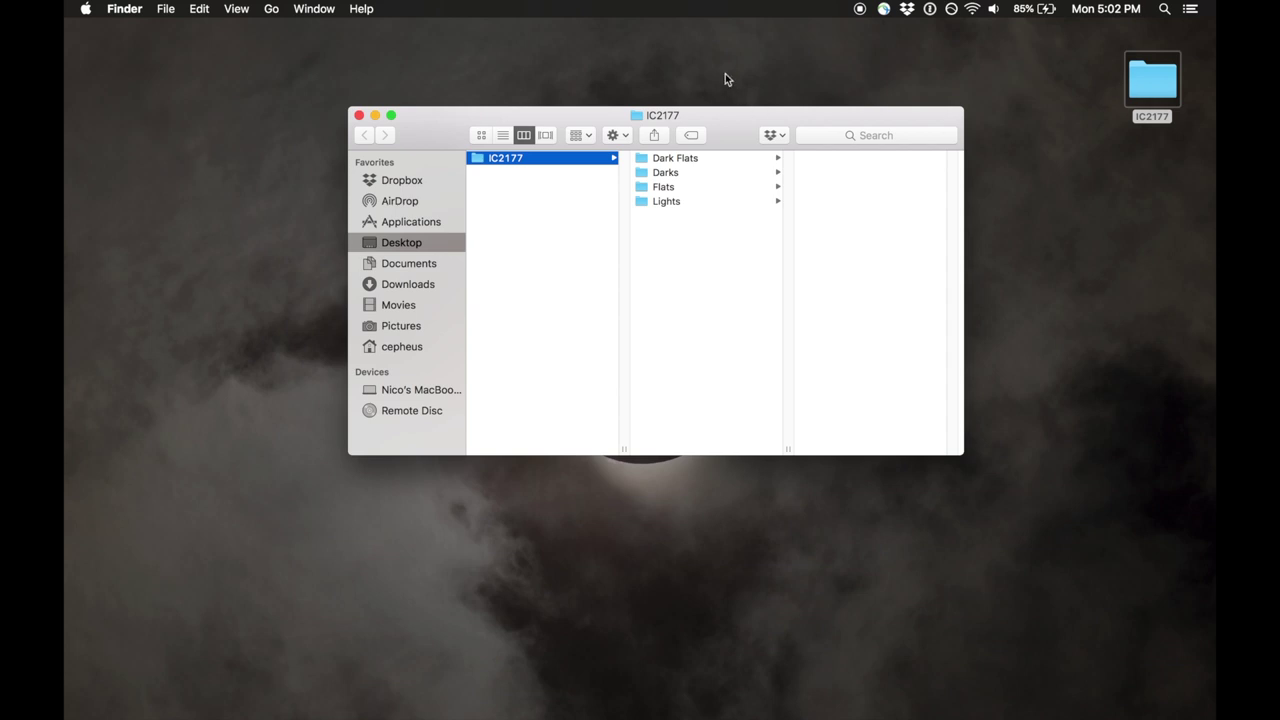
Look through the Ha, OIII and SII subfolders of the IC2177 Lights folder.
click(673, 204)
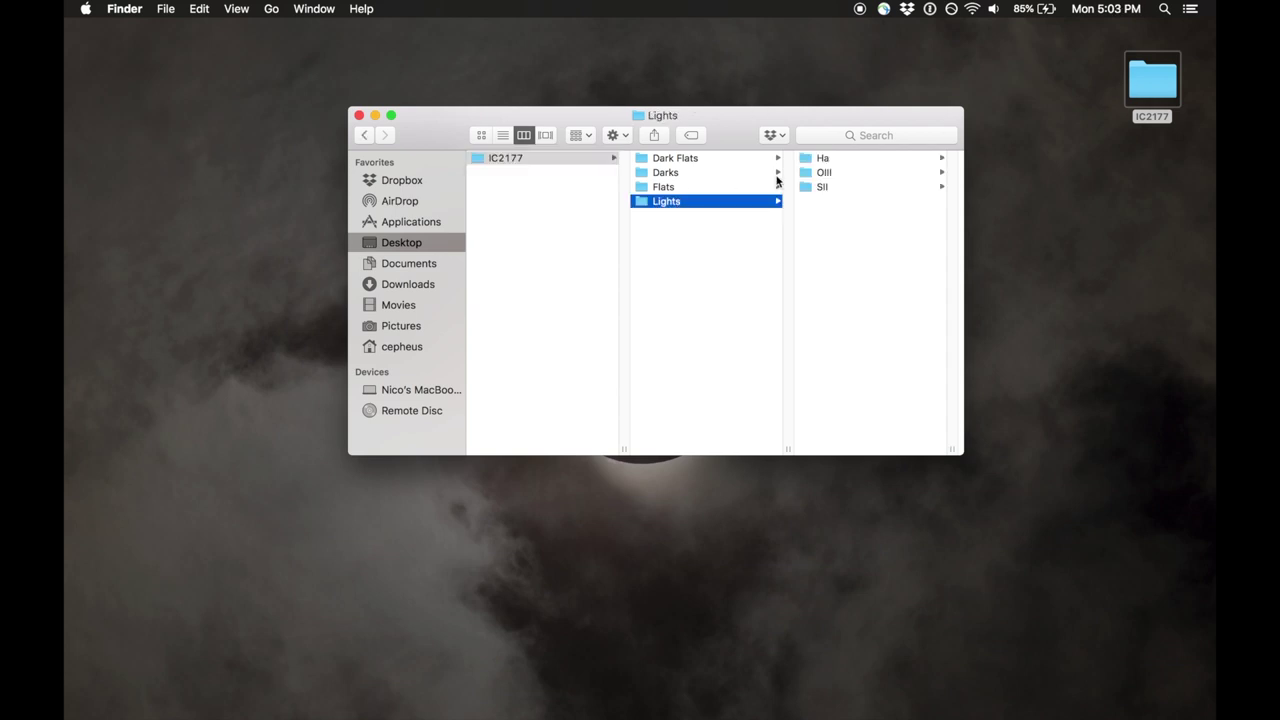
click(838, 162)
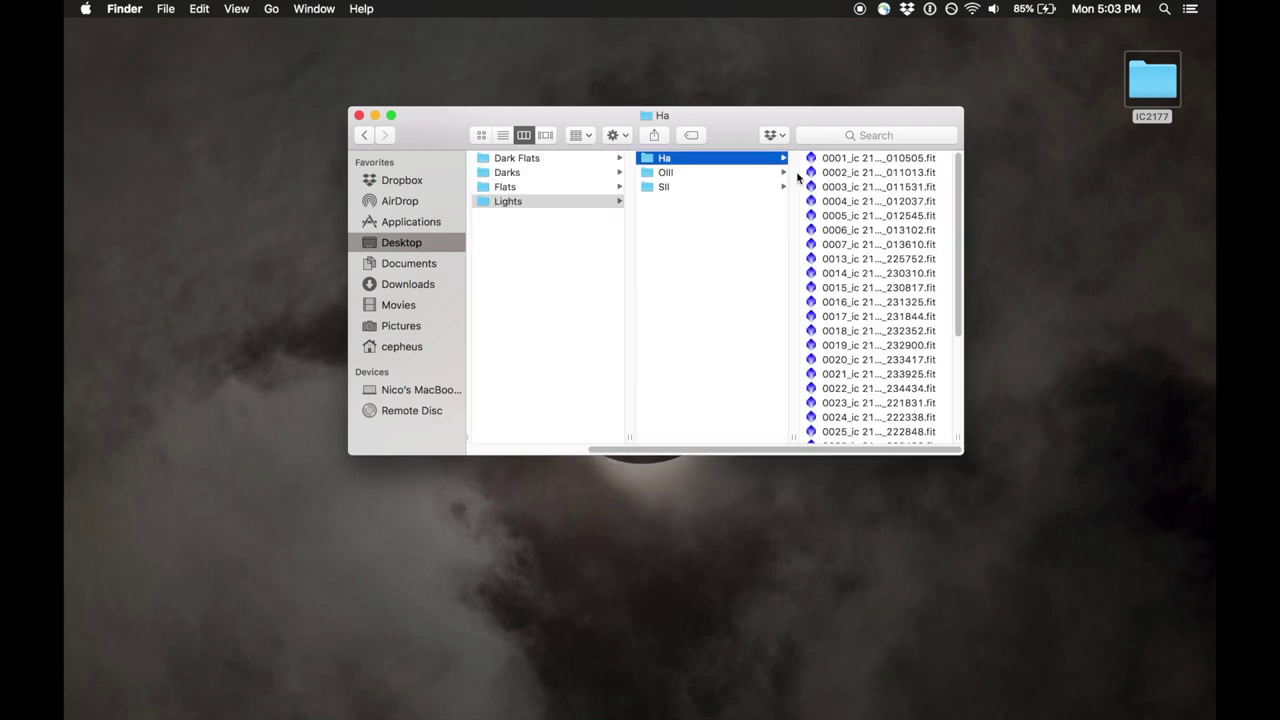
click(737, 172)
click(697, 189)
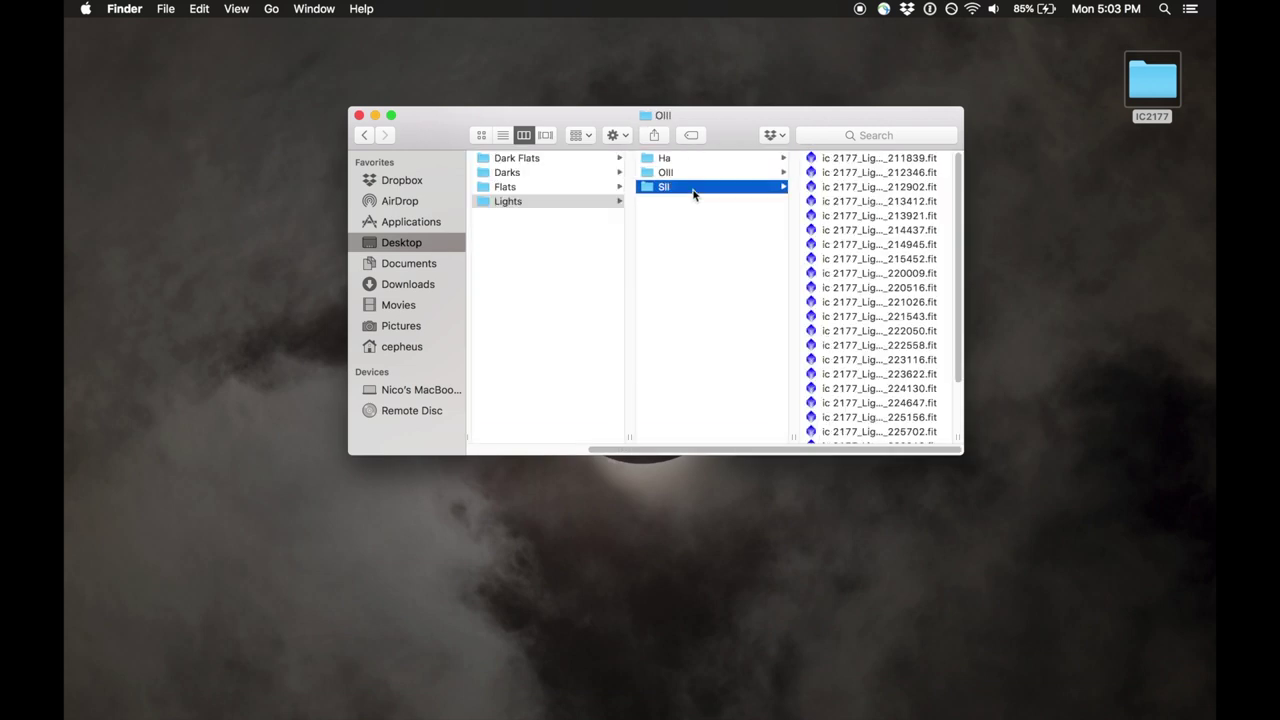
Review how the Flats, Dark Flats, Darks and Lights folders of IC2177 are organised, and close the folder window.
click(518, 188)
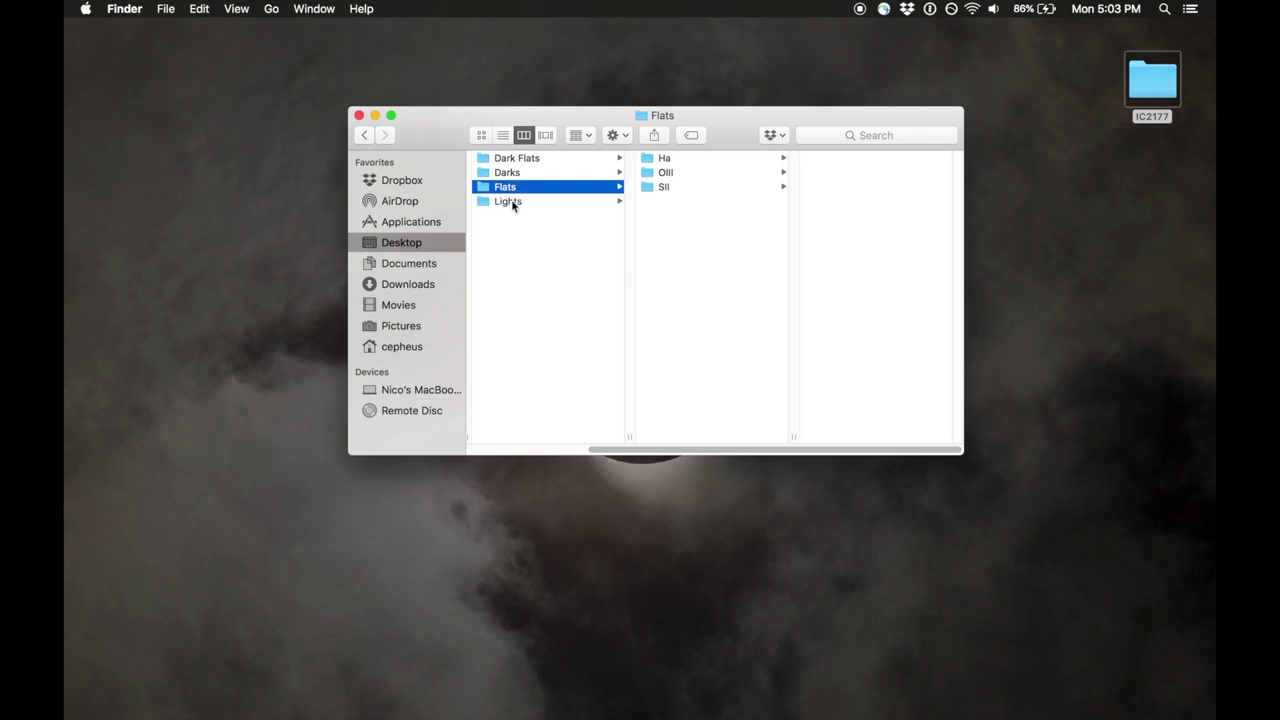
click(511, 200)
click(514, 189)
click(521, 160)
click(508, 190)
click(530, 161)
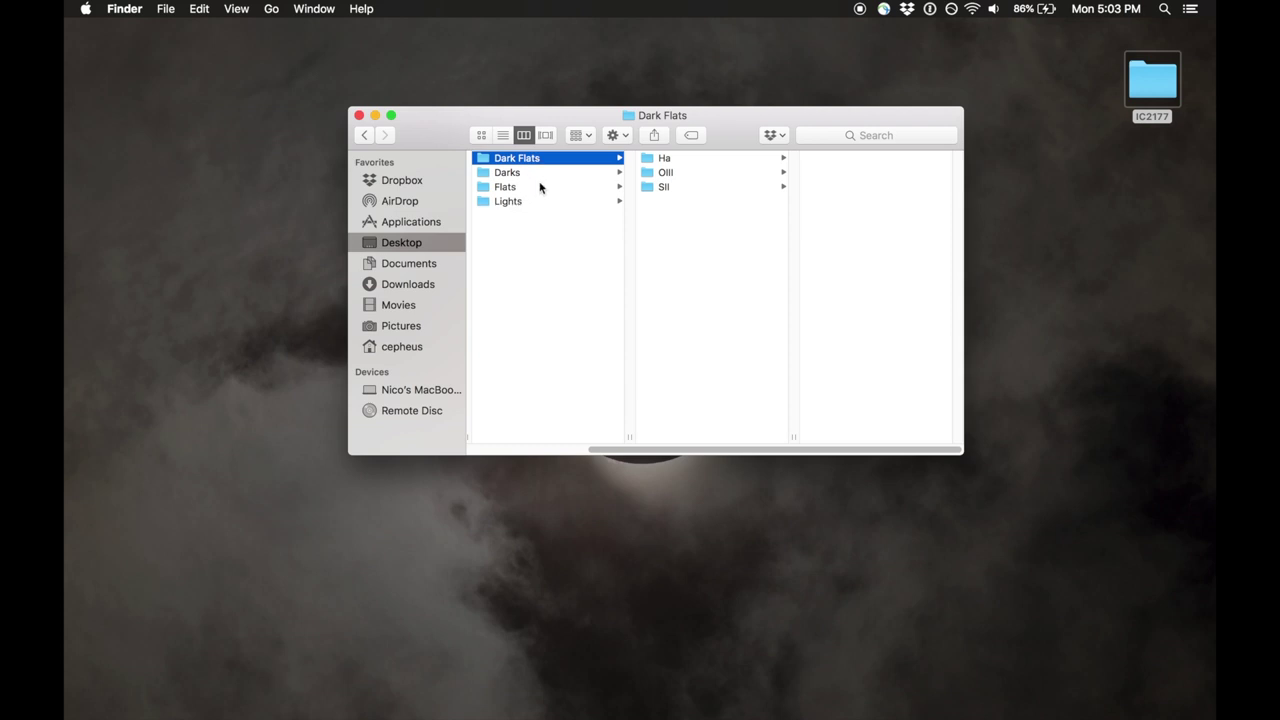
click(506, 190)
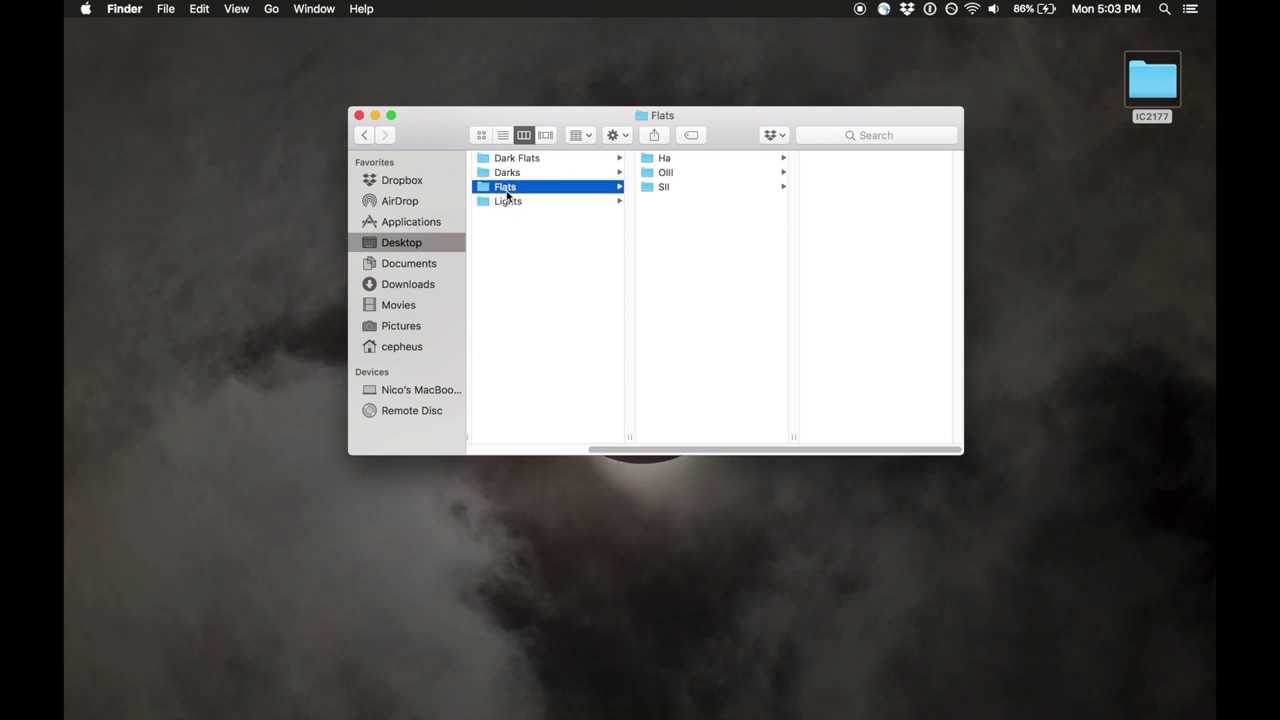
click(509, 173)
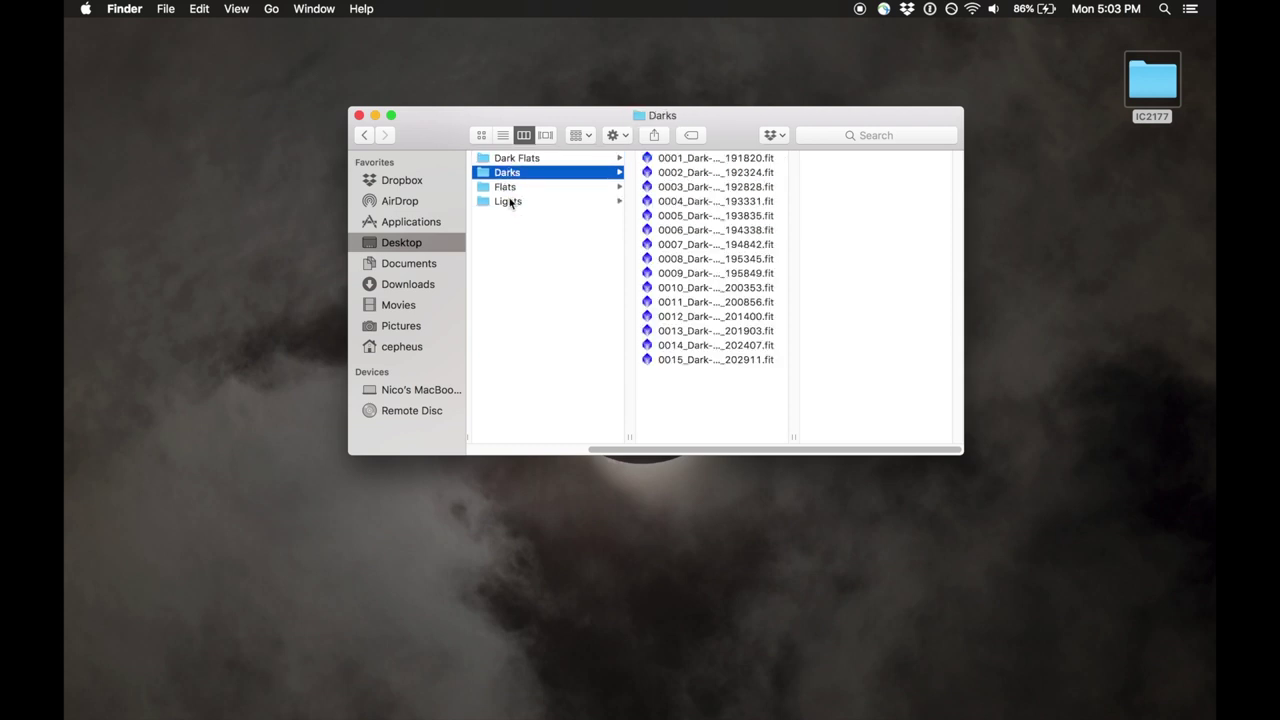
click(509, 202)
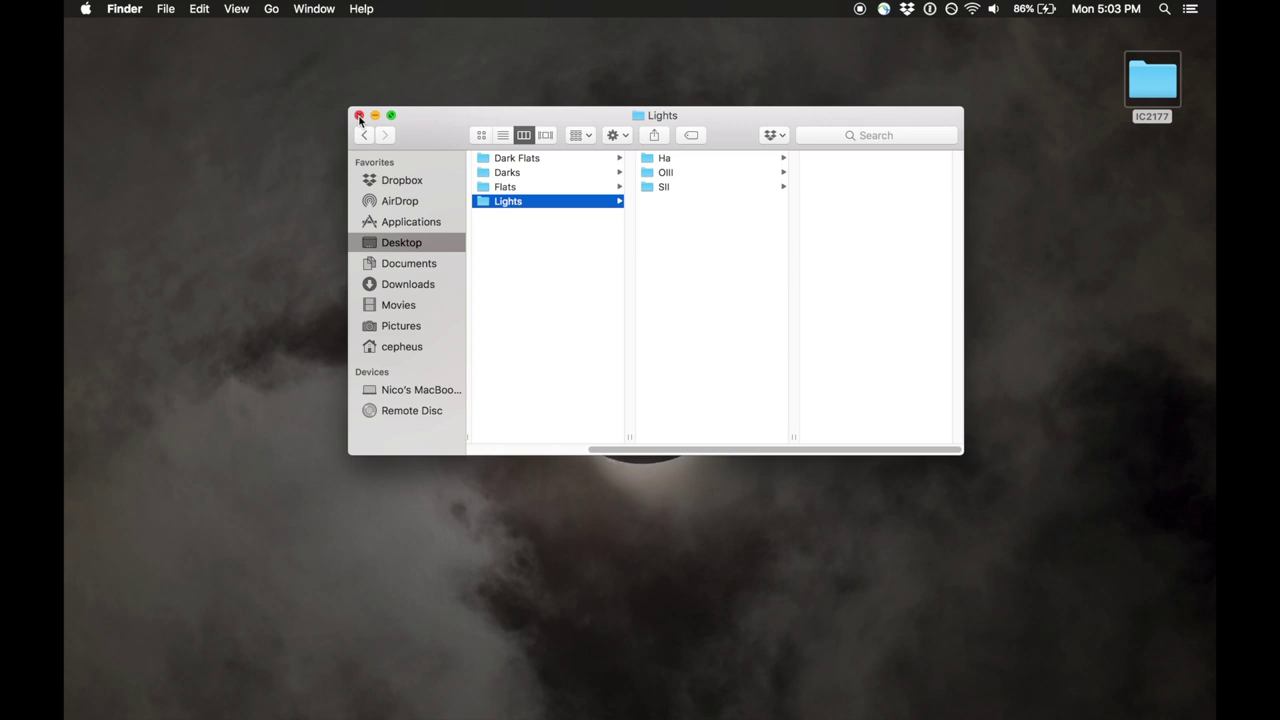
click(359, 116)
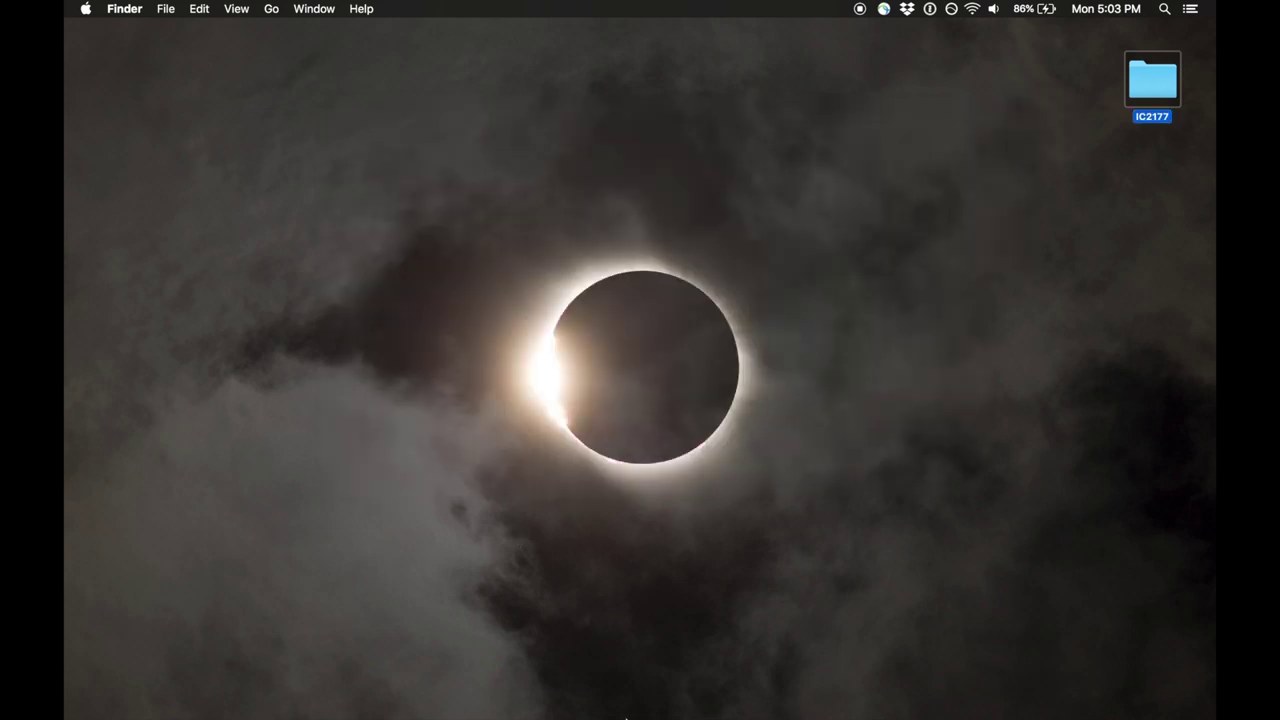
Switch to PixInsight and open the ImageIntegration process.
click(709, 688)
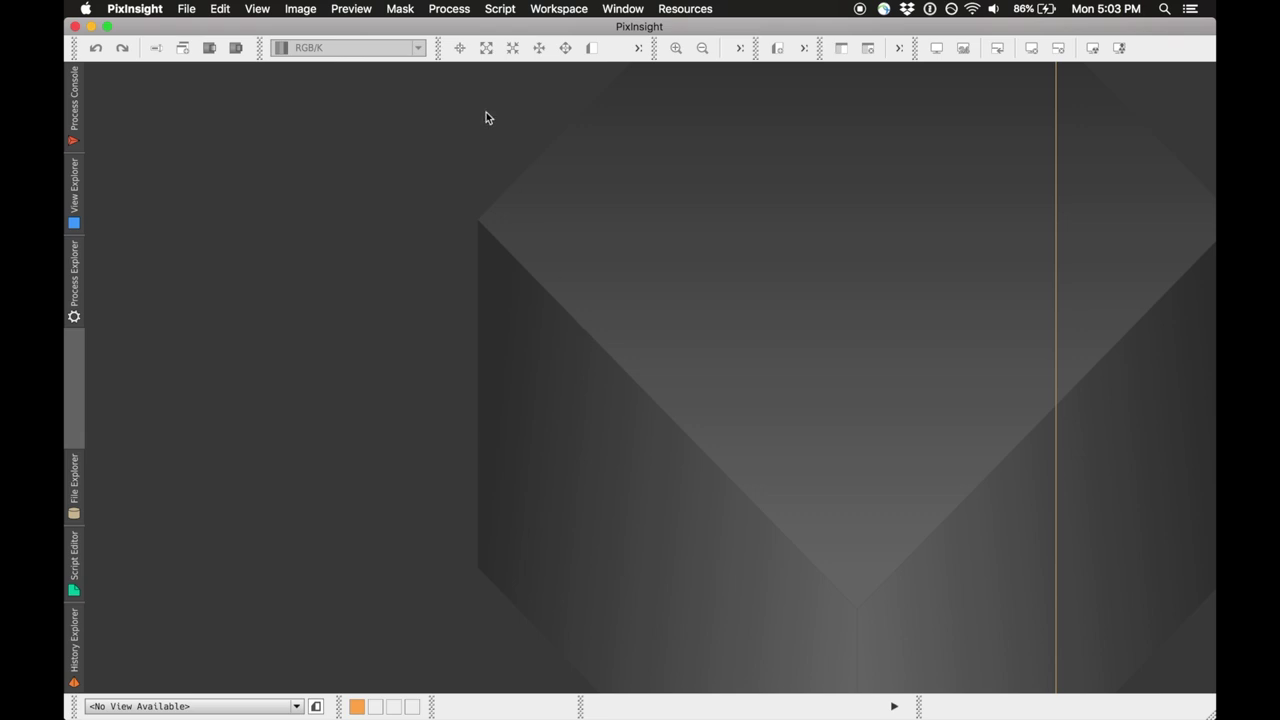
click(447, 6)
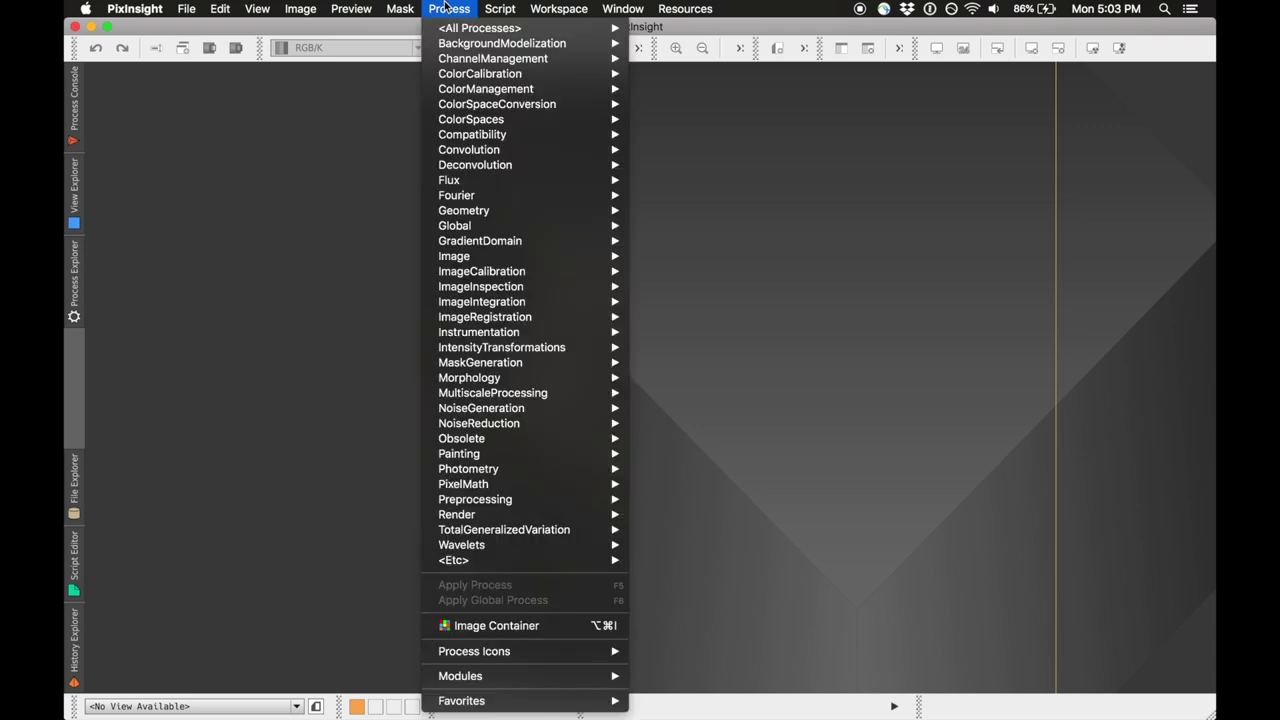
mouse_move(515, 306)
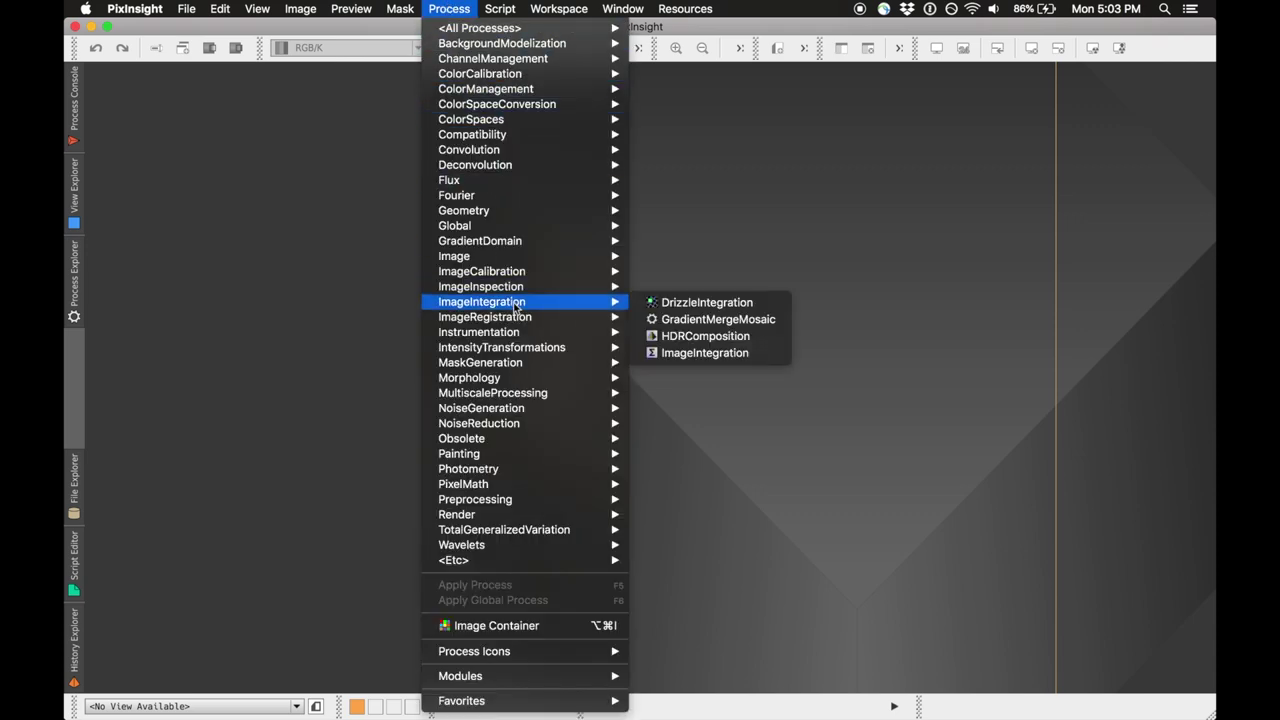
click(707, 354)
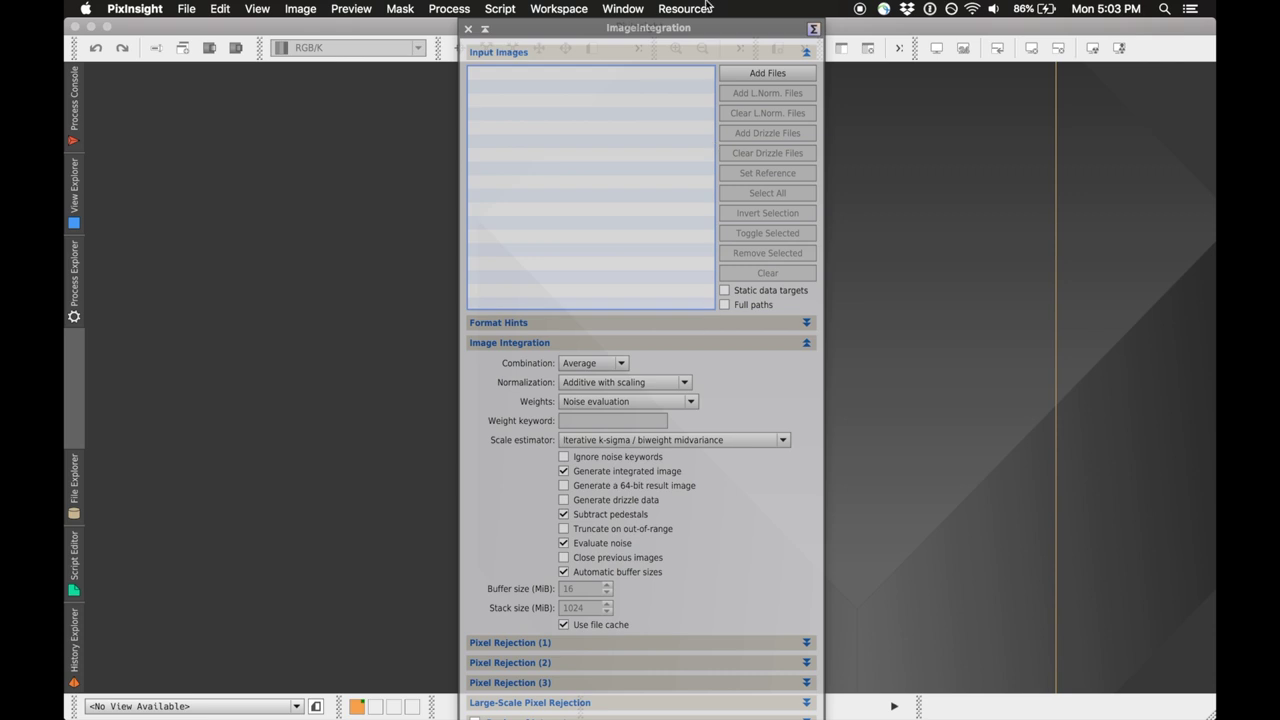
Add all the dark frames, 0001 to 0015, from the Desktop's IC2177/Darks folder as input images for the integration.
click(748, 77)
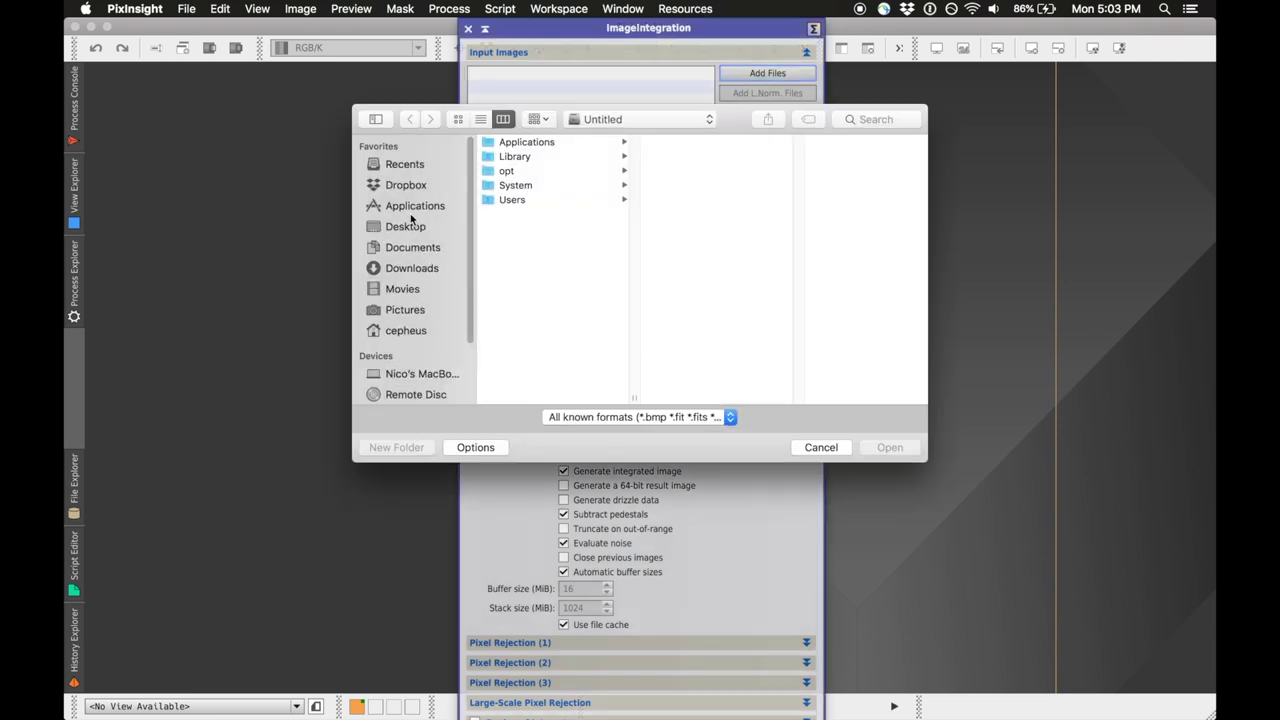
click(416, 228)
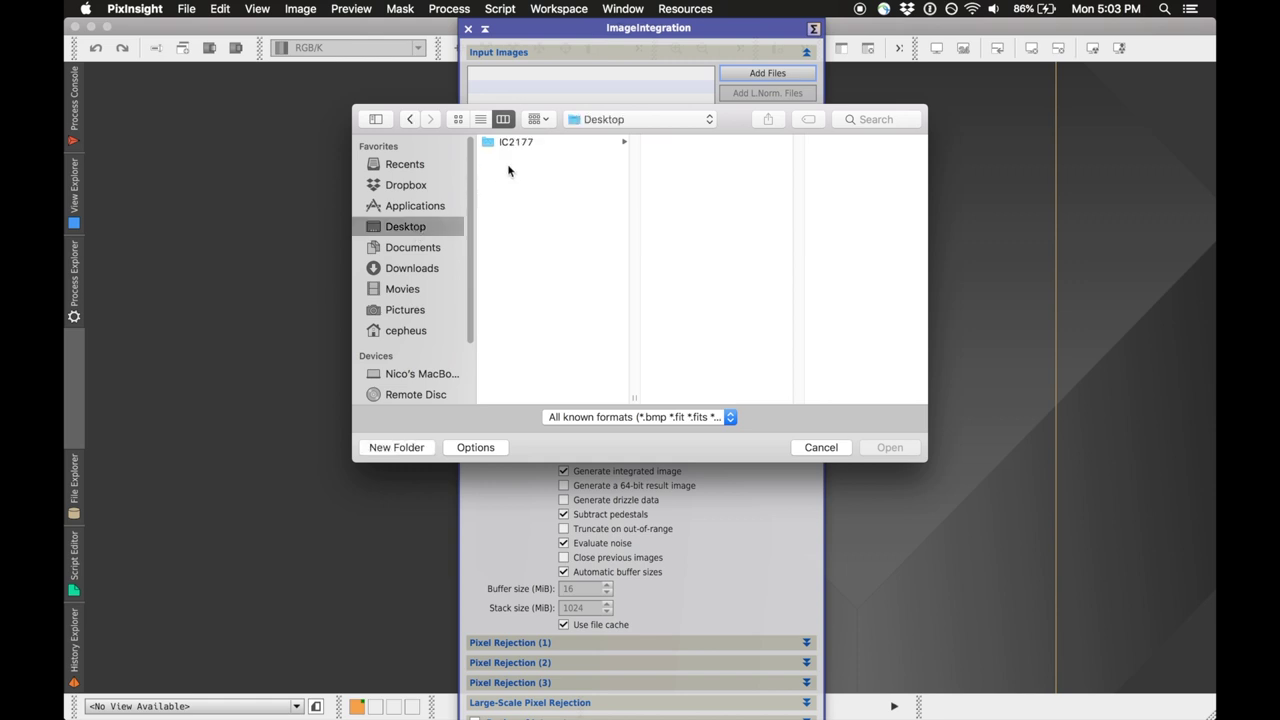
click(536, 145)
click(682, 158)
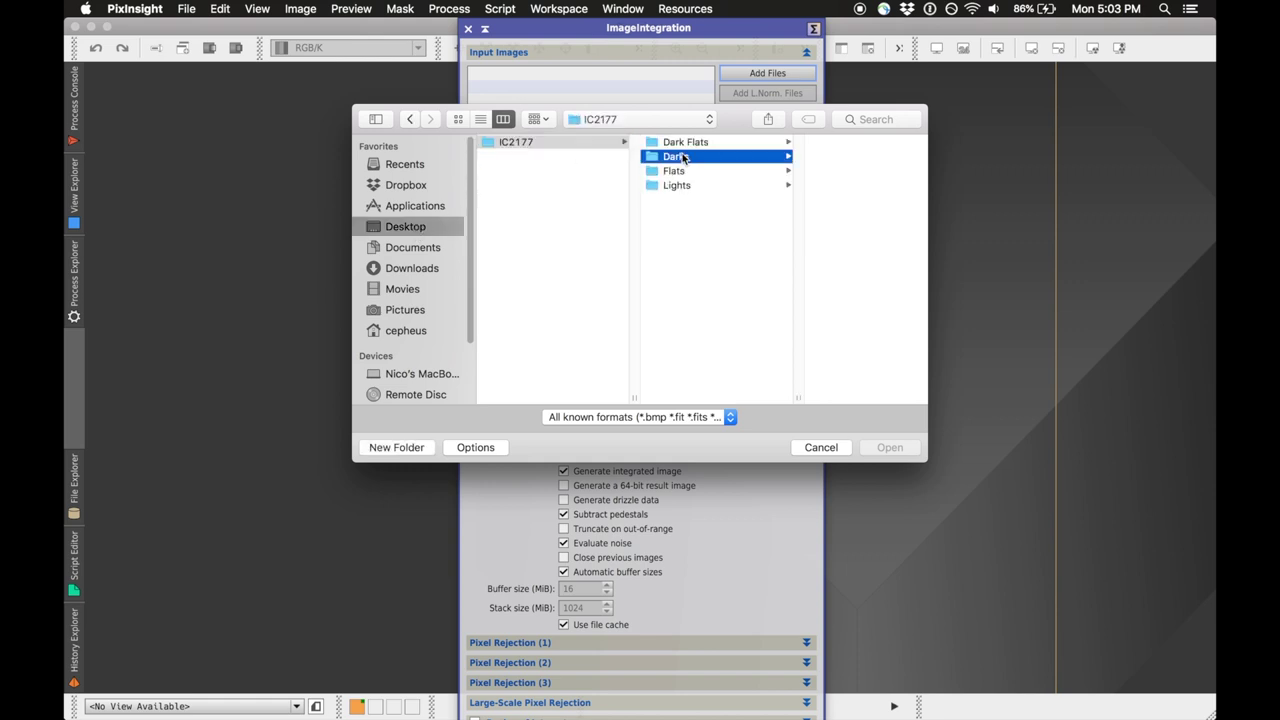
drag(850, 380, 866, 148)
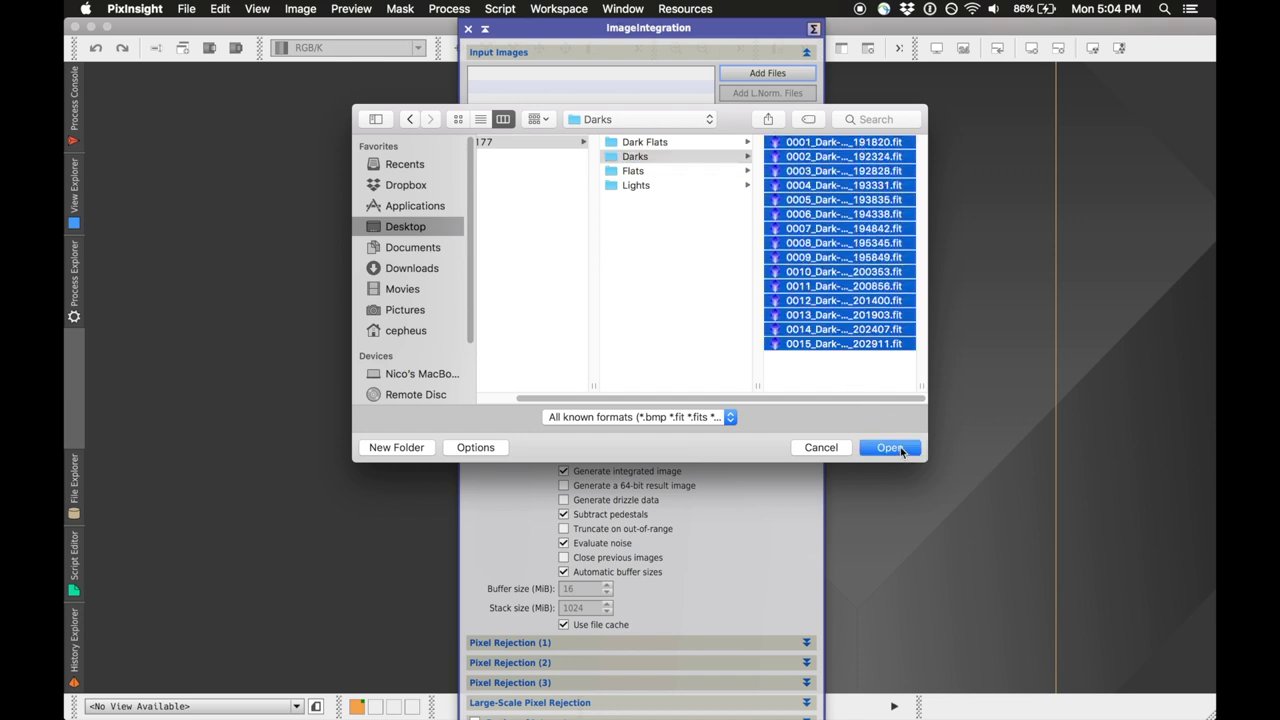
click(899, 449)
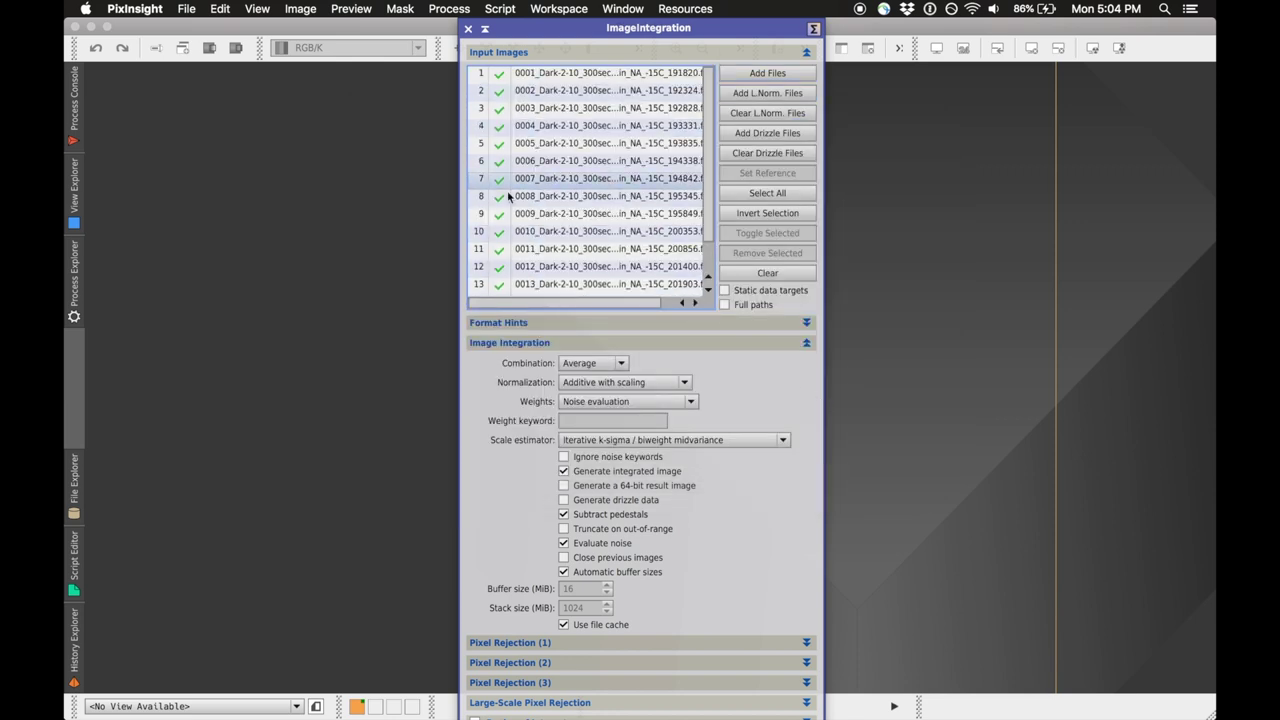
scroll(545, 216, down, 2)
scroll(545, 216, up, 2)
scroll(545, 216, right, 2)
scroll(548, 220, left, 2)
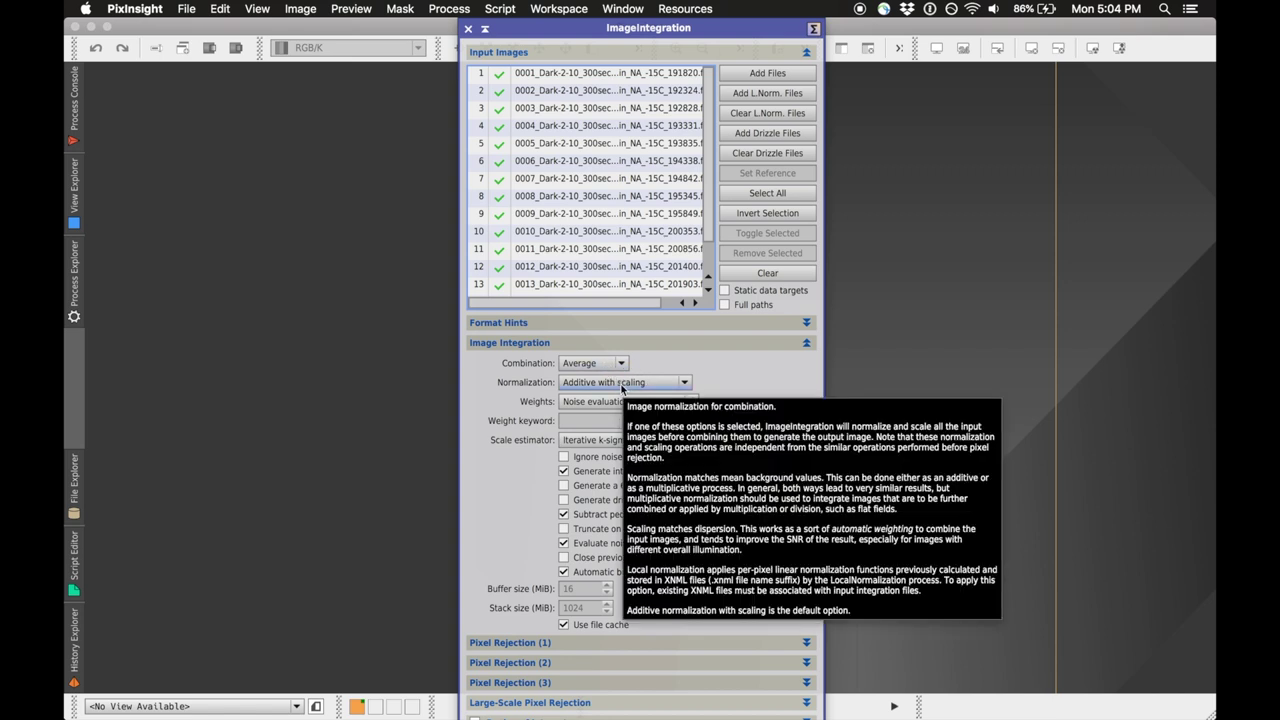
Set the image integration normalization to No normalization and the weights to Don't care (all weights = 1).
click(621, 385)
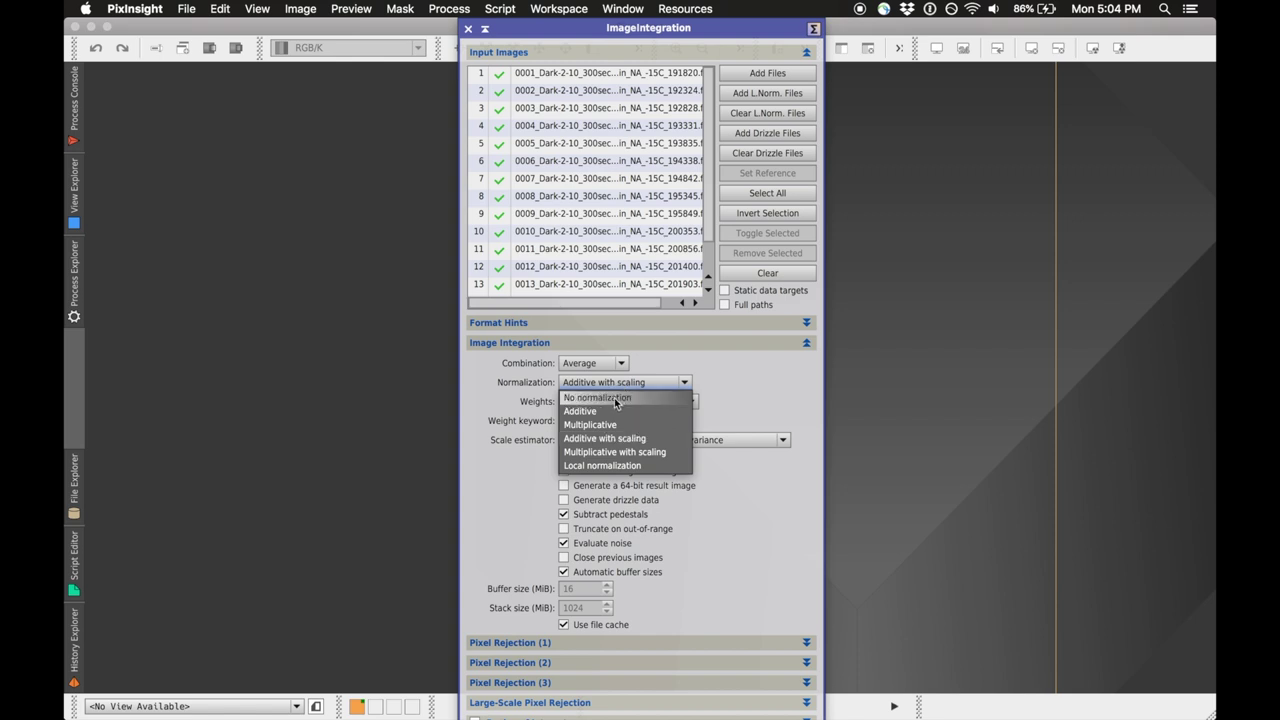
click(616, 400)
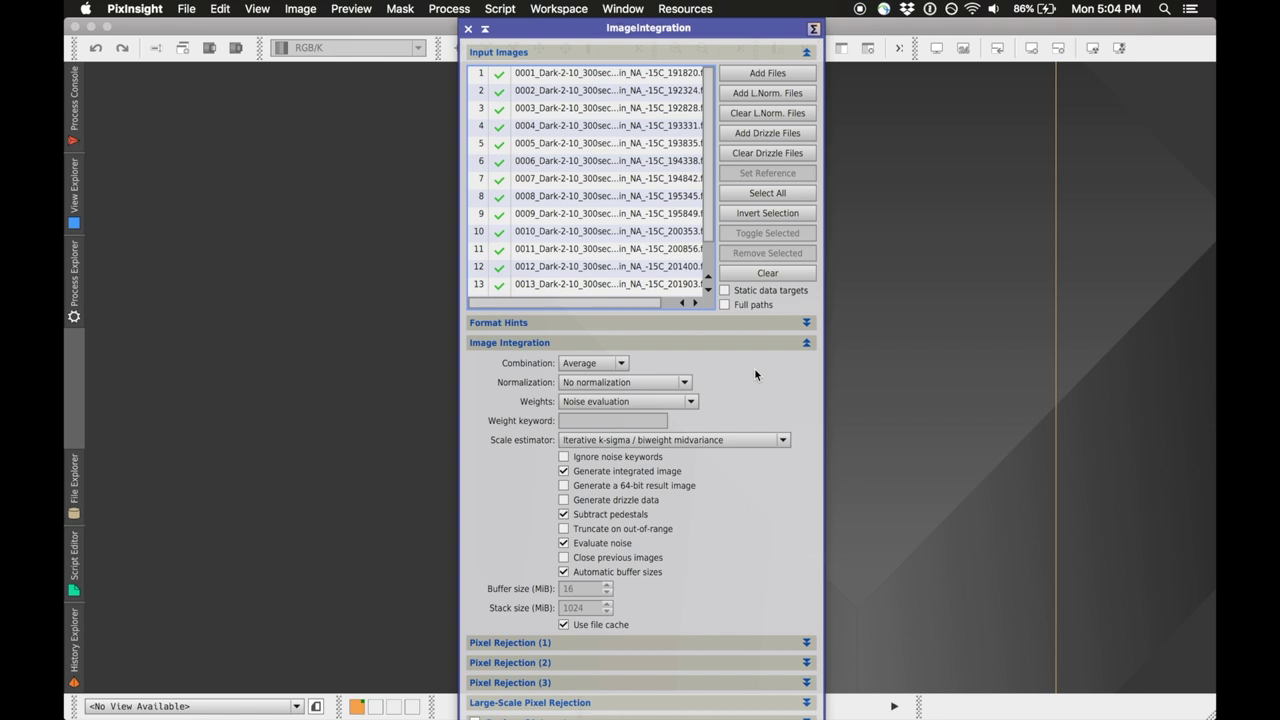
click(690, 402)
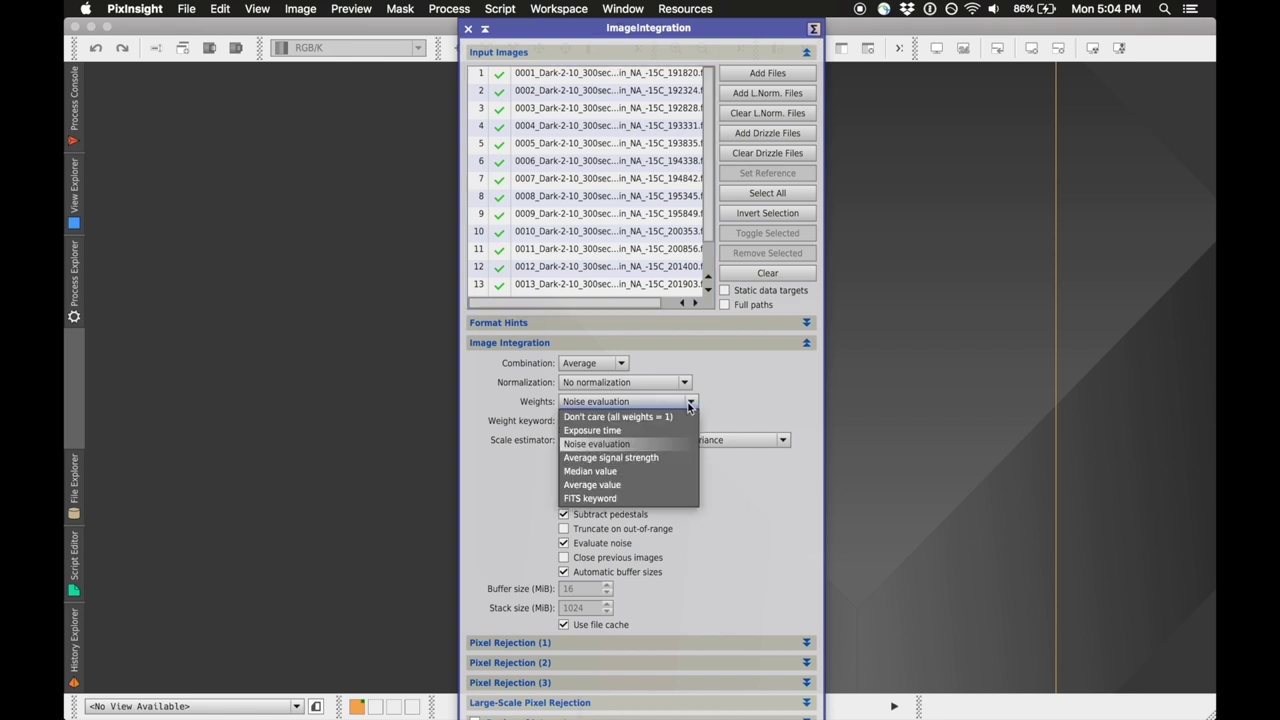
click(676, 417)
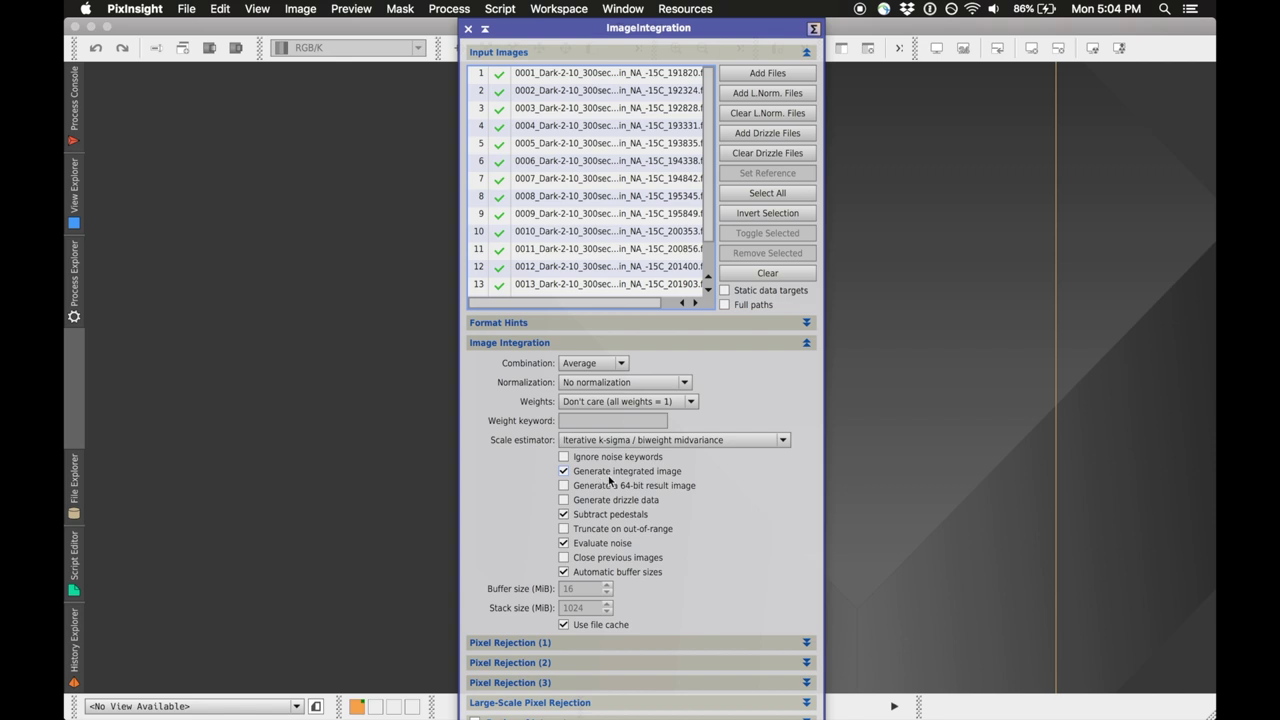
Disable Subtract pedestals and Evaluate noise in the Image Integration settings, and collapse that section.
mouse_move(609, 478)
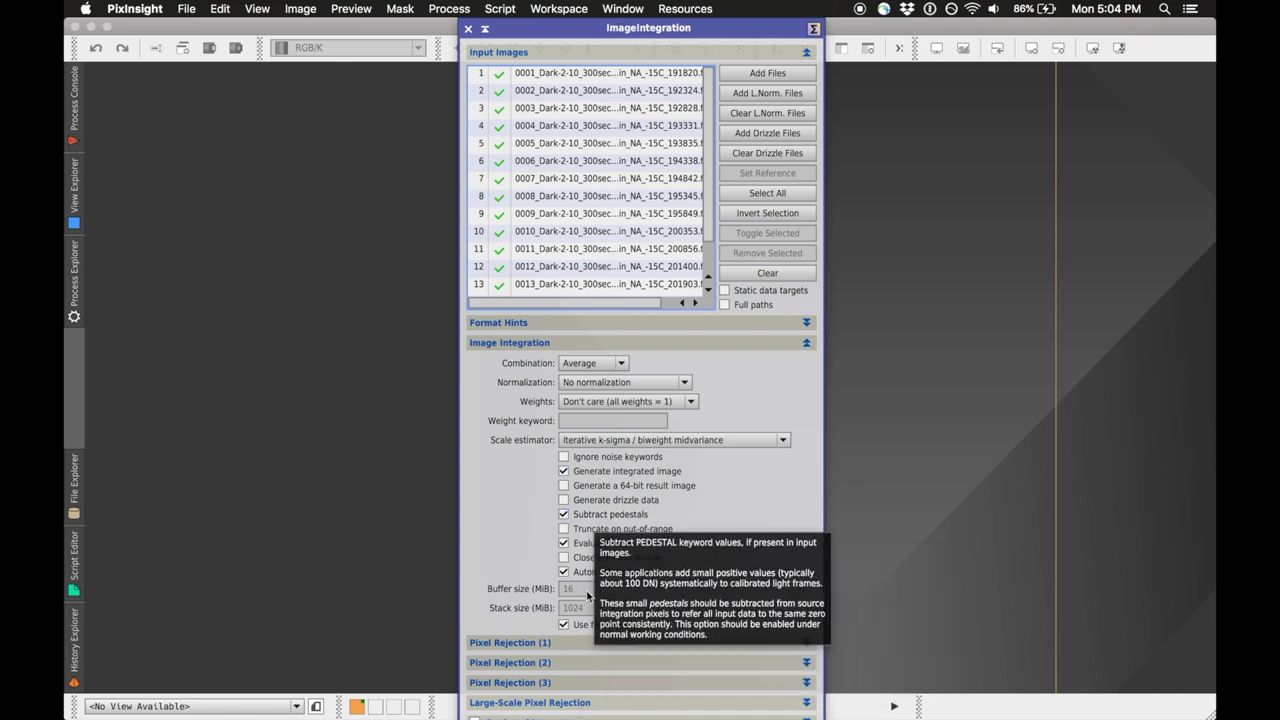
click(596, 514)
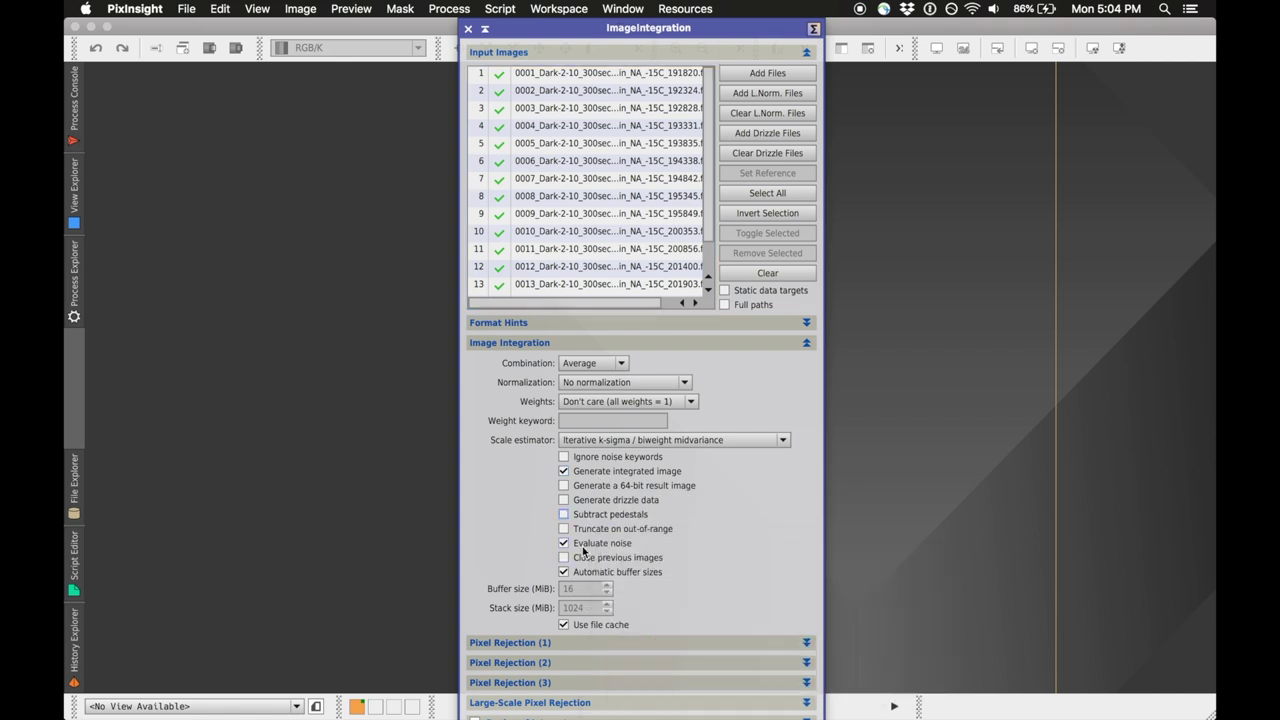
click(582, 545)
click(807, 344)
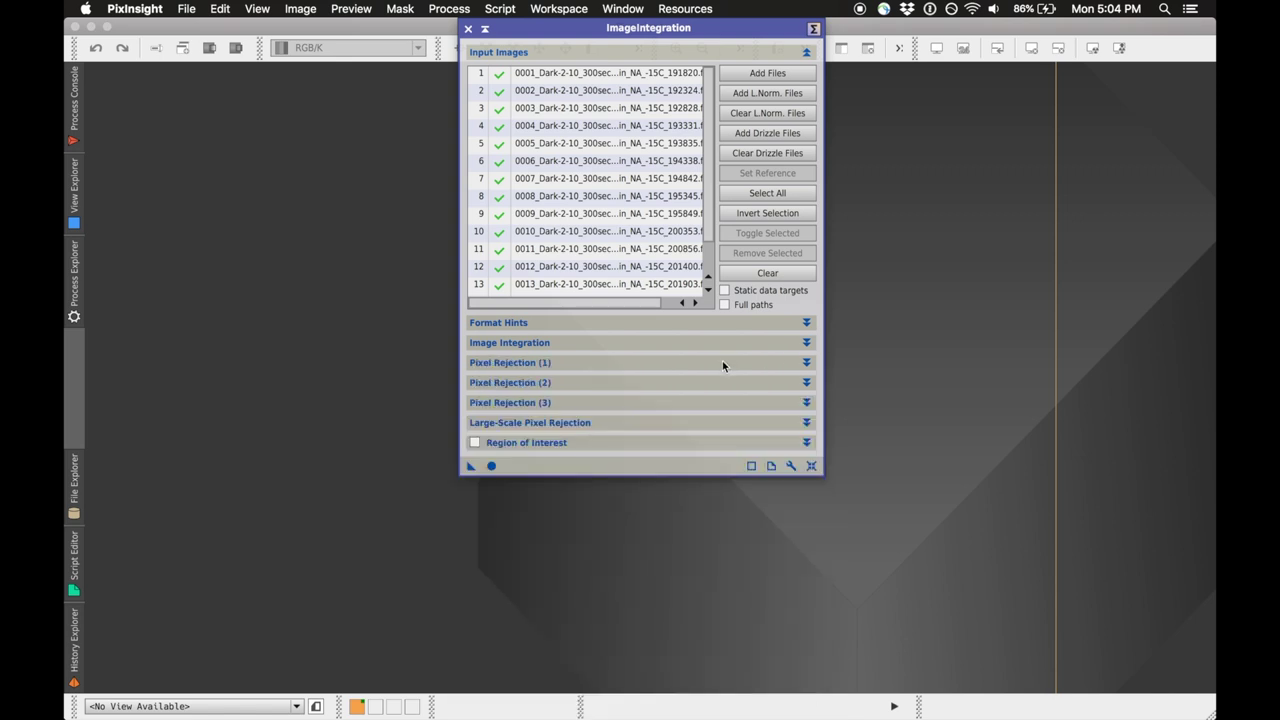
Set pixel rejection to Winsorized Sigma Clipping with No normalization, and disable Clip low range.
click(805, 363)
click(638, 386)
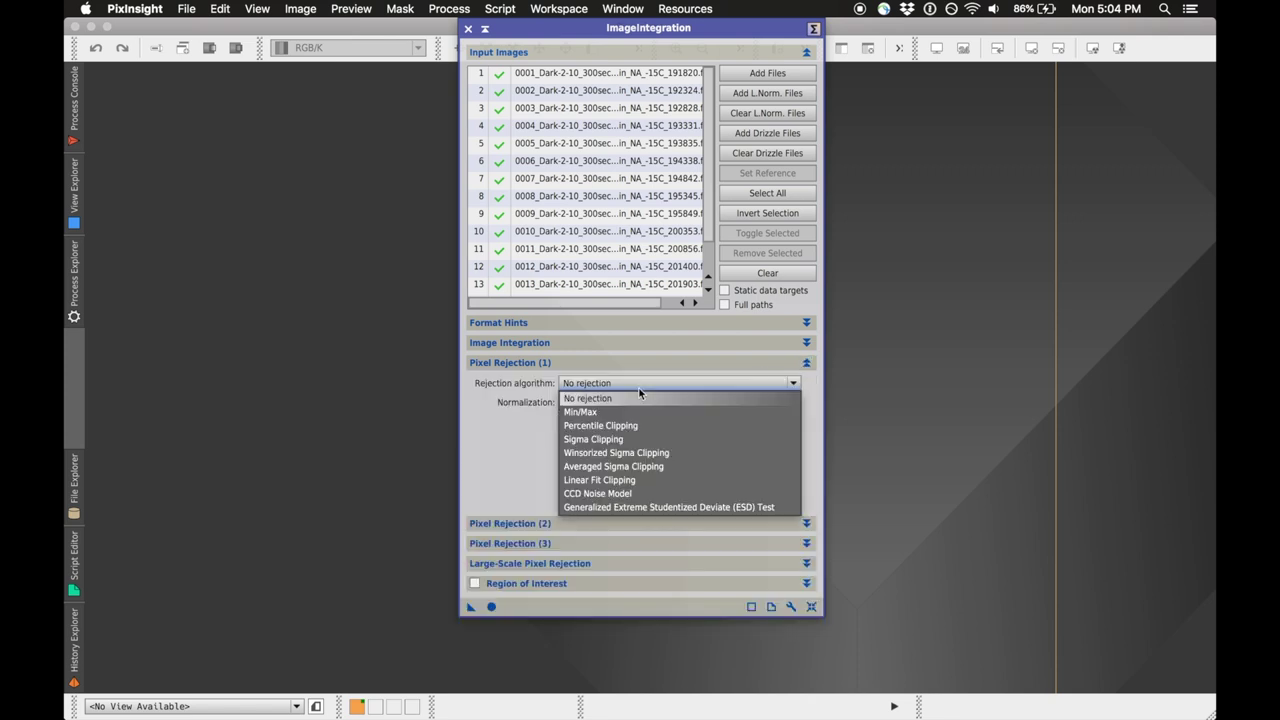
click(628, 458)
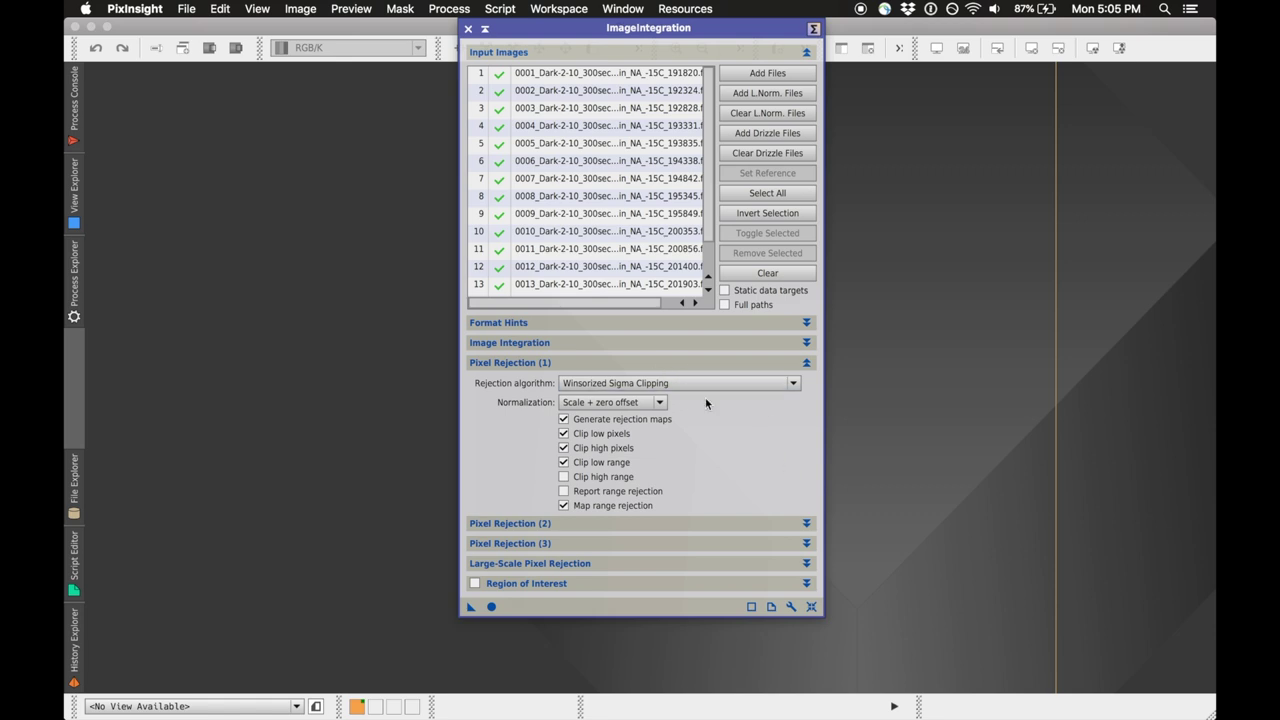
click(644, 404)
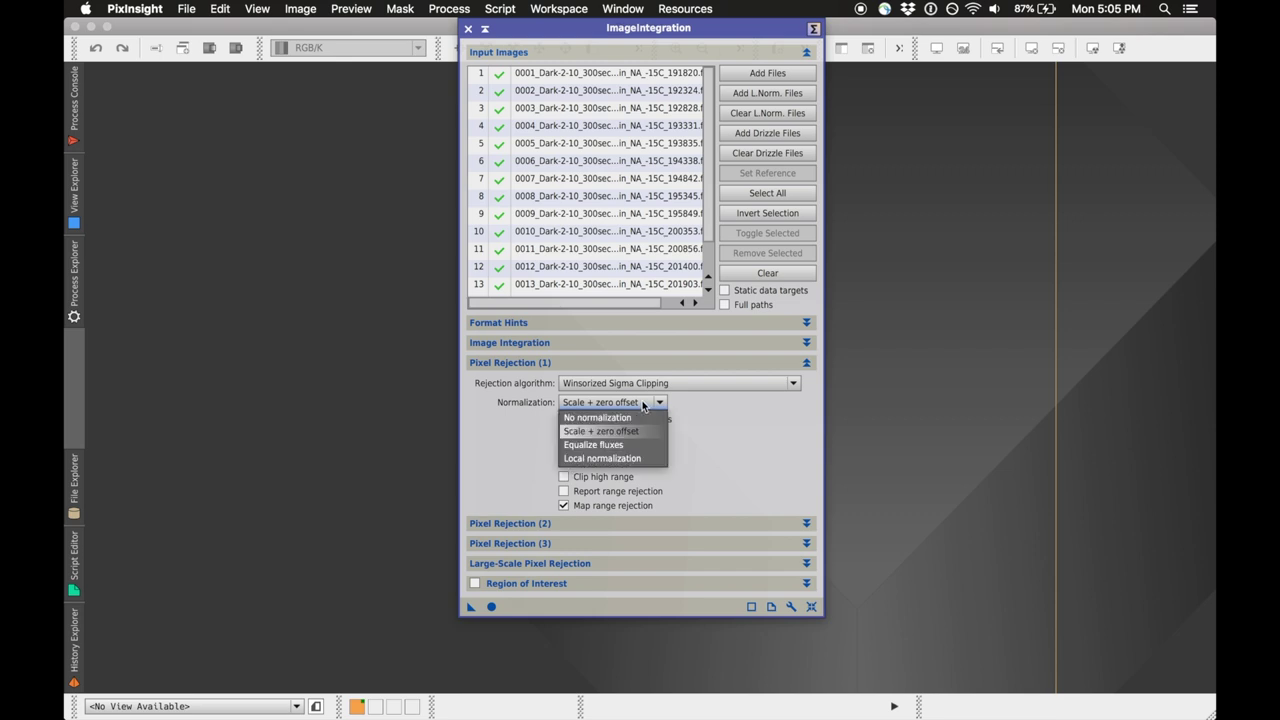
click(621, 418)
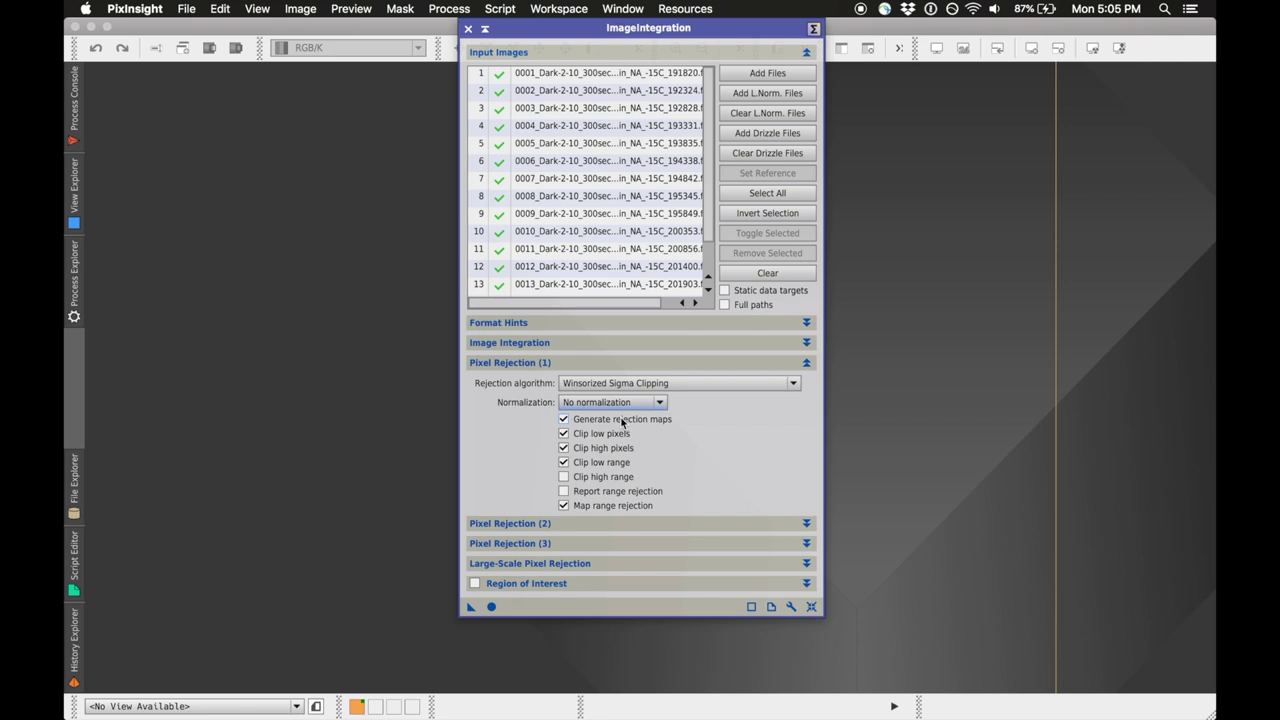
click(591, 465)
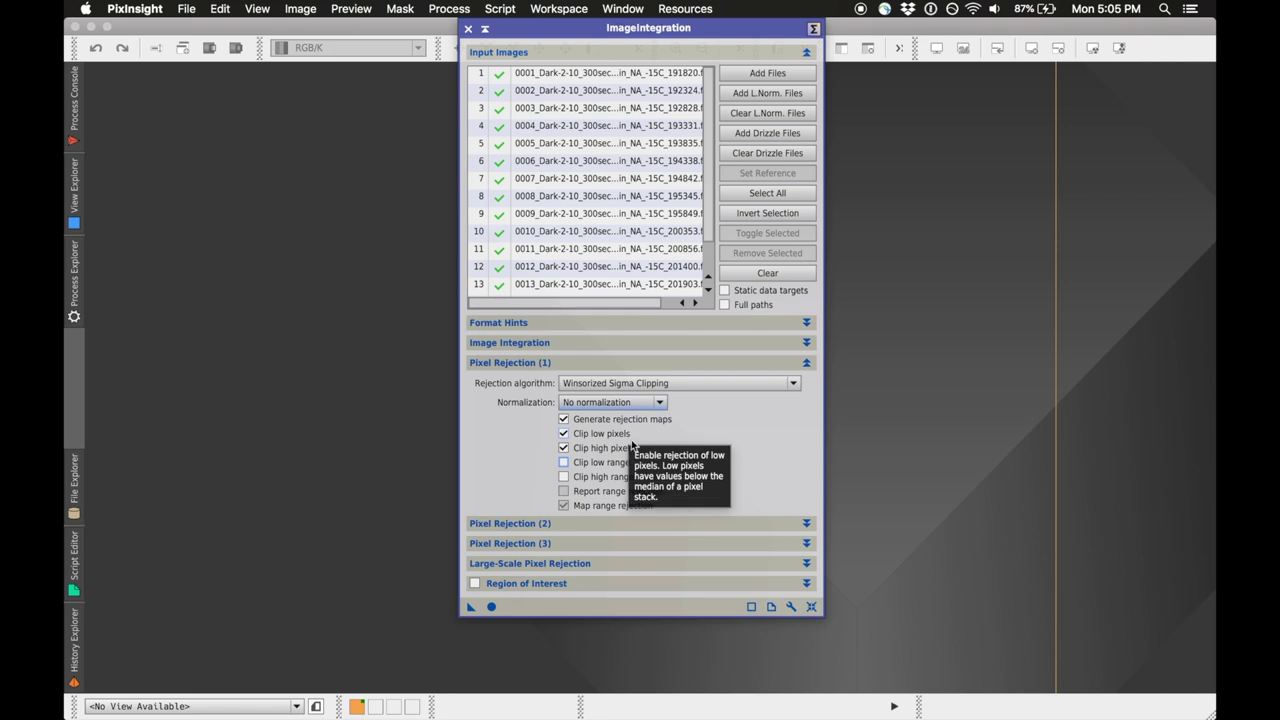
Recheck the Image Integration and Pixel Rejection (1) settings, and collapse both sections.
click(806, 363)
click(806, 363)
click(759, 345)
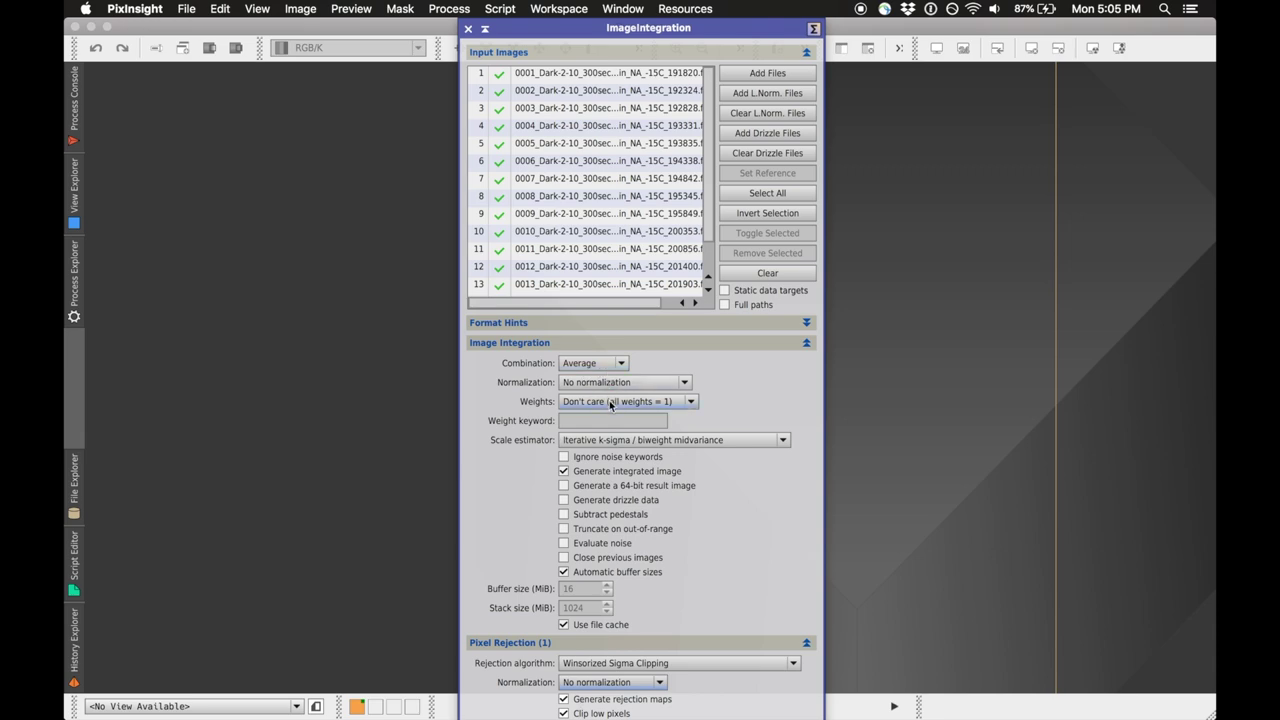
mouse_move(610, 404)
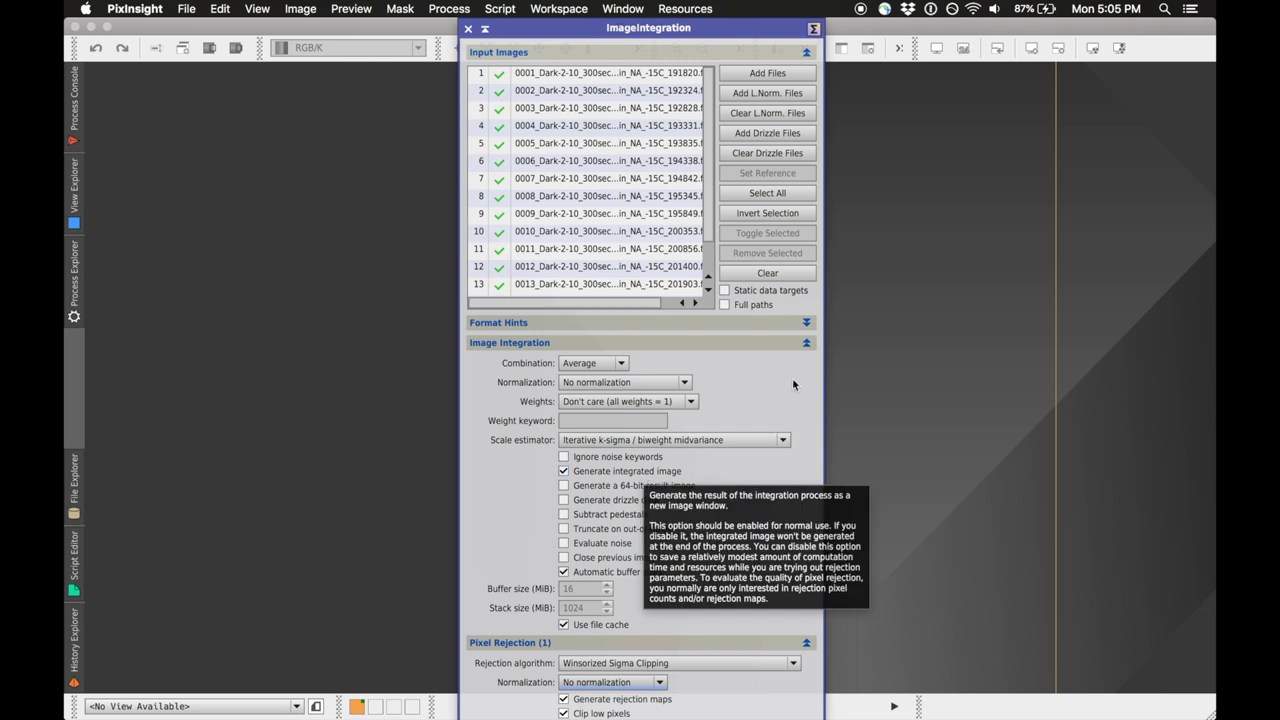
click(806, 343)
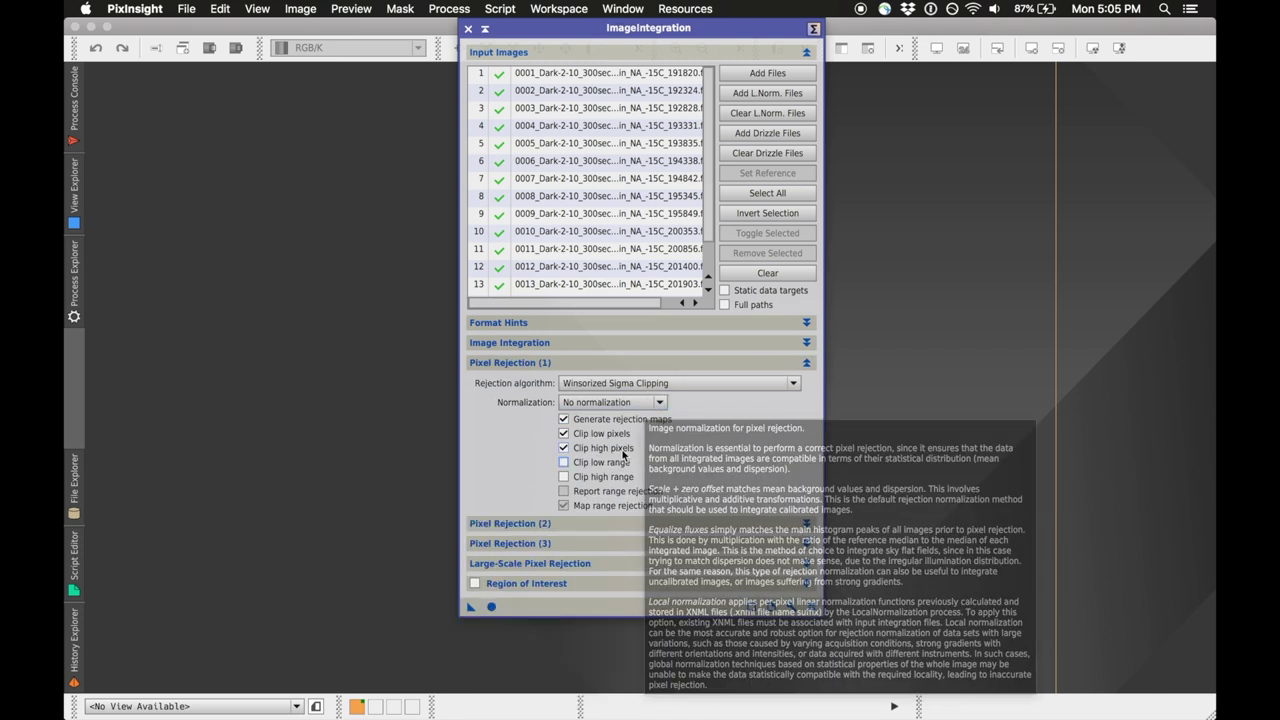
click(806, 362)
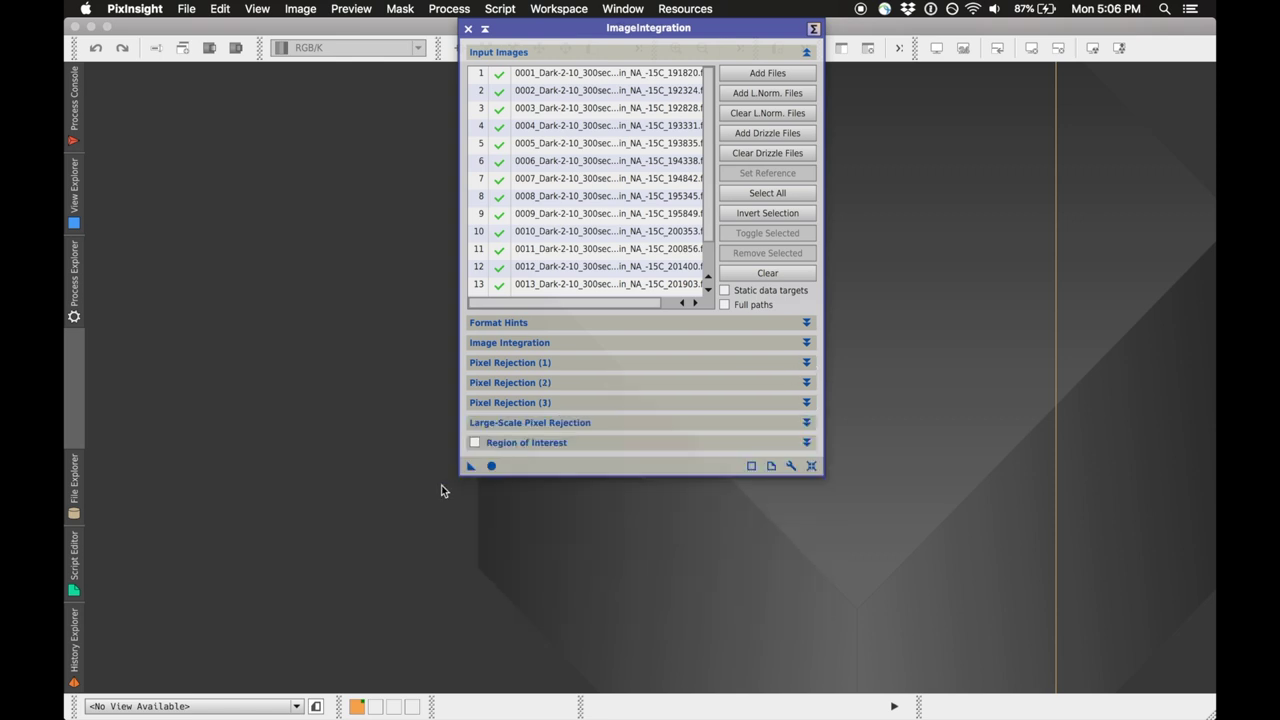
Run ImageIntegration on the dark frames, and move its dialog clear of the resulting image windows.
click(491, 467)
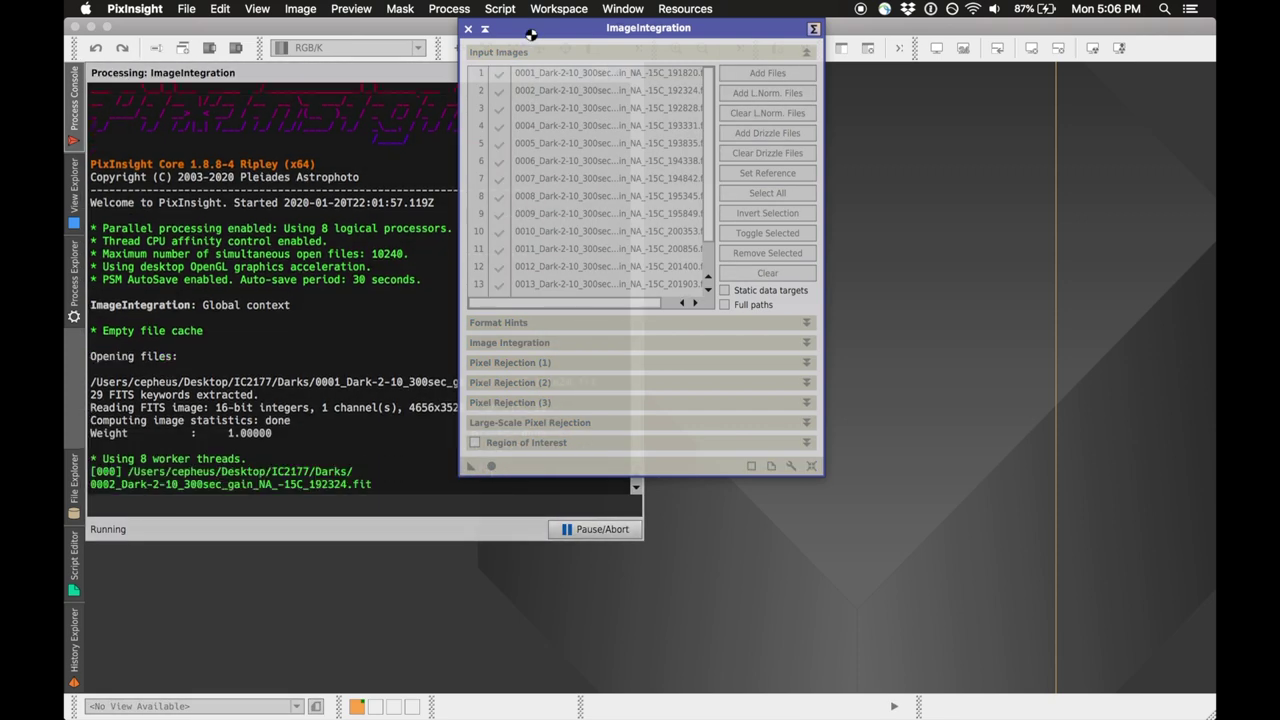
drag(530, 35, 748, 126)
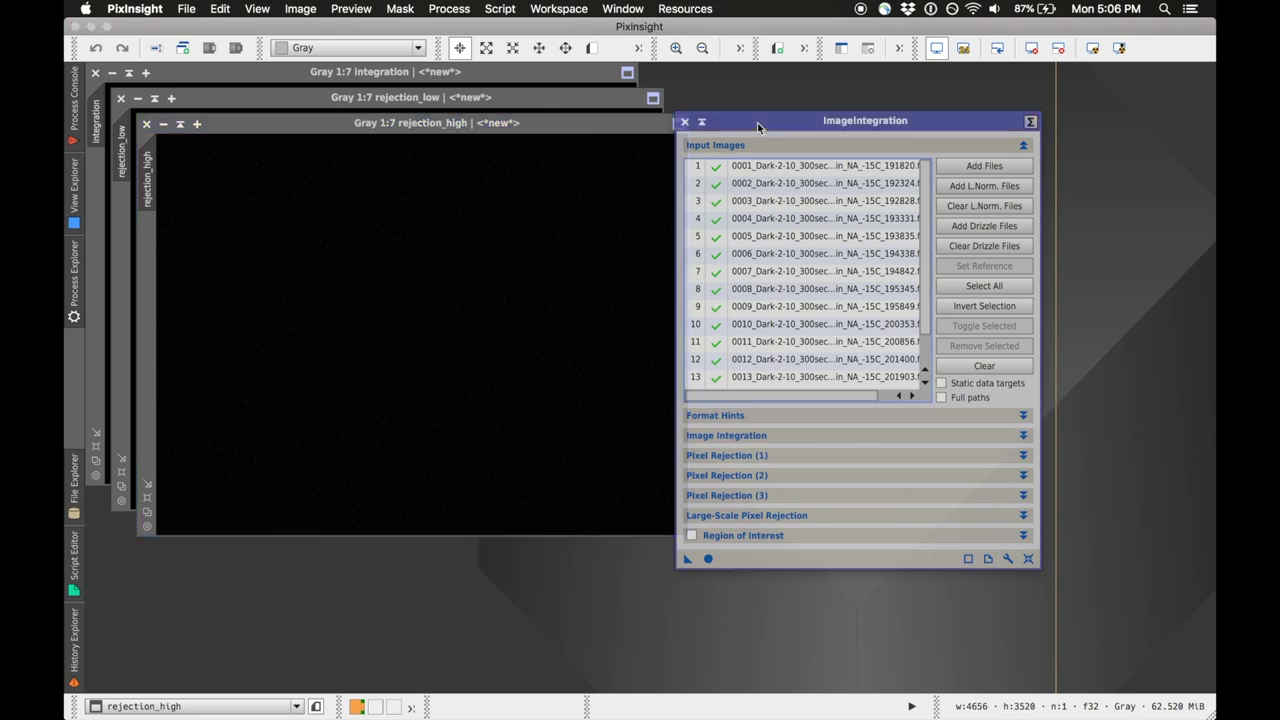
drag(757, 122, 850, 118)
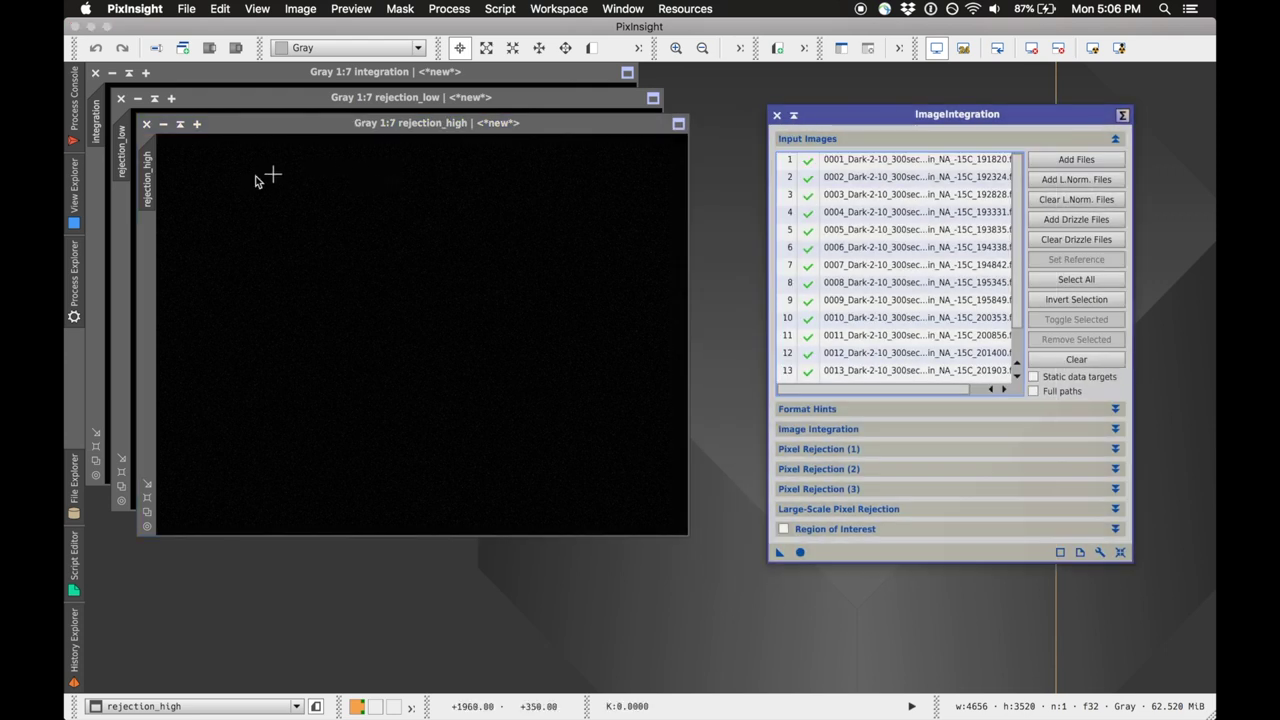
Auto-stretch the rejection_high map to inspect it, and close both the rejection_high and rejection_low images.
click(219, 135)
drag(219, 131, 245, 116)
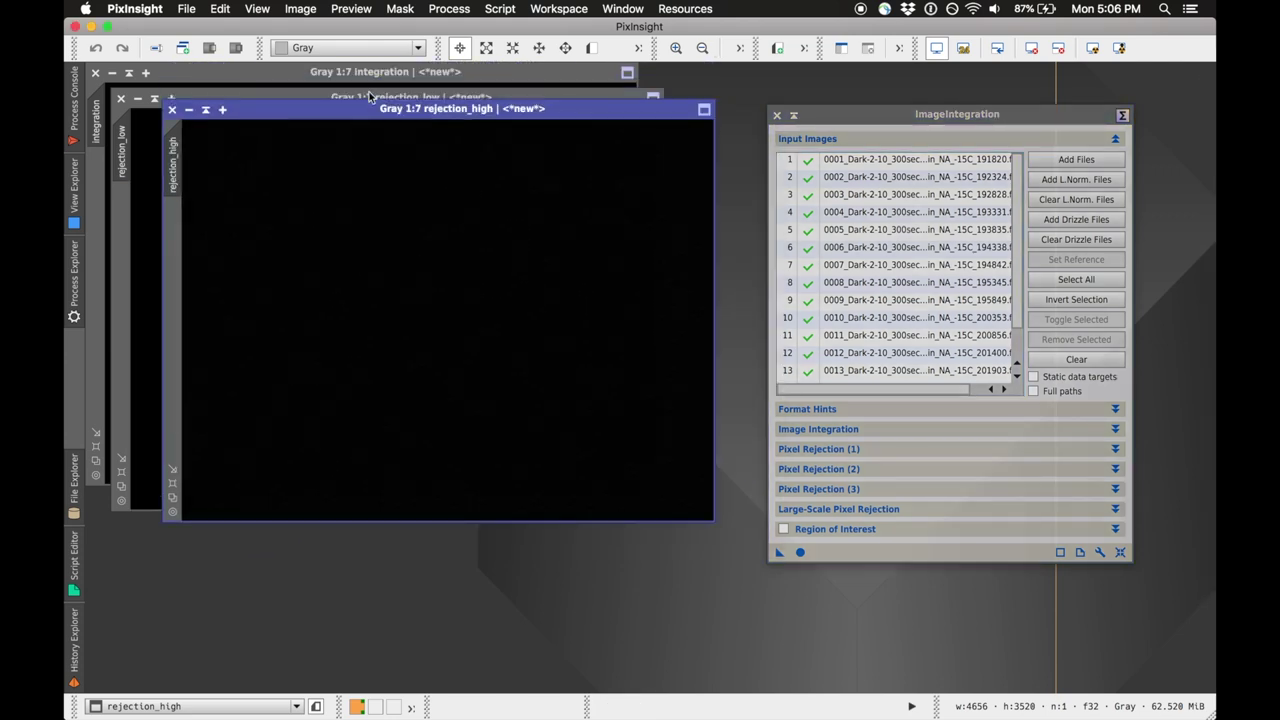
click(1093, 50)
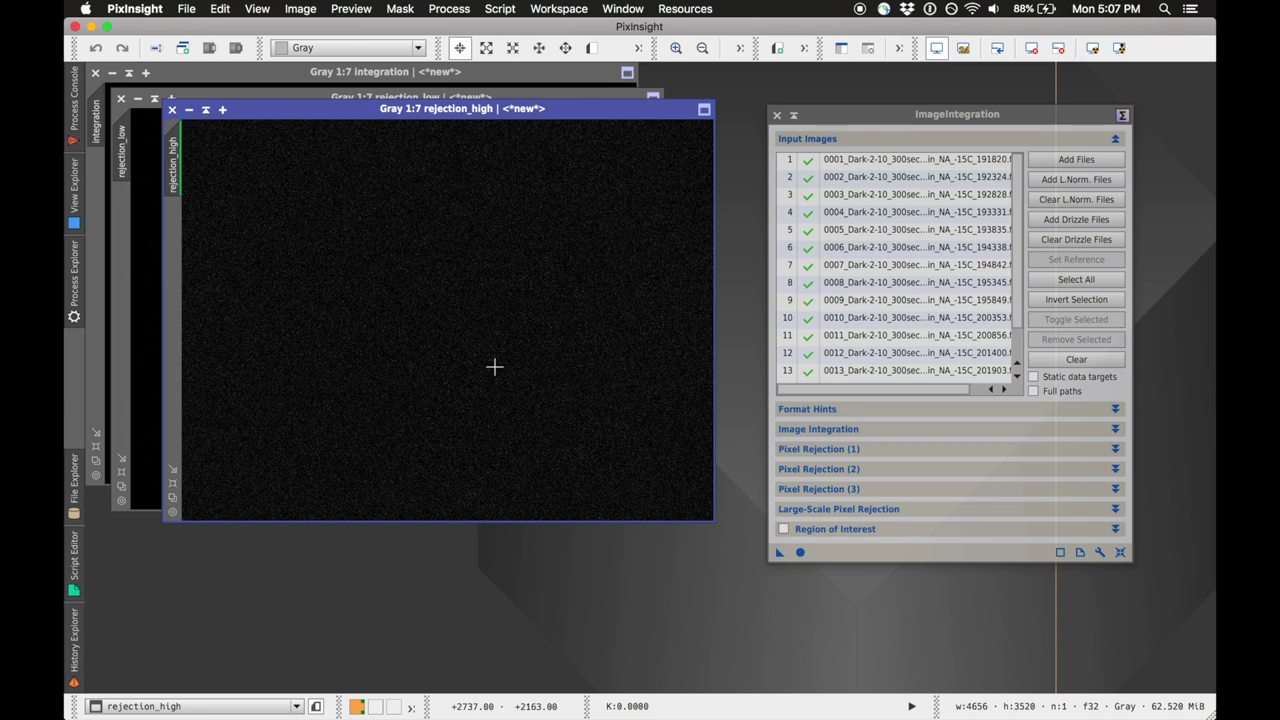
click(172, 109)
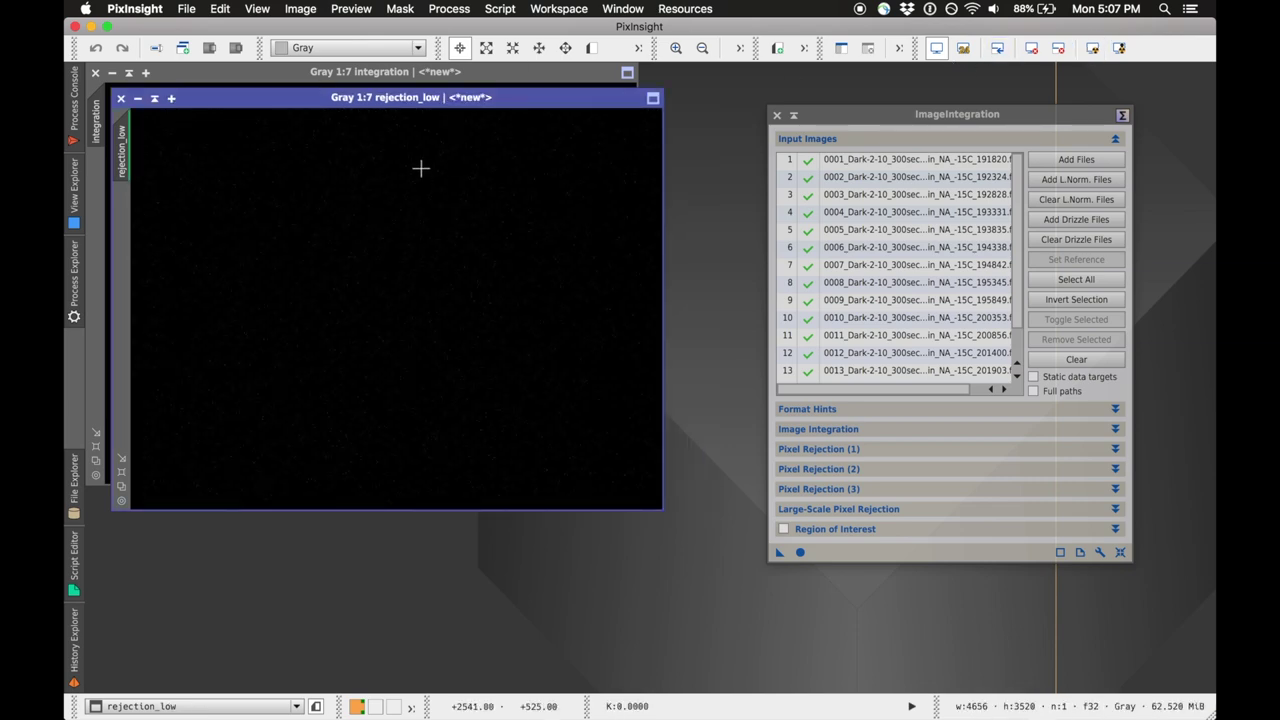
click(120, 98)
Auto-stretch the integration image, inspect its pixels at 1:1 zoom, and return to the full-frame view.
click(1119, 48)
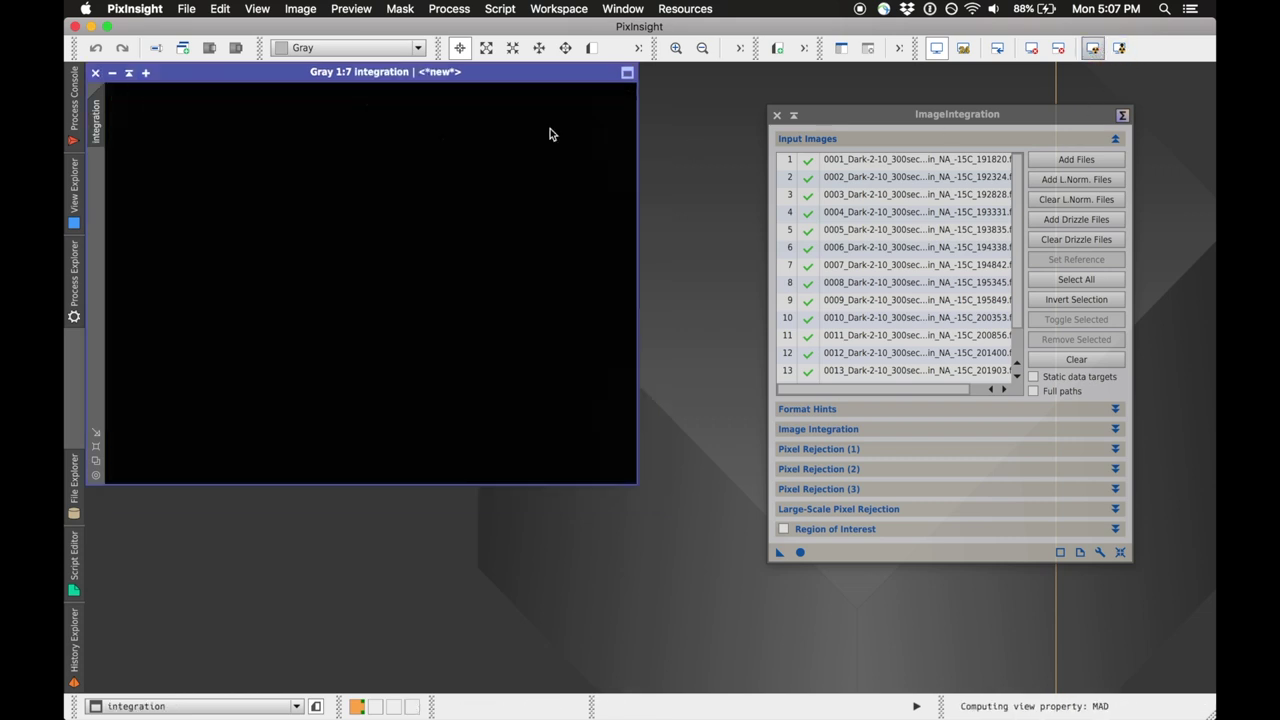
drag(484, 76, 580, 175)
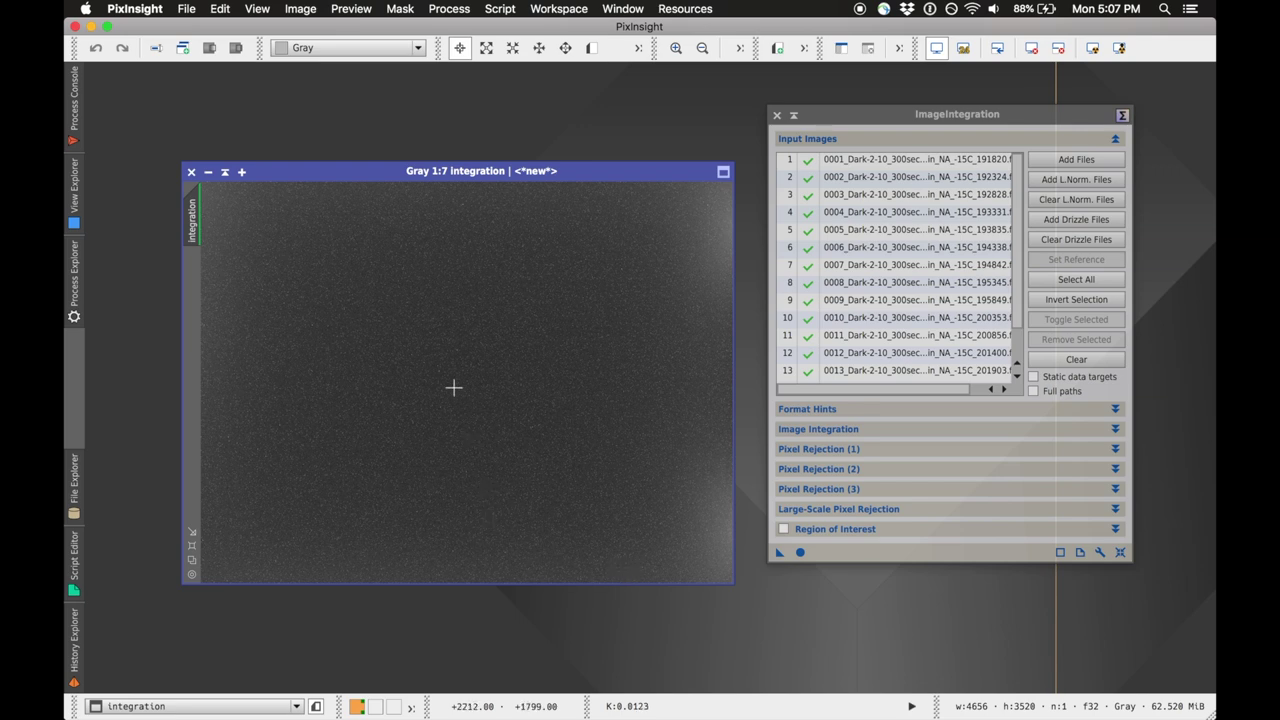
key(super+1)
key(super+plus)
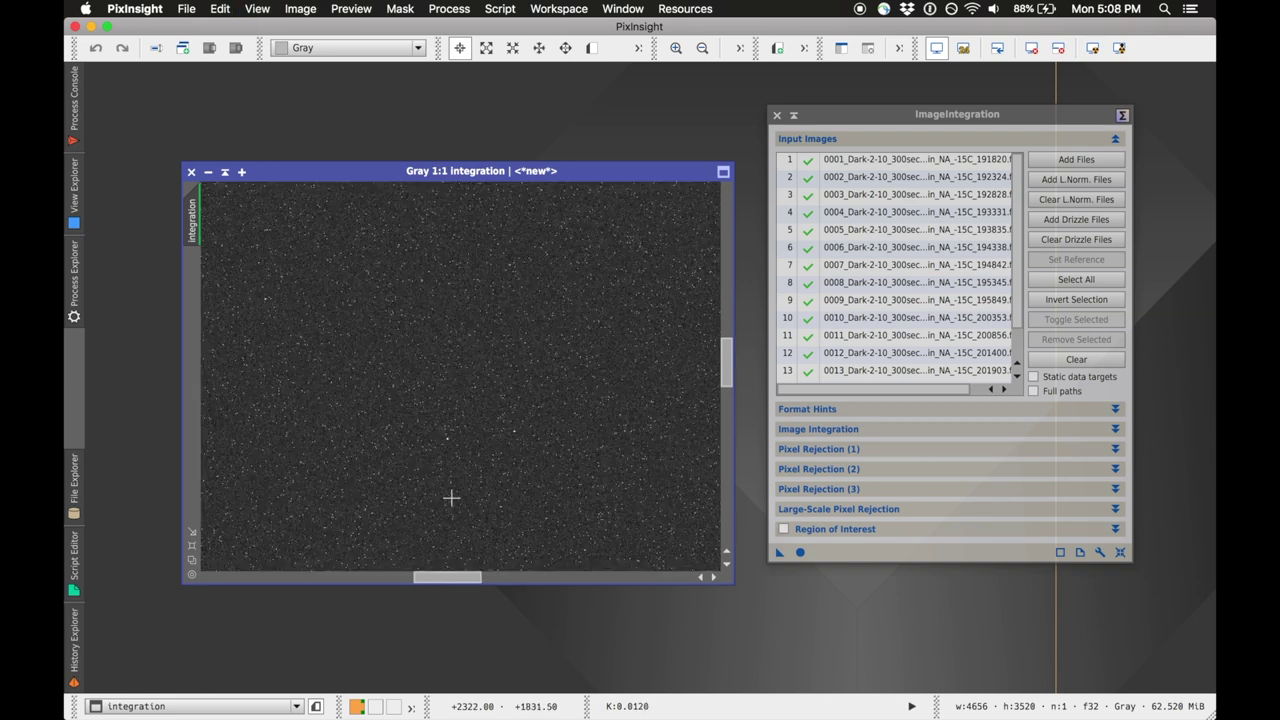
key(super+alt+0)
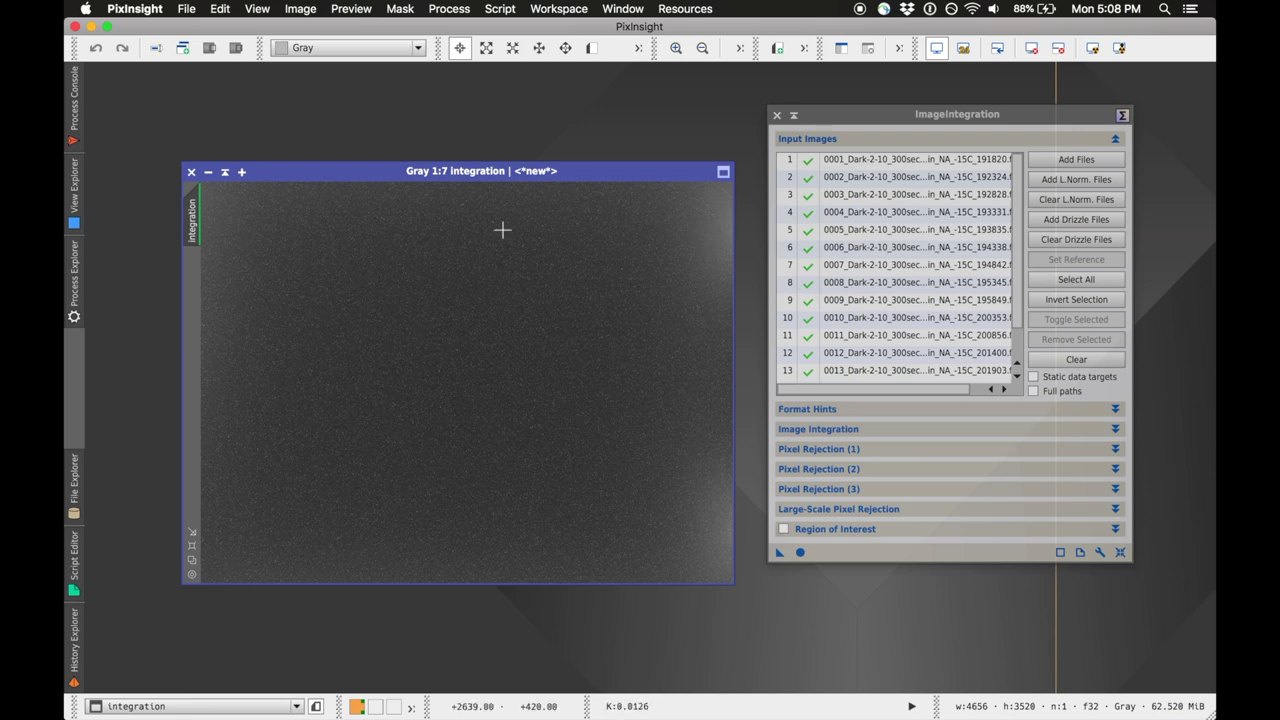
Set up saving the integration image as MasterDark in the Desktop's IC2177 folder, in XISF format.
click(190, 9)
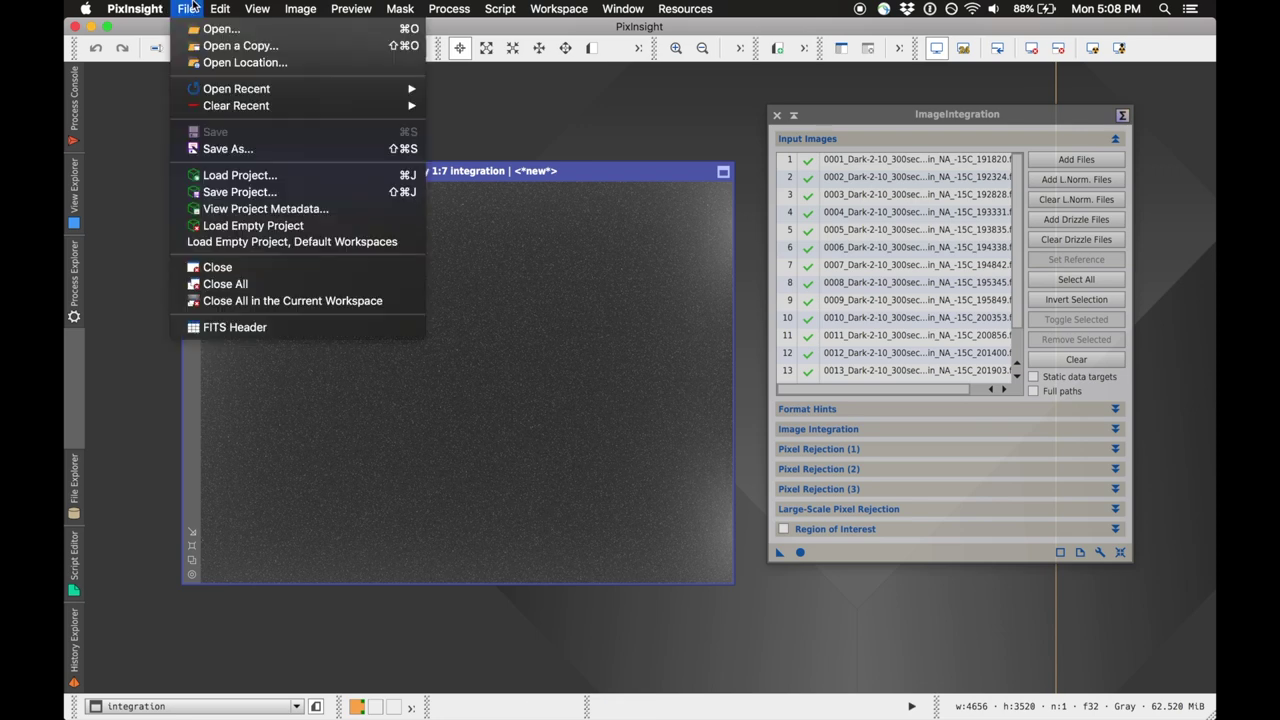
click(208, 150)
click(632, 243)
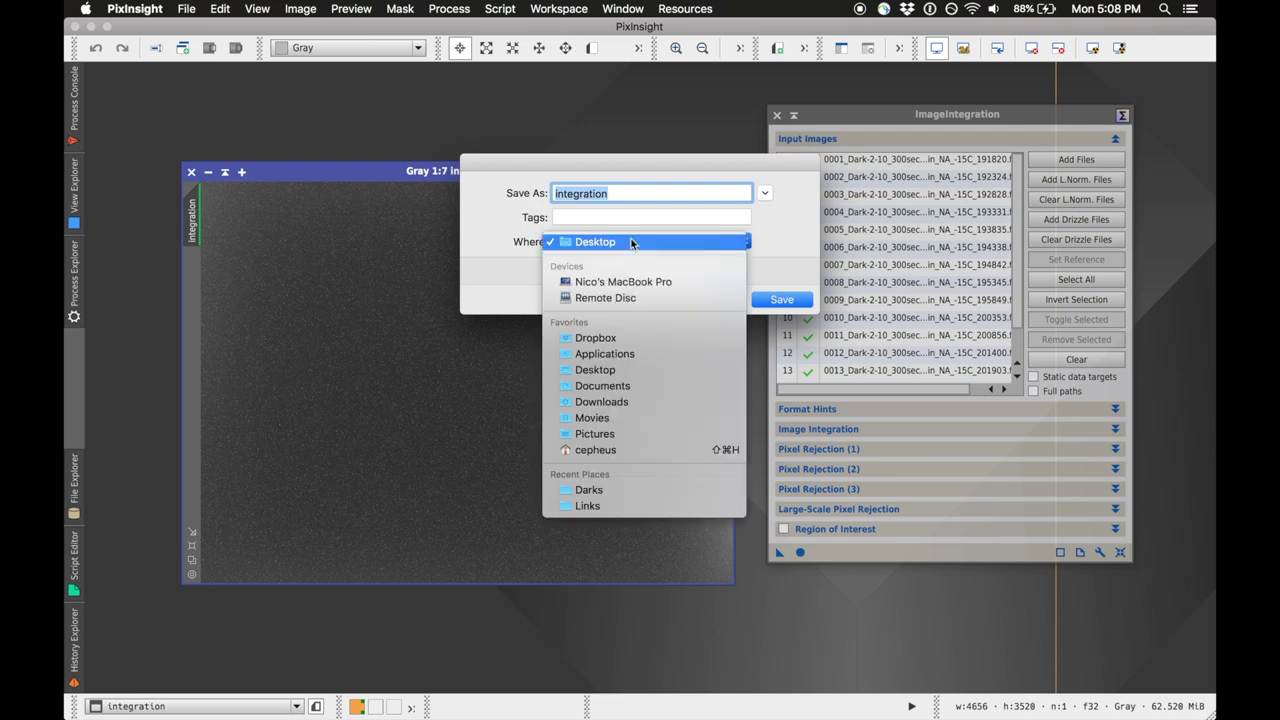
click(766, 203)
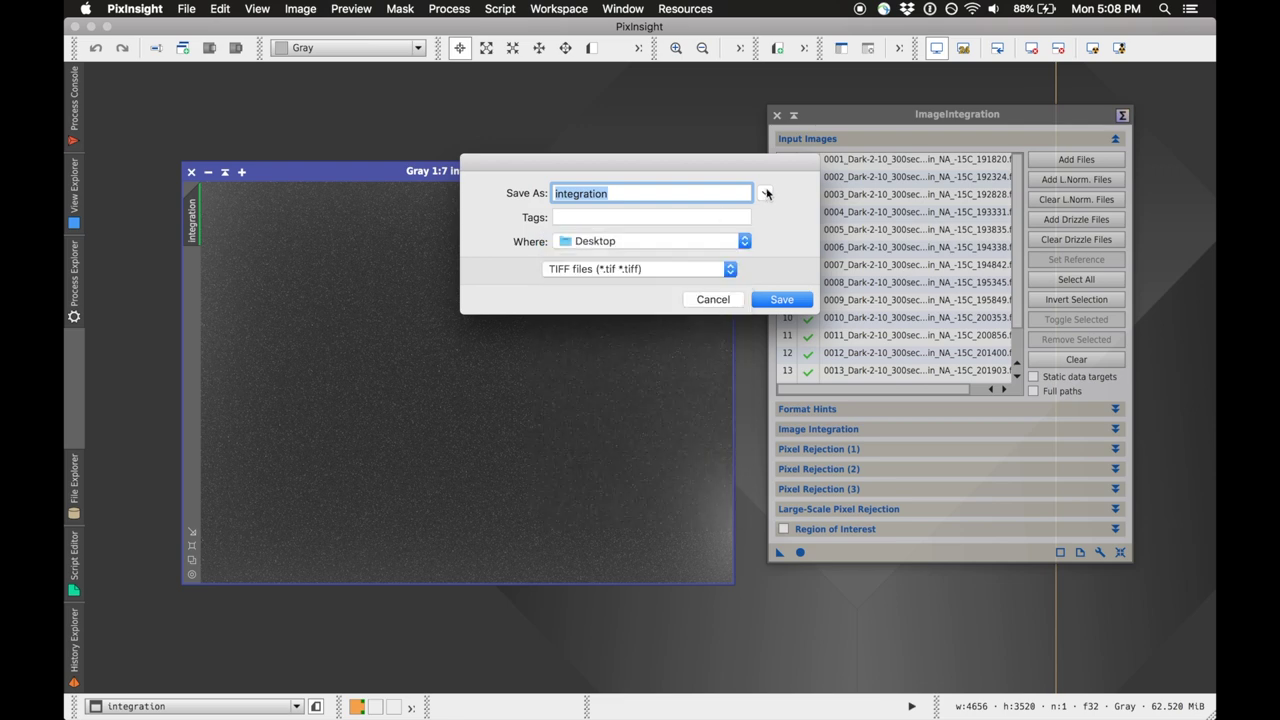
click(765, 194)
click(800, 276)
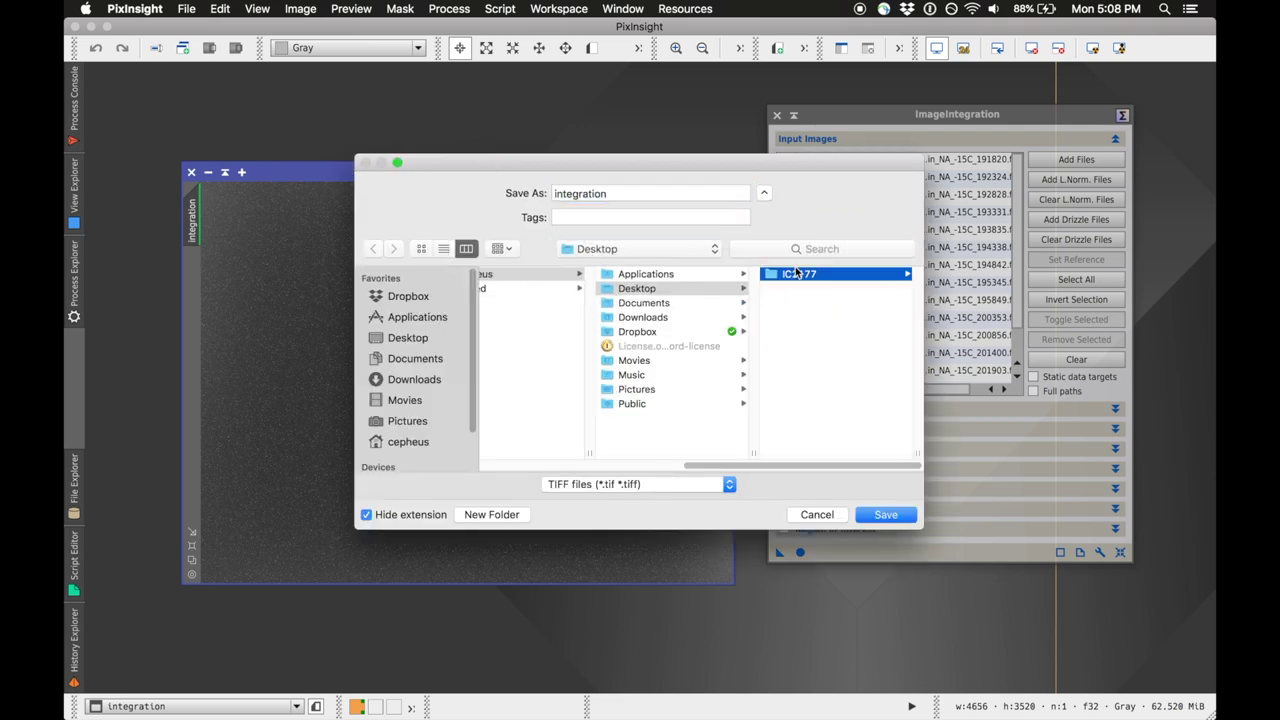
key(Tab)
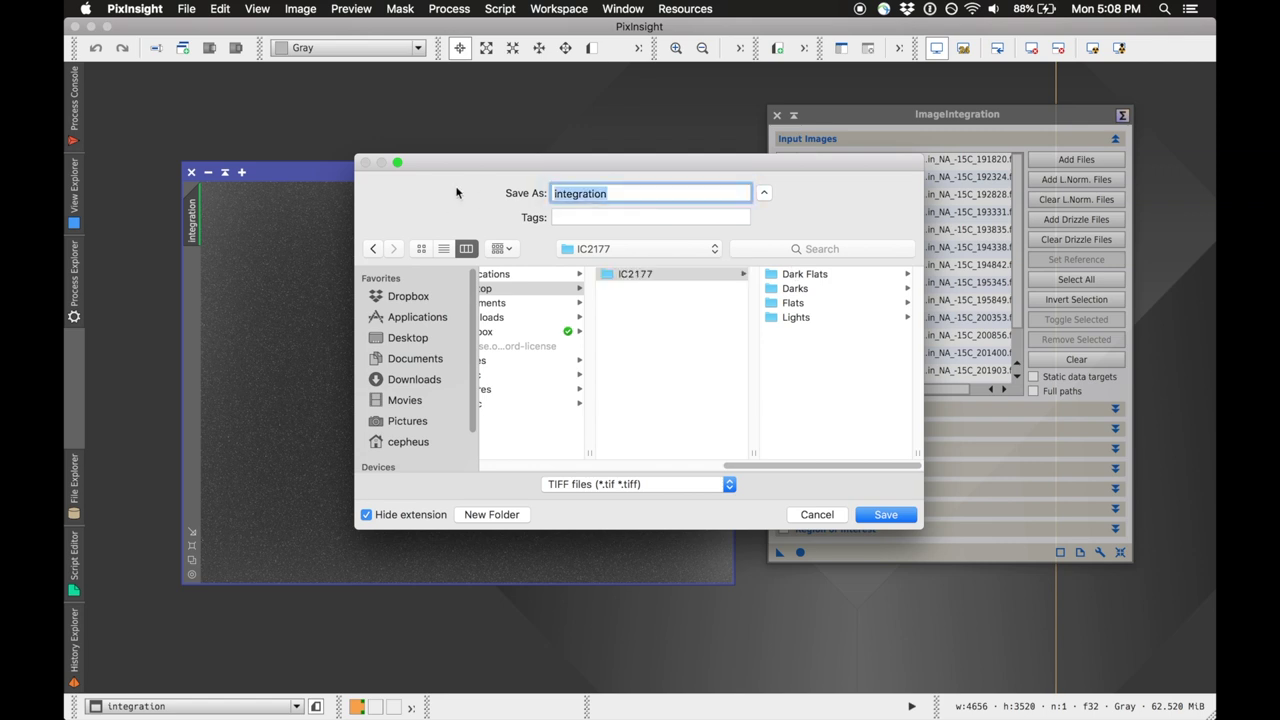
text(MasterDark)
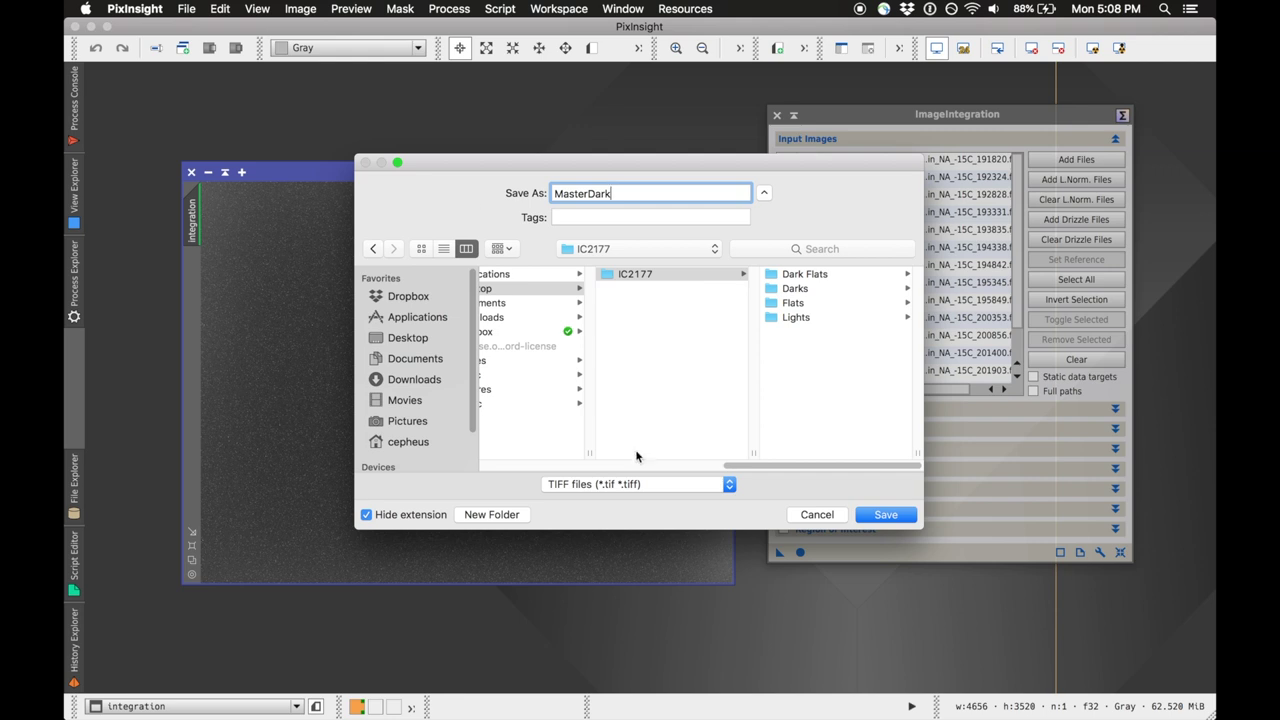
click(614, 485)
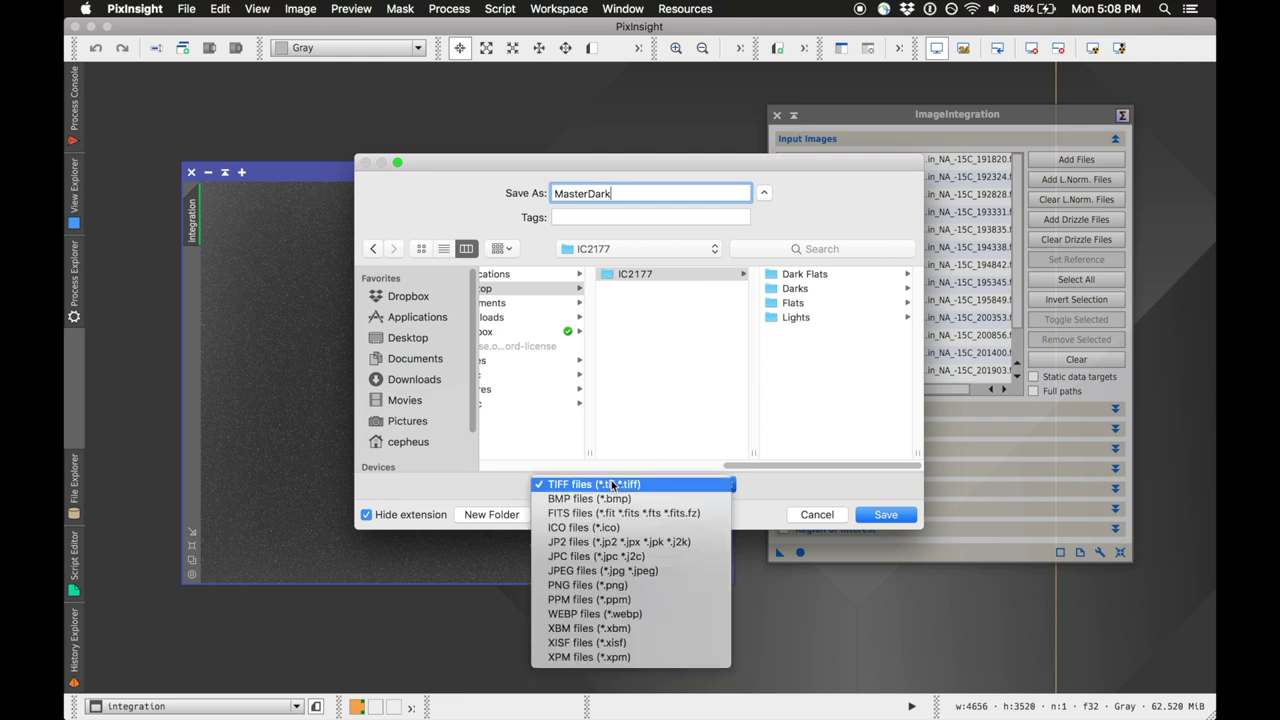
click(603, 647)
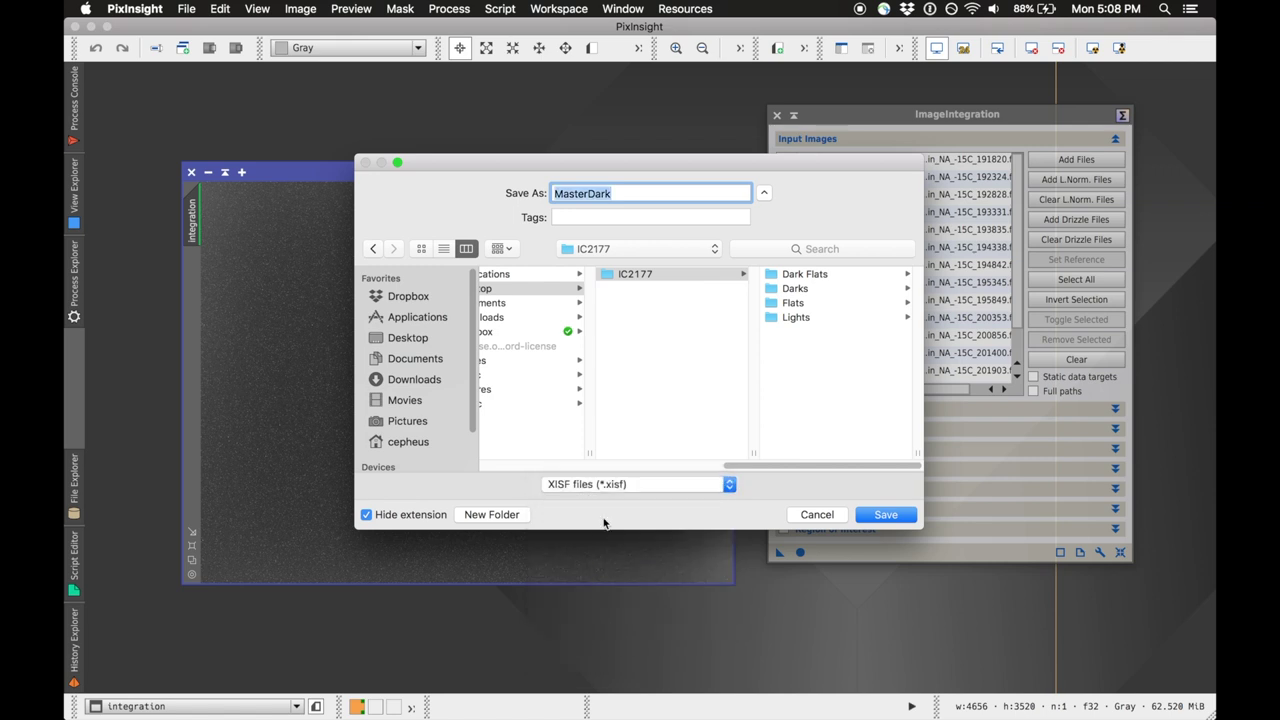
Try FITS as the save format, and switch back to XISF.
click(612, 486)
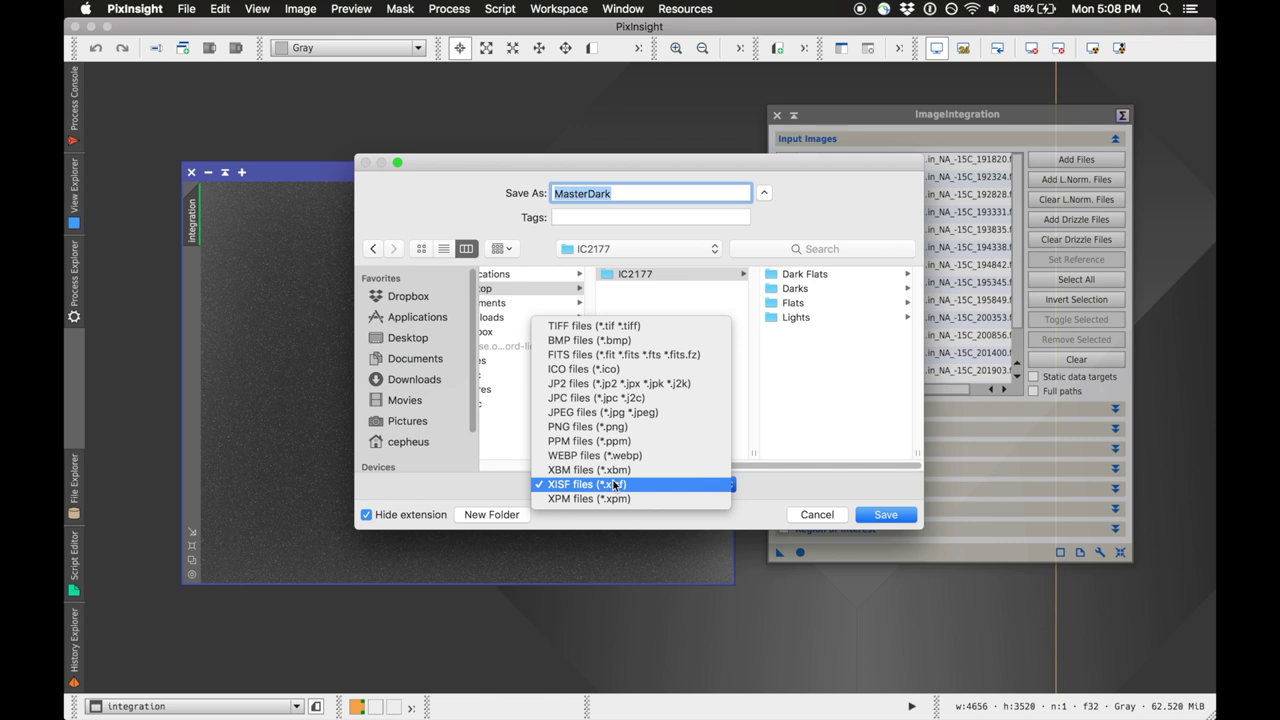
click(607, 356)
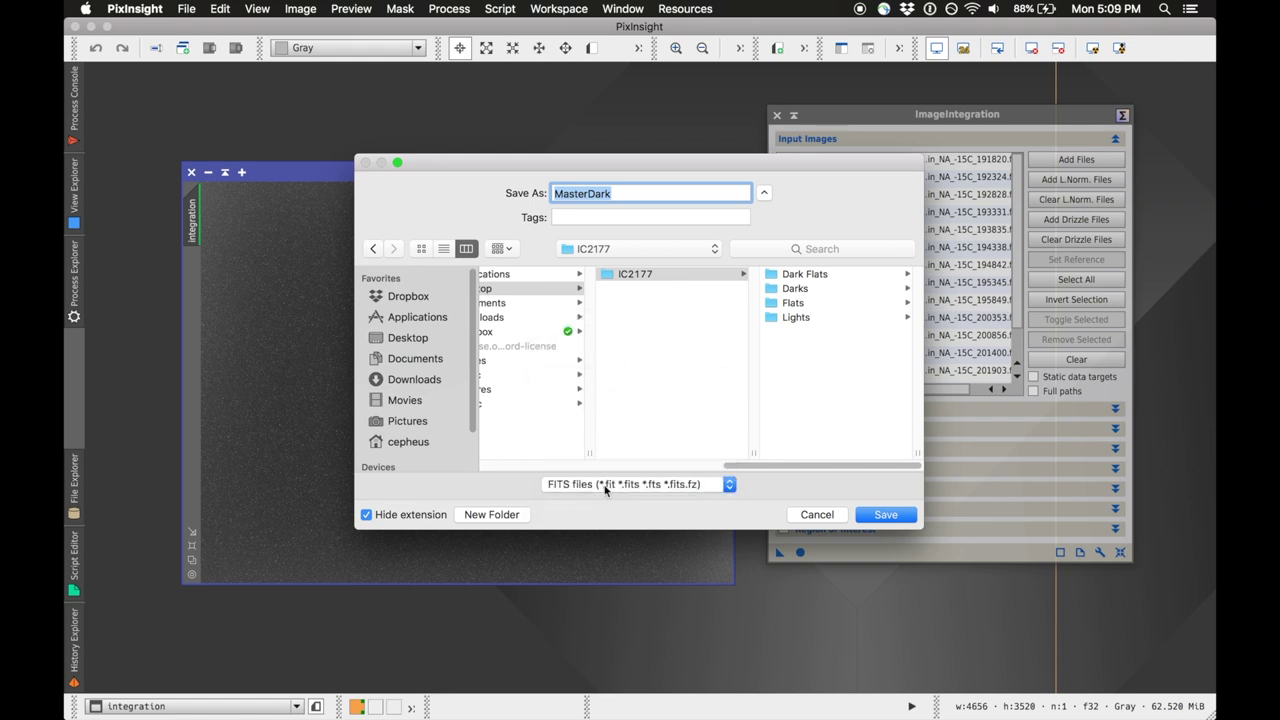
click(605, 489)
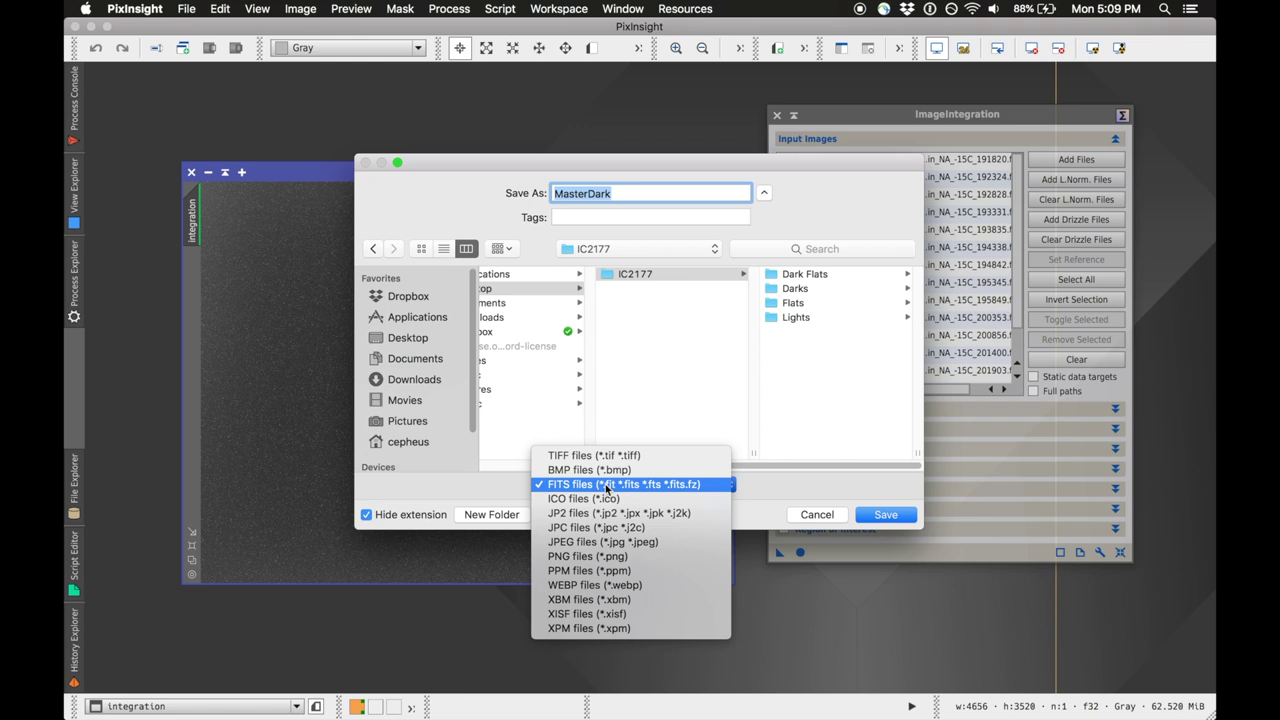
click(604, 614)
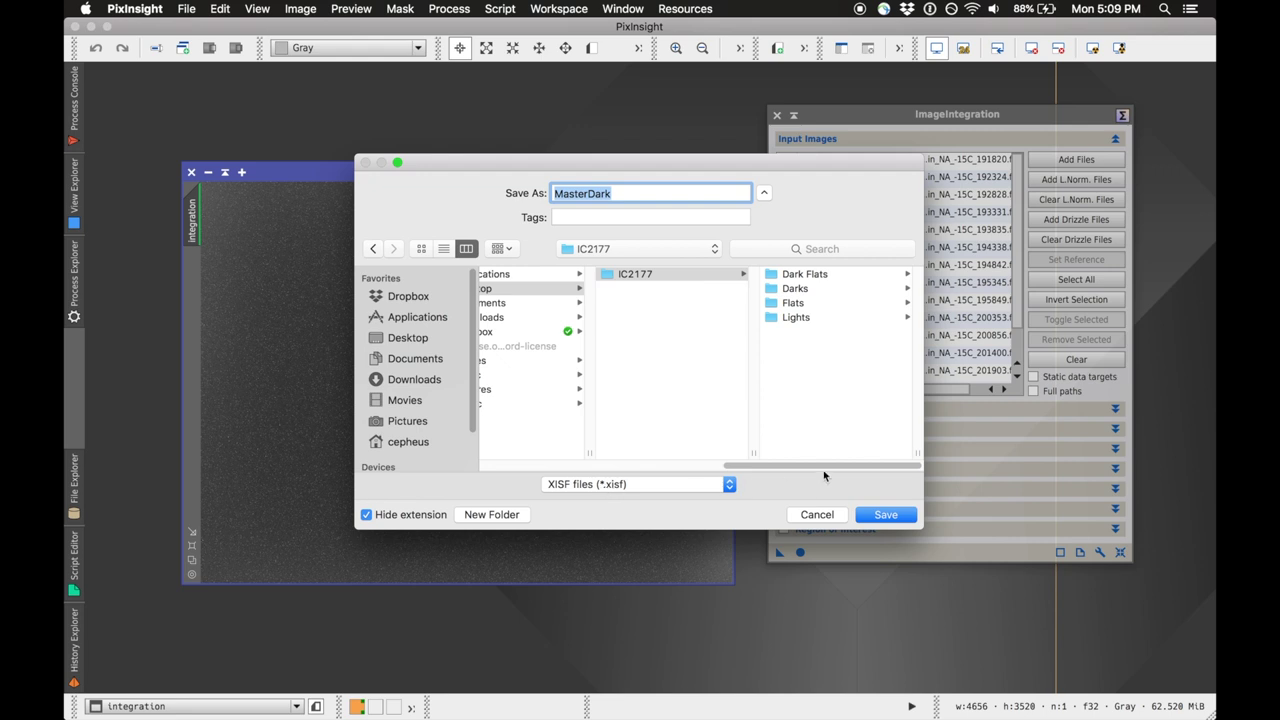
Save the master dark with 32-bit IEEE 754 floating point samples, and close the image.
click(886, 514)
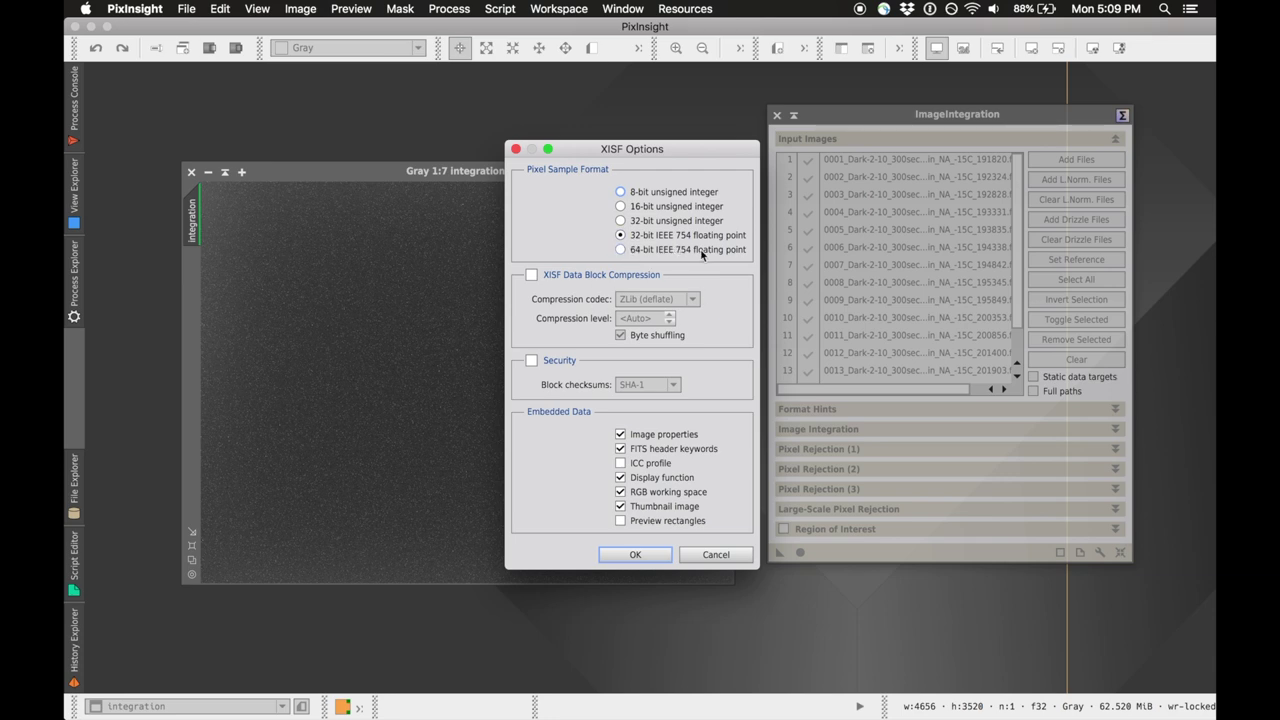
click(636, 554)
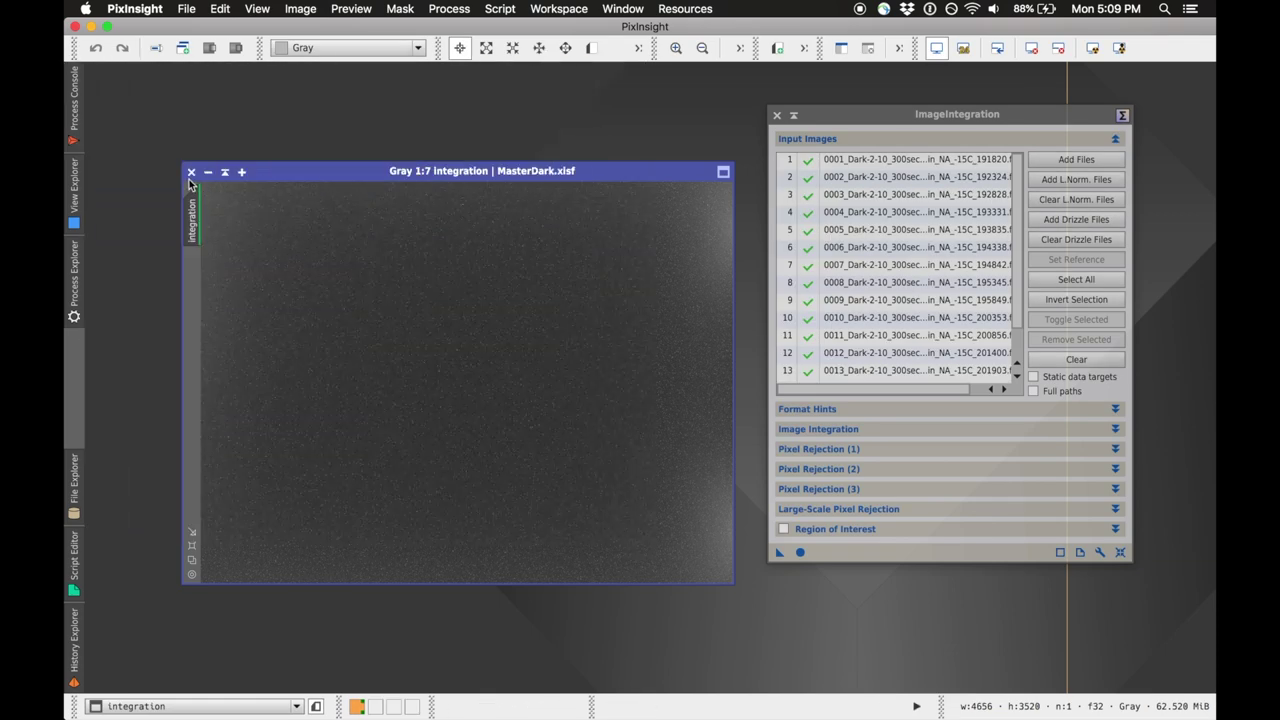
click(192, 174)
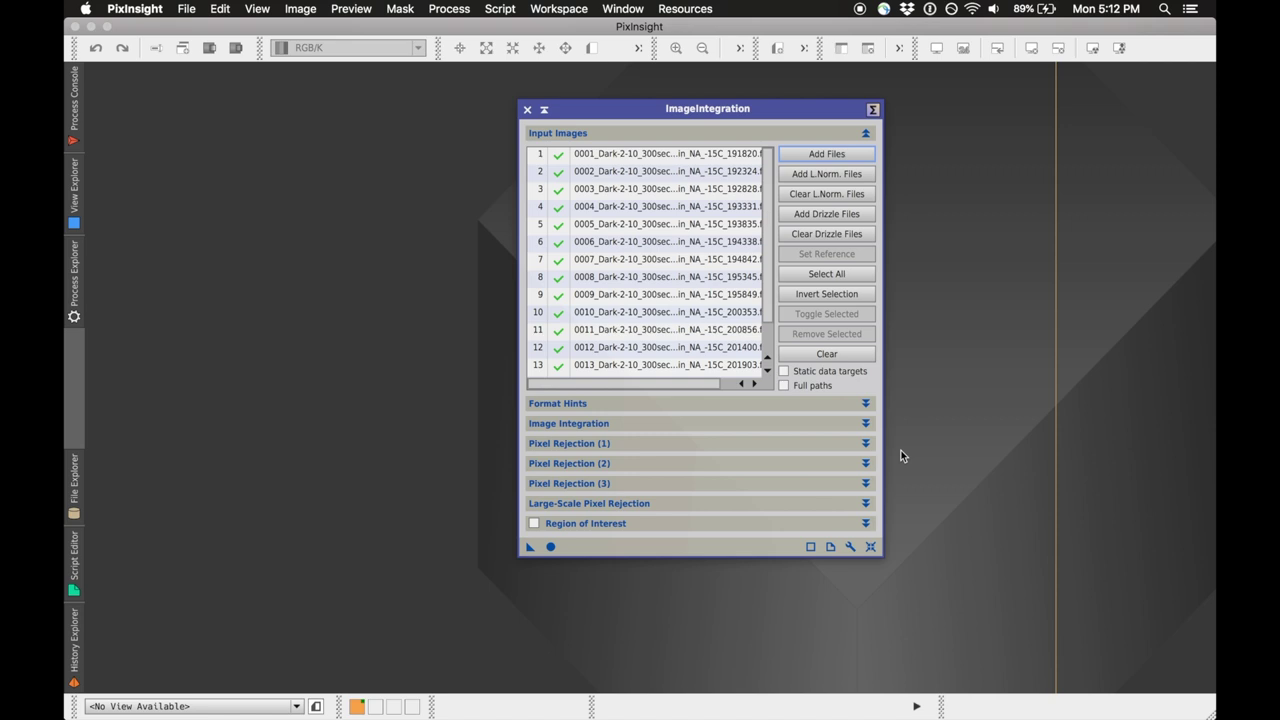
Review the Pixel Rejection (1) and Image Integration settings before reusing them for the dark flats.
click(737, 446)
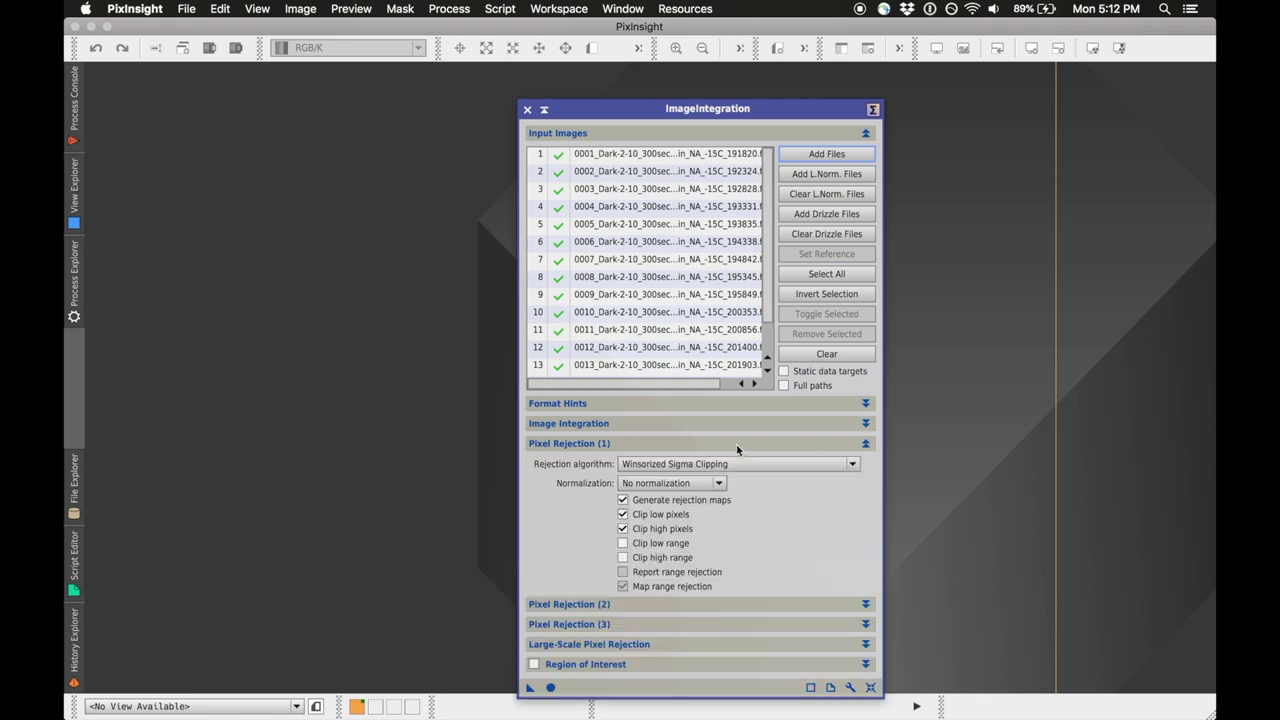
click(737, 446)
click(723, 424)
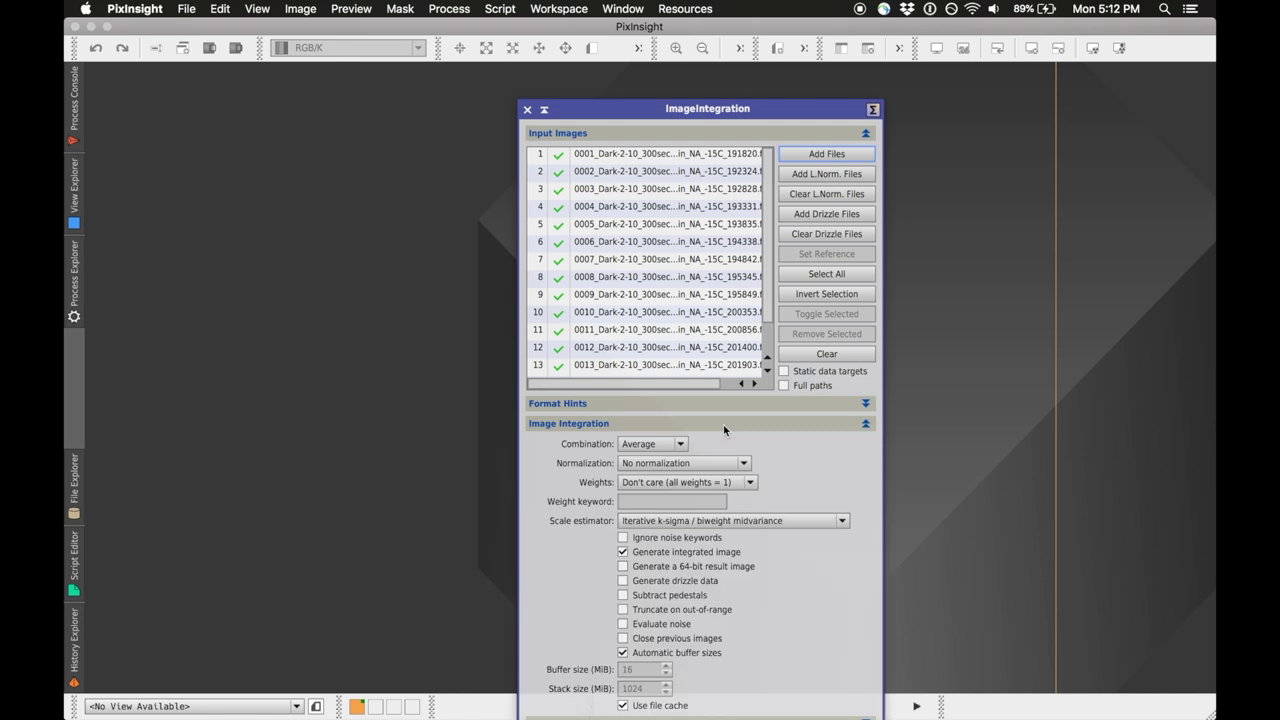
click(723, 424)
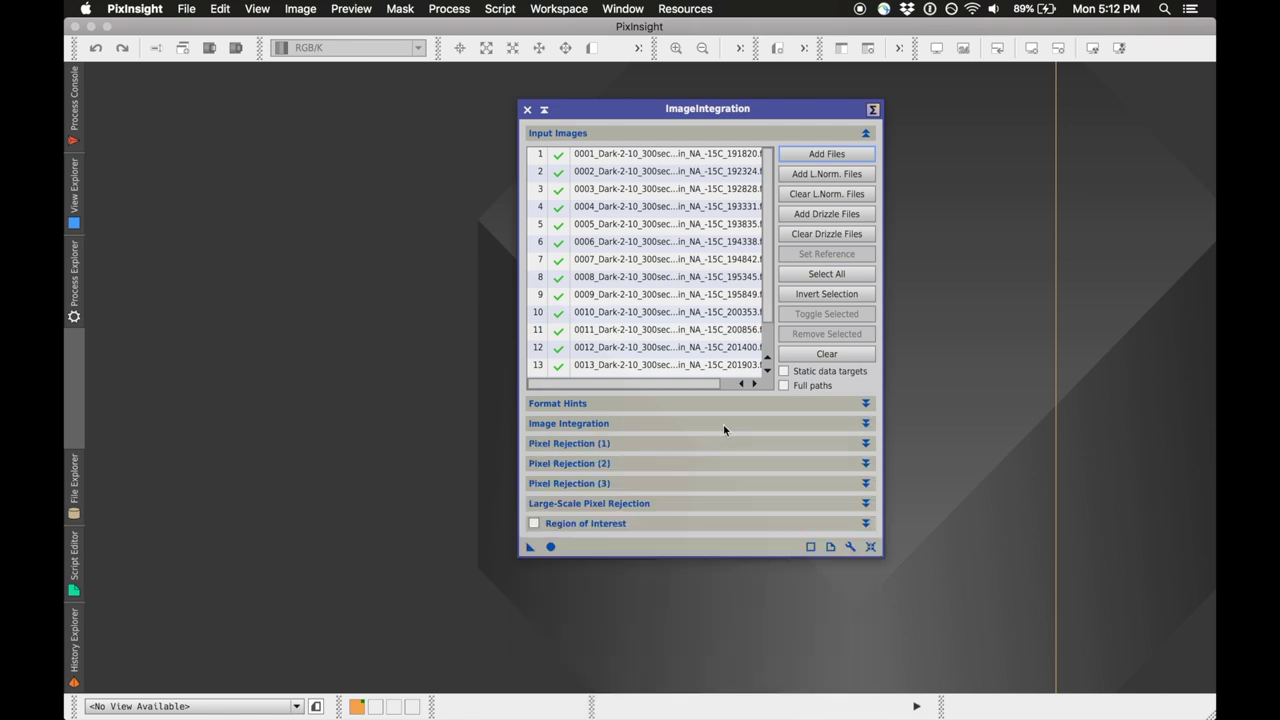
Replace the input images with all 30 Ha frames, 0001 to 0030, from the IC2177 Dark Flats folder.
click(819, 354)
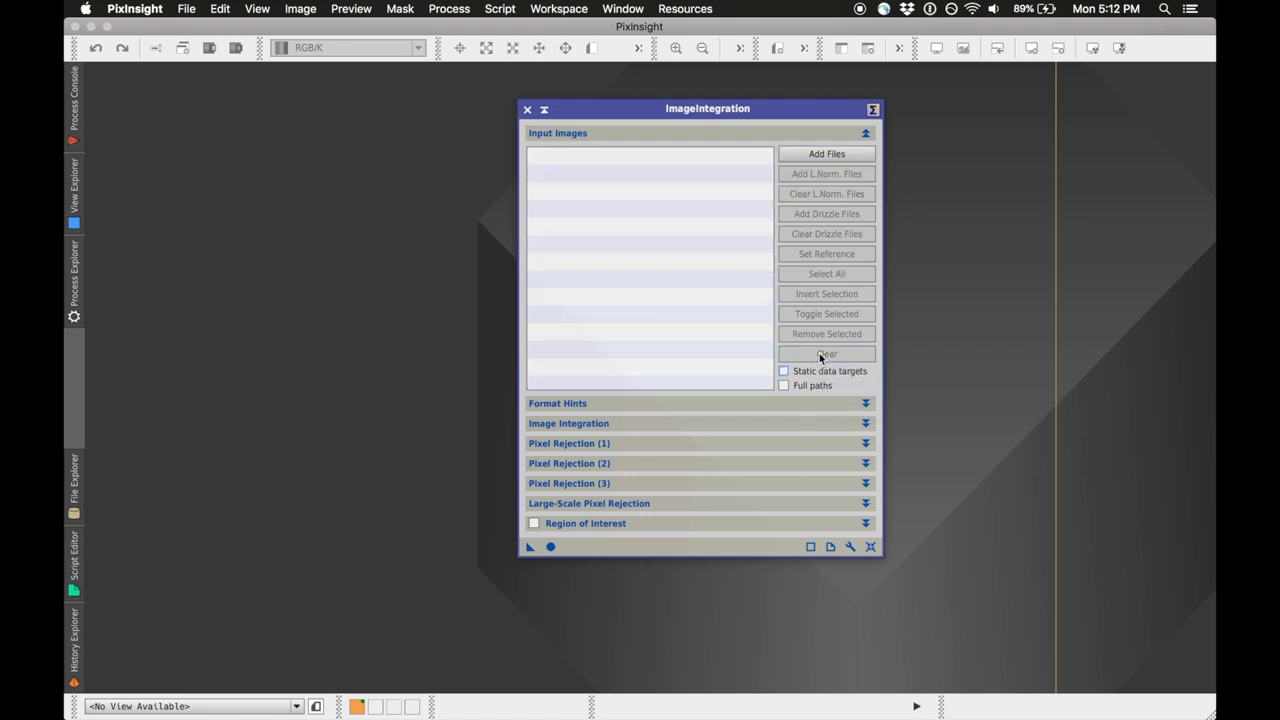
click(822, 153)
click(614, 119)
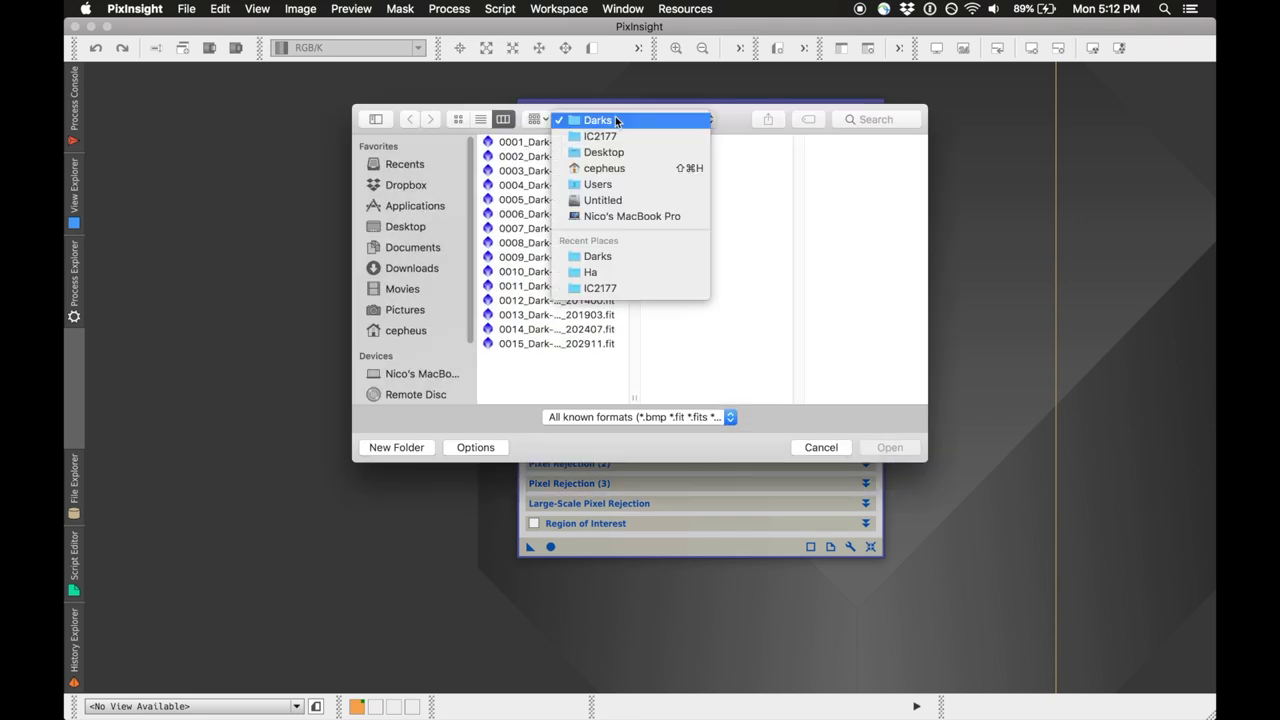
click(614, 133)
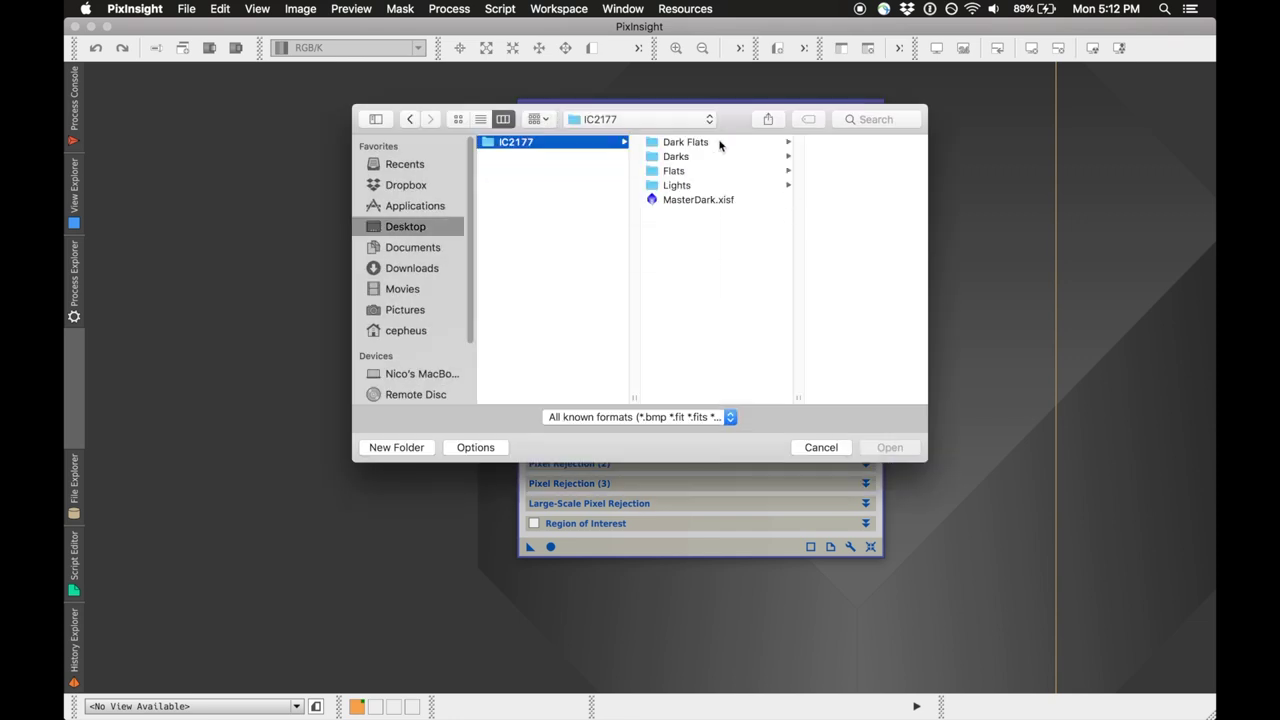
click(722, 145)
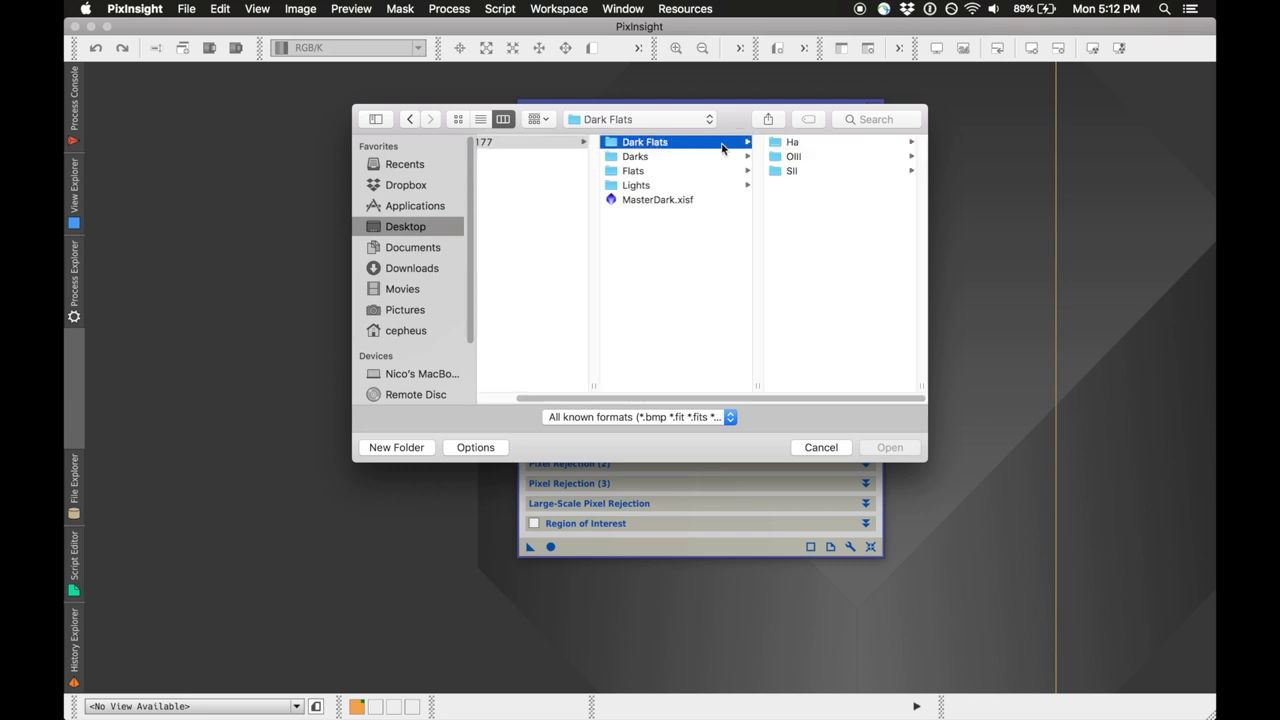
click(793, 145)
click(793, 145)
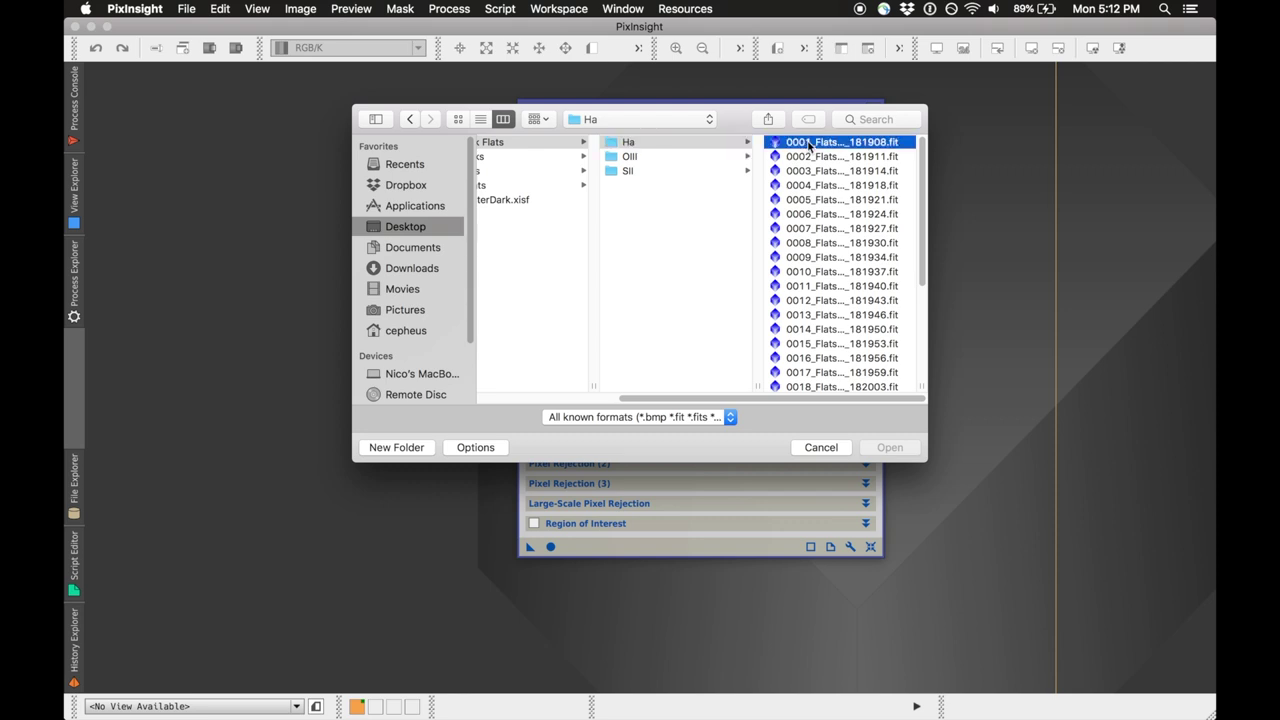
scroll(675, 300, down, 10)
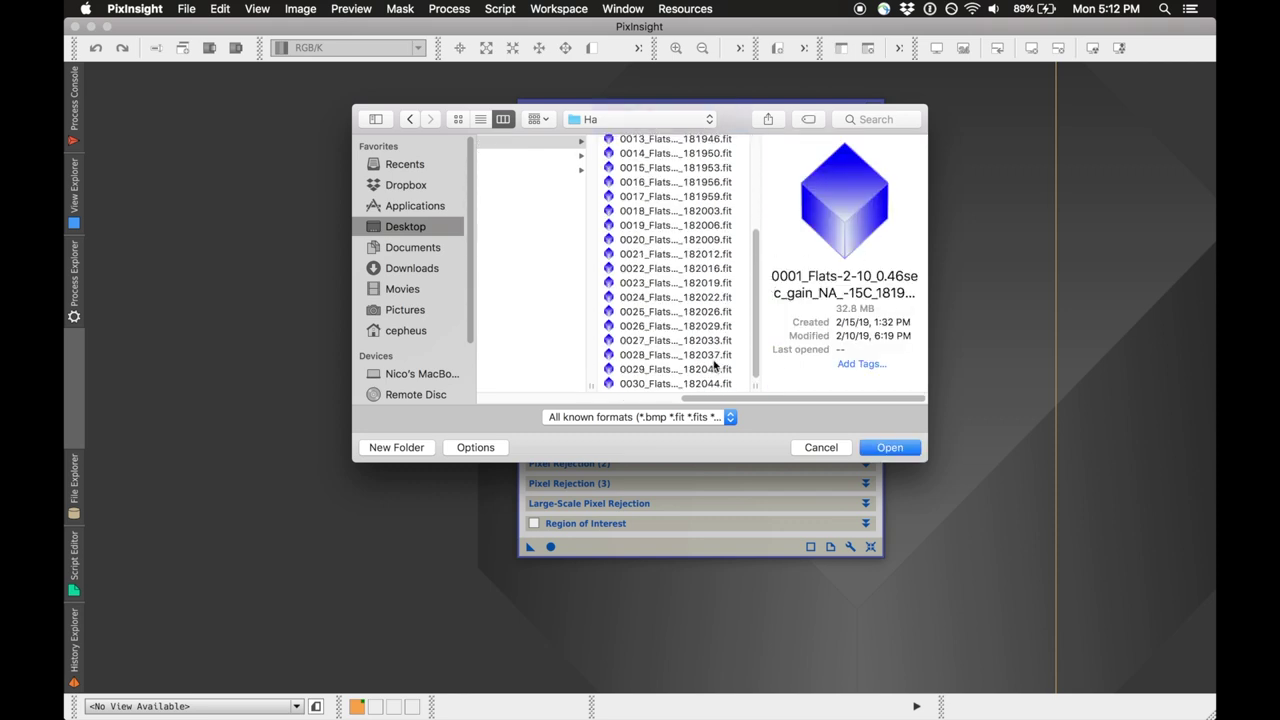
shift+click(688, 386)
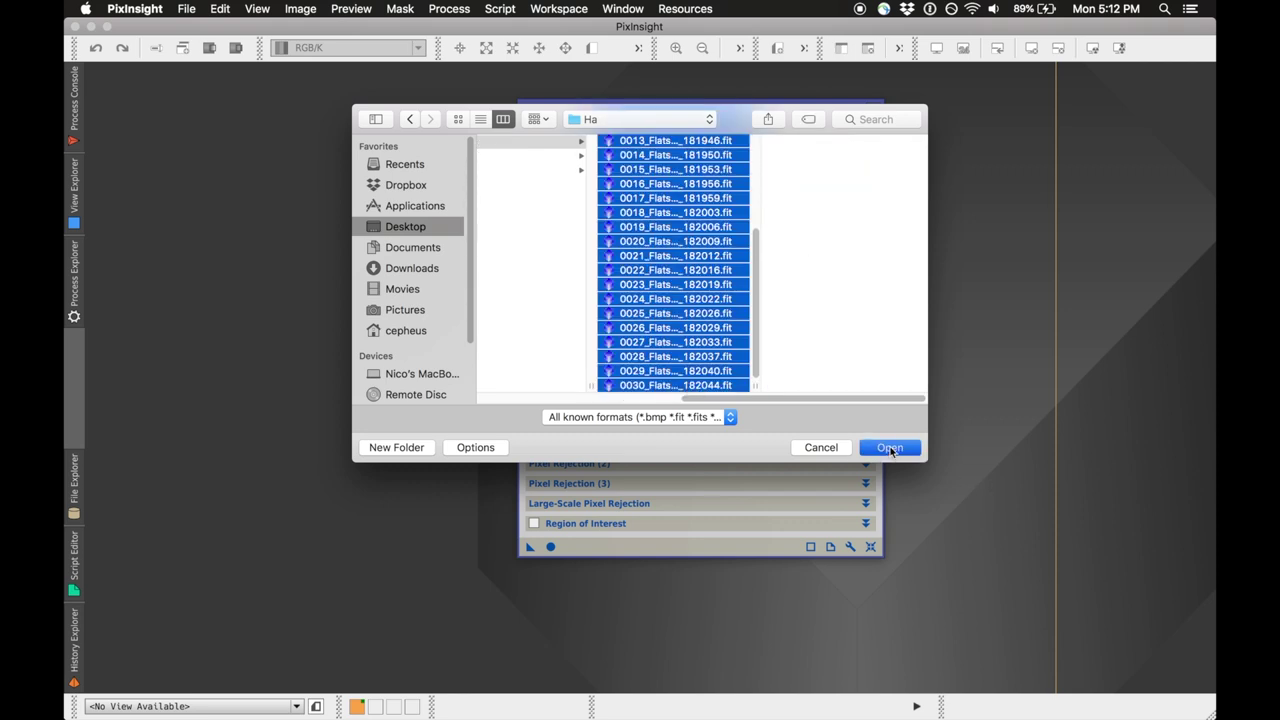
click(889, 448)
Examine the list of loaded Ha dark flats, checking the file names and the range of frames.
scroll(570, 200, down, 6)
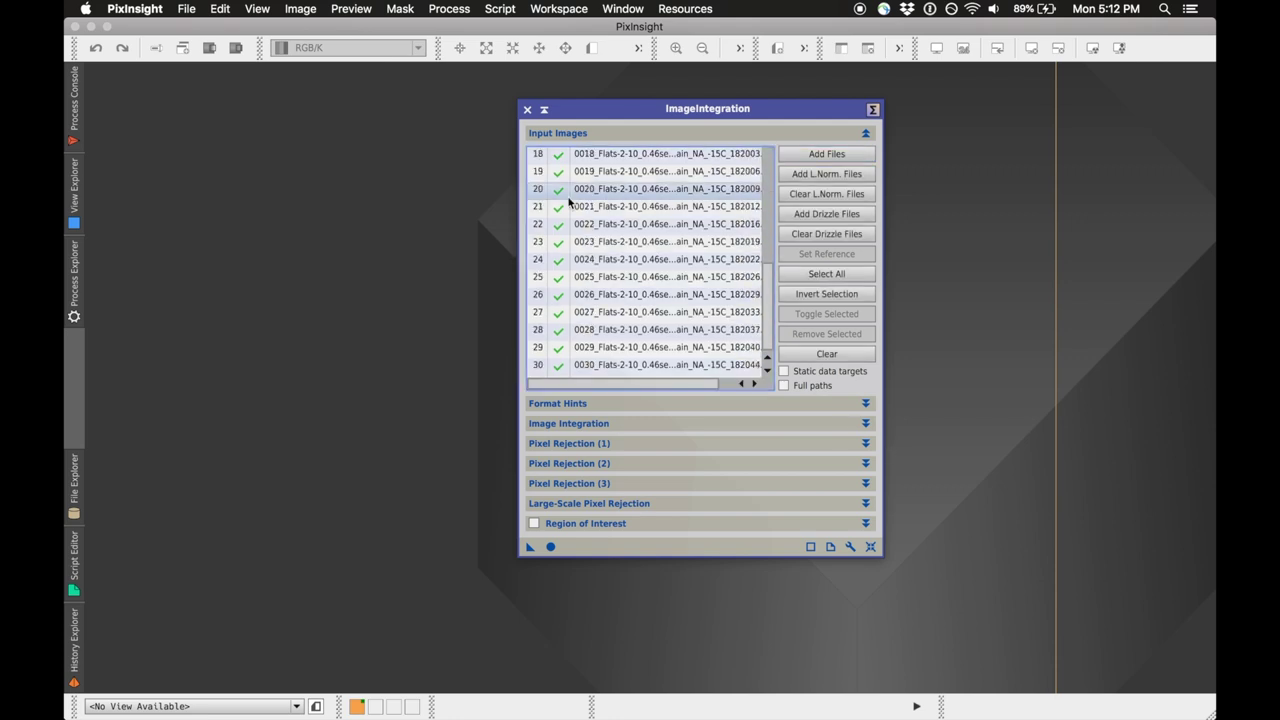
scroll(568, 202, up, 6)
scroll(568, 202, right, 1)
scroll(565, 204, left, 1)
scroll(565, 204, right, 1)
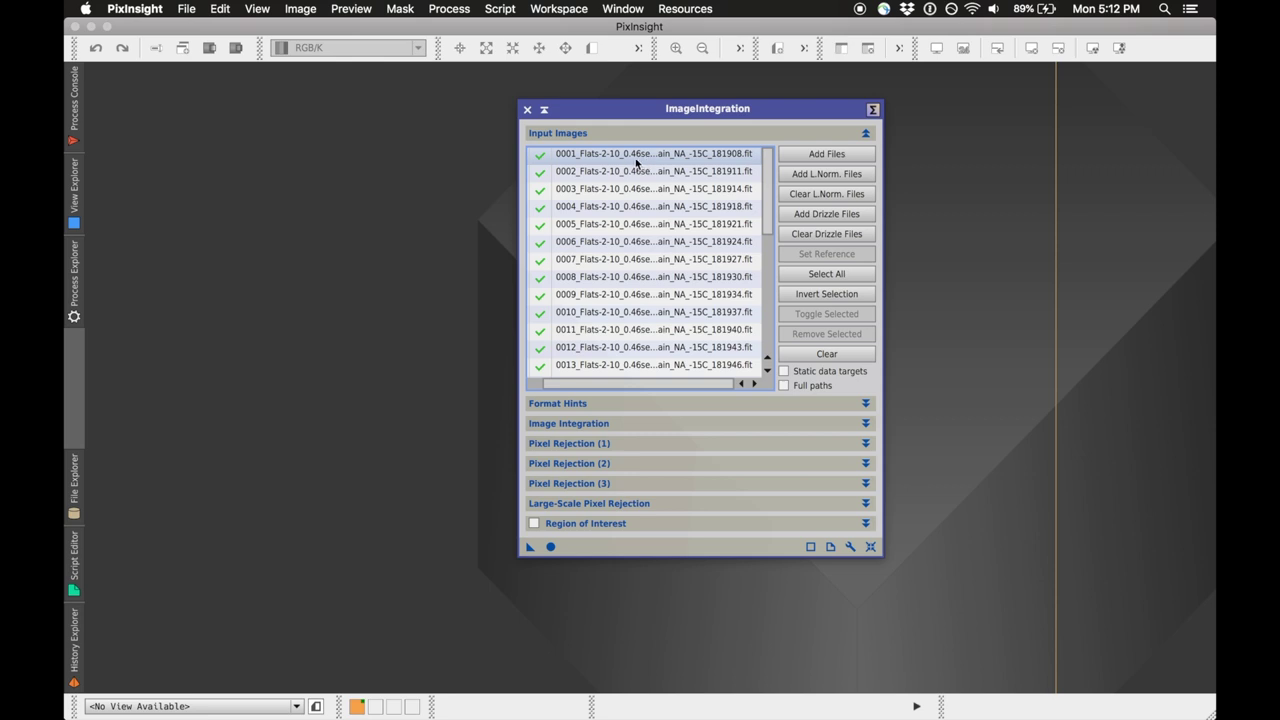
scroll(600, 250, left, 1)
scroll(615, 262, down, 6)
scroll(619, 267, up, 6)
Check the Pixel Rejection (1) and Image Integration settings, and run the integration of the Ha dark flats.
click(622, 447)
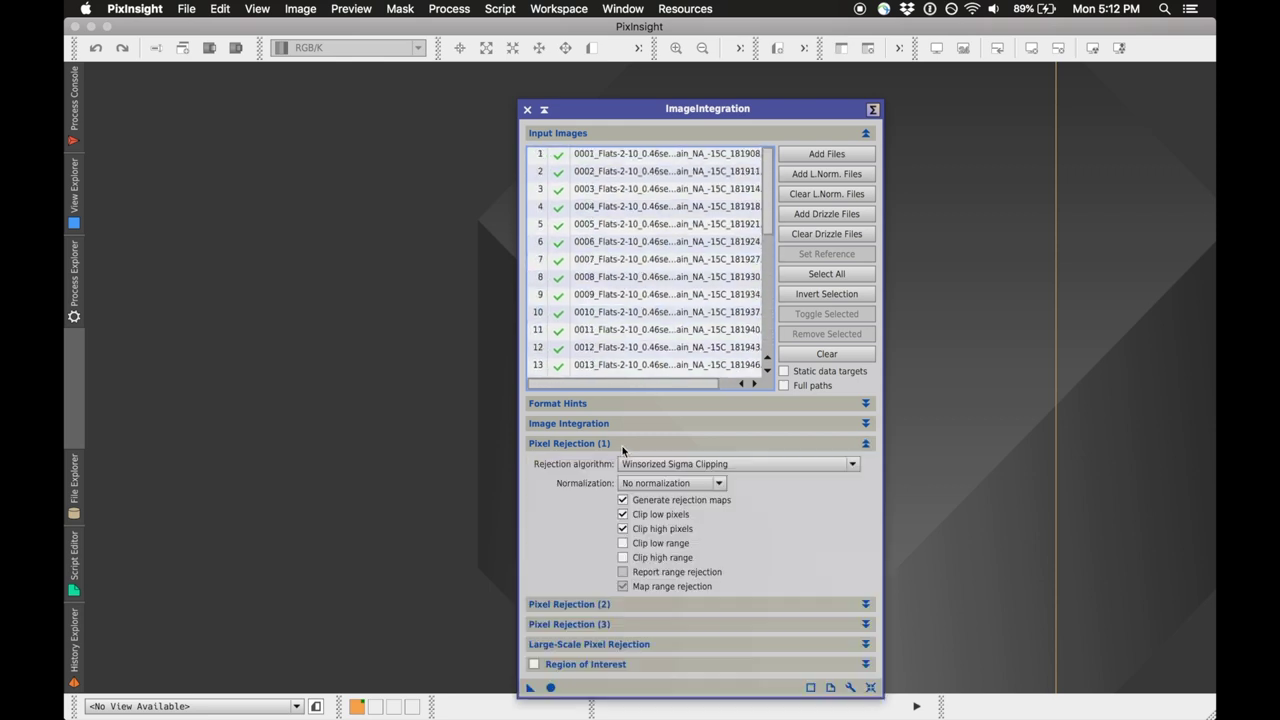
click(622, 447)
click(622, 426)
click(622, 426)
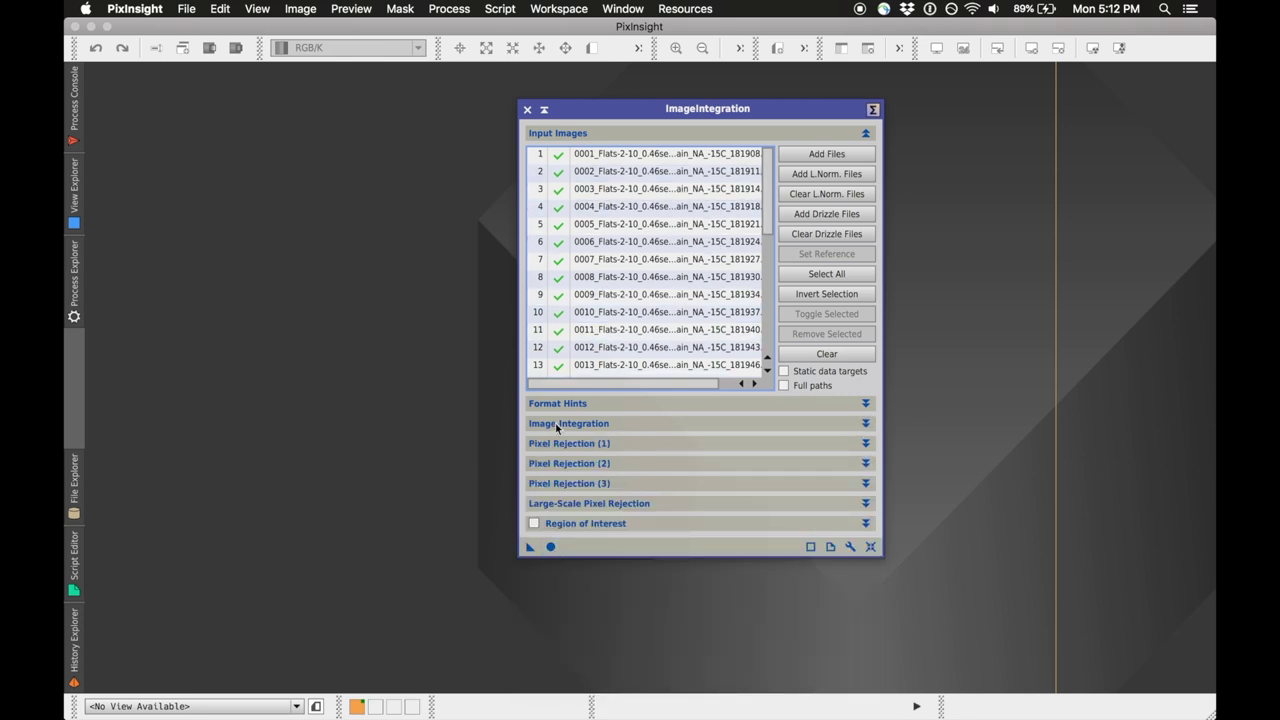
click(552, 546)
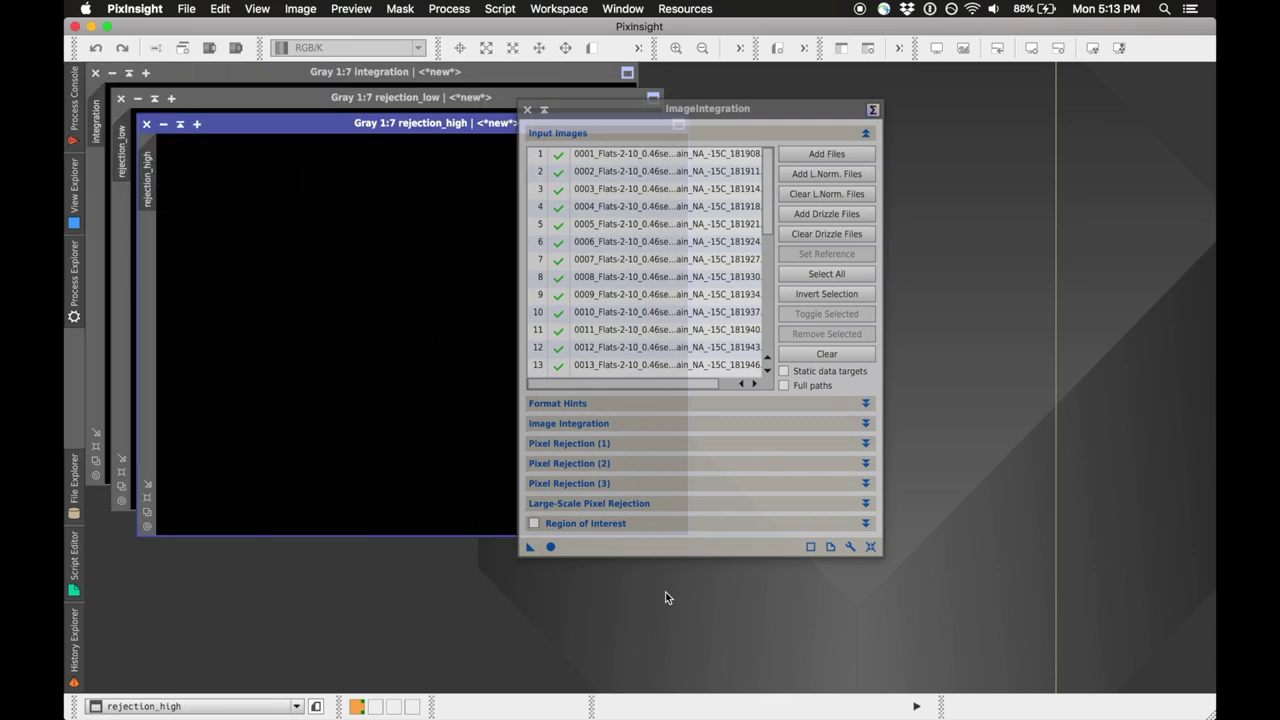
Move the ImageIntegration window clear of the results, inspect the rejection_high and rejection_low maps with an automatic stretch, and close both maps.
click(595, 114)
drag(595, 114, 910, 114)
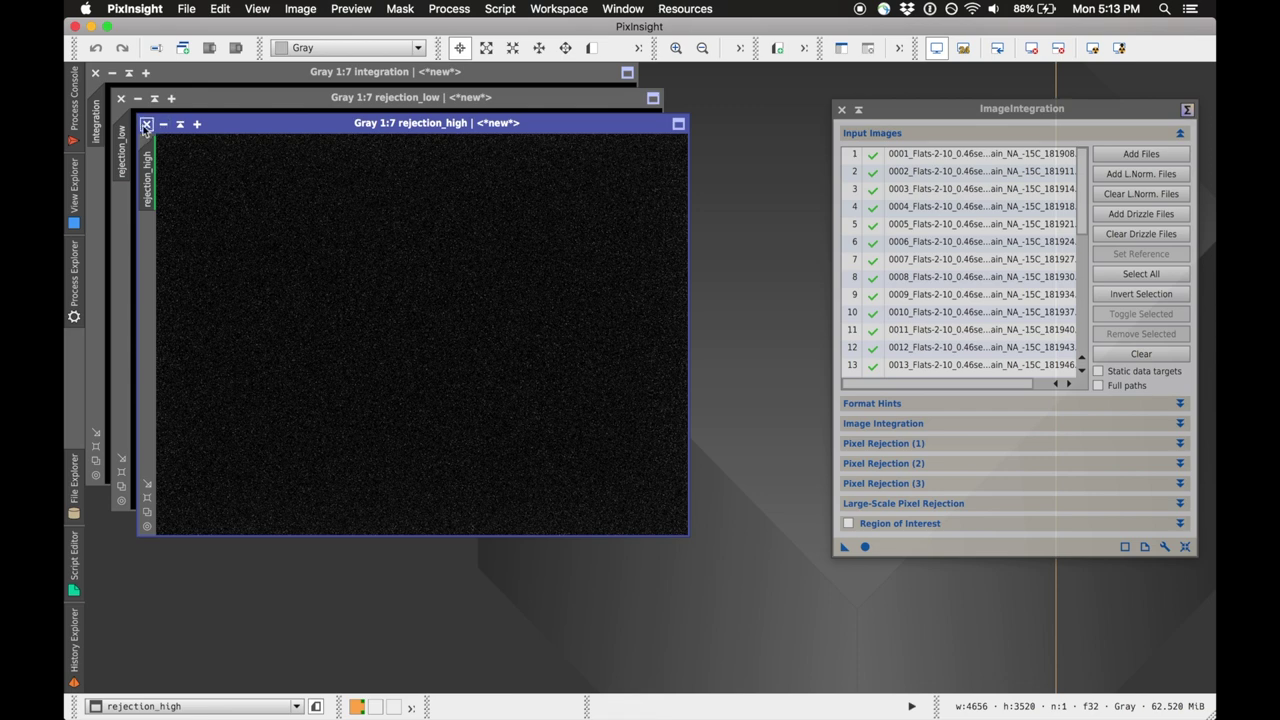
click(146, 123)
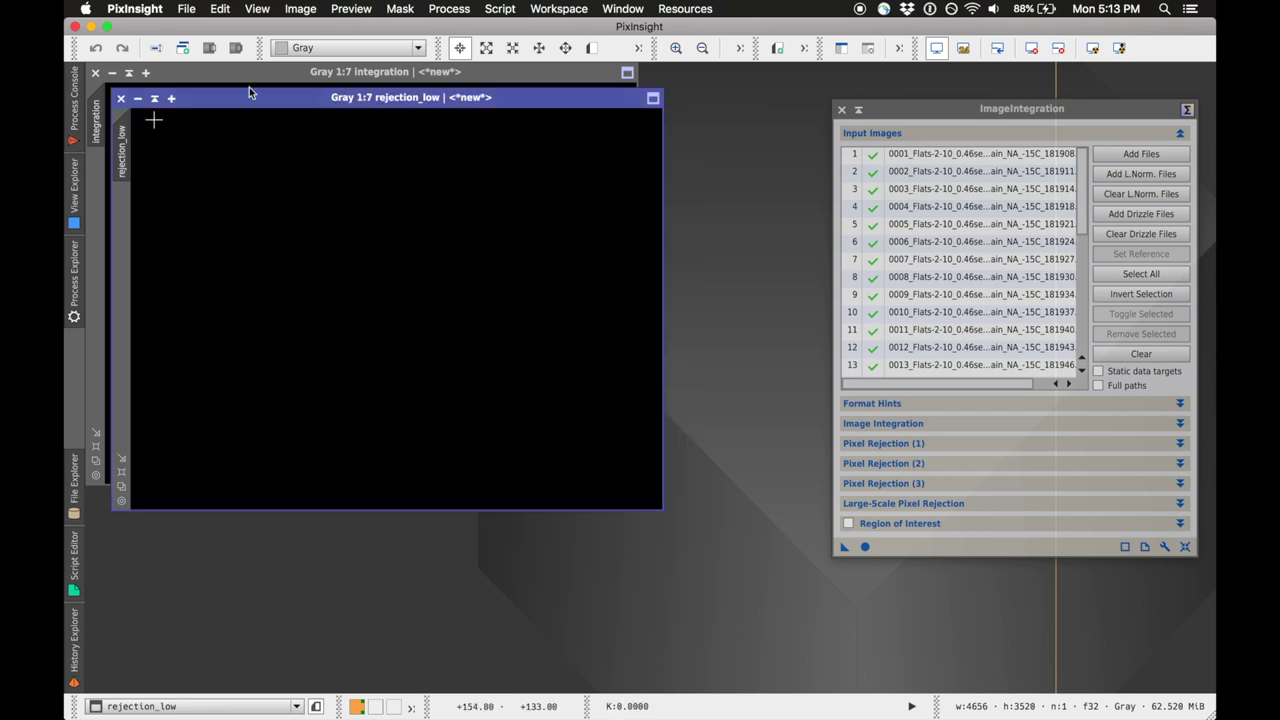
click(1090, 47)
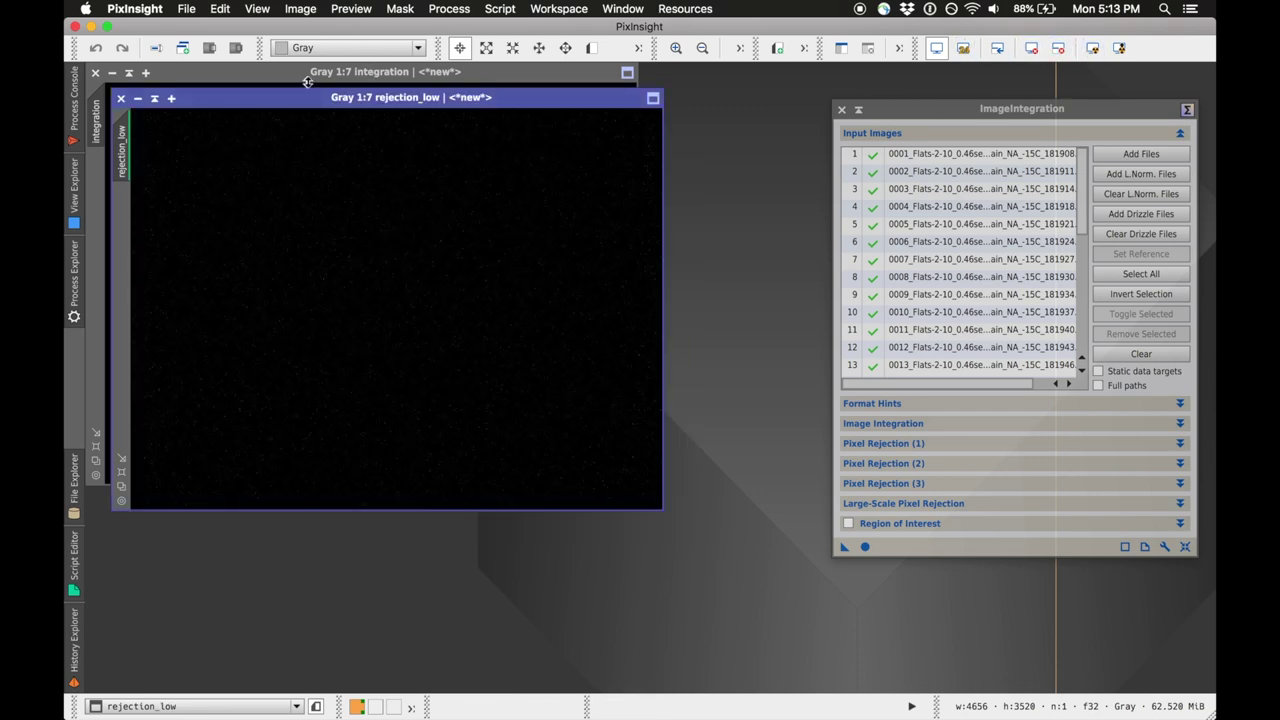
click(121, 97)
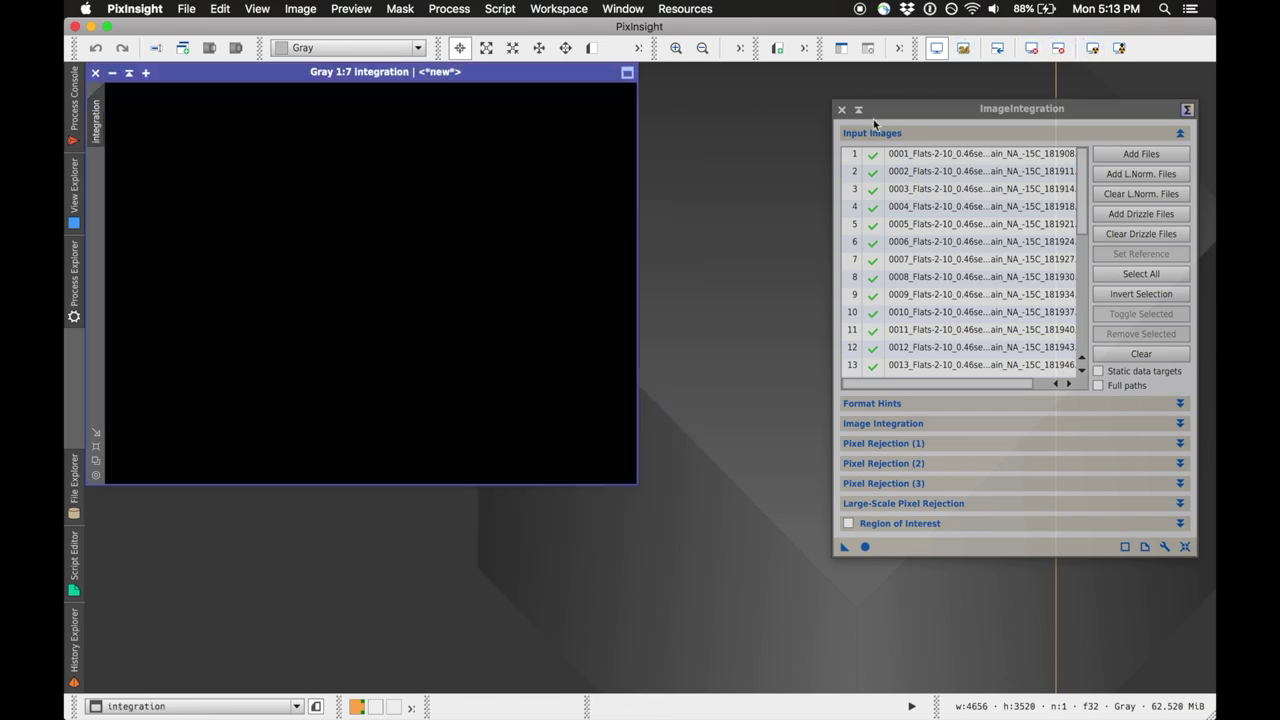
Apply an automatic screen stretch to the Ha dark flat integration image and reposition its window in the workspace.
click(1092, 47)
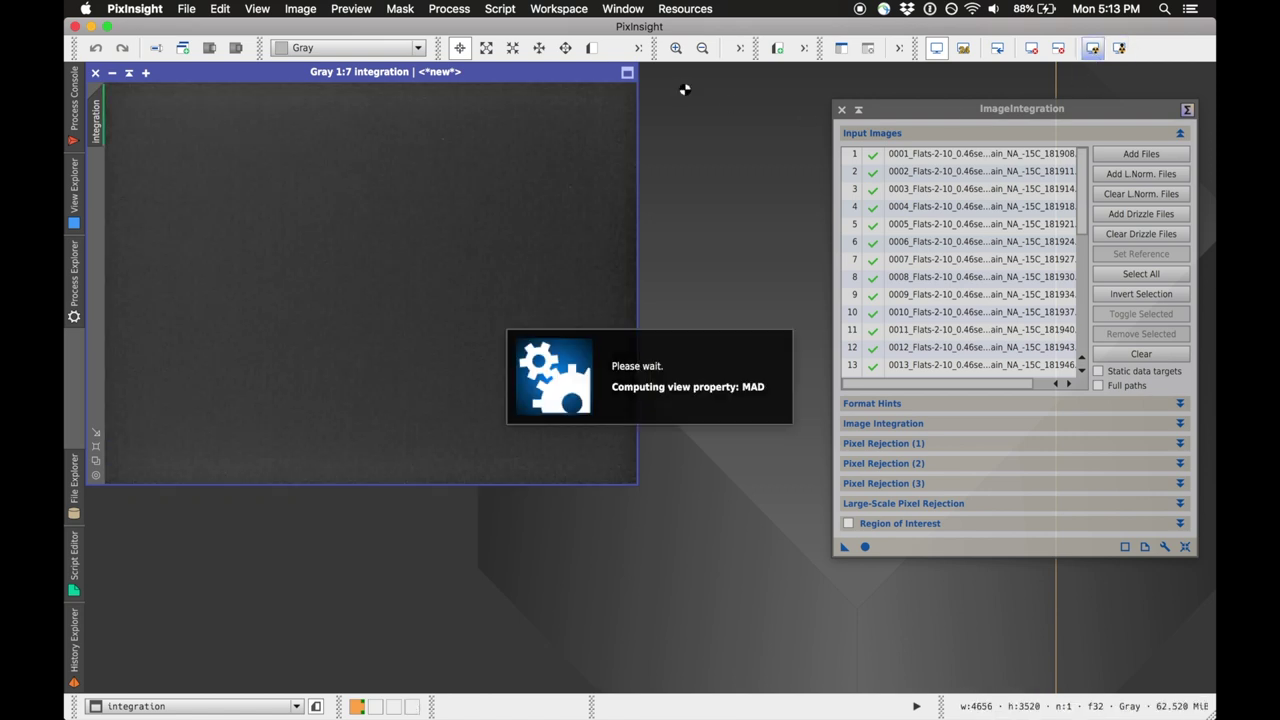
drag(532, 74, 660, 157)
drag(605, 124, 597, 131)
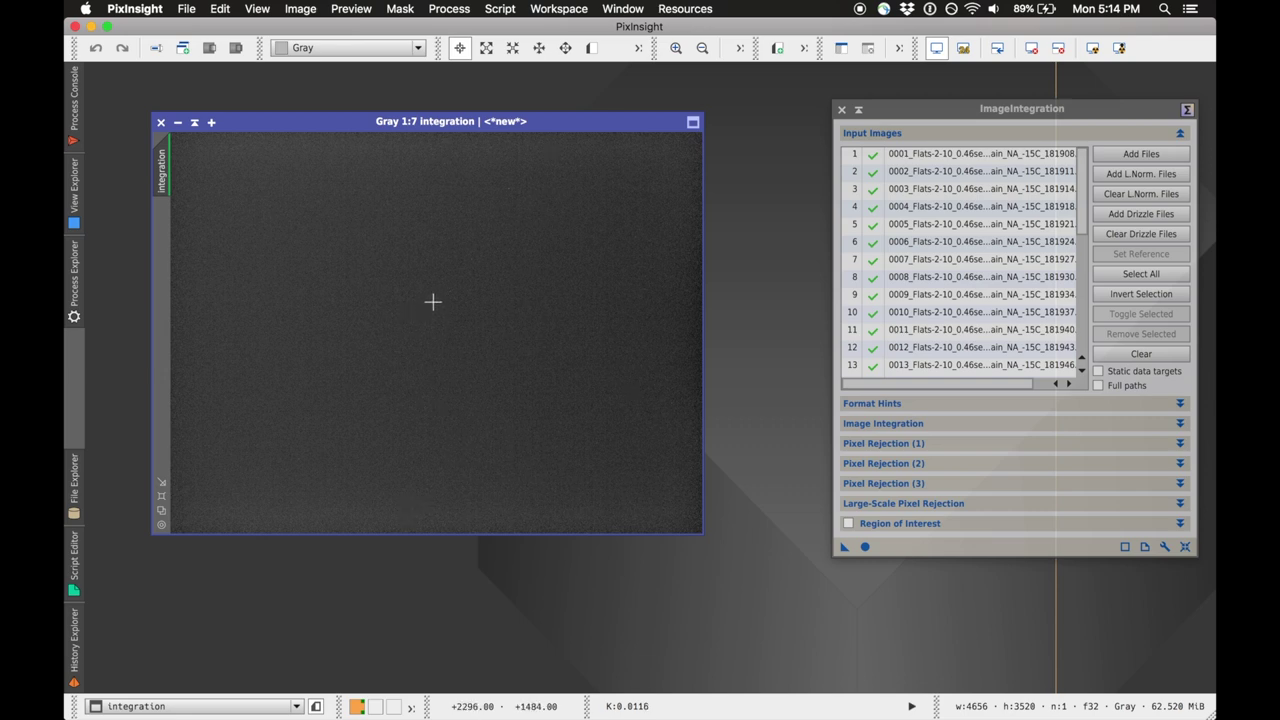
Save the integration image as HAMasterDarkFlat in the IC2177 folder, in XISF format with 32-bit IEEE 754 floating point samples, and close it.
key(super+s)
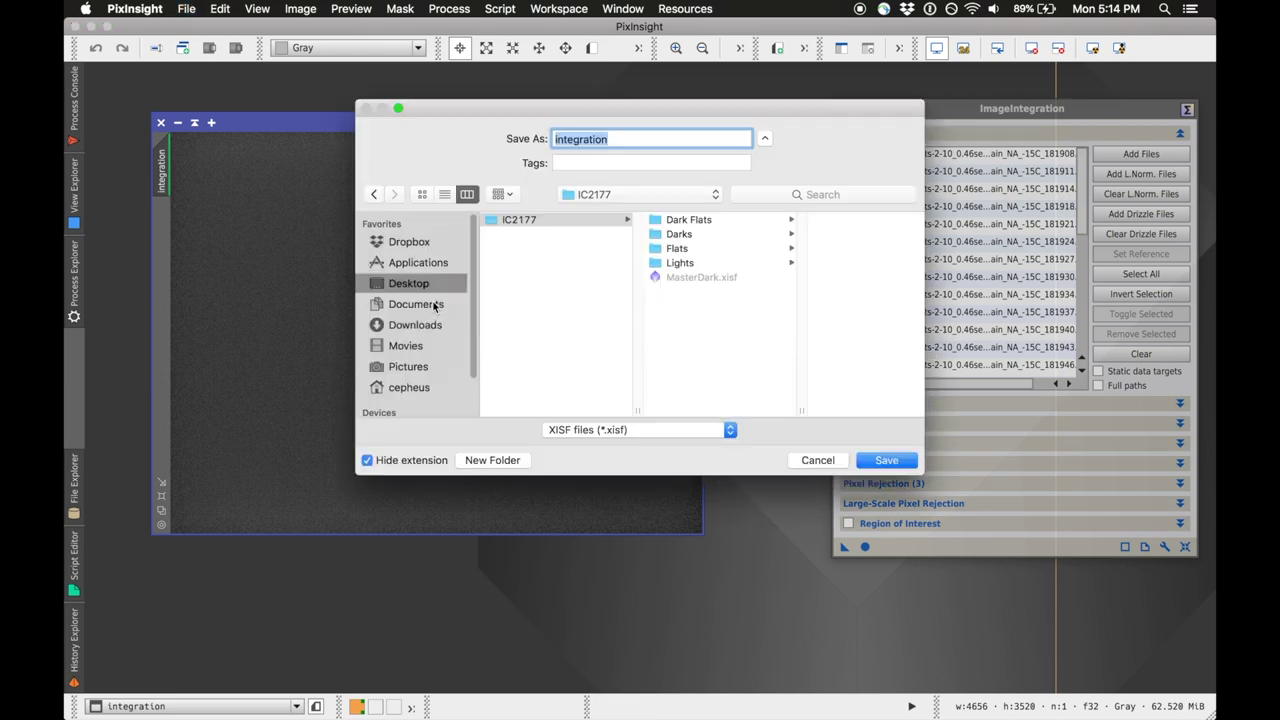
click(696, 280)
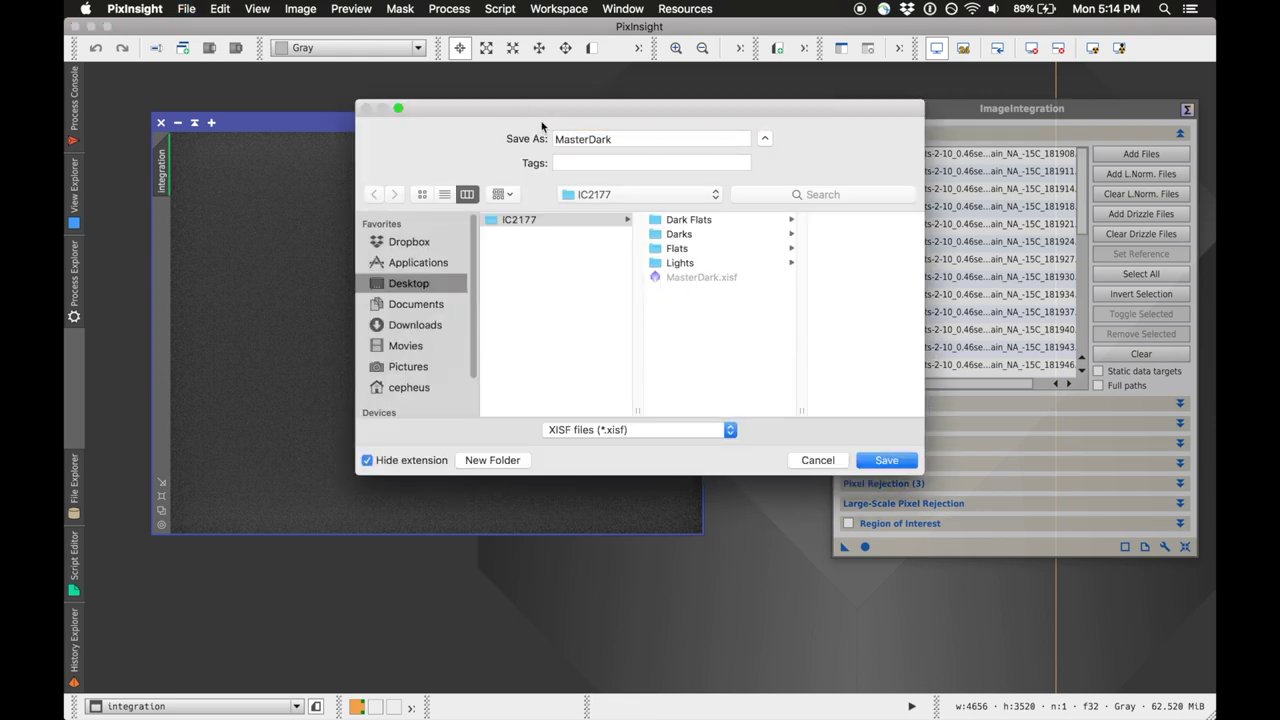
click(557, 139)
text(HA)
click(635, 136)
text(Flat)
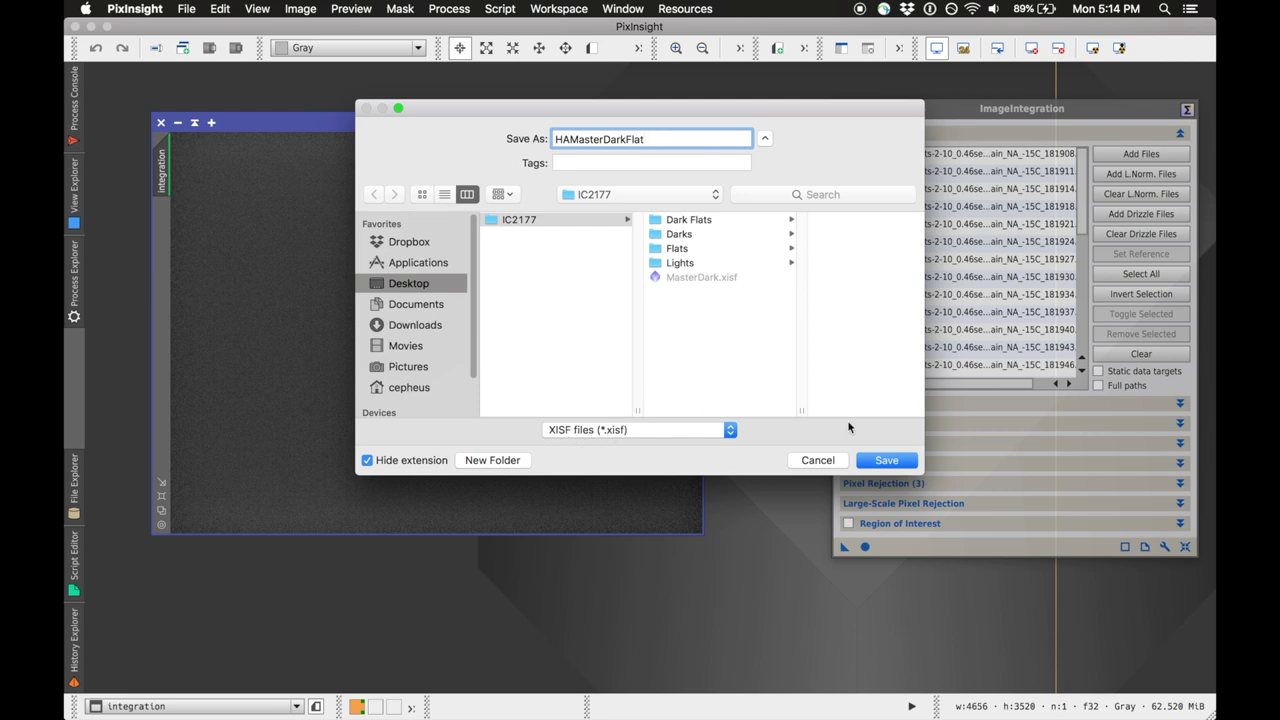
click(884, 462)
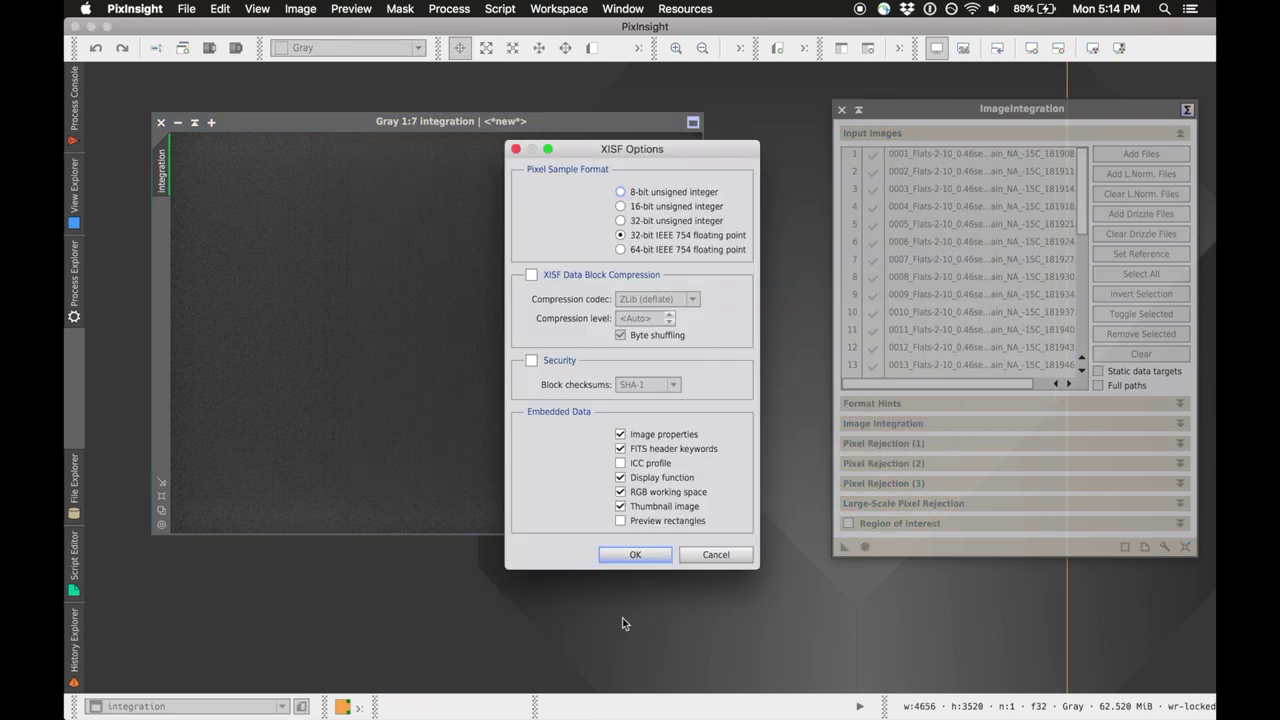
click(646, 554)
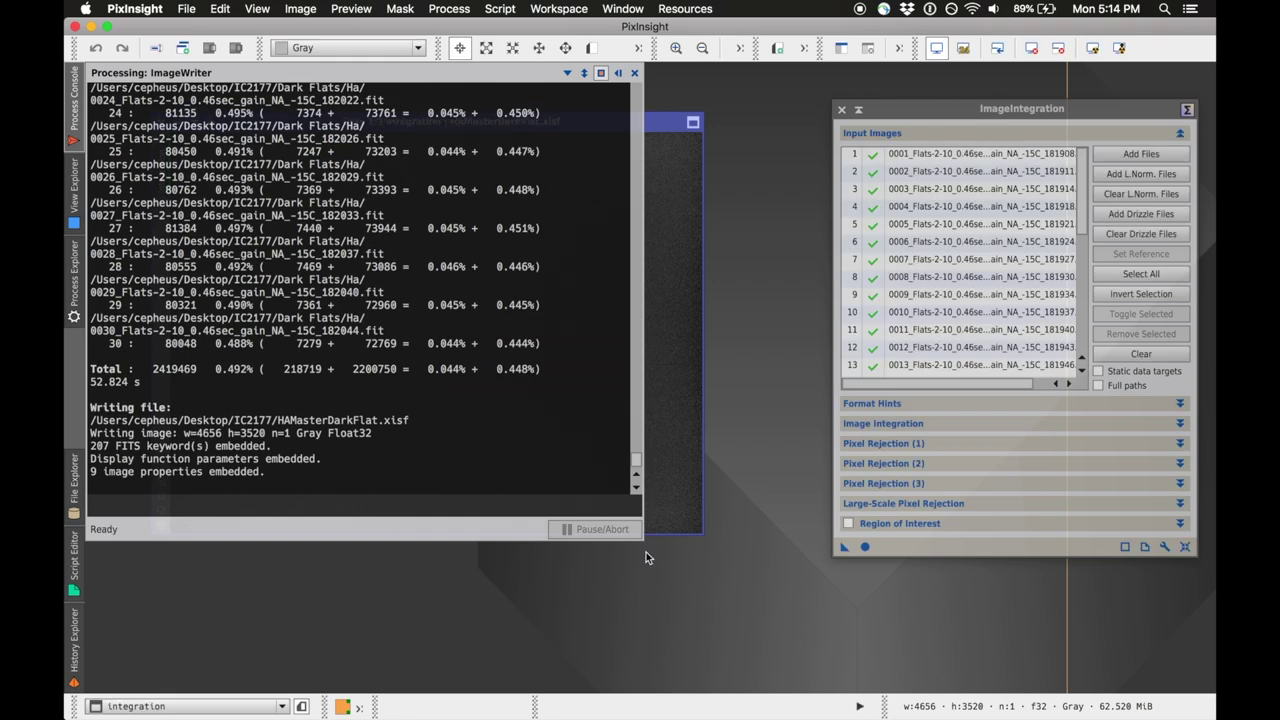
click(165, 120)
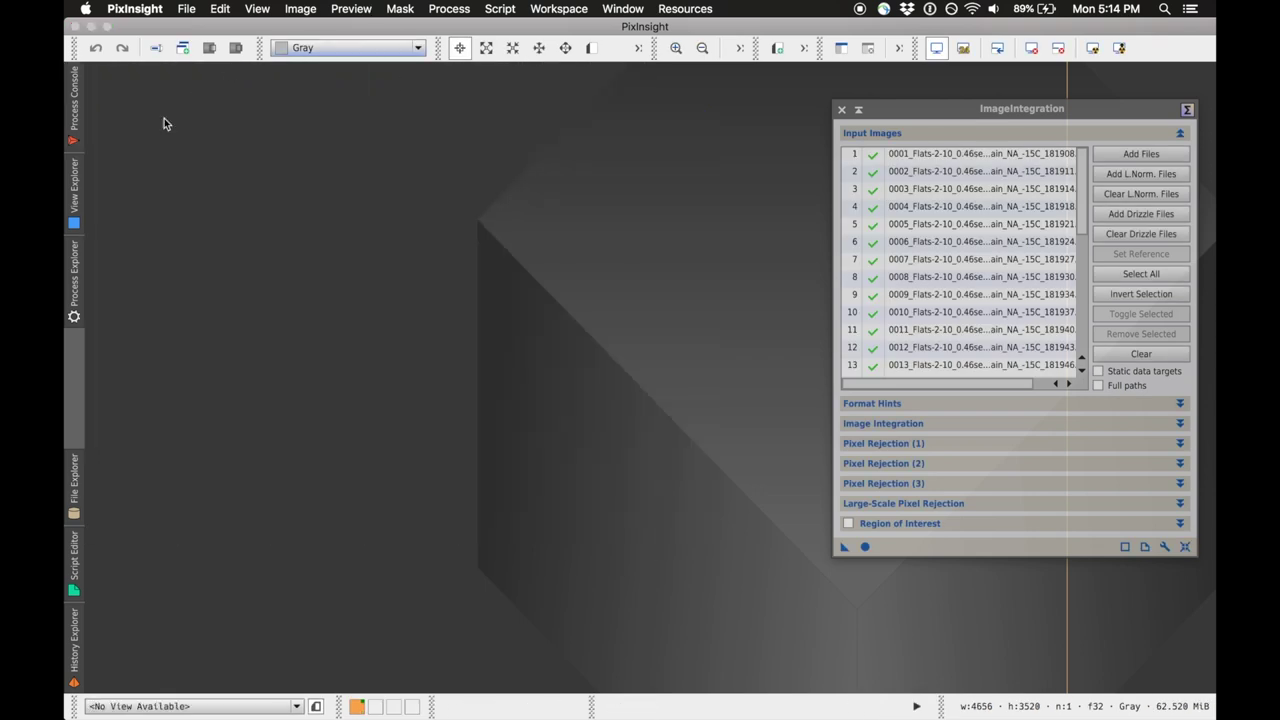
Replace the input images with all 30 OIII dark flats, 0001 to 0030, and run the integration with the same settings.
click(920, 122)
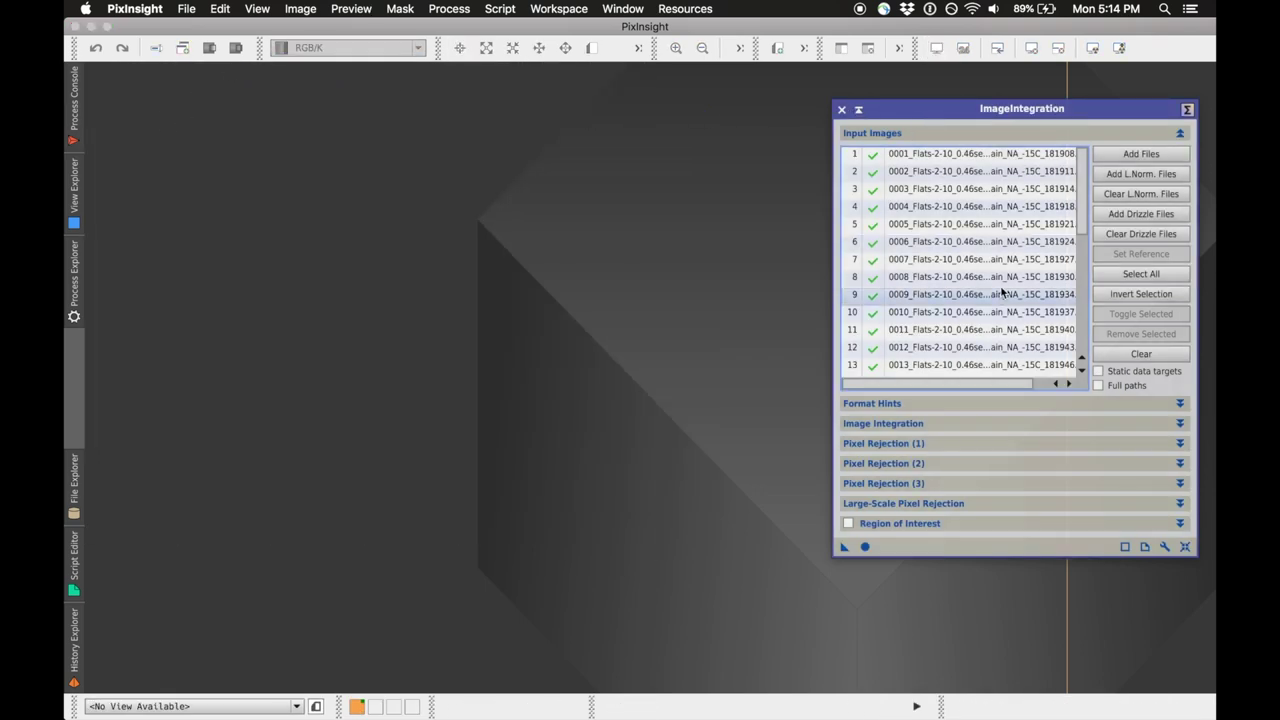
drag(968, 112, 652, 112)
click(823, 352)
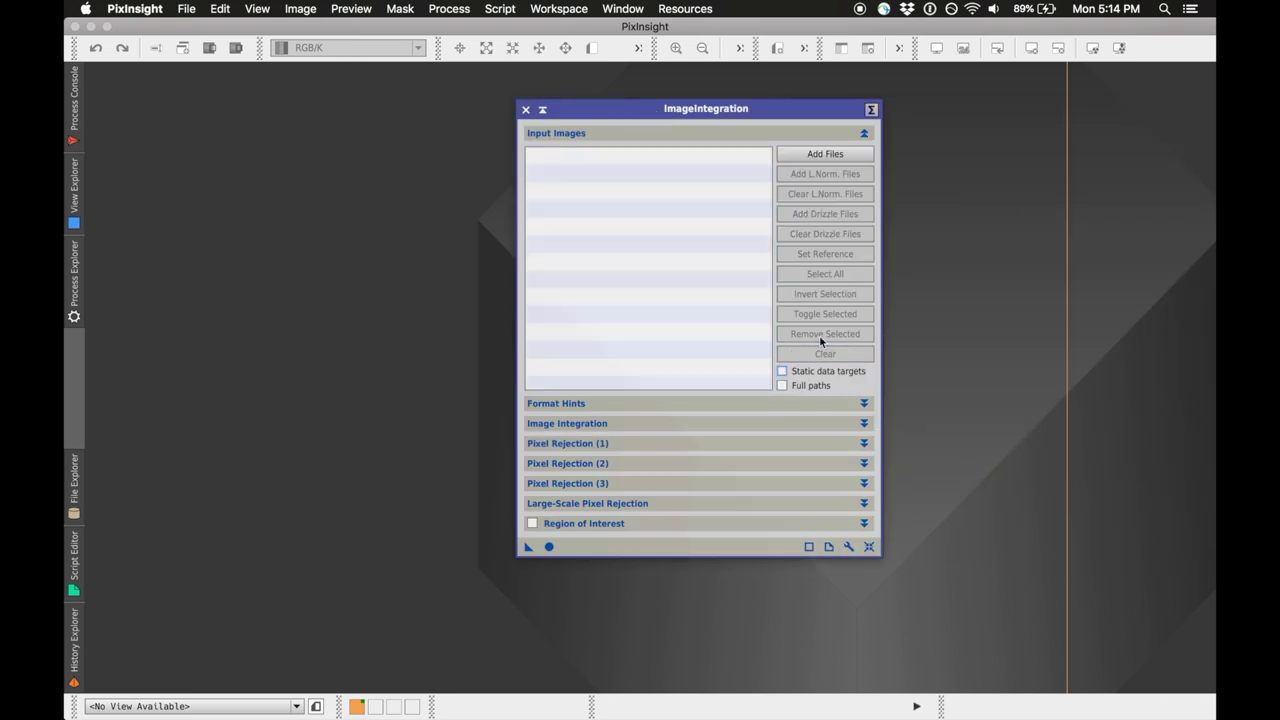
click(825, 154)
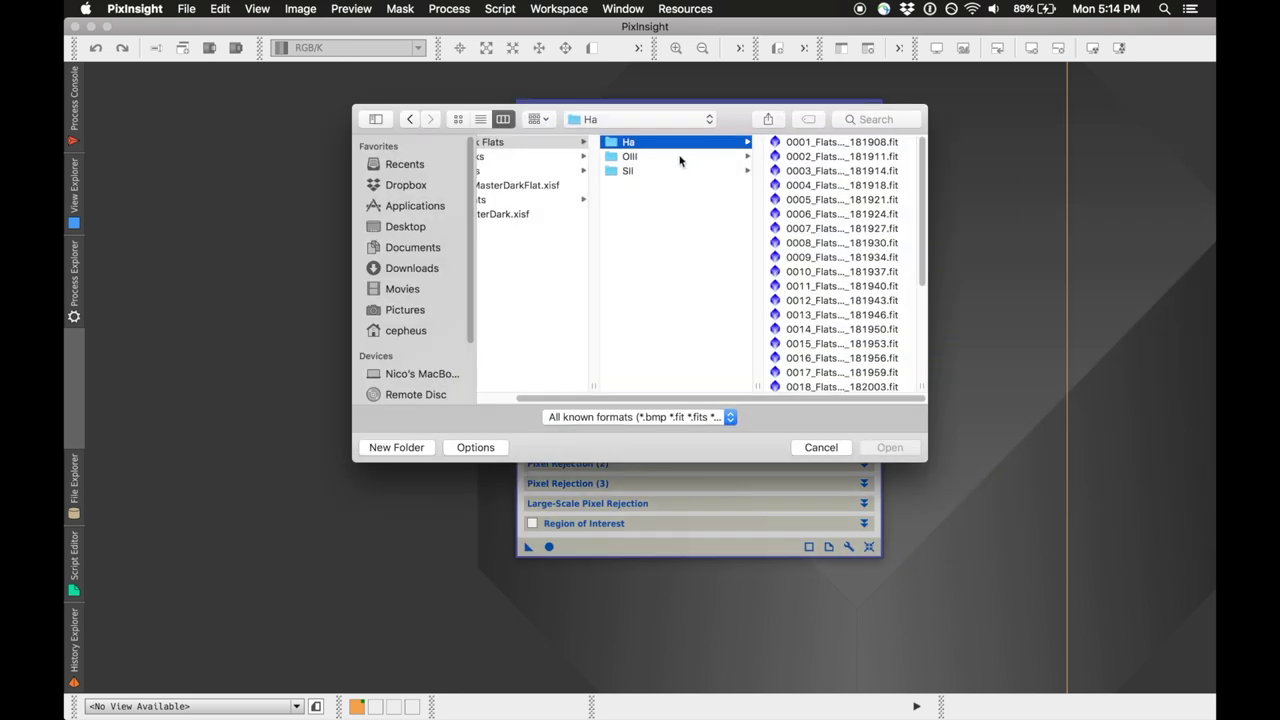
click(680, 158)
click(830, 144)
scroll(690, 268, down, 5)
shift+click(664, 385)
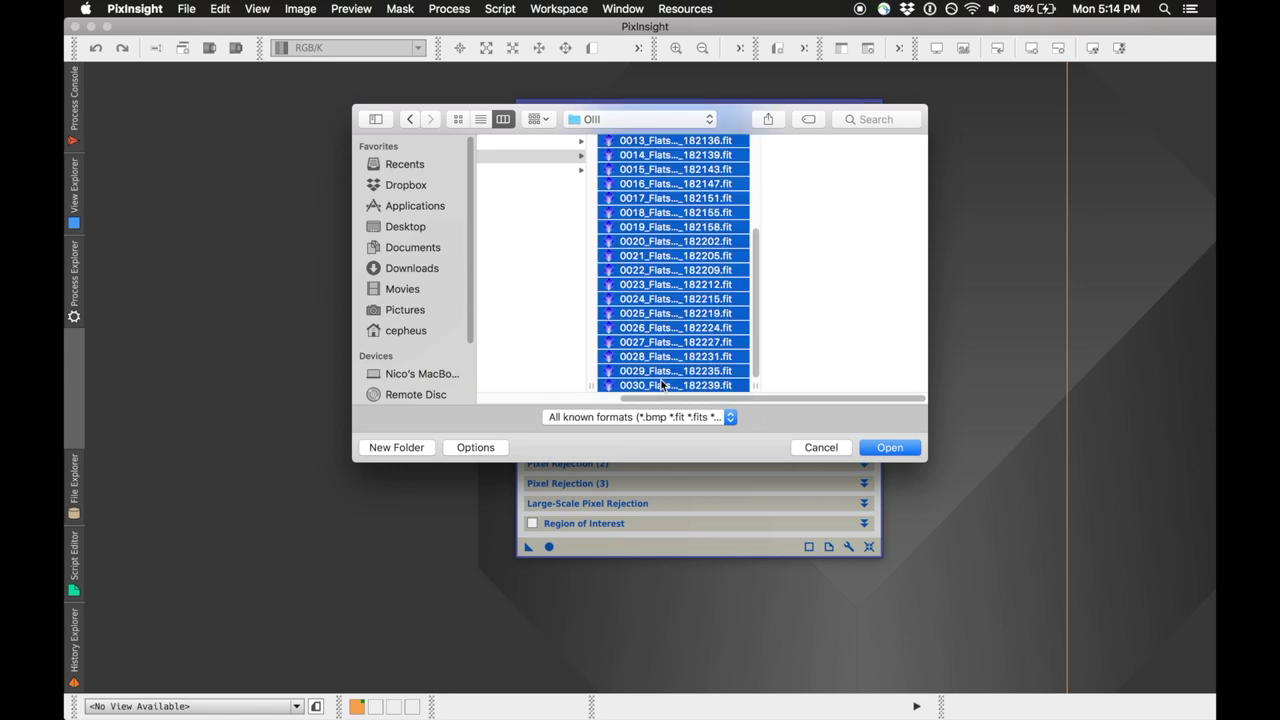
click(890, 448)
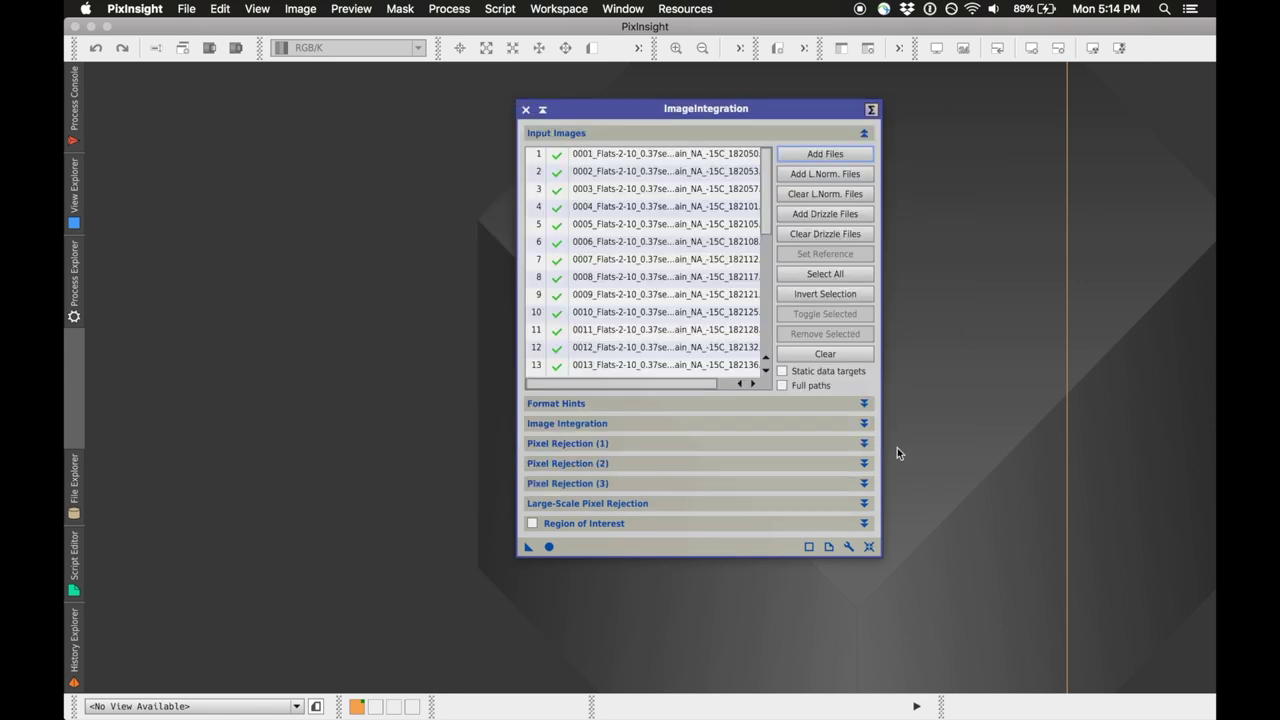
click(548, 548)
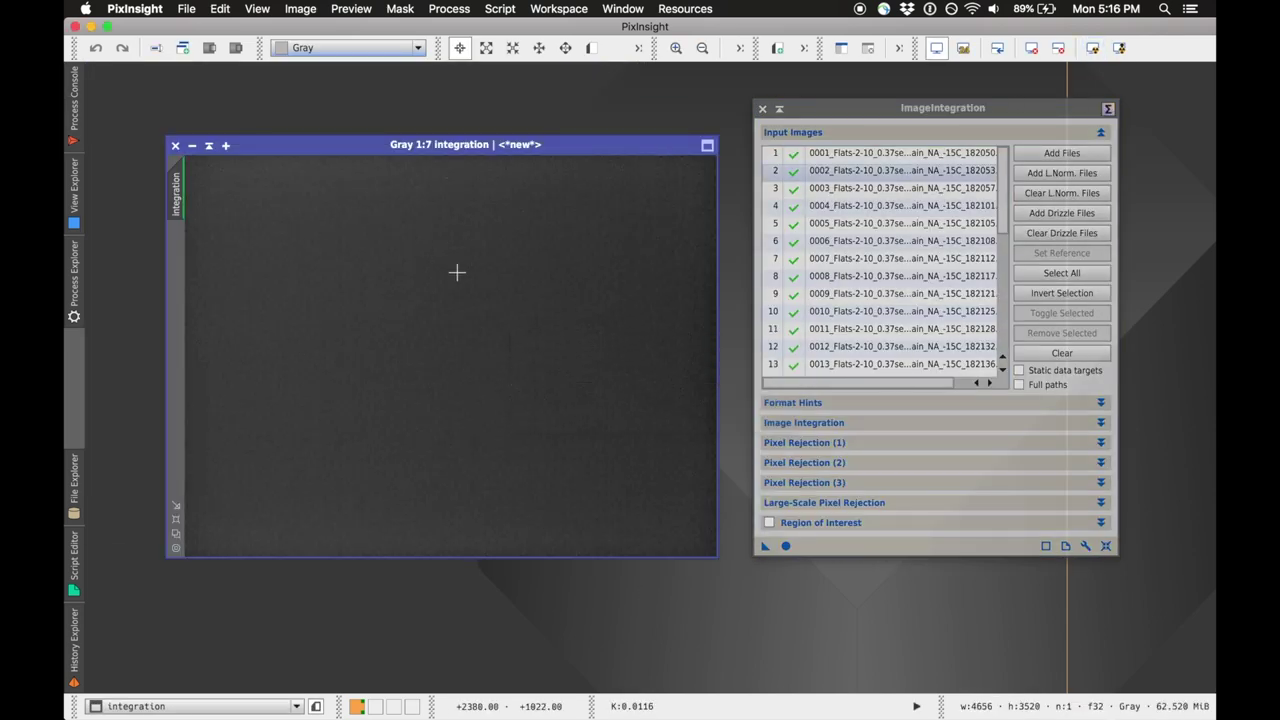
Save the OIII integration image as OIIIMasterDarkFlat in the IC2177 folder in XISF format, and close it.
key(super+s)
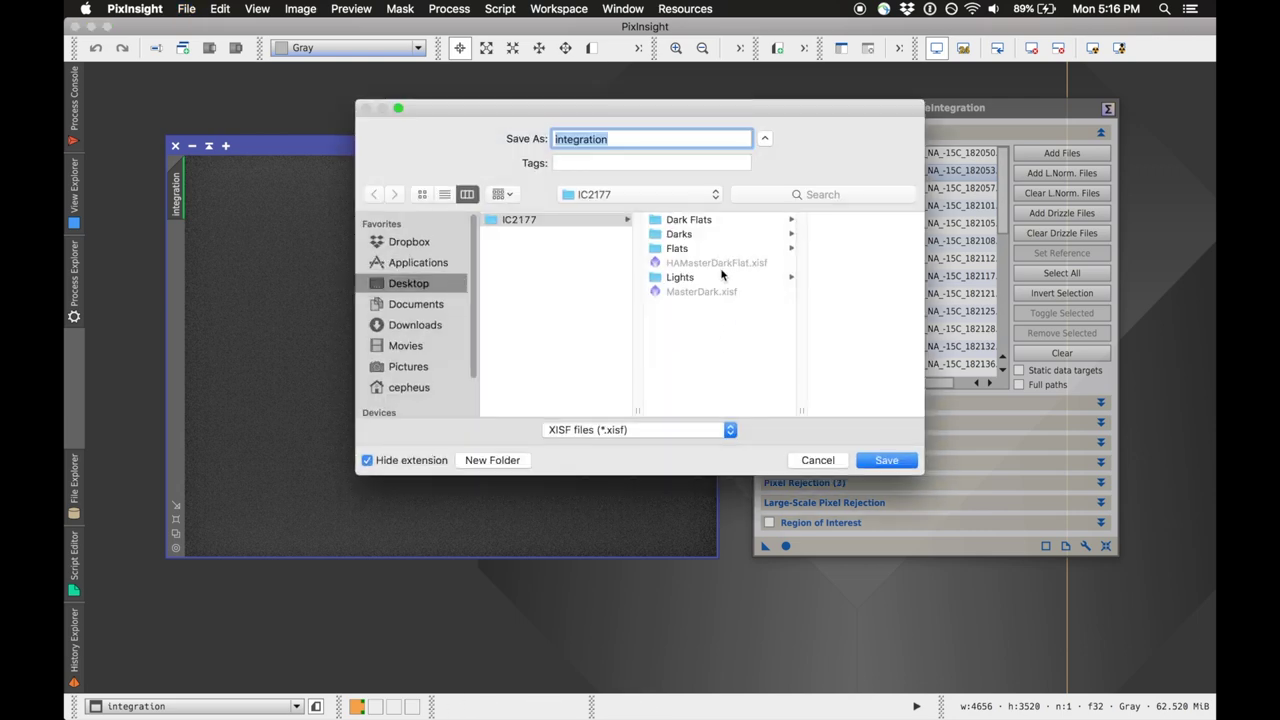
click(719, 265)
drag(569, 139, 555, 139)
text(OIIIMasterDarkFlat)
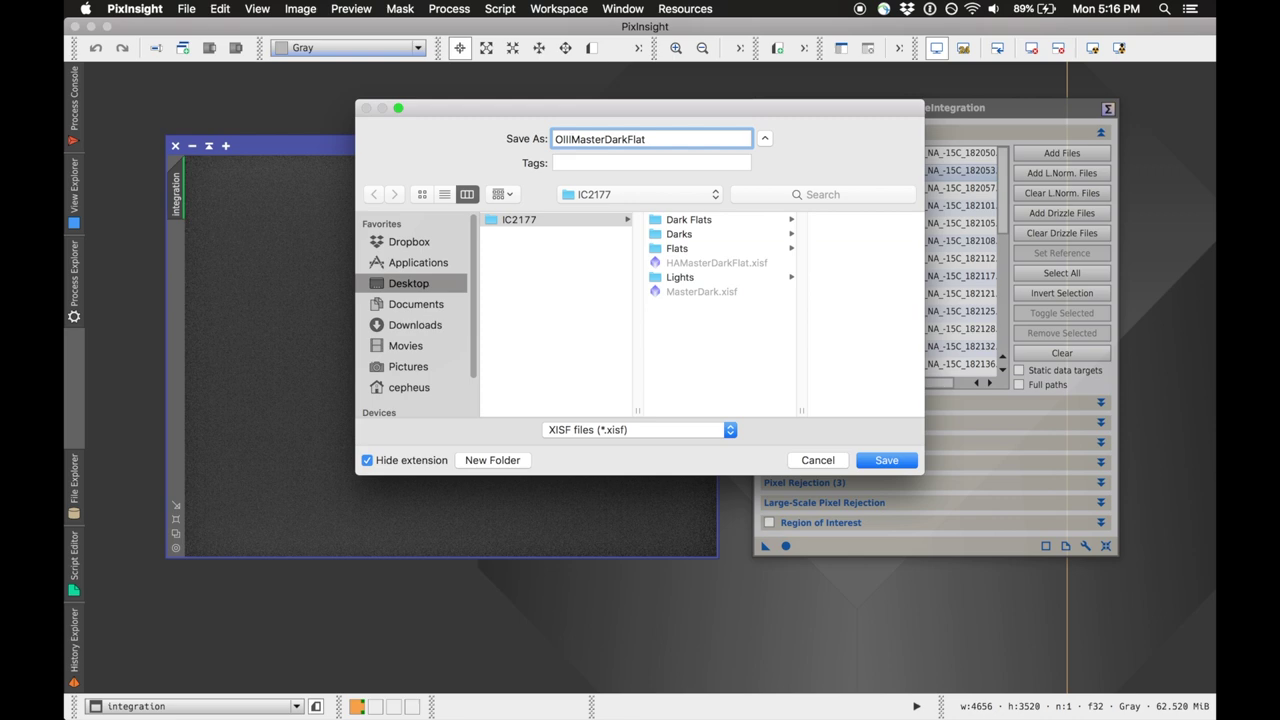
key(Return)
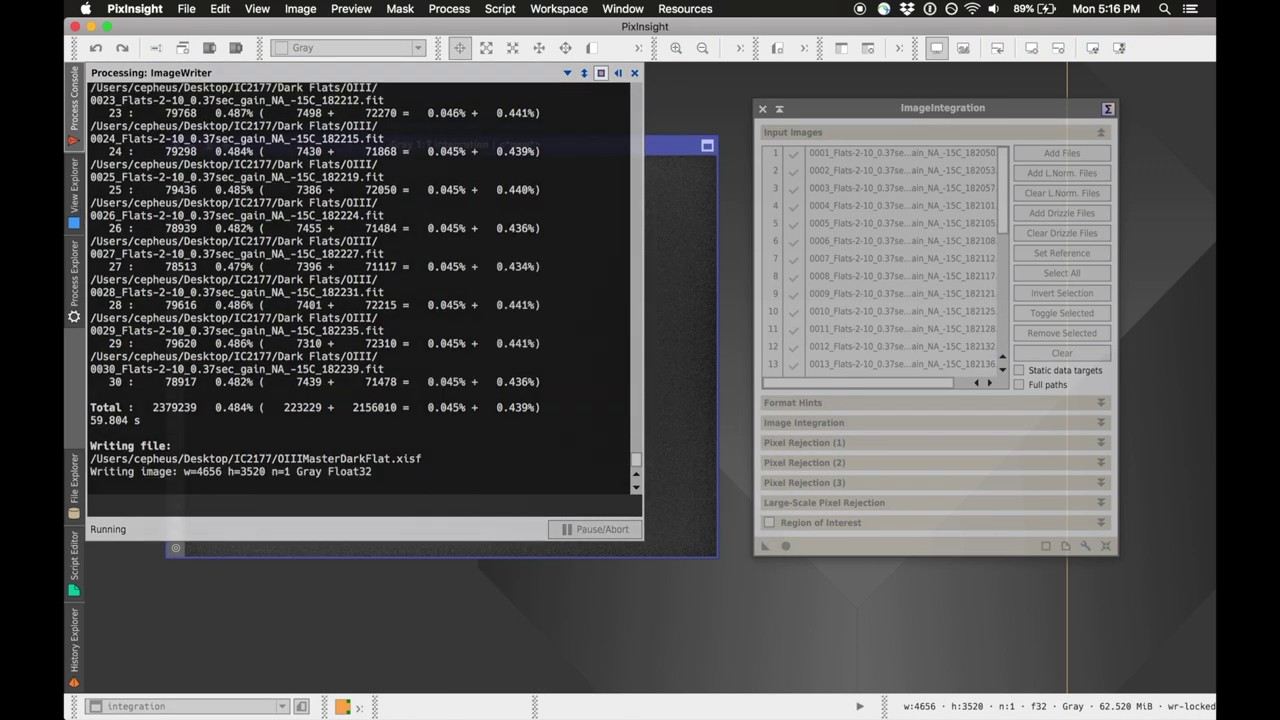
click(175, 145)
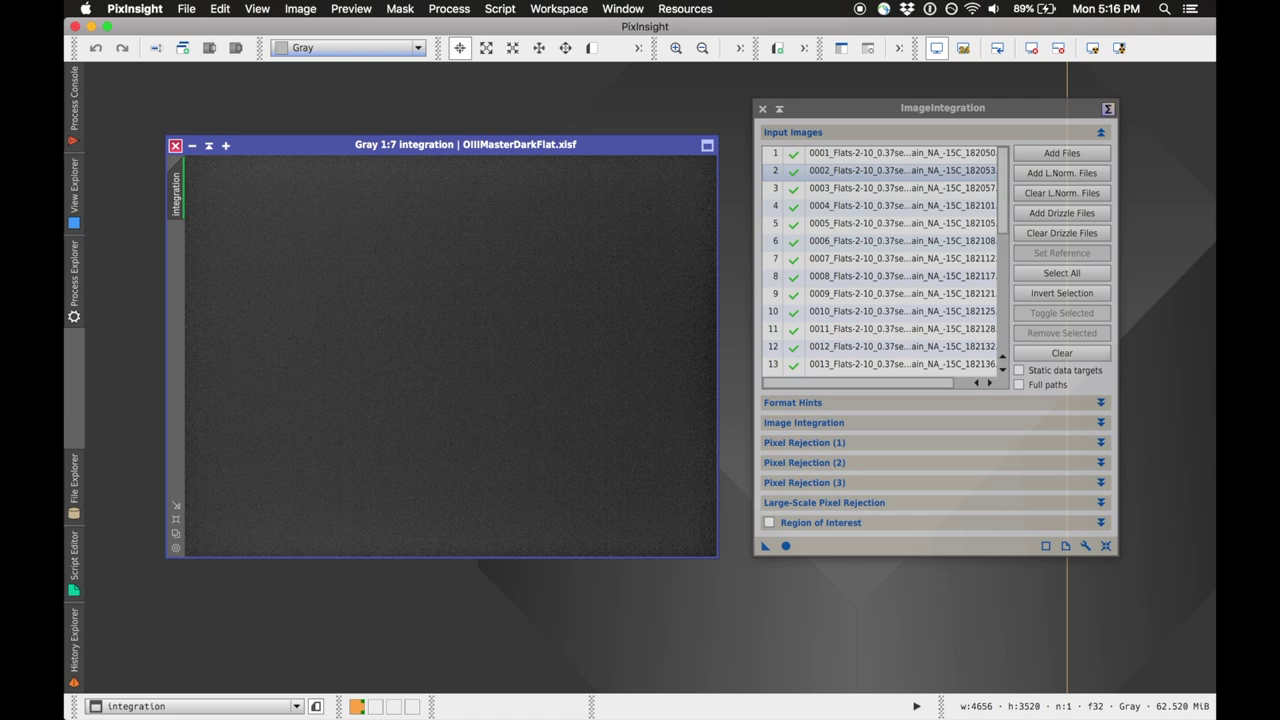
Replace the input images with all 30 SII dark flats, 0001 to 0030, and run the integration with the same settings.
click(1062, 353)
click(1062, 153)
click(628, 171)
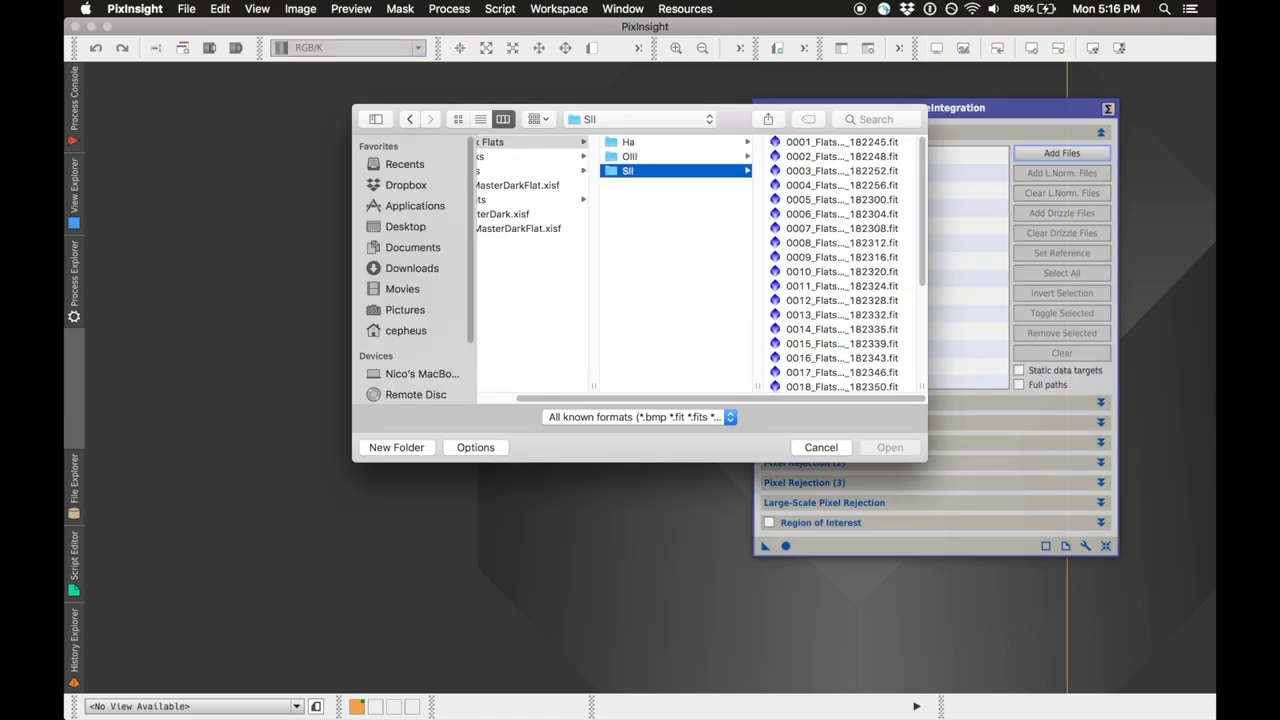
click(841, 142)
scroll(675, 263, down, 5)
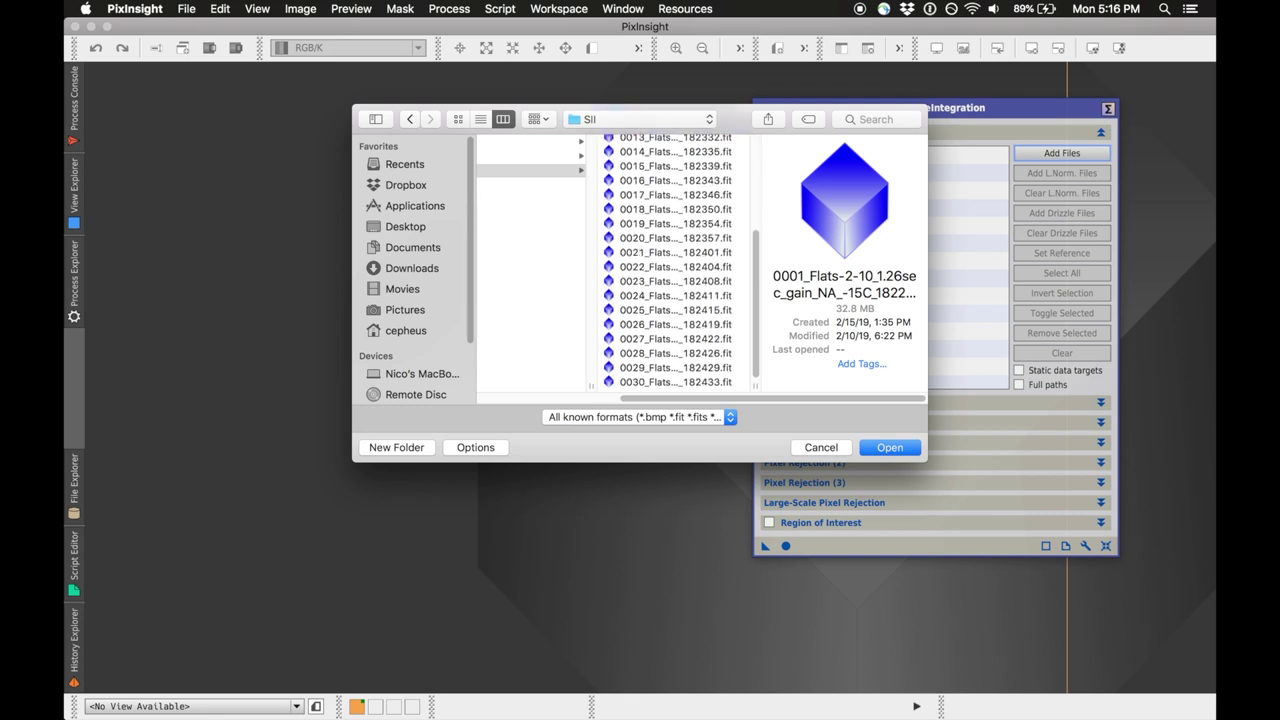
key(super+a)
key(Return)
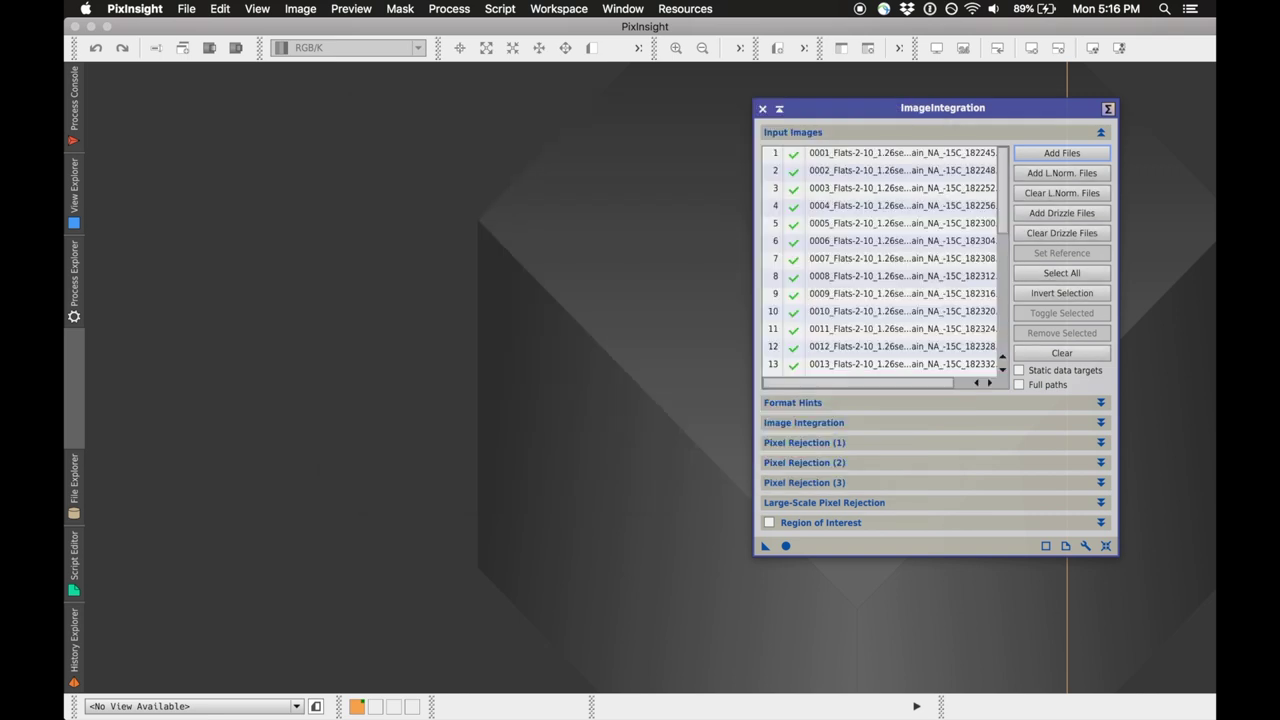
click(786, 545)
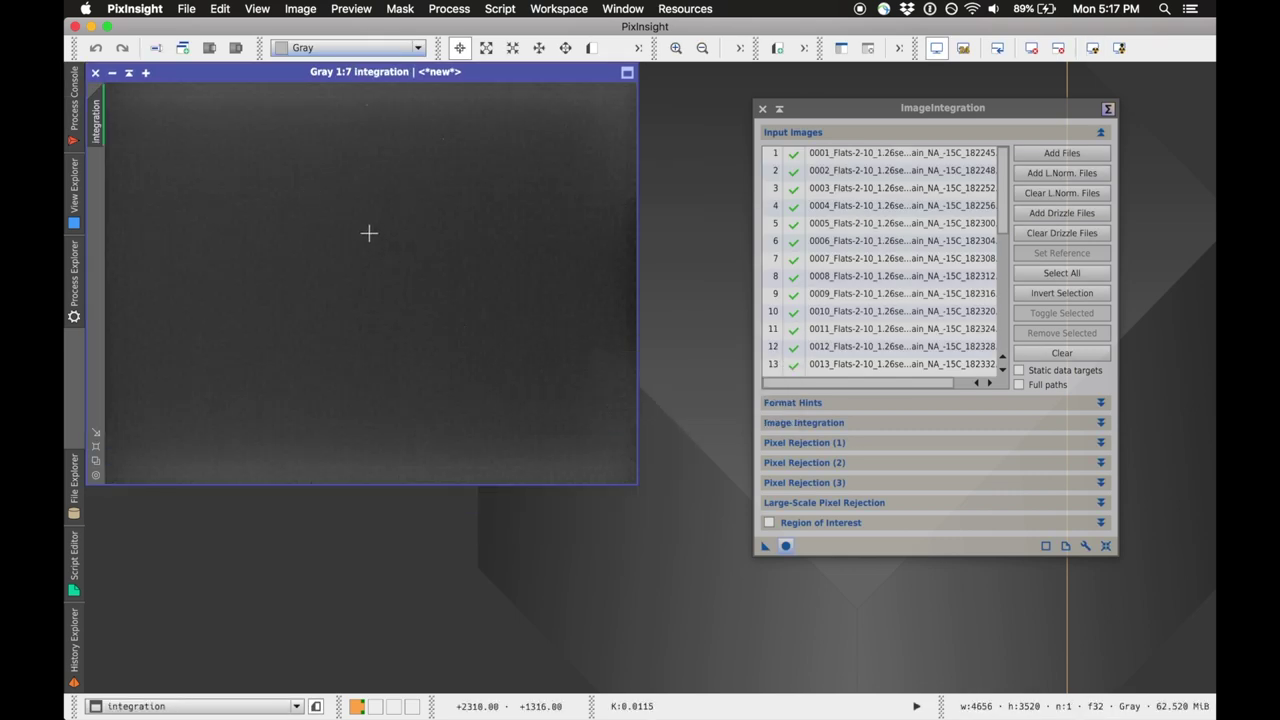
Save the SII integration image as SIIMasterDarkFlat in the IC2177 folder in XISF format, and close both the image and ImageIntegration.
key(super+s)
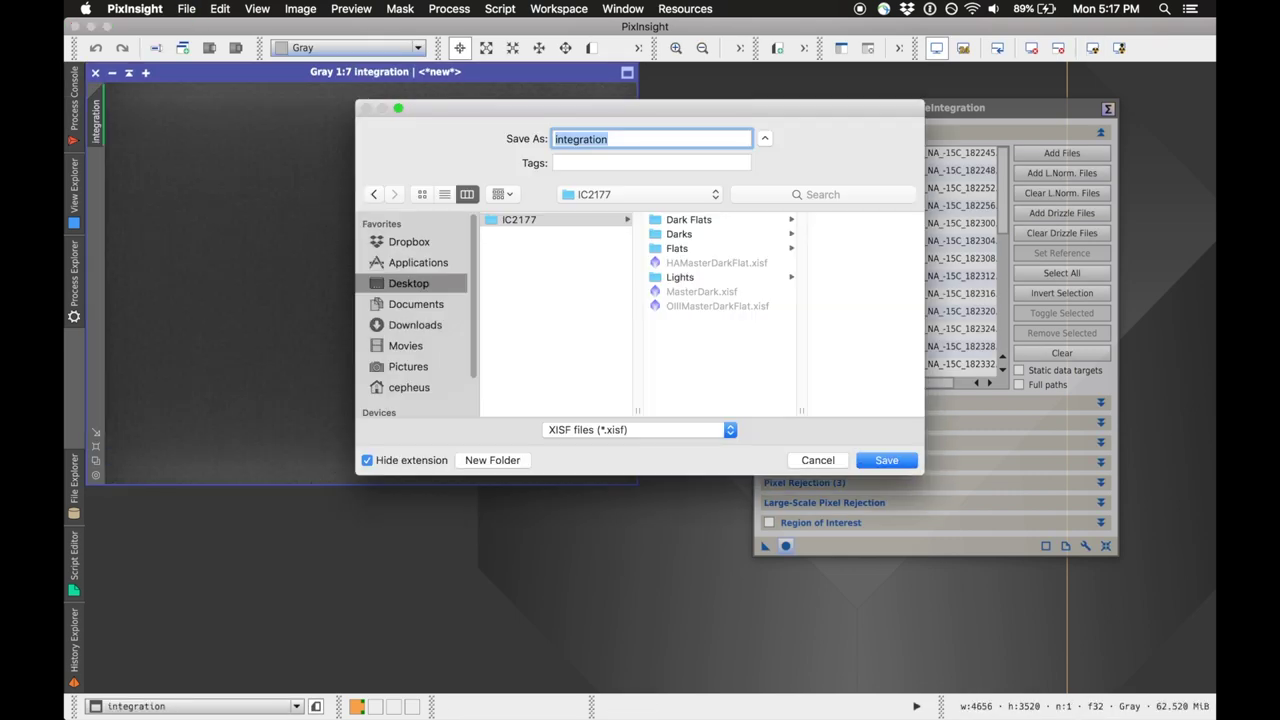
text(OIIIMasterDarkFlat)
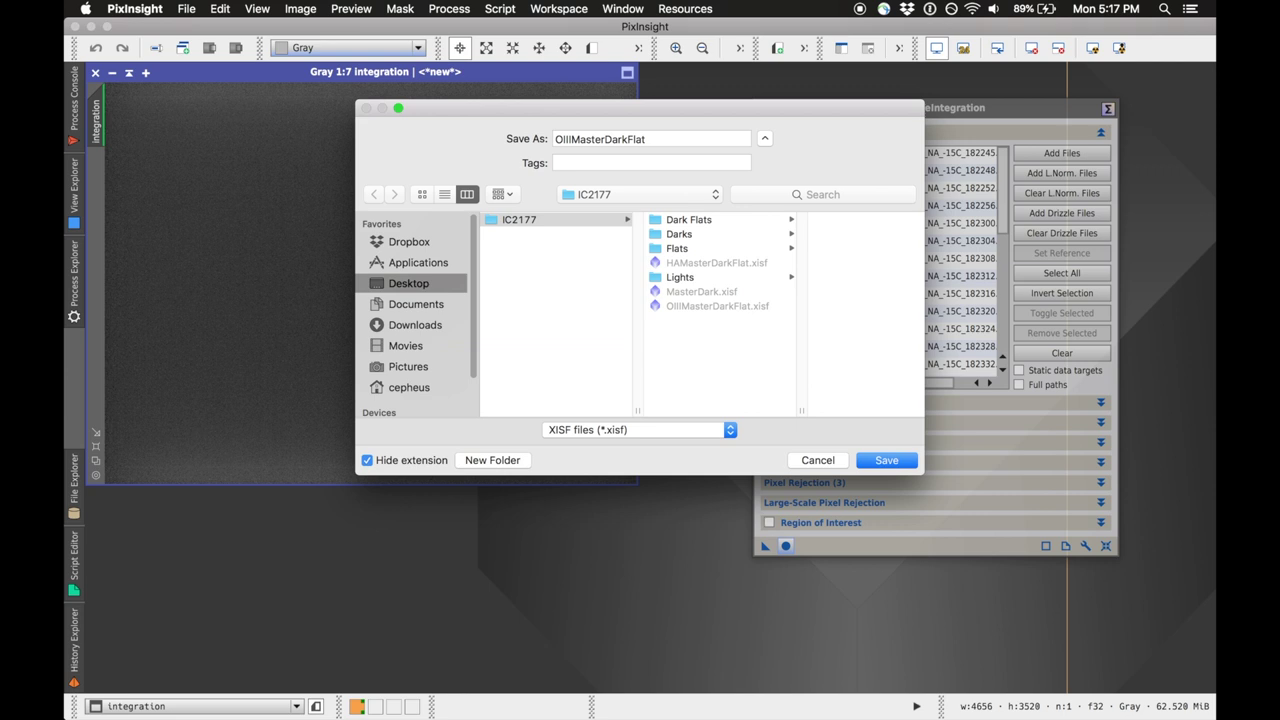
key(shift+Home)
text(S)
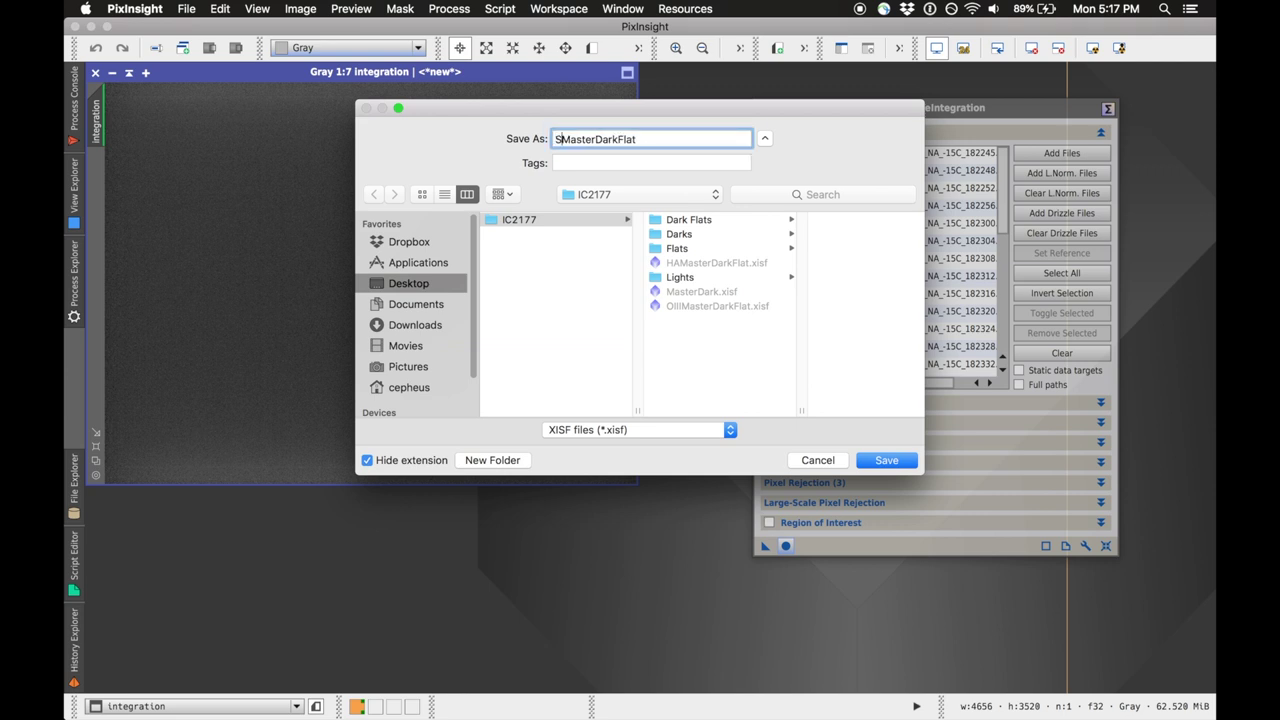
text(II)
key(Return)
key(Return)
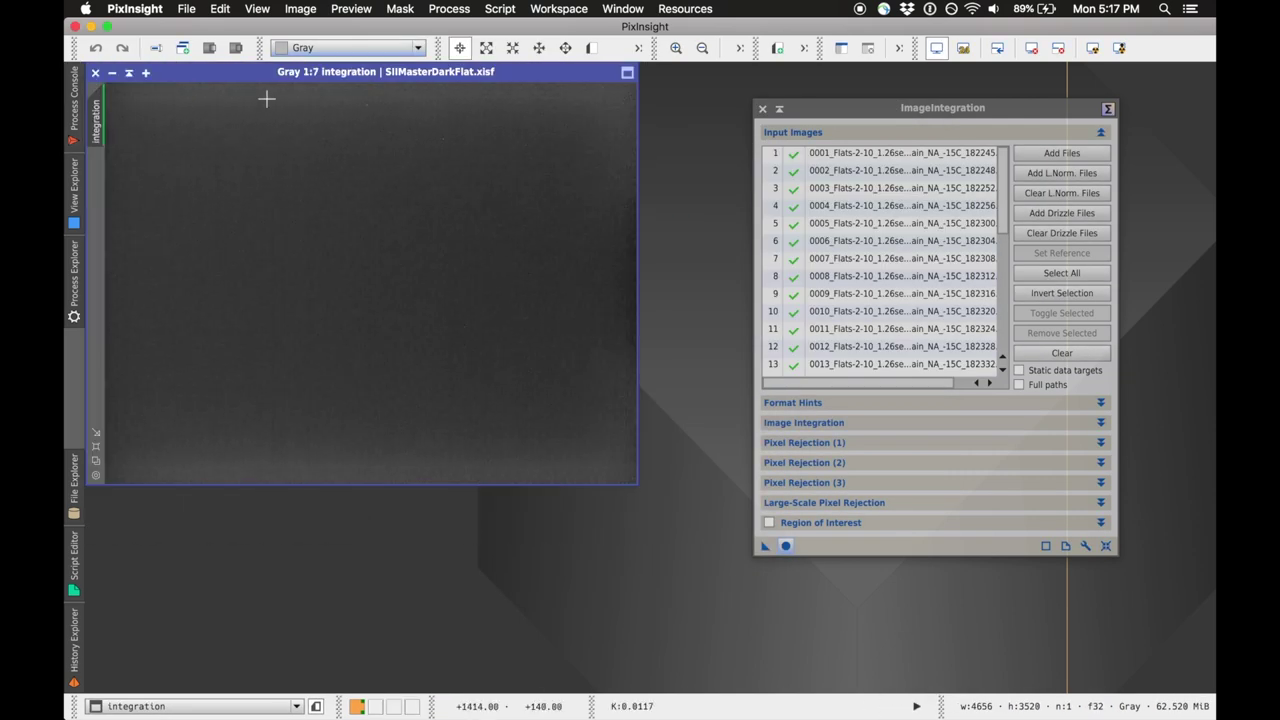
click(95, 72)
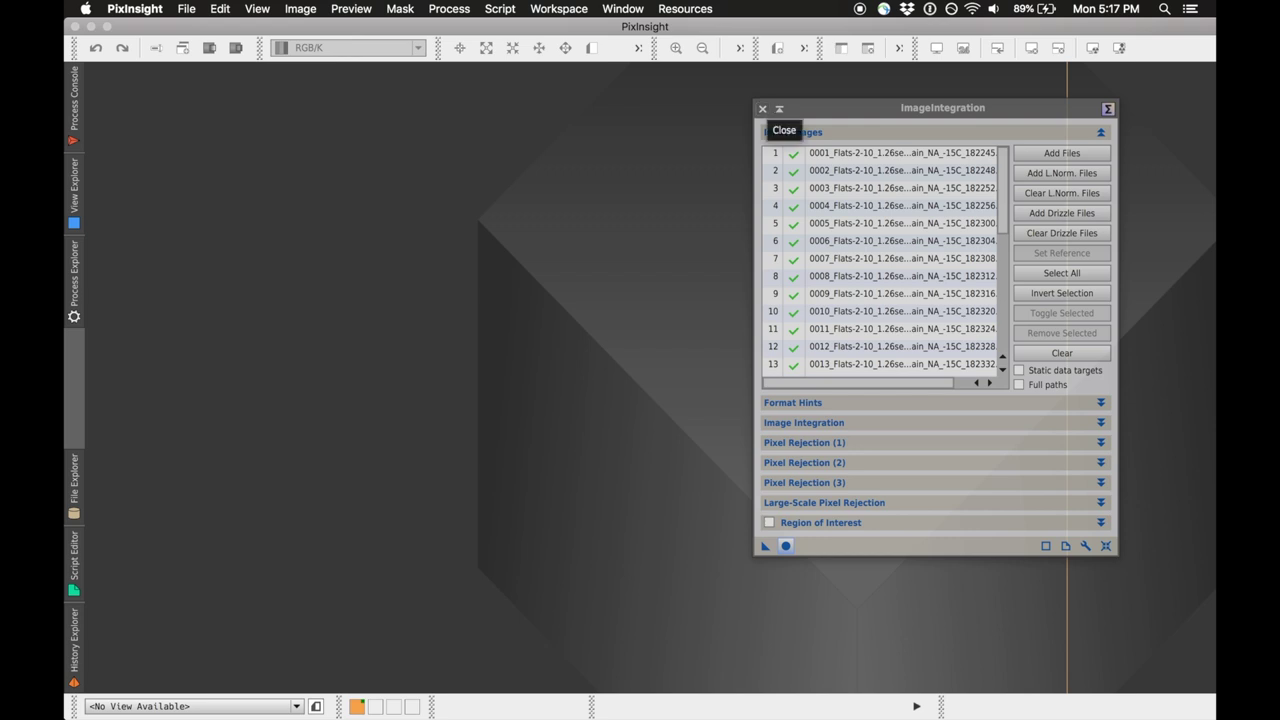
click(800, 108)
click(762, 108)
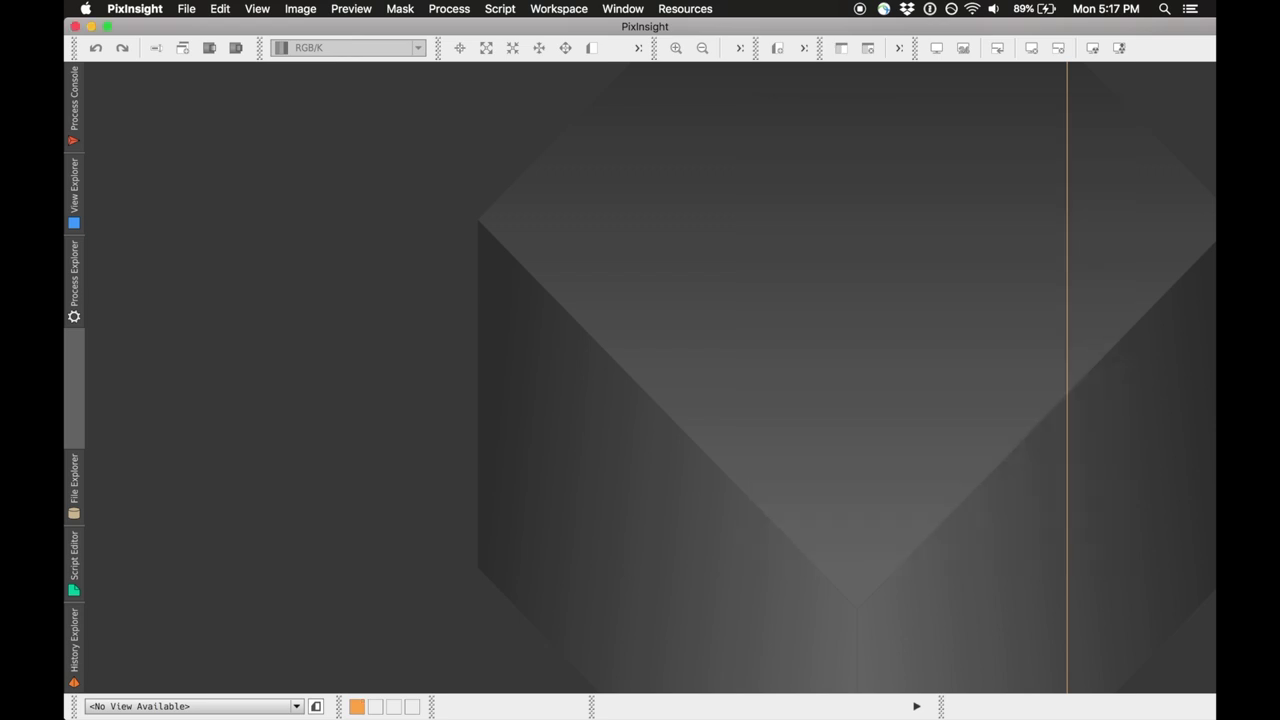
click(449, 8)
mouse_move(467, 286)
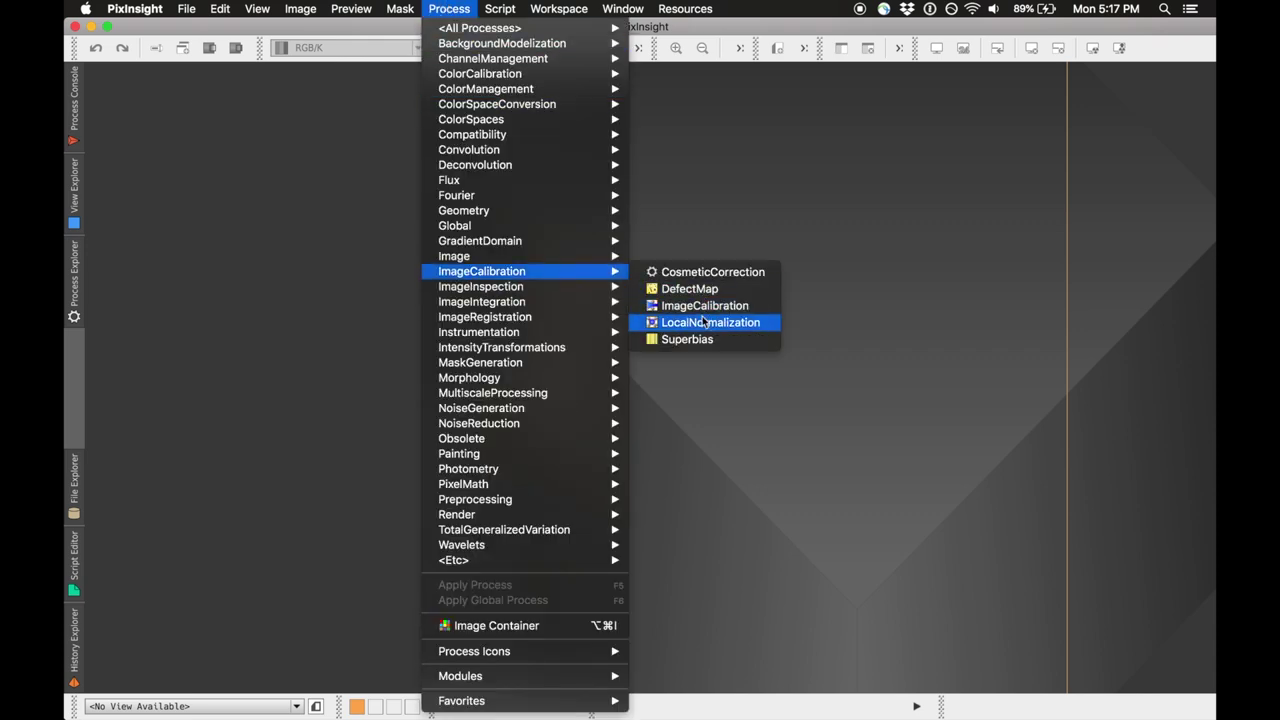
click(703, 306)
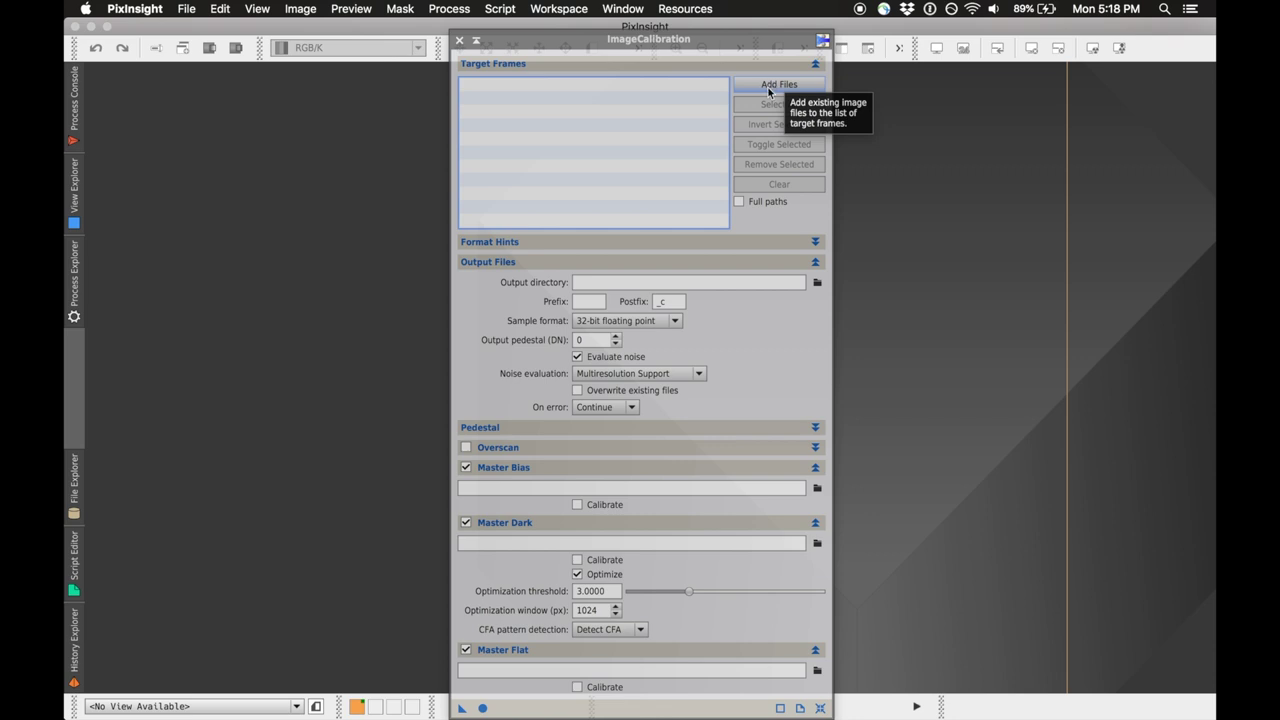
click(760, 48)
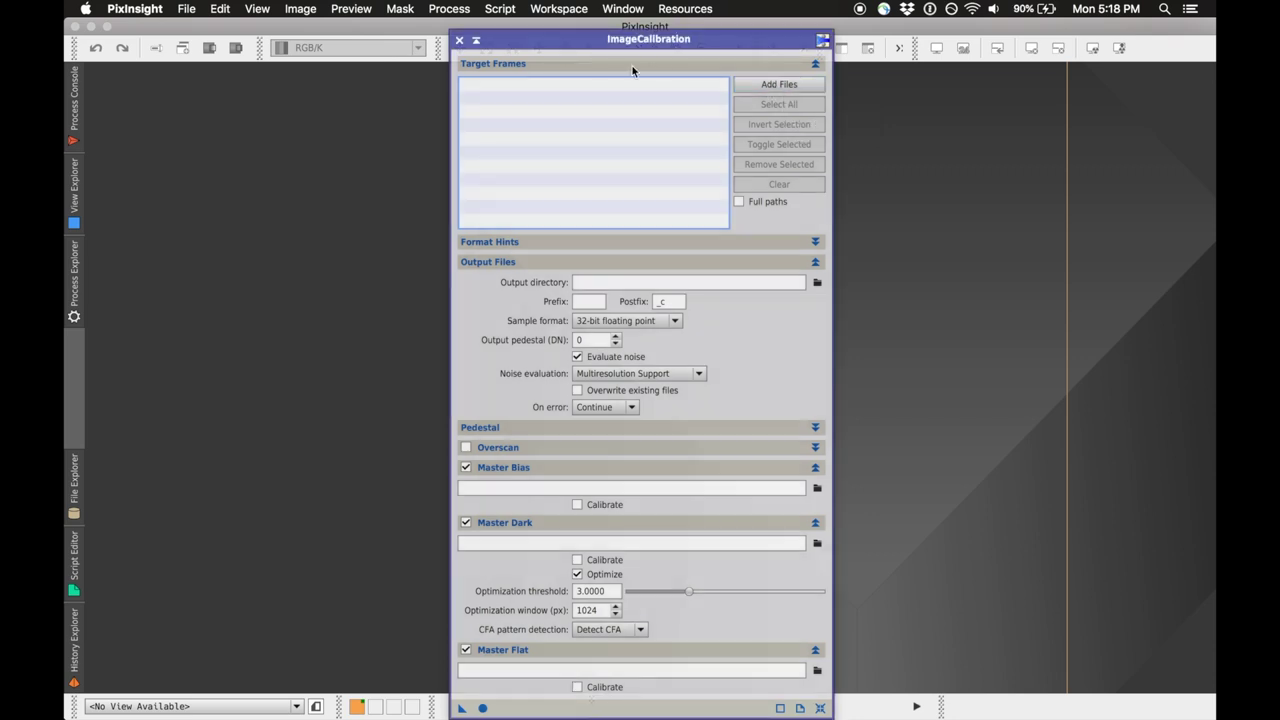
click(460, 41)
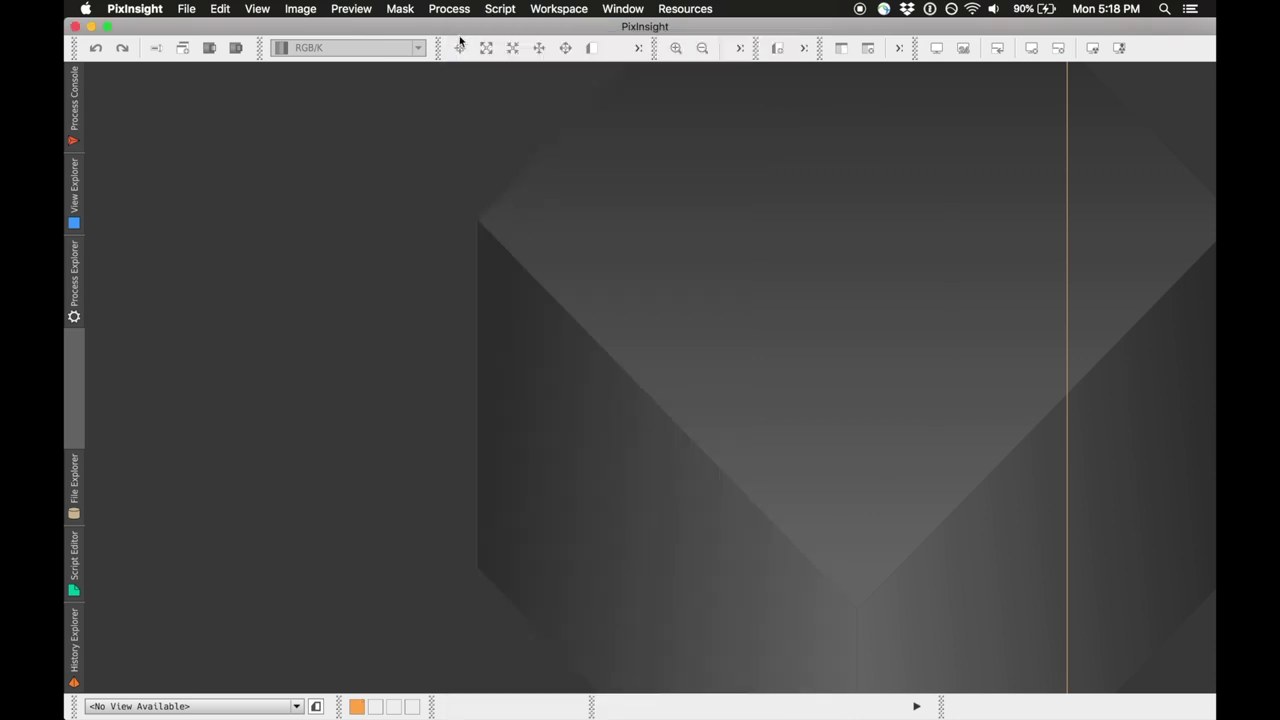
Open the ImageCalibration process and add all 30 Ha flats, 0001 to 0030, from the Flats folder as target frames.
click(456, 11)
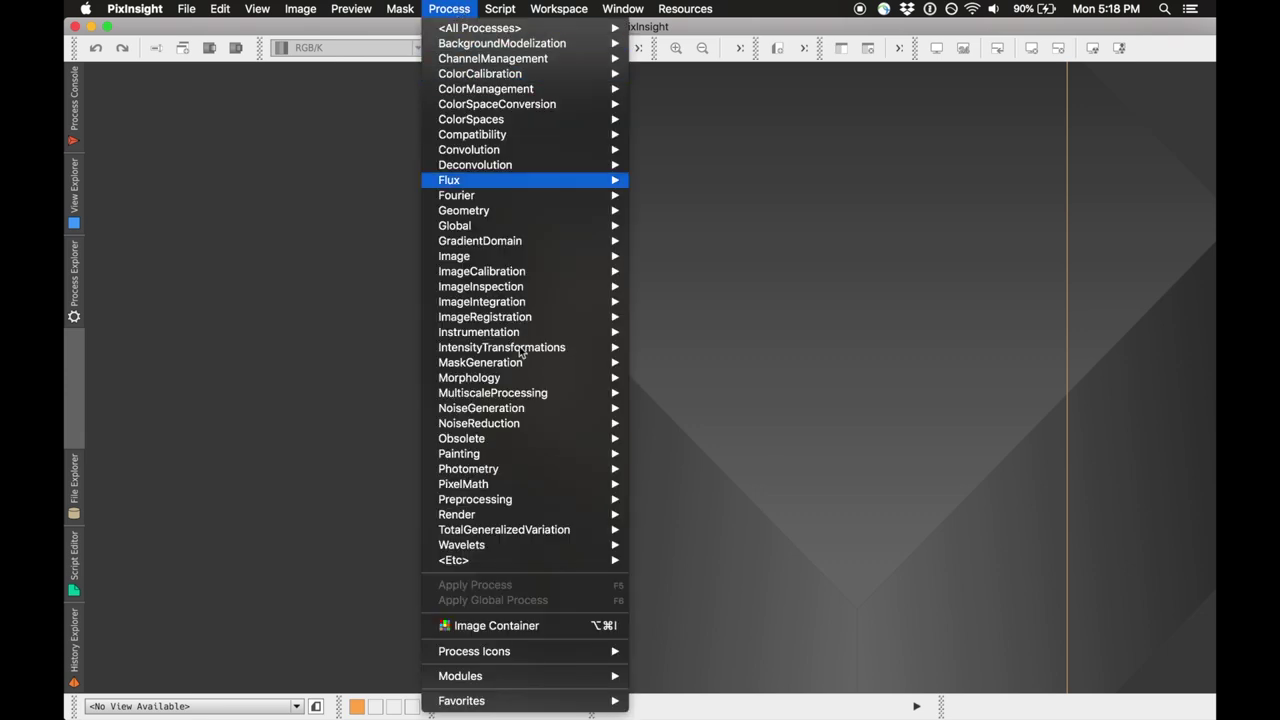
mouse_move(520, 278)
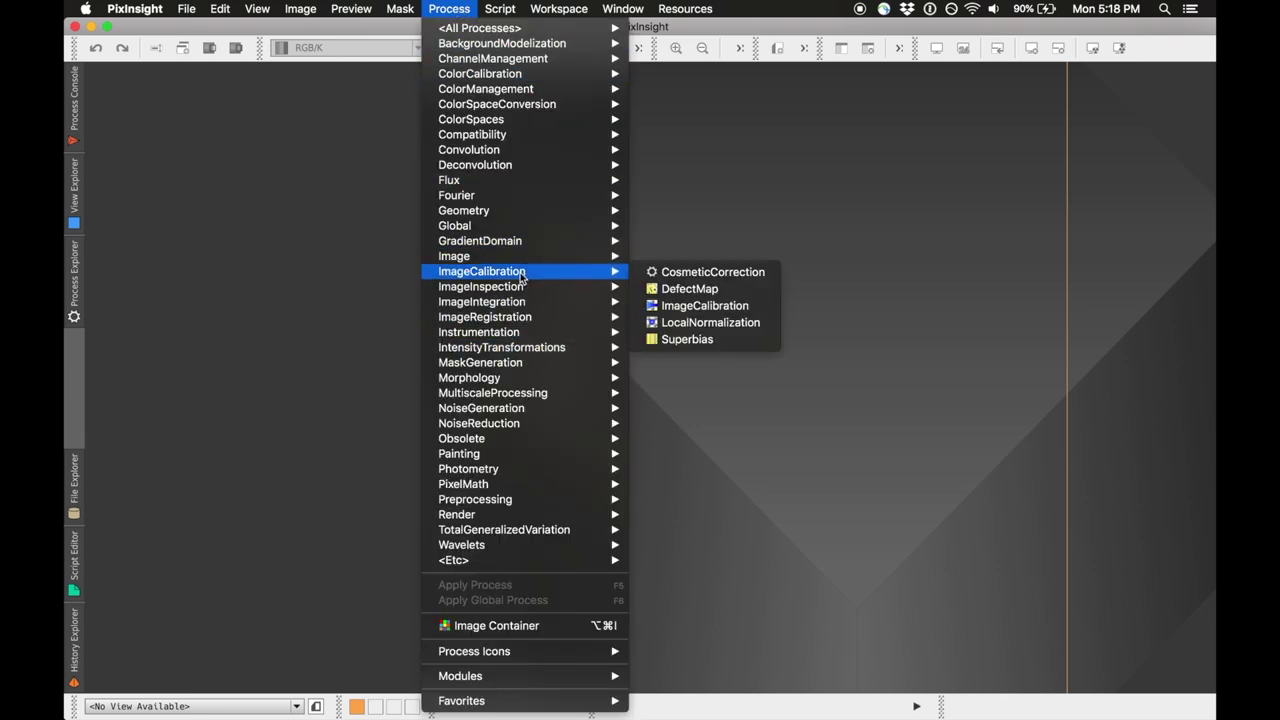
click(671, 313)
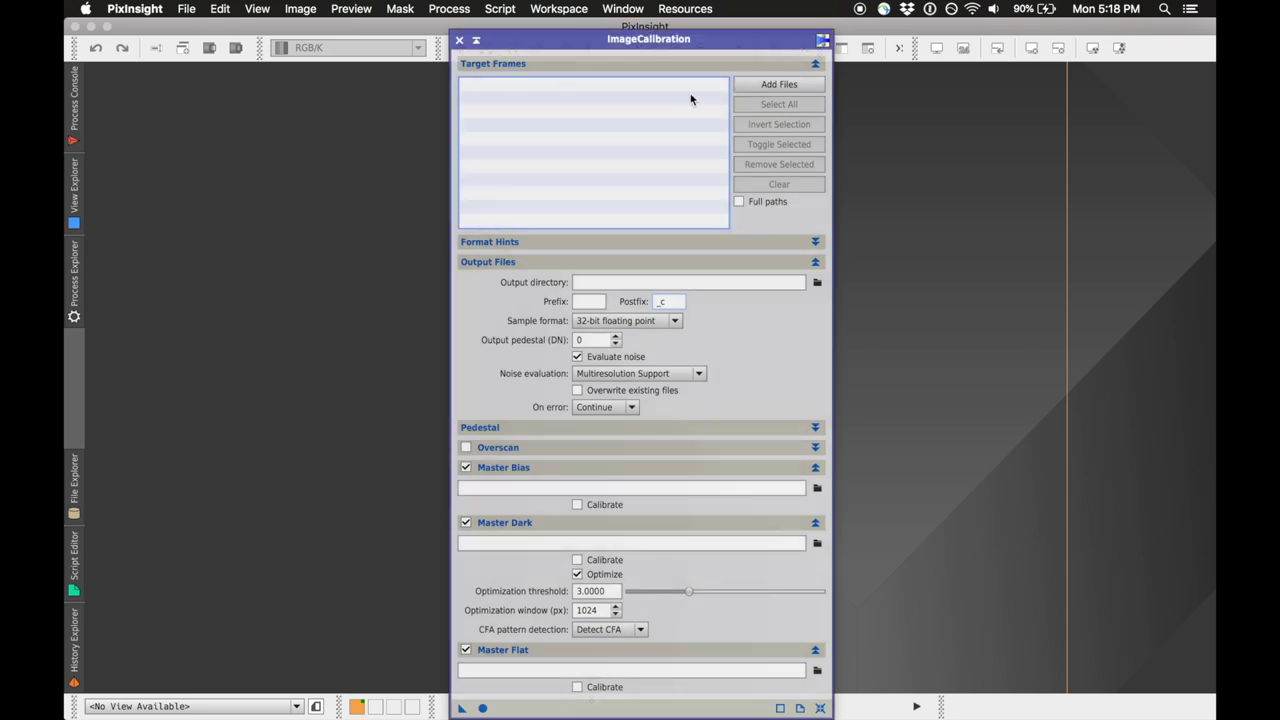
click(763, 86)
scroll(507, 172, left, 2)
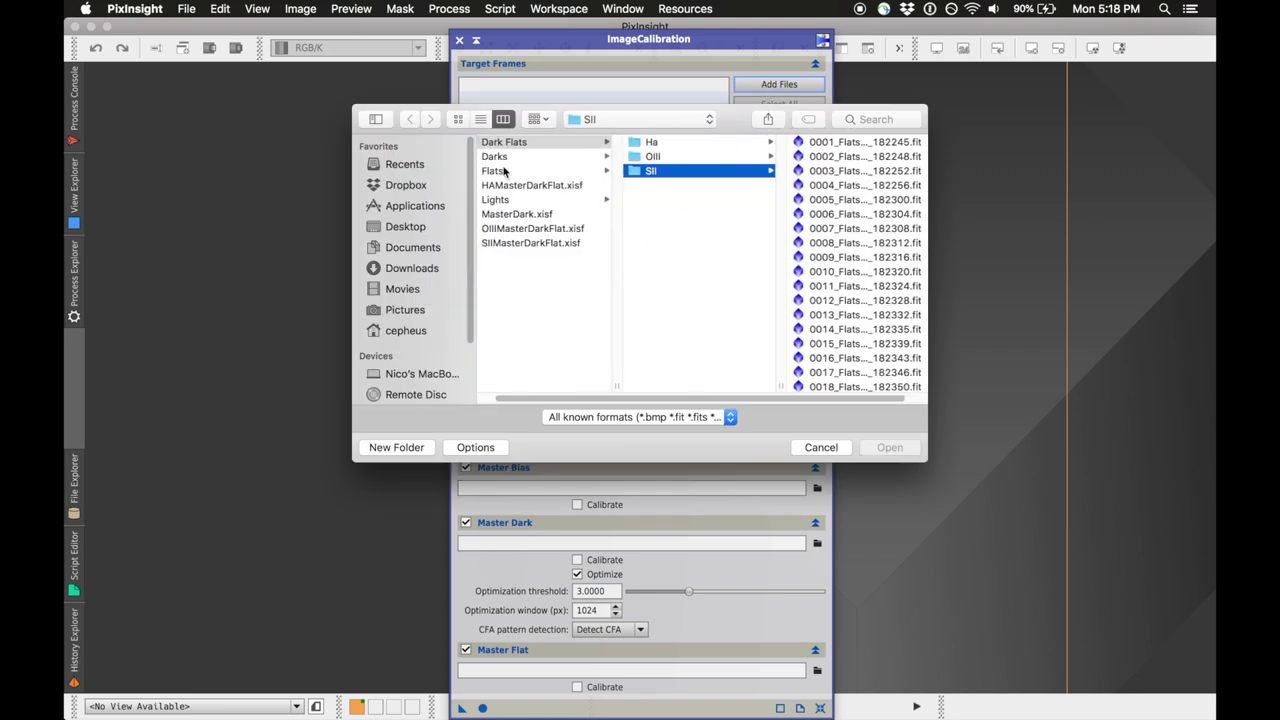
click(507, 171)
click(678, 143)
click(814, 145)
scroll(686, 366, down, 5)
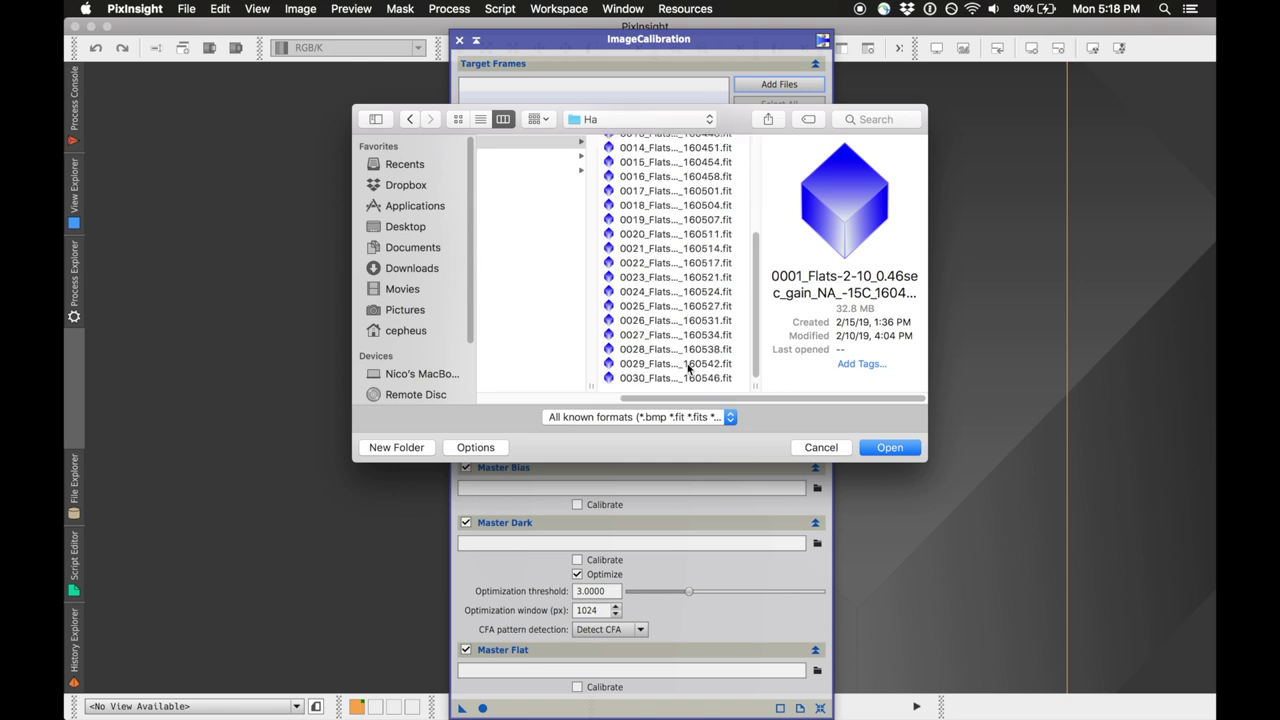
shift+click(650, 385)
click(890, 447)
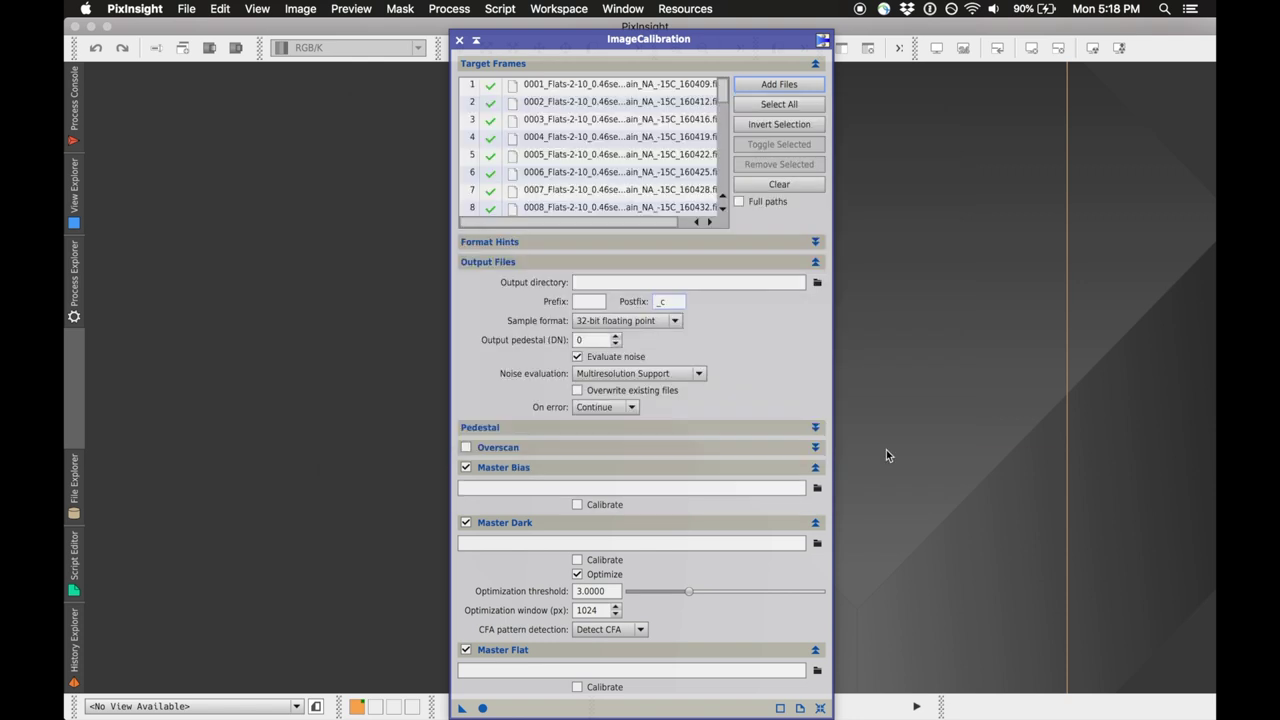
scroll(598, 150, up, 10)
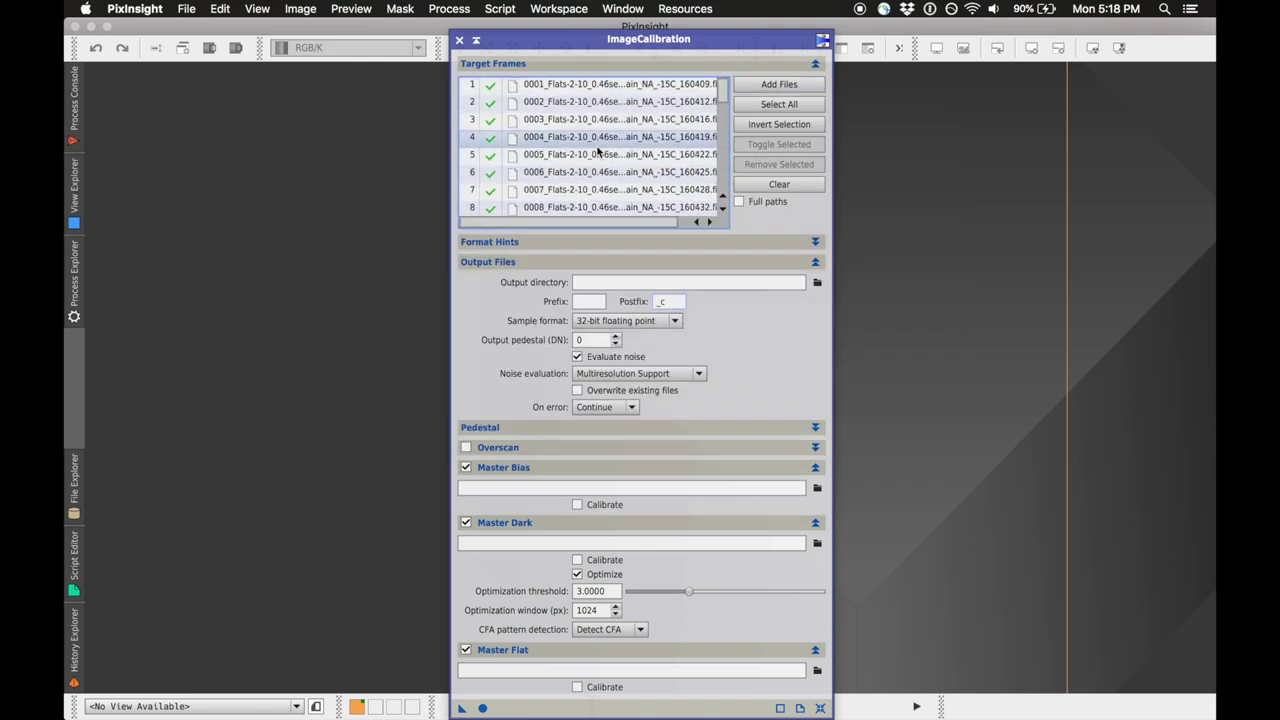
Create a folder named HaFlatsCal inside the IC2177 folder on the Desktop and set it as the calibration output directory.
click(817, 283)
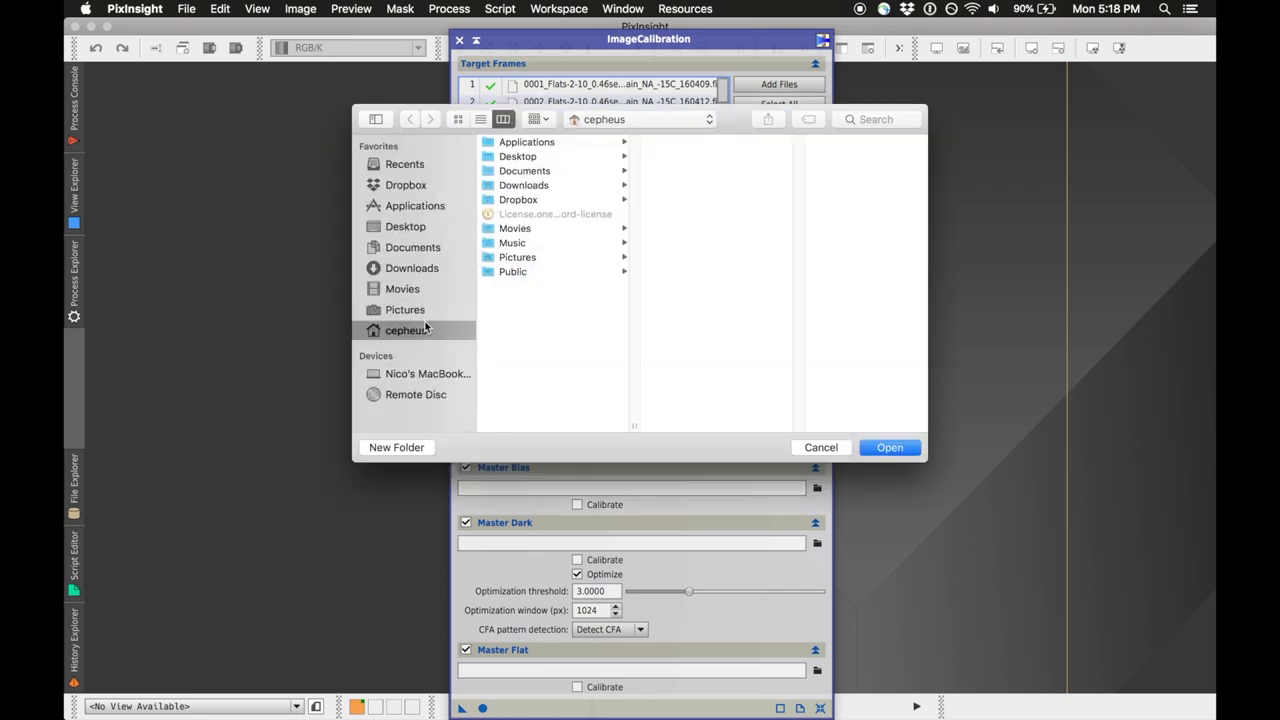
click(410, 224)
click(555, 145)
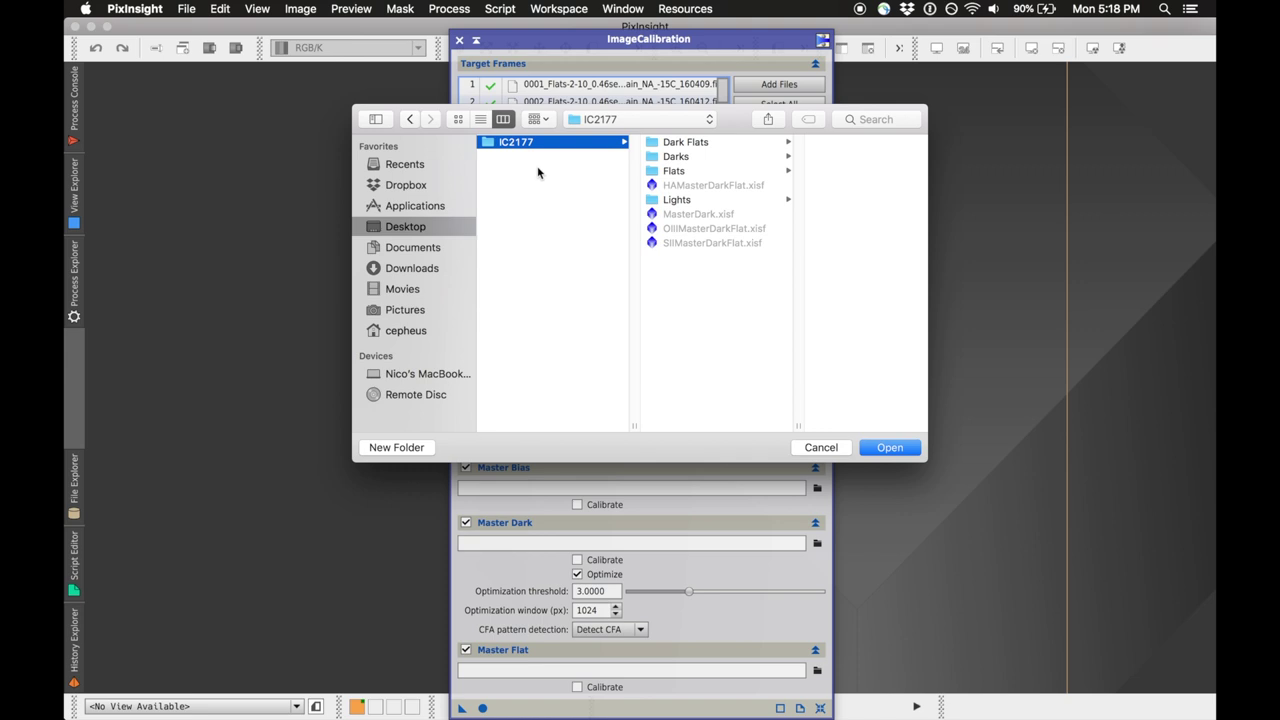
click(397, 447)
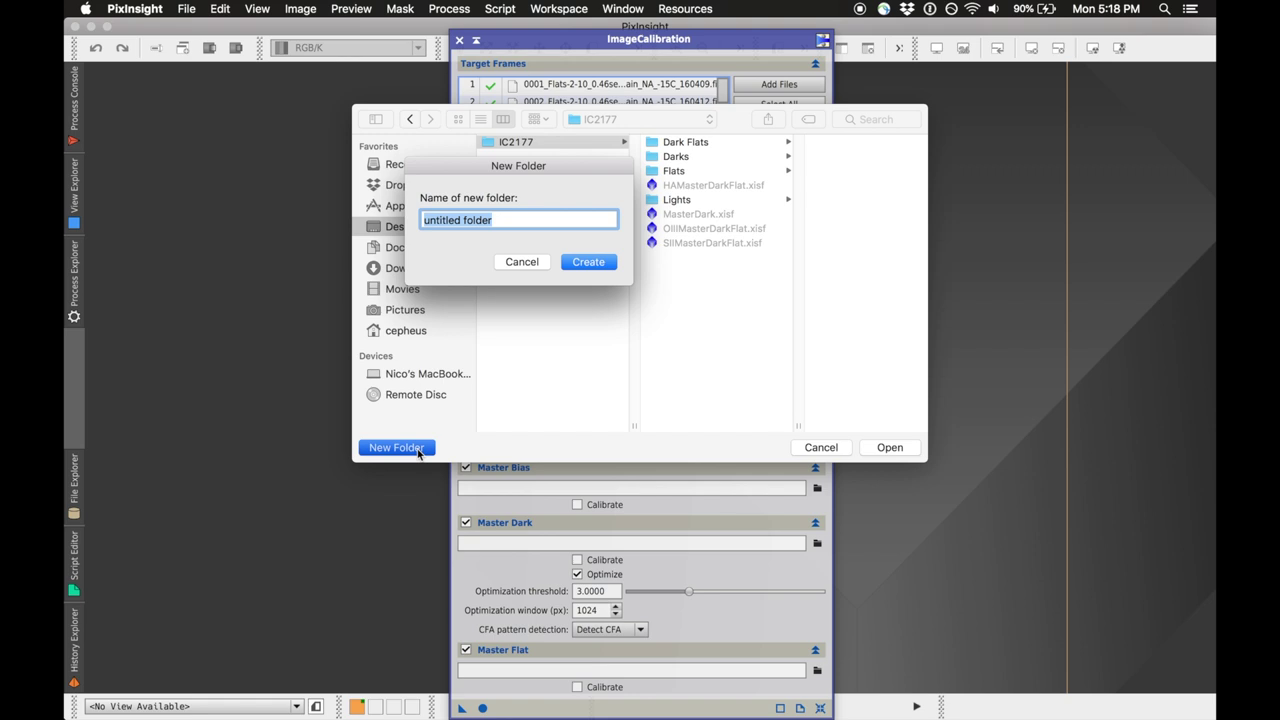
text(HaFlatsCa)
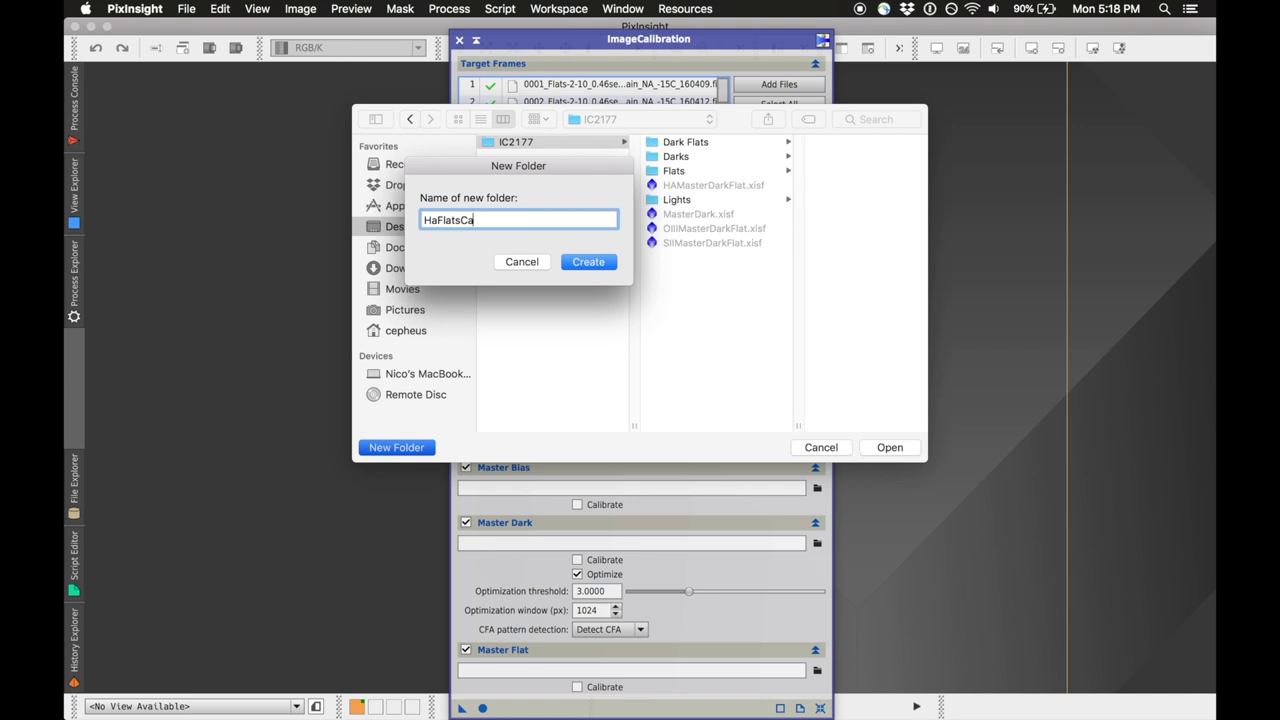
text(l)
key(Return)
key(Return)
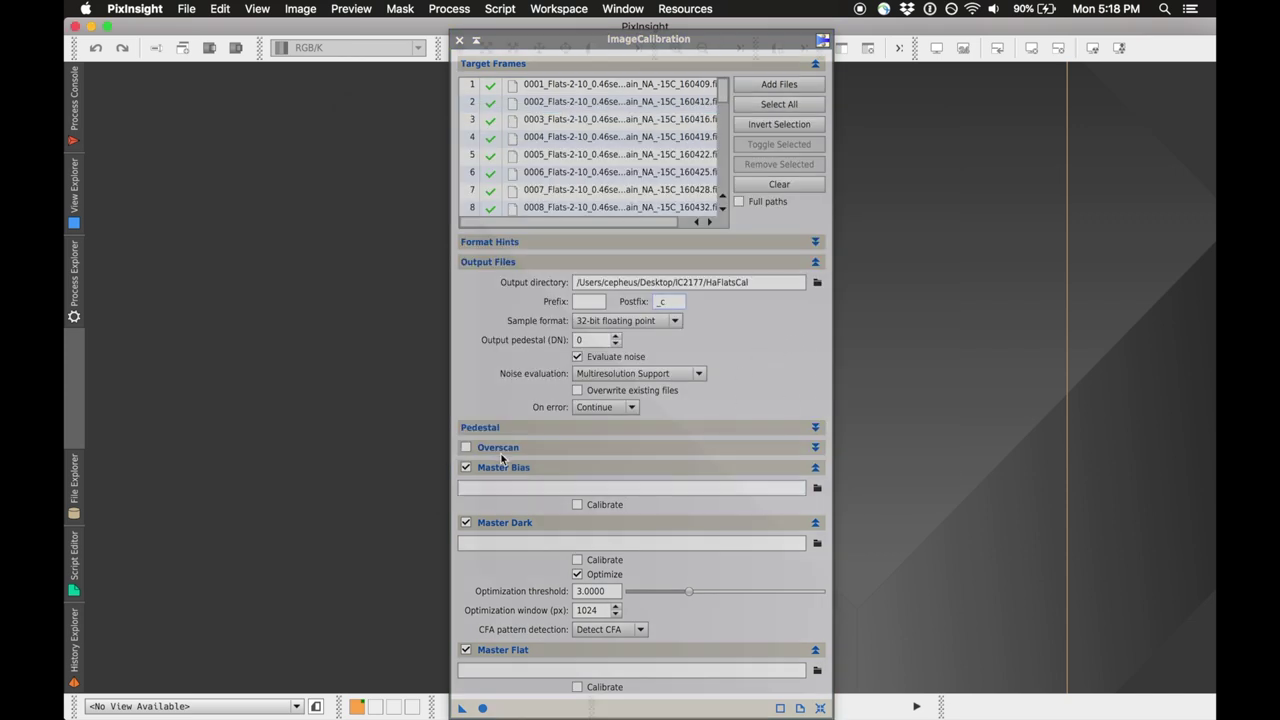
Disable the master bias and master flat, and turn off optimization for the master dark.
click(466, 468)
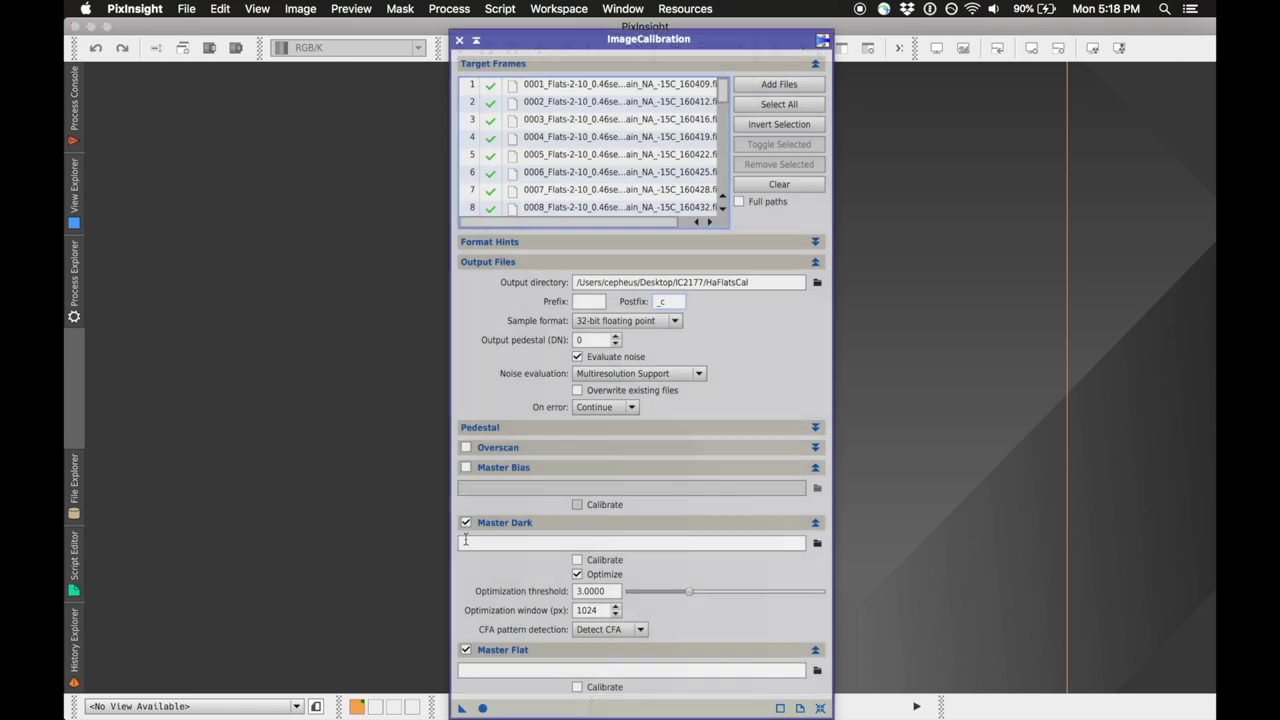
click(465, 651)
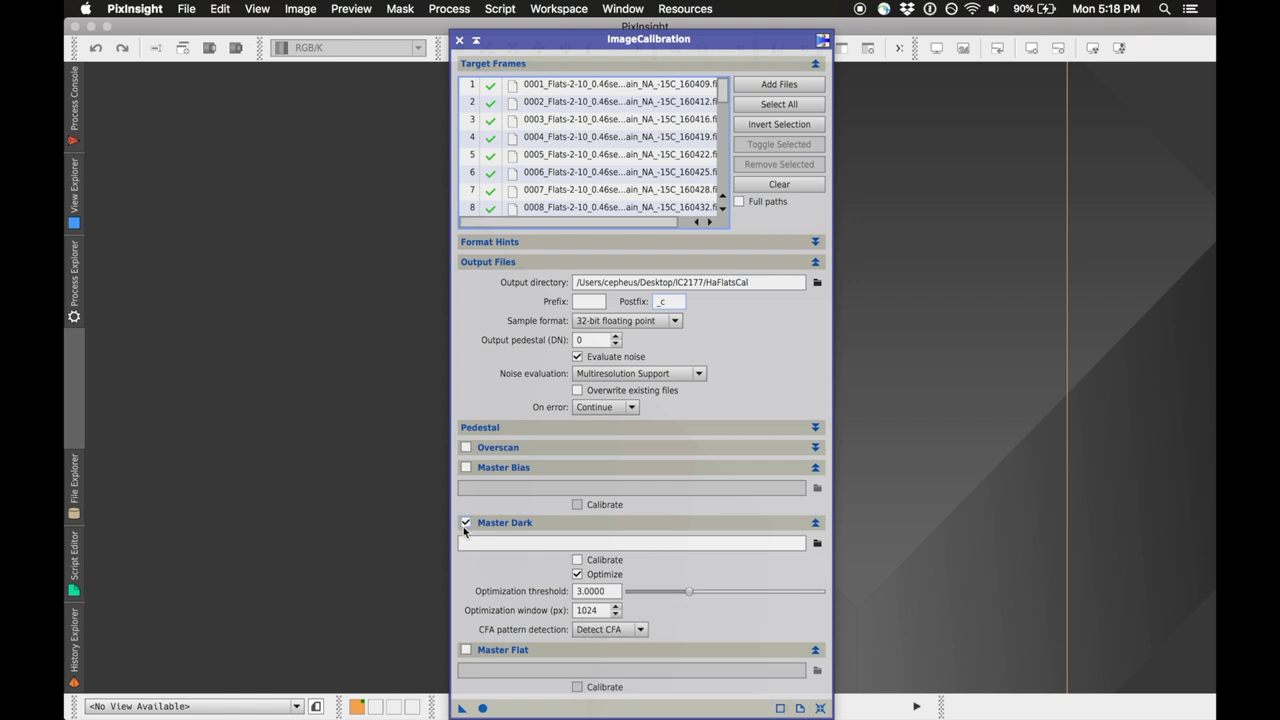
click(577, 575)
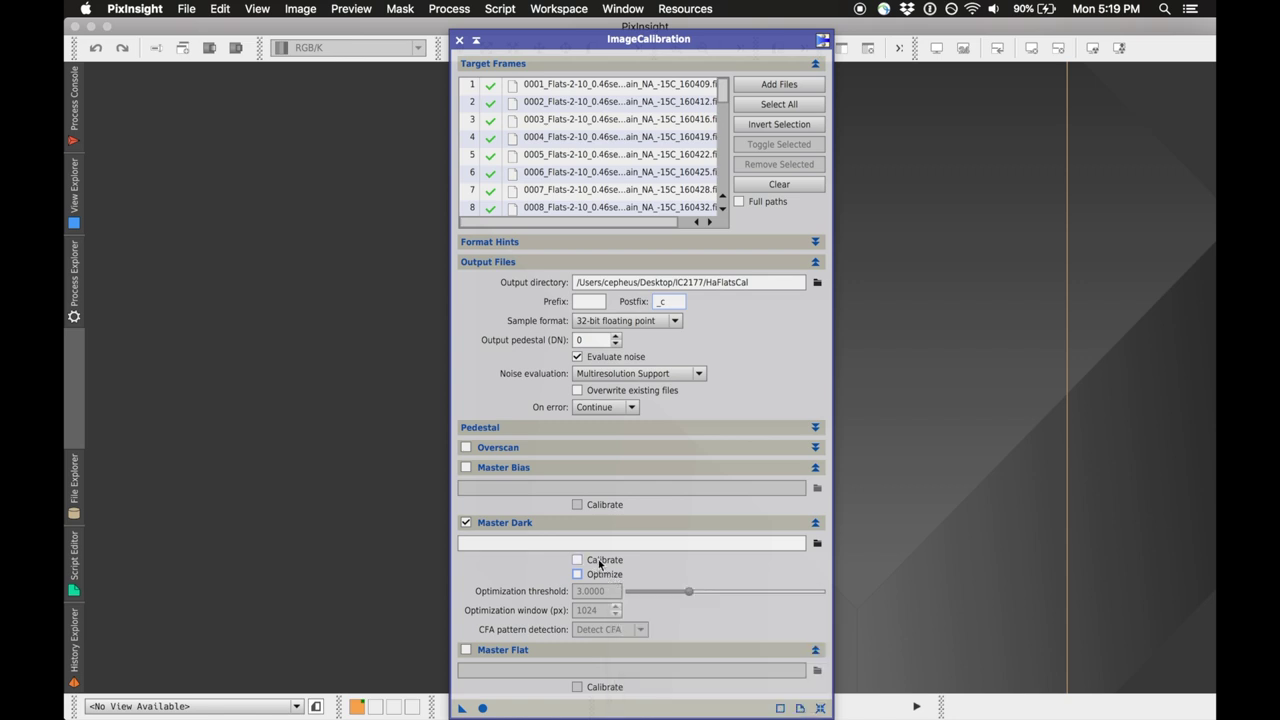
Load HAMasterDarkFlat.xisf from the IC2177 folder as the master dark.
click(819, 544)
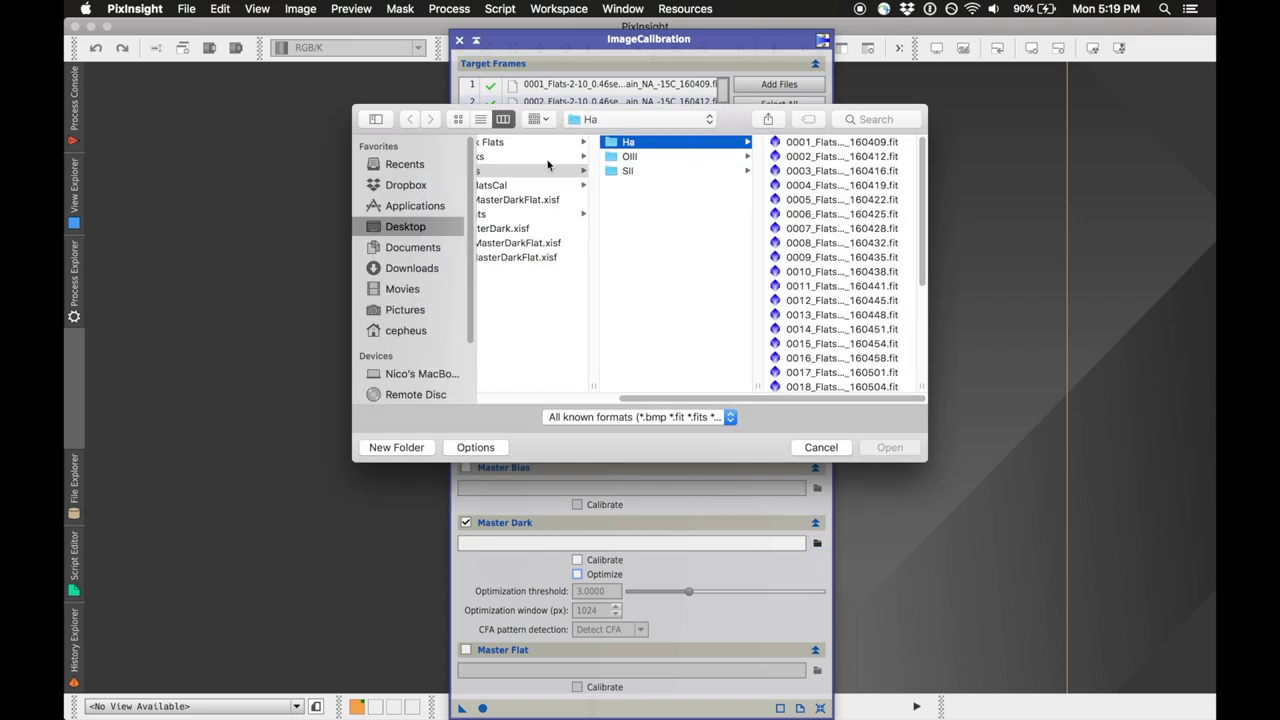
scroll(548, 165, left, 5)
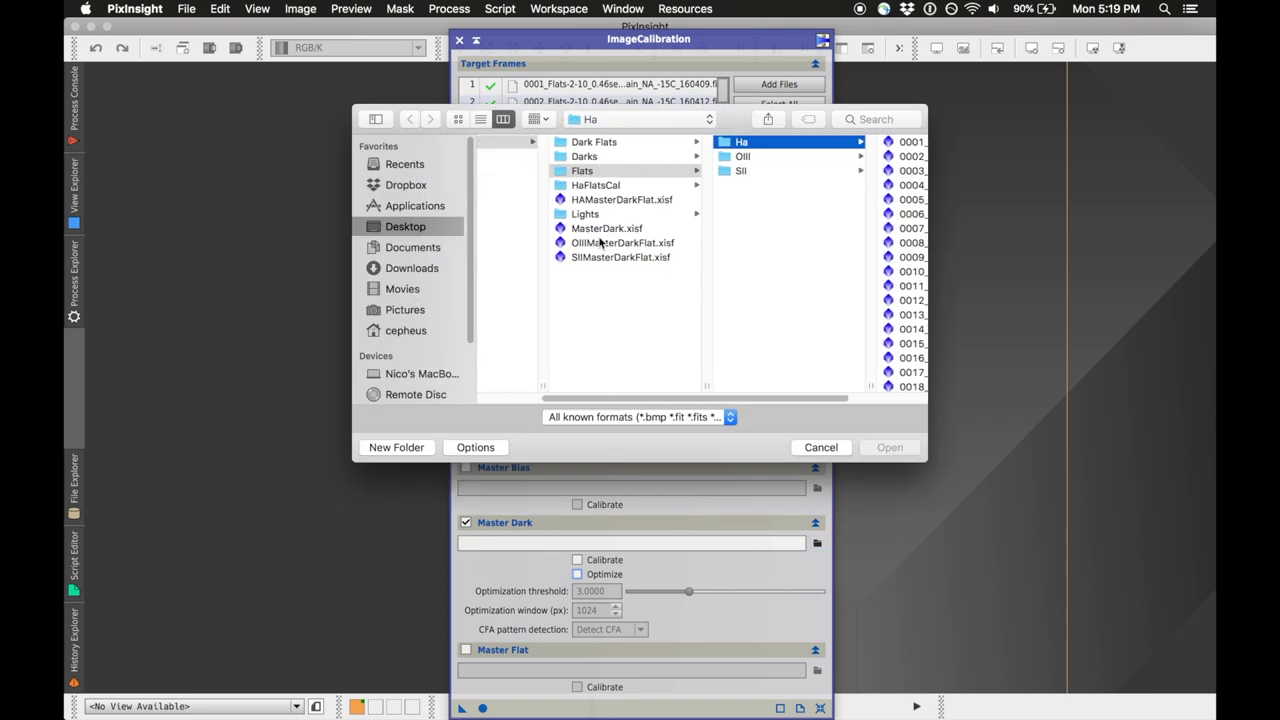
click(611, 200)
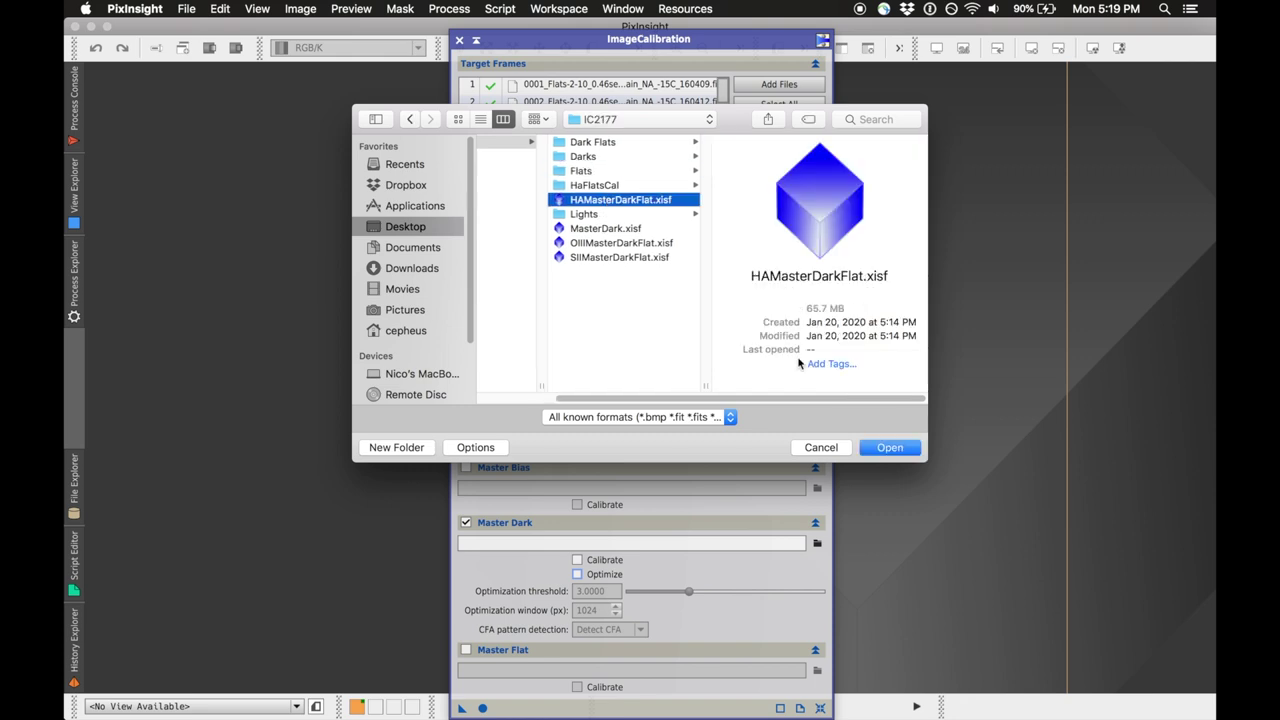
click(885, 449)
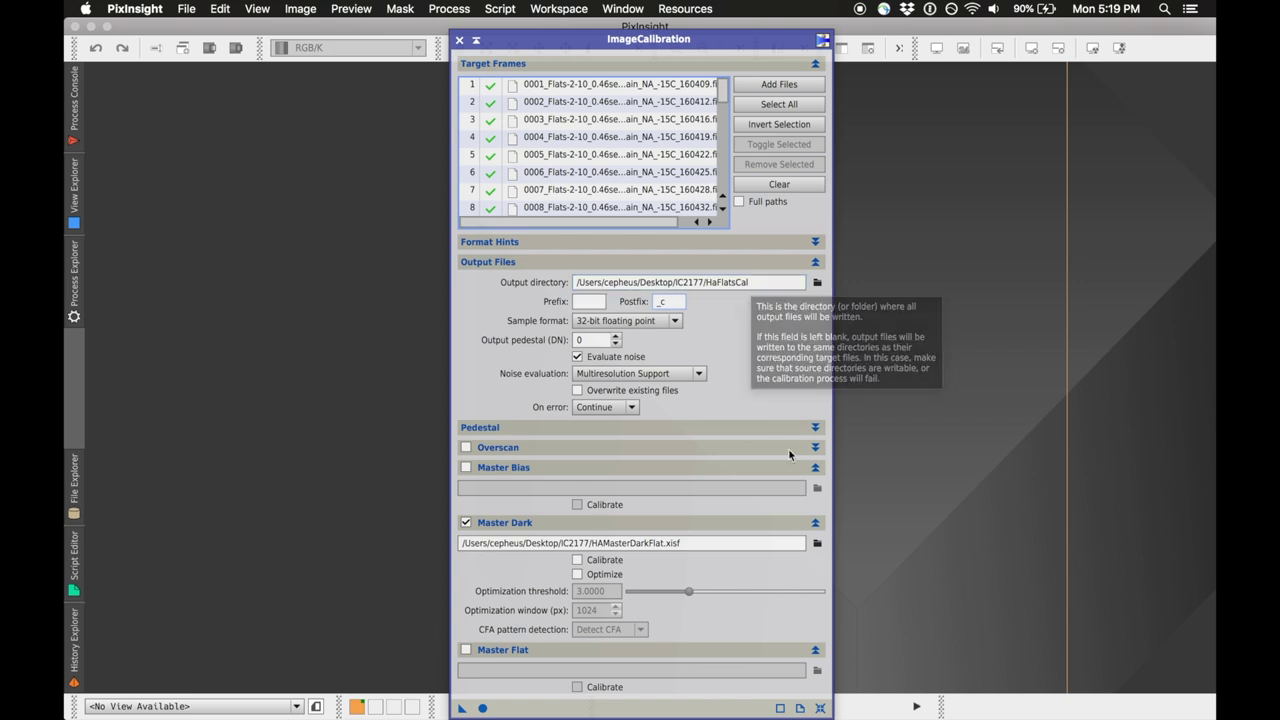
Collapse the Output Files, Master Bias and Master Flat sections of ImageCalibration.
click(815, 262)
click(816, 322)
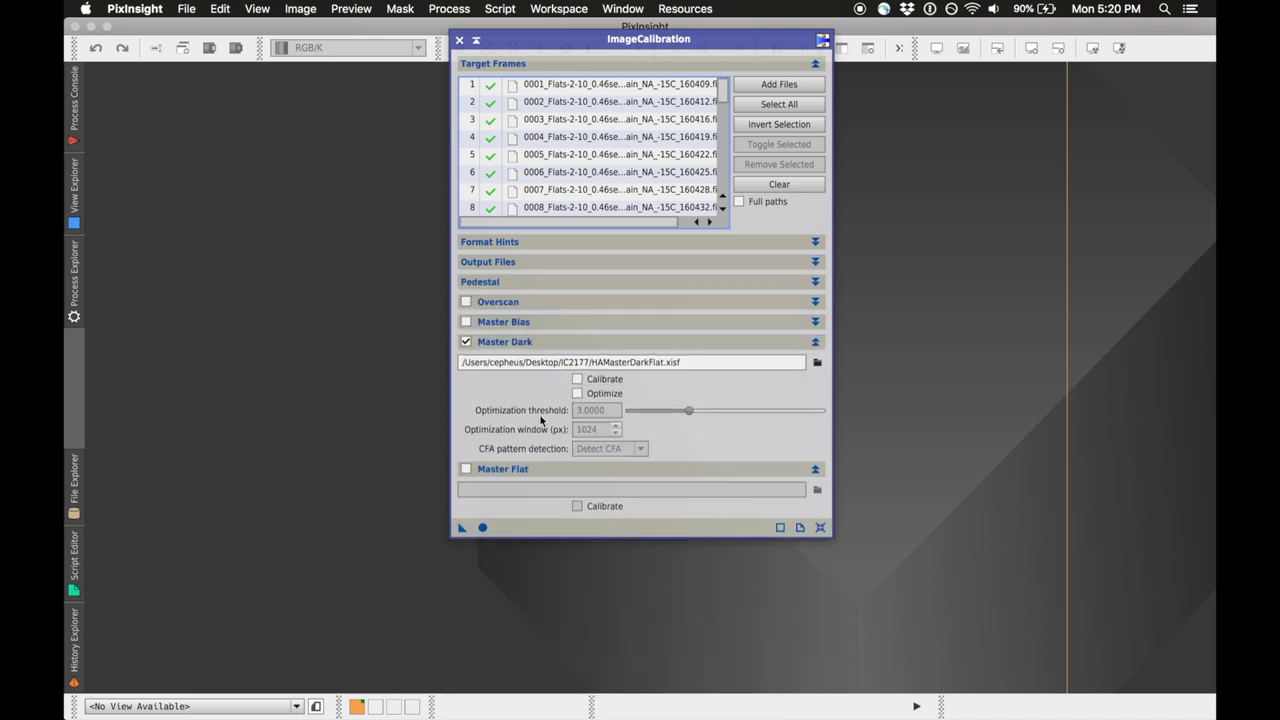
click(815, 469)
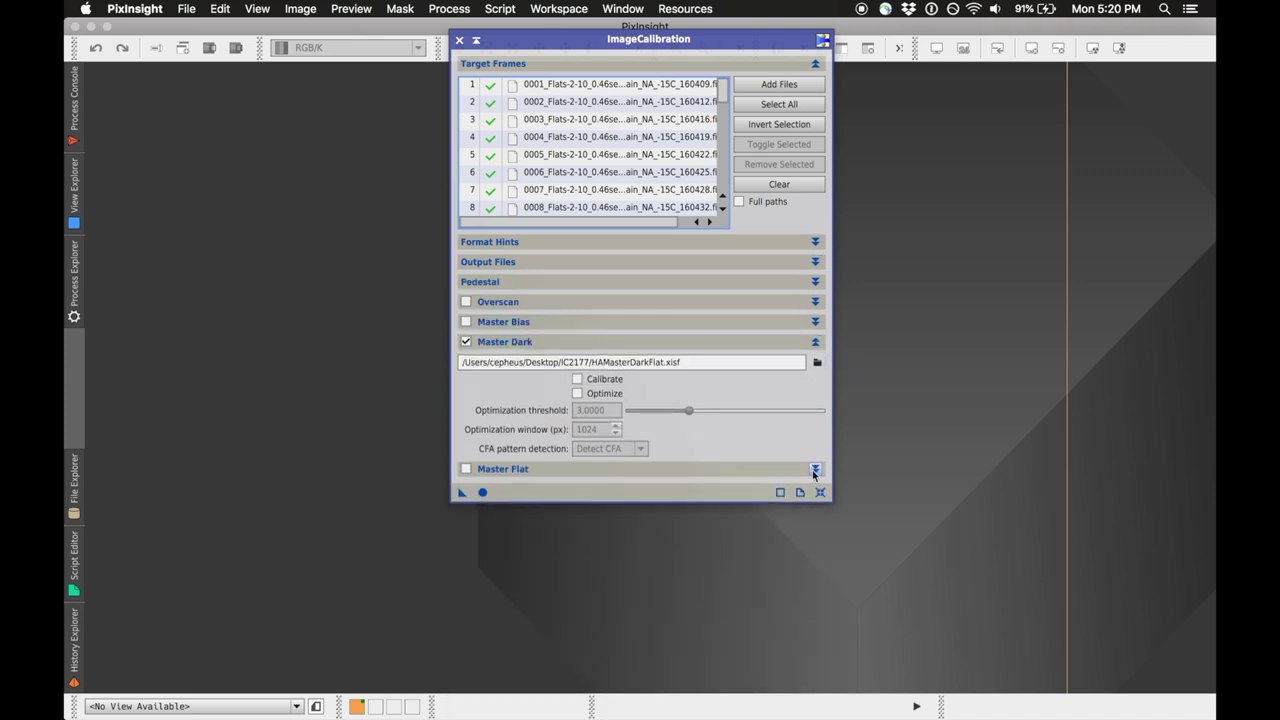
Run ImageCalibration on the Ha flats and check the process console output.
click(482, 493)
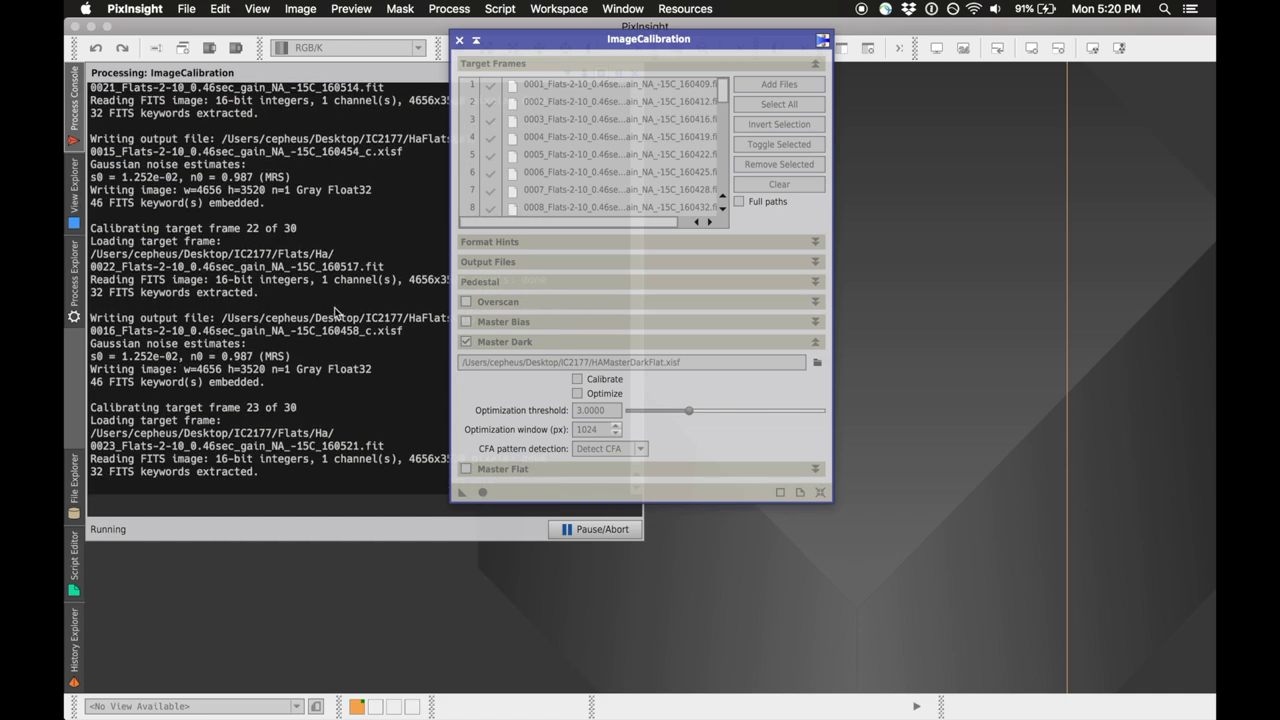
click(70, 108)
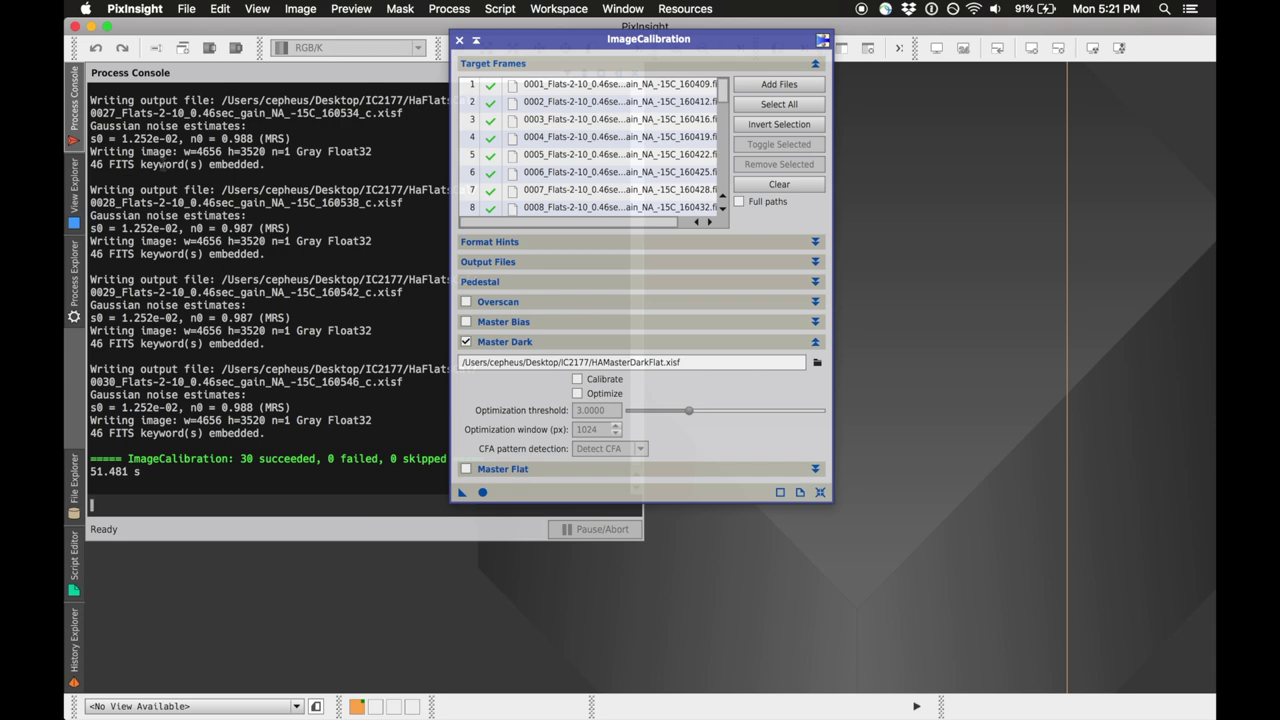
click(70, 106)
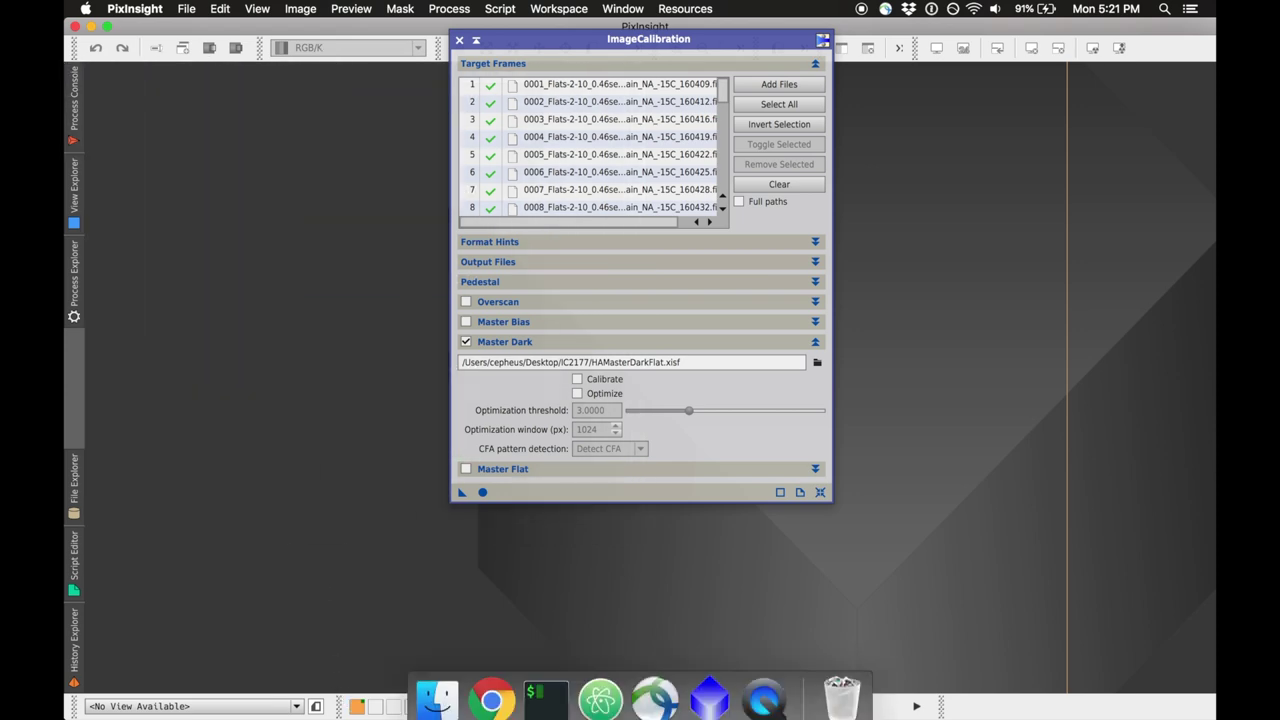
Open the second calibrated Ha flat, the 0002 file ending in 160412_c.xisf, from the HaFlatsCal folder.
click(185, 8)
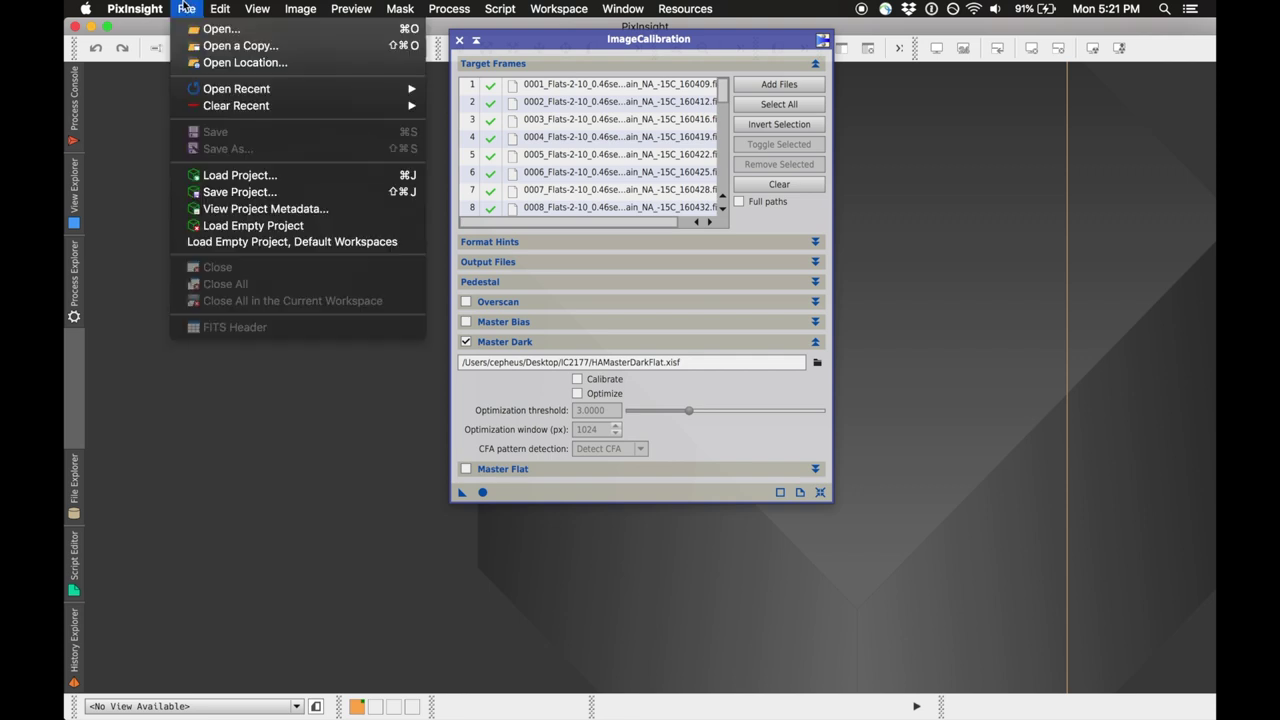
click(196, 34)
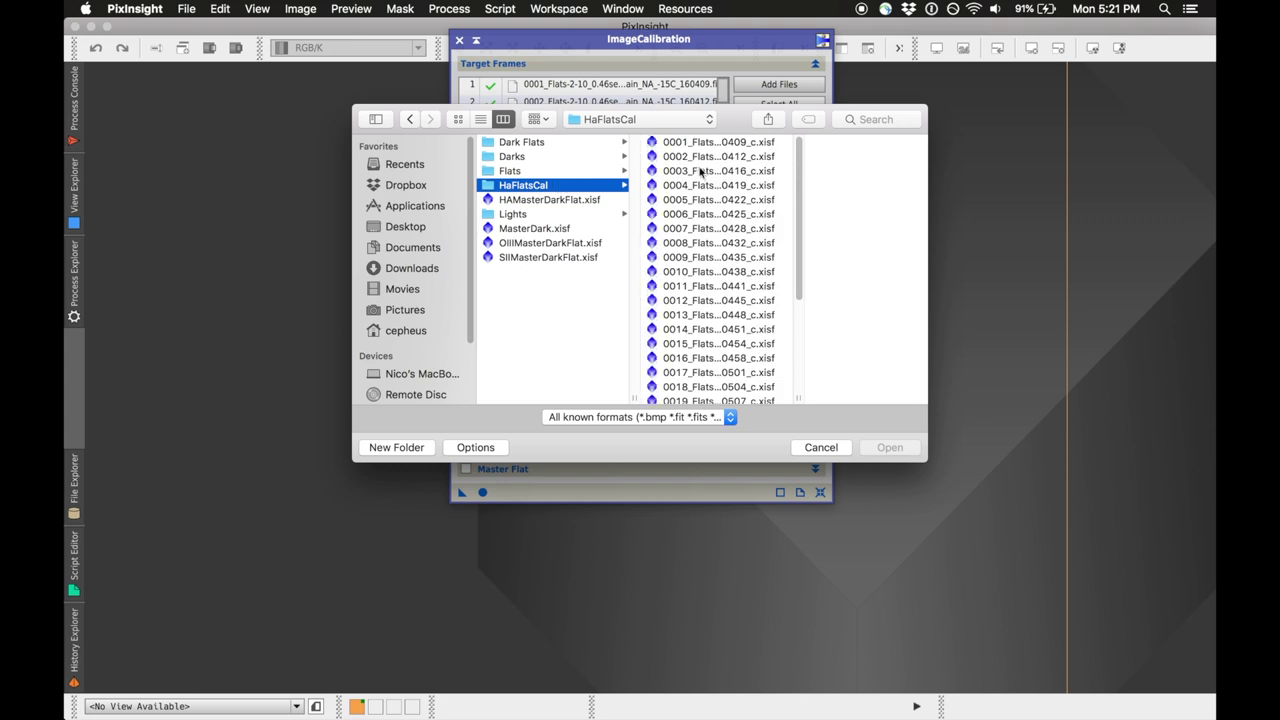
click(700, 157)
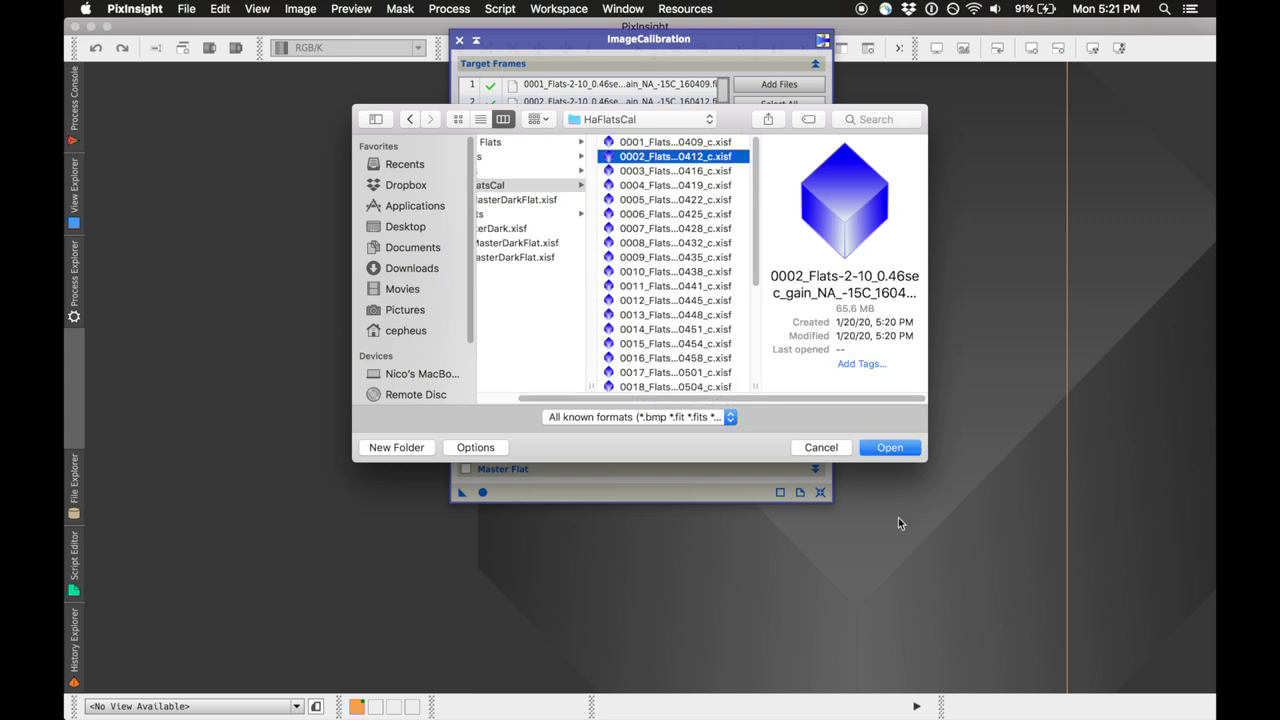
click(890, 447)
Inspect the calibrated Ha flat with an auto-stretched display in an enlarged window, and close the image.
drag(545, 49, 855, 107)
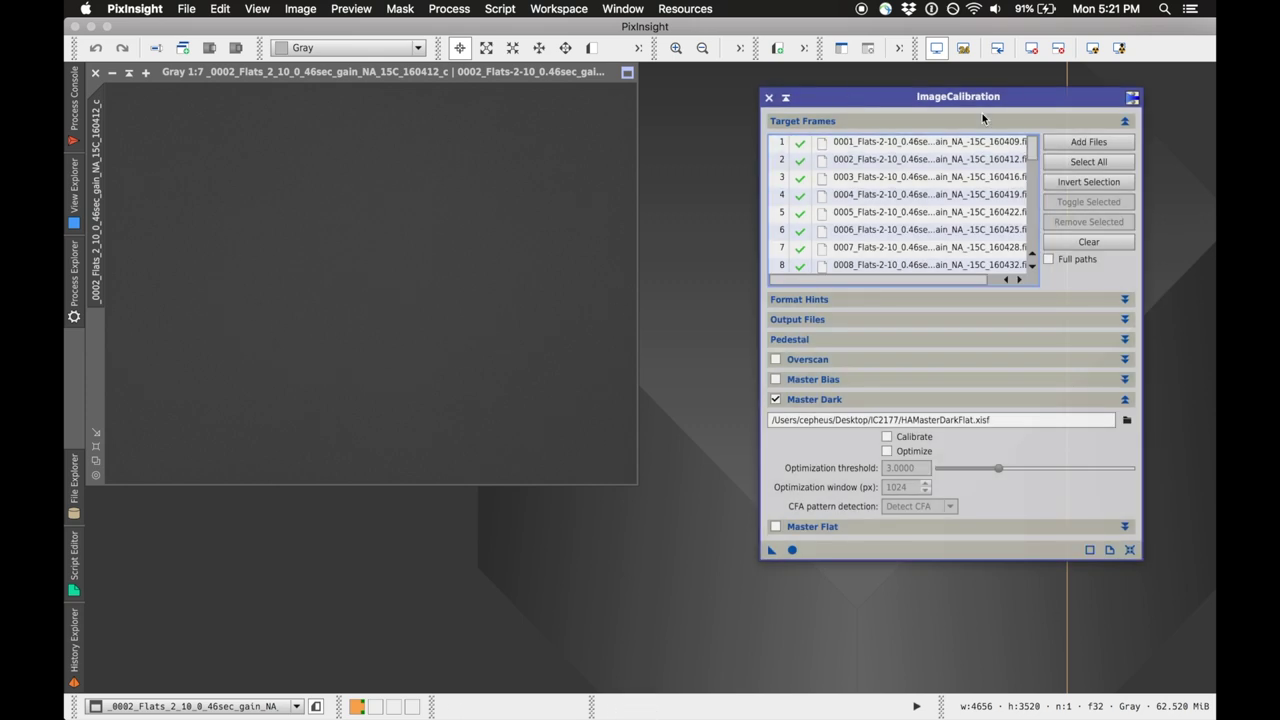
click(1092, 48)
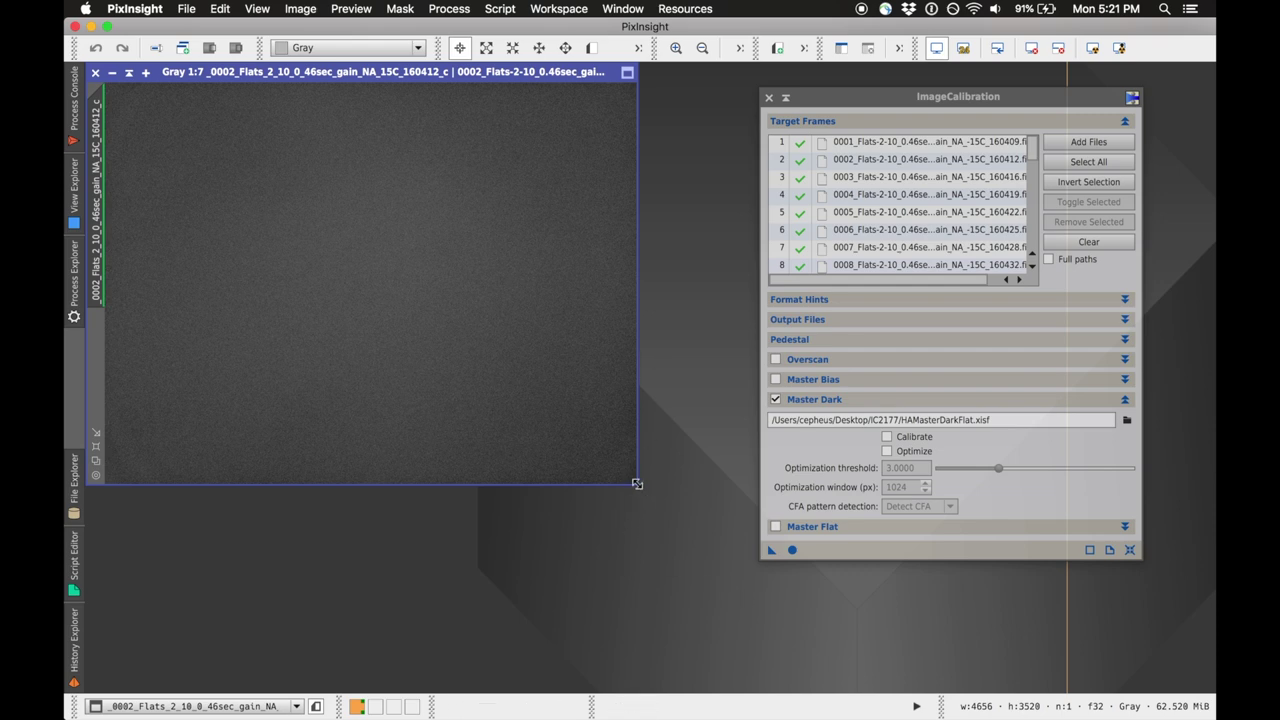
drag(637, 483, 730, 610)
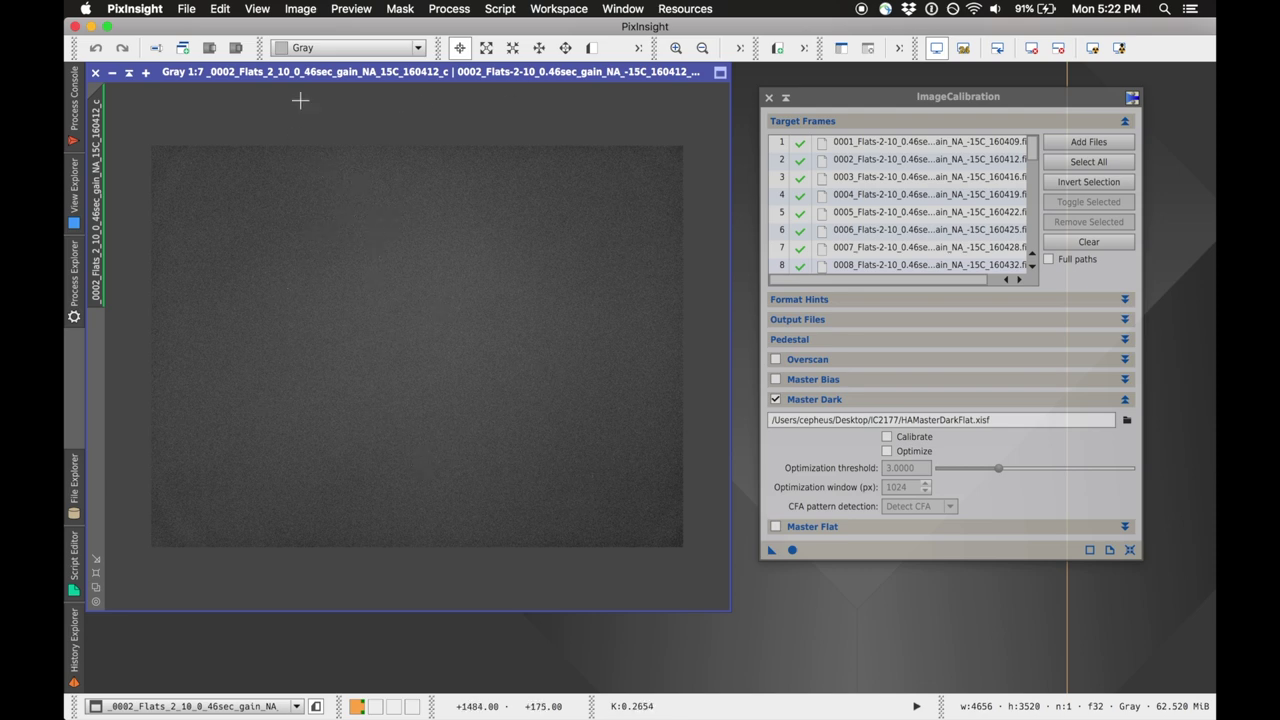
click(95, 72)
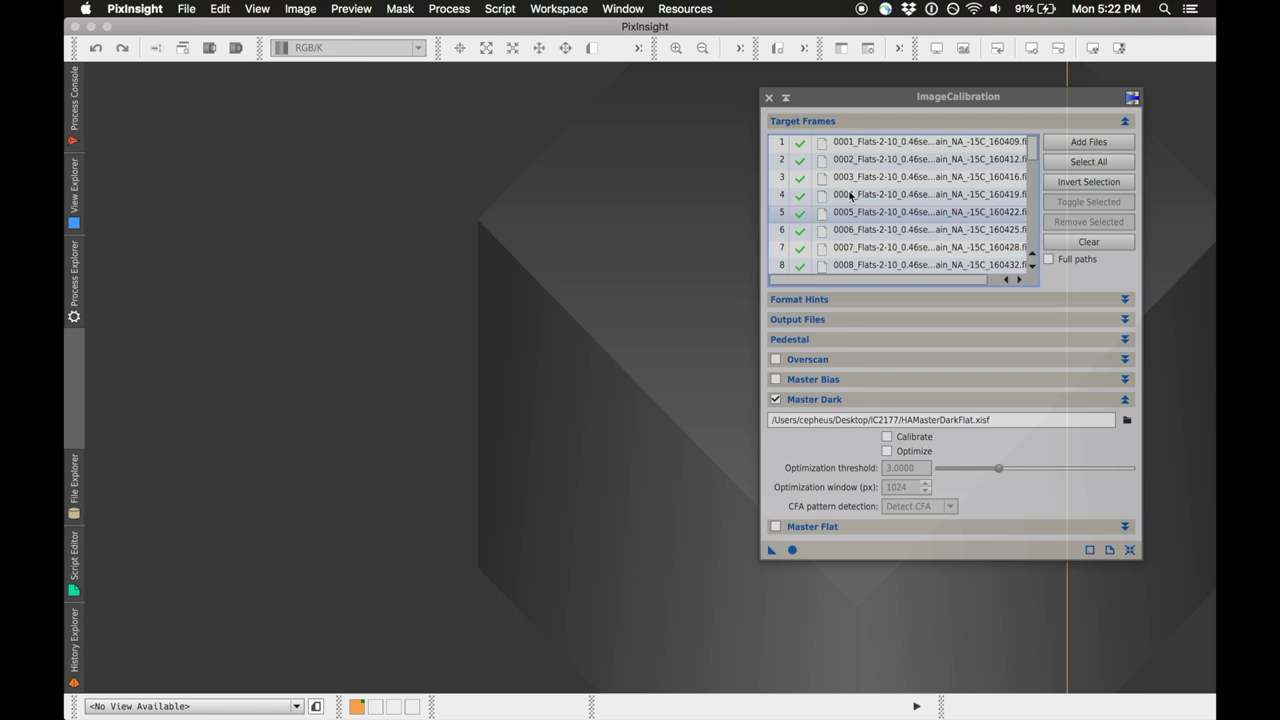
drag(885, 97, 557, 112)
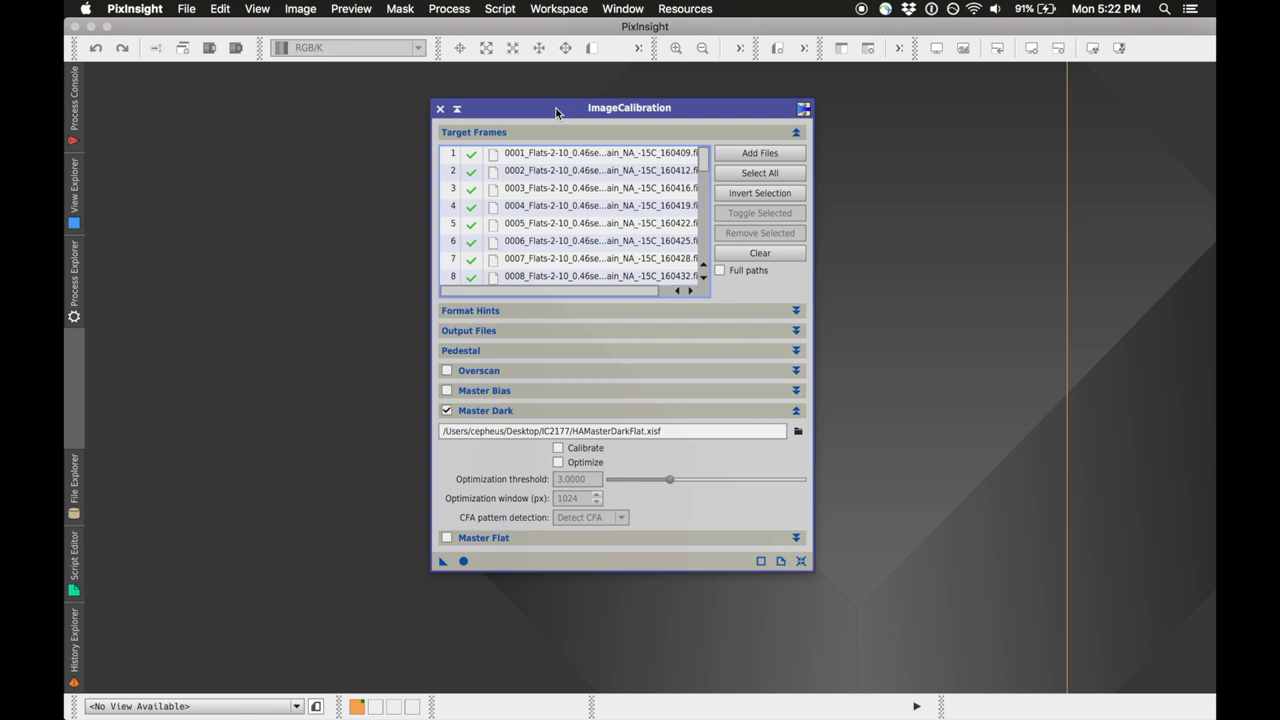
click(510, 9)
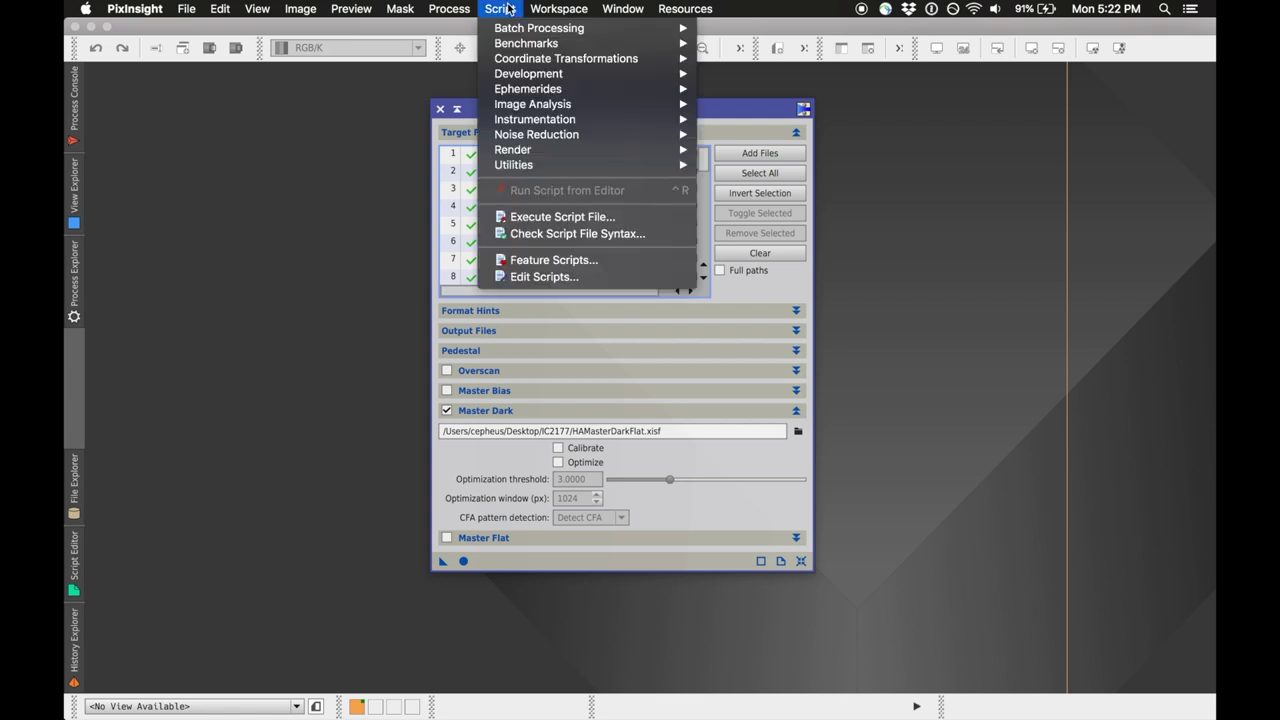
mouse_move(511, 31)
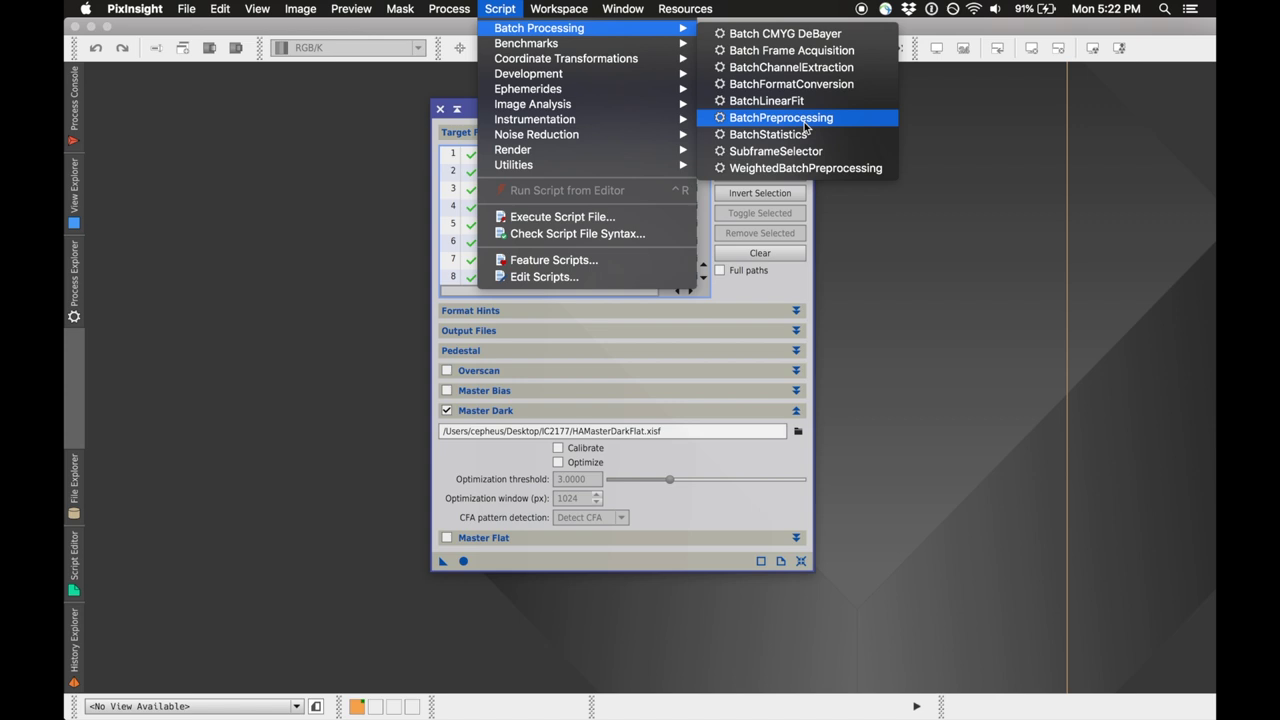
click(602, 407)
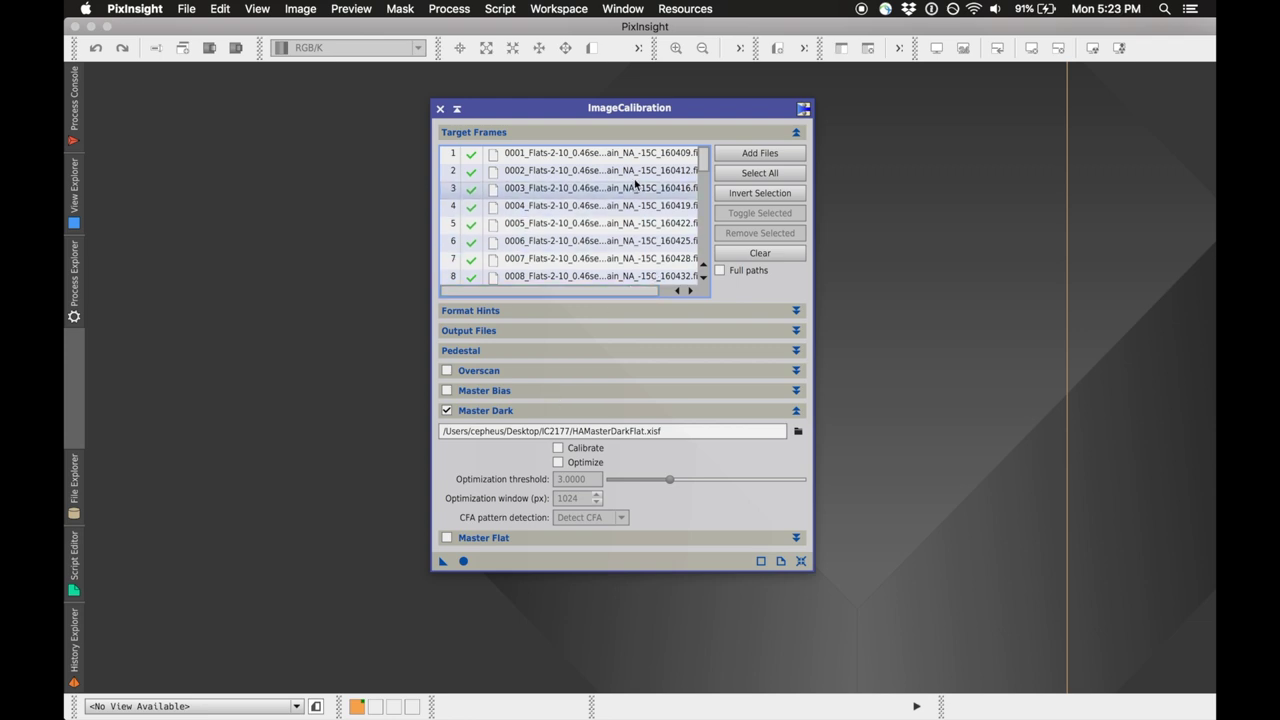
click(605, 331)
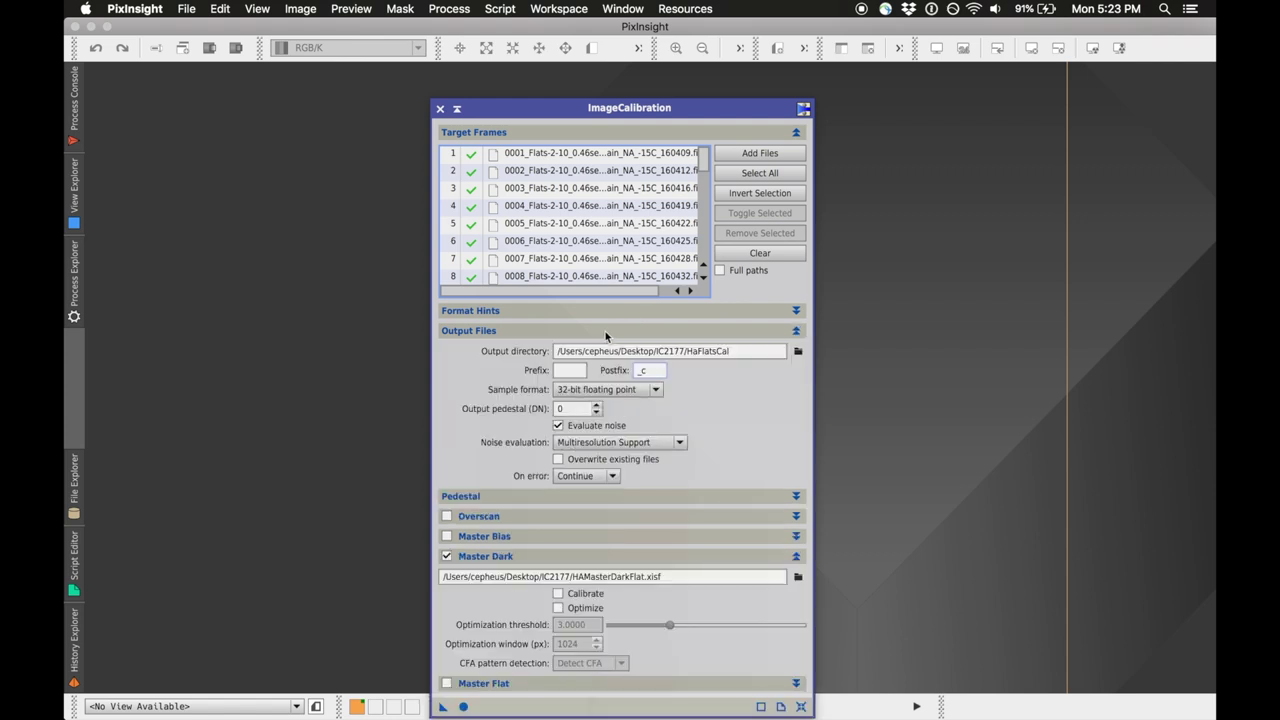
click(705, 330)
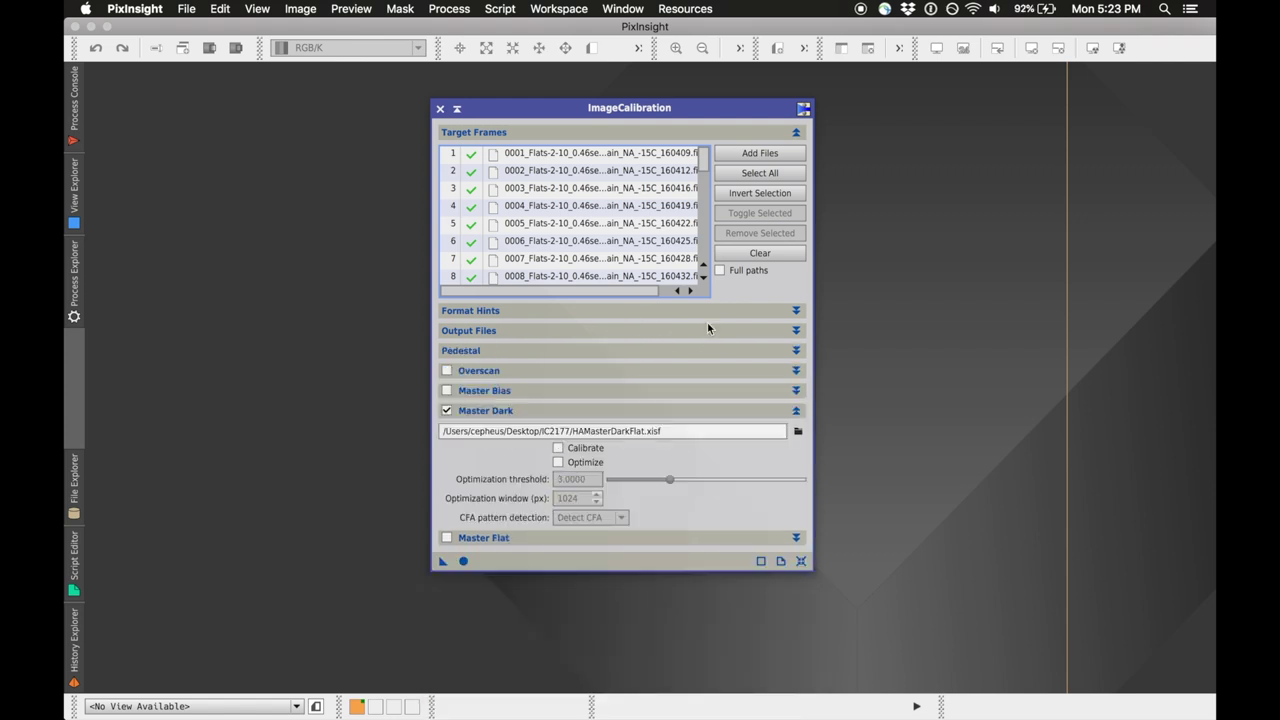
Replace the target frames with all the flats from the OIII subfolder of the IC2177 Flats folder.
click(759, 253)
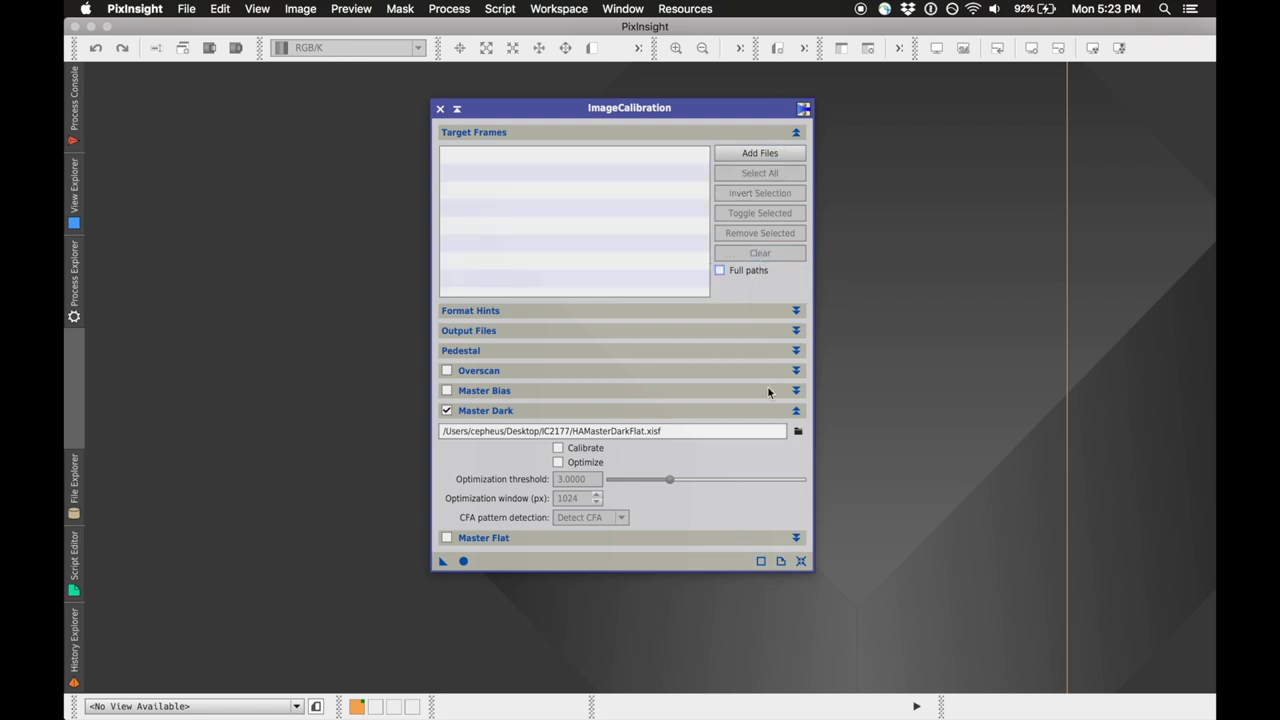
click(758, 152)
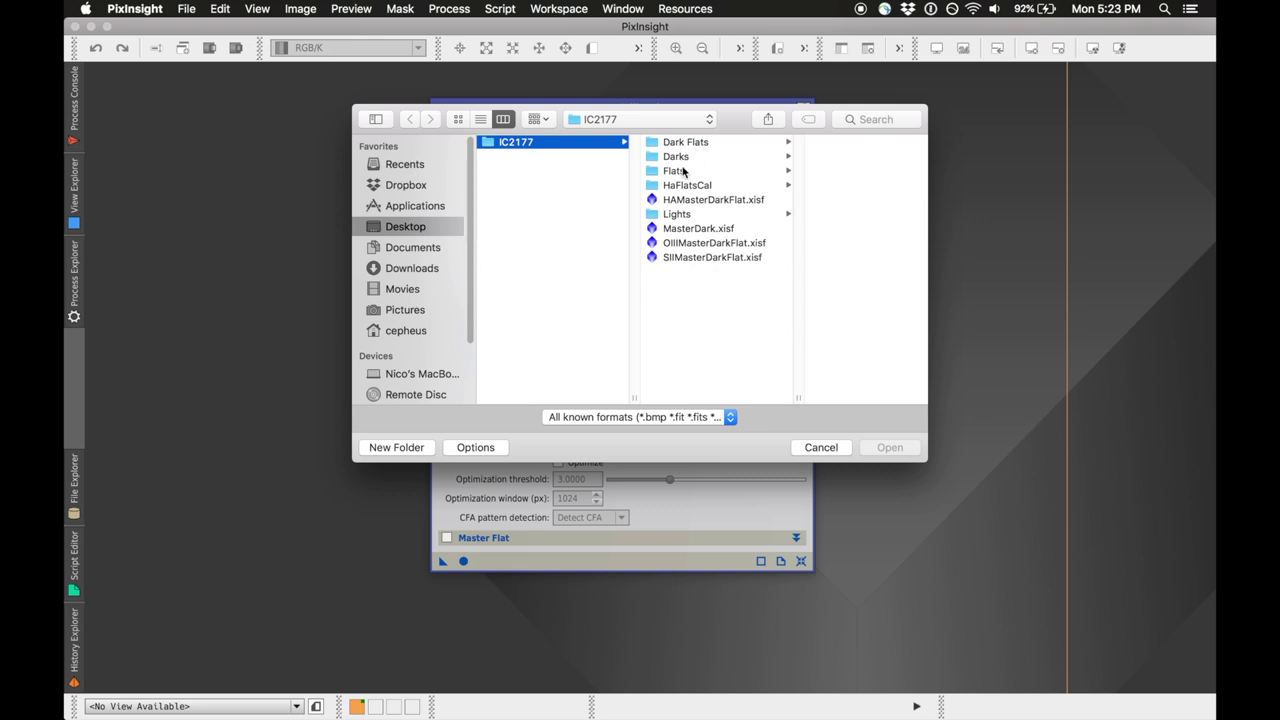
click(684, 170)
click(838, 157)
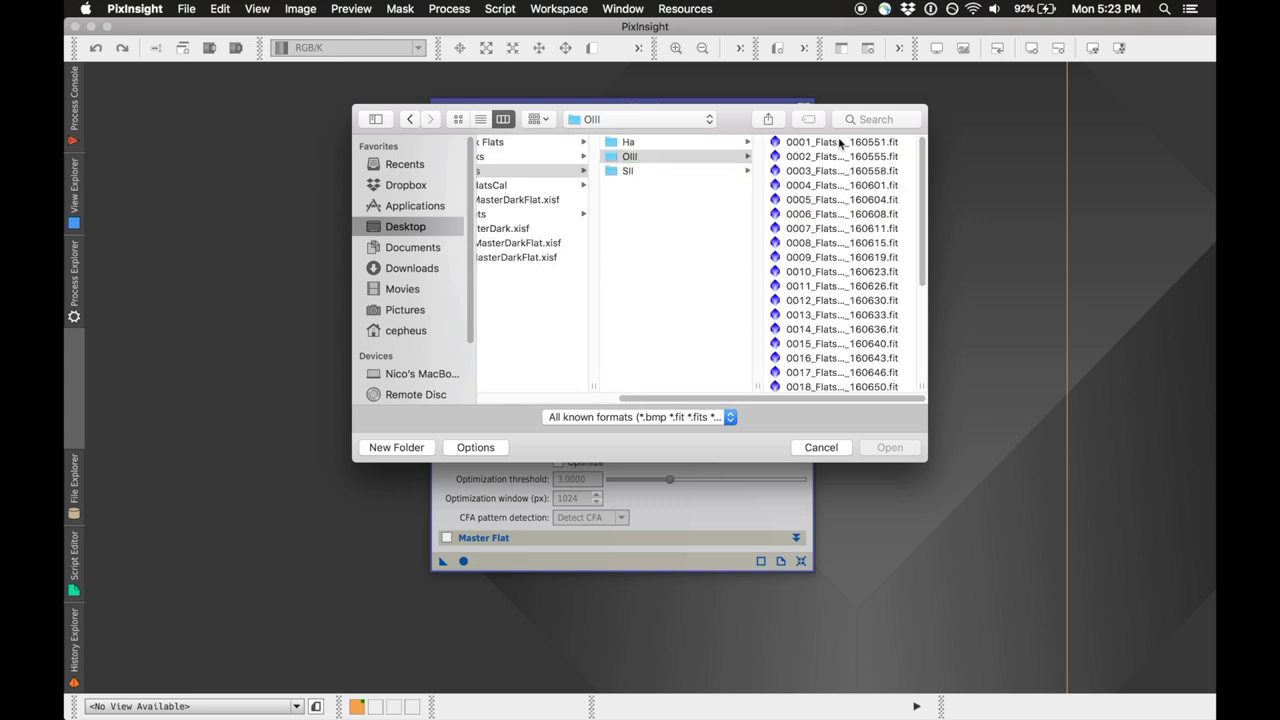
click(840, 143)
scroll(660, 300, down, 4)
shift+click(653, 385)
click(878, 450)
Create a folder named OiiiFlatsCal inside the IC2177 folder and set it as the calibration output directory.
click(751, 330)
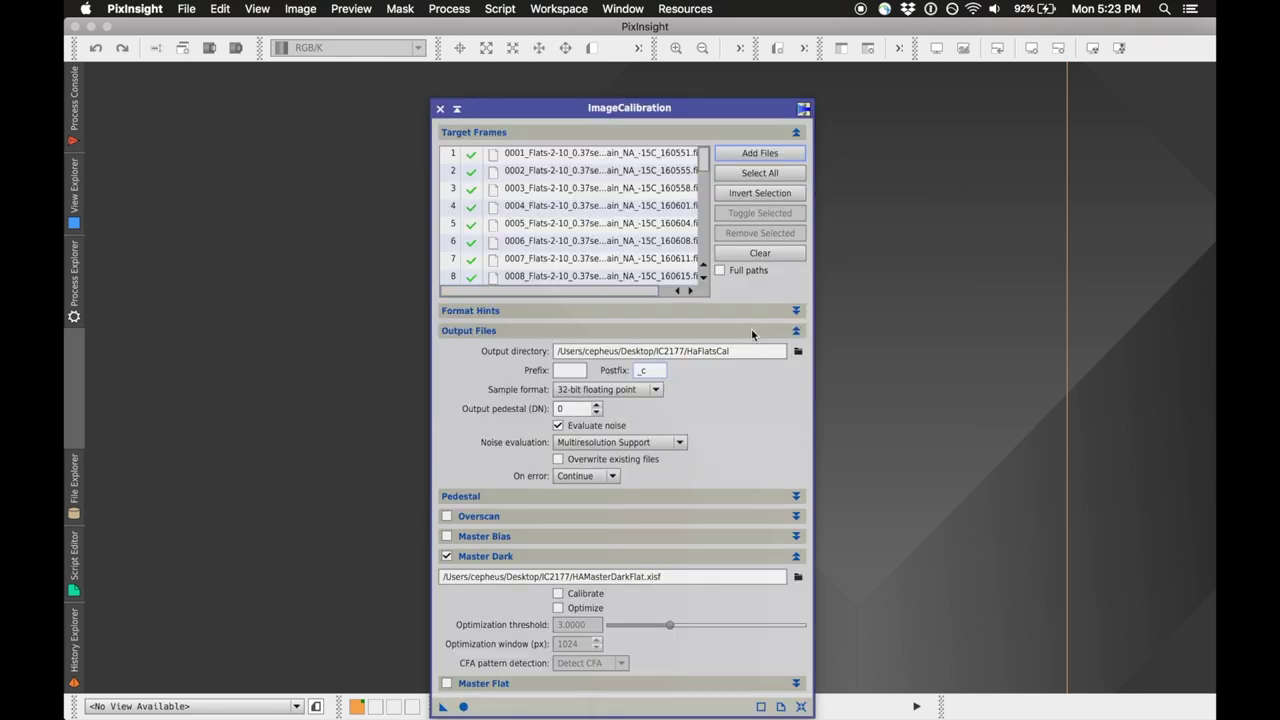
click(800, 352)
click(549, 148)
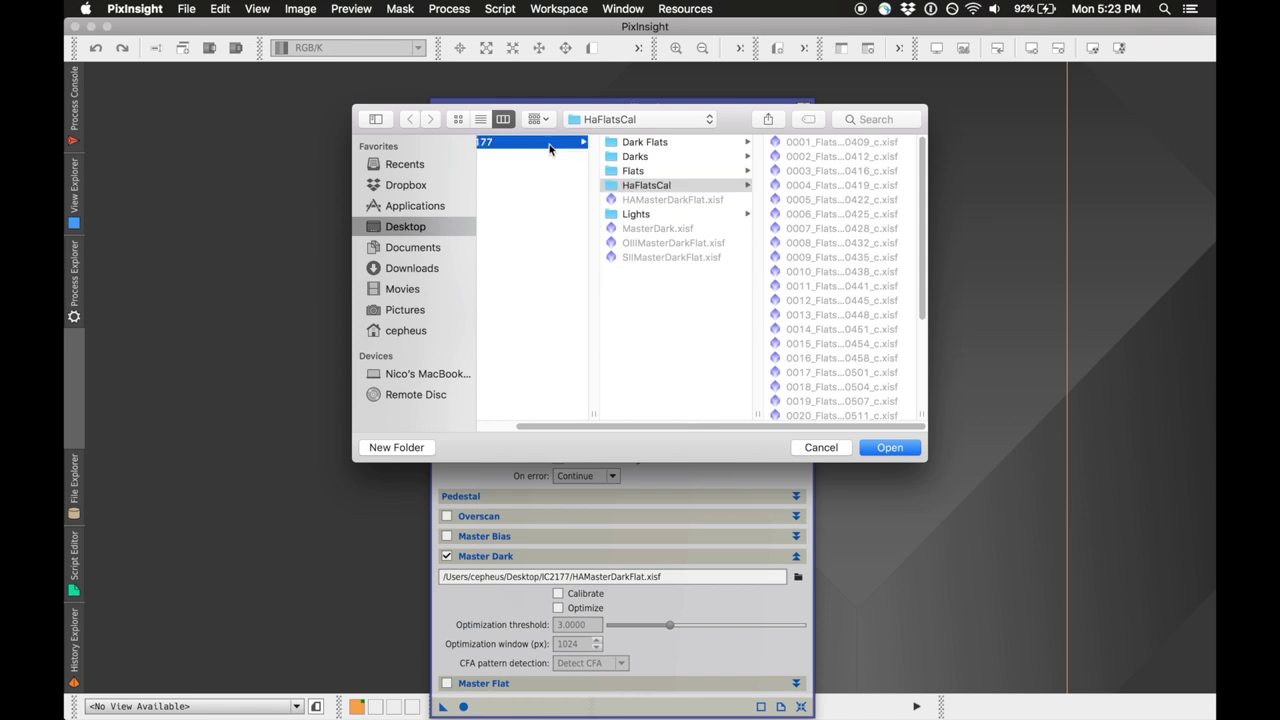
click(396, 447)
text(OiiiFl)
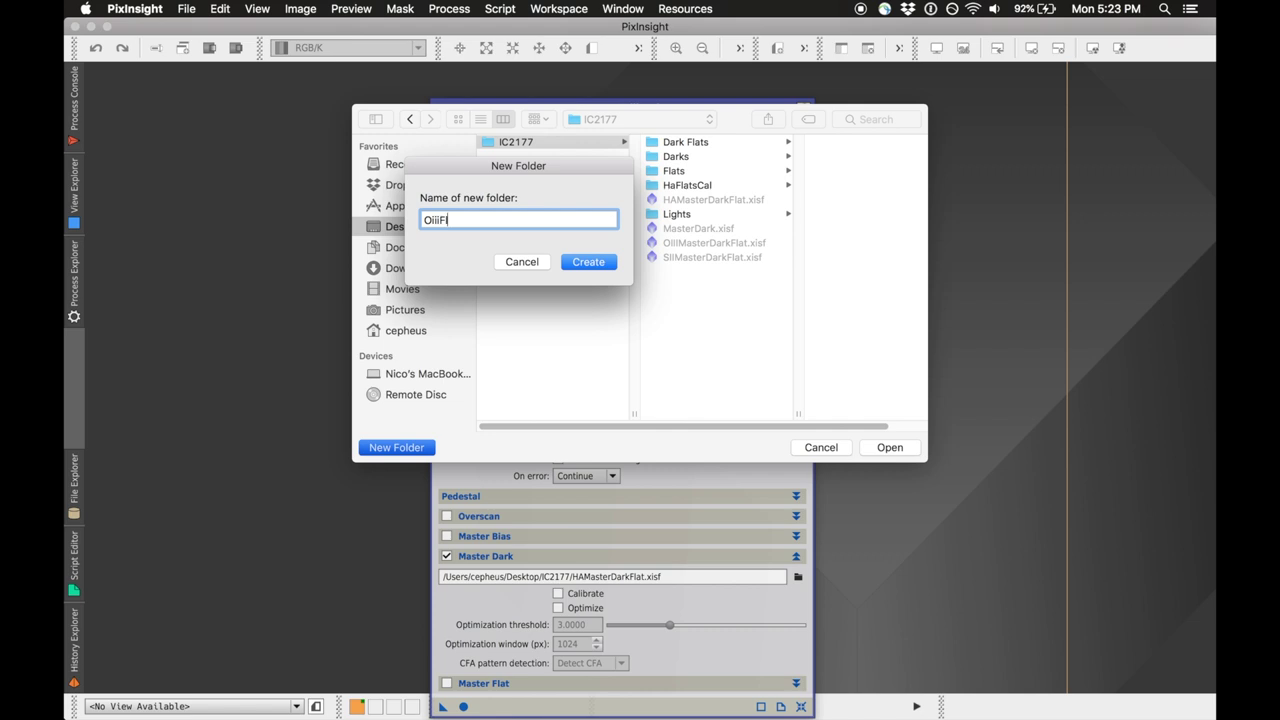
text(atsCal)
key(Return)
key(Return)
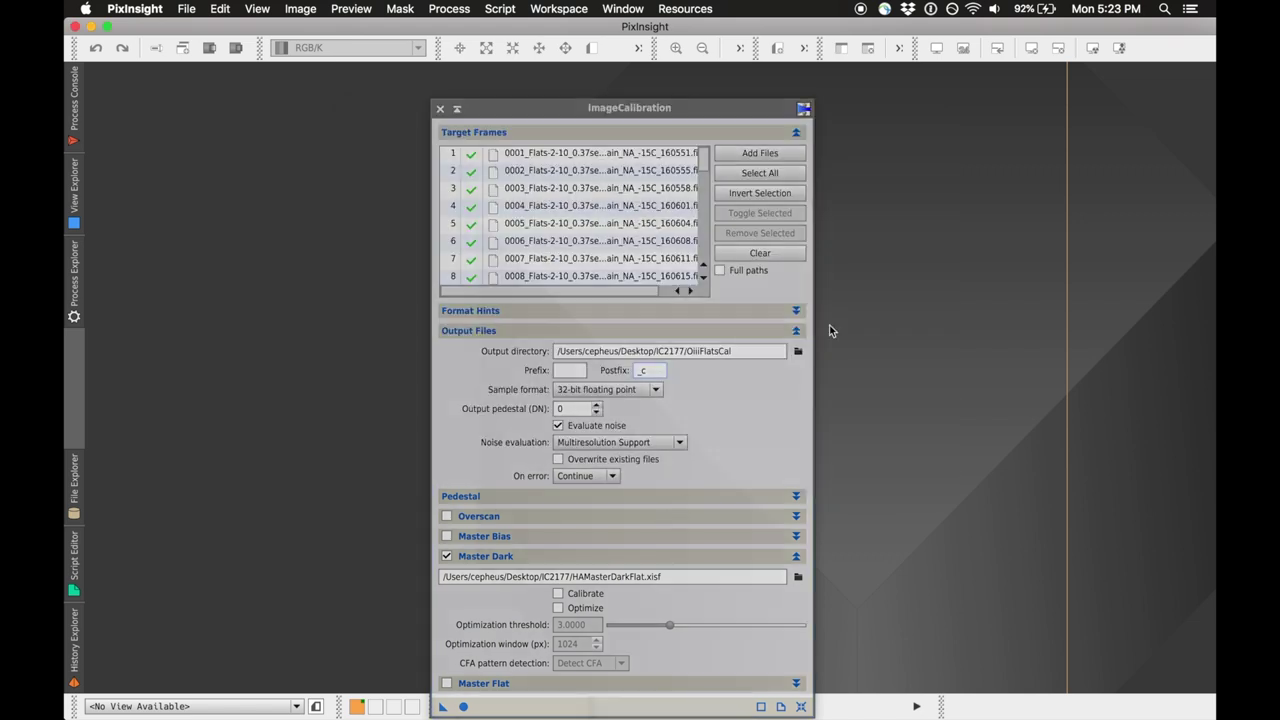
click(796, 331)
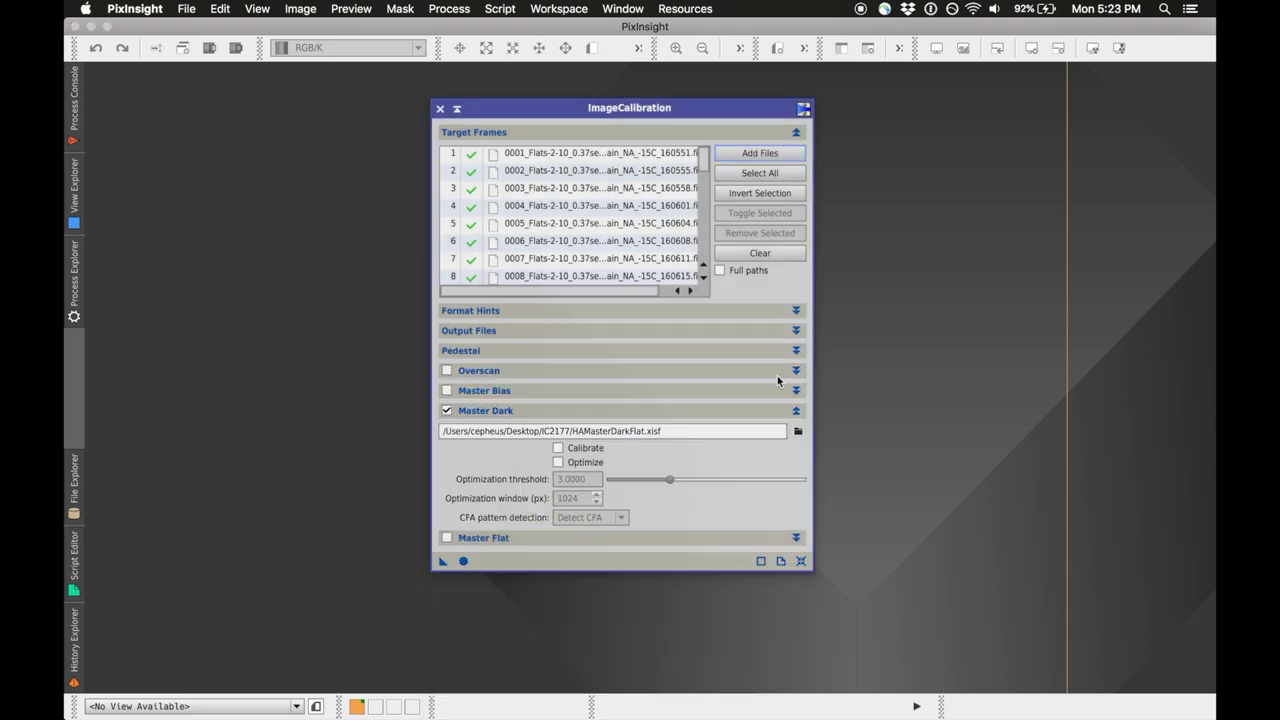
Load OIIIMasterDarkFlat.xisf as the master dark and run the calibration of the OIII flats.
click(797, 431)
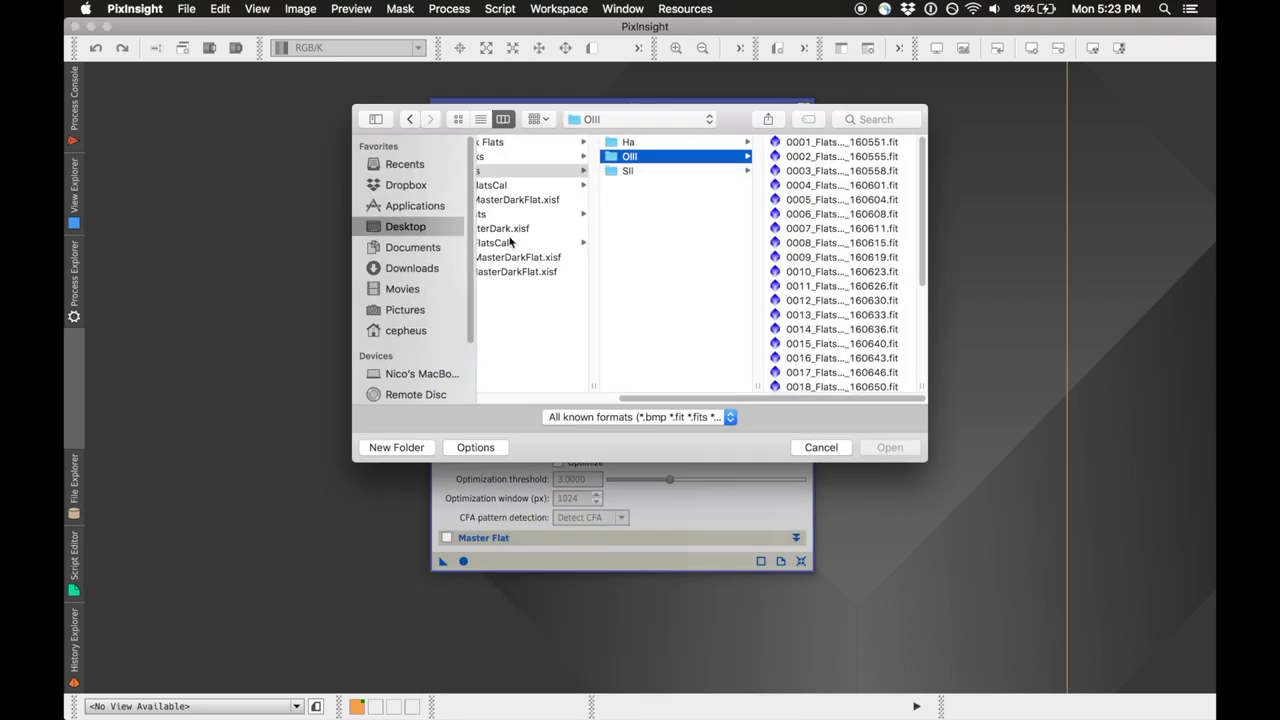
scroll(531, 222, left, 5)
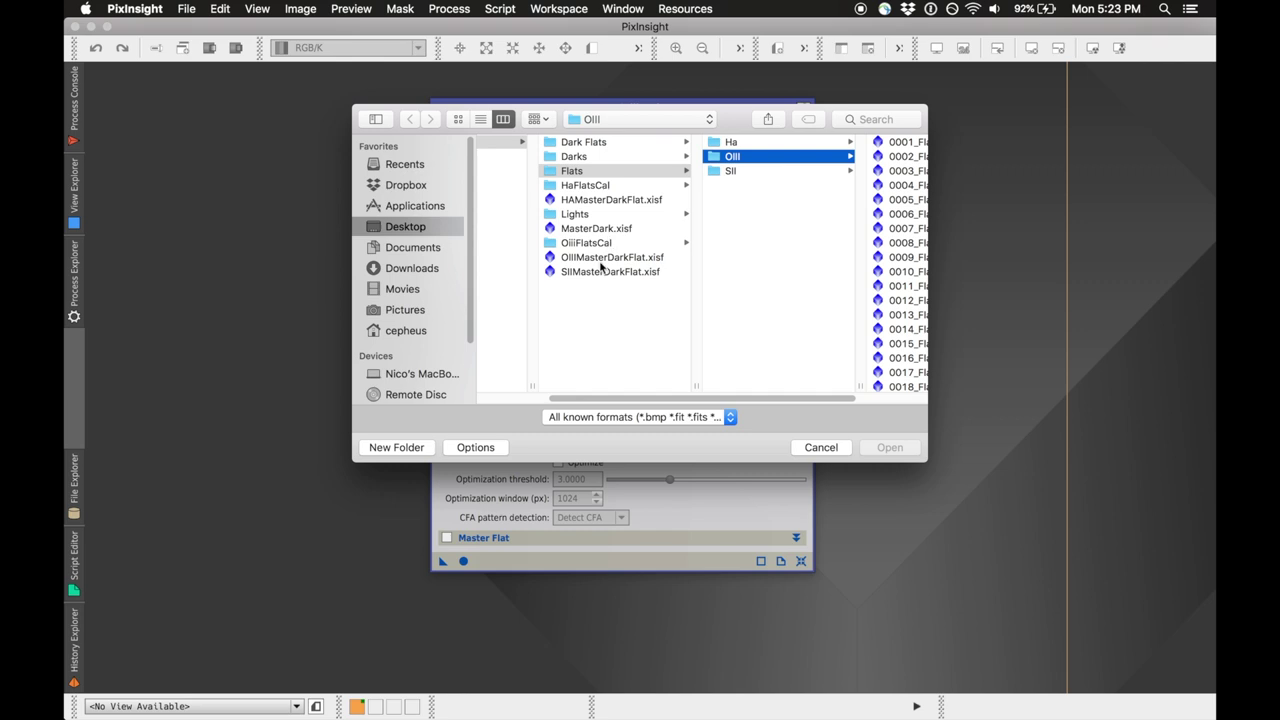
click(601, 259)
key(Return)
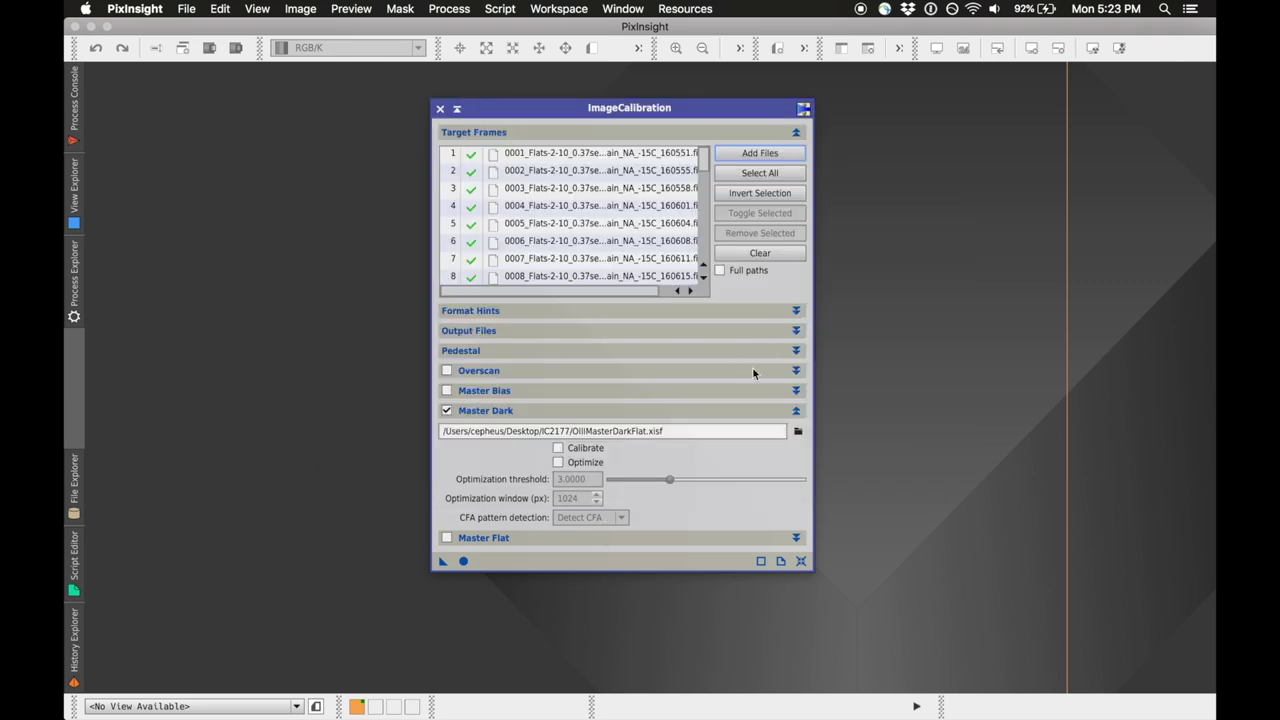
click(465, 562)
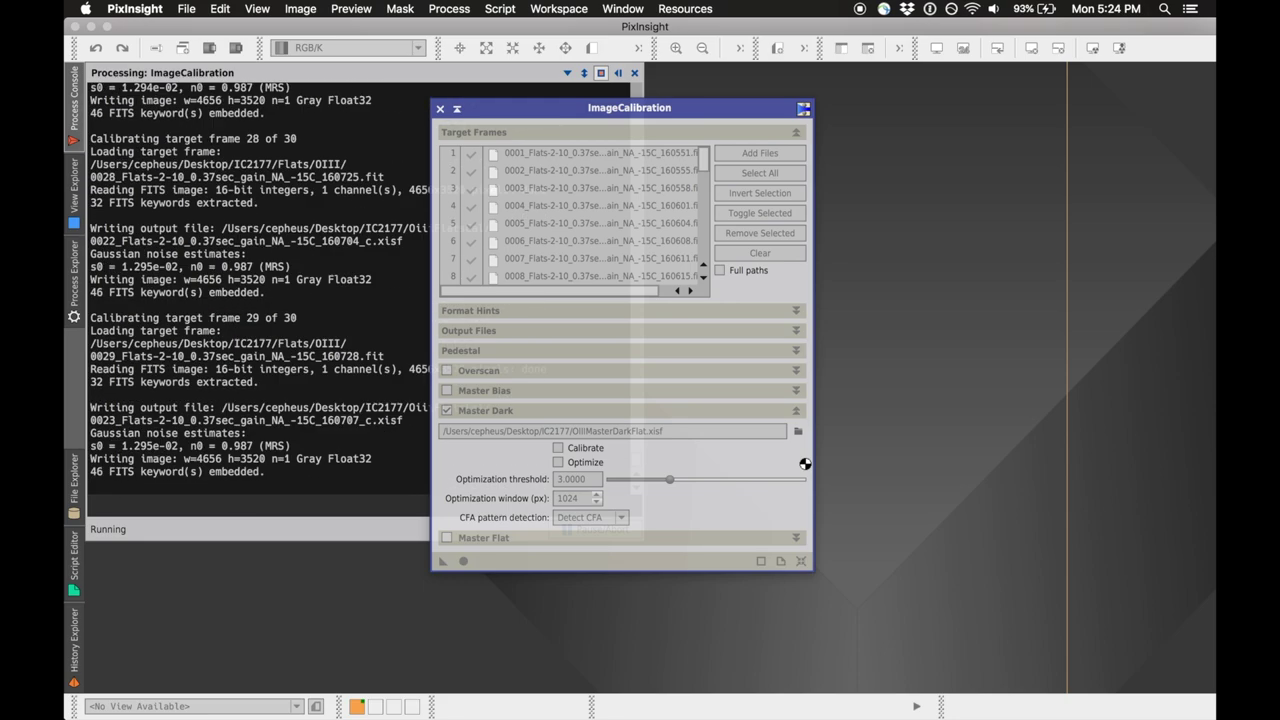
Replace the target frames with flats 0001 to 0030 from the SII subfolder of the Flats folder.
click(762, 253)
click(768, 153)
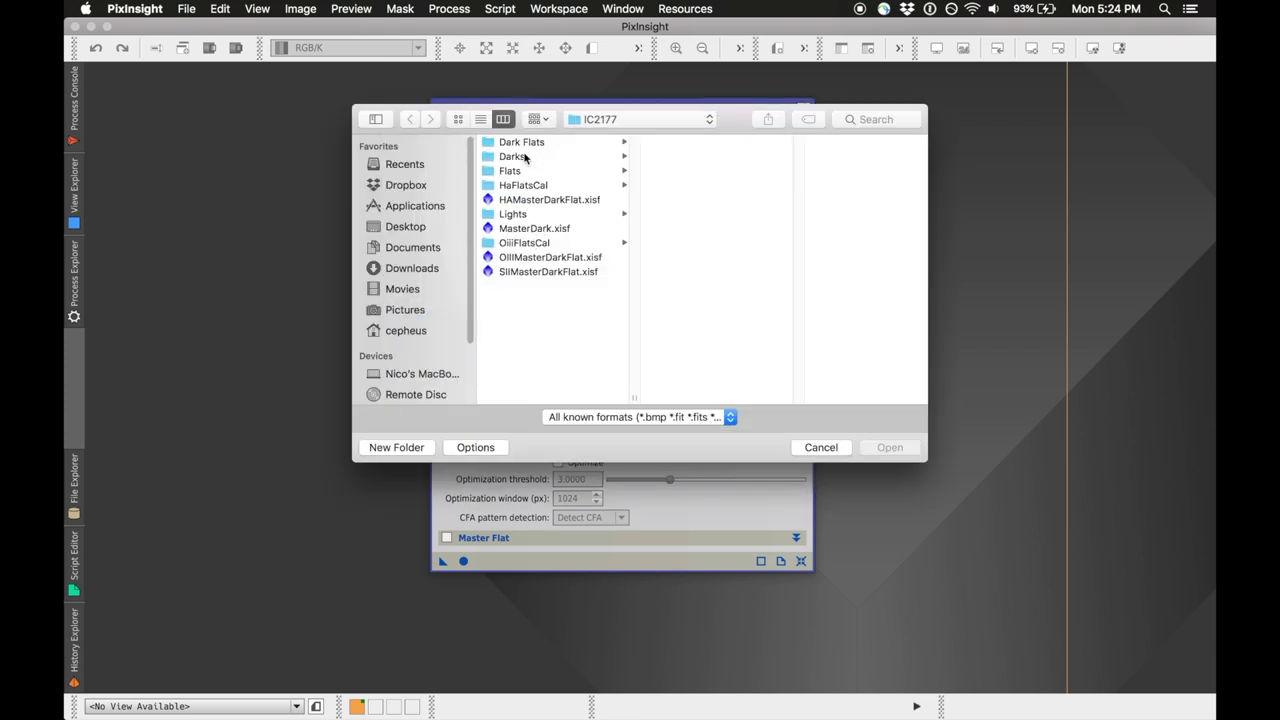
click(529, 171)
click(712, 172)
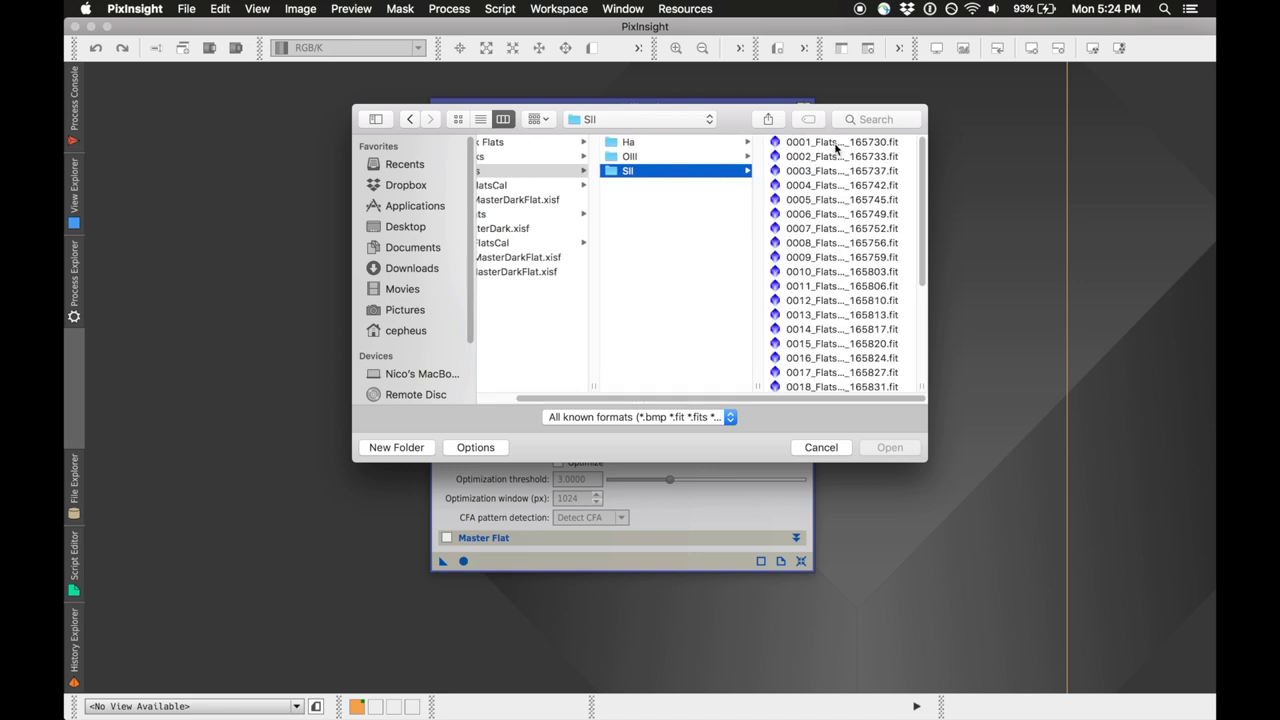
click(838, 143)
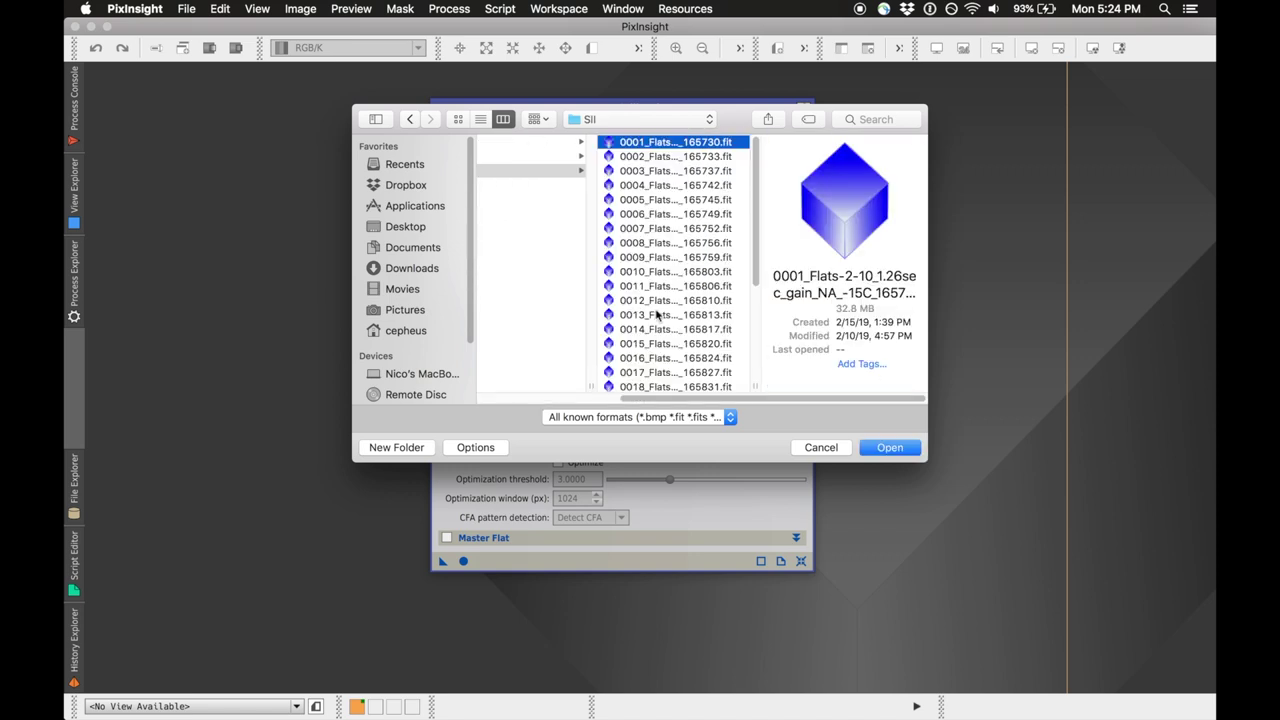
scroll(659, 317, down, 5)
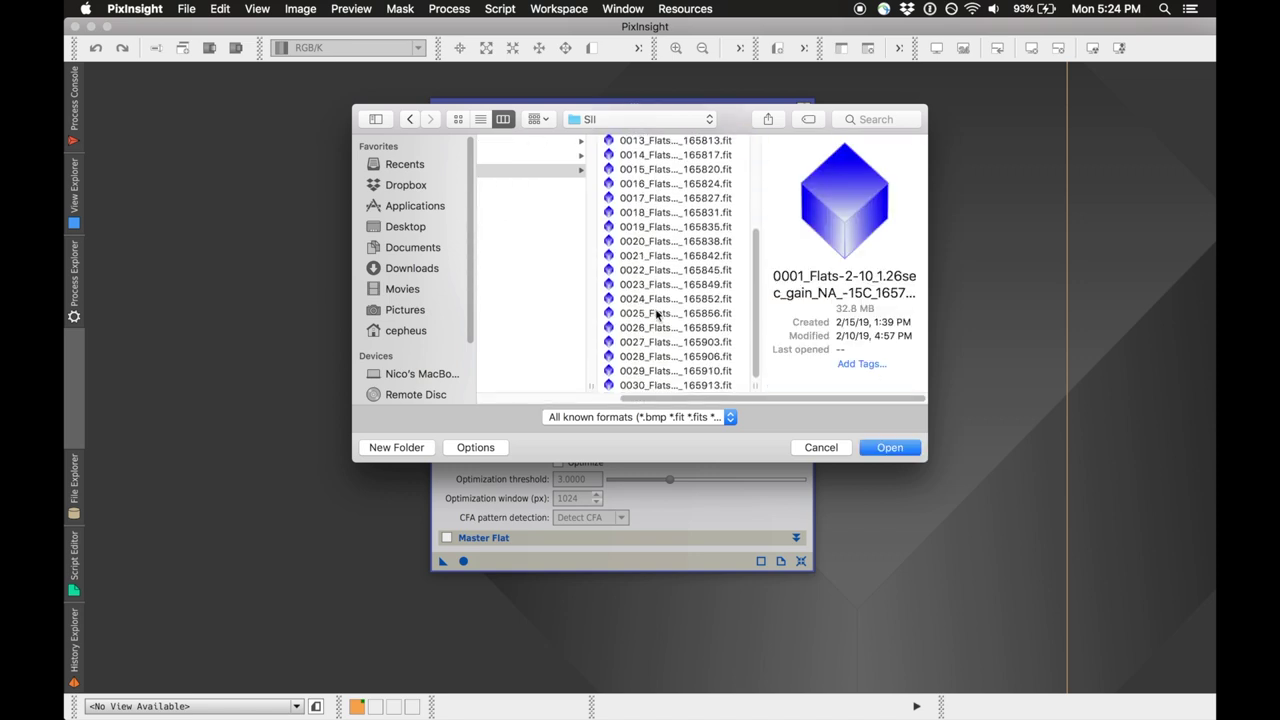
shift+click(673, 385)
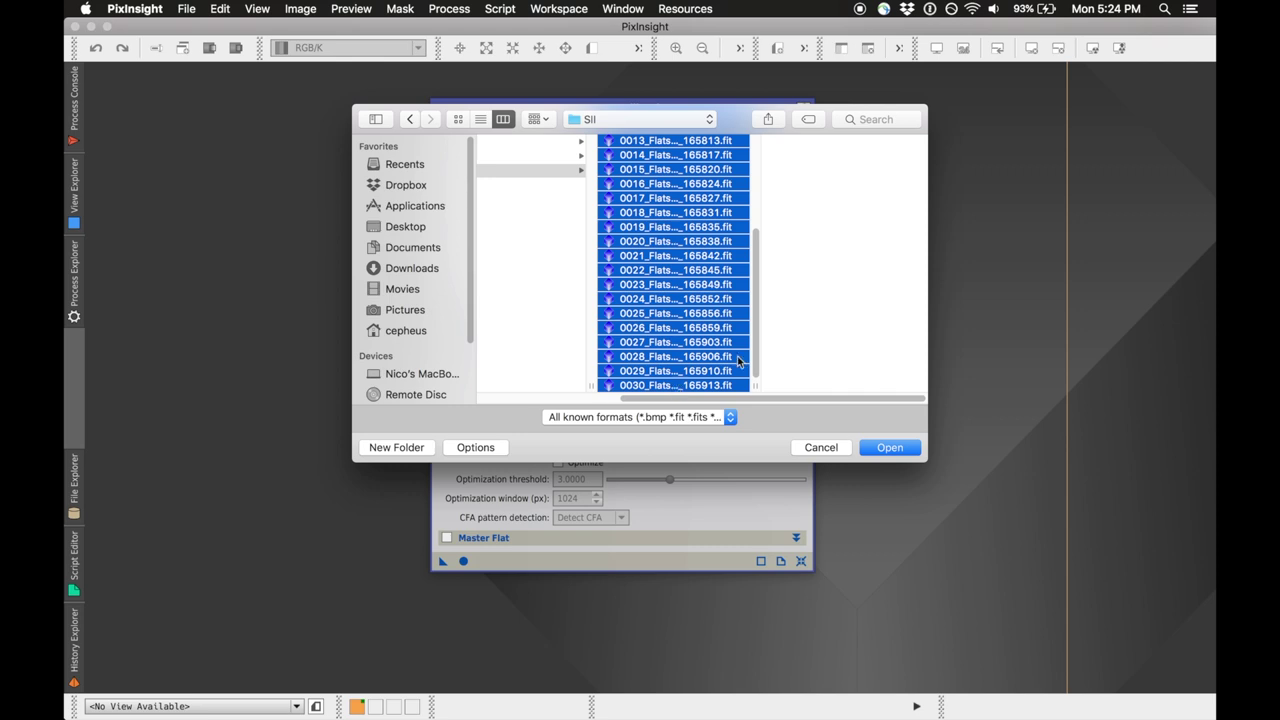
click(889, 447)
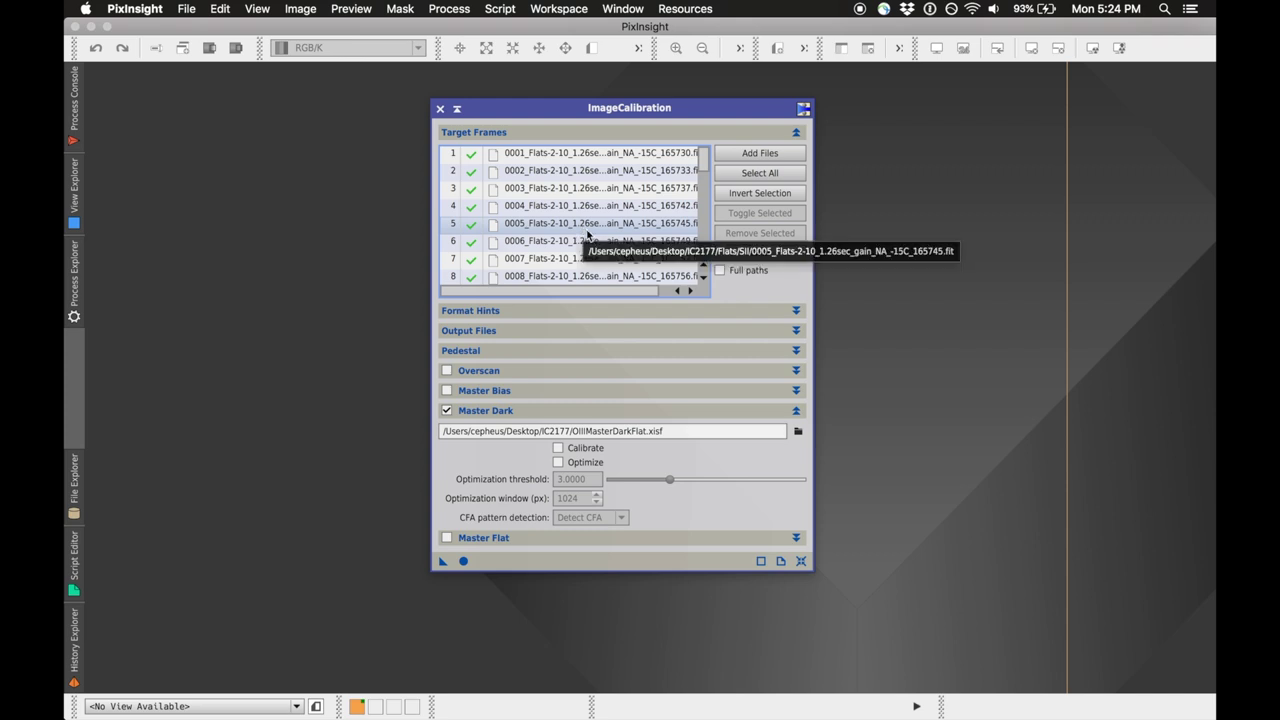
scroll(587, 235, down, 2)
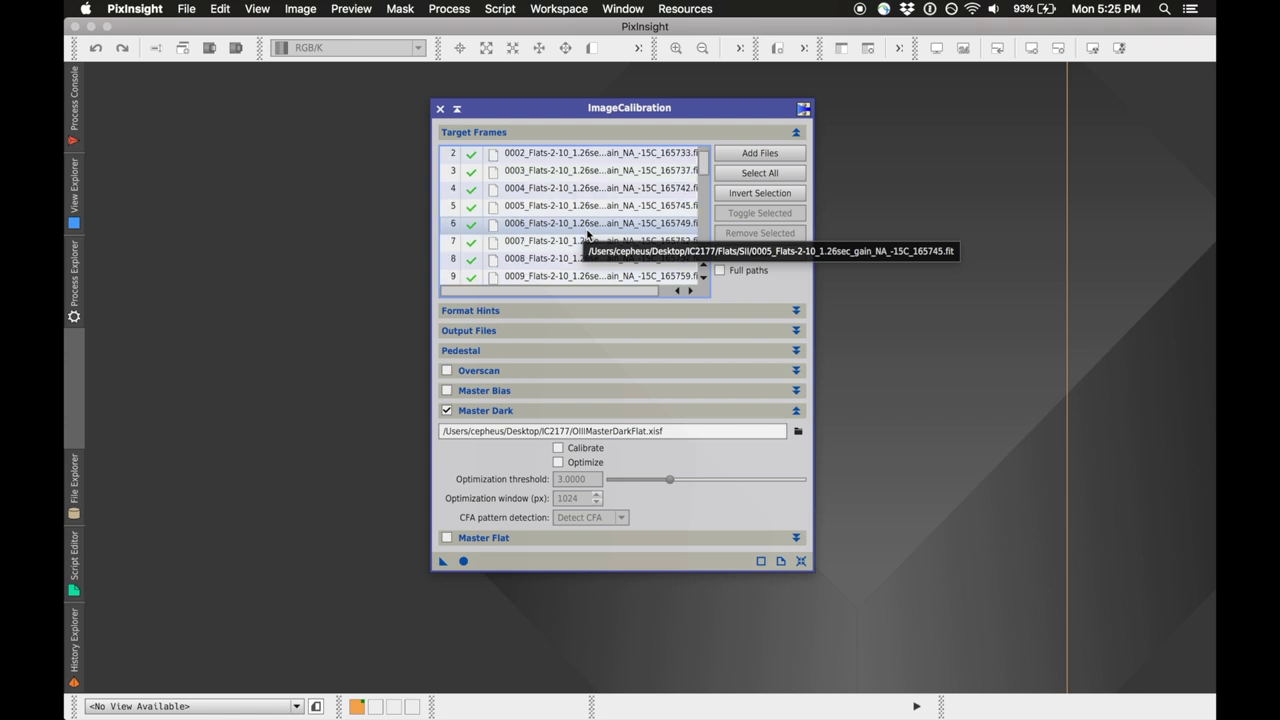
Create a folder named SIIFlatsCal inside the IC2177 folder and set it as the calibration output directory.
scroll(577, 233, right, 1)
scroll(577, 233, down, 5)
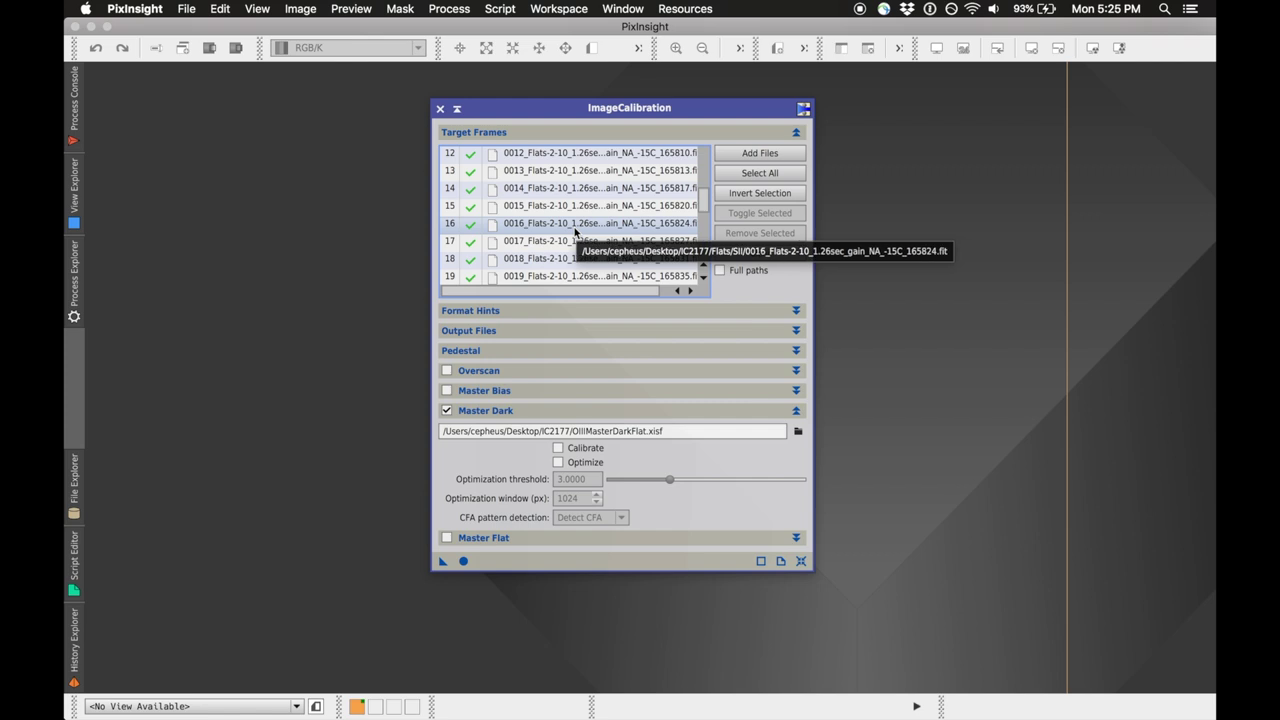
scroll(574, 233, up, 6)
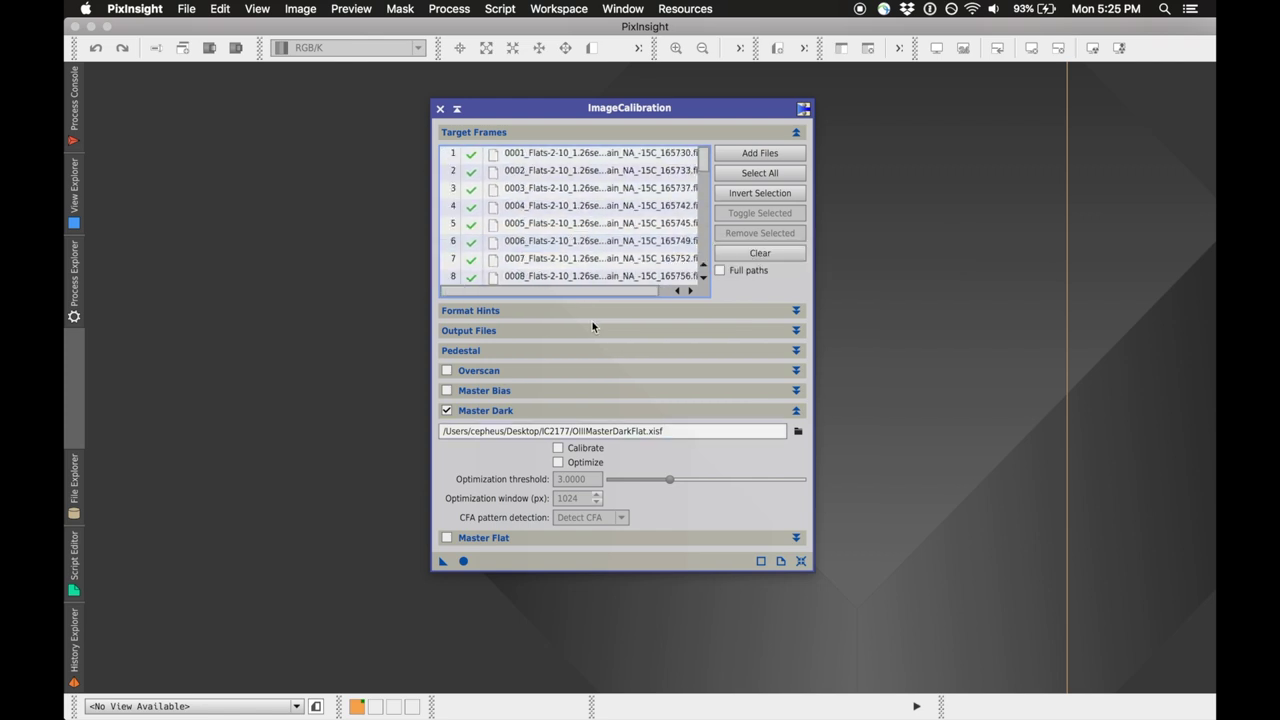
click(504, 339)
click(798, 351)
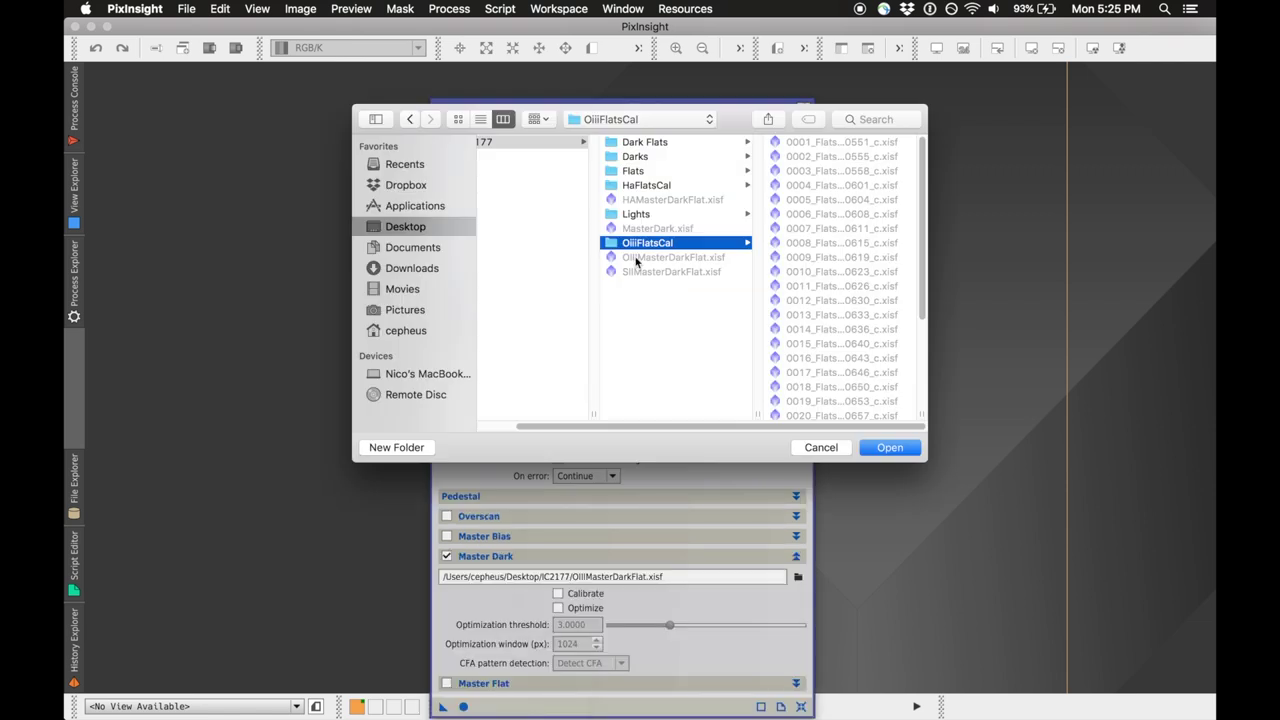
click(527, 150)
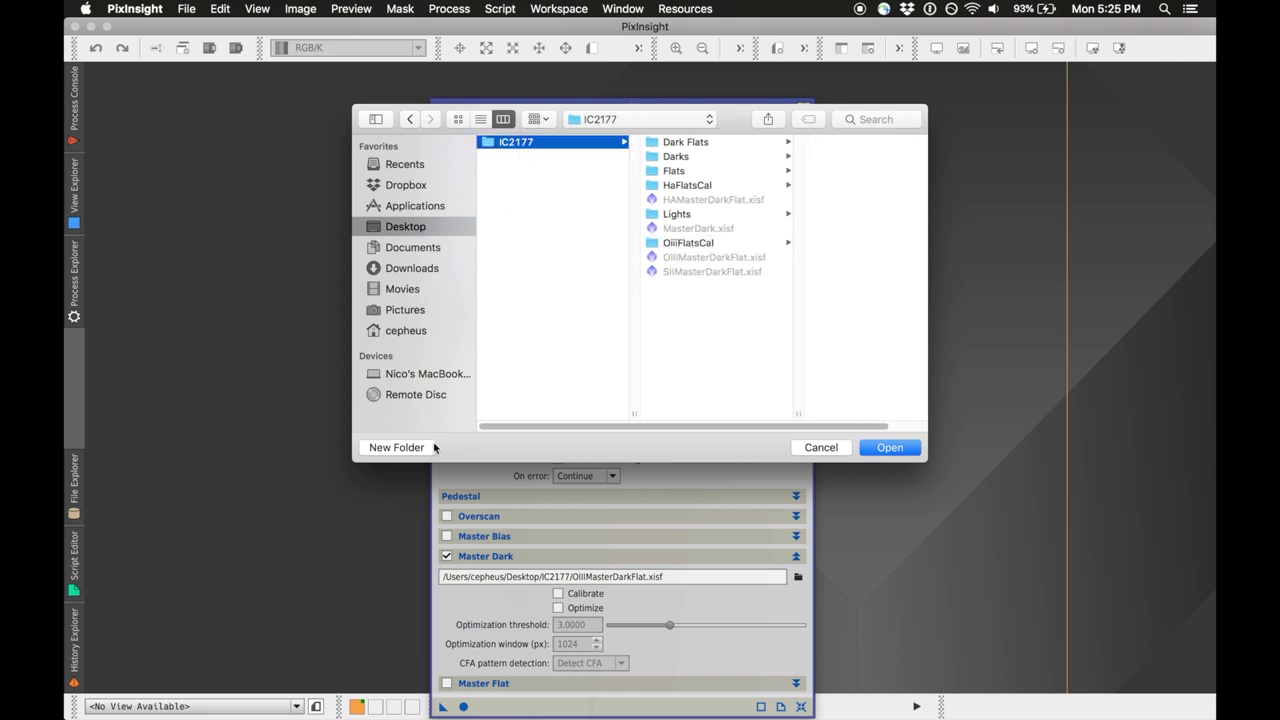
click(405, 449)
text(S)
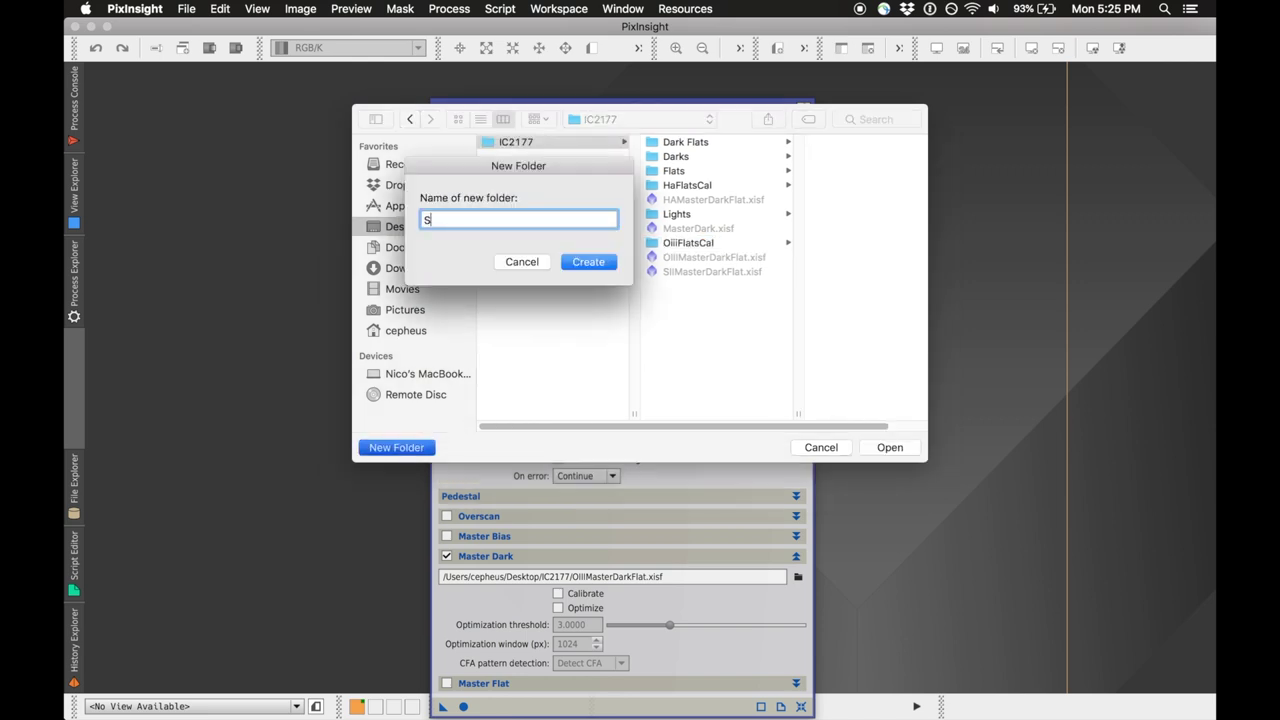
text(IIFlatsCal)
key(Return)
key(Return)
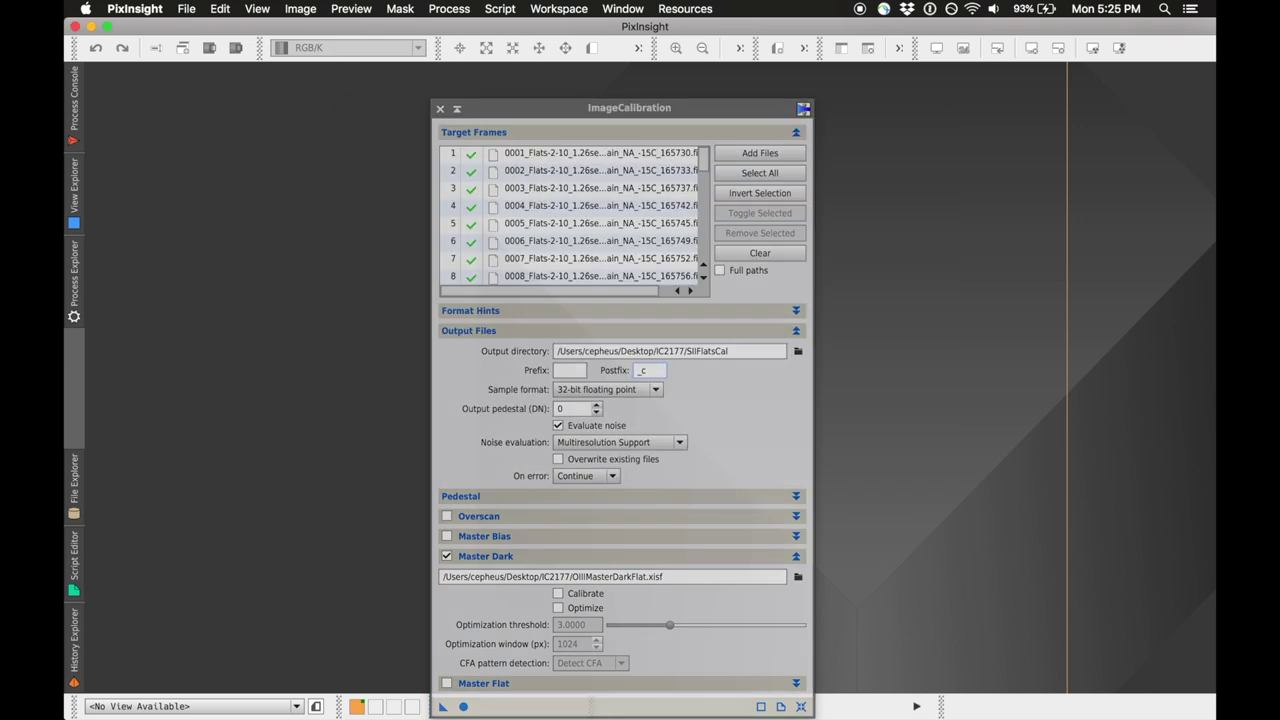
Load SIIMasterDarkFlat.xisf as the master dark and run the calibration of the SII flats.
click(796, 330)
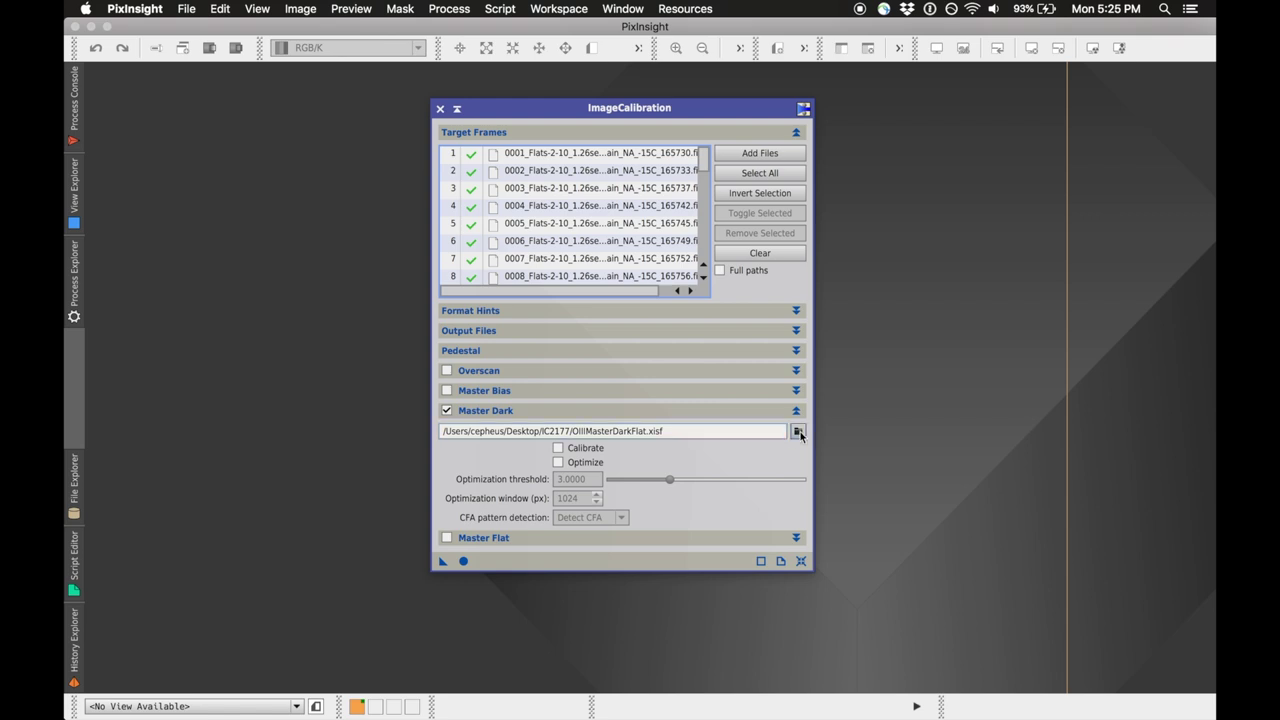
double_click(524, 276)
scroll(540, 280, left, 3)
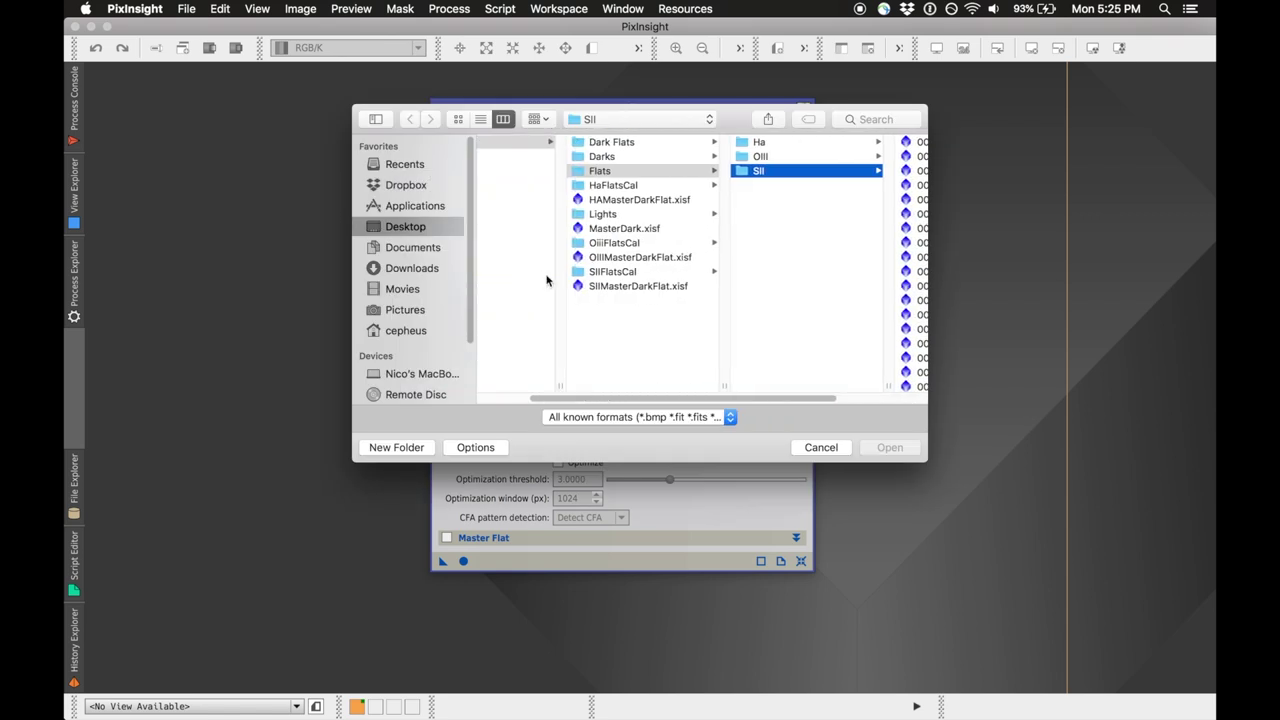
click(636, 287)
click(889, 448)
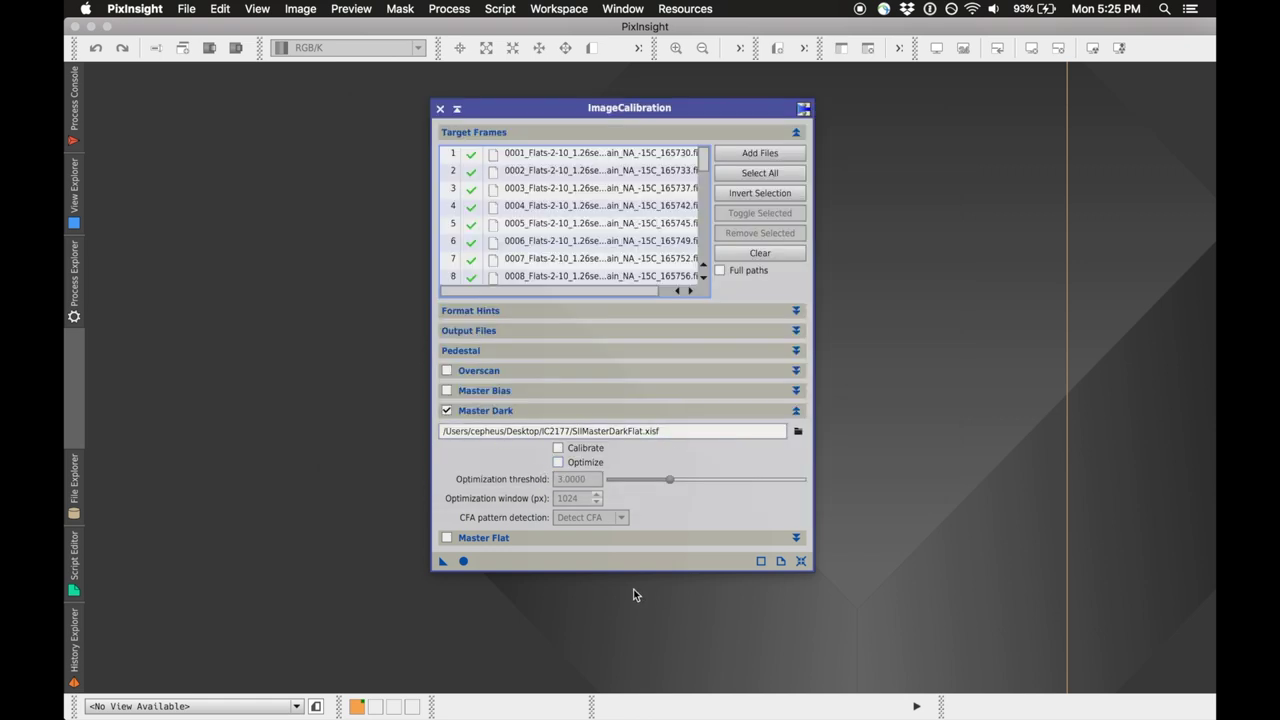
click(464, 562)
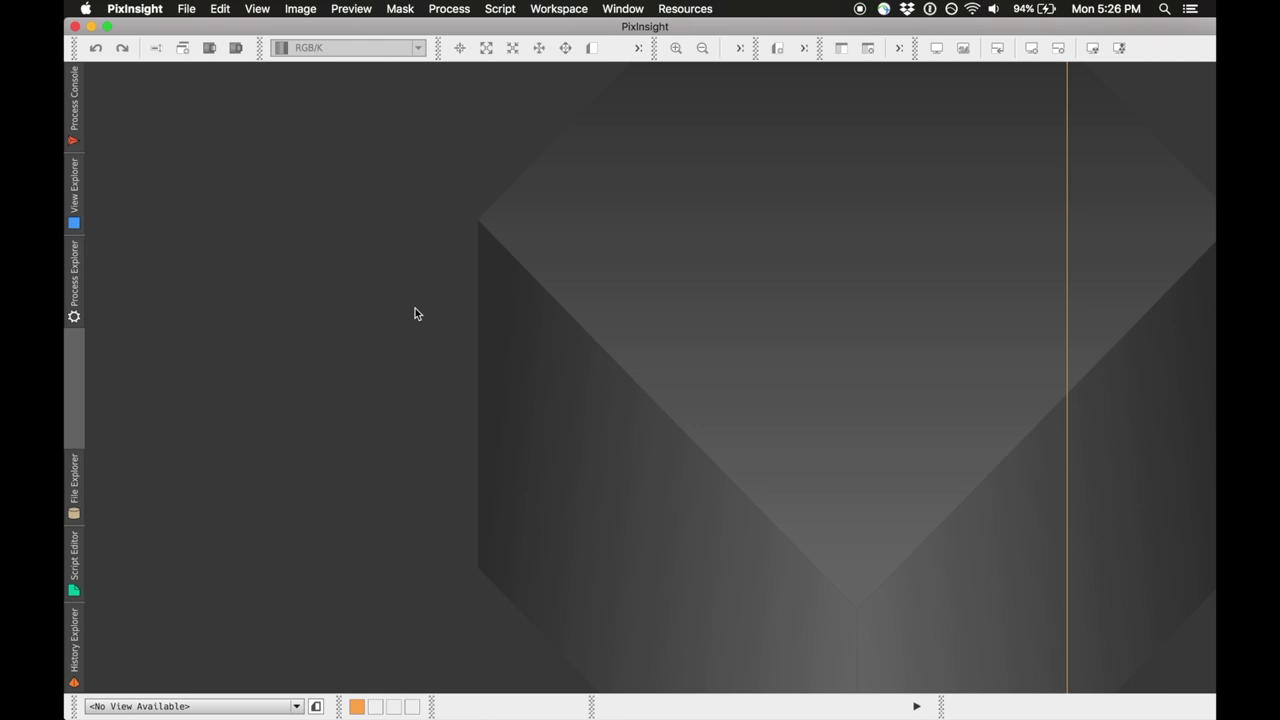
Open the ImageIntegration process and clear its list of input images.
click(449, 9)
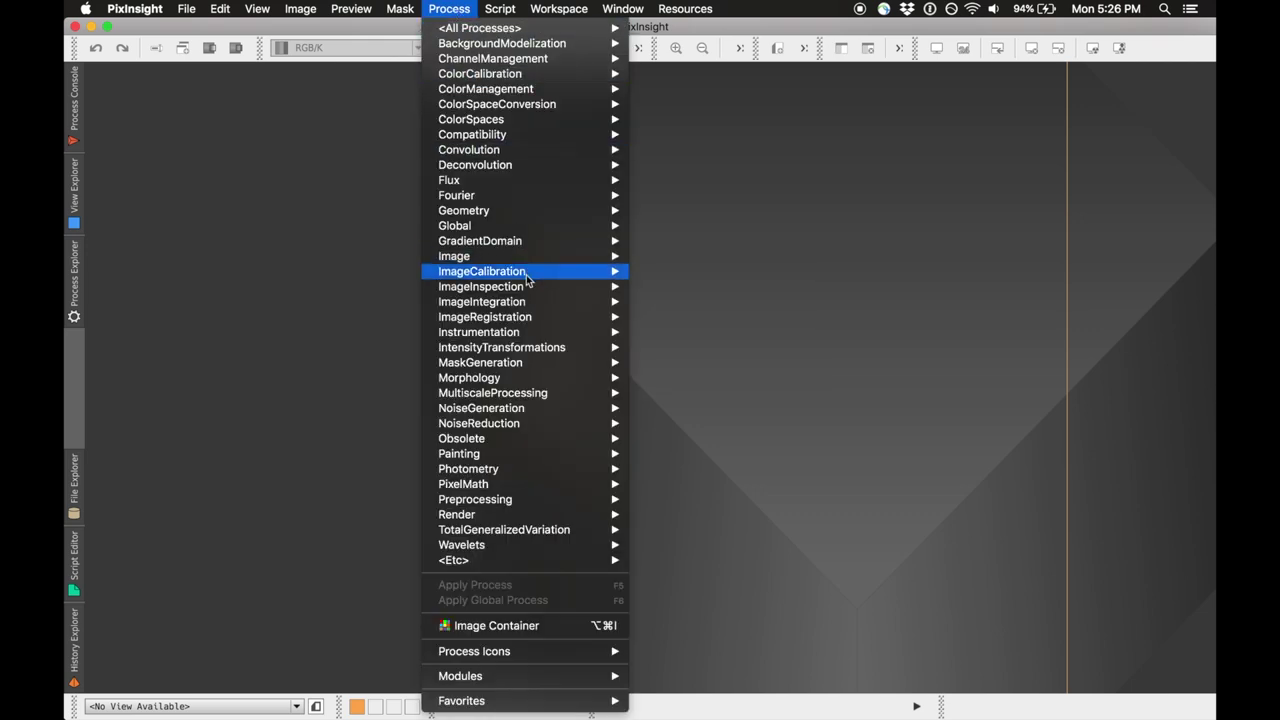
mouse_move(529, 301)
click(704, 352)
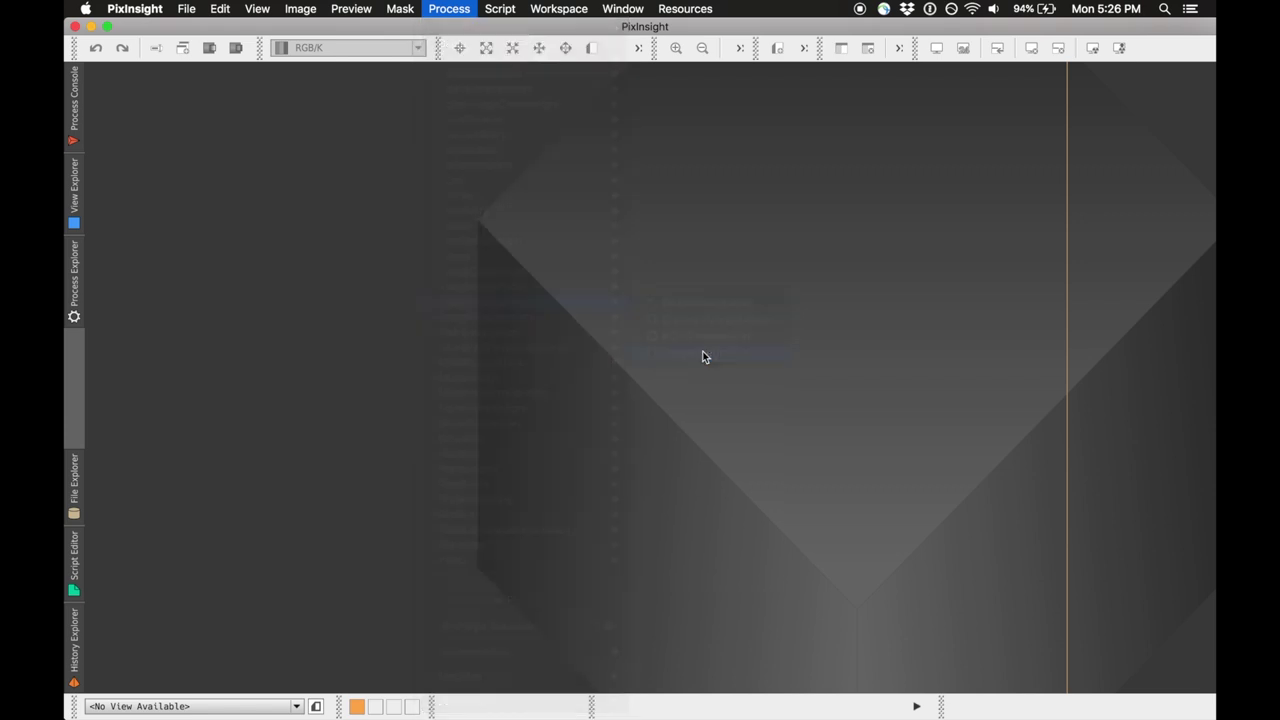
click(1059, 353)
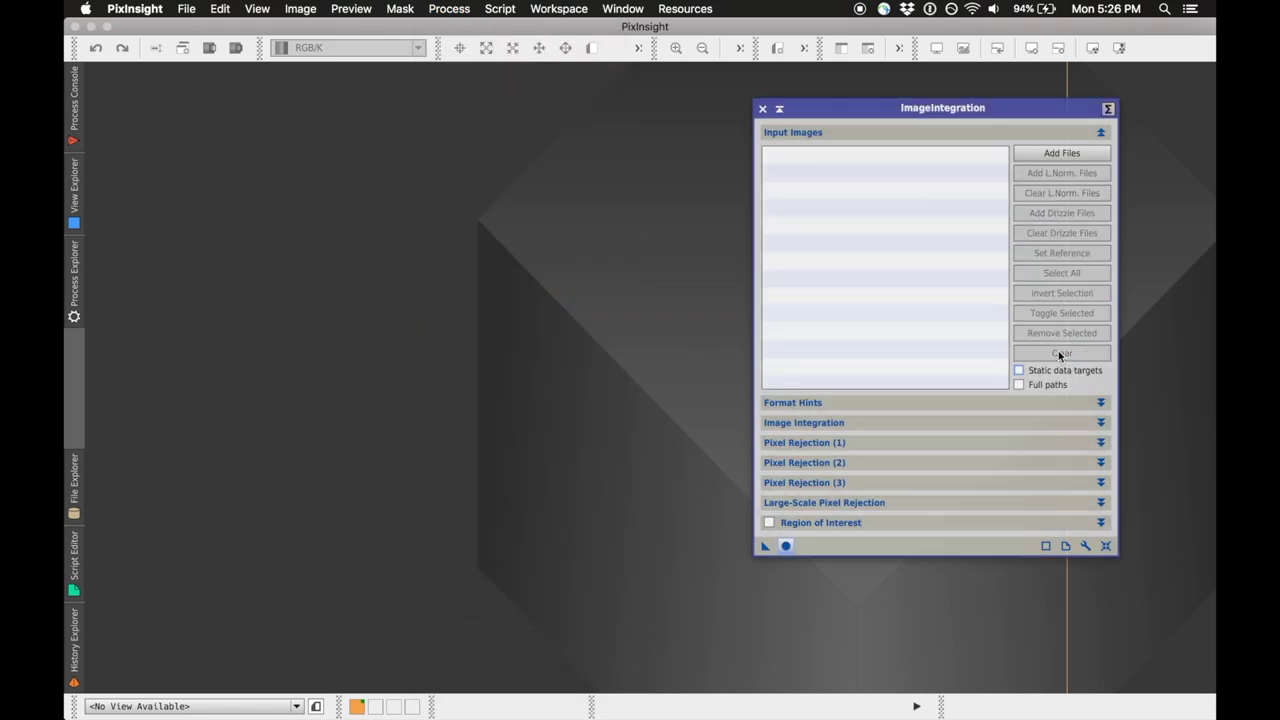
click(1041, 156)
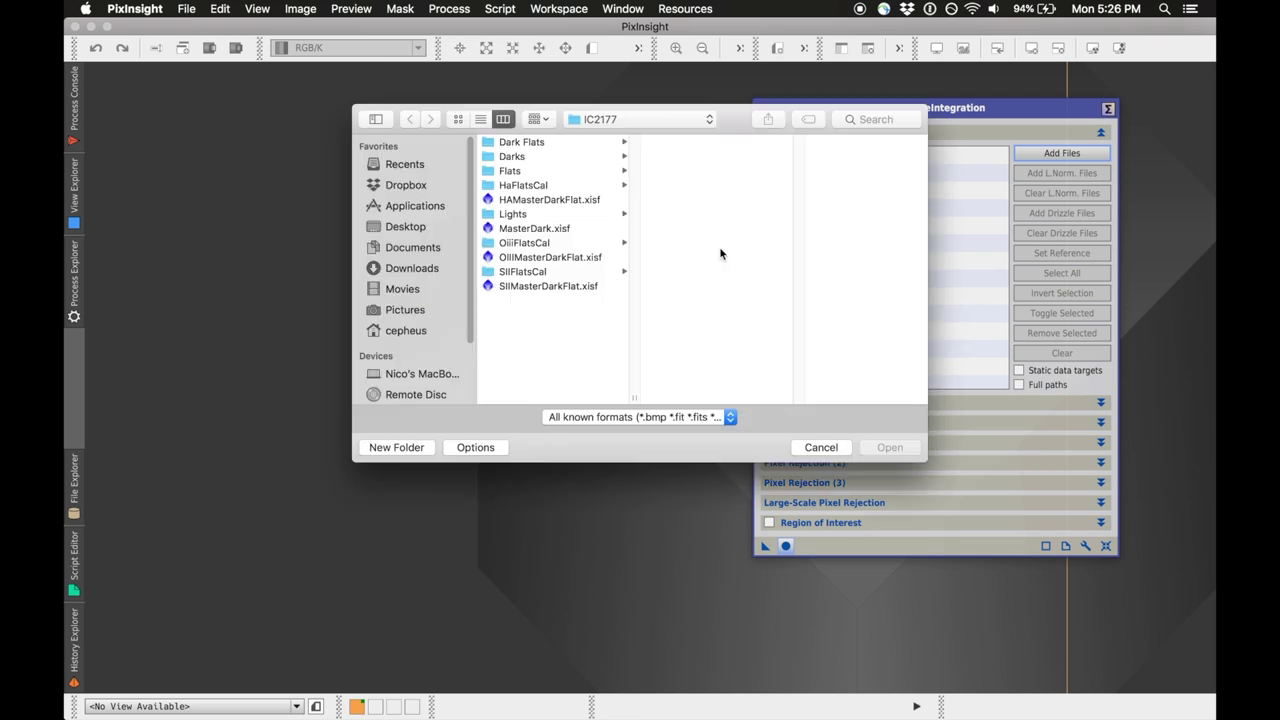
click(539, 186)
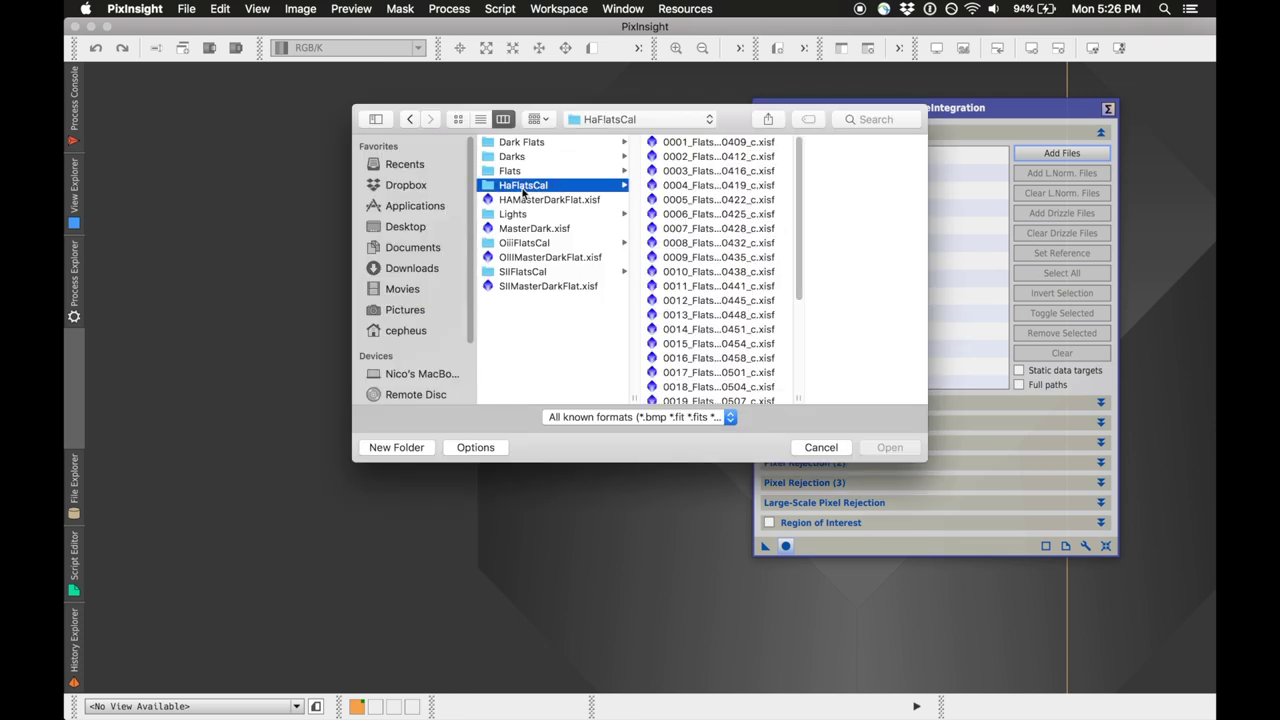
click(690, 142)
scroll(690, 360, down, 5)
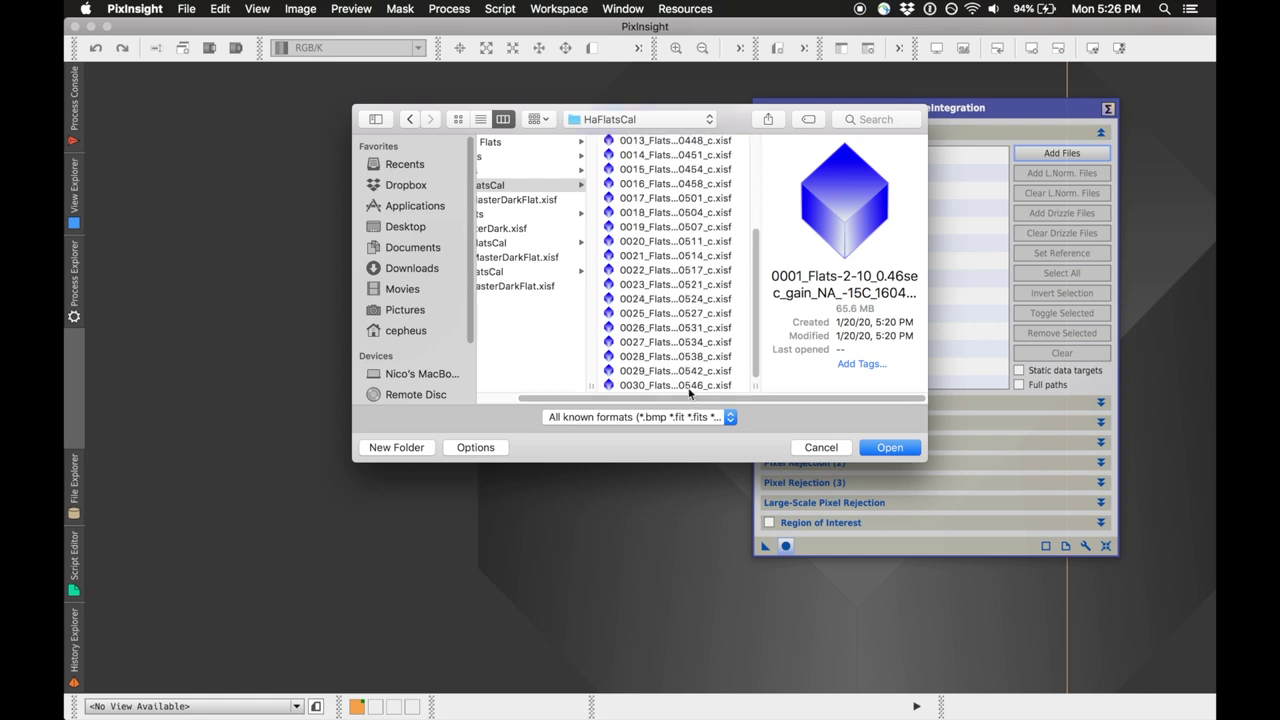
shift+click(690, 385)
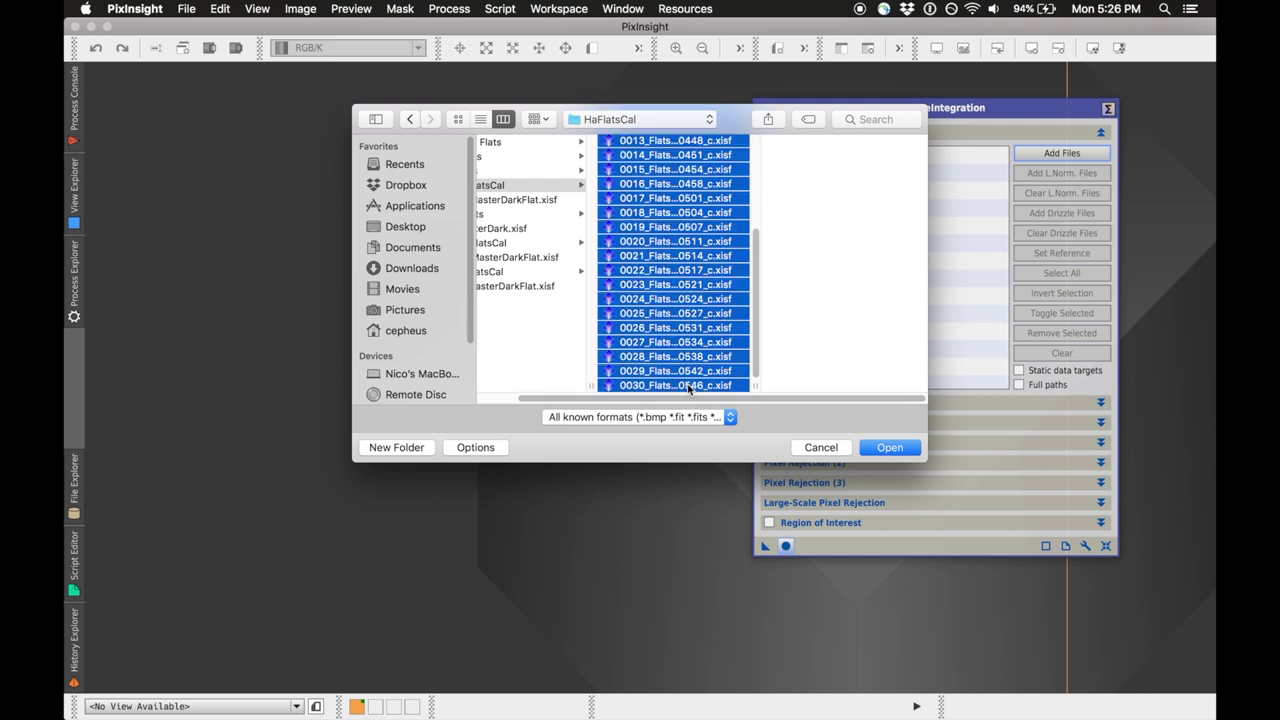
click(889, 448)
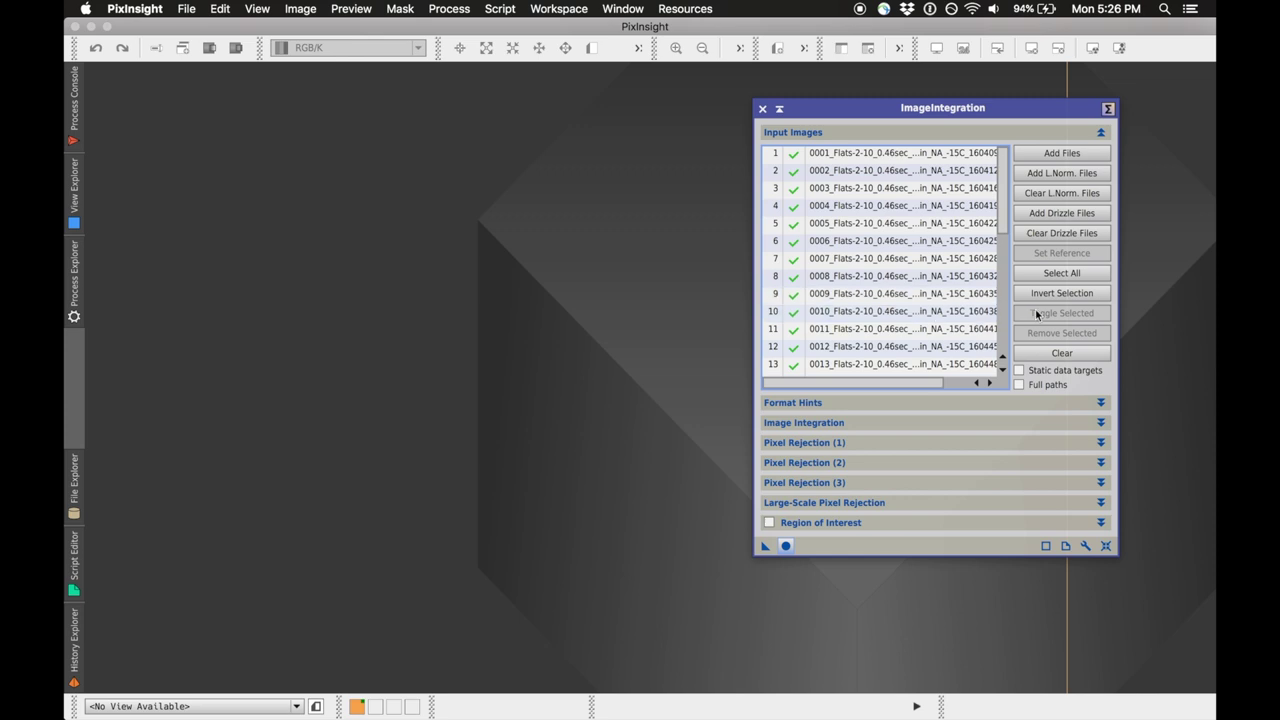
click(1062, 353)
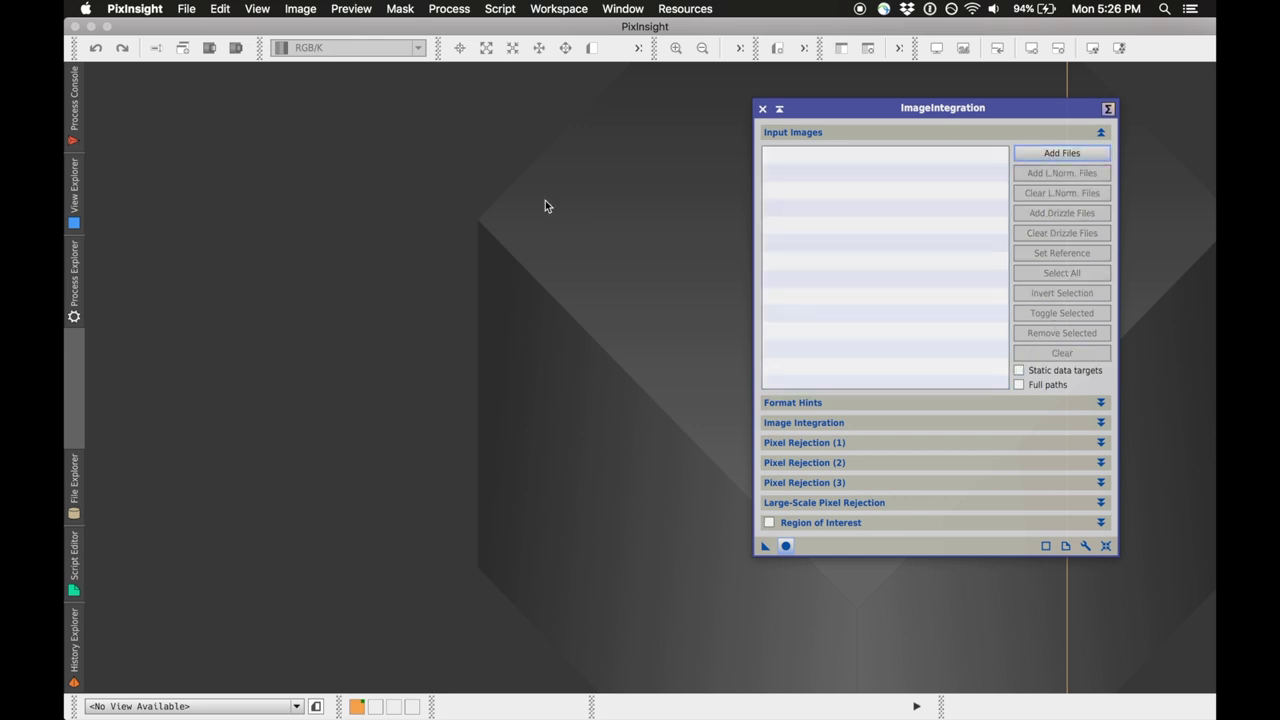
Add calibrated Ha flats 0001 to 0030 from the HaFlatsCal folder as the input images for integration.
click(624, 120)
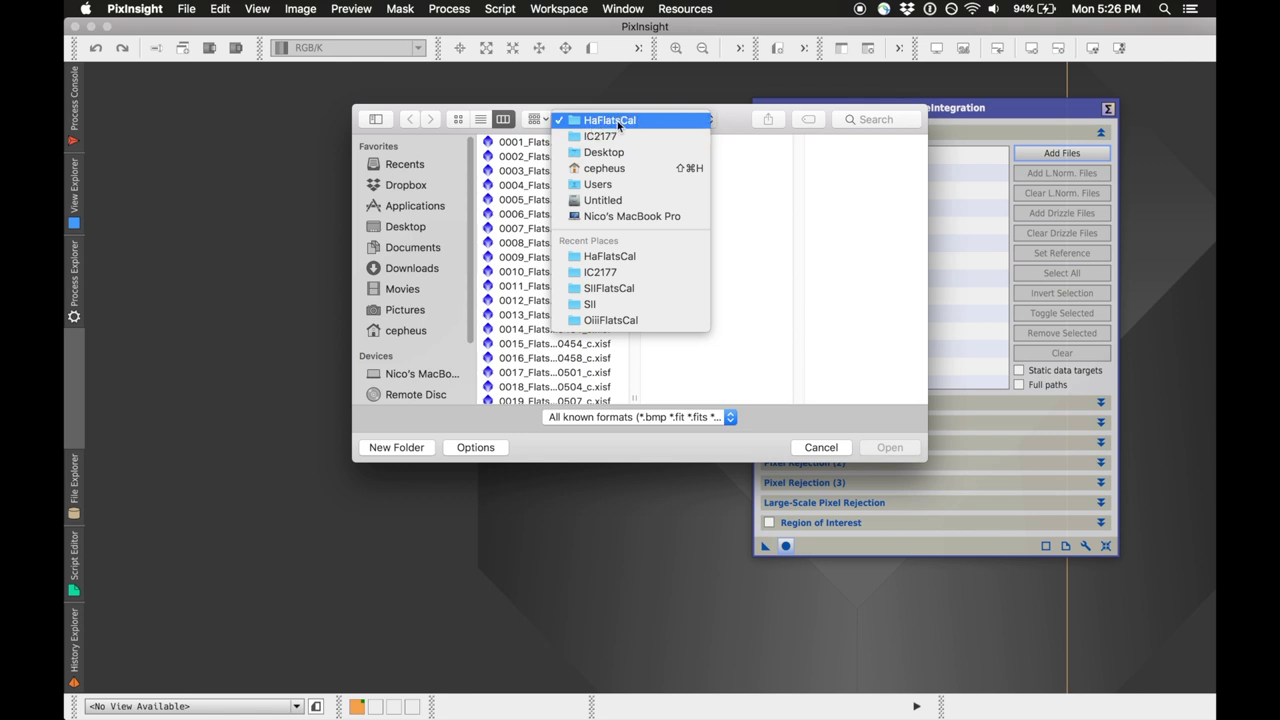
click(618, 121)
click(540, 143)
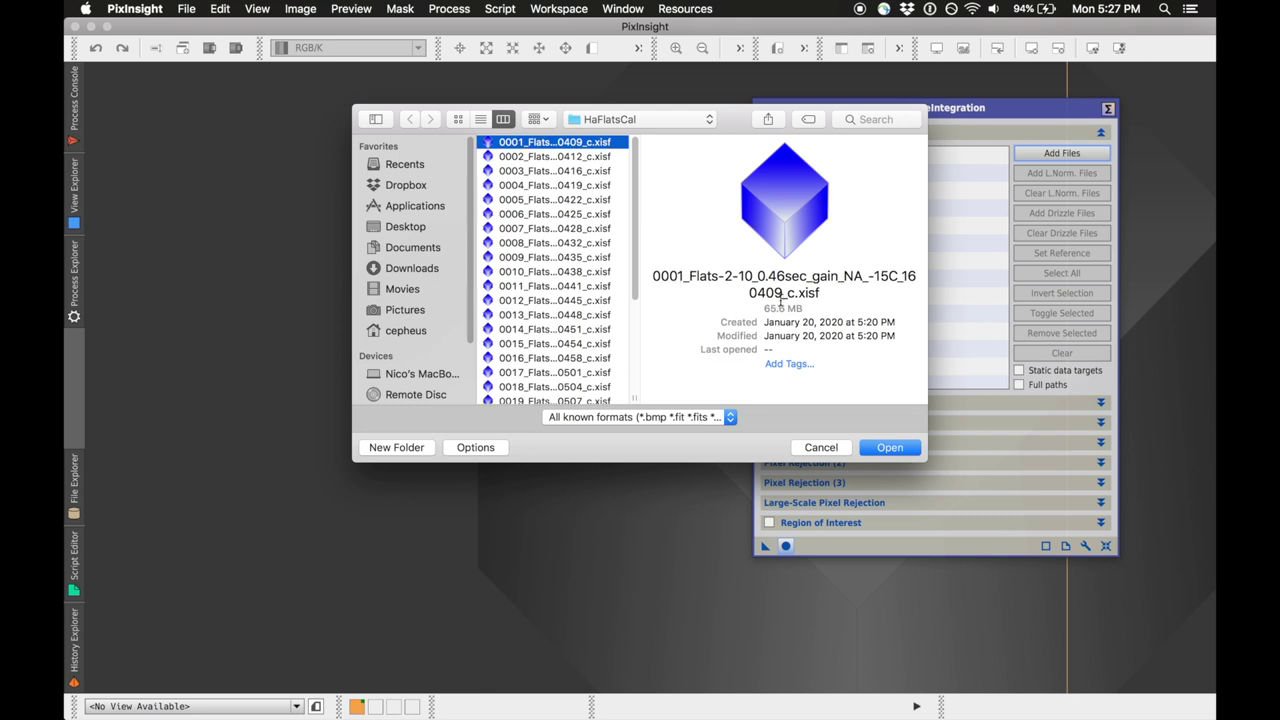
scroll(572, 338, down, 5)
scroll(572, 350, down, 3)
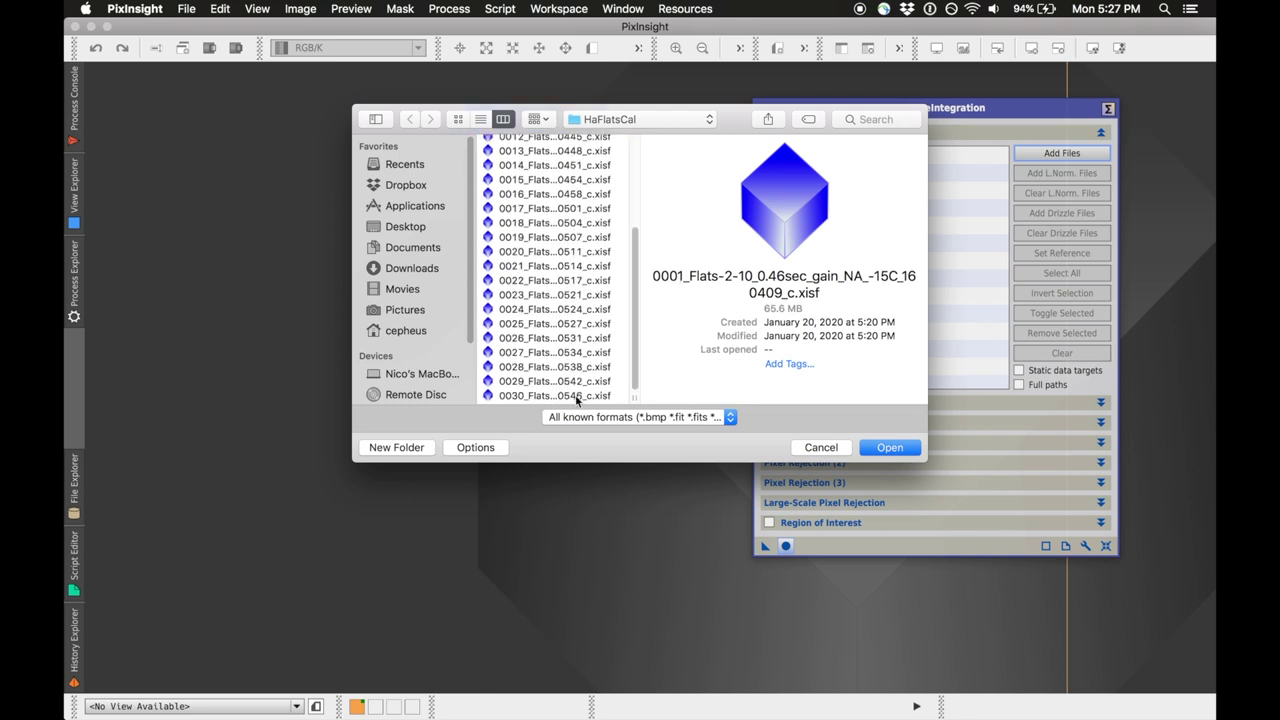
shift+click(577, 397)
click(889, 448)
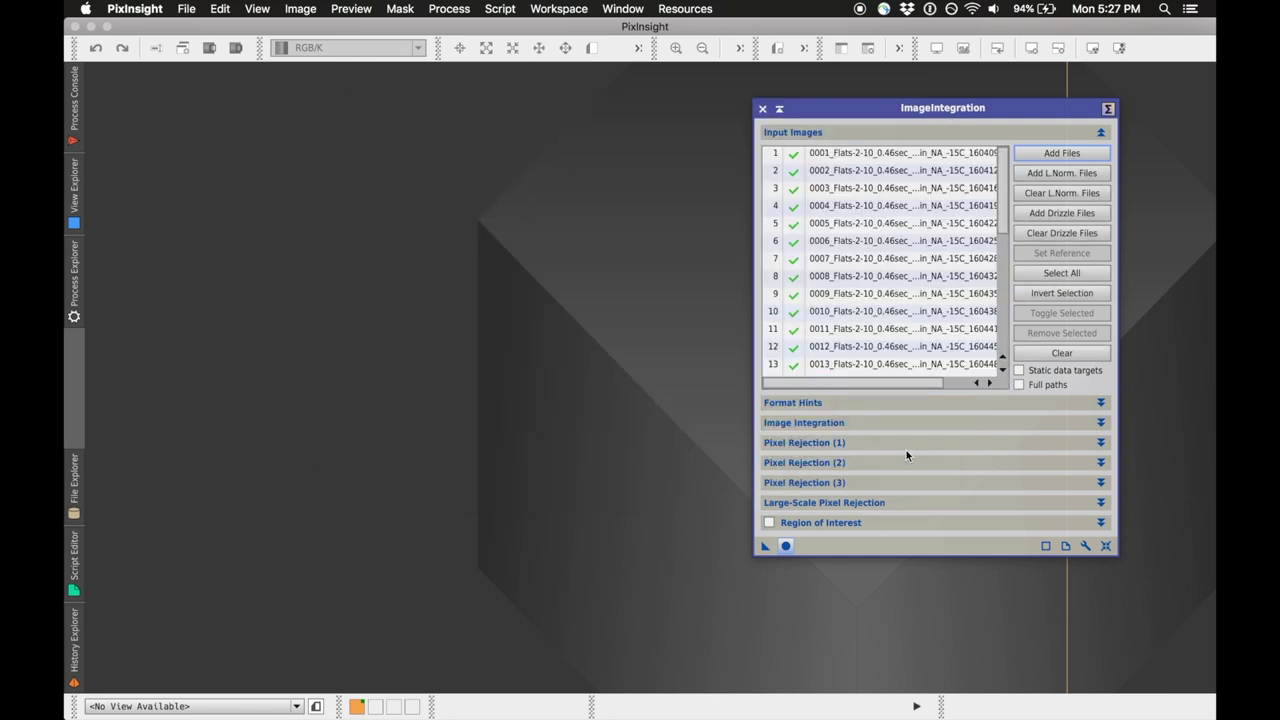
scroll(921, 172, down, 5)
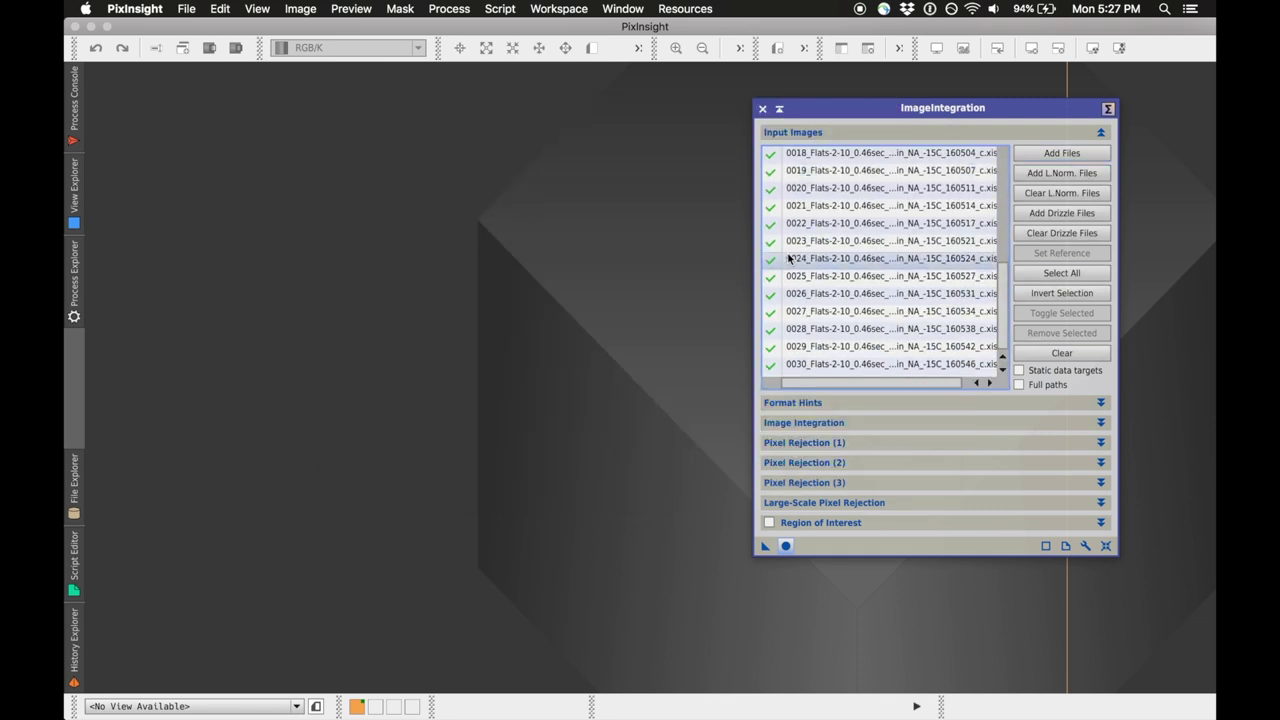
scroll(921, 172, left, 1)
scroll(921, 172, up, 5)
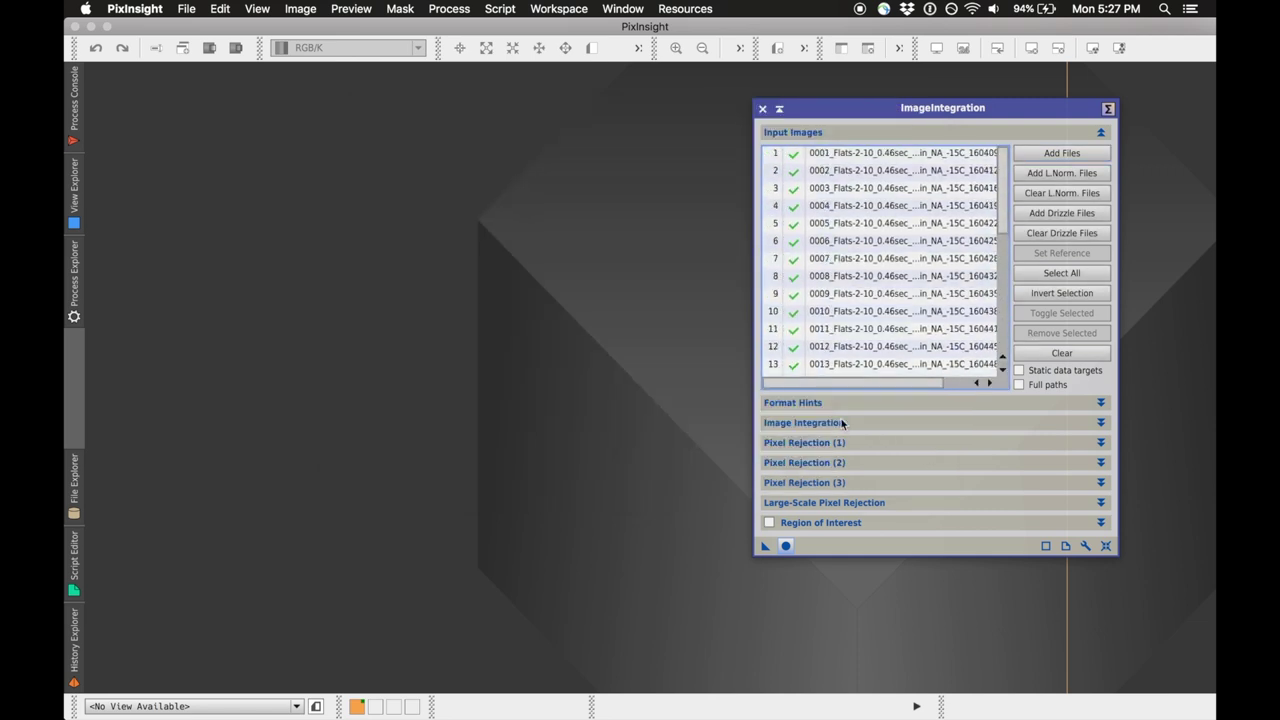
Set the image integration normalization to Multiplicative, keep weights at Don't care (all weights = 1), and enable Evaluate noise.
click(842, 423)
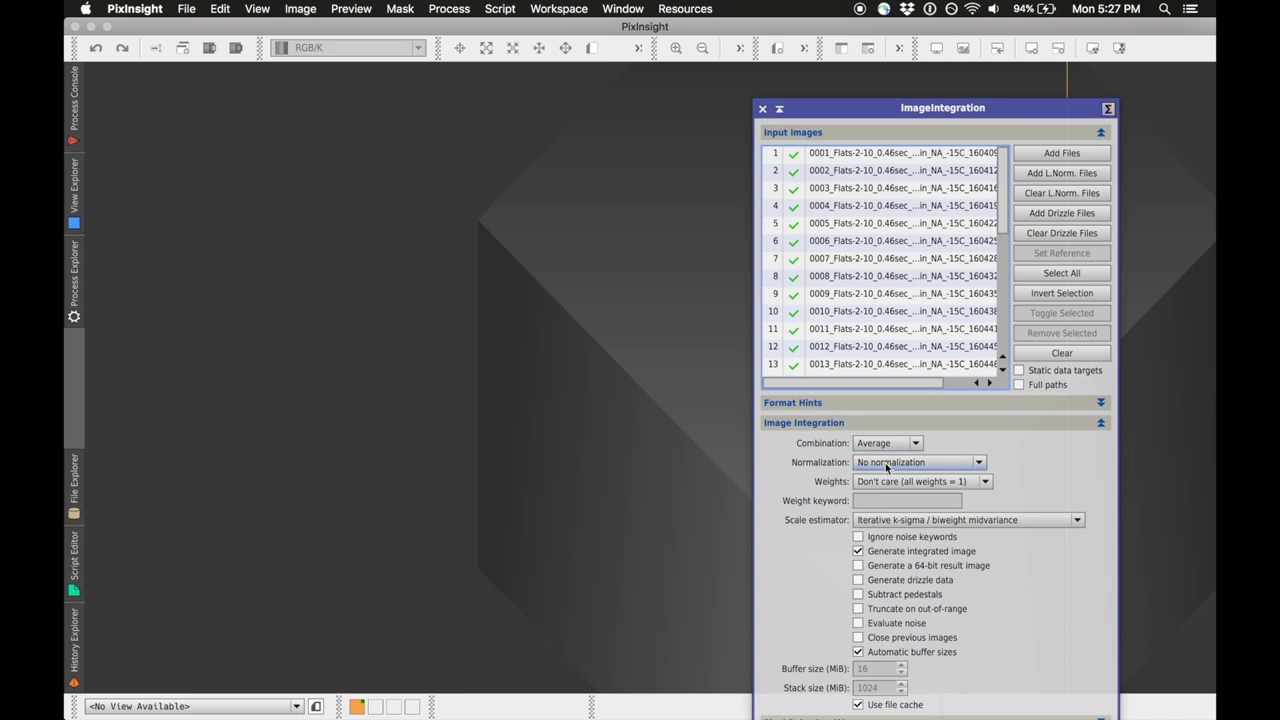
click(886, 465)
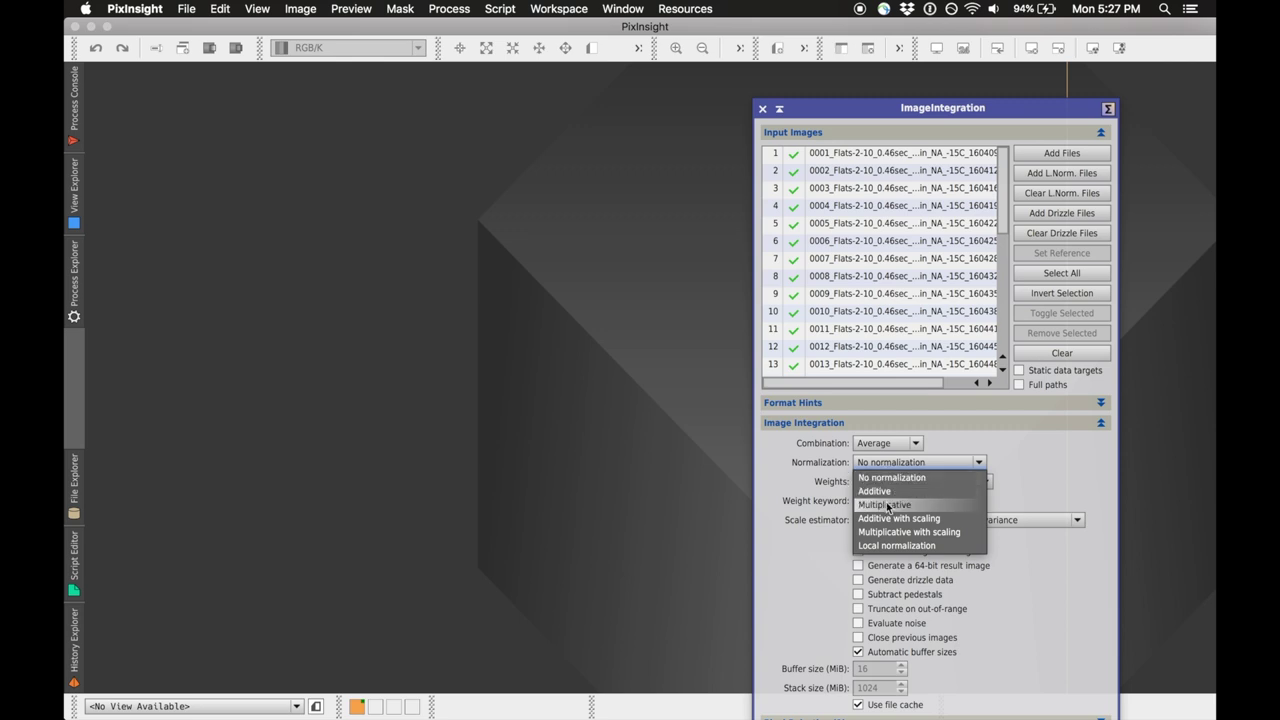
click(886, 505)
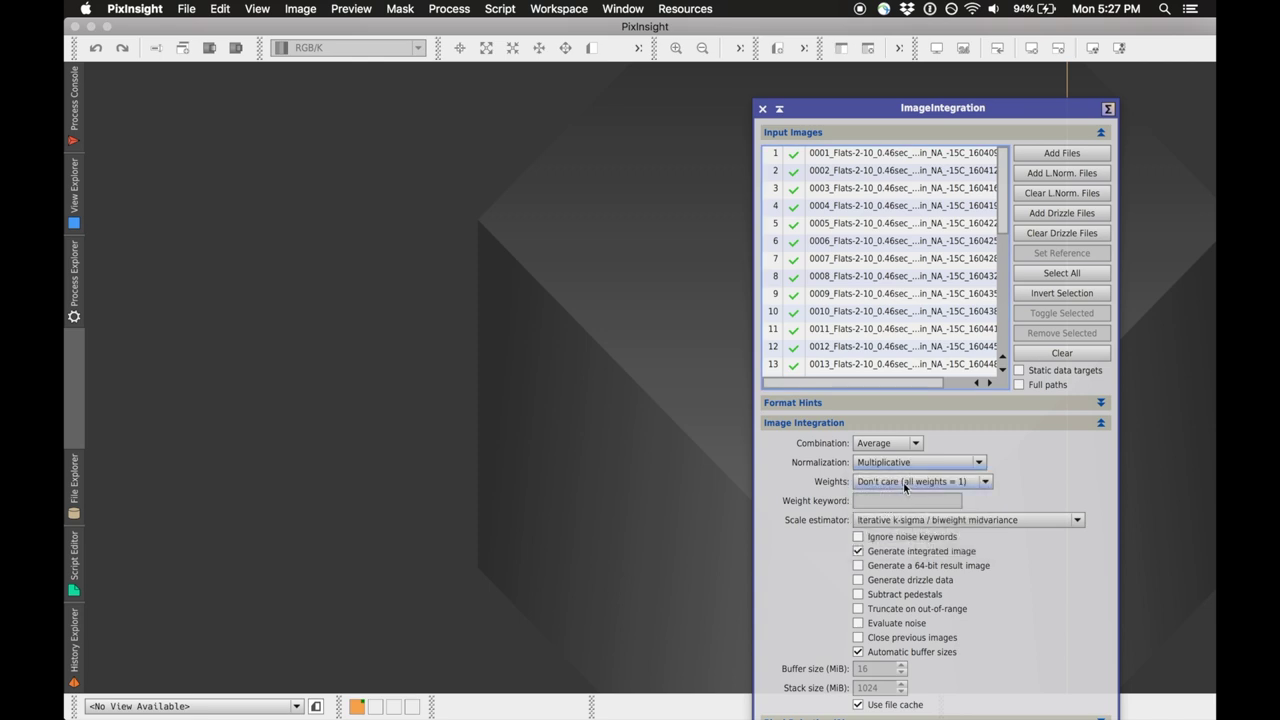
click(903, 482)
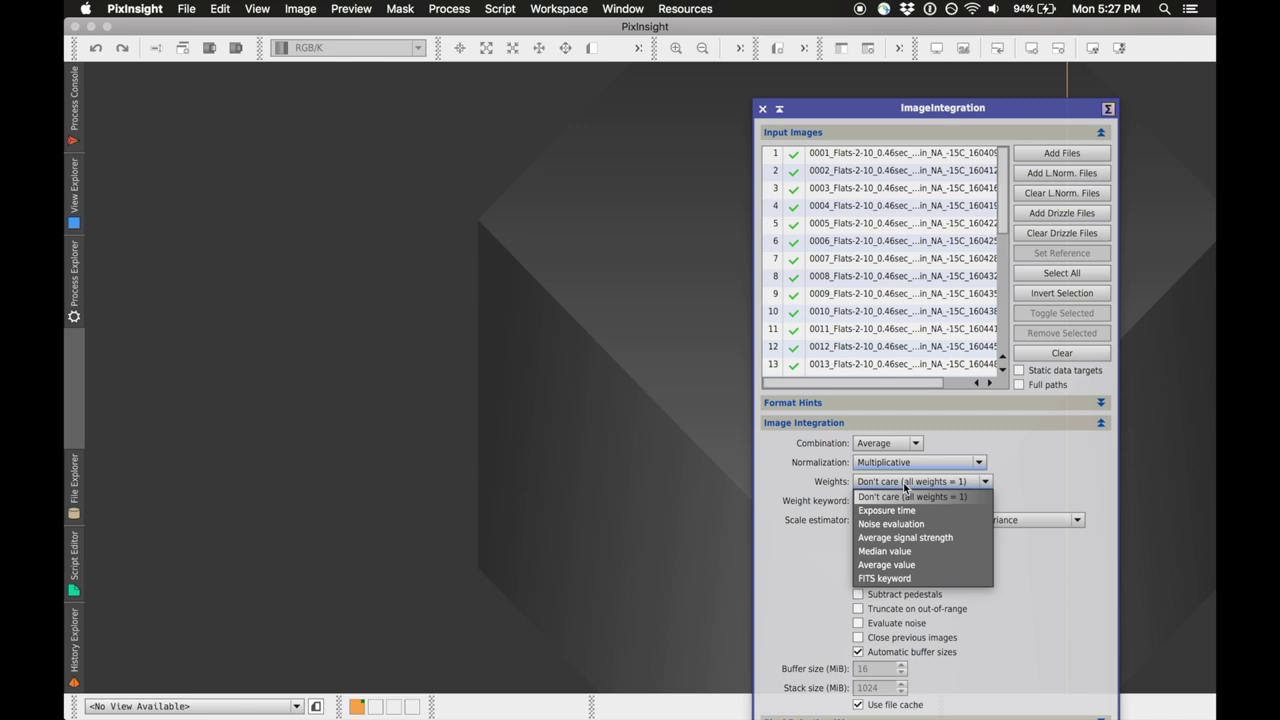
click(905, 487)
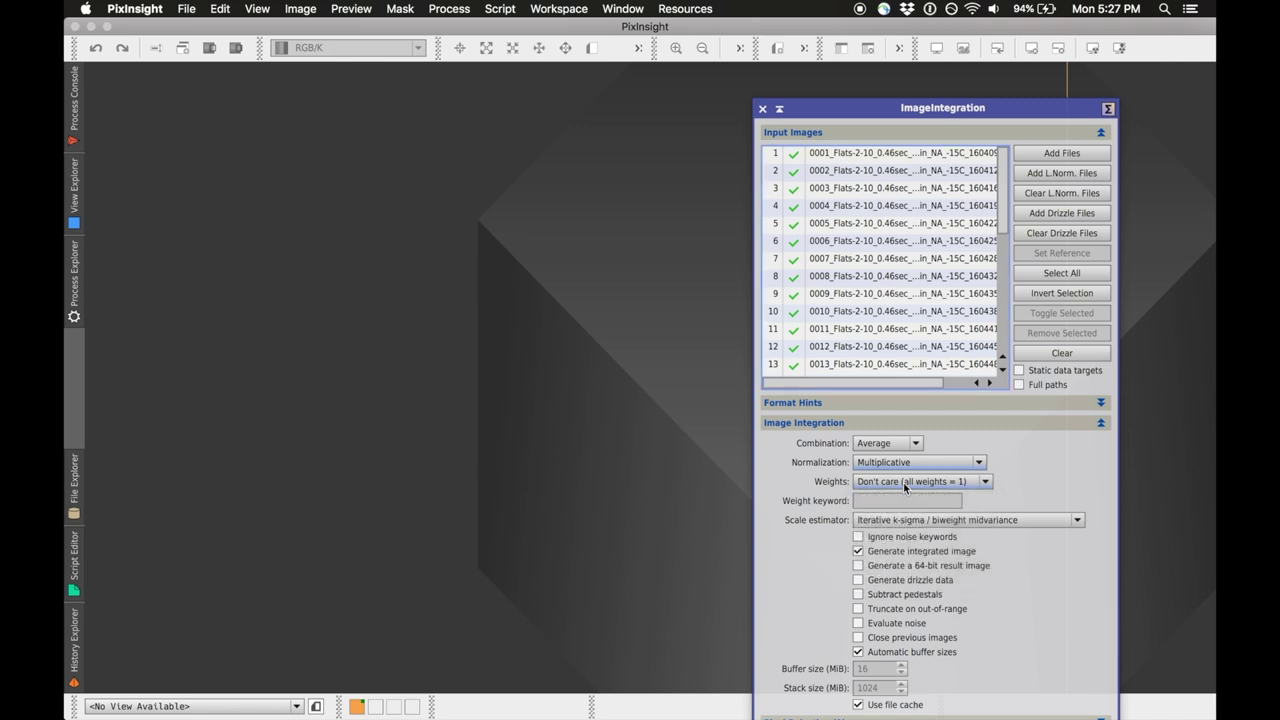
click(876, 624)
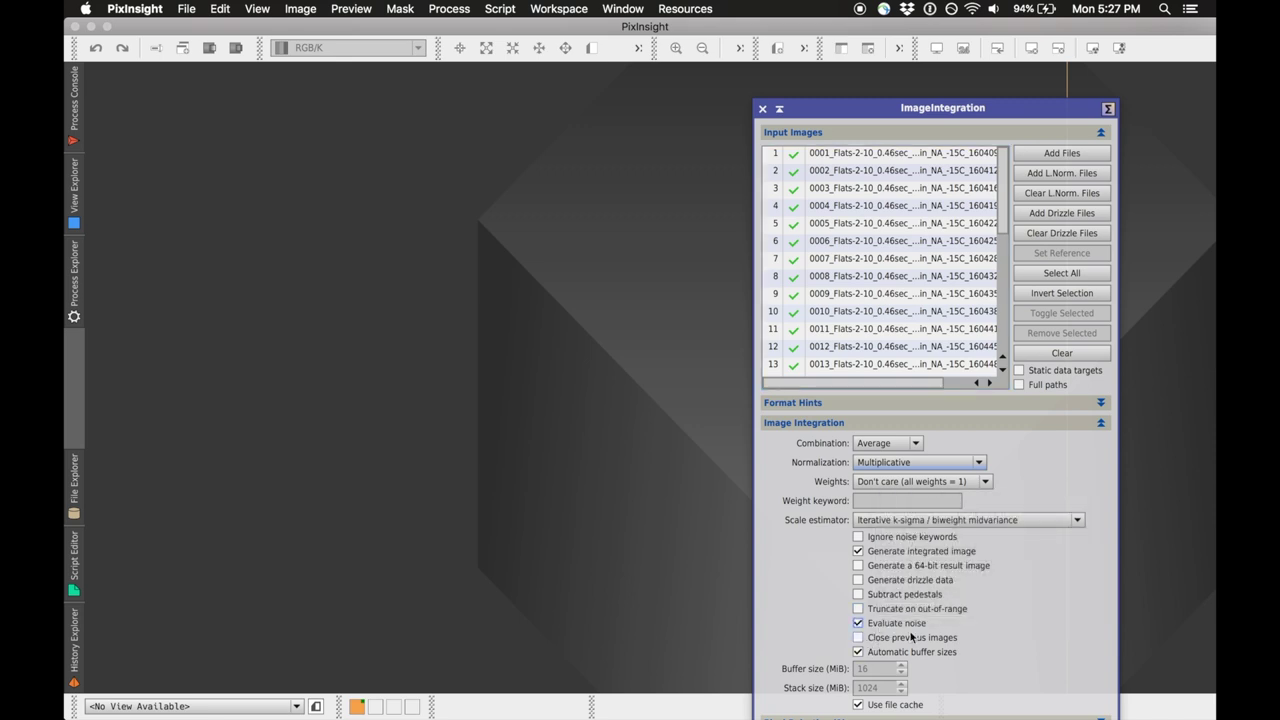
click(1101, 423)
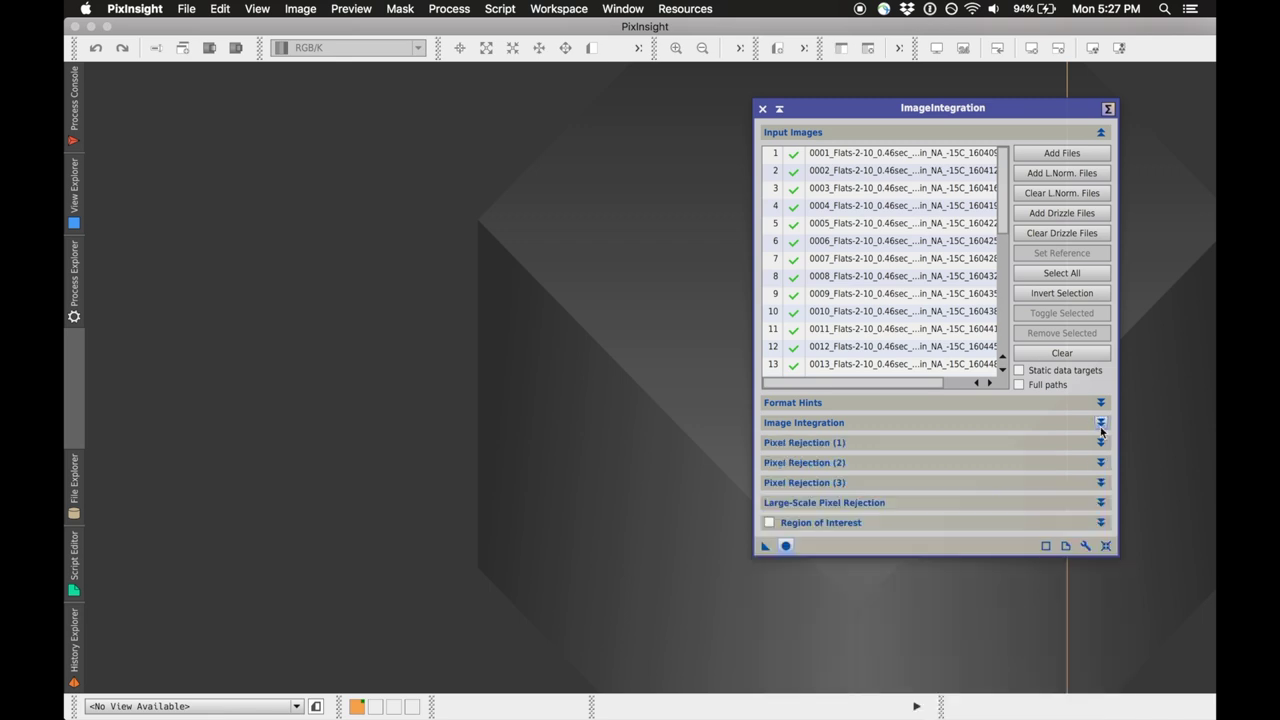
Set the pixel rejection normalization to Equalize fluxes, keeping Winsorized Sigma Clipping as the rejection algorithm.
click(1101, 443)
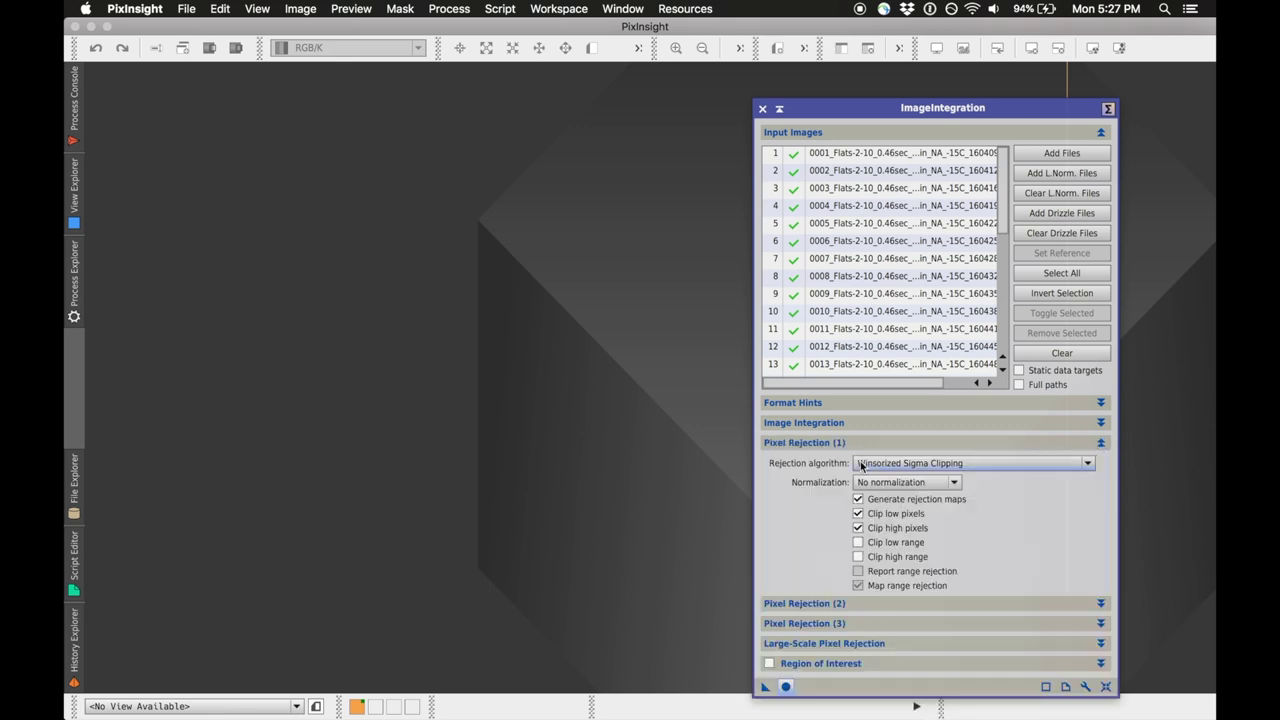
click(875, 486)
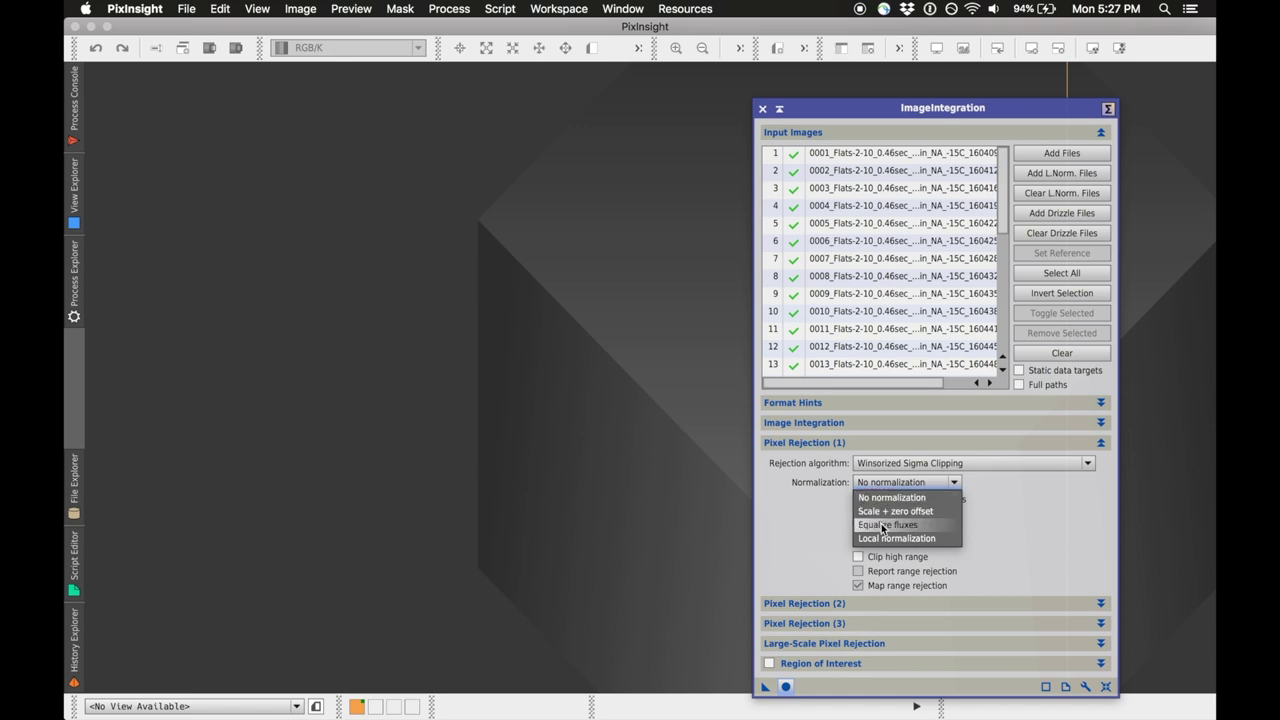
click(883, 525)
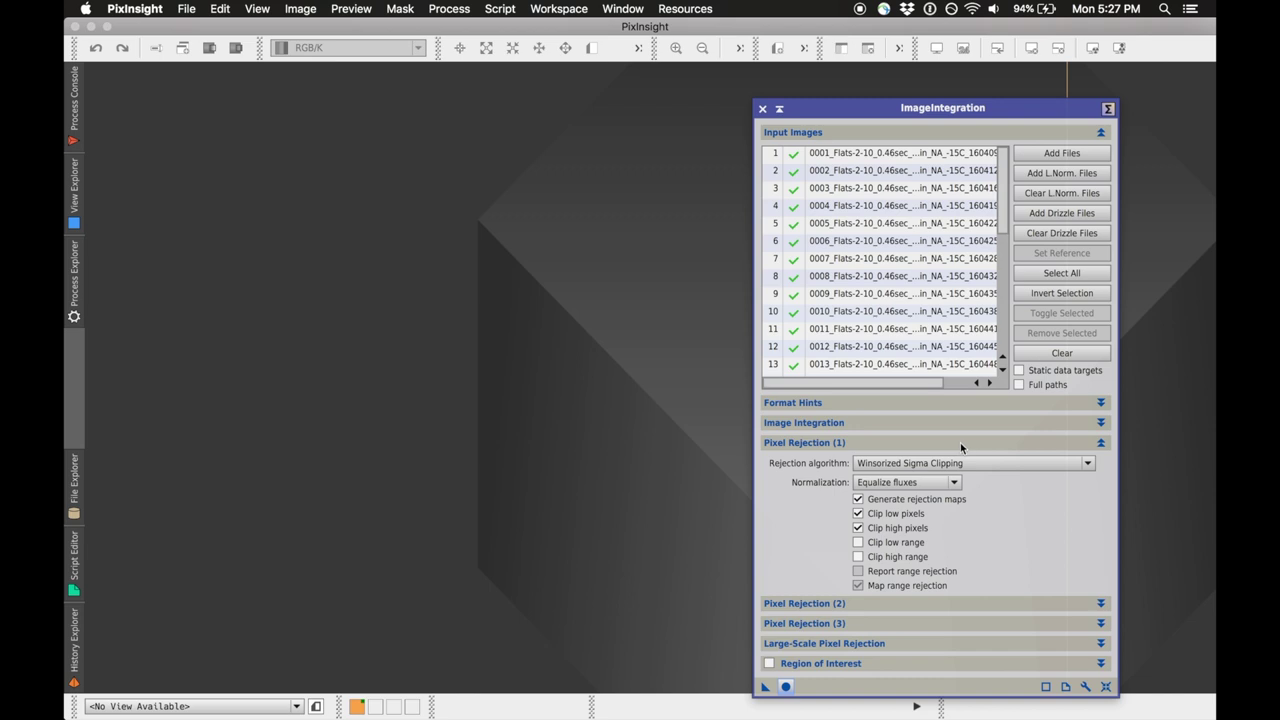
Review the normalization, weights and other image integration settings together with the rejection algorithm and rejection normalization.
click(958, 443)
click(897, 421)
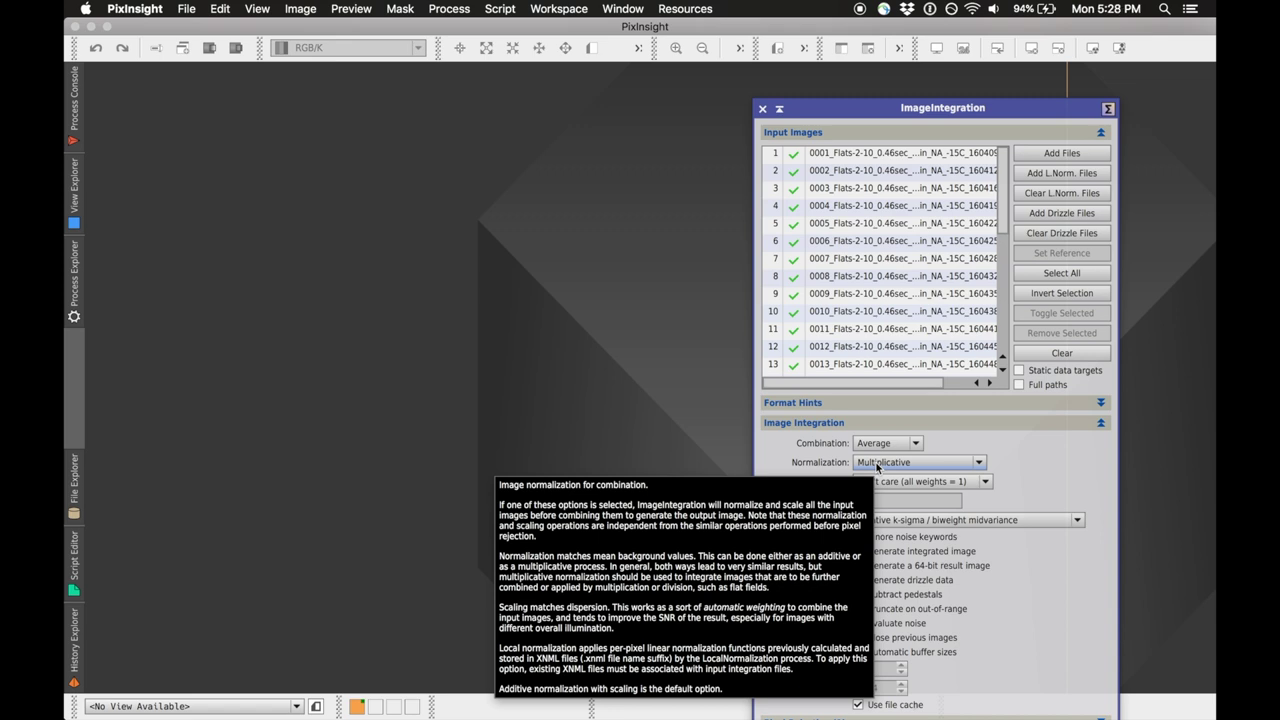
click(896, 421)
click(848, 443)
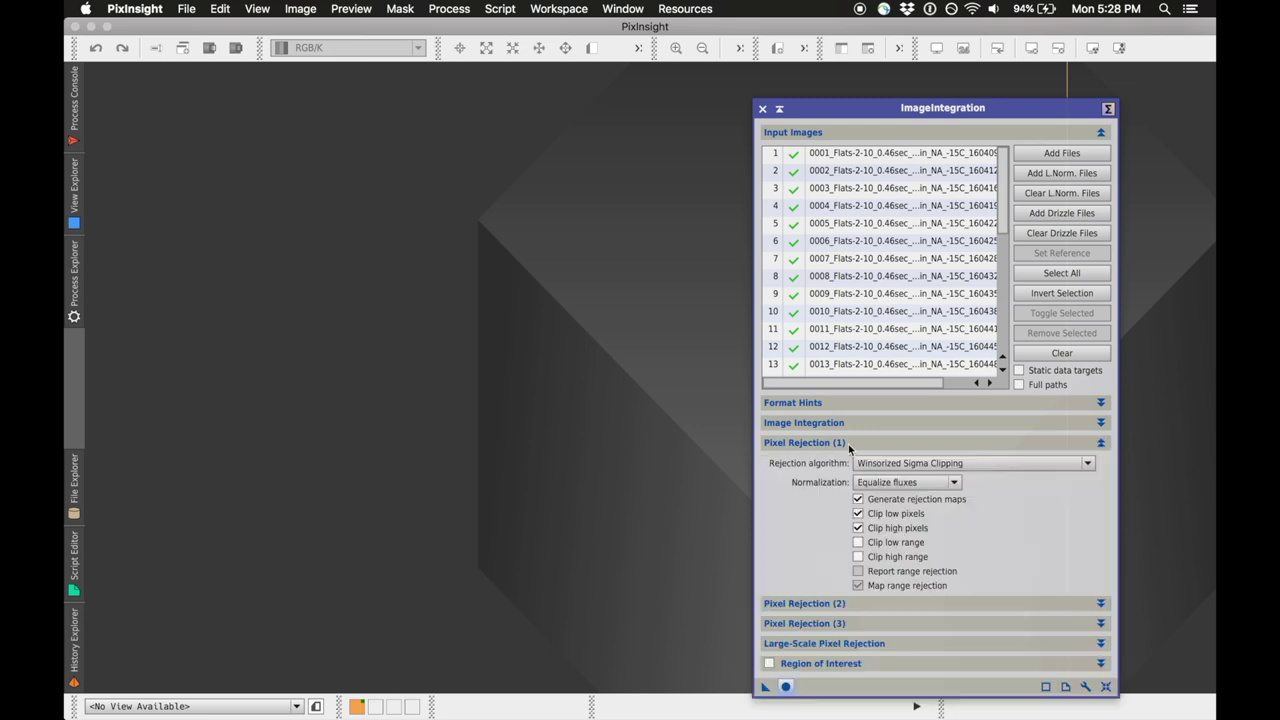
mouse_move(876, 484)
click(919, 443)
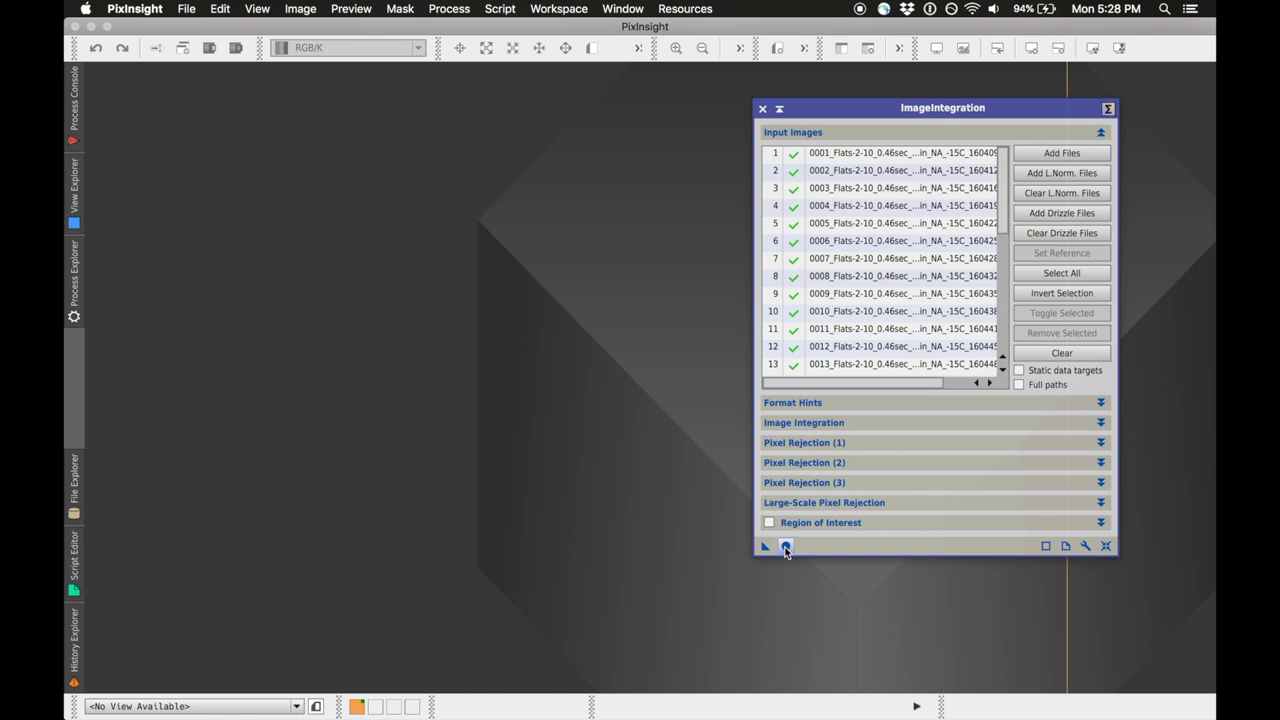
click(856, 424)
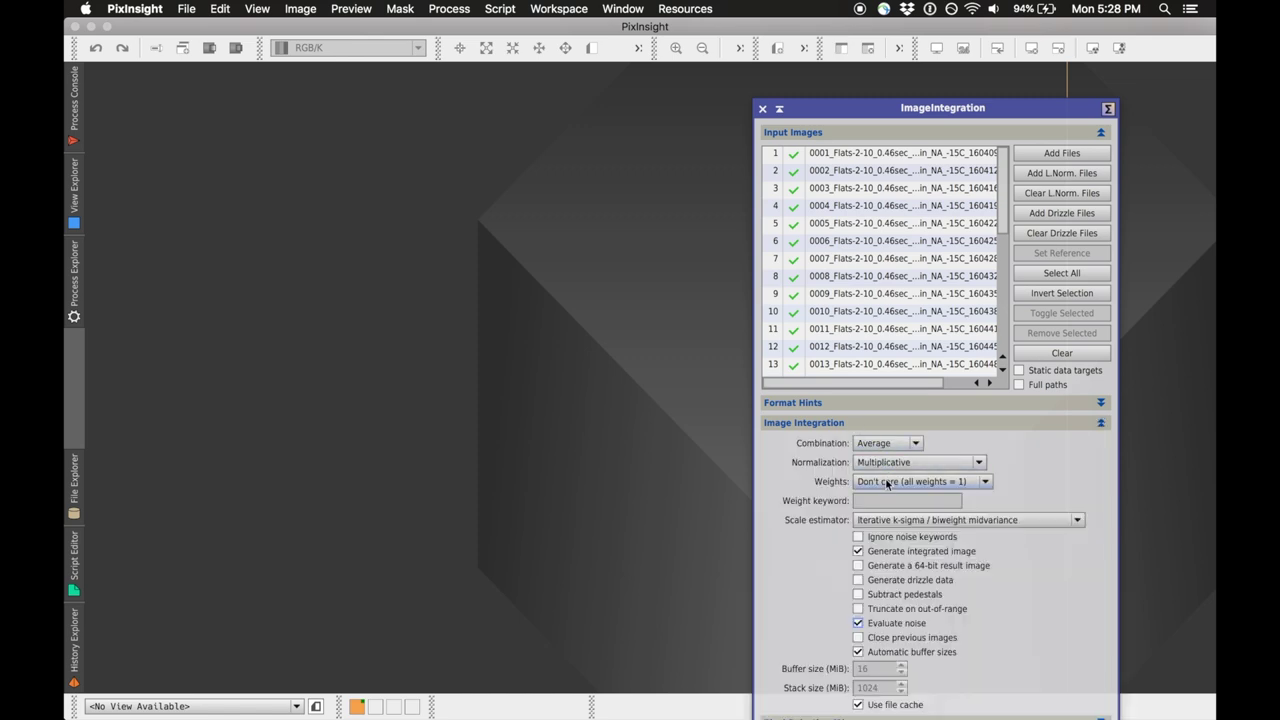
click(963, 426)
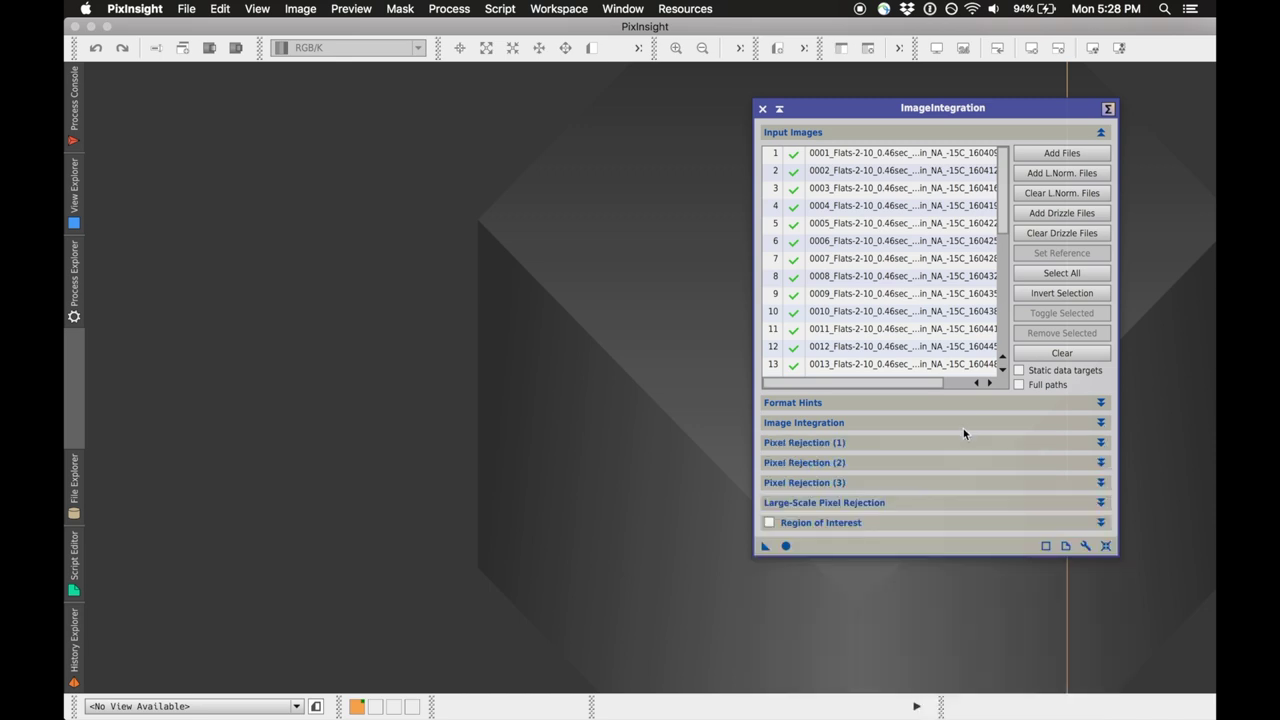
click(877, 443)
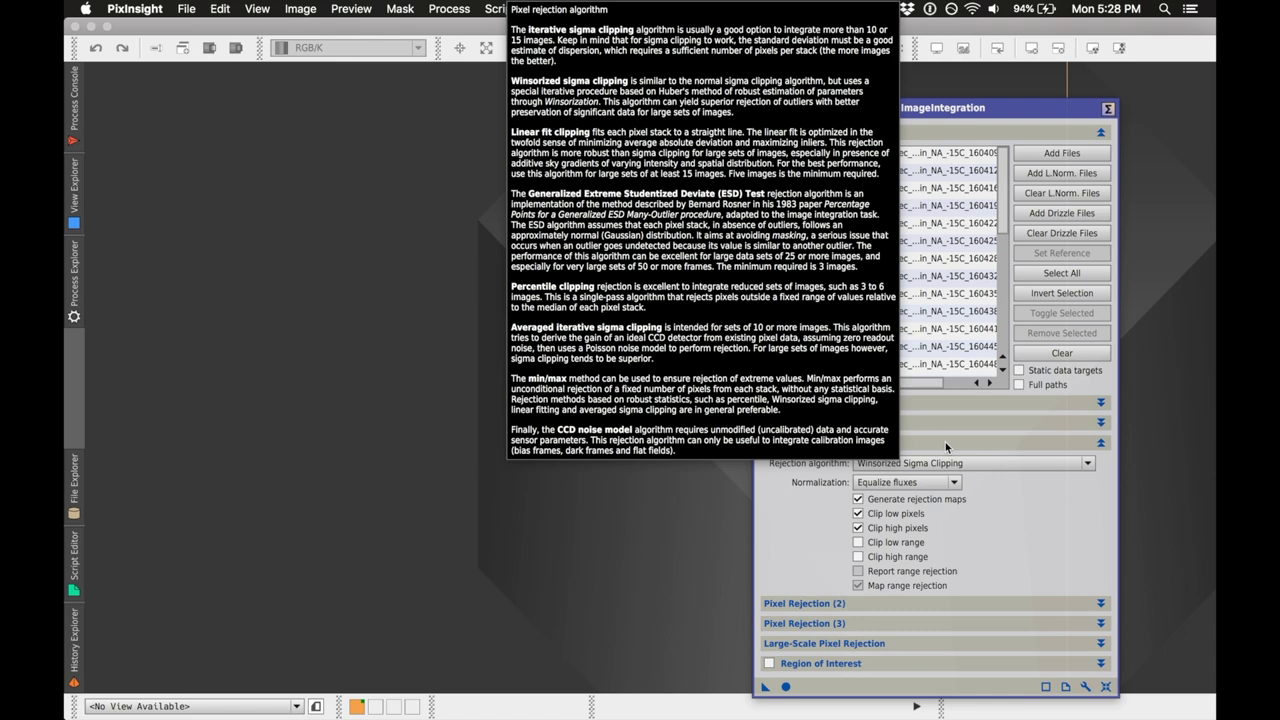
click(961, 445)
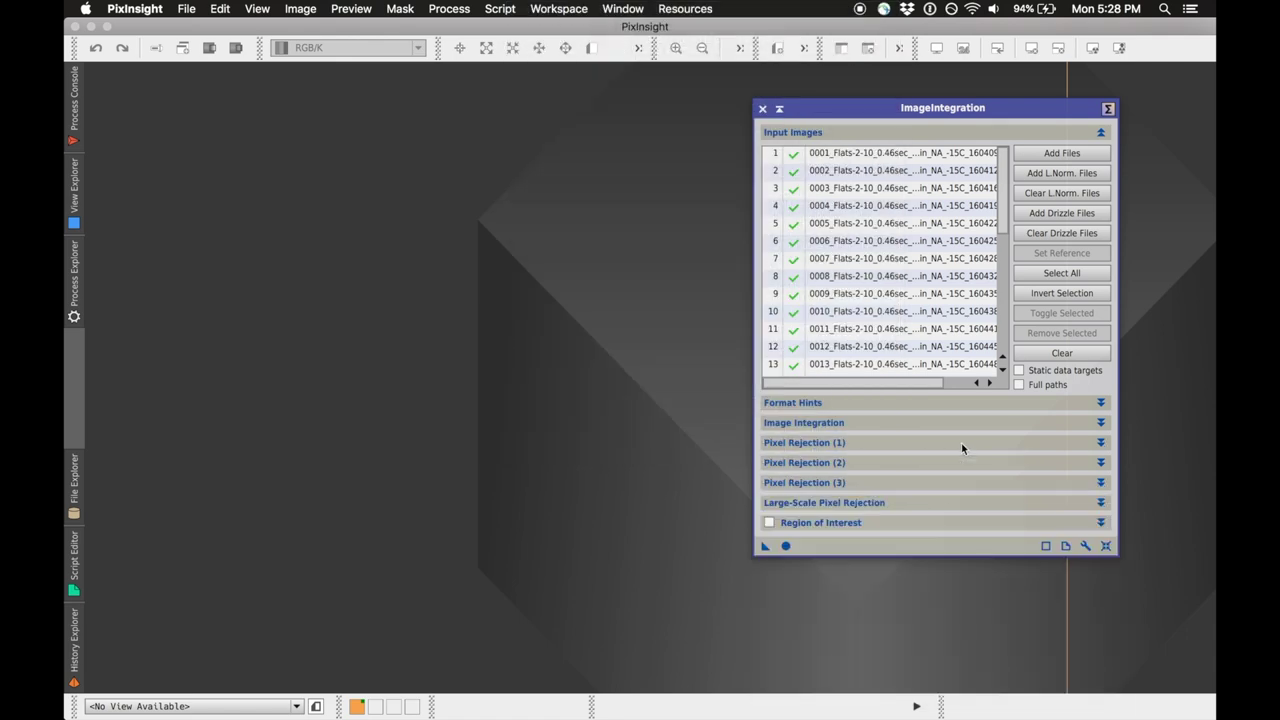
Integrate the calibrated Ha flats, and close the high and low rejection maps after inspecting them with an auto-stretch.
click(786, 546)
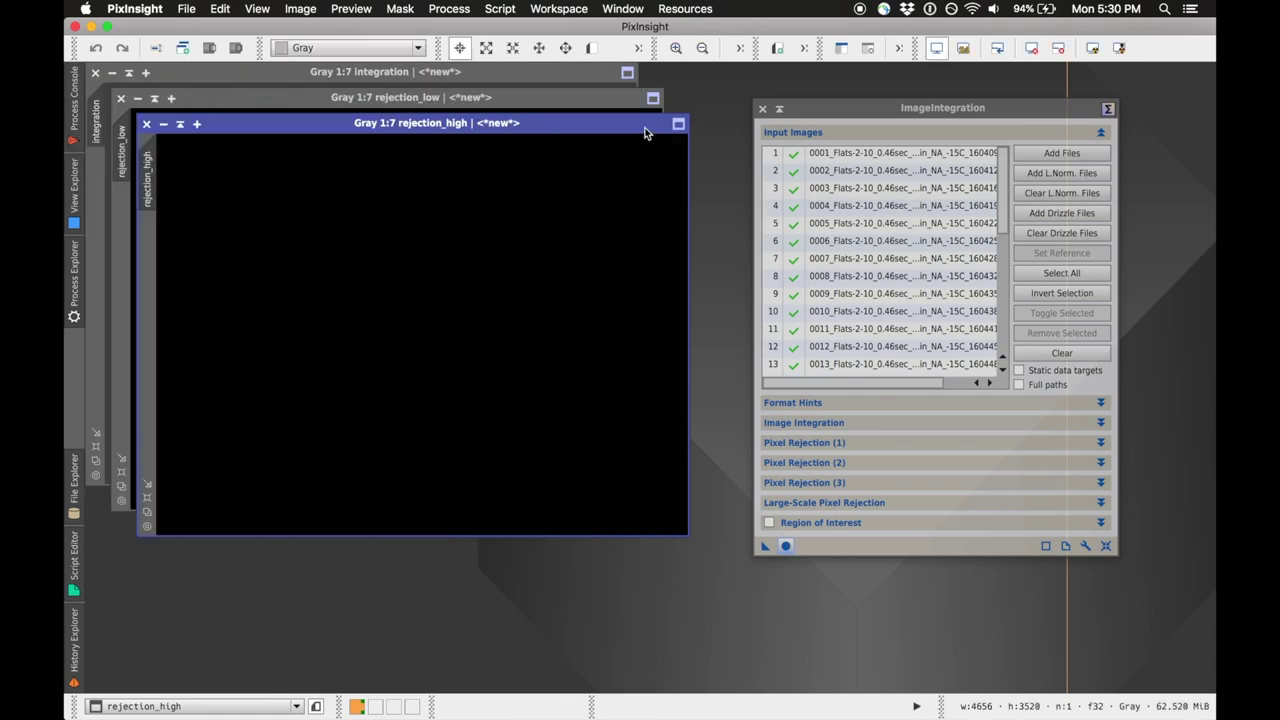
click(1092, 48)
click(146, 123)
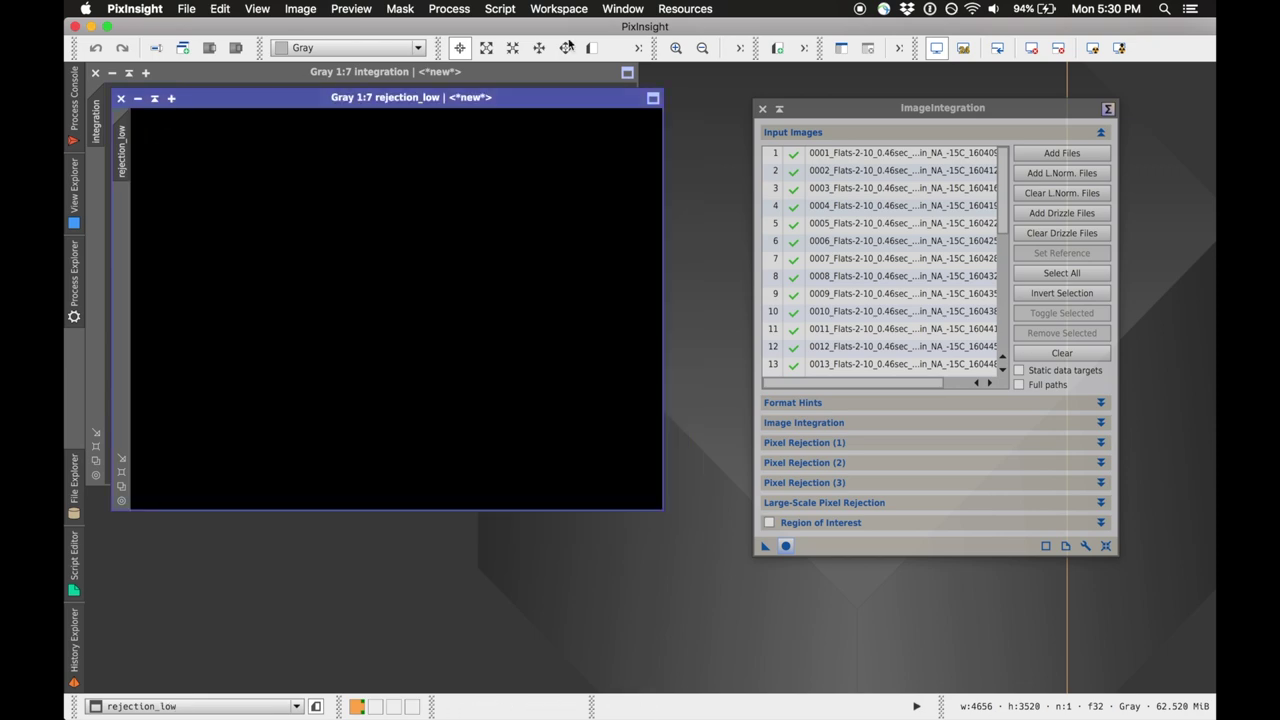
click(1092, 48)
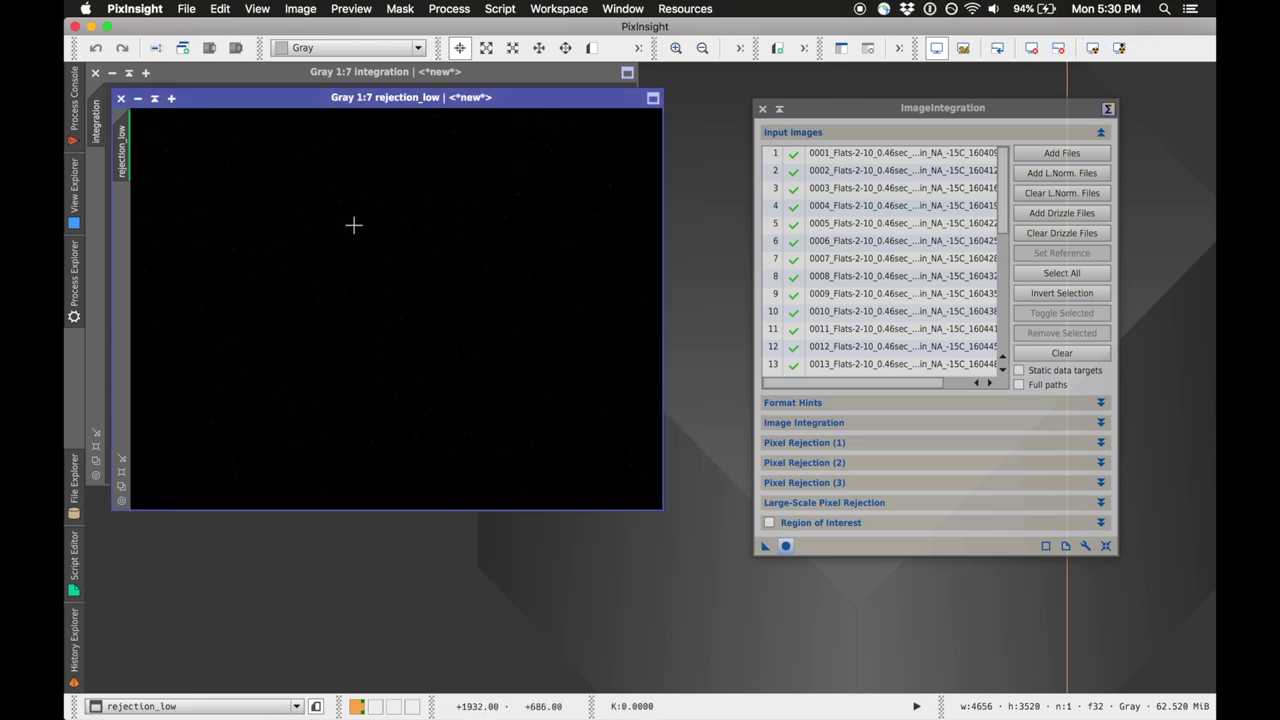
click(1092, 48)
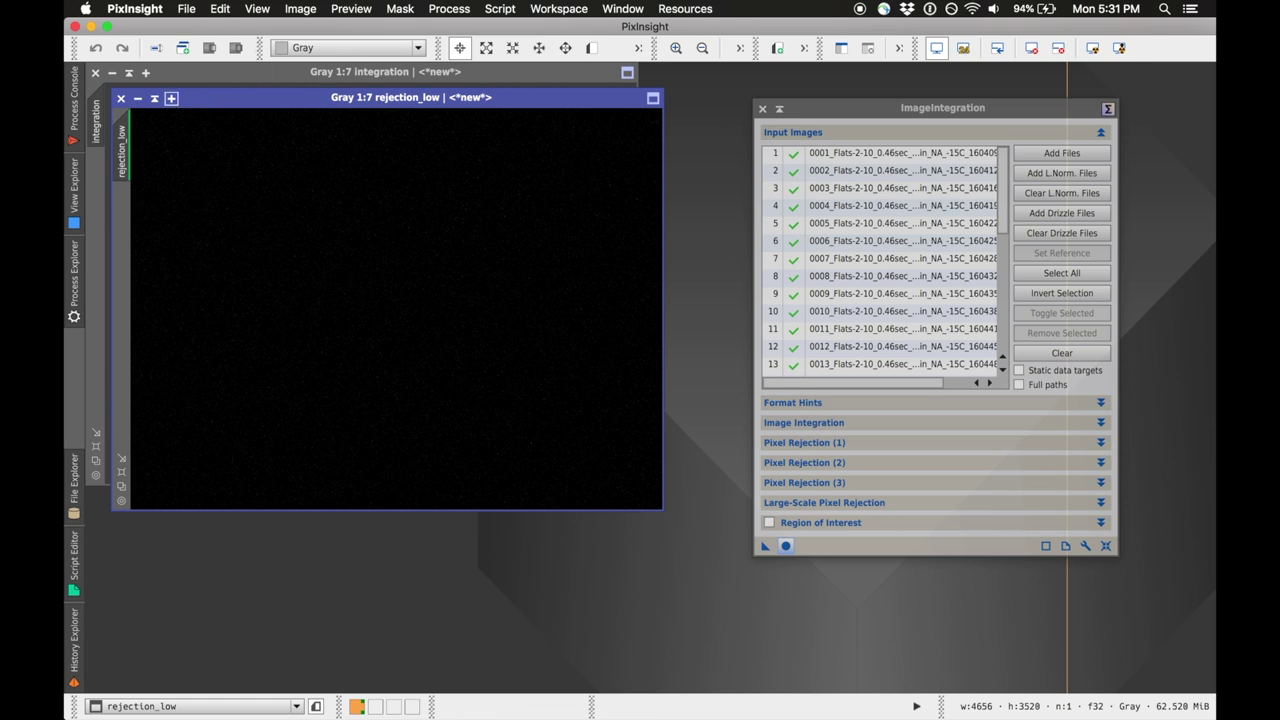
click(121, 98)
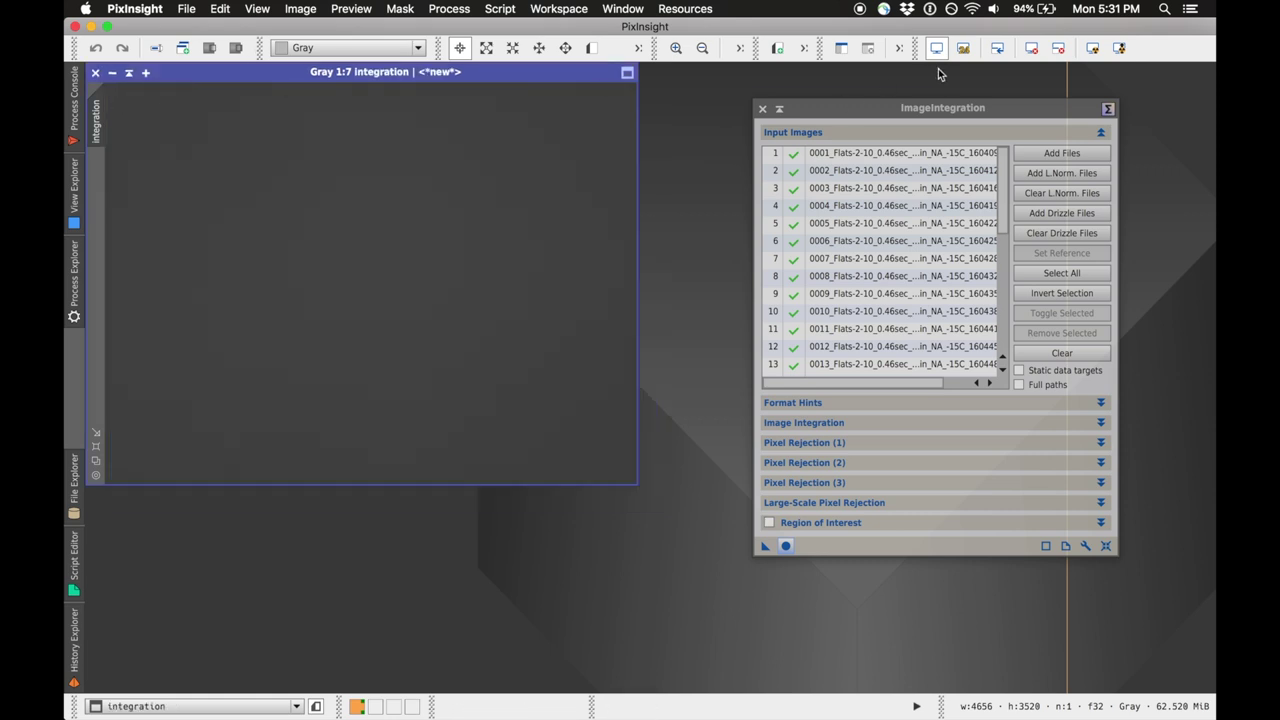
Auto-stretch the integrated Ha flat, save it as HaMasterFlat in 32-bit floating point XISF format in the IC2177 folder, and close it.
click(1092, 48)
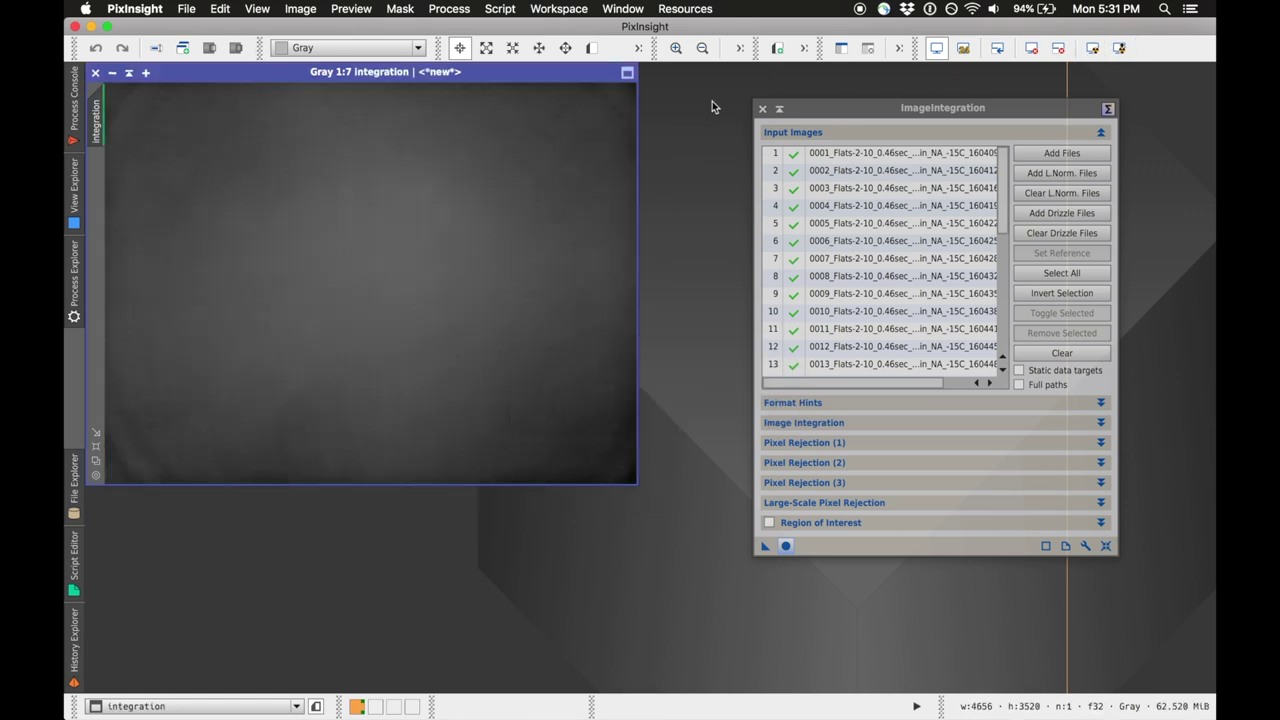
drag(542, 77, 600, 142)
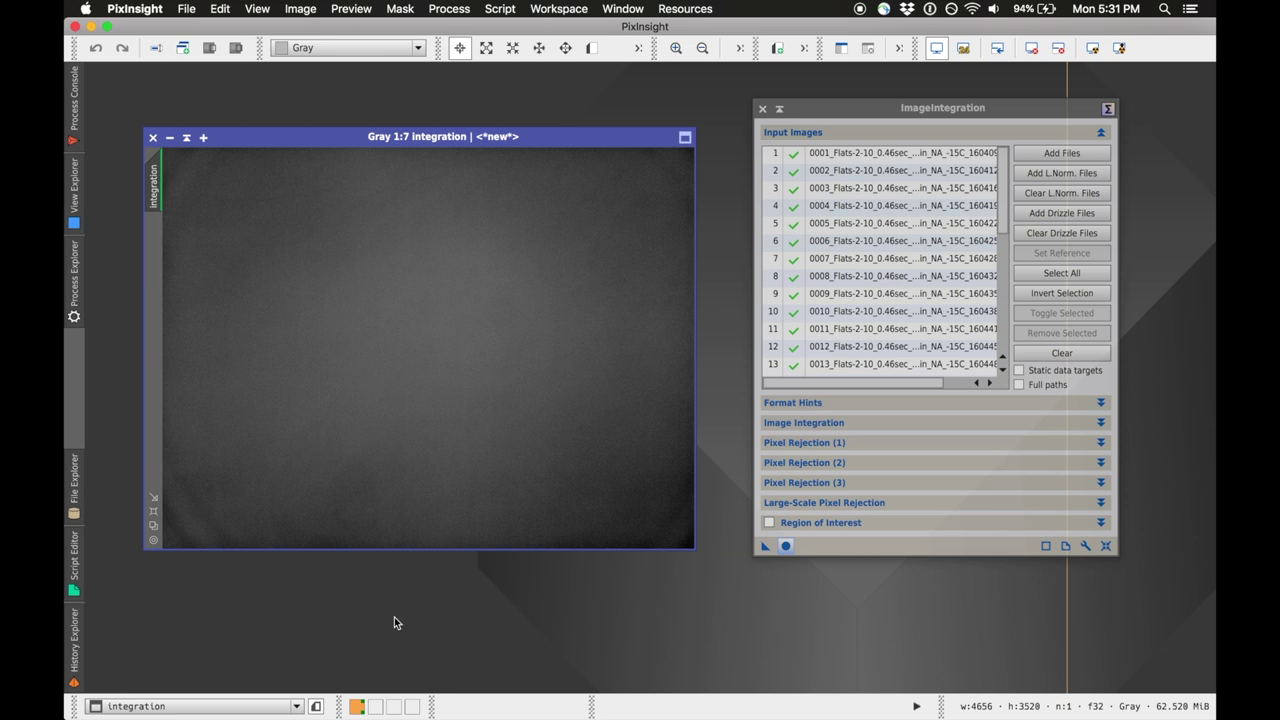
key(super+s)
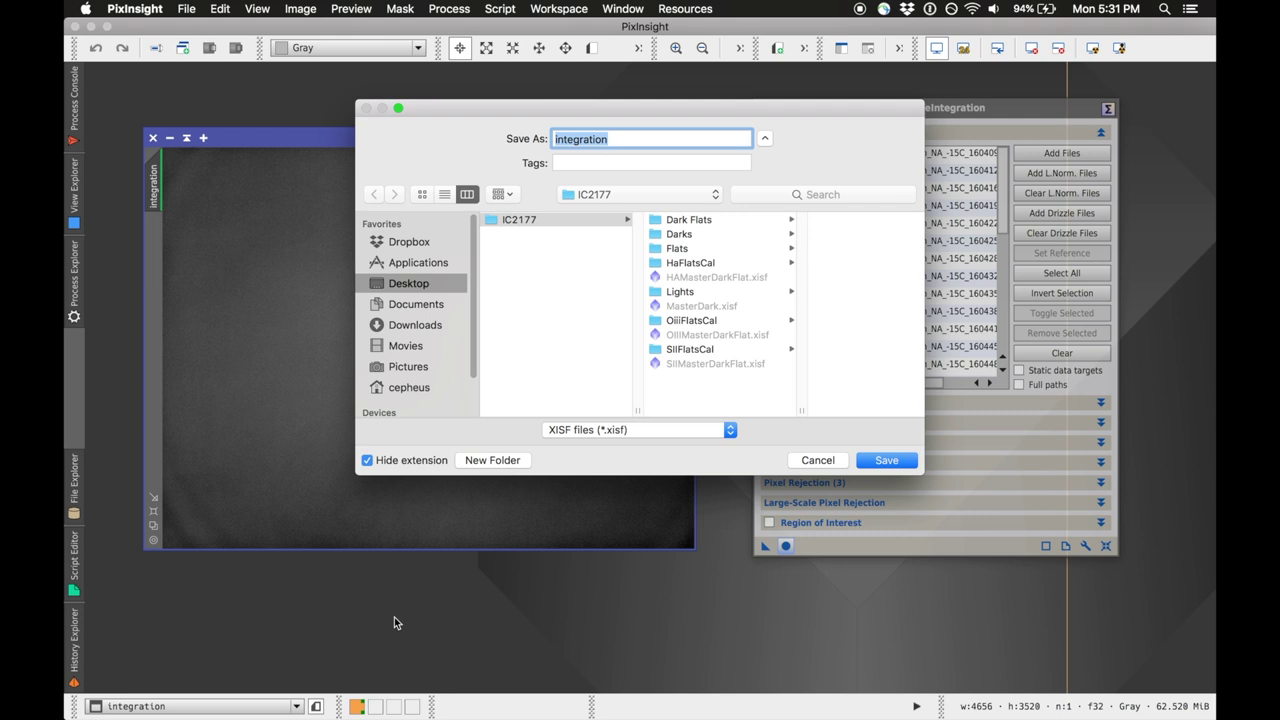
text(HaMasterFlat)
key(Return)
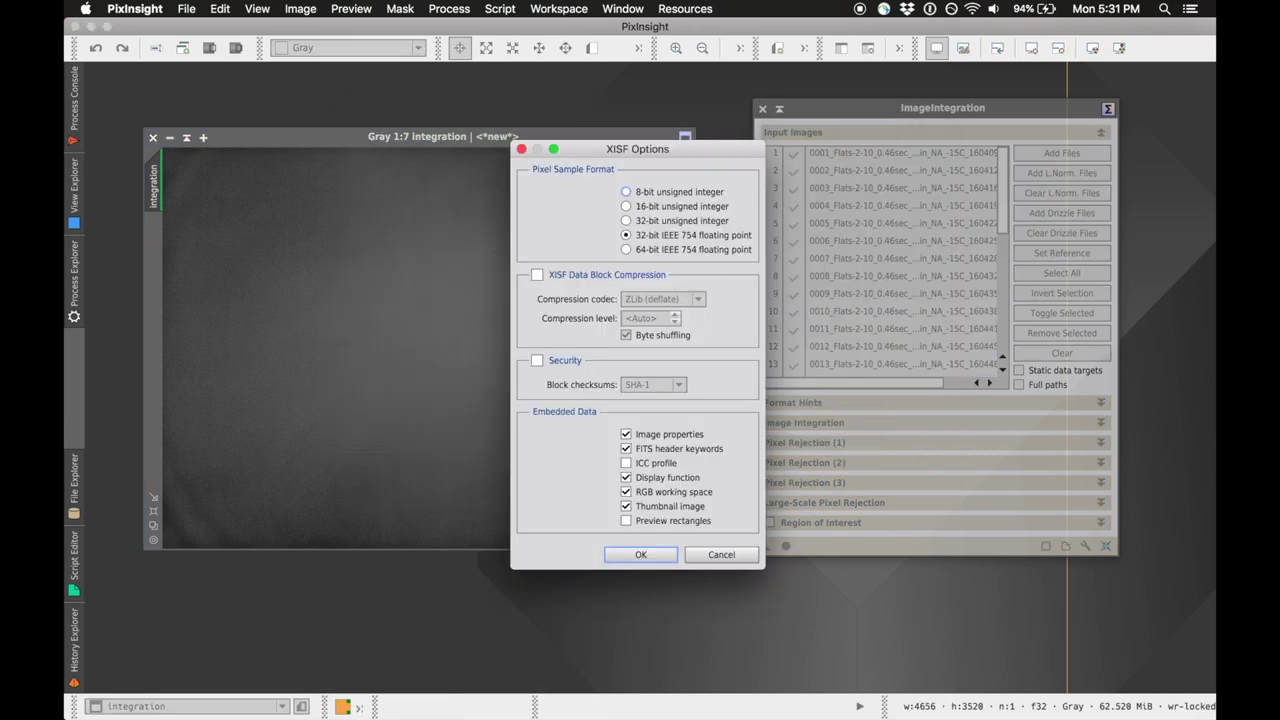
key(Return)
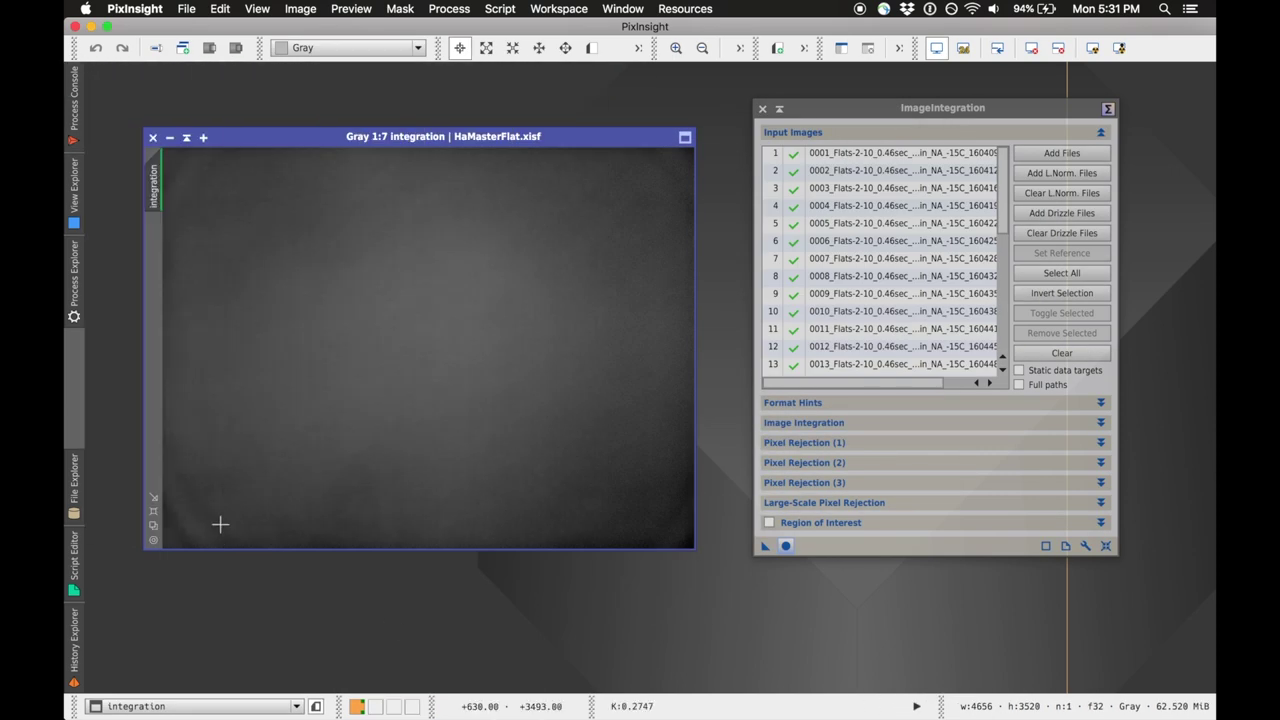
click(152, 137)
Replace the integration input images with calibrated OIII flats 0001 to 0030 from the OiiiFlatsCal folder, keeping the integration and rejection settings.
drag(876, 109, 595, 109)
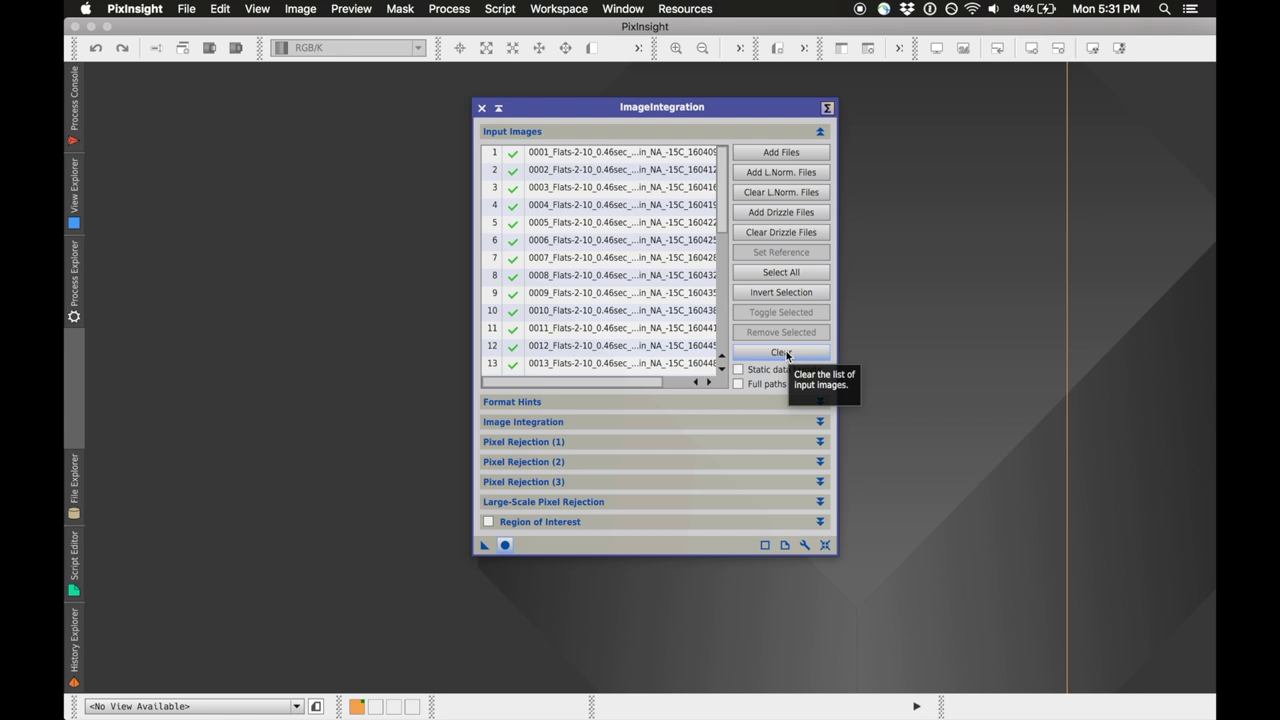
click(553, 442)
click(553, 442)
click(562, 424)
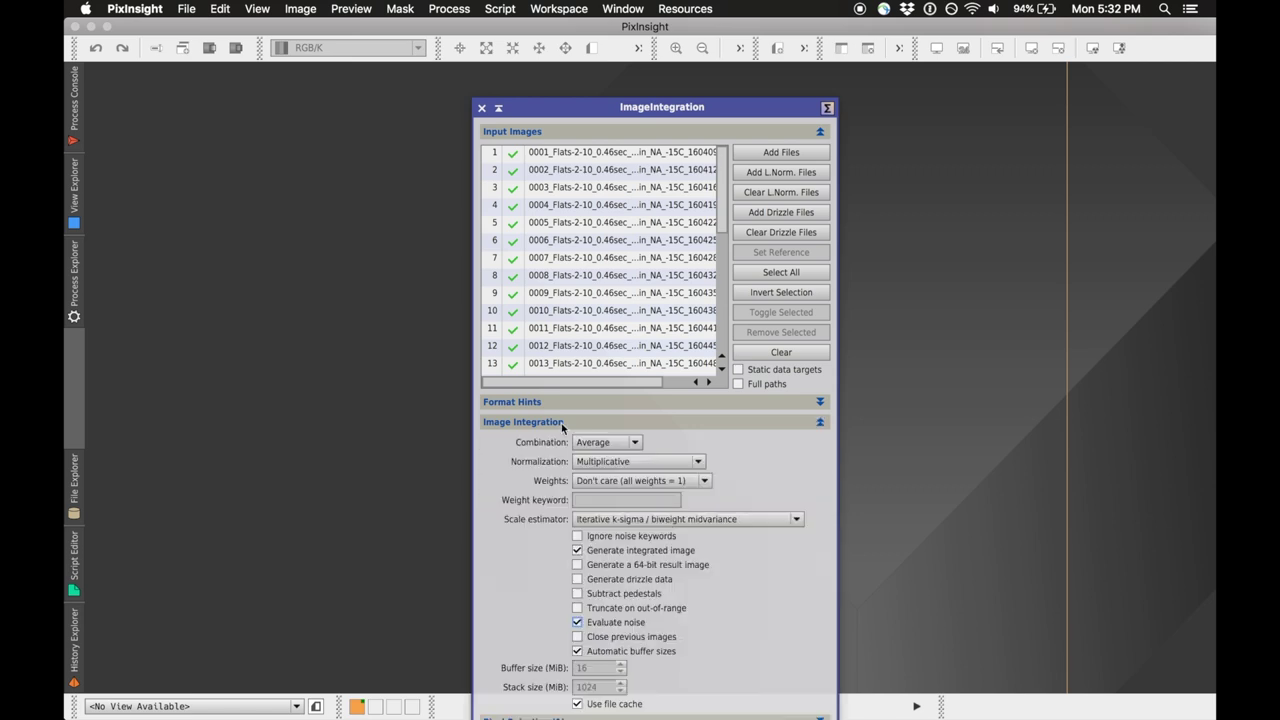
click(562, 424)
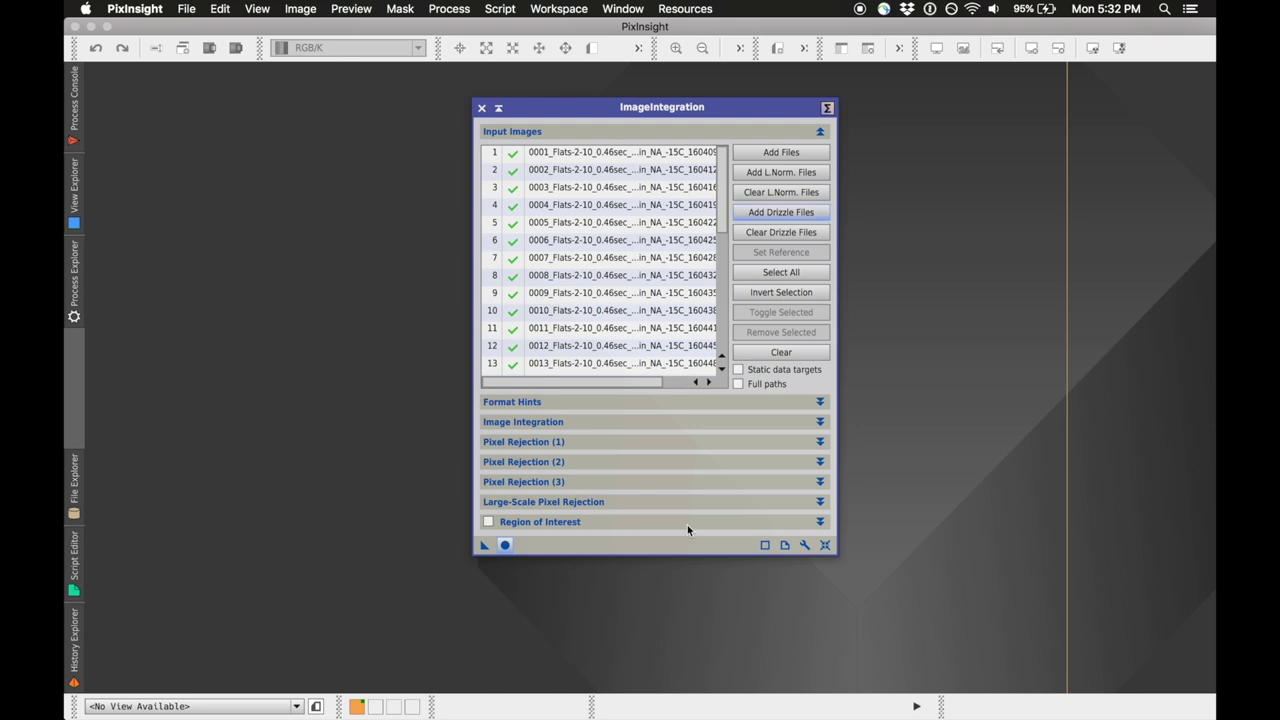
click(786, 356)
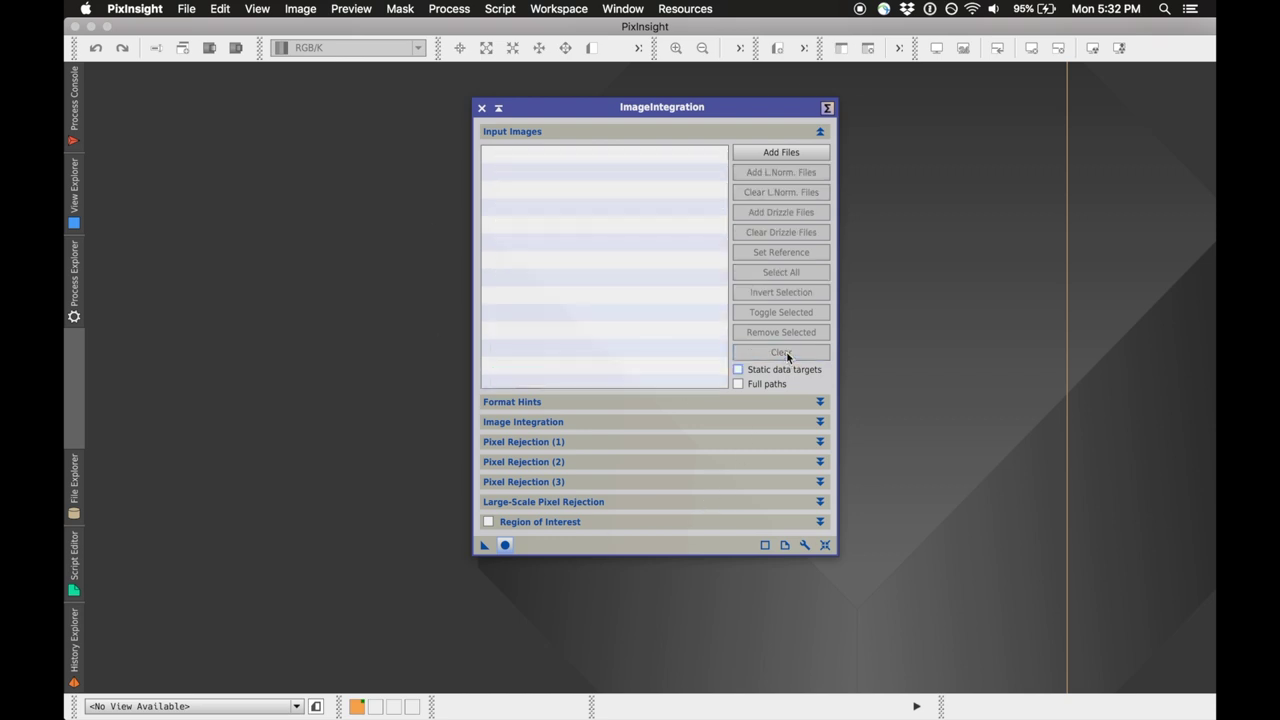
click(778, 152)
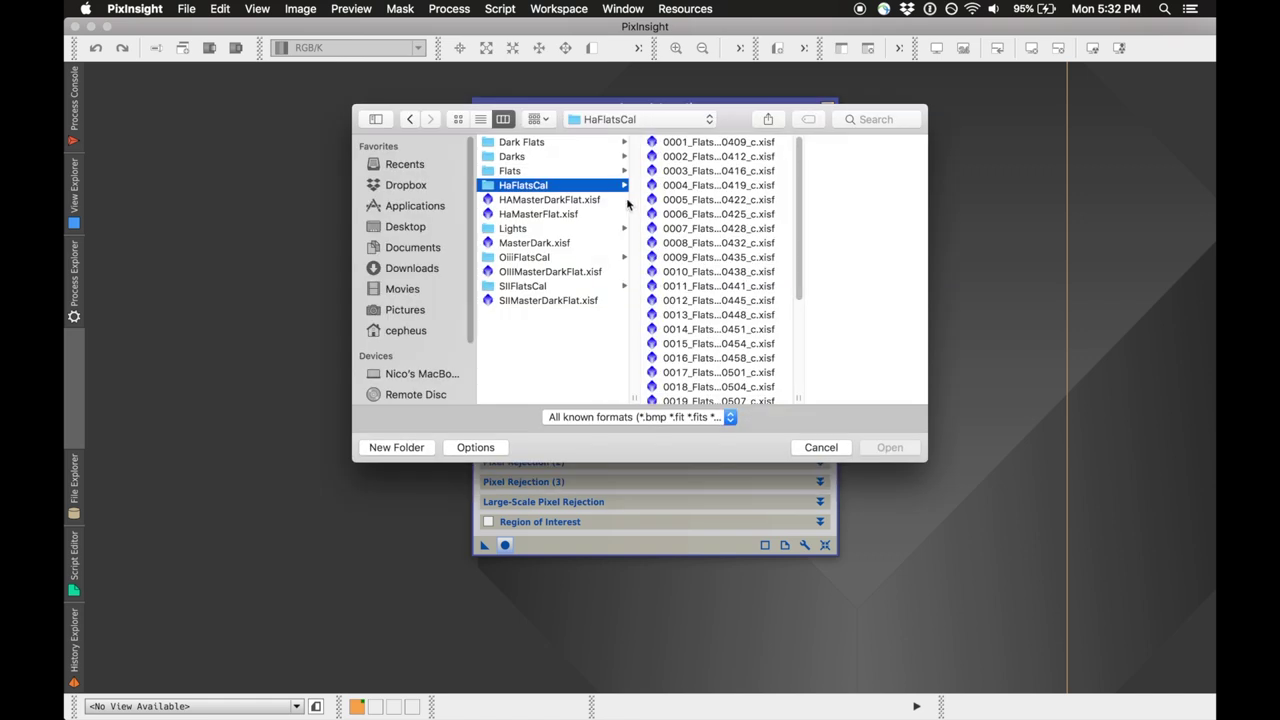
click(530, 259)
click(666, 143)
scroll(705, 338, down, 4)
shift+click(686, 386)
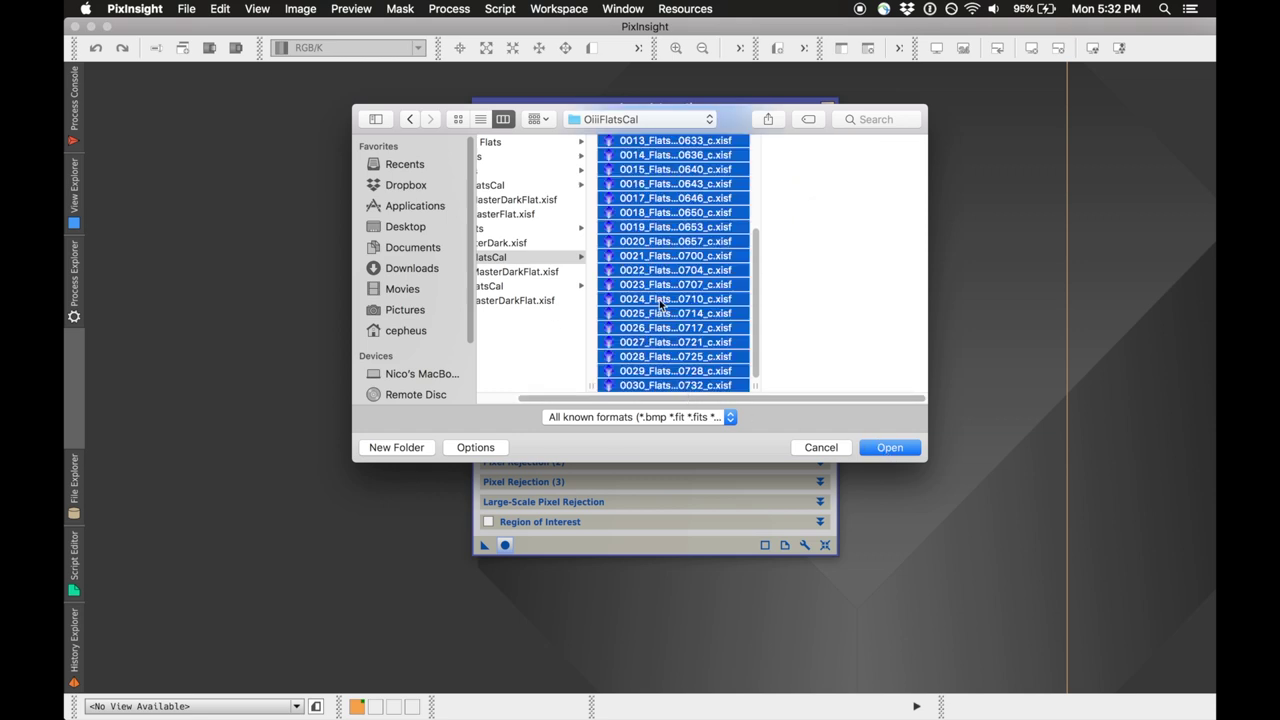
click(887, 448)
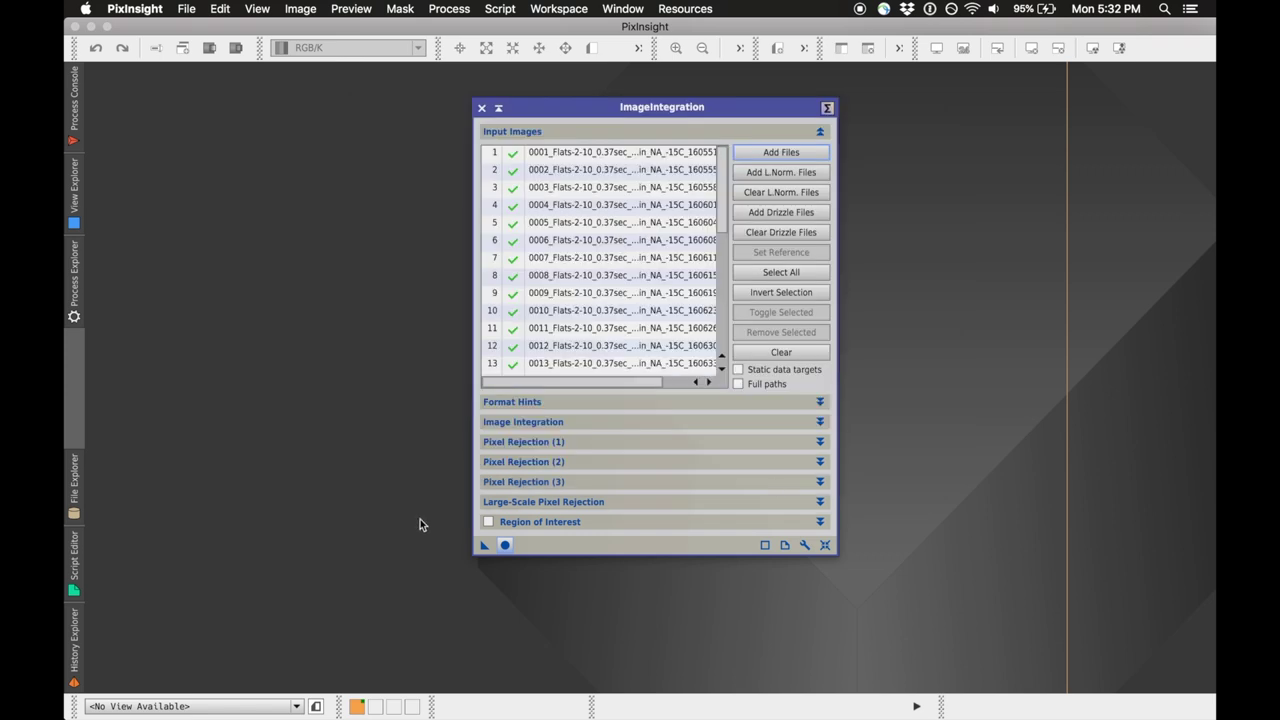
Integrate the calibrated OIII flats and close the resulting high and low rejection maps.
click(505, 546)
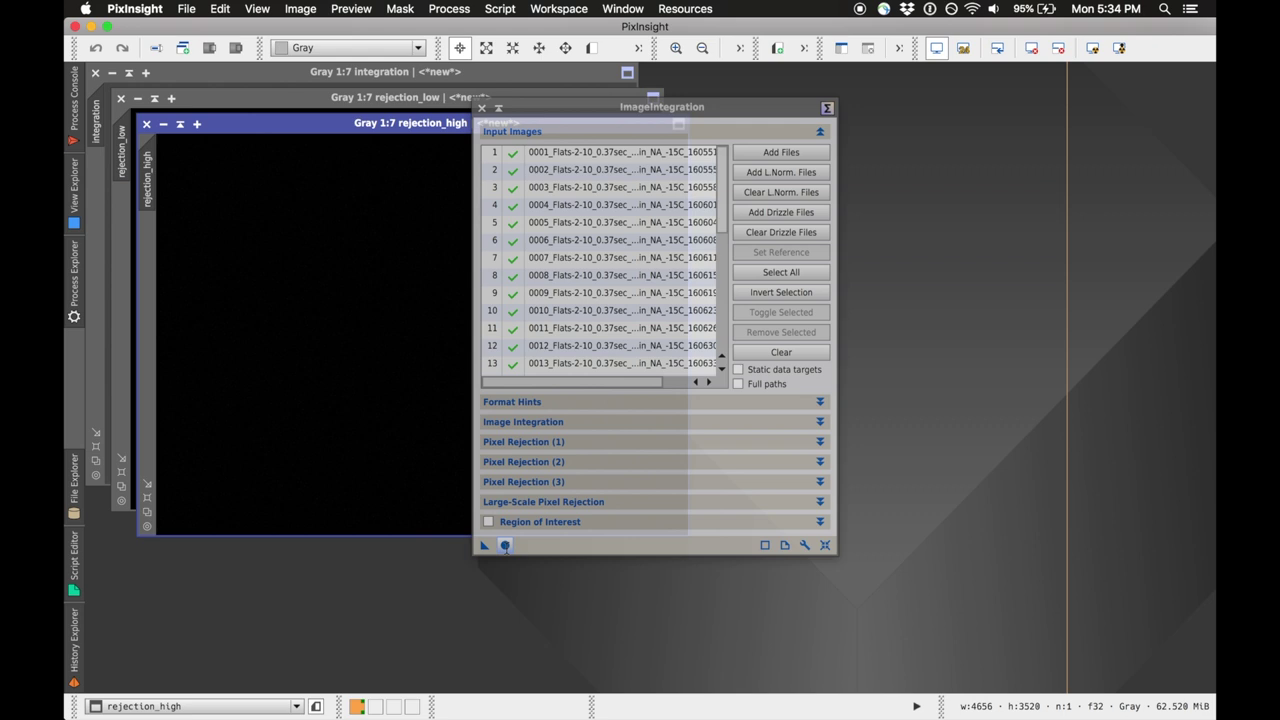
click(535, 115)
drag(535, 115, 768, 111)
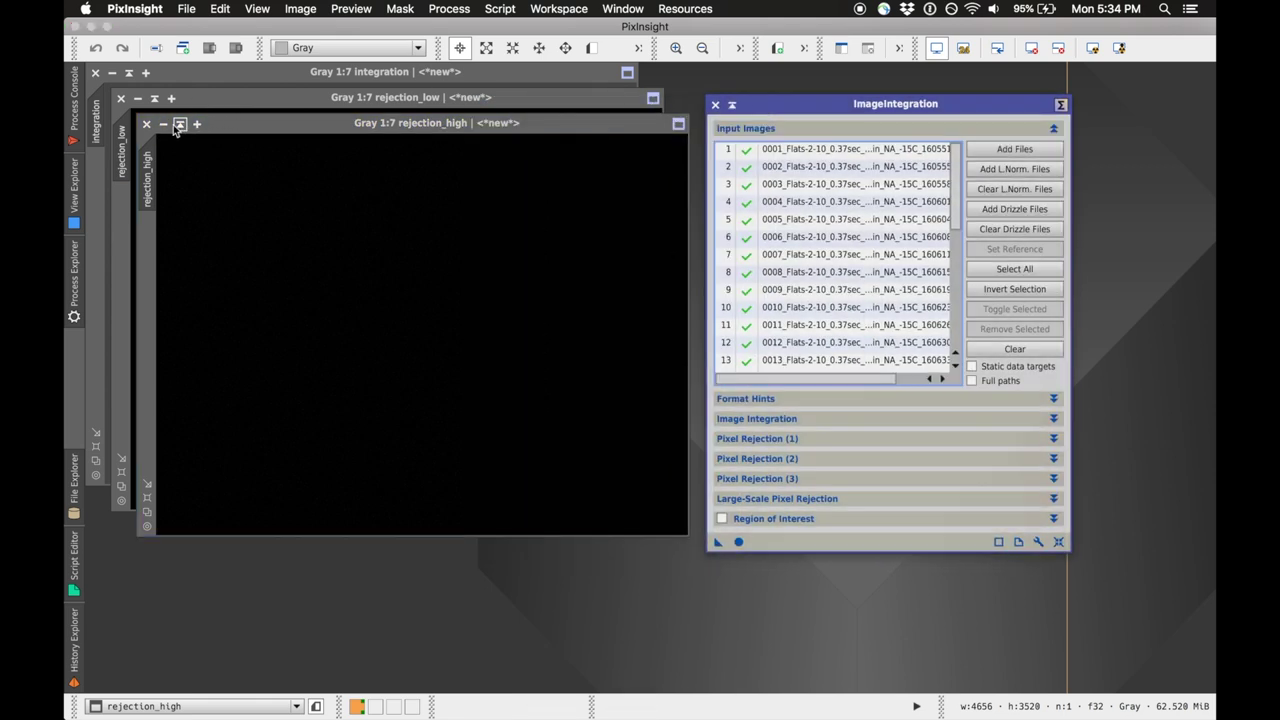
click(147, 125)
click(121, 98)
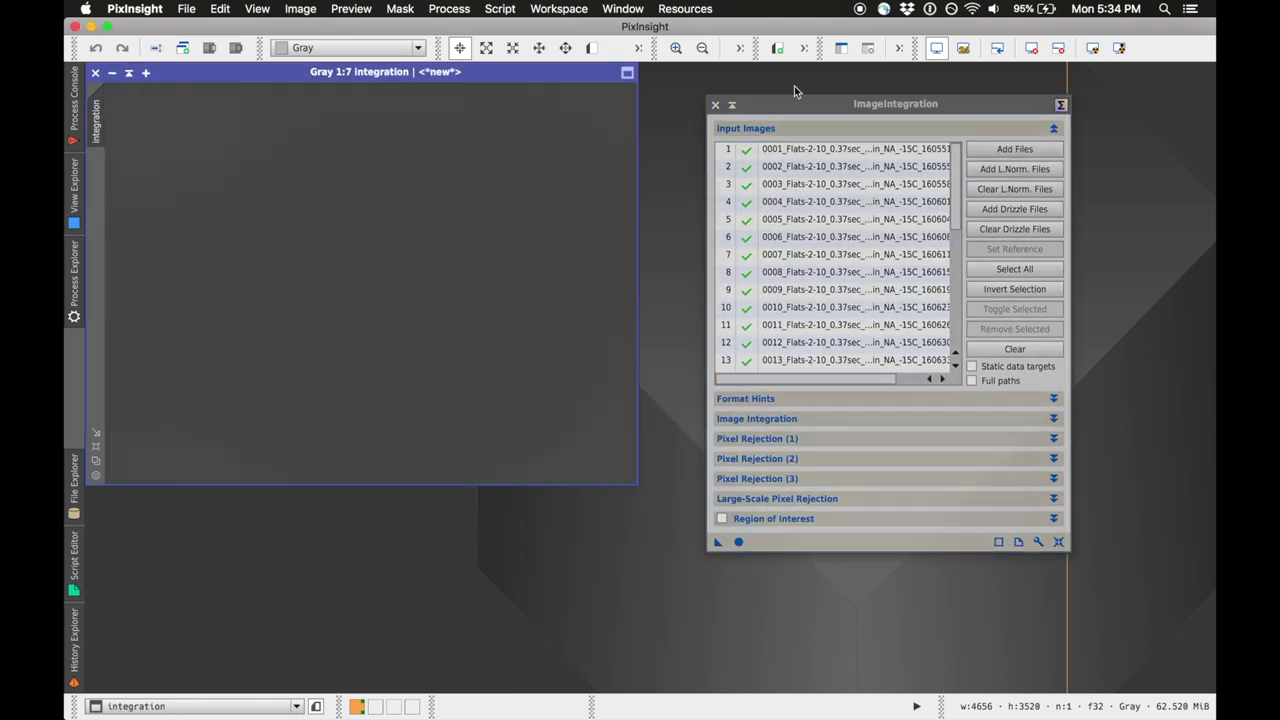
Compare the integrated OIII flat with and without its screen stretch, leaving the auto-stretch applied.
click(1092, 48)
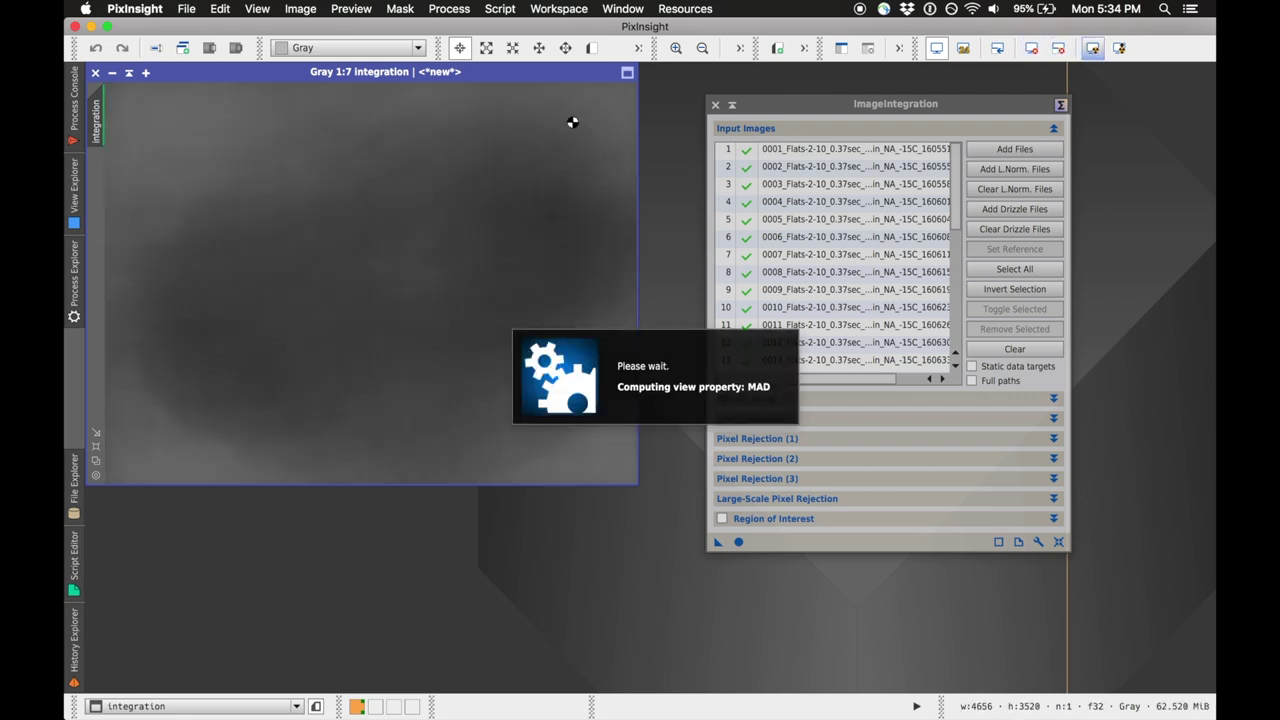
drag(528, 73, 557, 143)
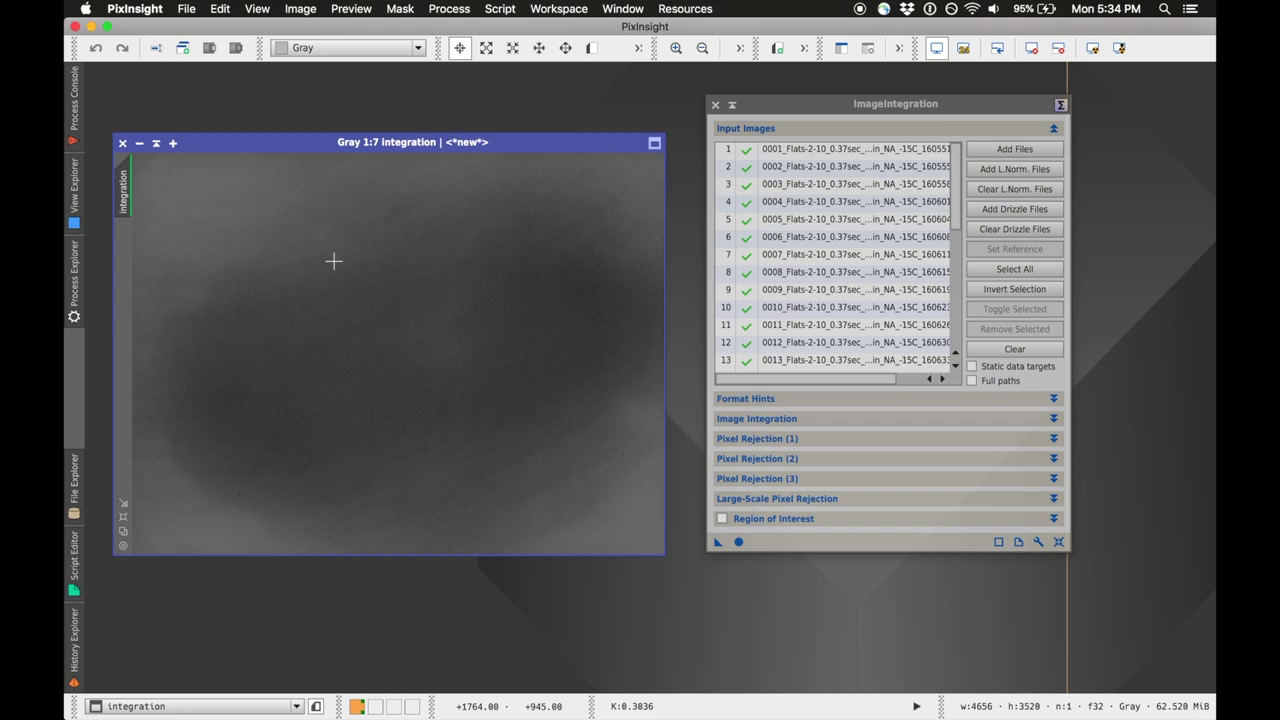
click(1032, 48)
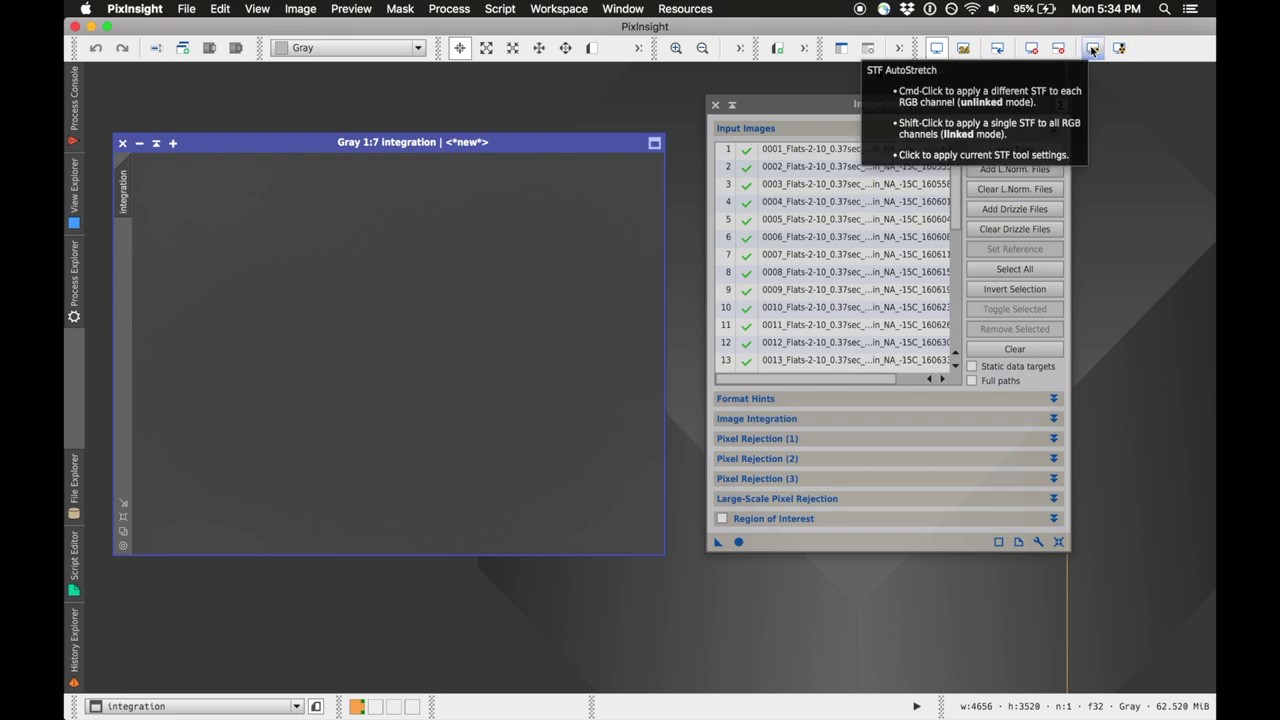
click(1092, 48)
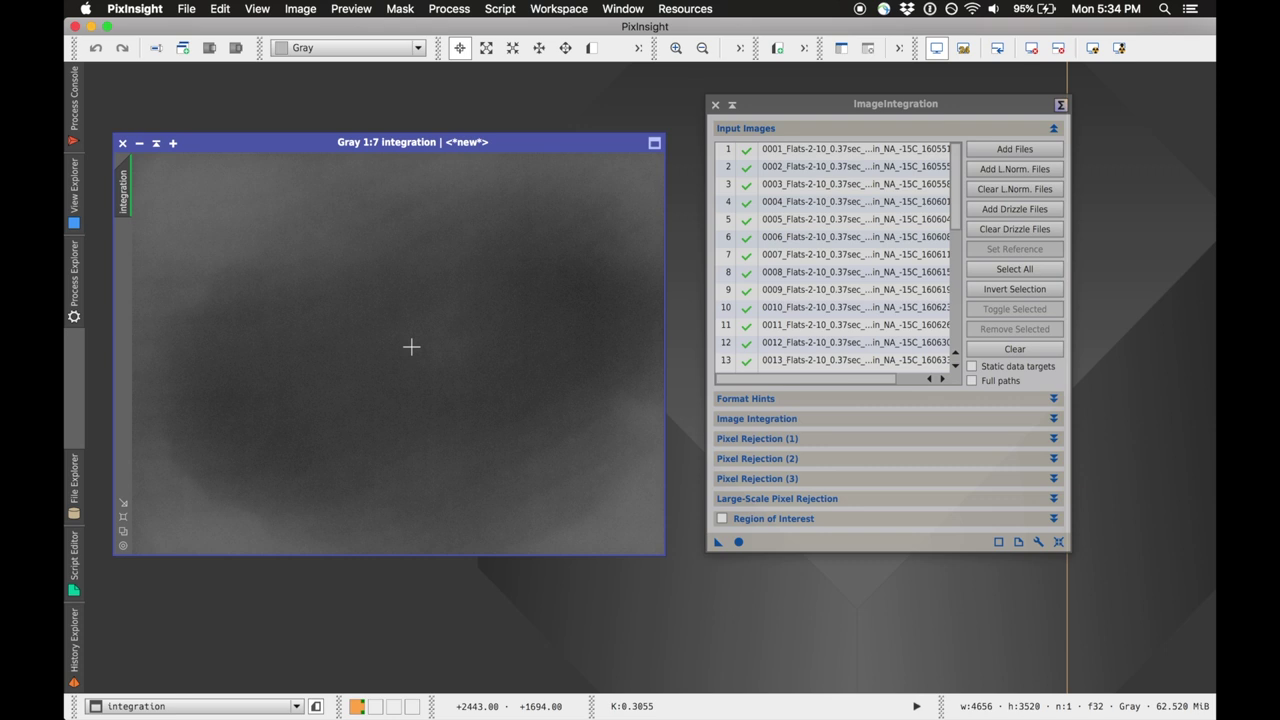
Save the integrated OIII flat as OIIIMasterFlat in 32-bit floating point XISF format in the IC2177 folder, and close it.
key(super+s)
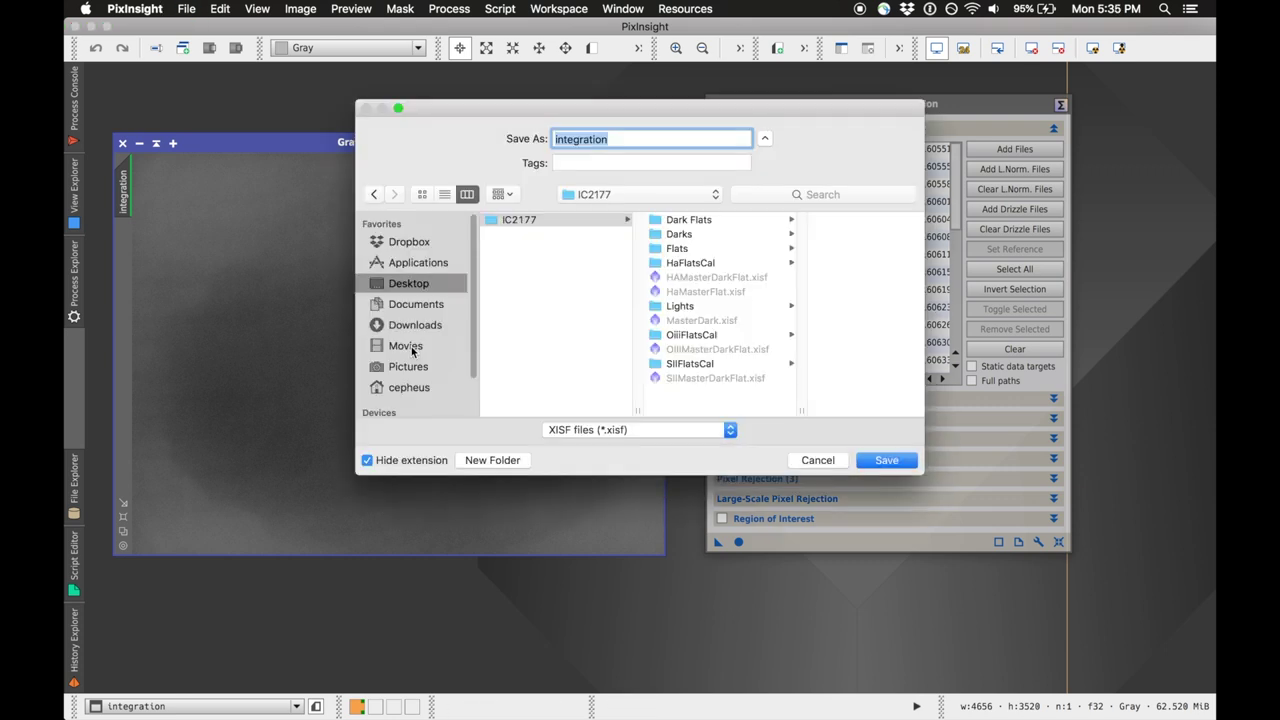
click(704, 354)
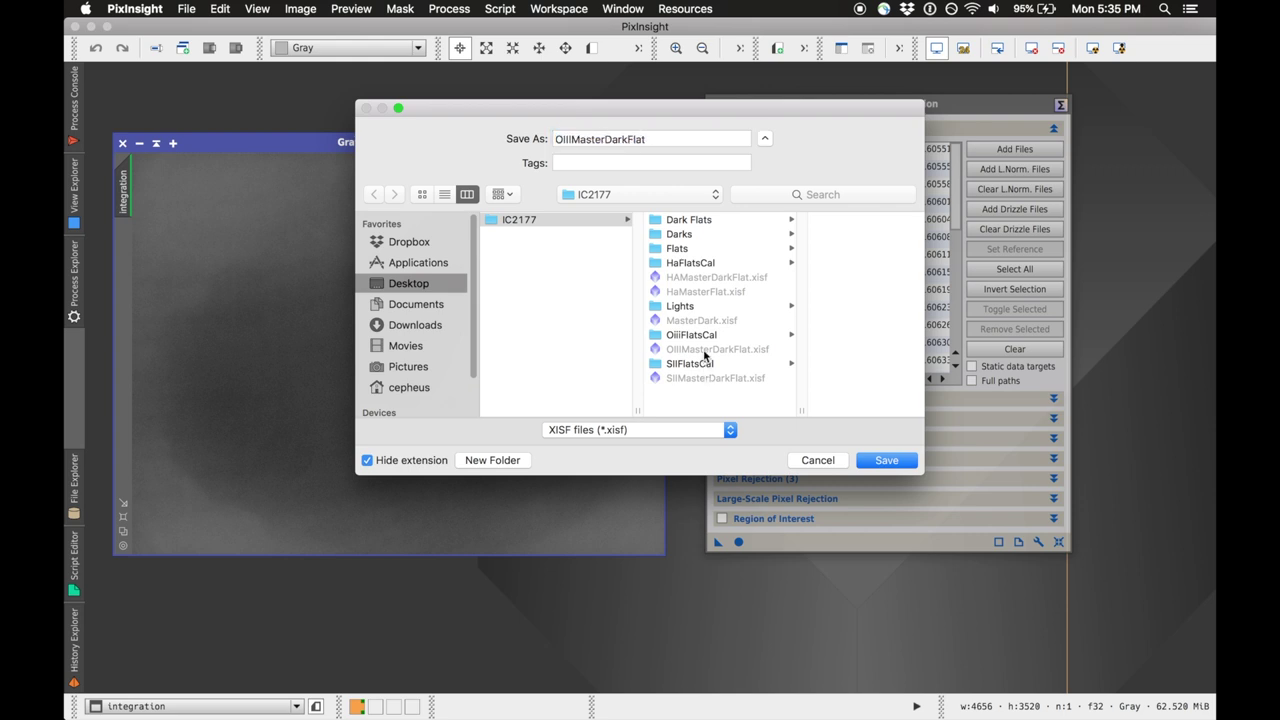
click(624, 140)
drag(625, 140, 603, 140)
key(BackSpace)
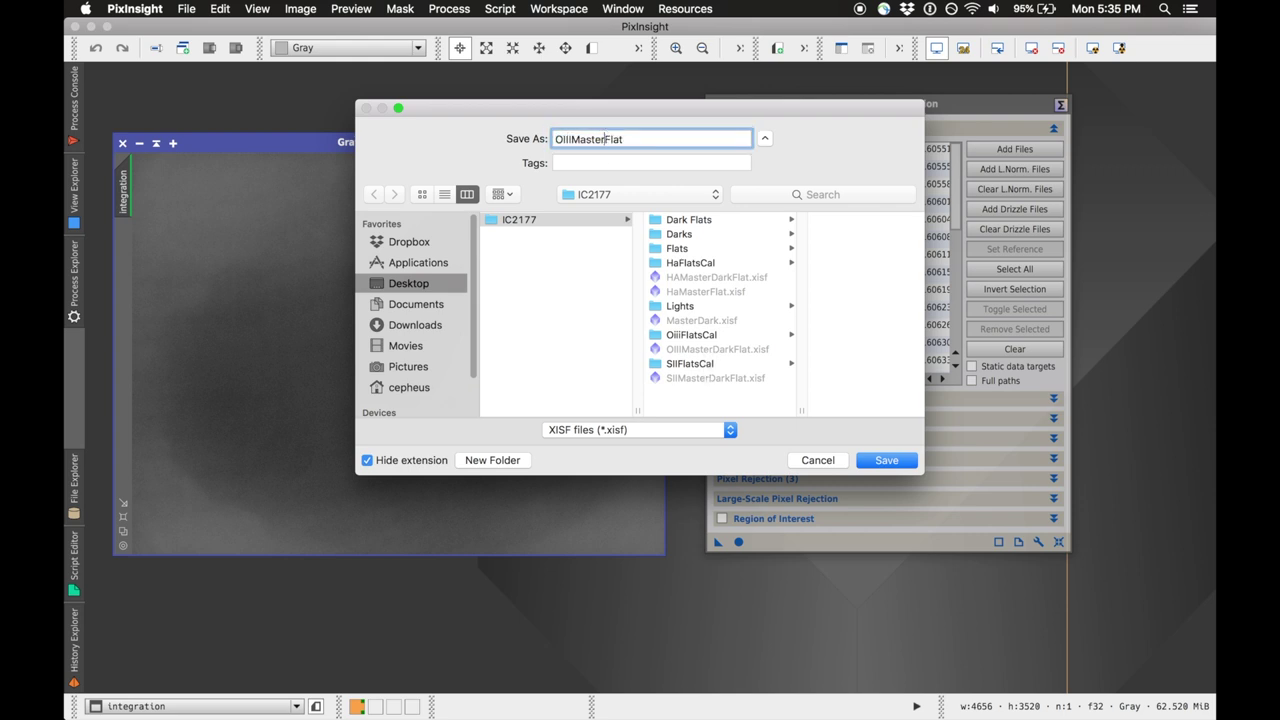
key(Return)
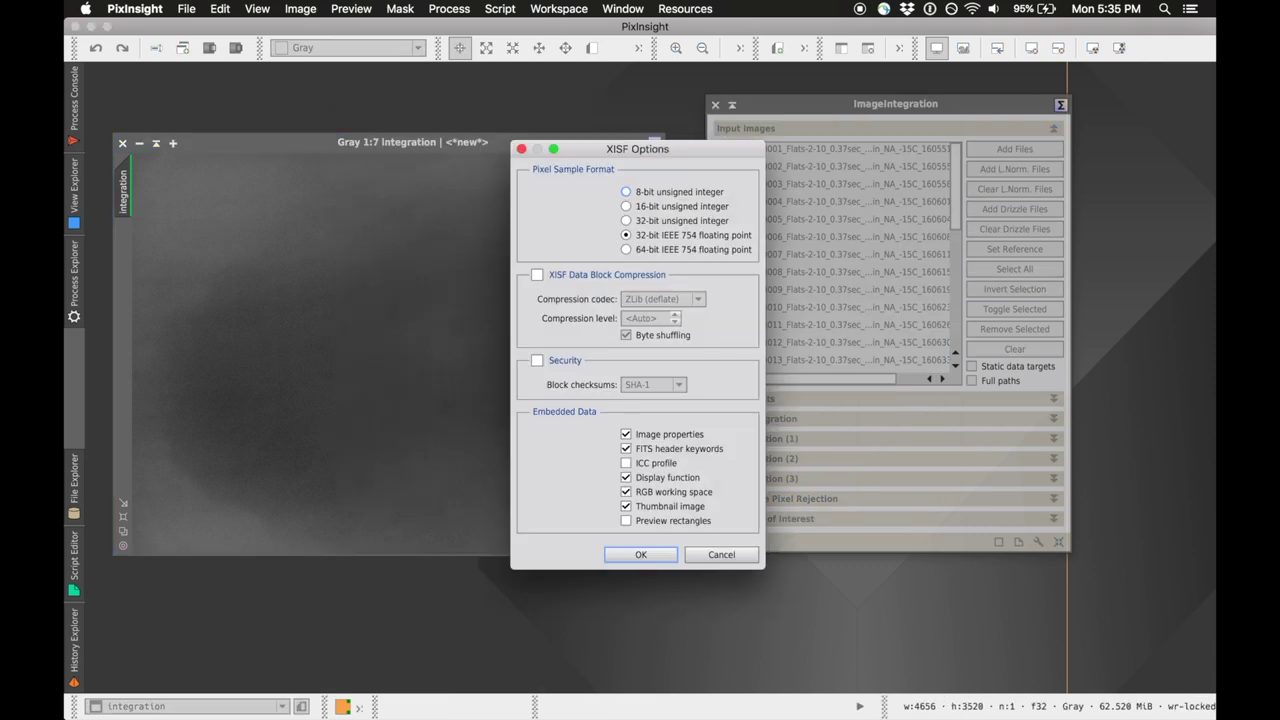
key(Return)
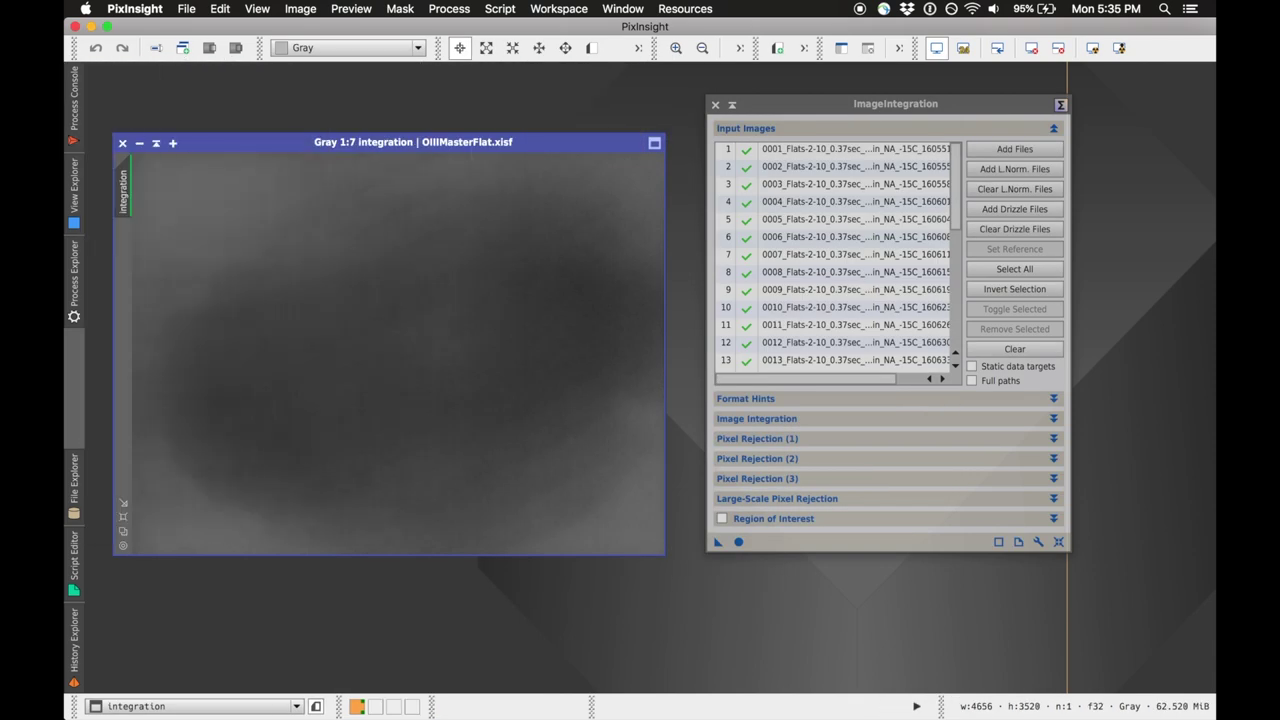
click(122, 143)
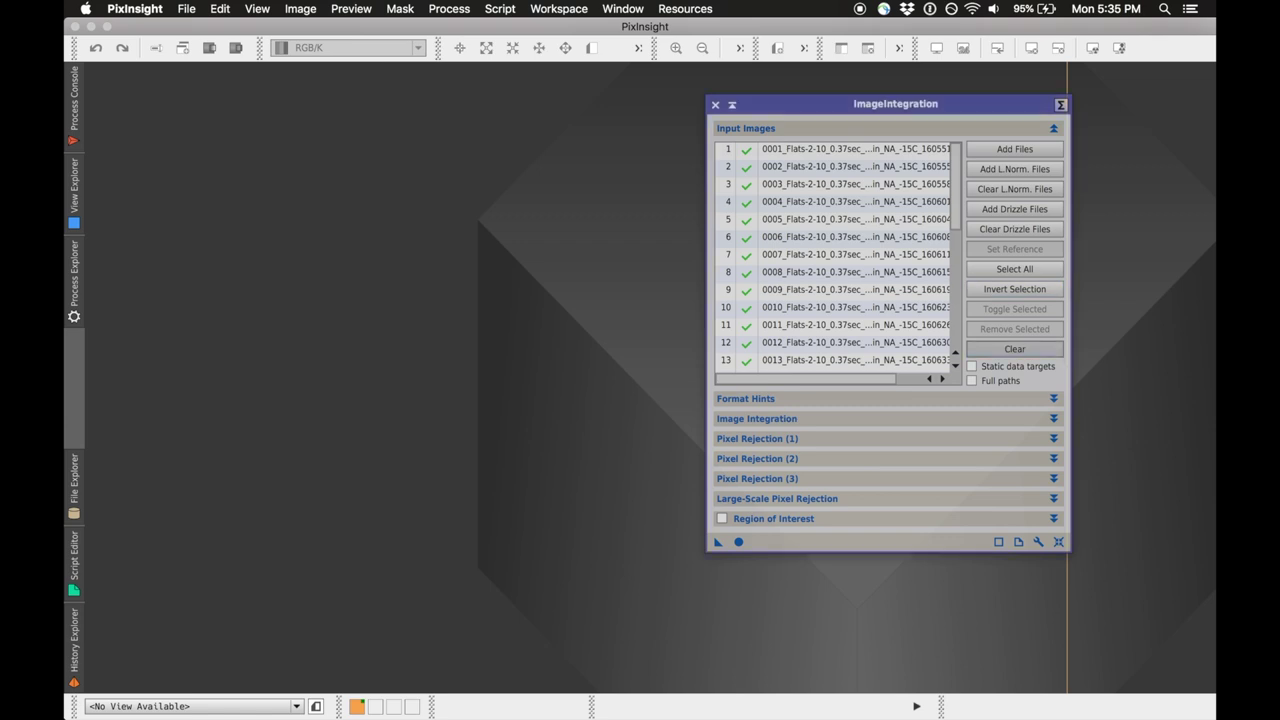
Replace the integration input images with calibrated SII flats 0001 to 0030 from the SIIFlatsCal folder.
click(1015, 349)
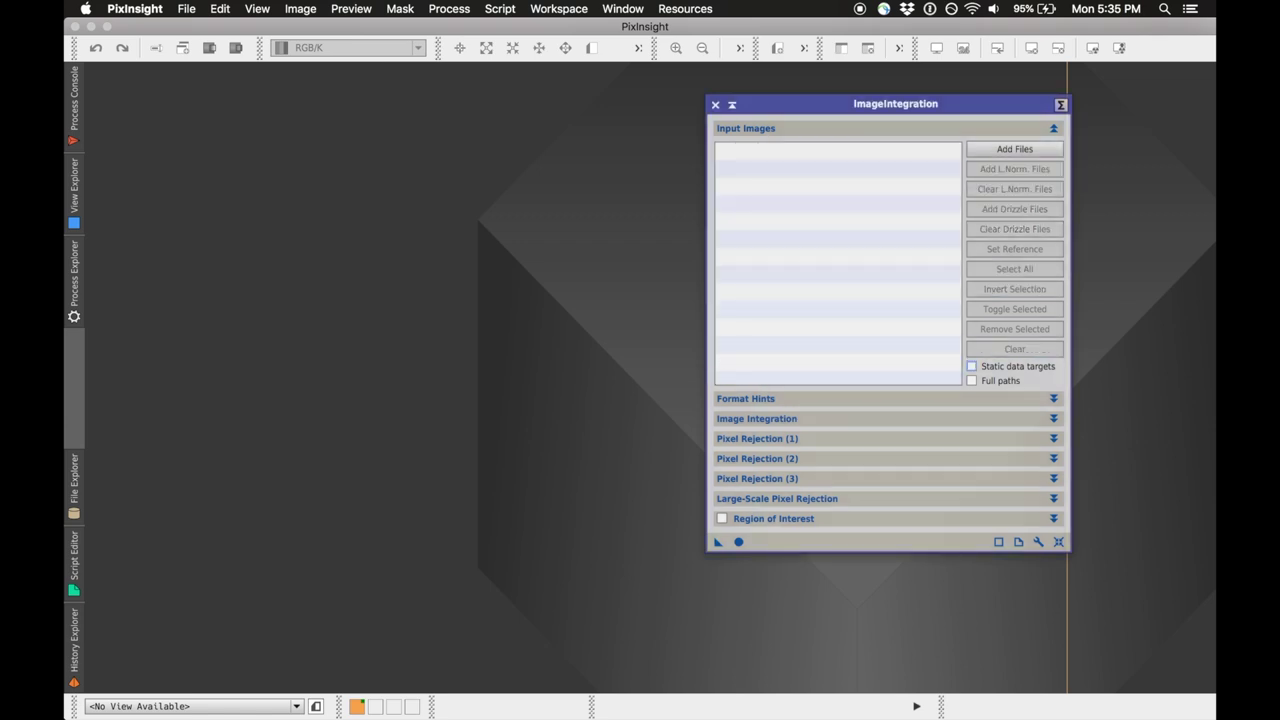
click(1015, 149)
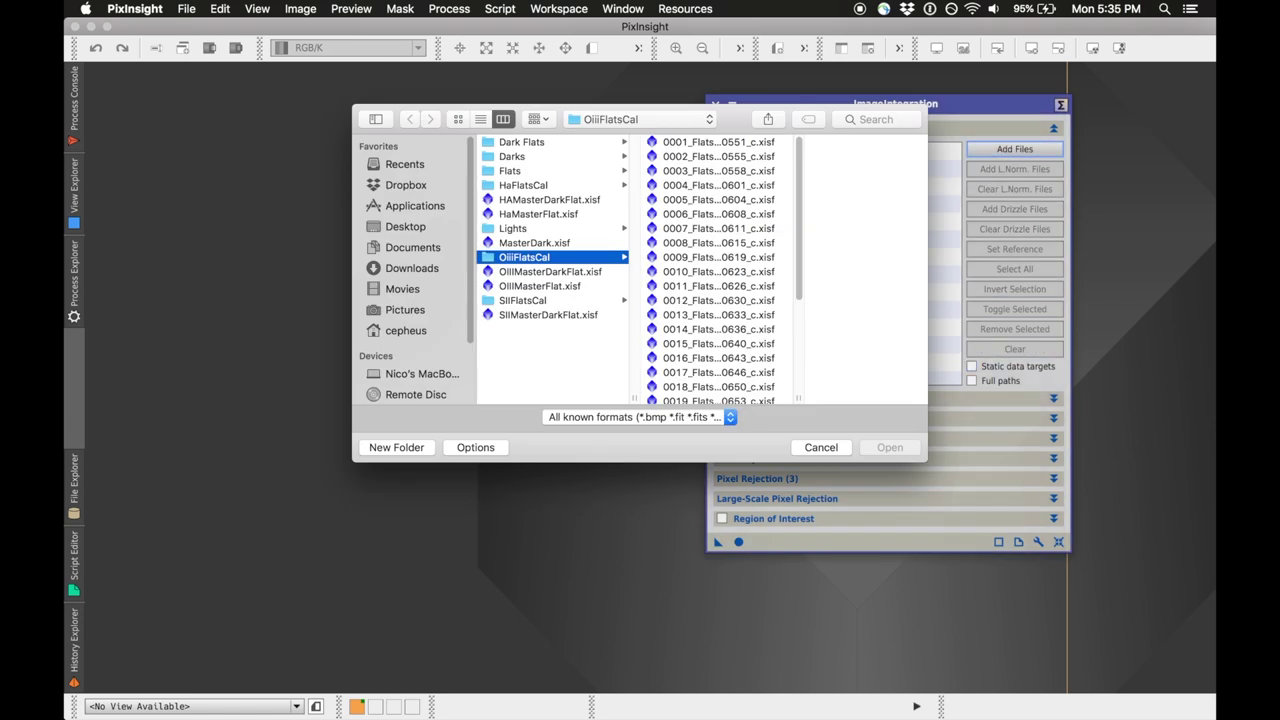
key(Down)
key(Down)
key(Down)
key(Right)
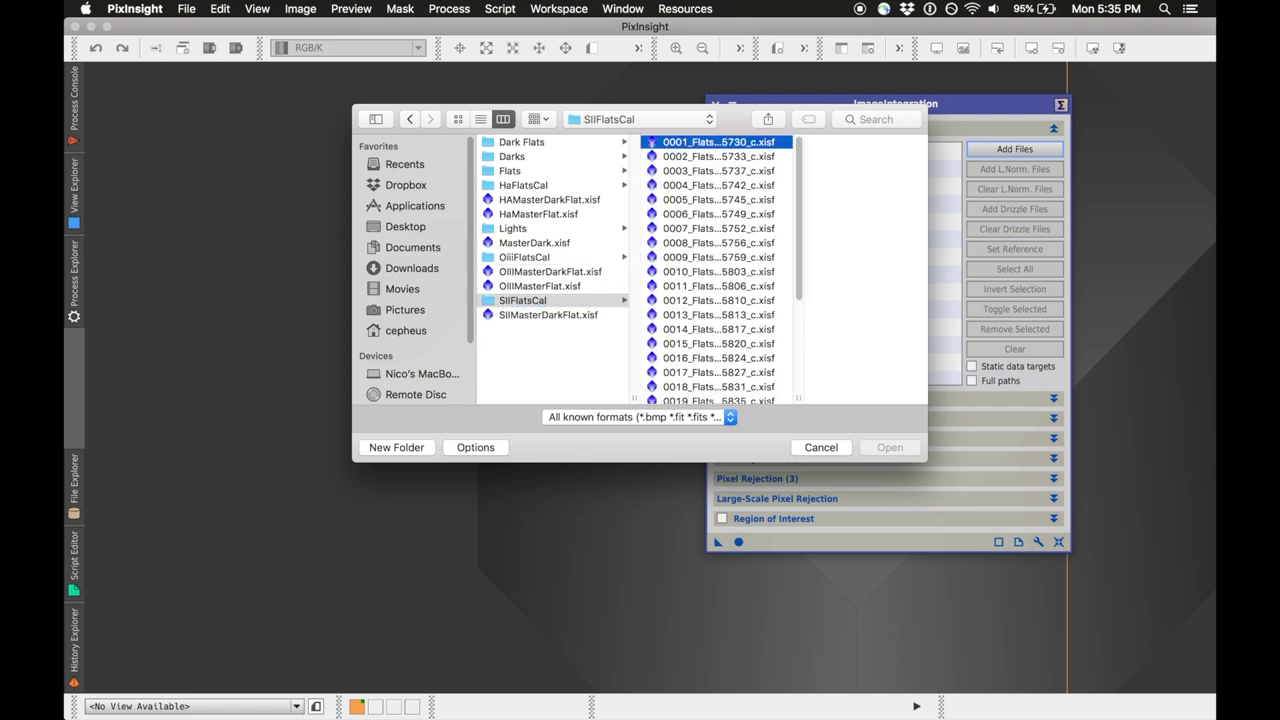
scroll(680, 262, down, 3)
key(super+a)
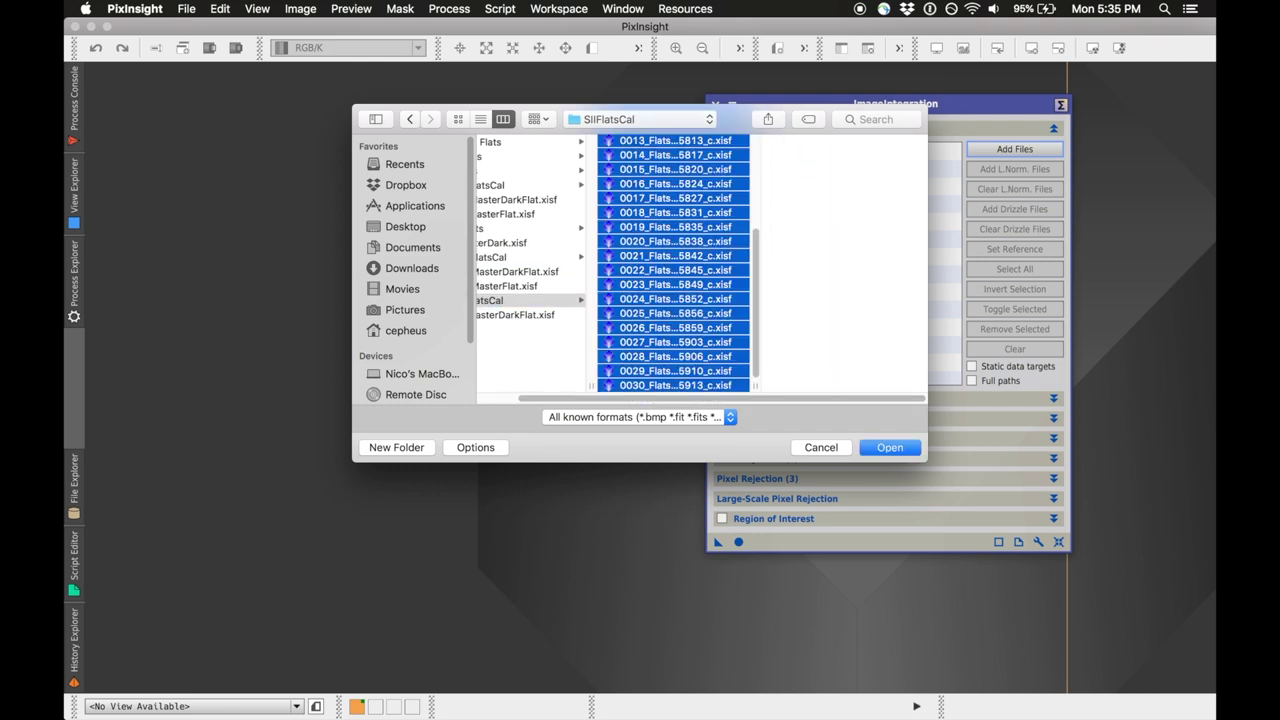
key(Return)
Integrate the calibrated SII flats, close the high and low rejection maps, and auto-stretch the integrated flat.
click(738, 541)
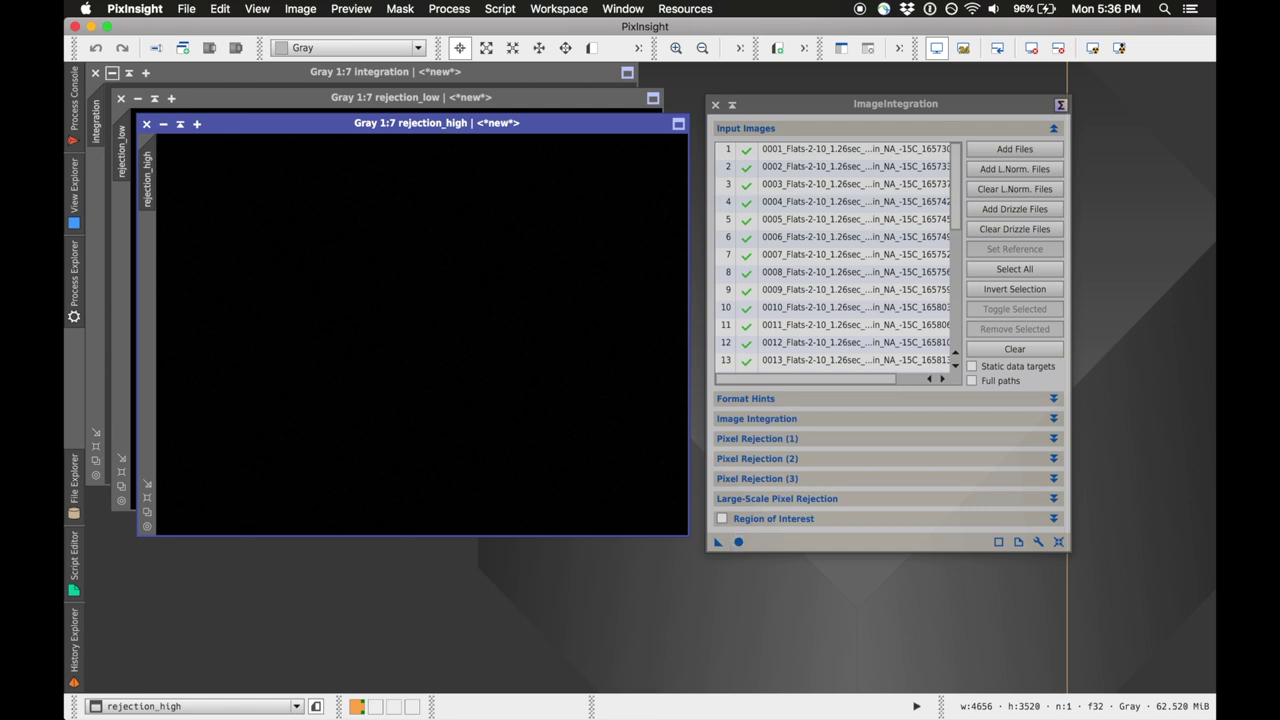
click(146, 124)
click(120, 97)
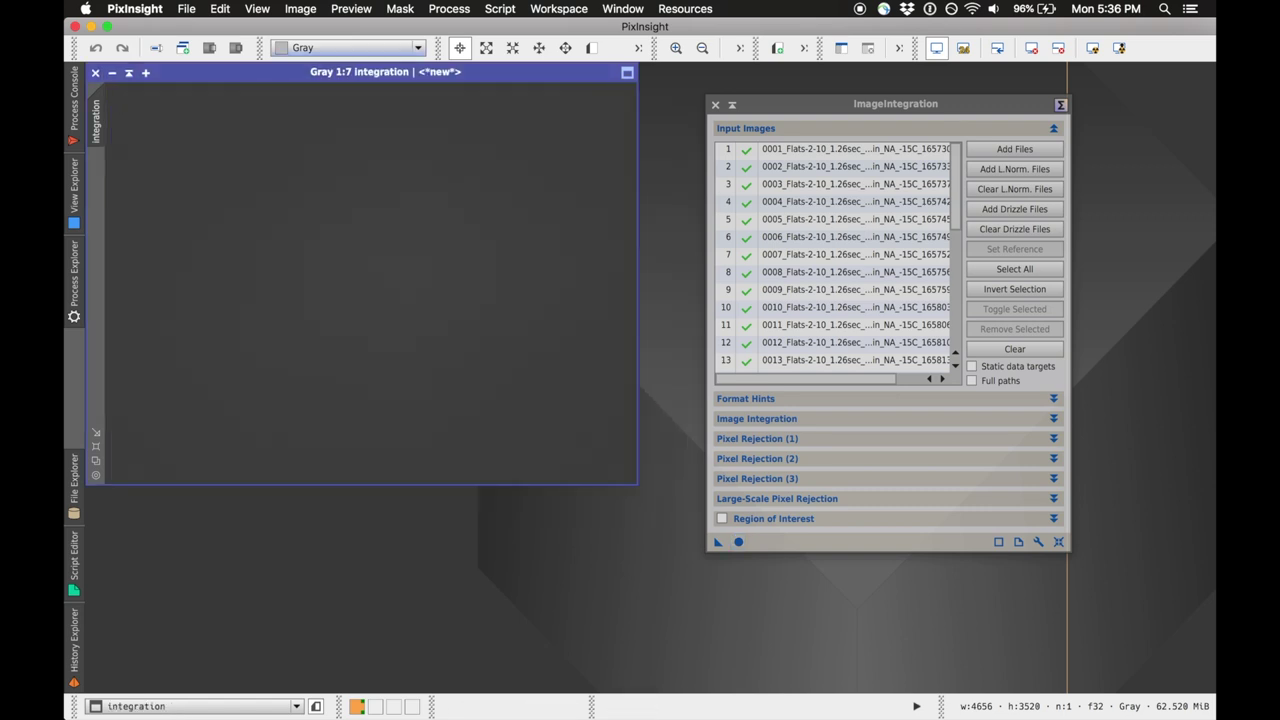
click(1093, 48)
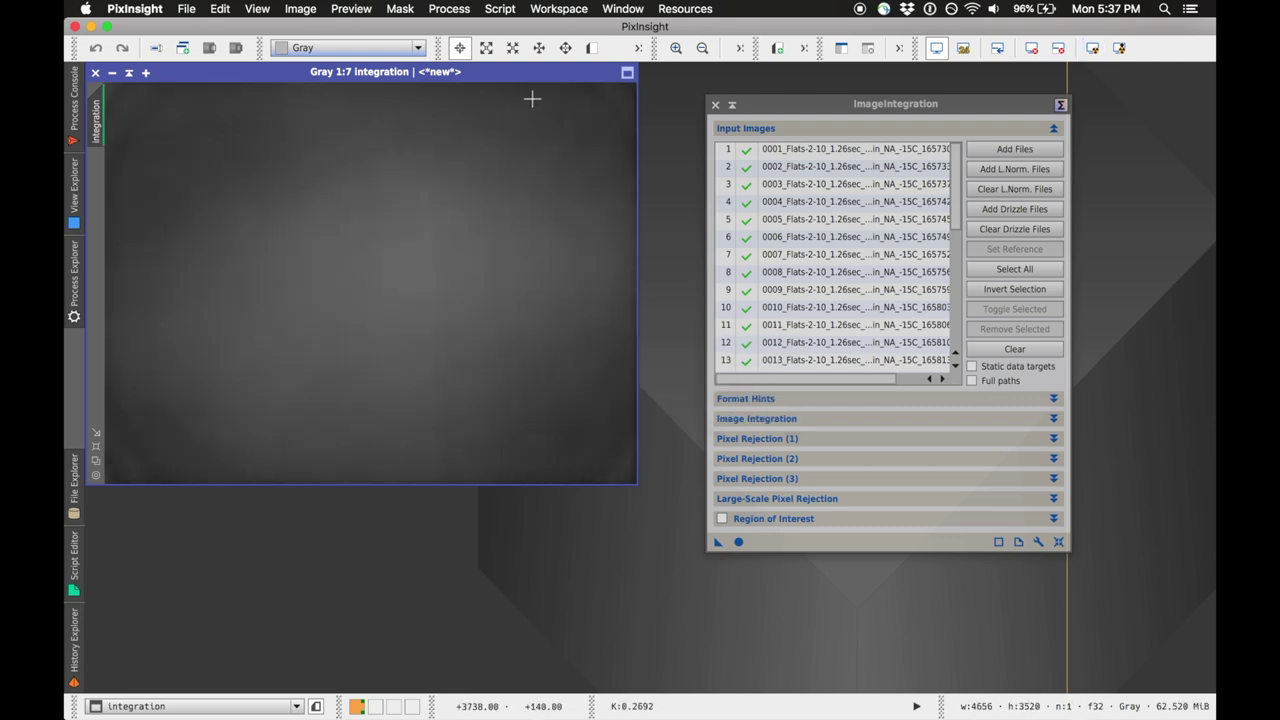
Save the integrated SII flat as SIIMasterFlat in 32-bit floating point XISF format in the IC2177 folder, and close it.
key(super+s)
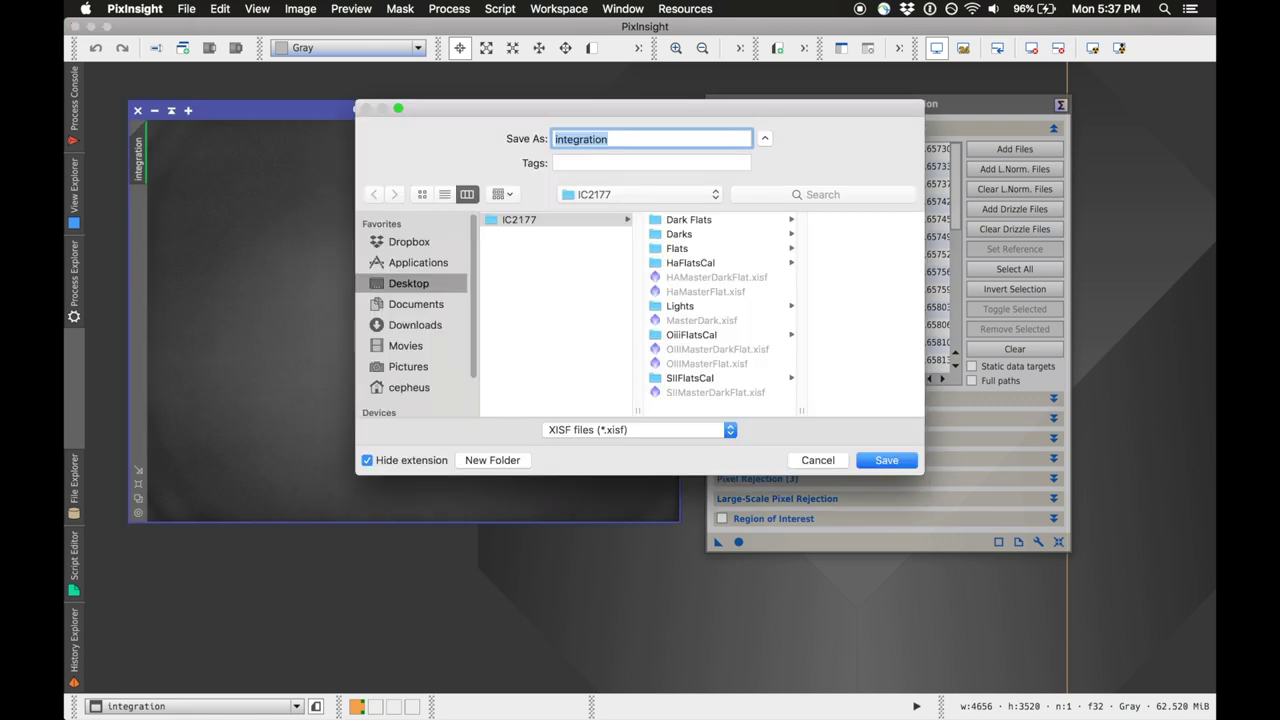
text(SIIMasterDarkFlat)
key(Left)
key(Left)
key(Left)
key(Left)
key(BackSpace)
key(BackSpace)
key(BackSpace)
key(BackSpace)
key(Return)
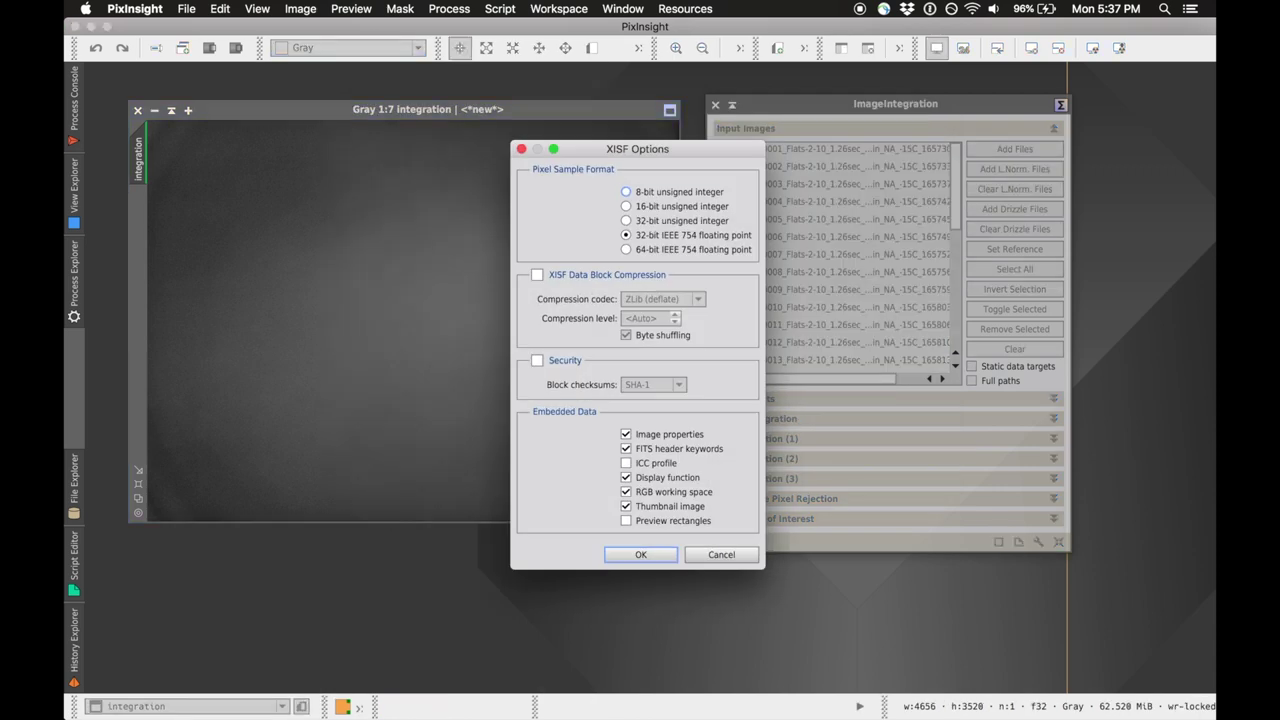
key(Return)
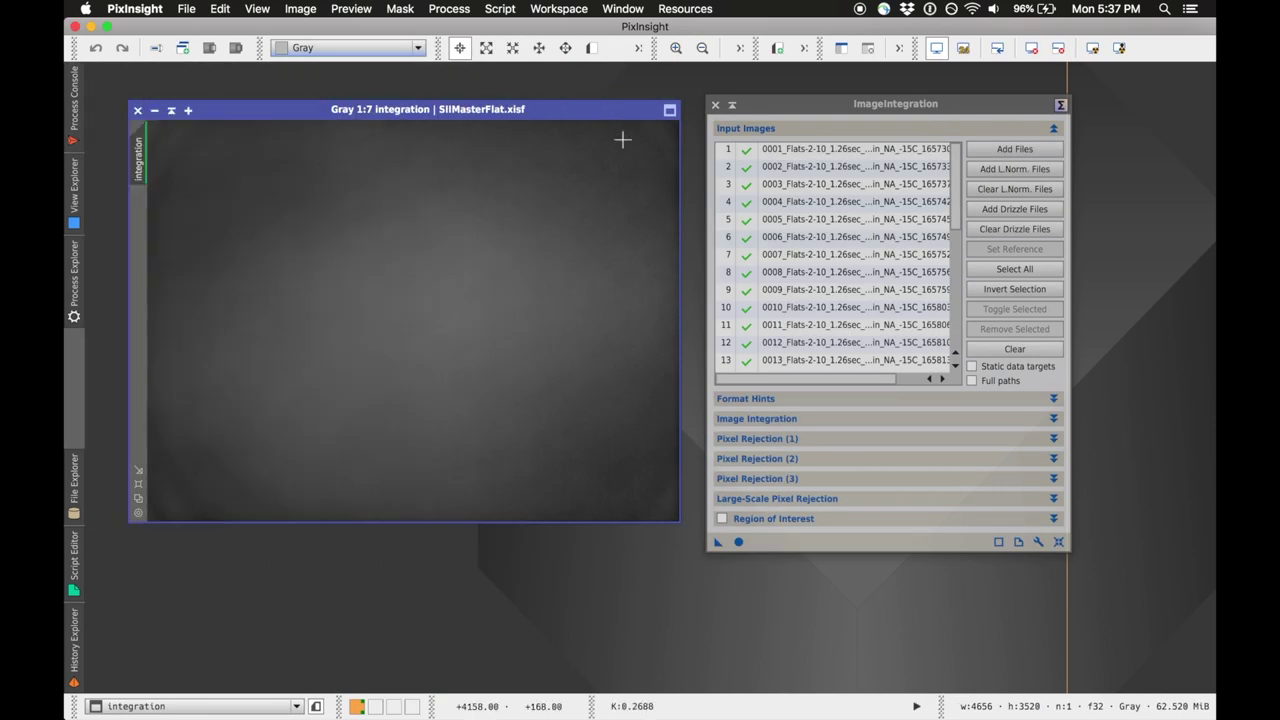
click(138, 110)
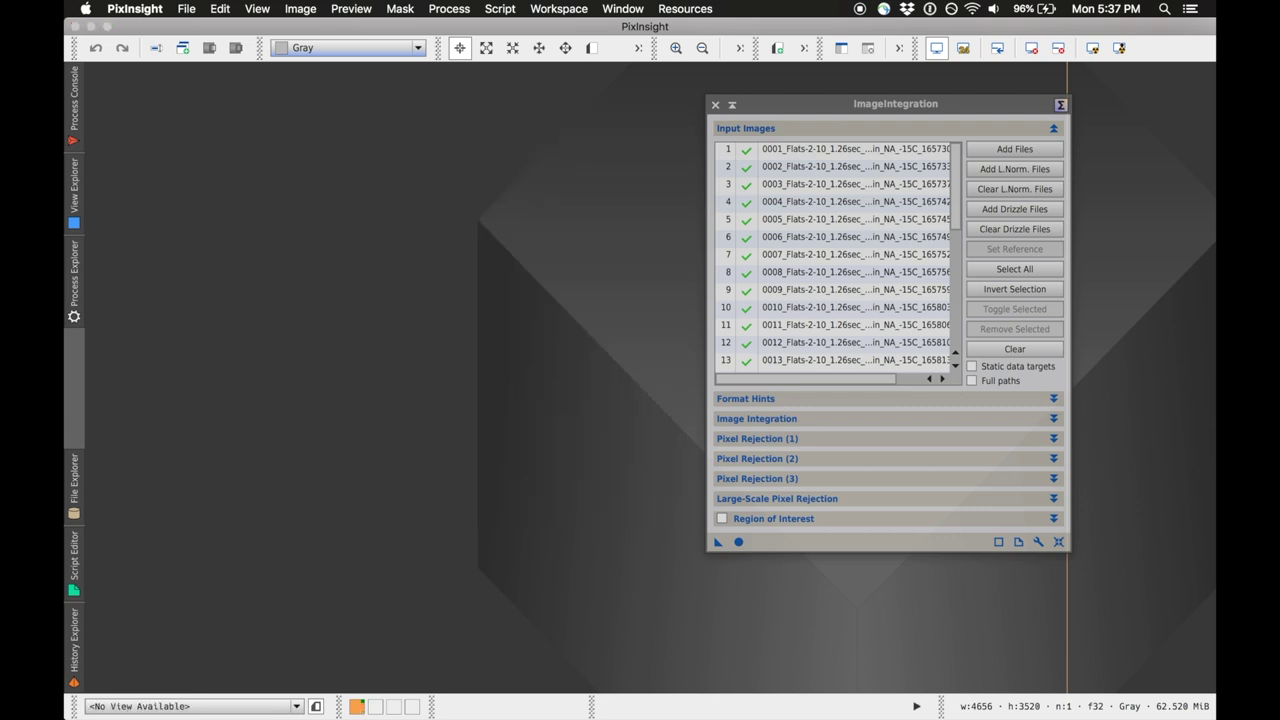
Close ImageIntegration, open the ImageCalibration process and reset its settings to defaults.
key(Escape)
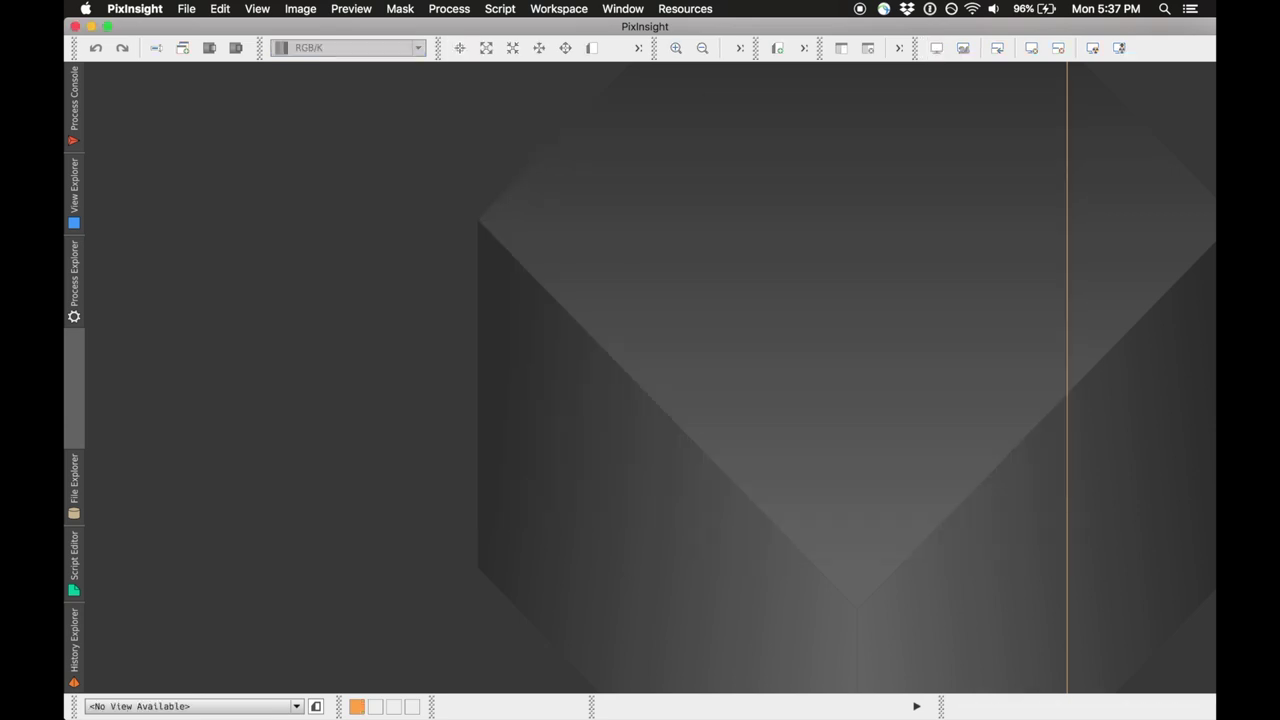
click(463, 7)
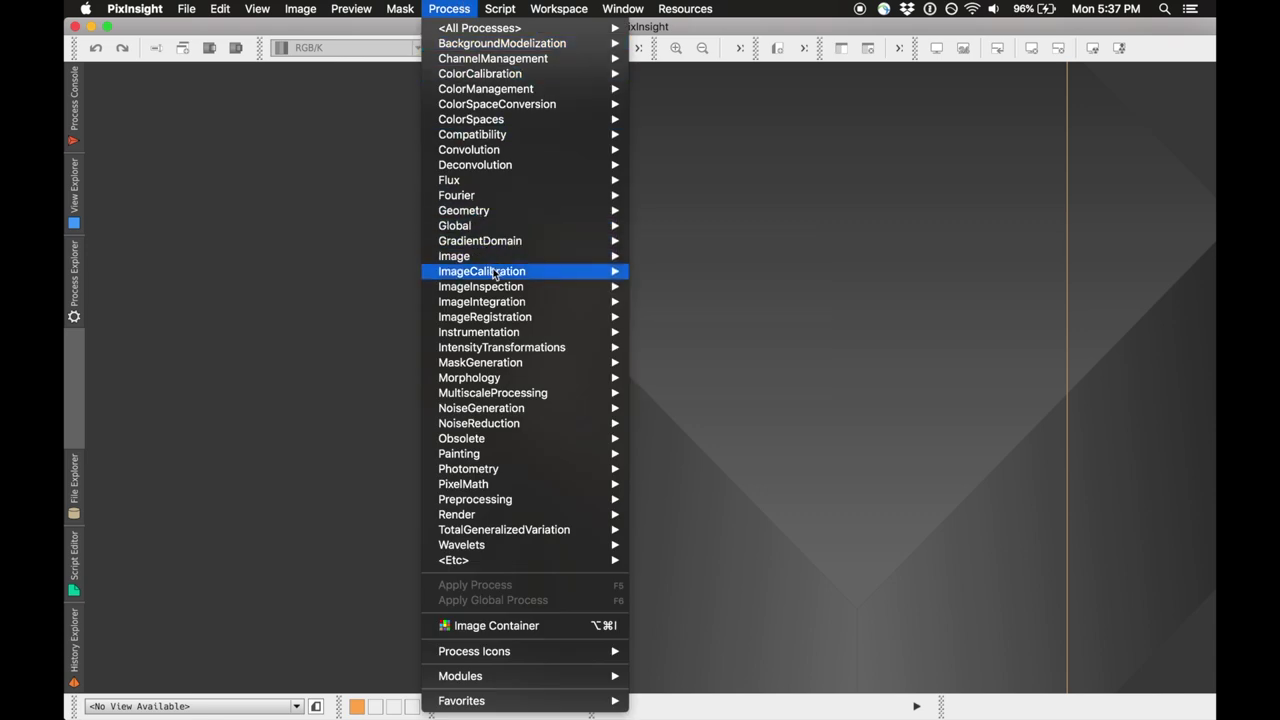
mouse_move(492, 274)
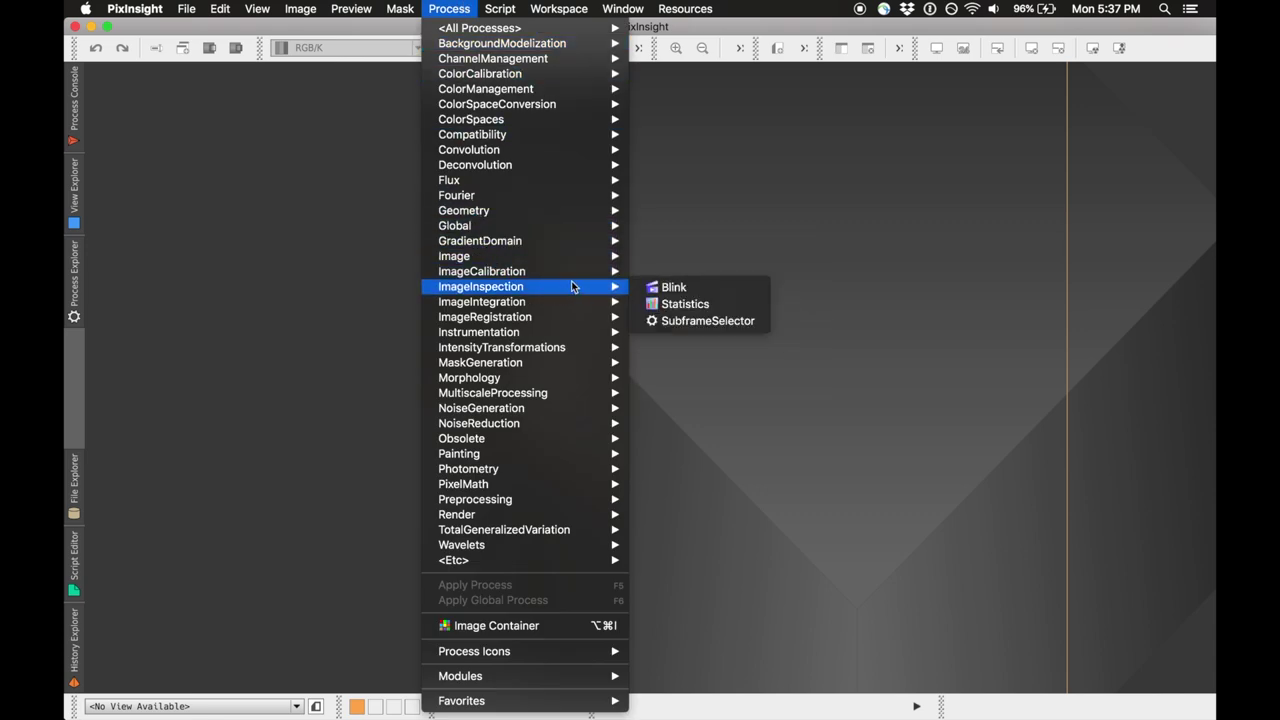
click(683, 308)
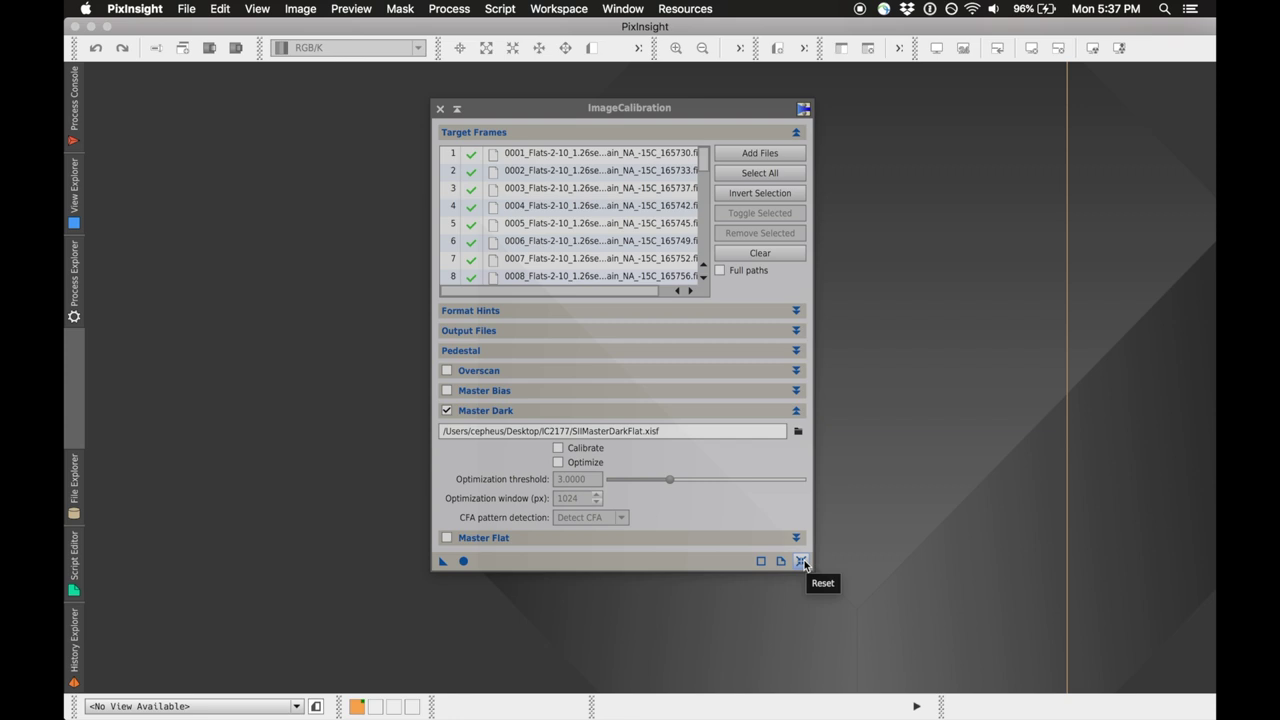
click(801, 561)
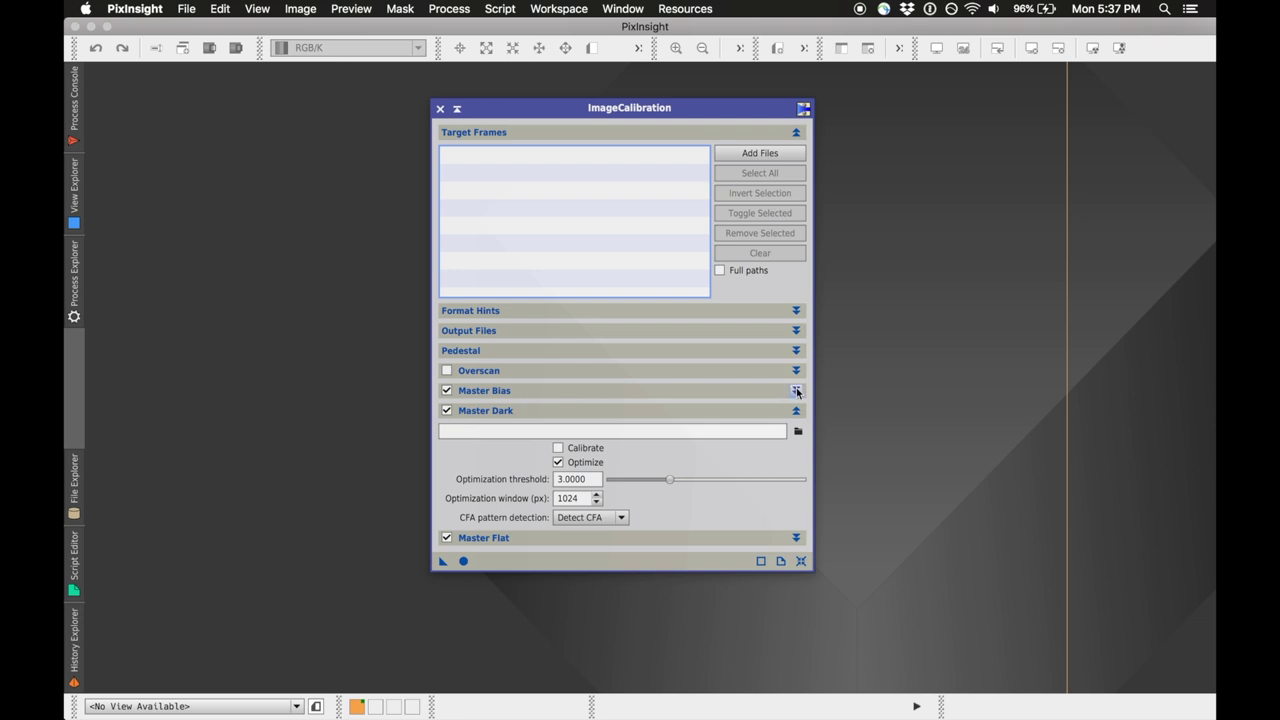
Add all the .fit light frames from the Lights/Ha folder as target frames.
click(750, 153)
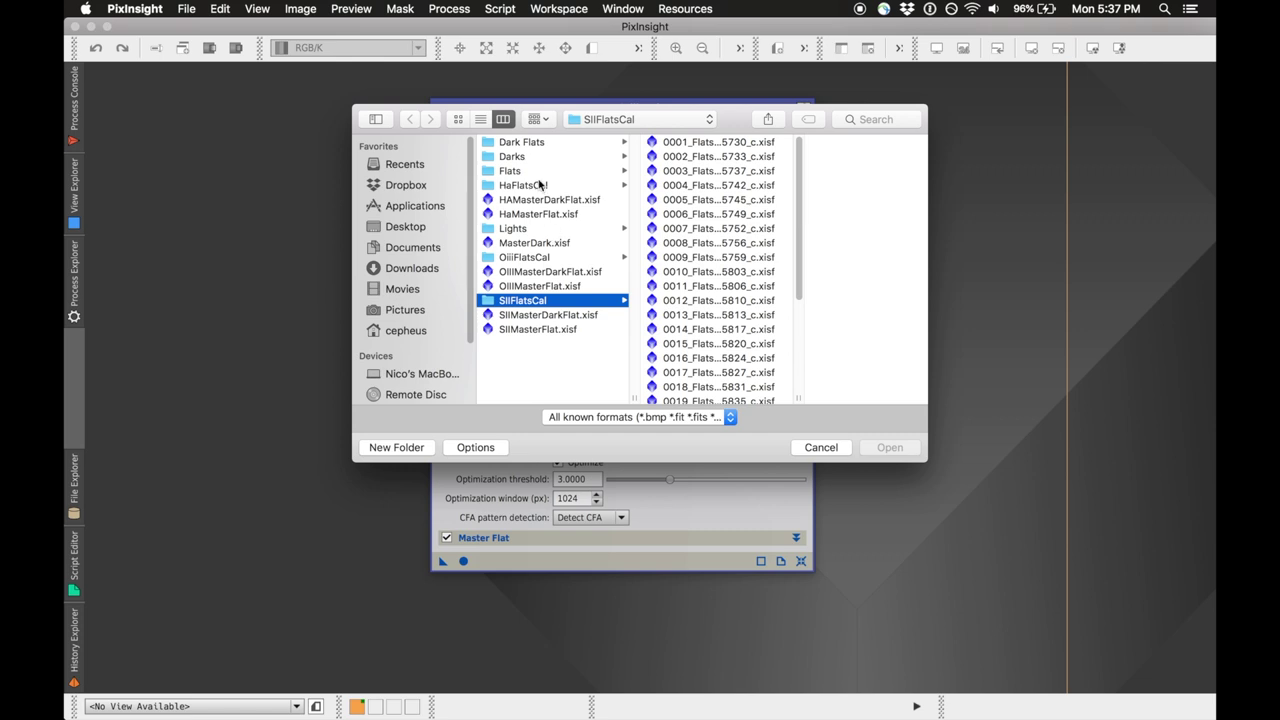
click(527, 229)
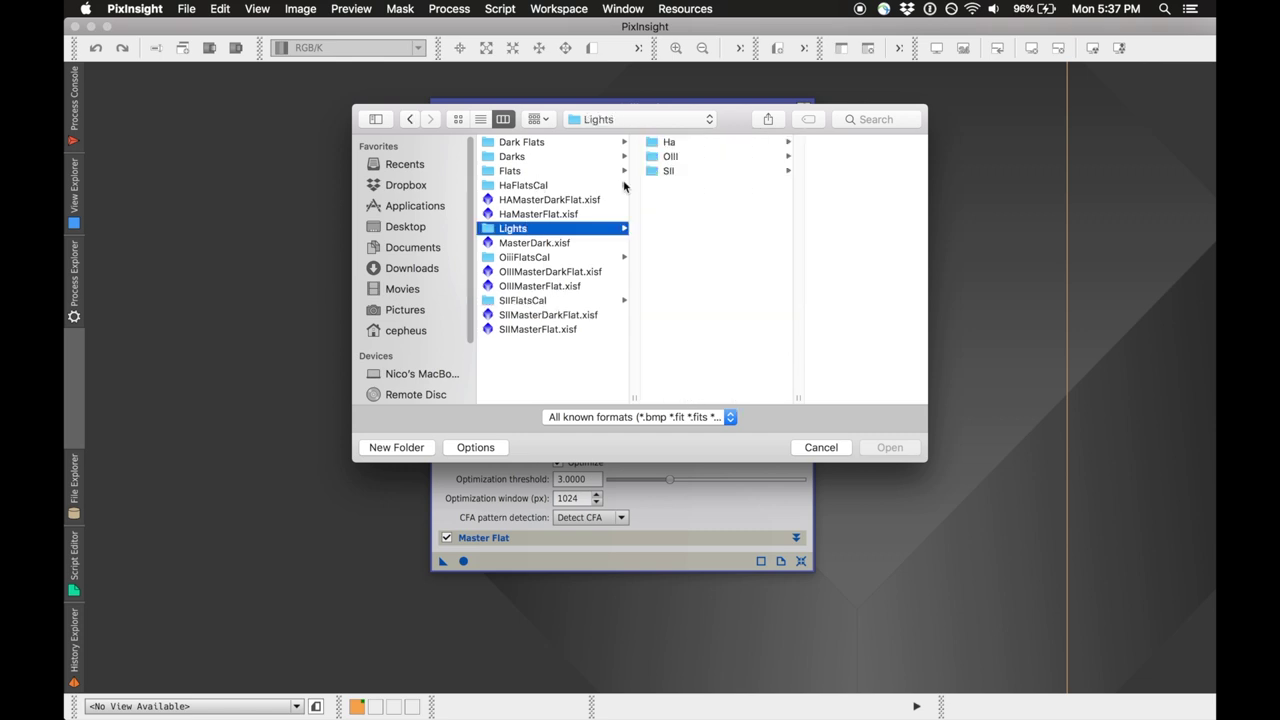
click(670, 145)
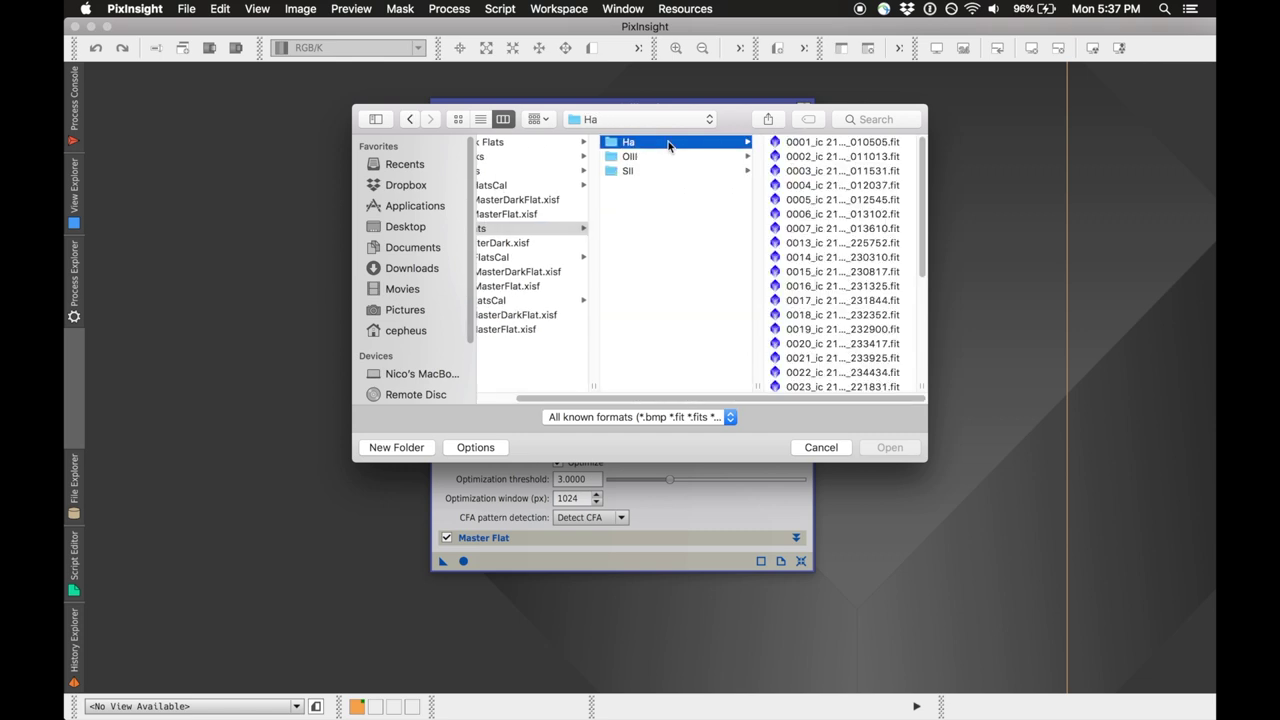
click(834, 145)
scroll(730, 318, down, 10)
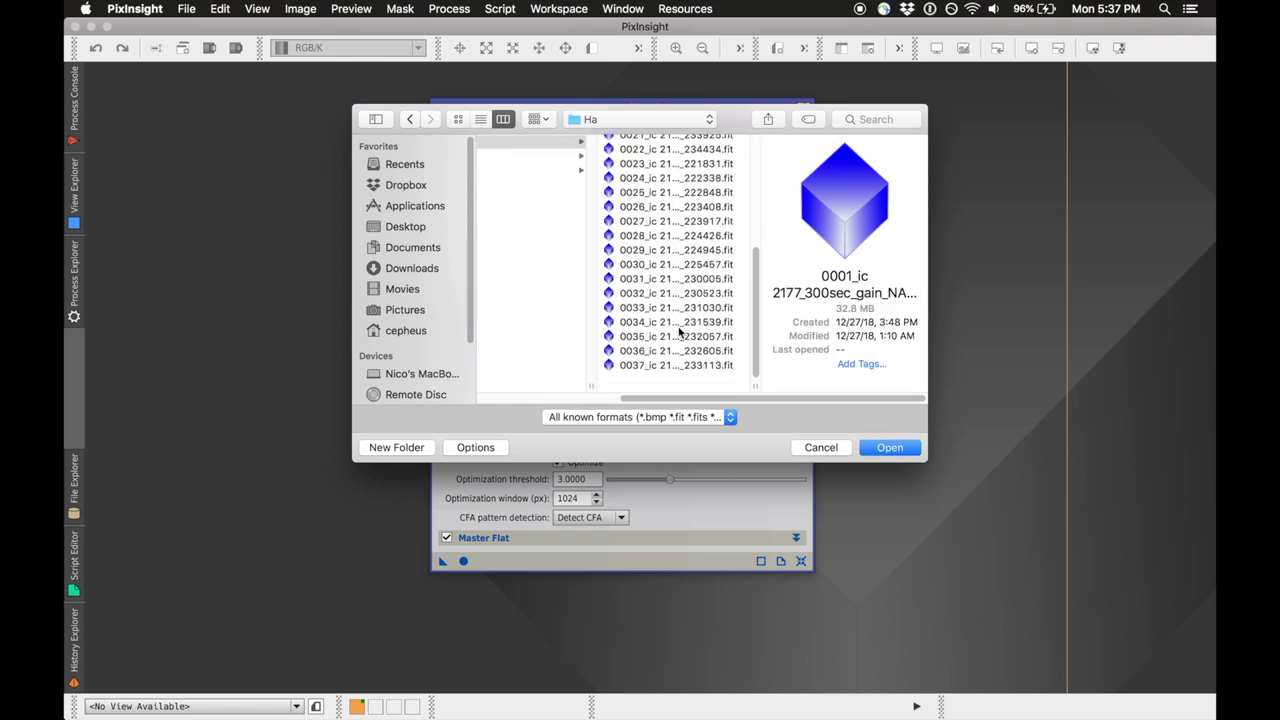
shift+click(676, 385)
click(887, 449)
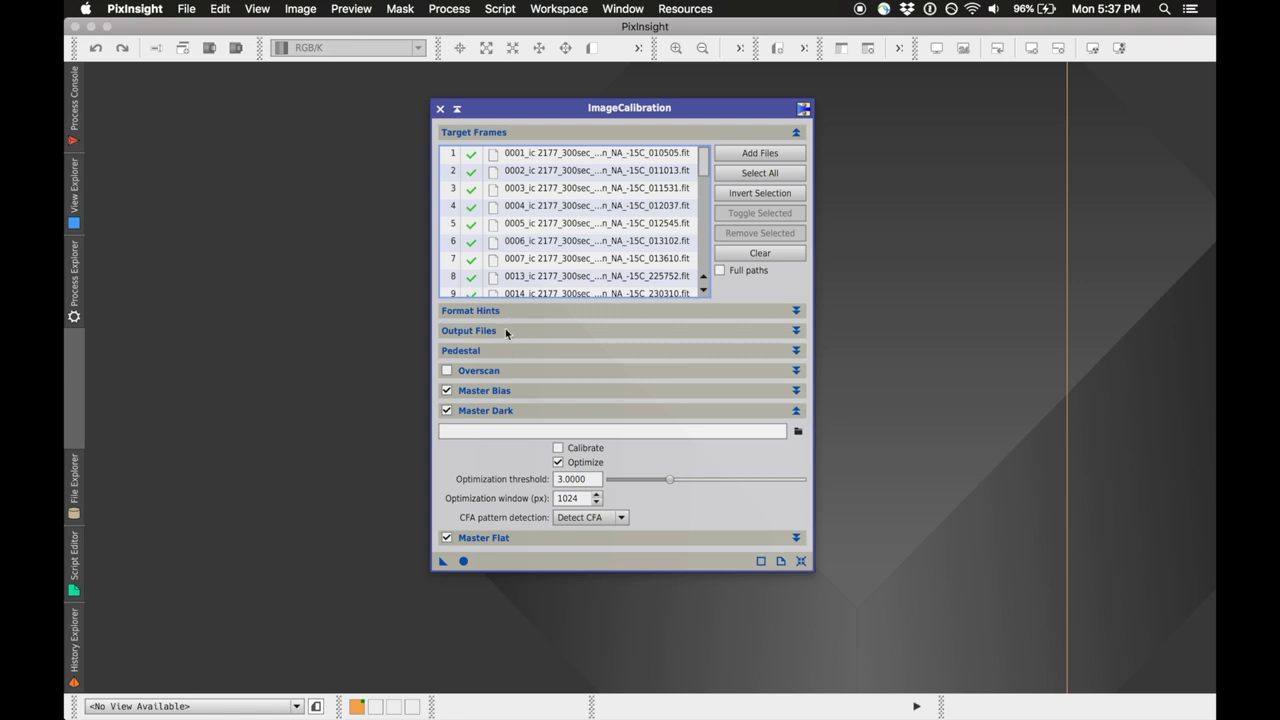
Create a folder named HaCal inside IC2177 and set it as the output directory for the calibrated files.
click(506, 333)
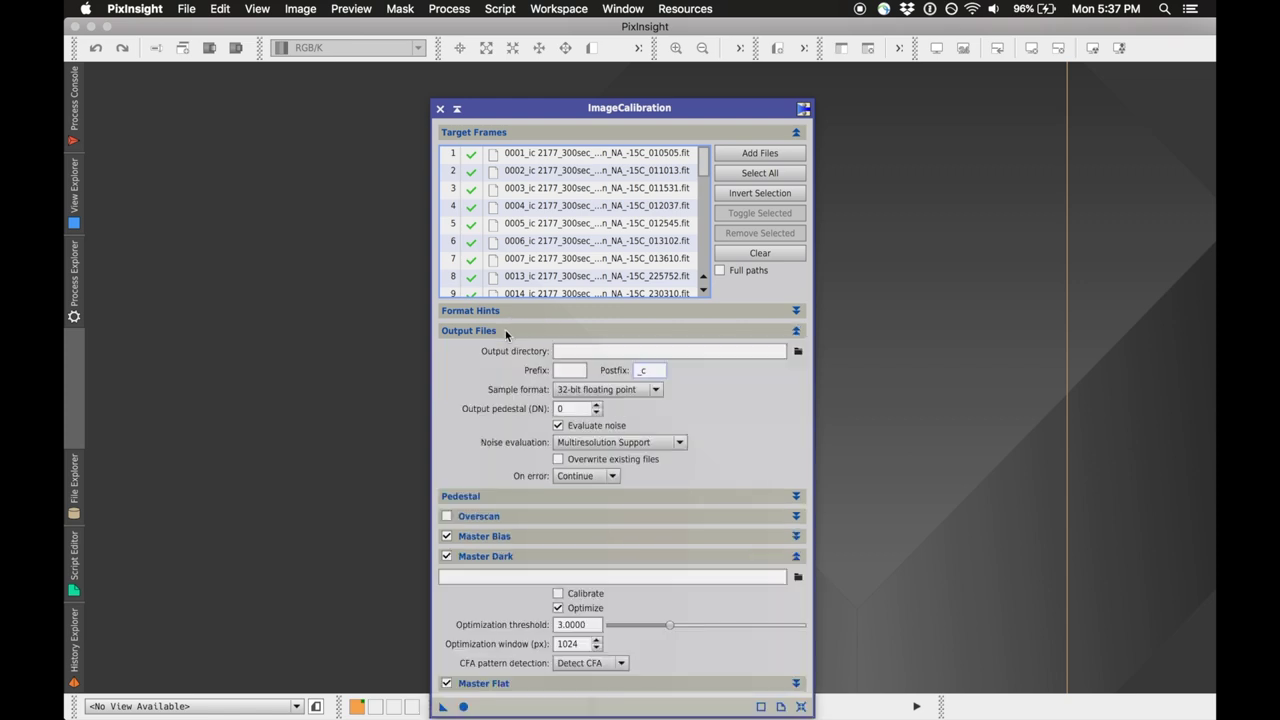
click(797, 351)
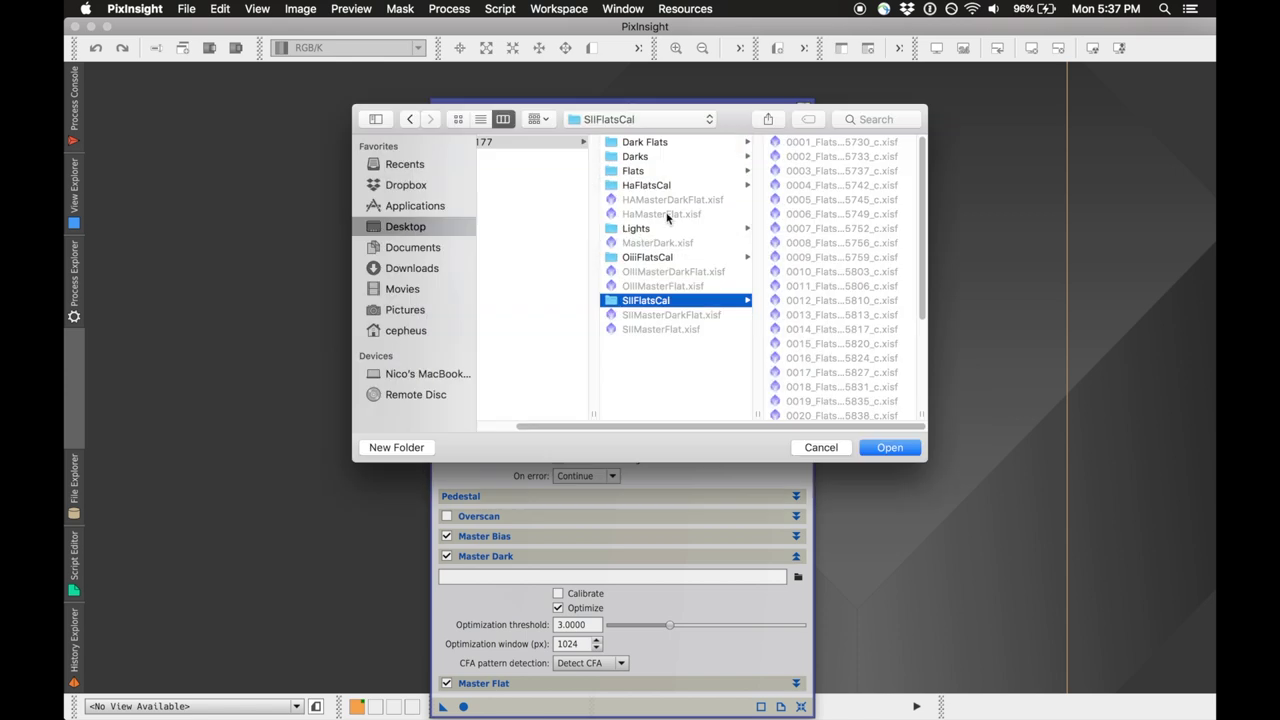
click(527, 145)
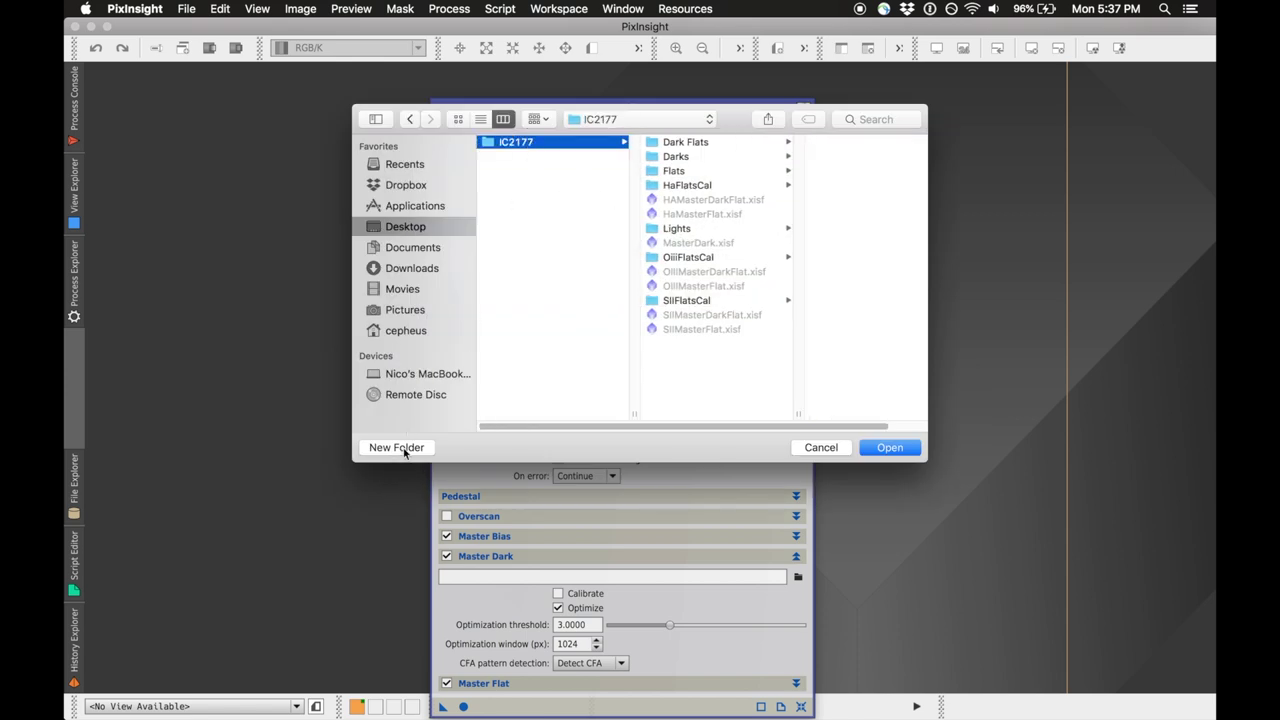
click(397, 447)
text(H)
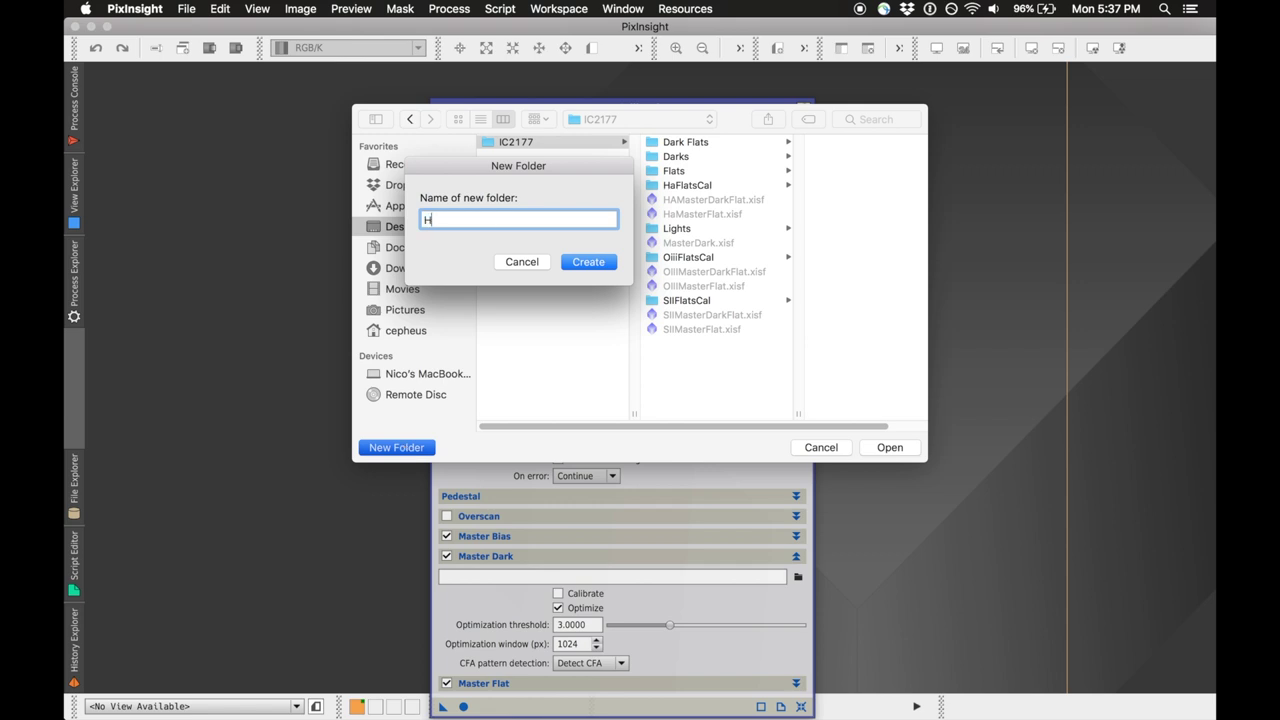
text(aCal)
key(Return)
key(Return)
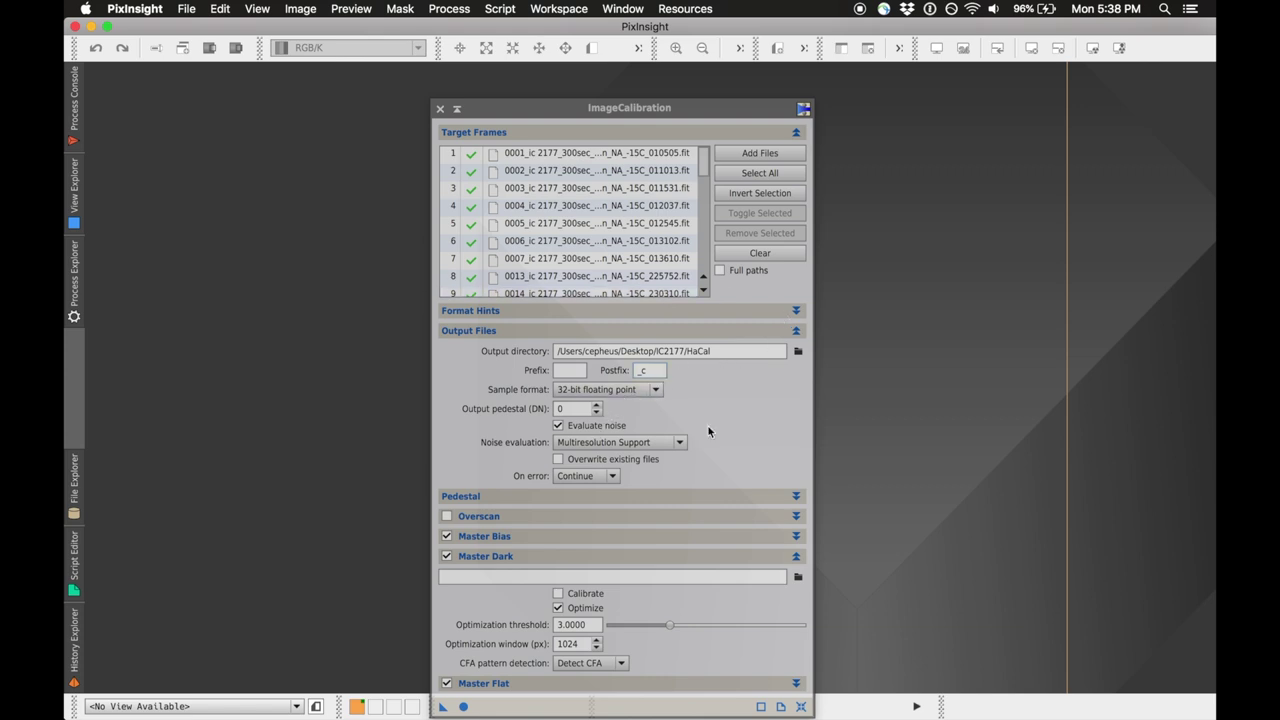
Set the output pedestal to 800 DN and collapse the output file settings.
click(570, 413)
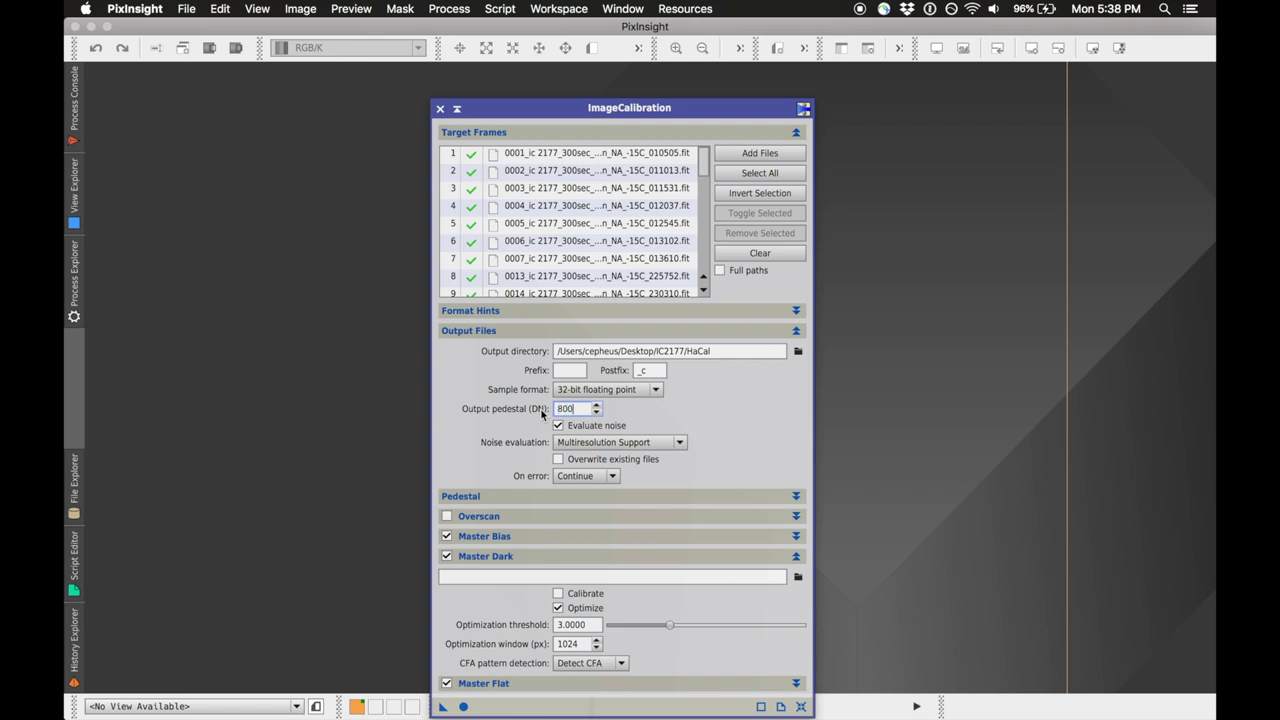
mouse_move(538, 414)
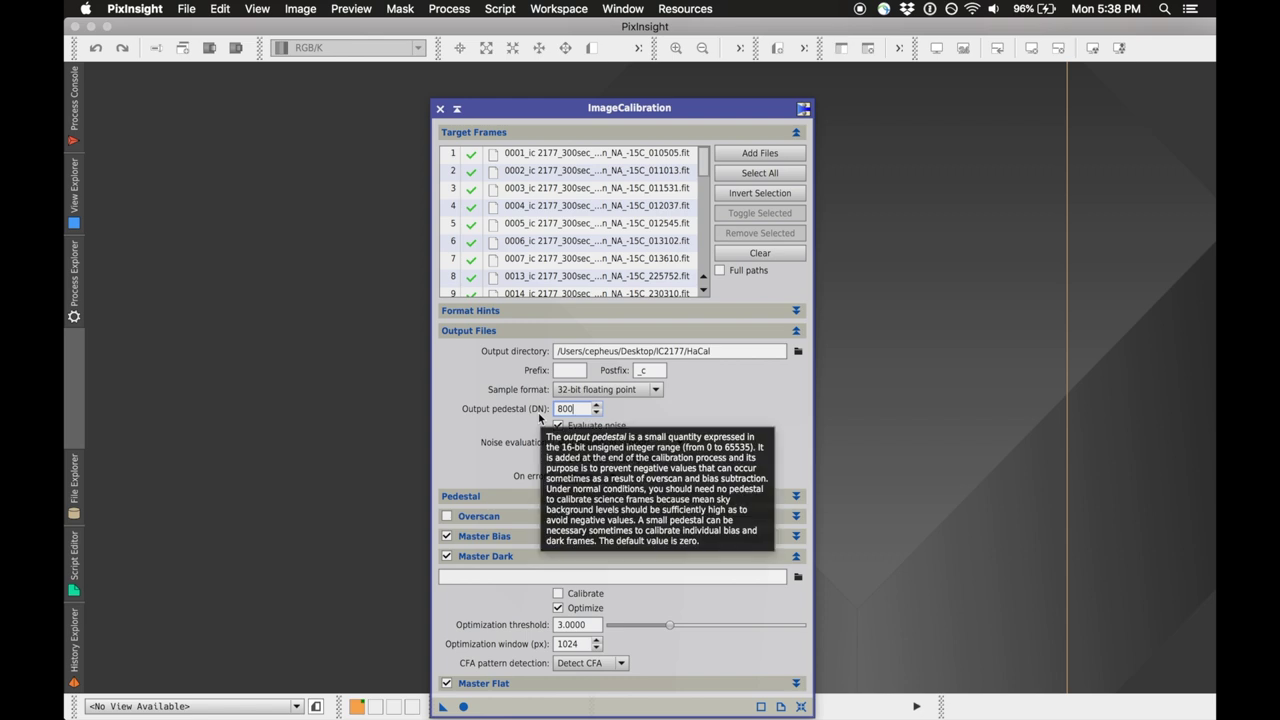
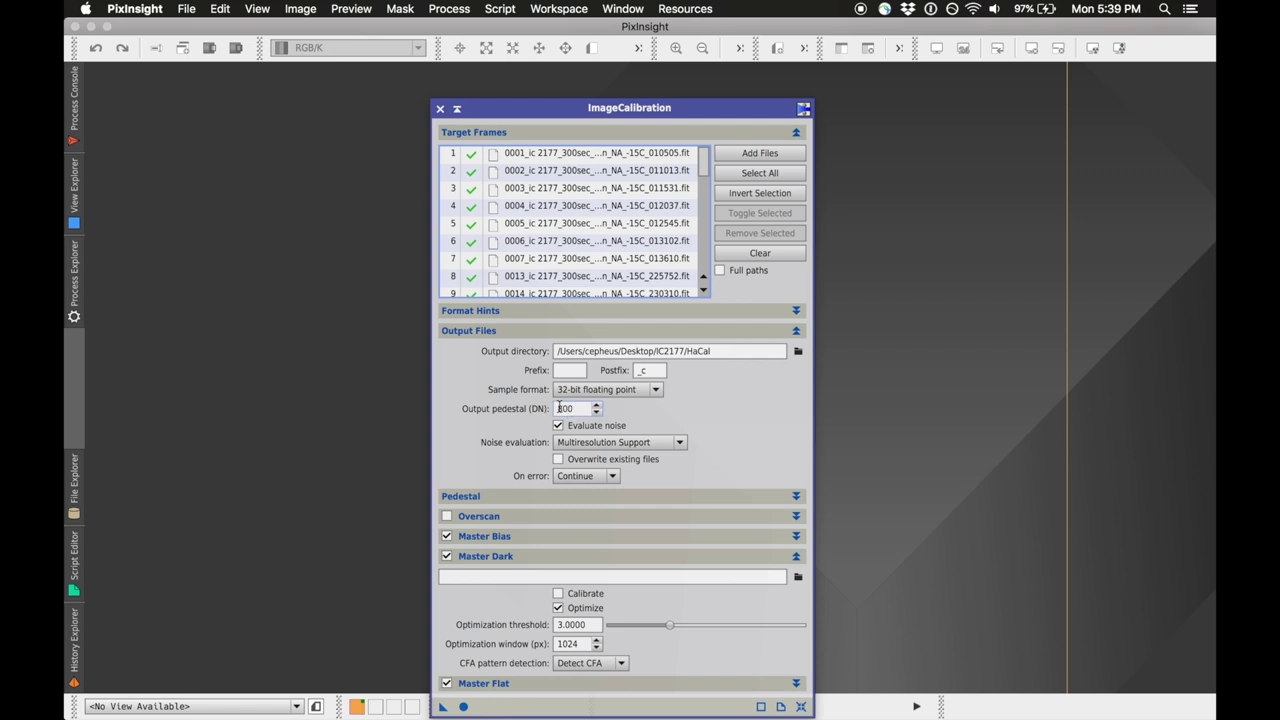
mouse_move(559, 408)
click(797, 330)
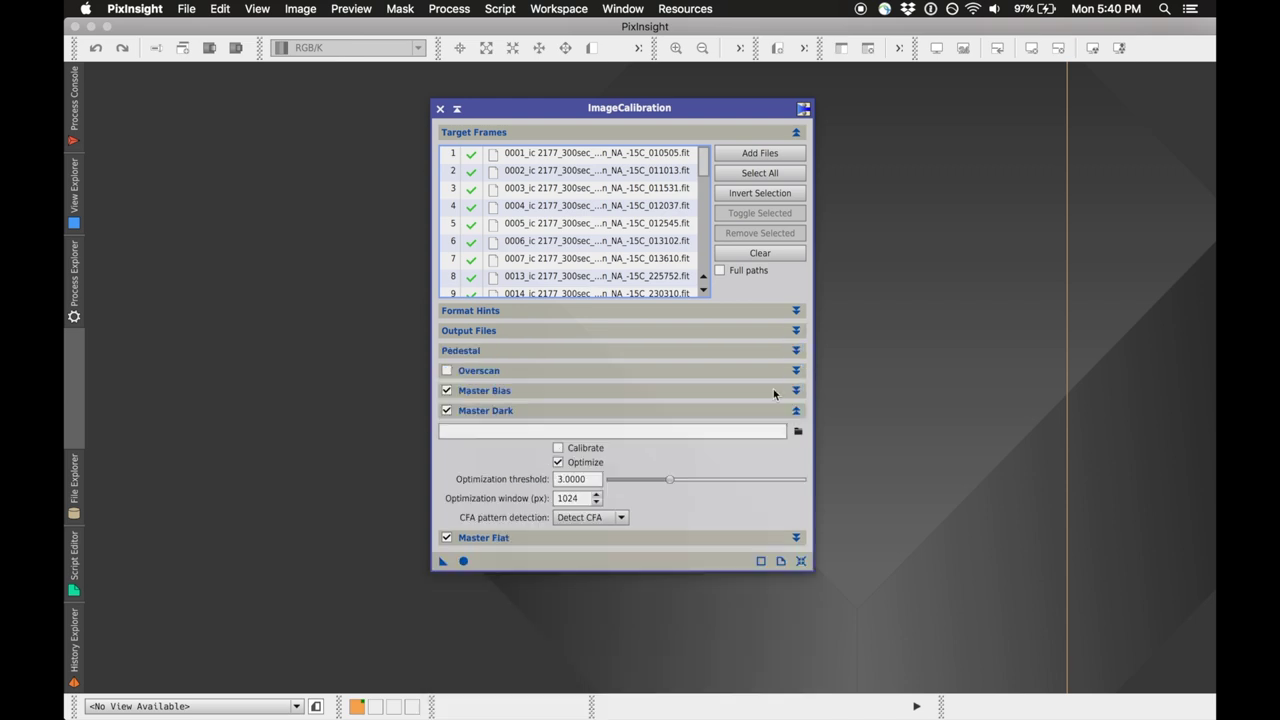
Disable the master bias, turn off dark optimization and load MasterDark.xisf as the master dark.
click(447, 391)
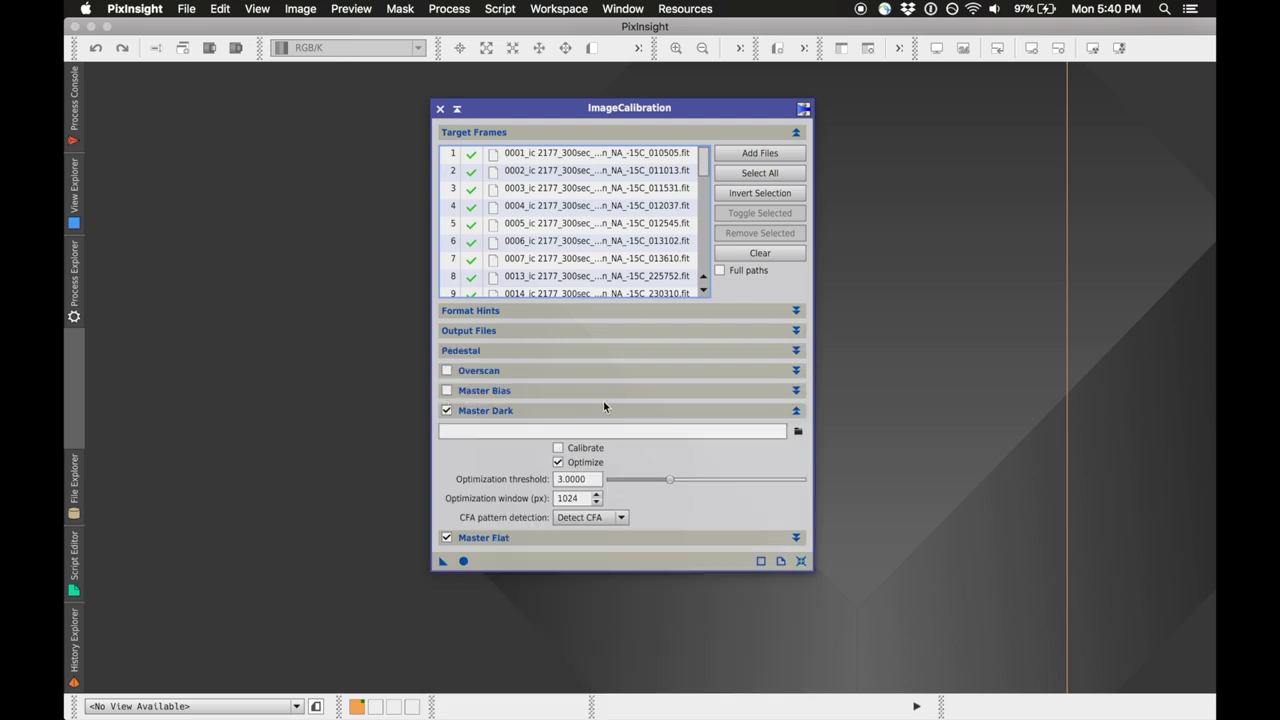
click(558, 462)
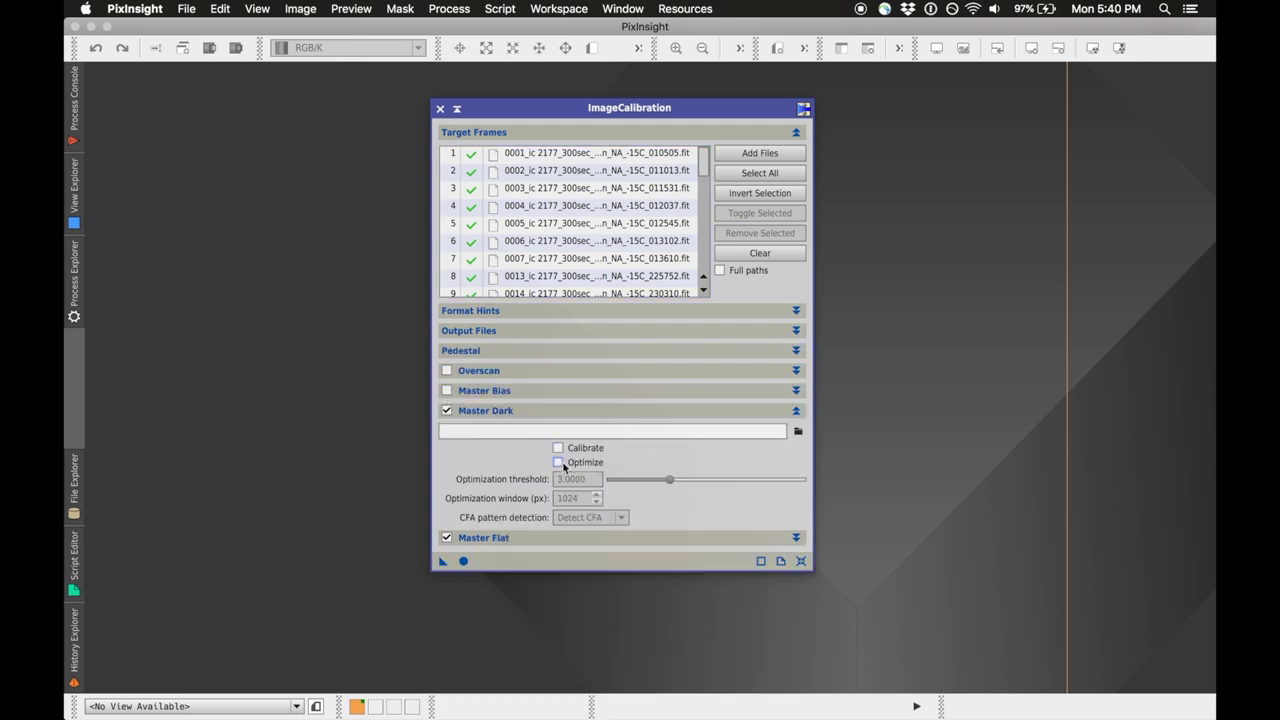
click(798, 431)
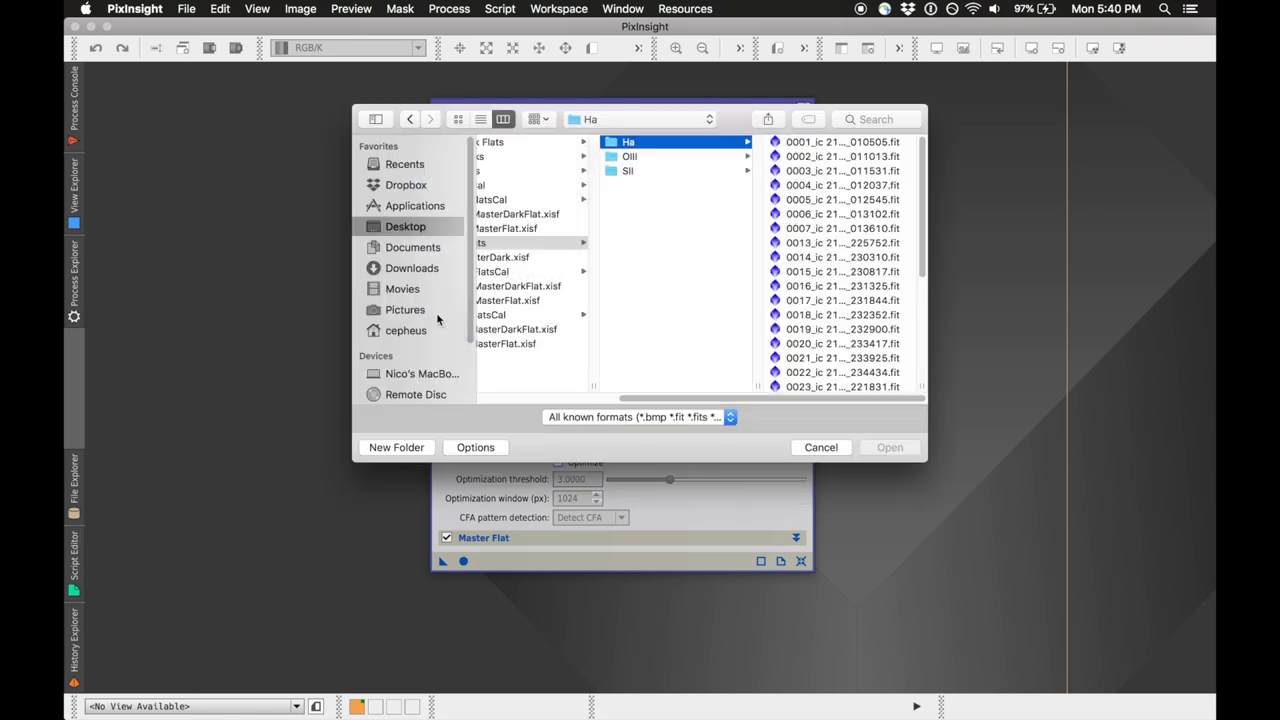
scroll(520, 305, left, 5)
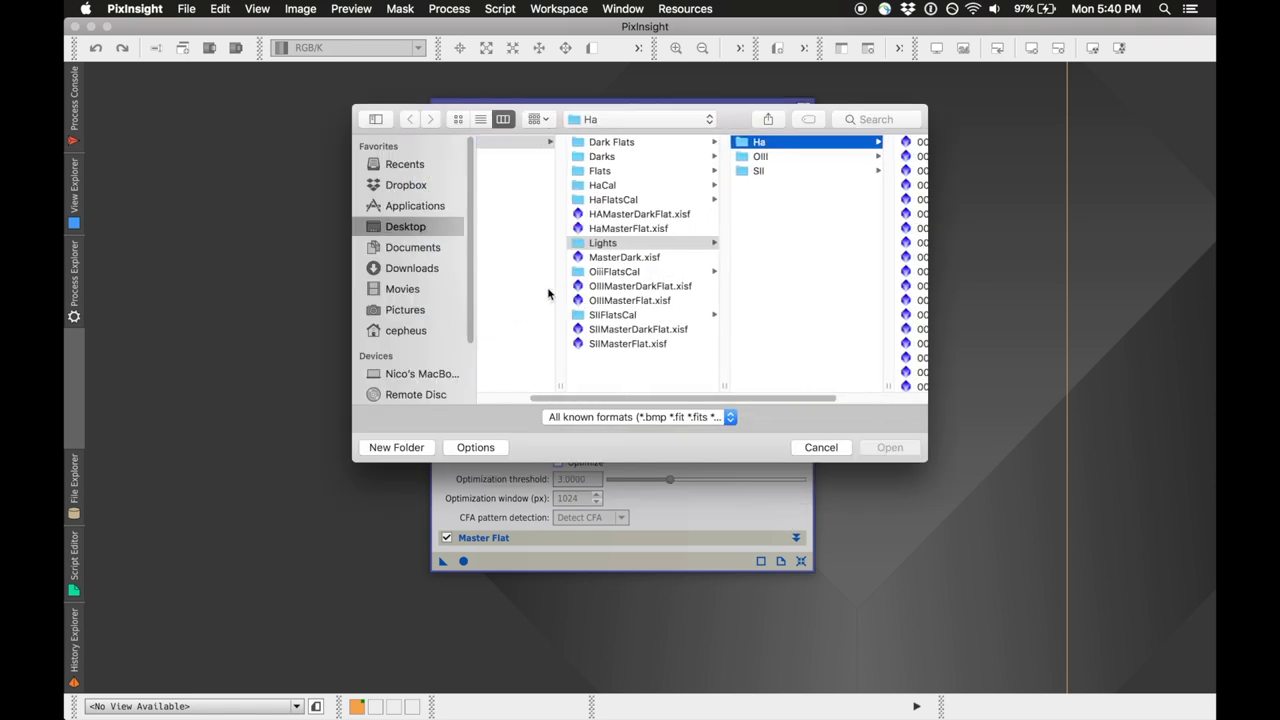
click(620, 257)
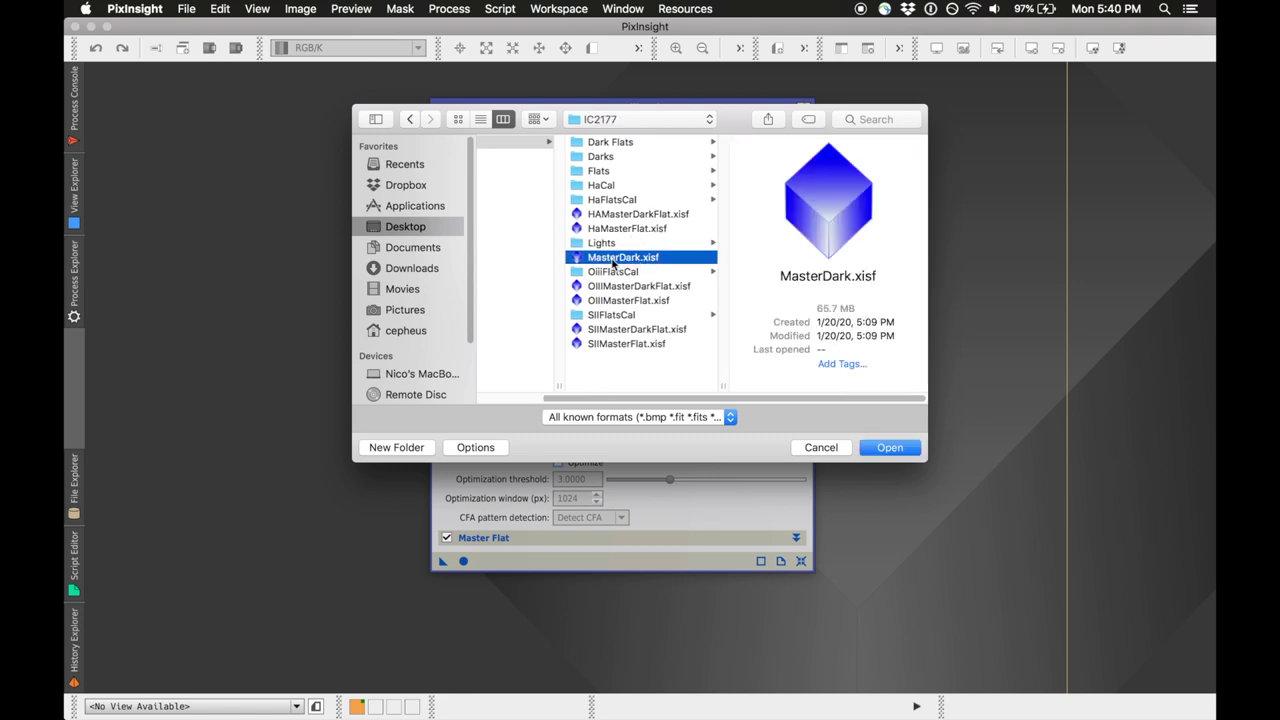
key(Return)
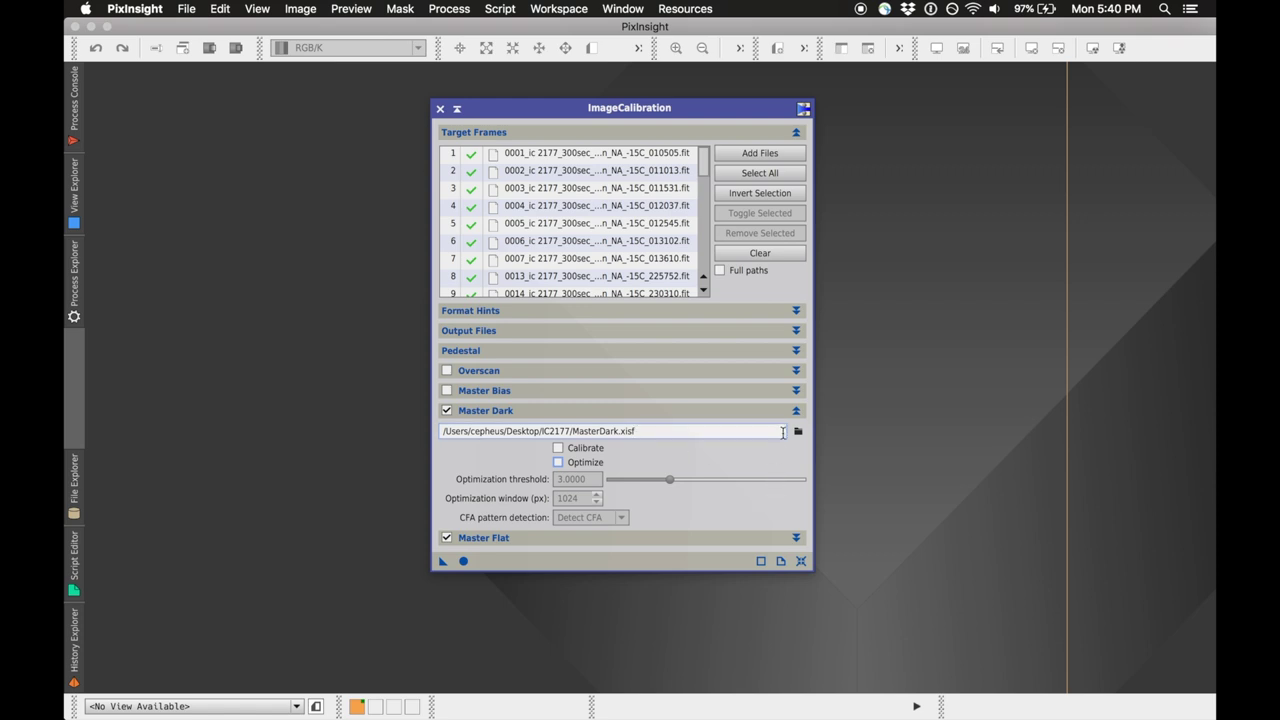
Load HaMasterFlat.xisf from the IC2177 folder as the master flat.
click(796, 537)
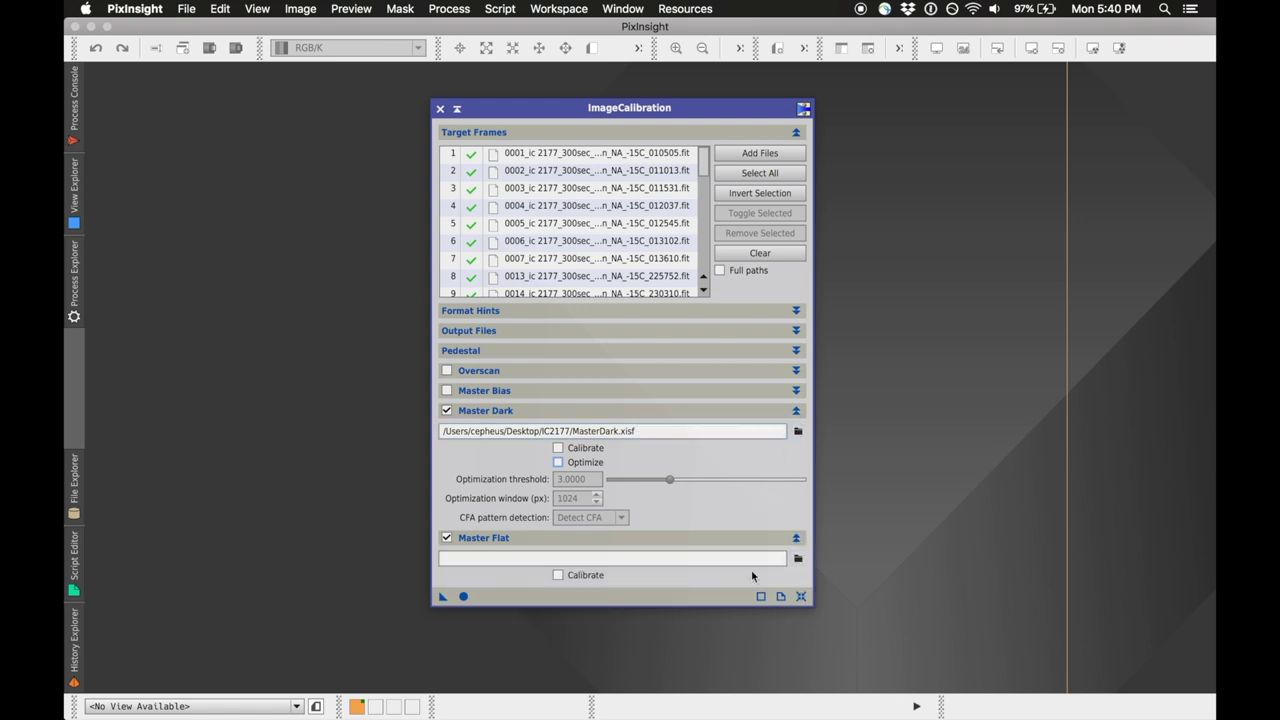
click(799, 559)
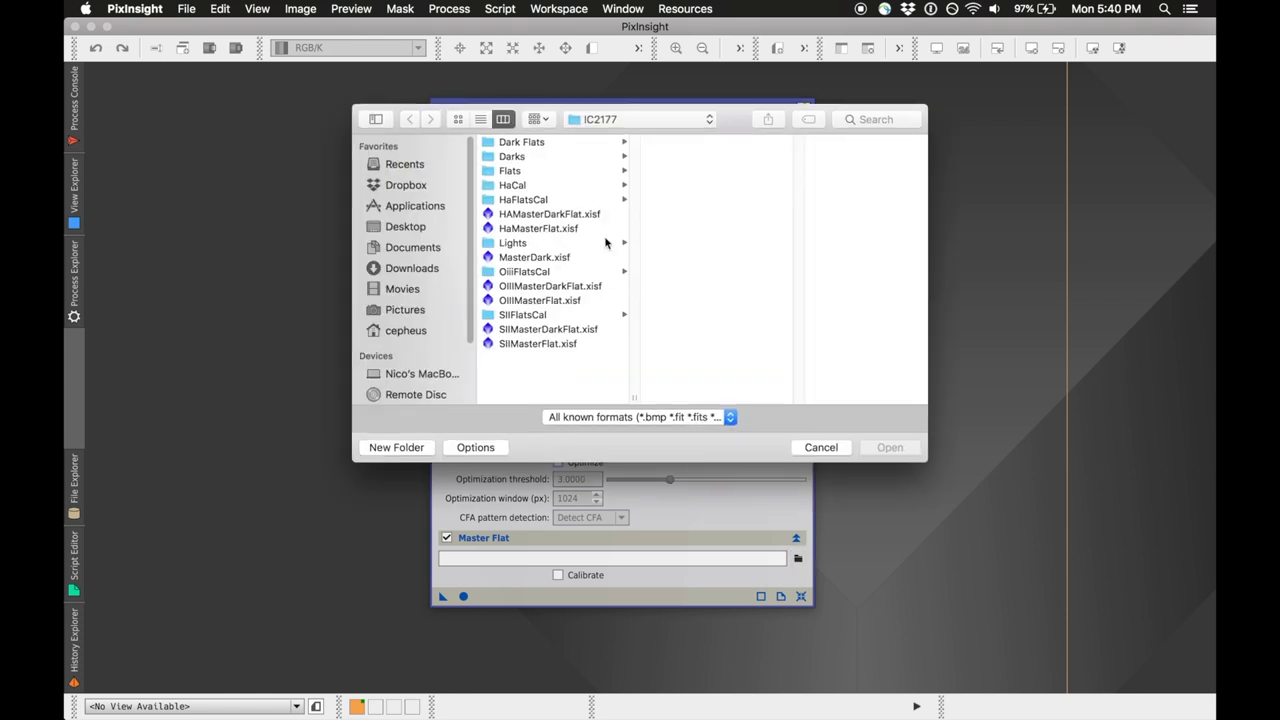
click(530, 232)
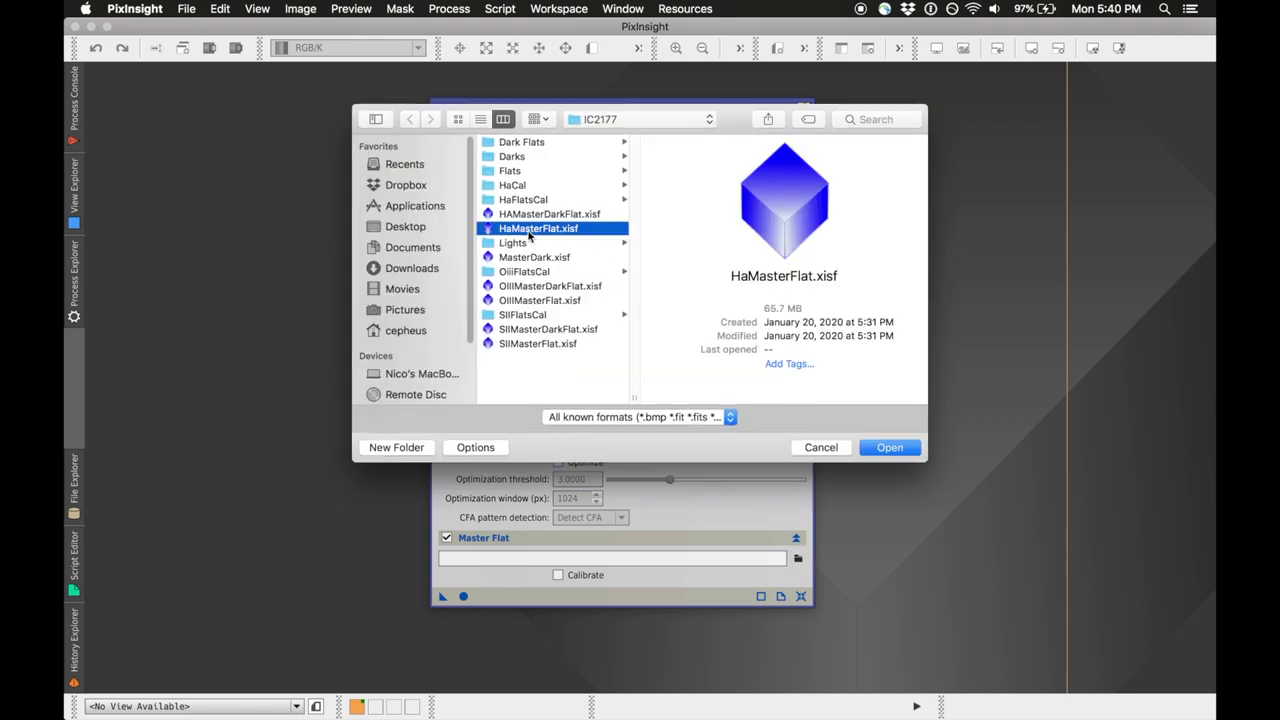
click(888, 448)
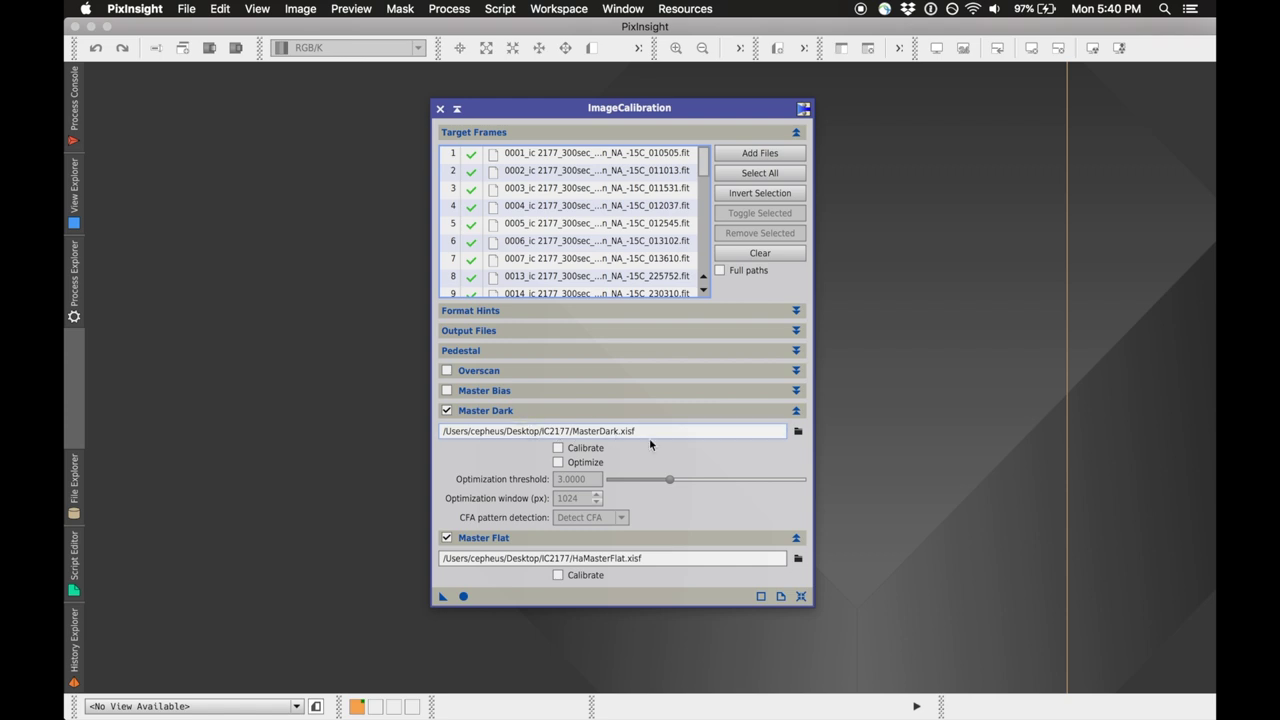
Review the output file settings and run the calibration globally on all the Ha target frames.
click(551, 336)
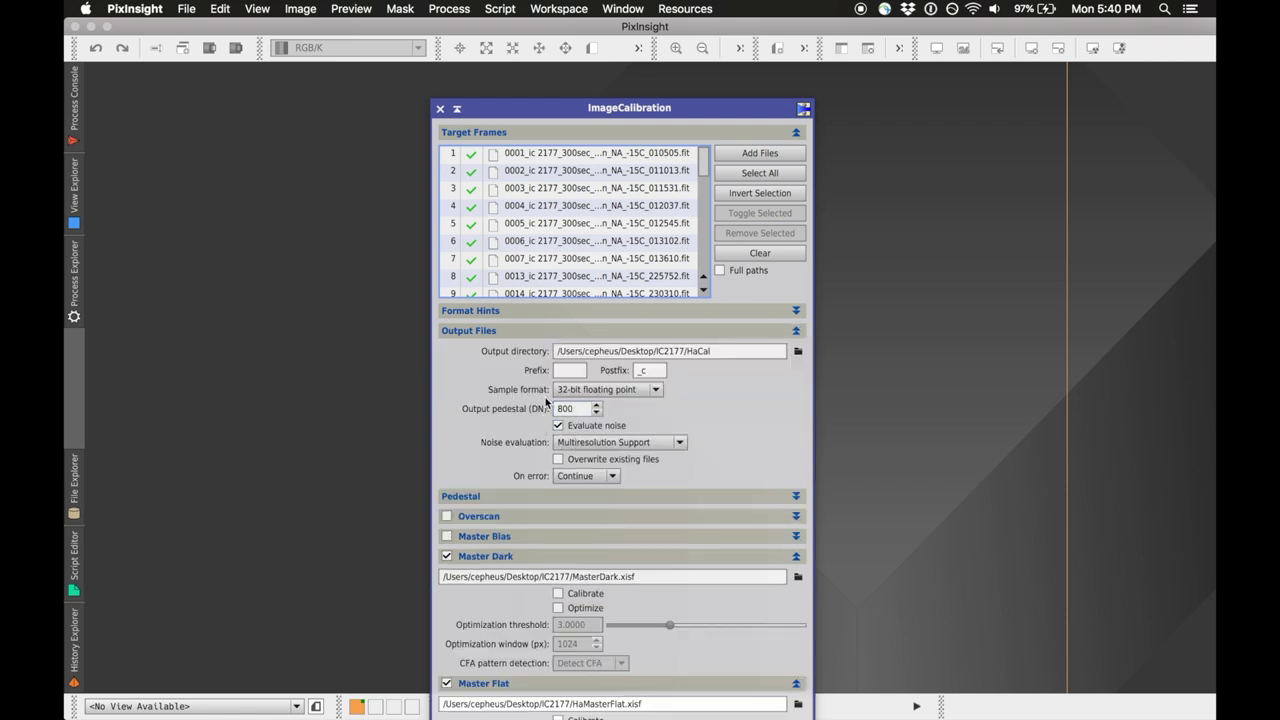
click(707, 336)
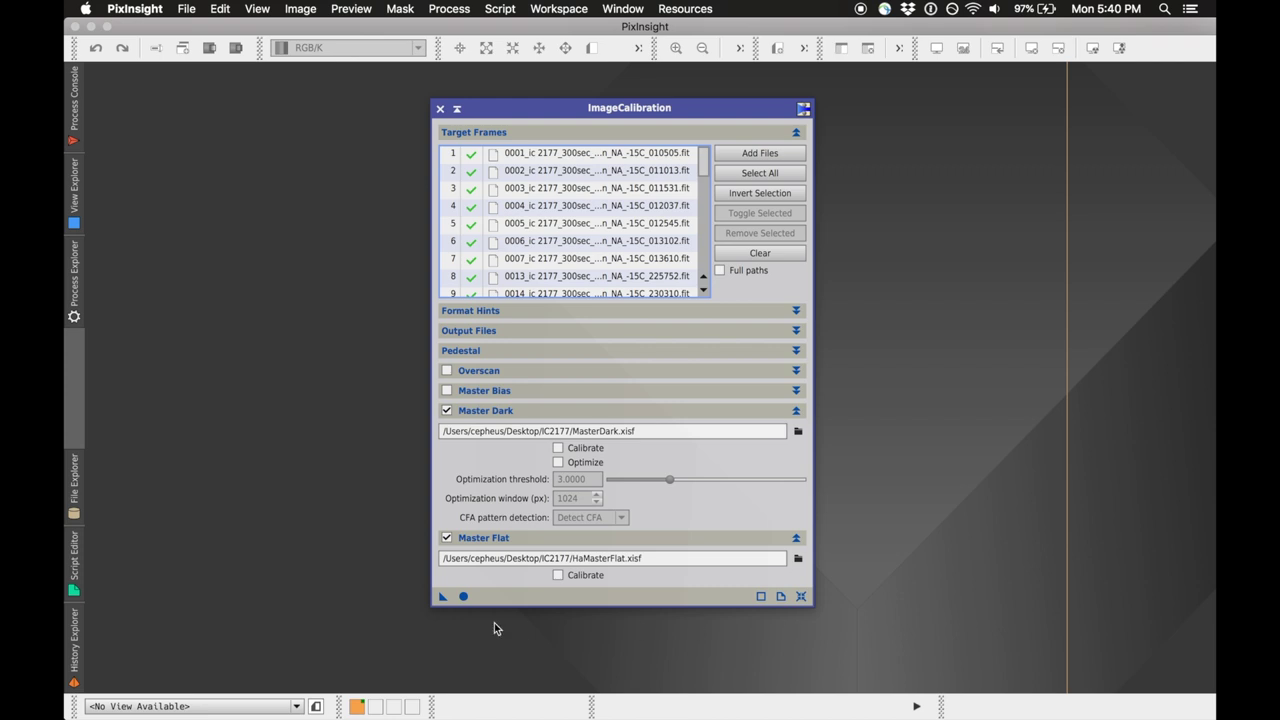
drag(443, 597, 469, 605)
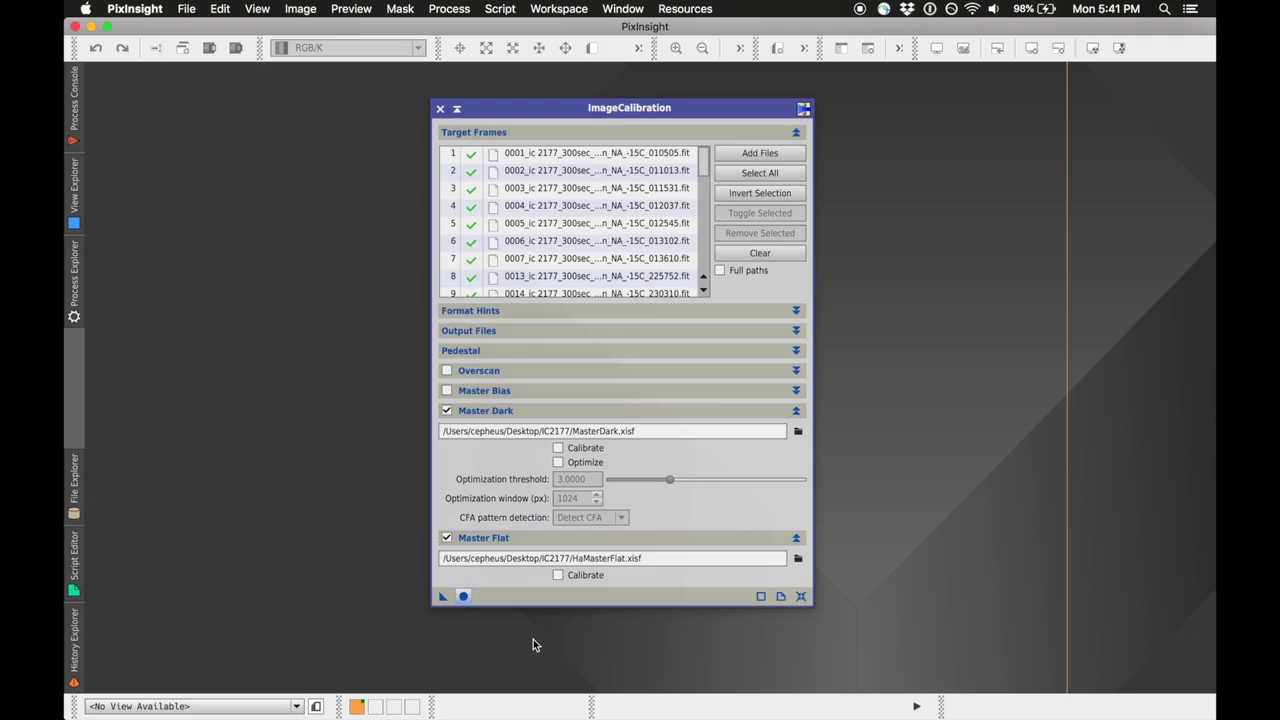
Move the calibration window aside and open the uncalibrated light frame 0001 ending in 010505.fit from the Lights/Ha folder.
drag(509, 111, 853, 114)
click(185, 9)
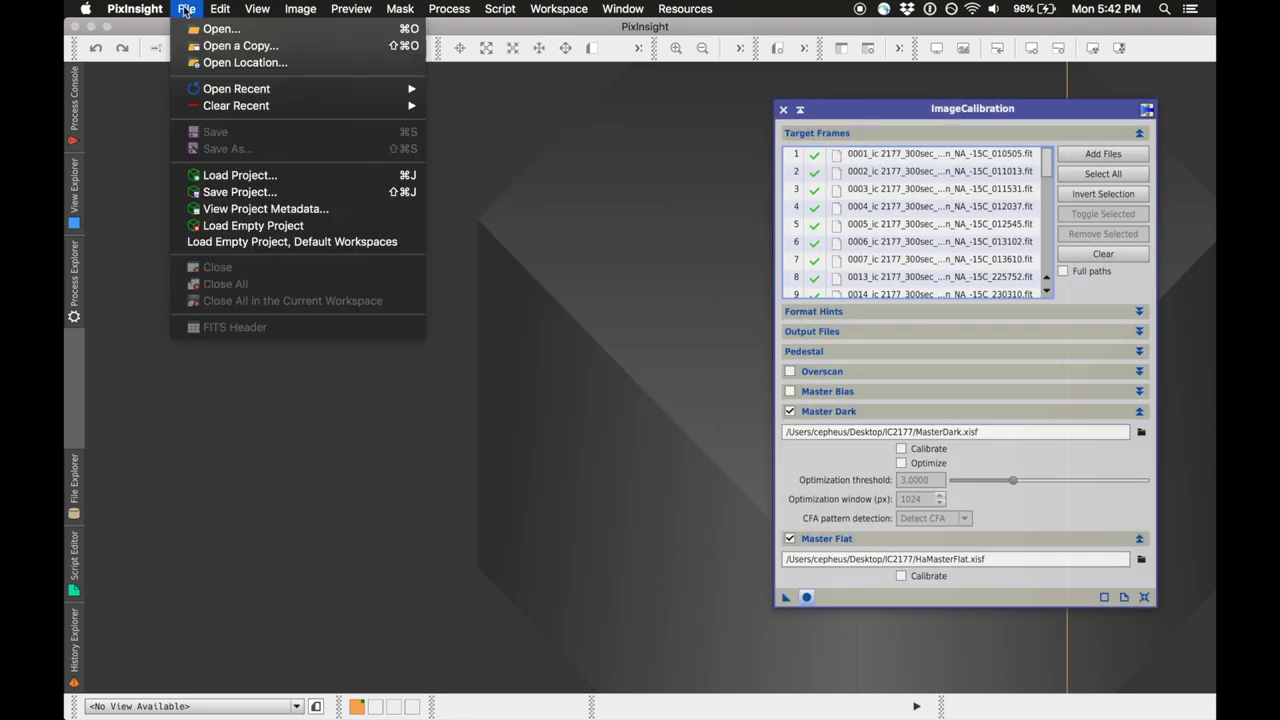
click(200, 28)
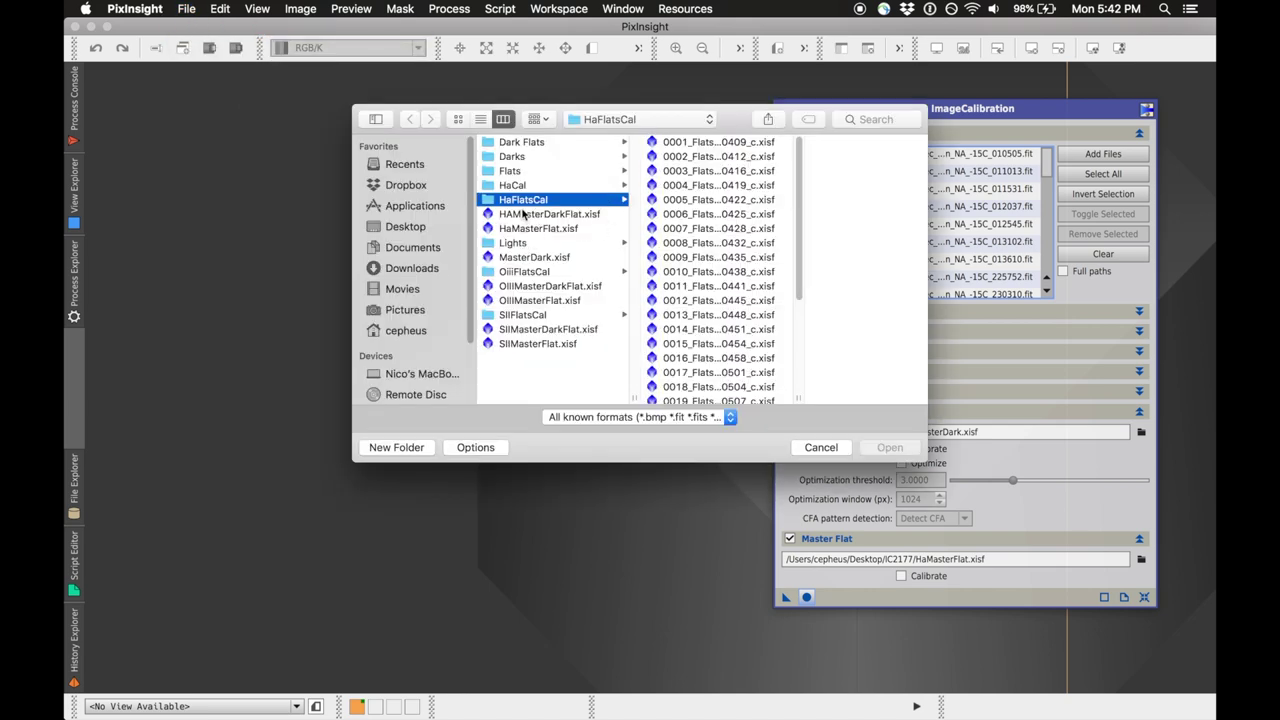
click(513, 243)
click(680, 148)
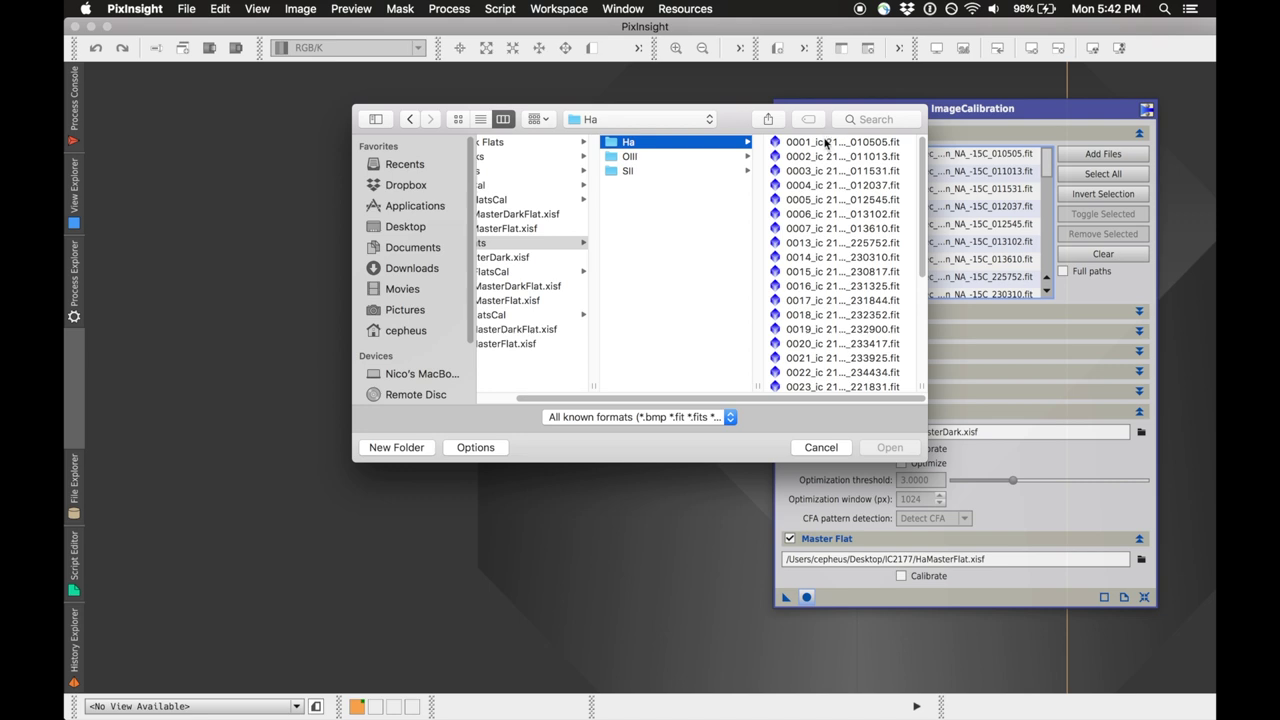
click(824, 142)
click(886, 448)
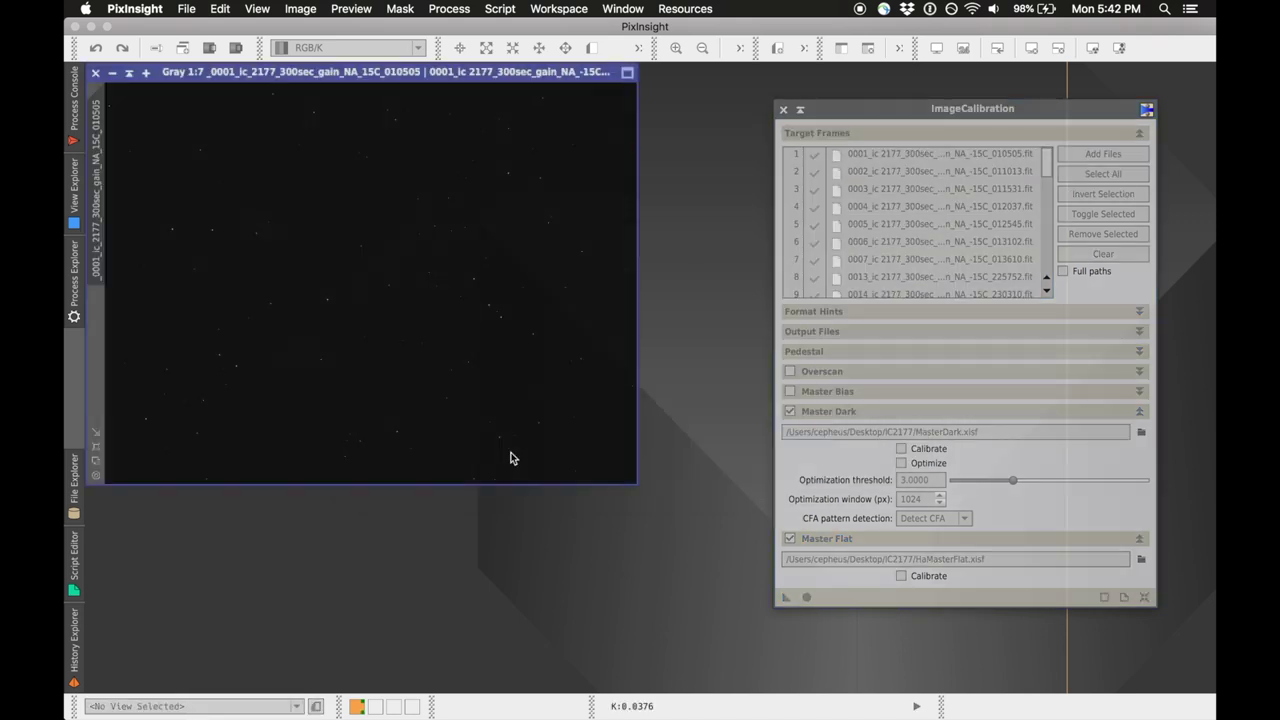
Open the matching calibrated frame 0001, ending in 0505_c.xisf, from the HaCal folder inside IC2177.
click(188, 10)
click(221, 31)
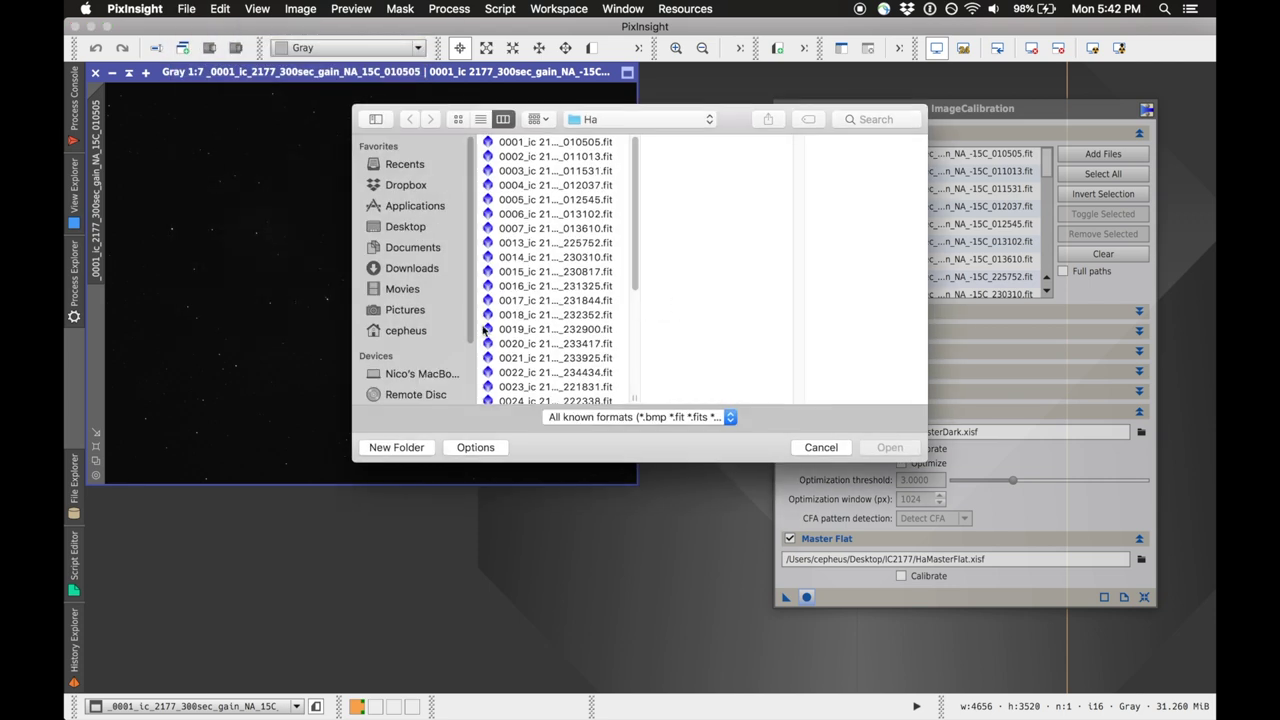
click(664, 121)
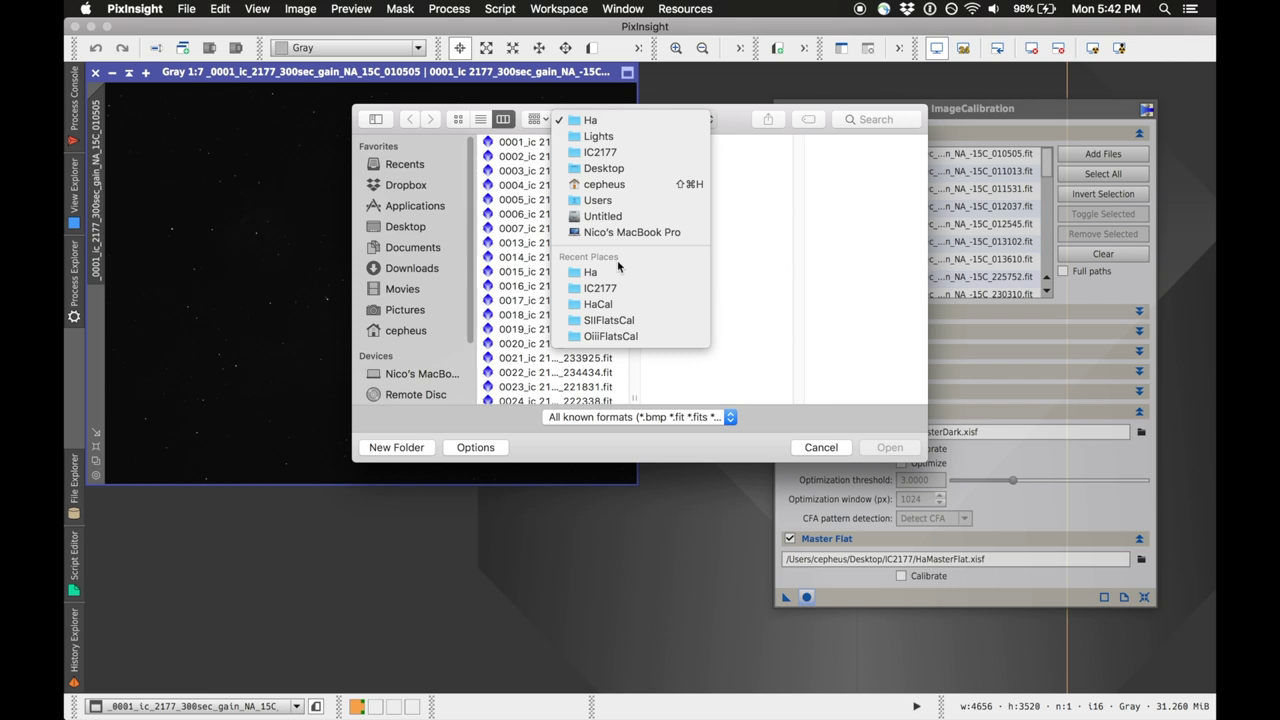
click(630, 152)
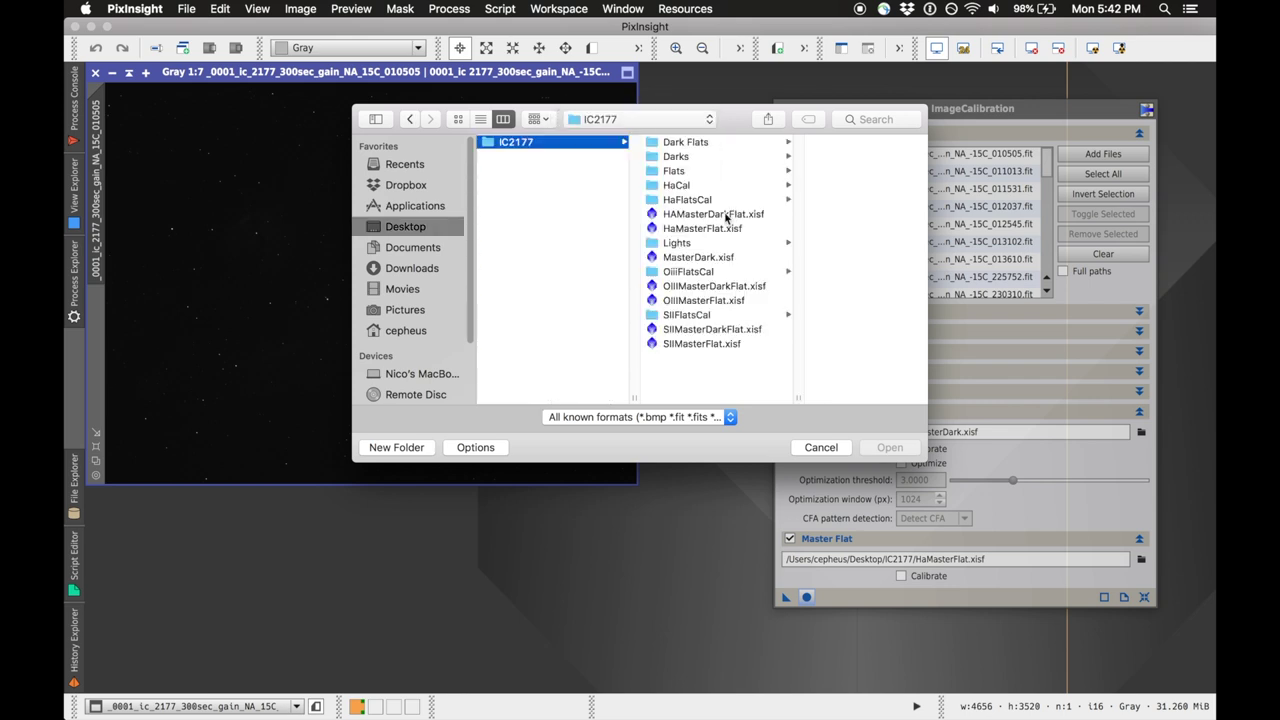
click(688, 186)
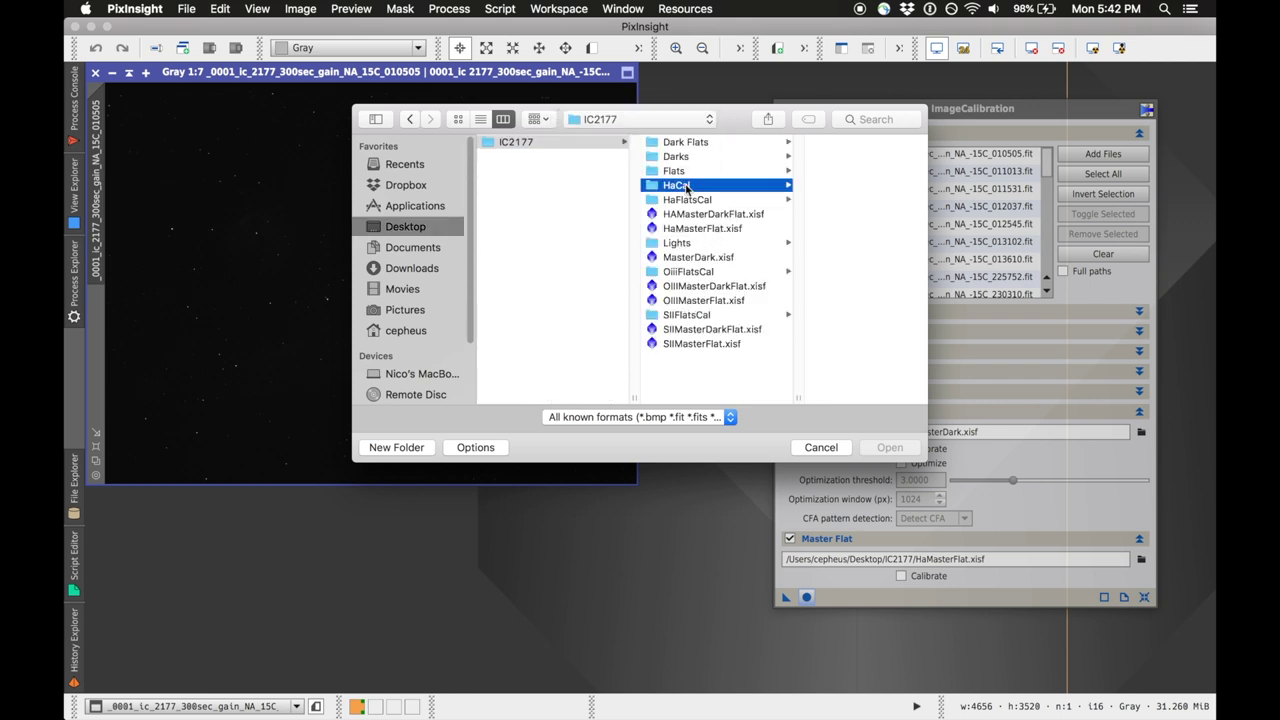
key(Right)
click(888, 447)
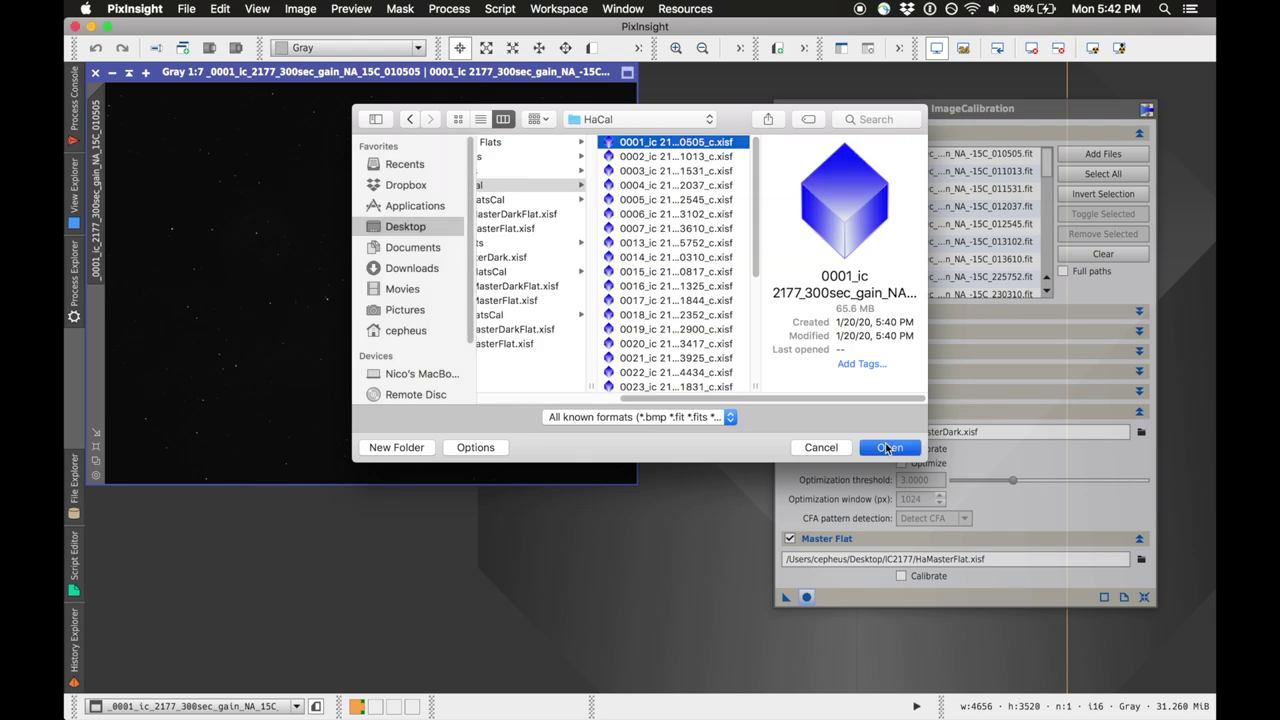
Place the calibrated frame beside the raw one, clear the calibration window out of the way and auto-stretch both images.
drag(465, 97, 989, 72)
drag(900, 118, 624, 550)
click(557, 80)
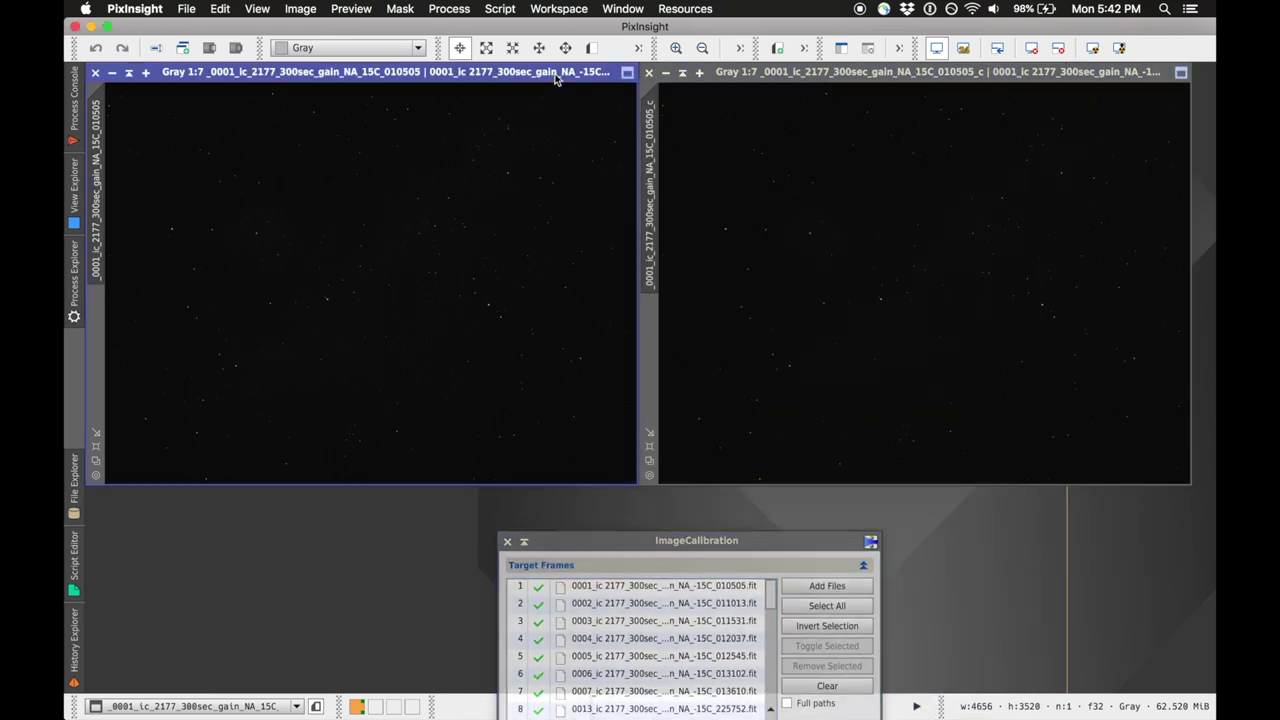
click(1092, 48)
click(800, 76)
click(1093, 48)
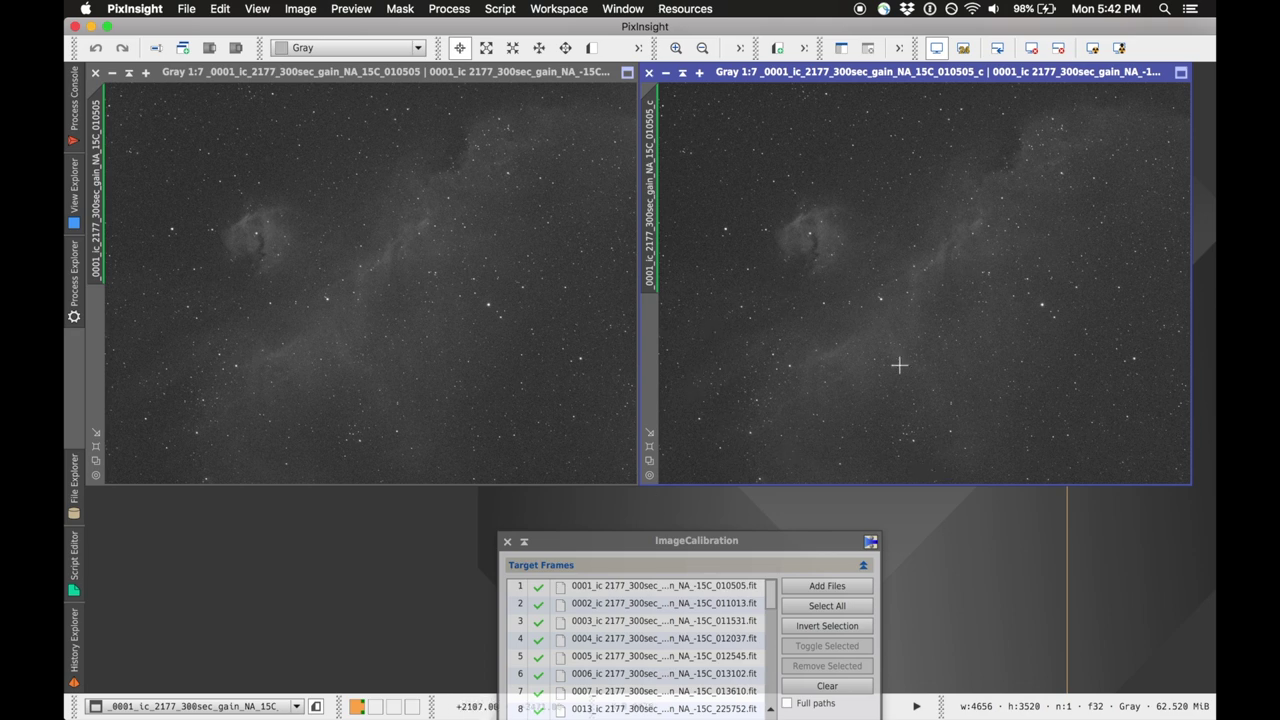
Examine the star field for hot pixels in the calibrated frame at 2:1 and the raw frame at up to 3:1.
scroll(899, 365, up, 7)
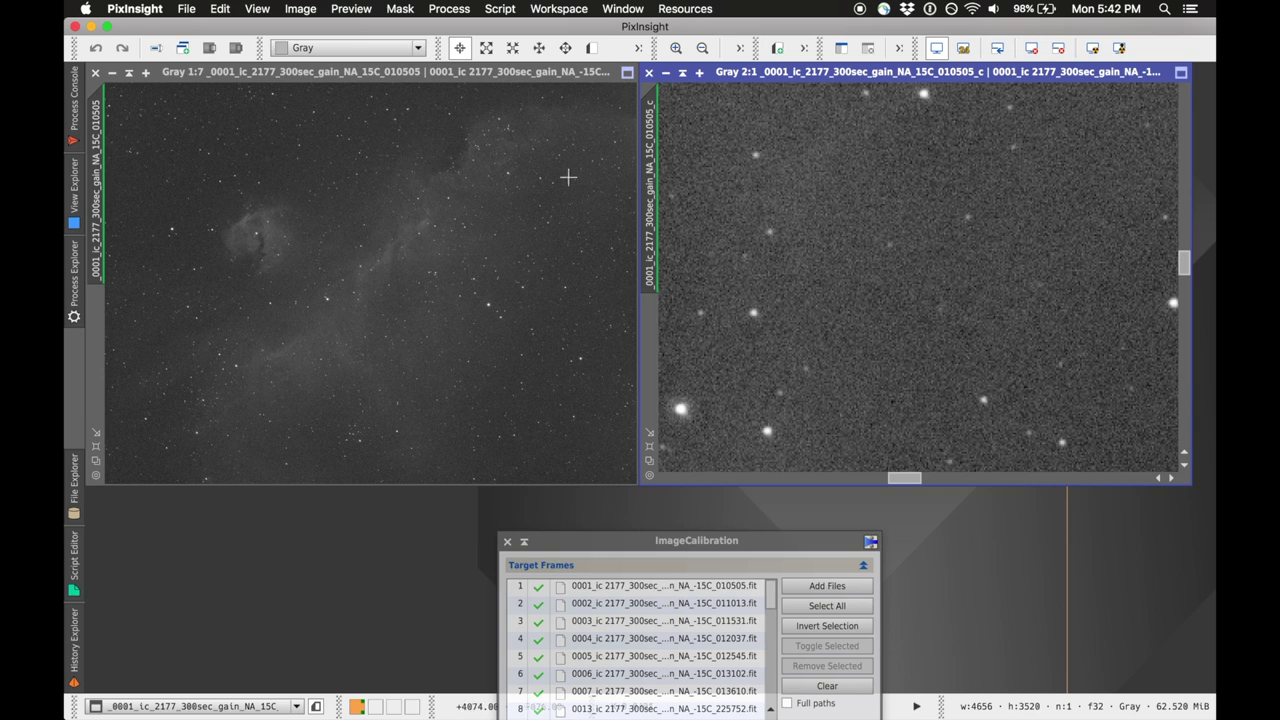
click(341, 73)
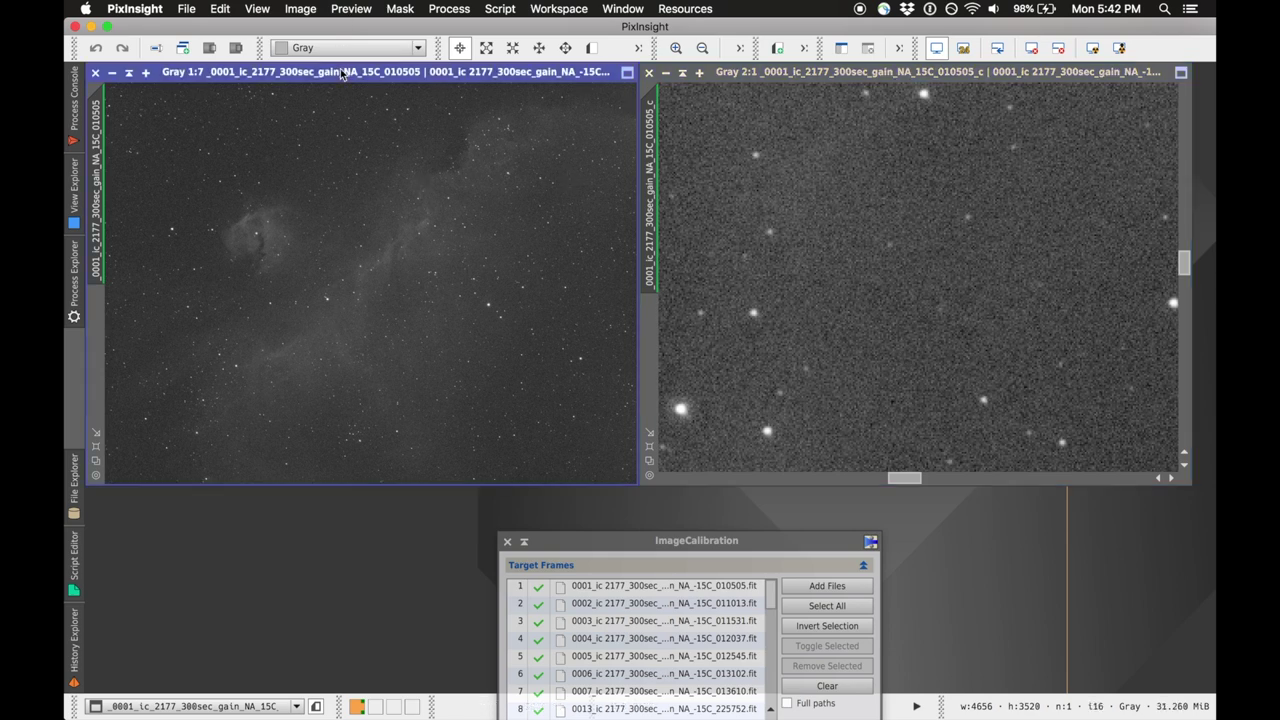
key(super+plus)
key(super+plus)
key(super+plus)
key(super+plus)
key(super+plus)
key(super+plus)
key(super+plus)
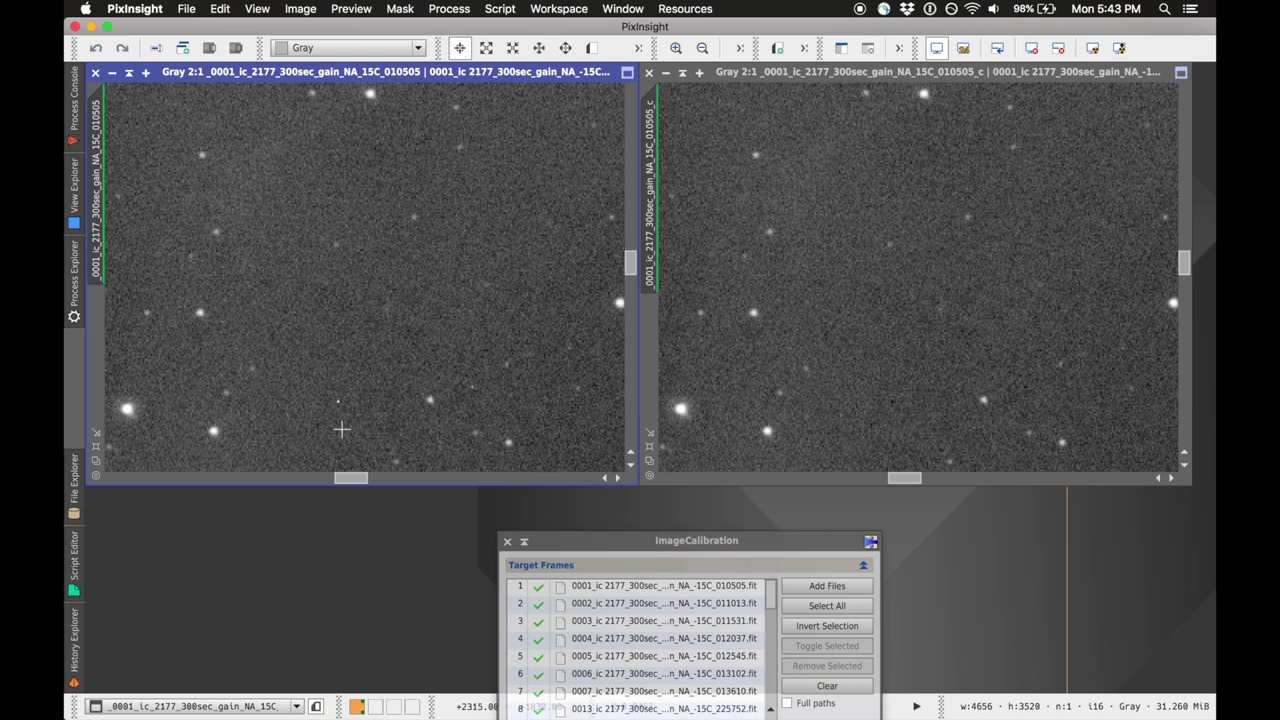
key(super+plus)
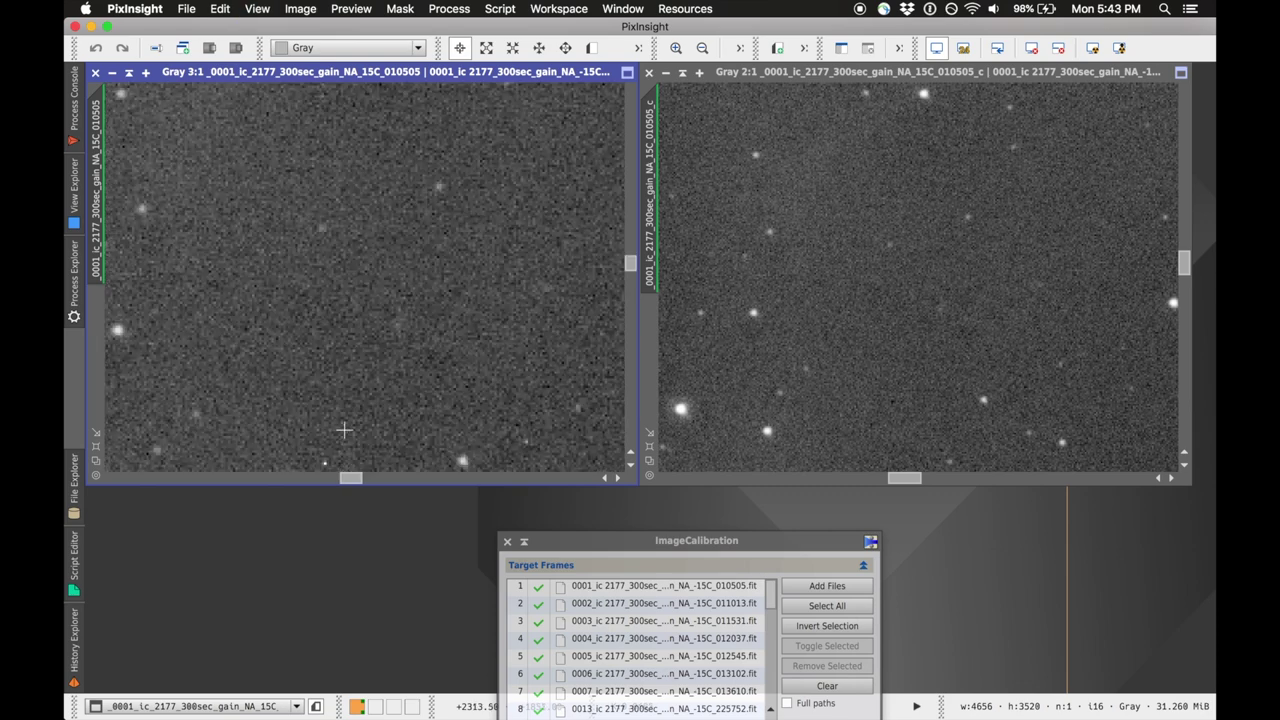
click(631, 463)
drag(632, 277, 632, 280)
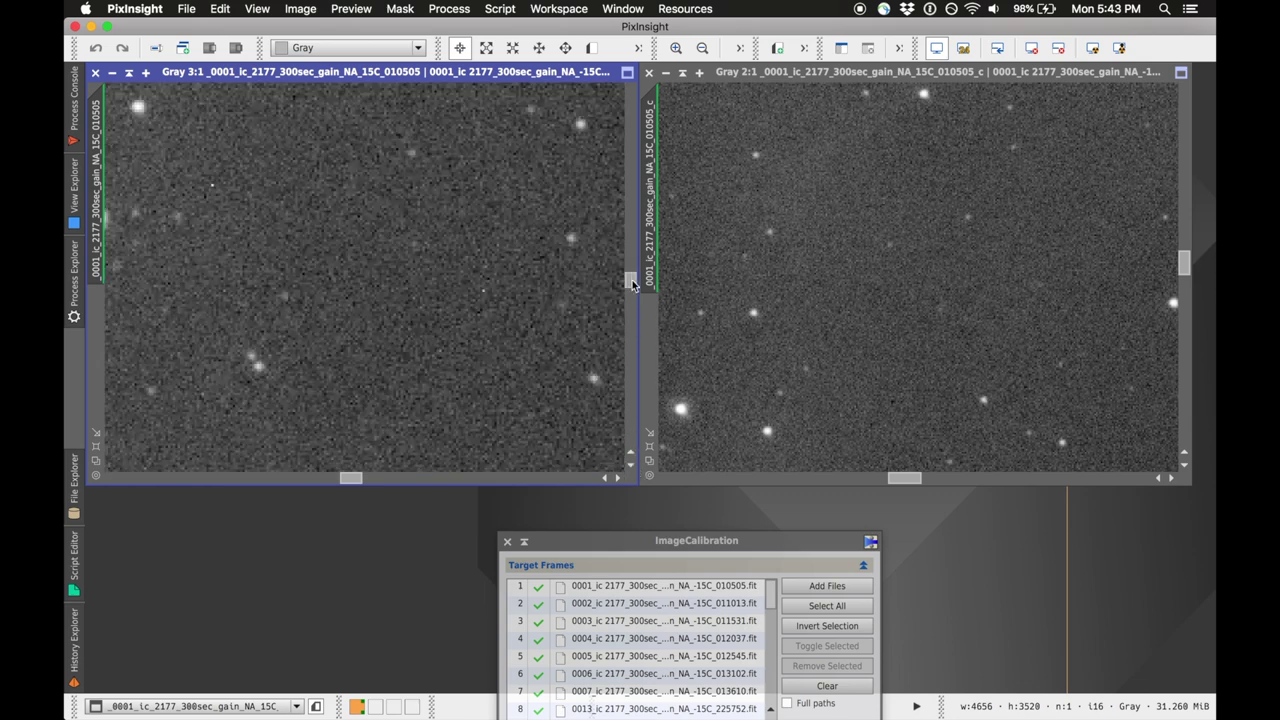
Enlarge the raw frame's window, inspect its hot pixels at 4:1 and reposition the calibrated frame's window alongside for comparison.
key(super+shift+z)
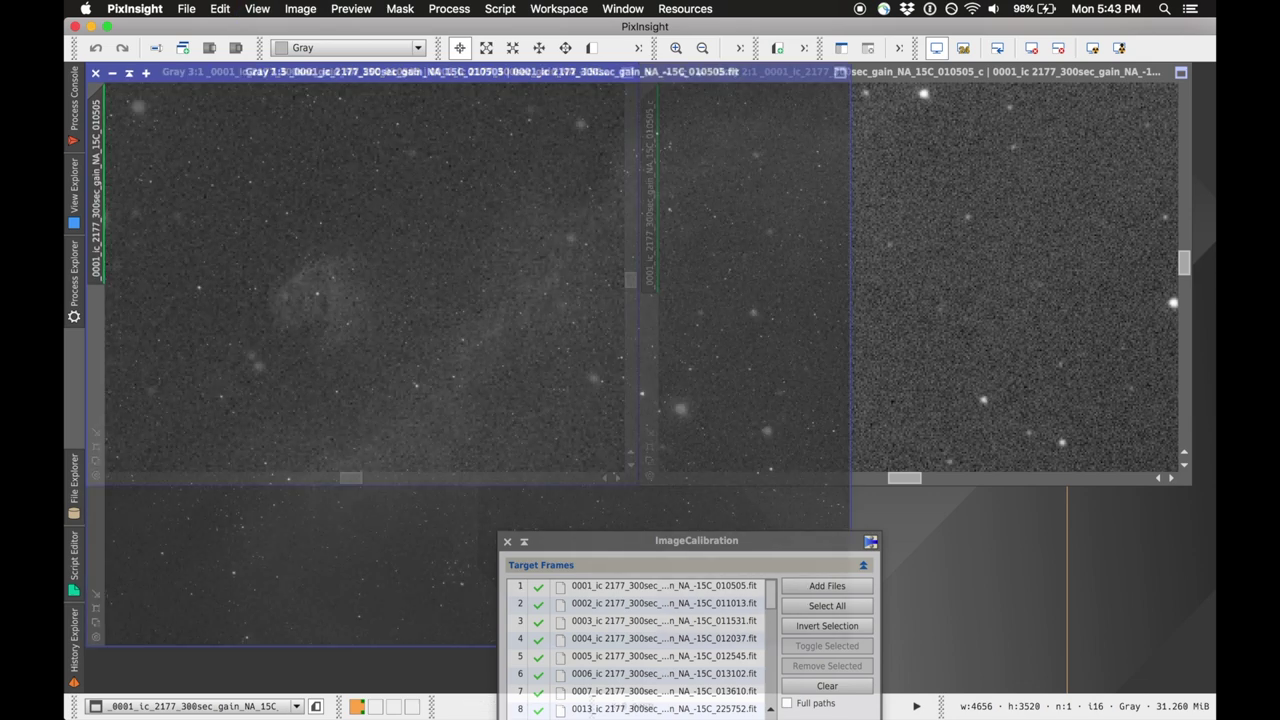
scroll(562, 272, up, 6)
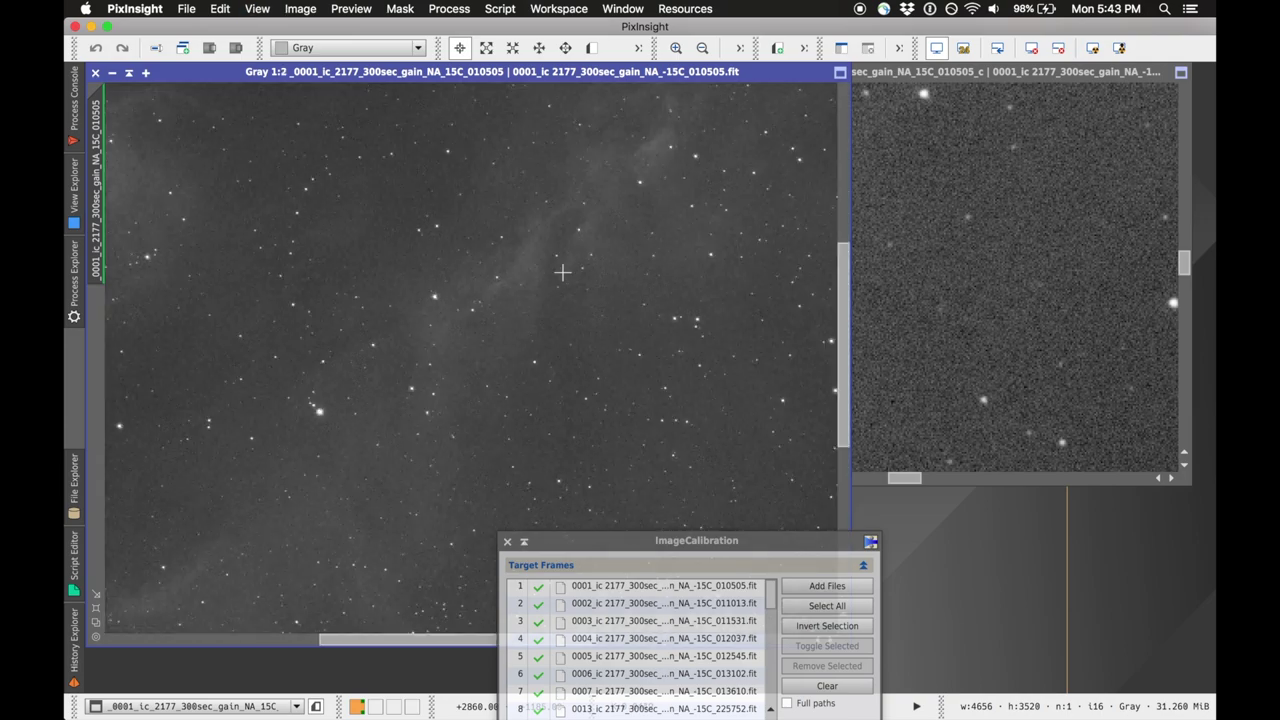
scroll(562, 272, up, 1)
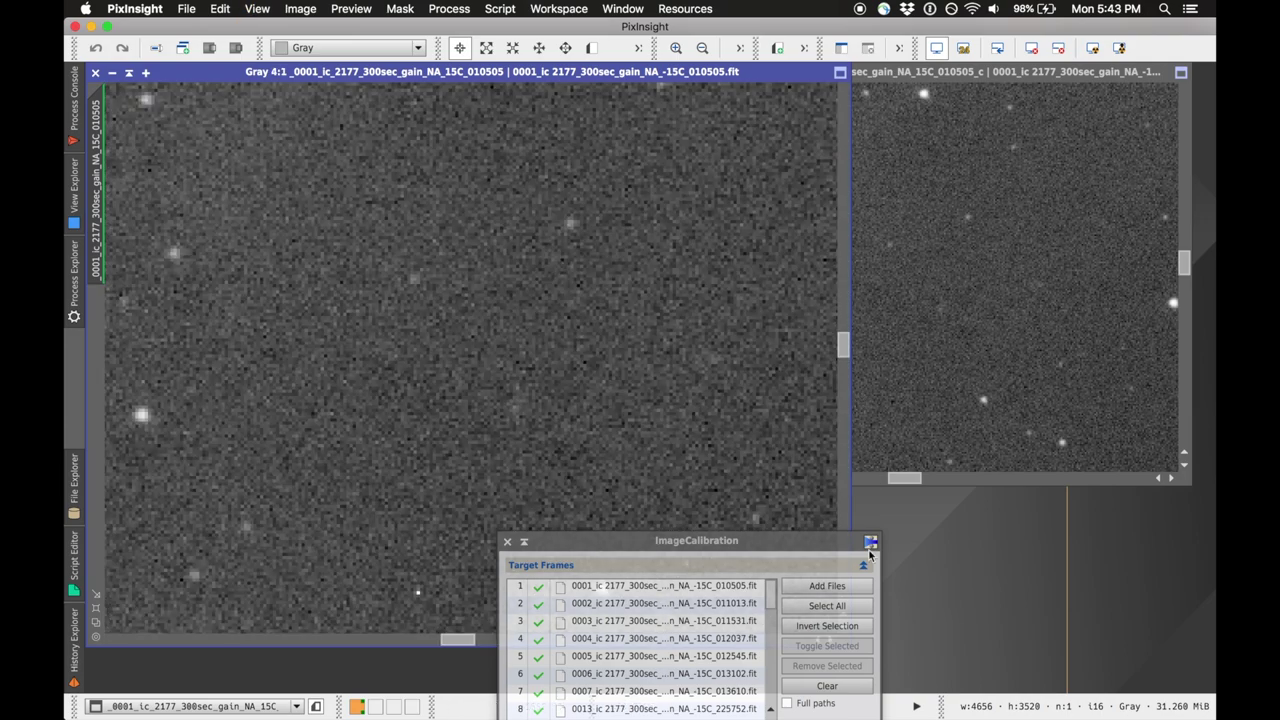
drag(888, 80, 905, 144)
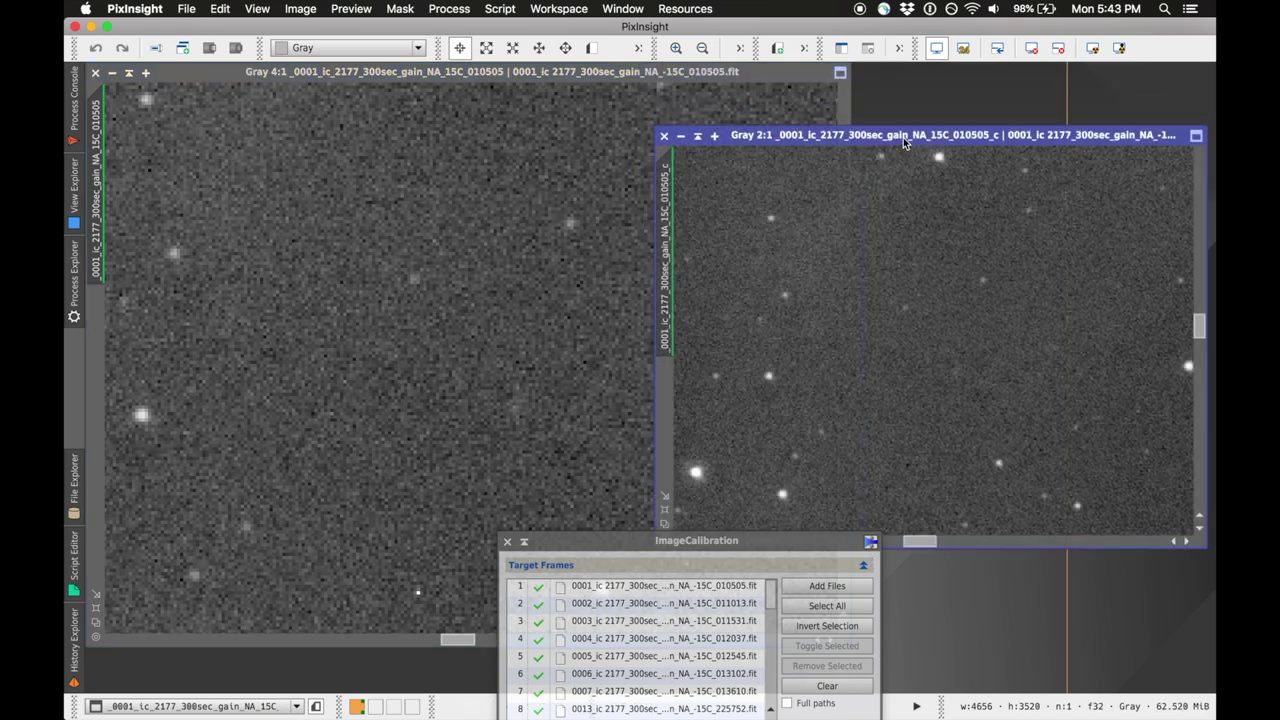
drag(753, 143, 950, 112)
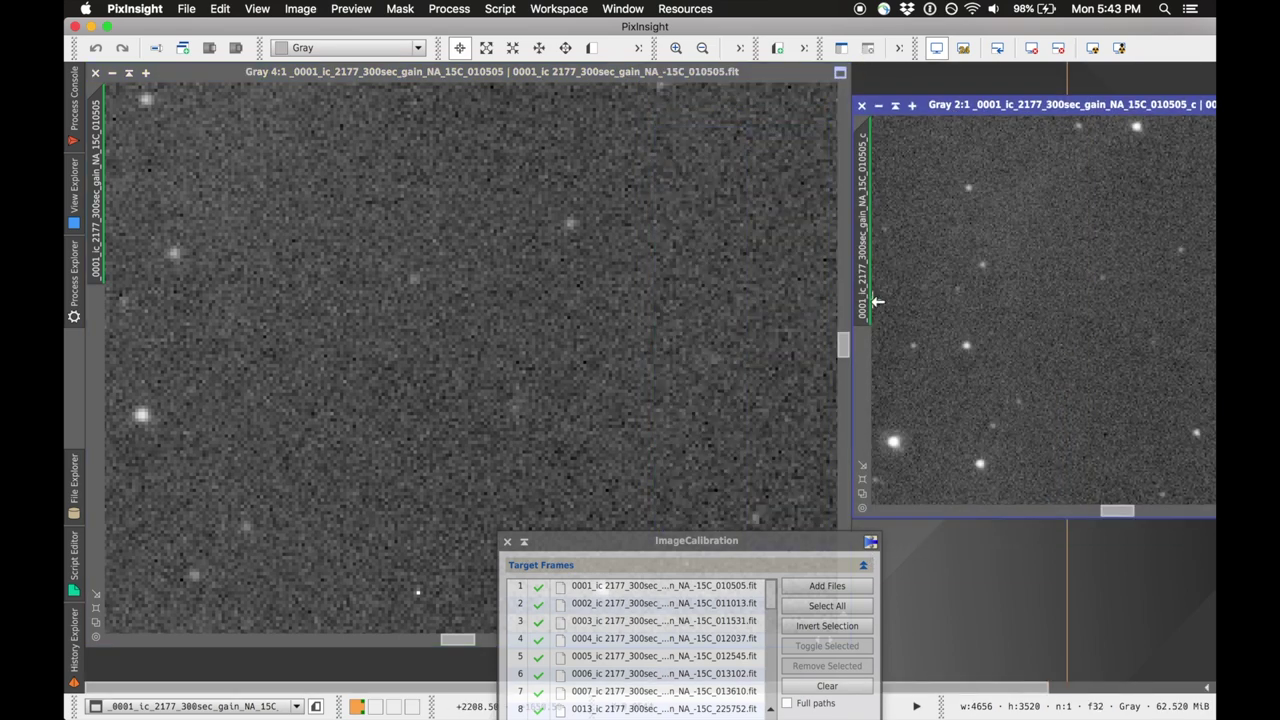
drag(845, 345, 843, 358)
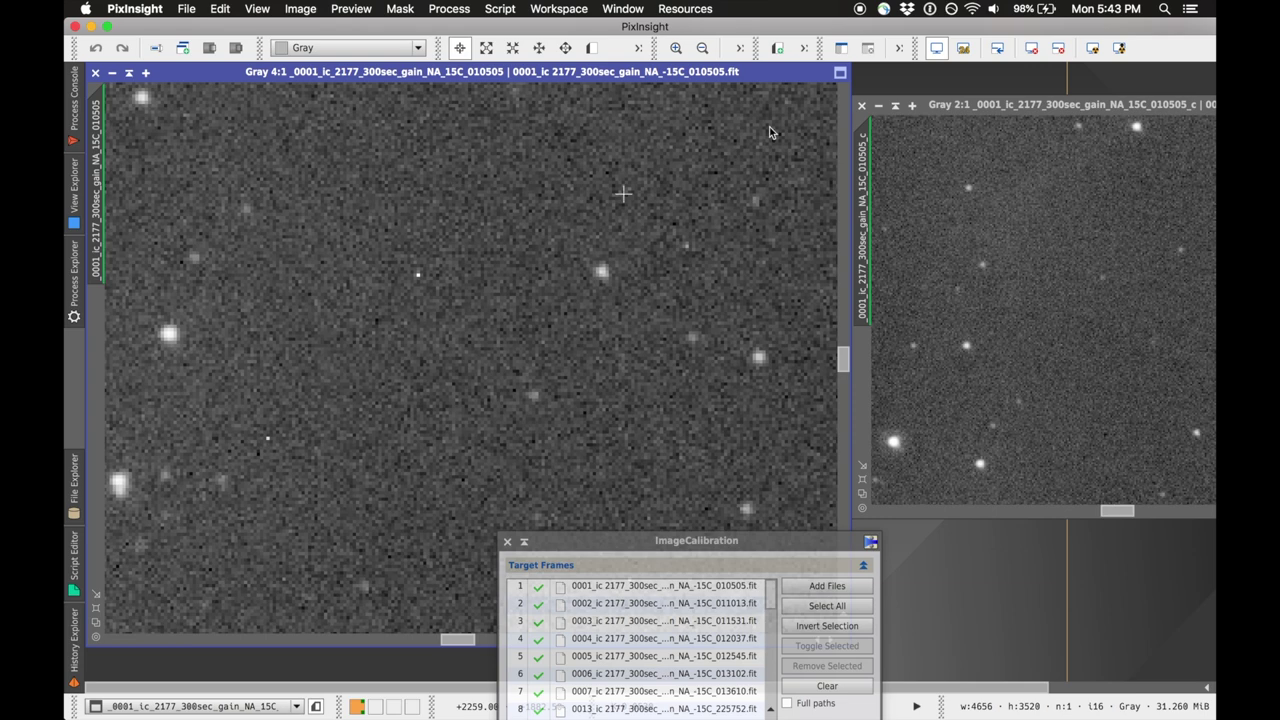
drag(955, 110, 811, 104)
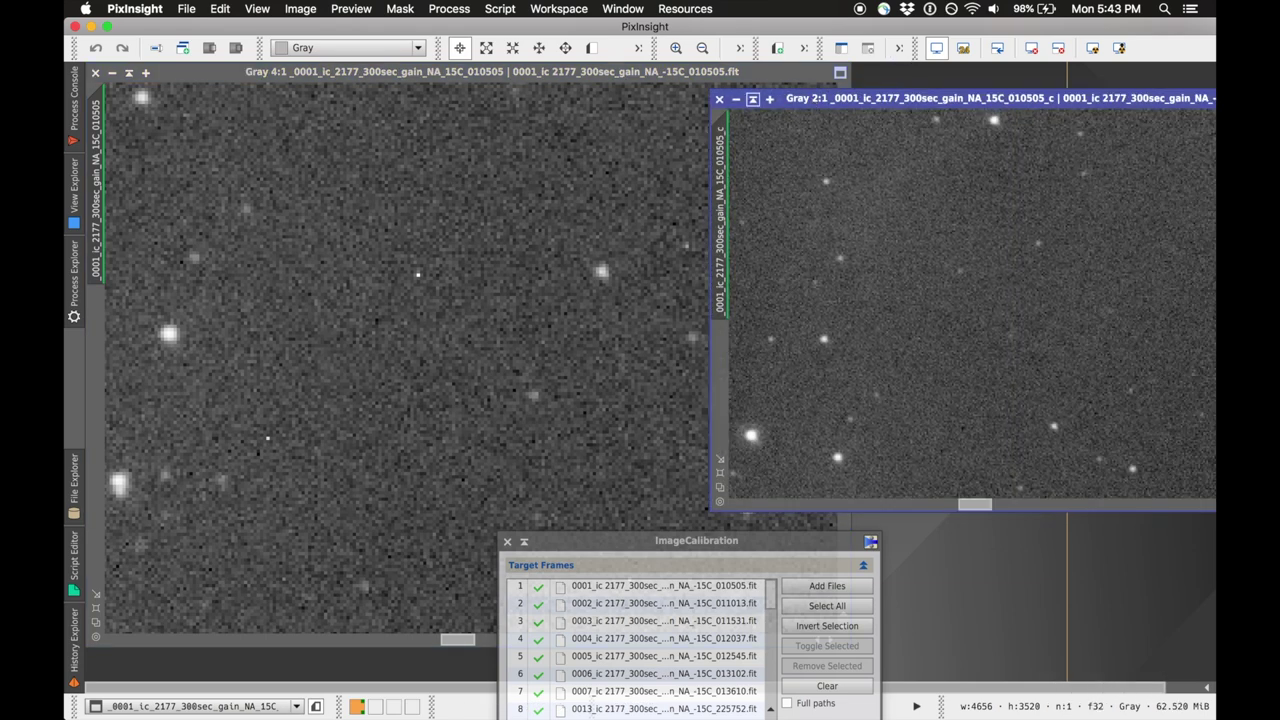
mouse_move(105, 130)
mouse_down()
mouse_move(668, 170)
mouse_move(425, 175)
mouse_move(103, 145)
mouse_move(189, 149)
mouse_up()
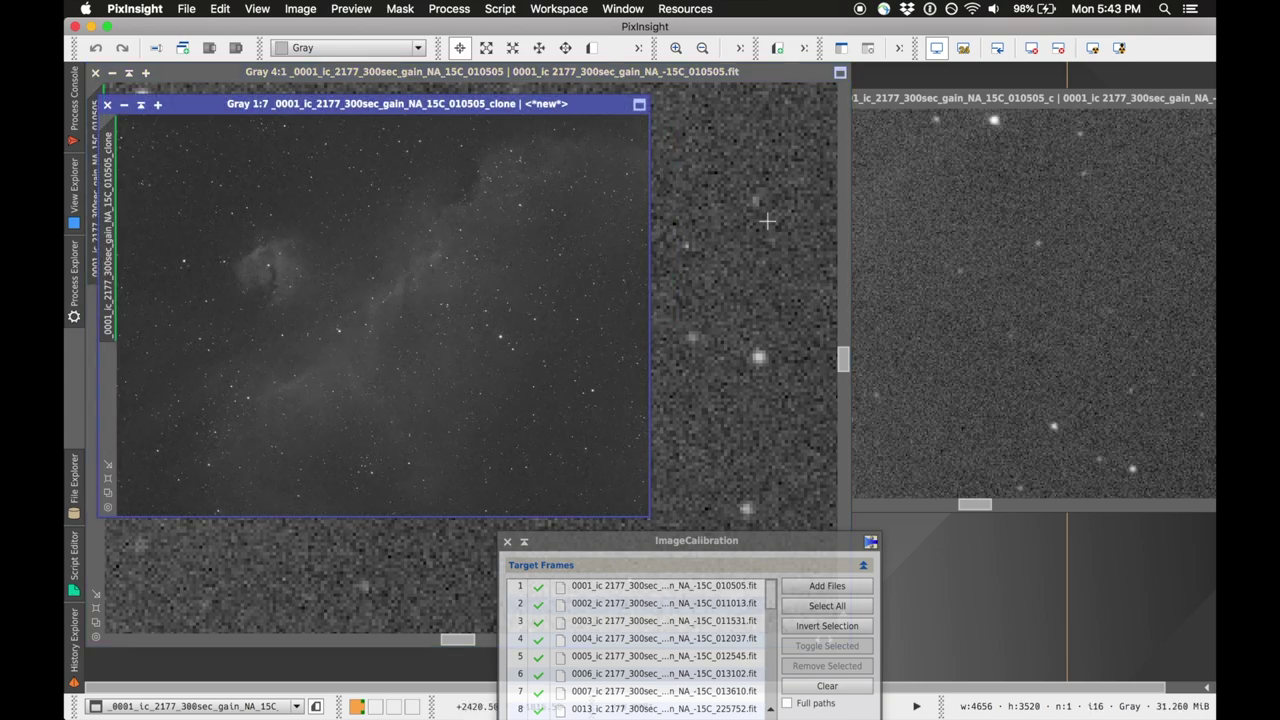
mouse_move(78, 112)
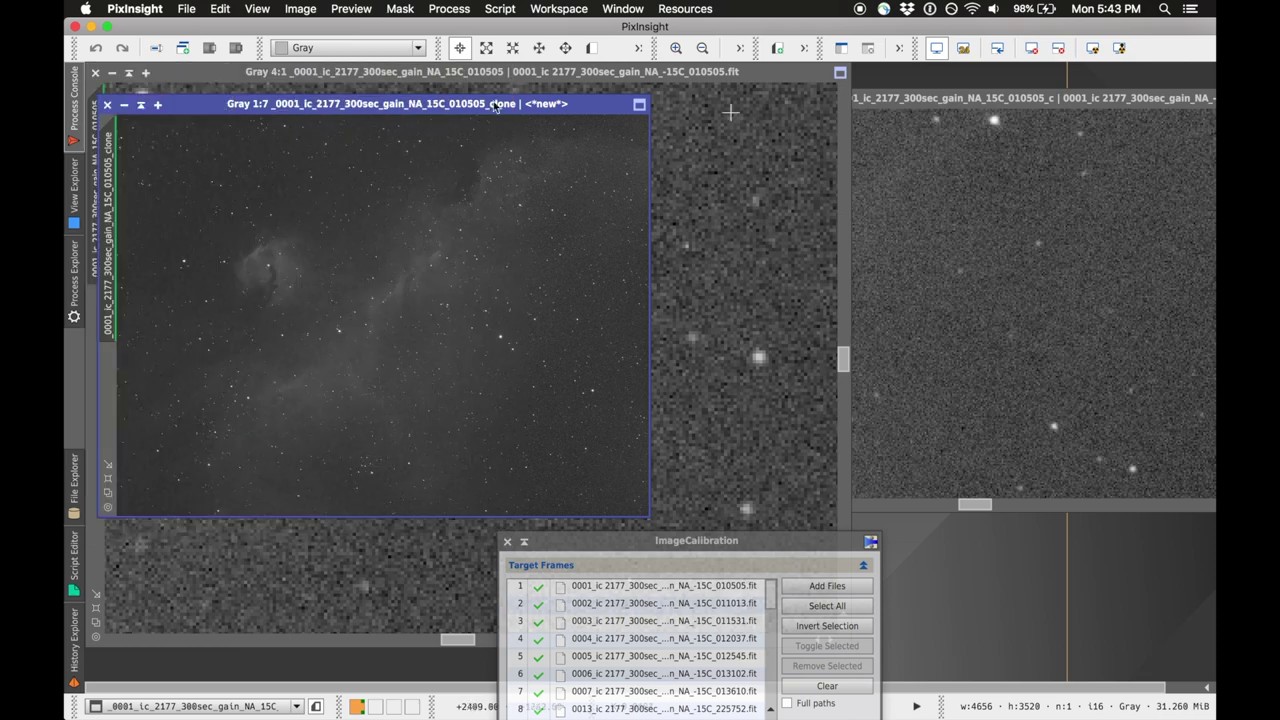
click(108, 105)
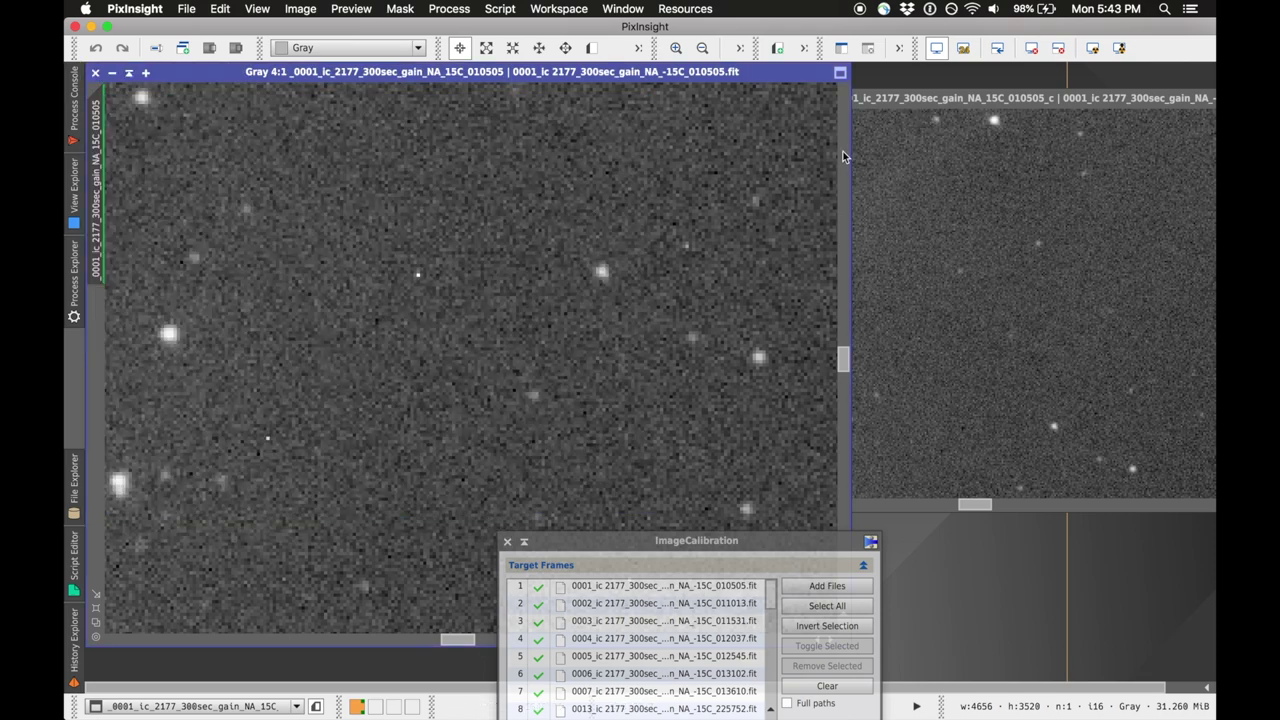
Narrow the raw frame's window, match the calibrated view to it at 4:1 and heighten the calibrated window to compare hot pixels.
drag(818, 151, 705, 160)
drag(98, 160, 755, 201)
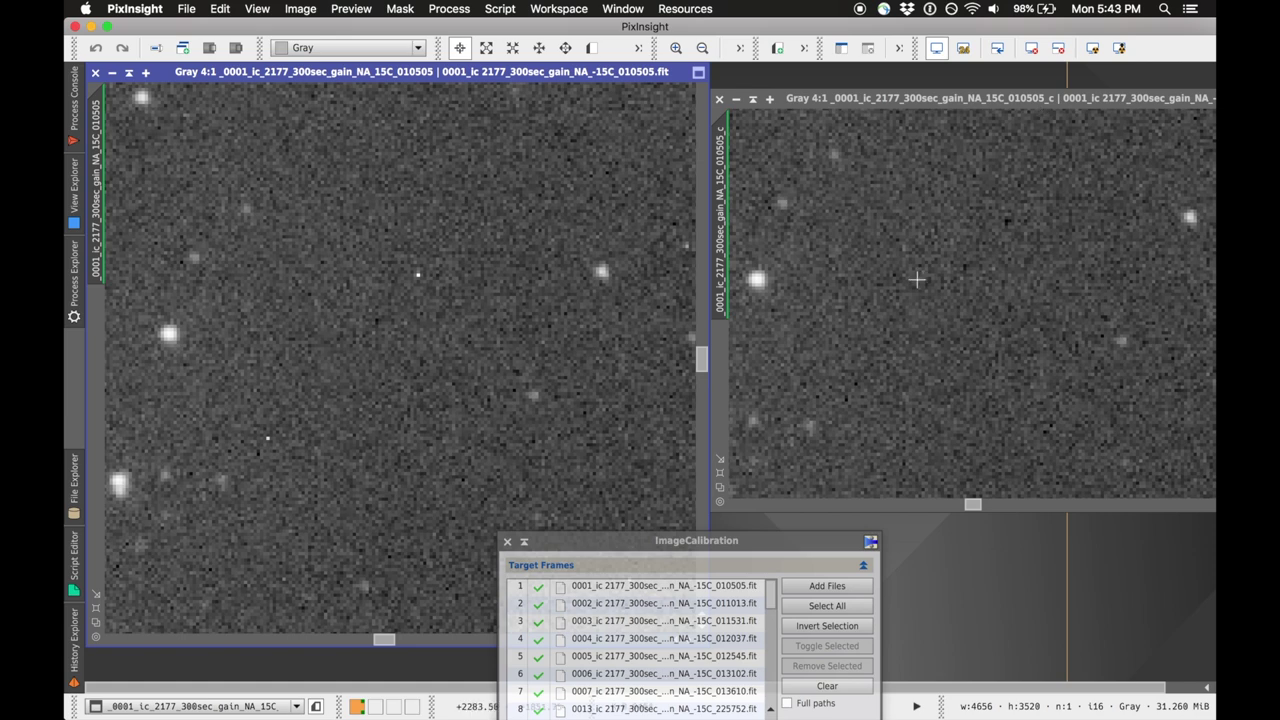
drag(1025, 511, 1025, 617)
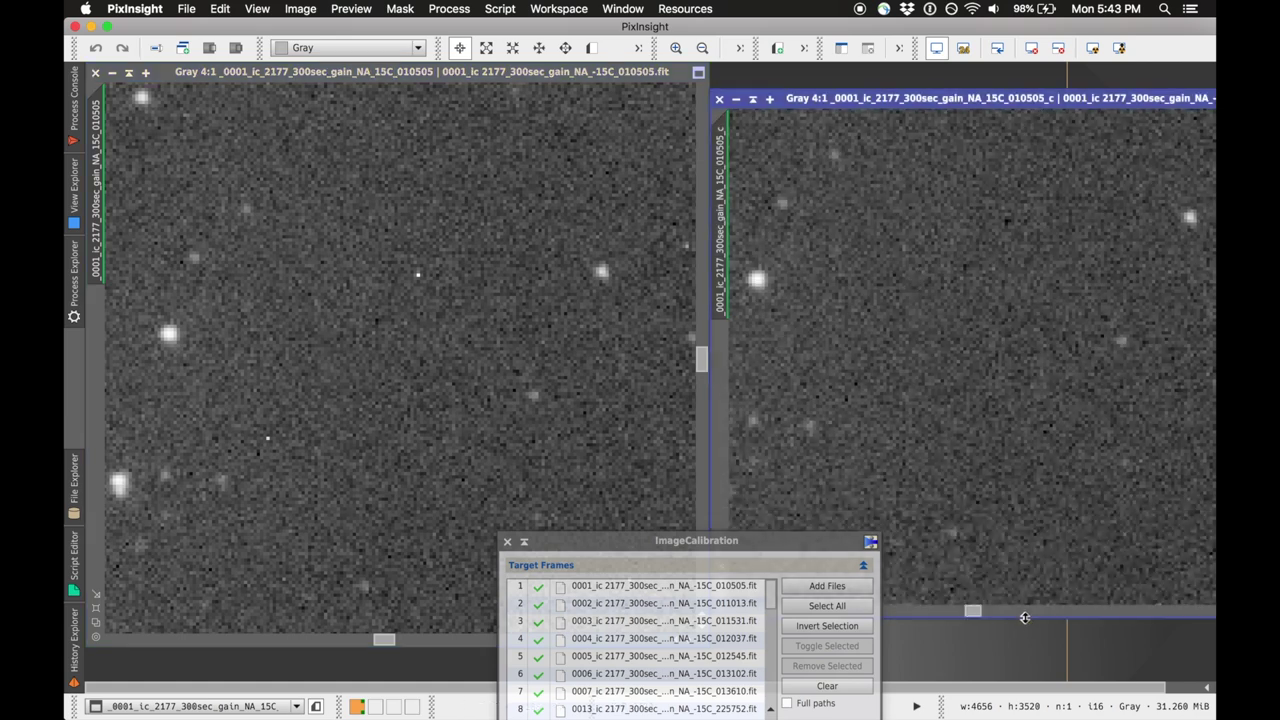
drag(978, 79, 978, 64)
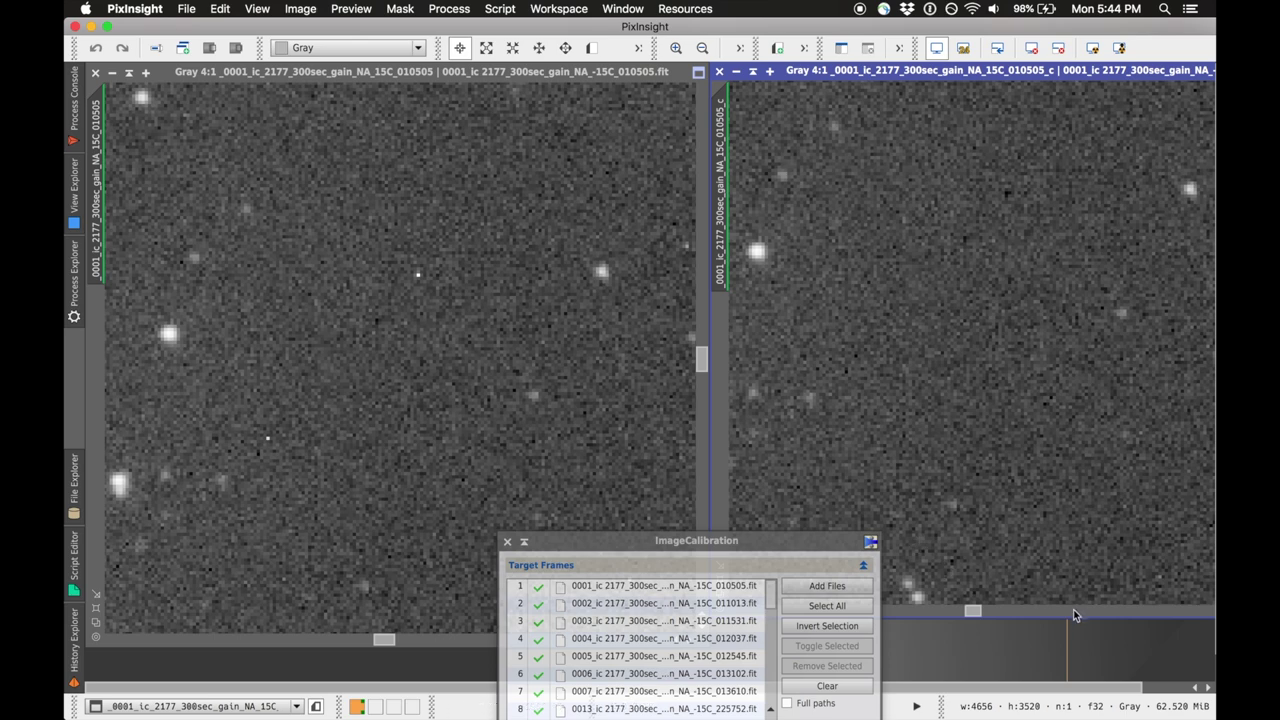
drag(1070, 619, 1071, 650)
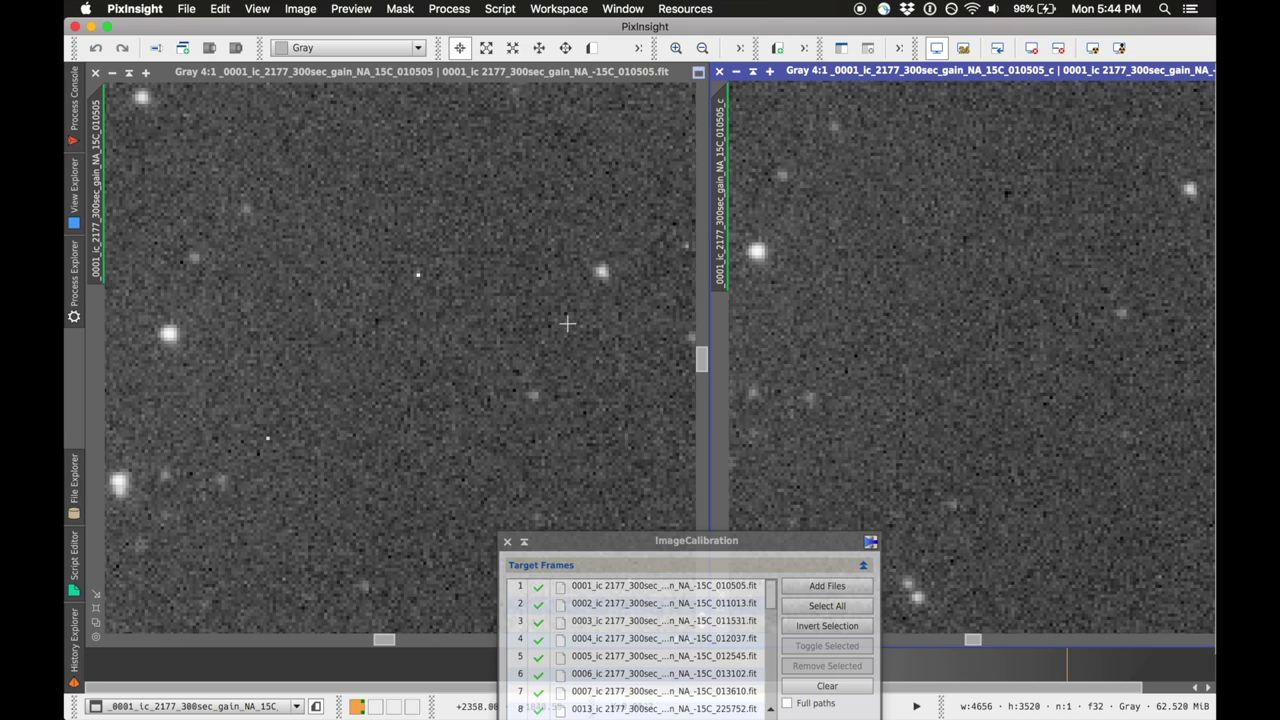
Compare the whole calibrated and raw frames at 1:8 magnification and close the calibrated frame.
key(super+minus)
key(super+minus)
key(super+minus)
key(super+minus)
key(super+minus)
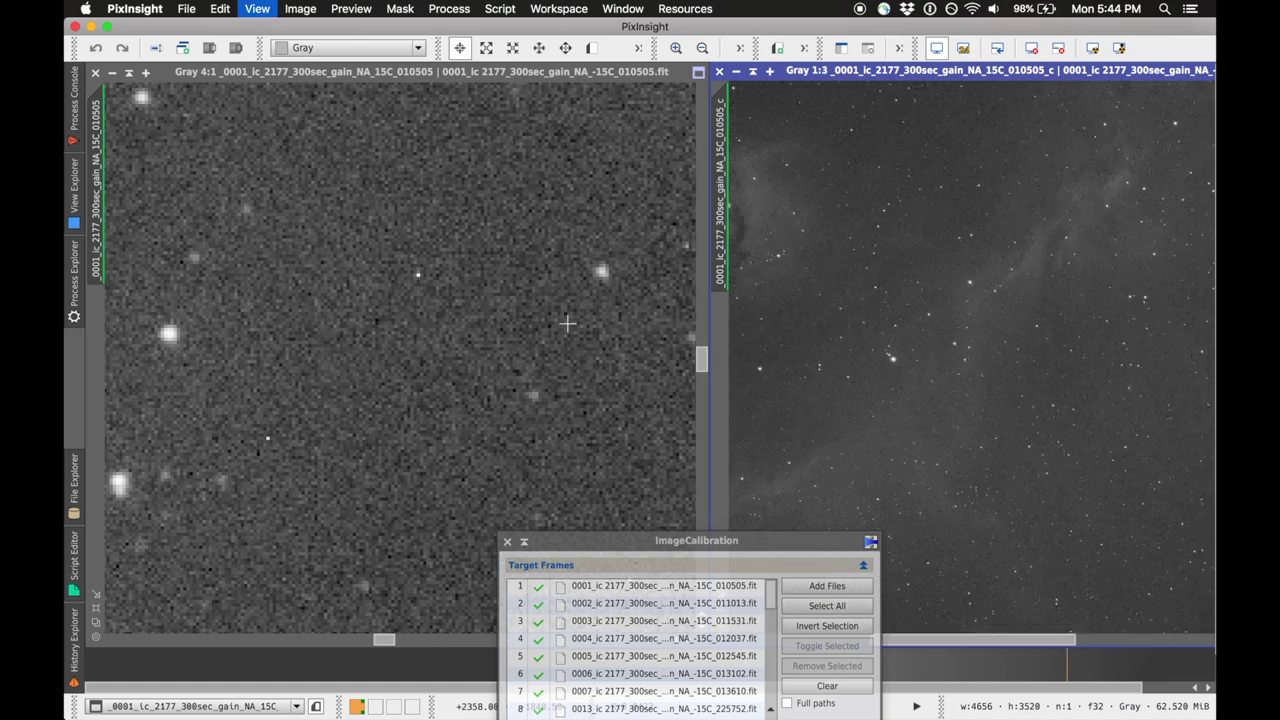
key(super+minus)
key(super+minus)
key(super+minus)
key(super+minus)
key(super+minus)
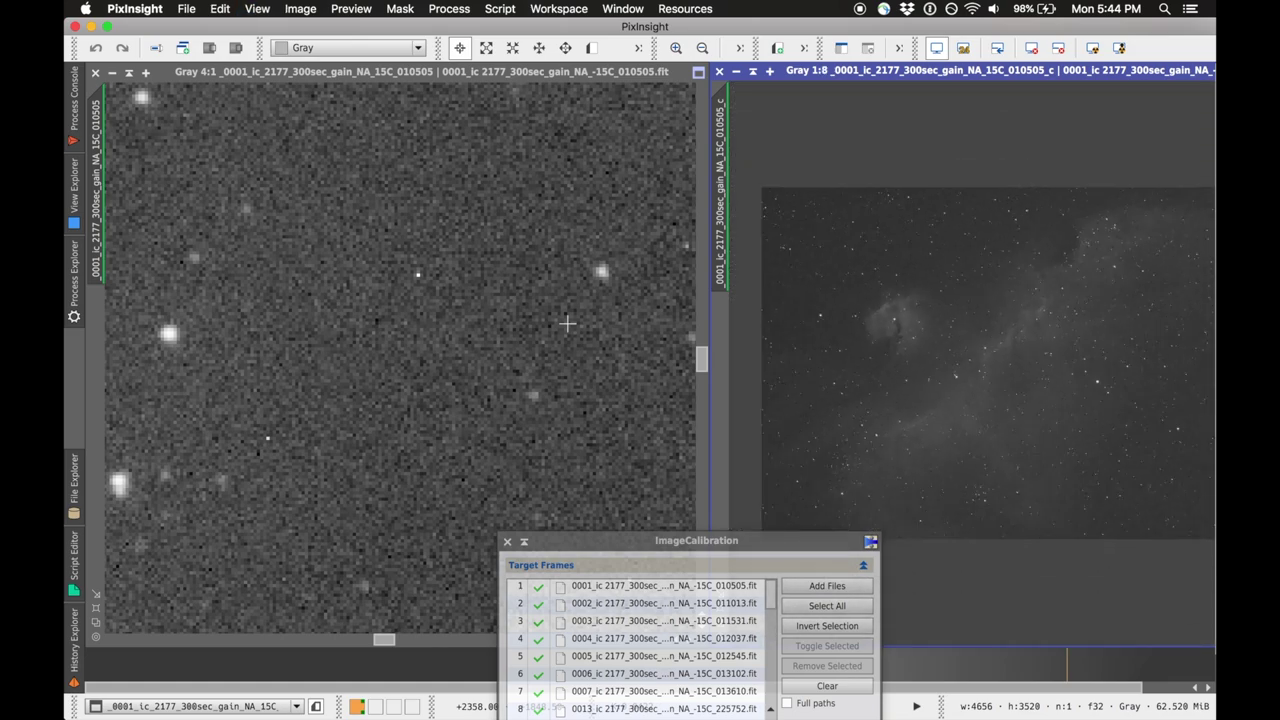
click(301, 71)
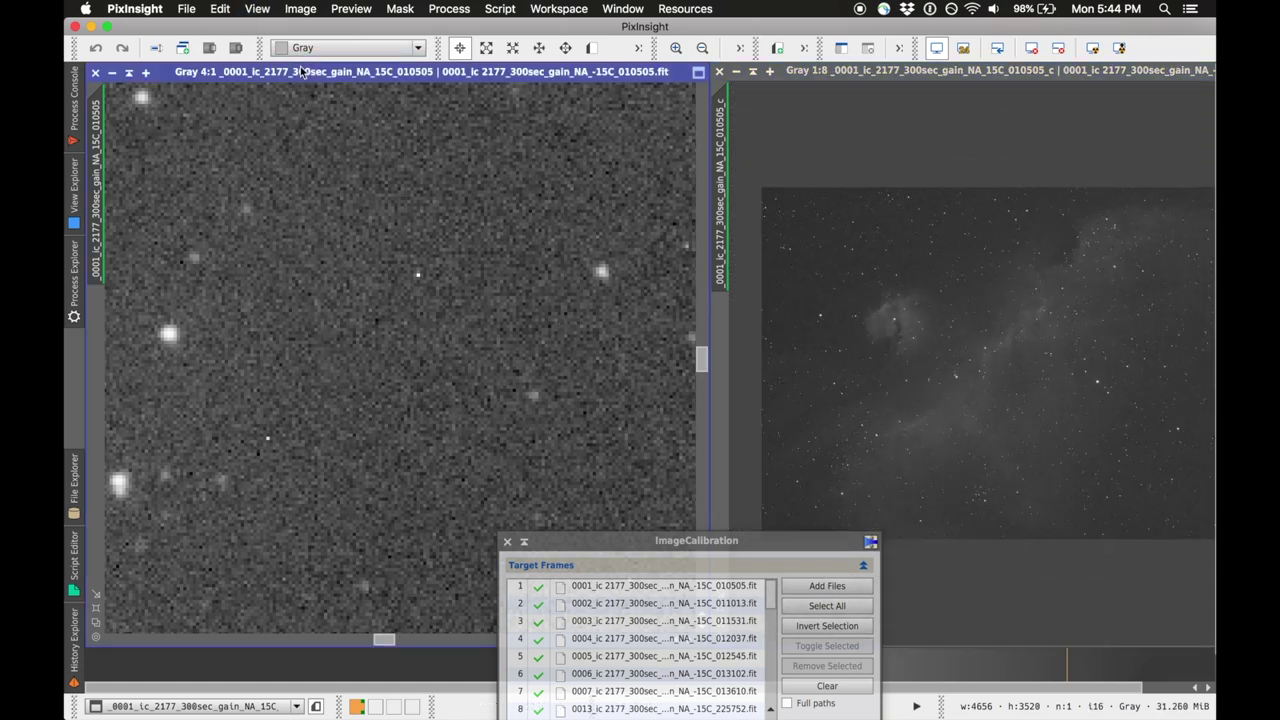
key(super+minus)
key(super+minus)
key(super+minus)
key(super+minus)
key(super+minus)
key(super+minus)
key(super+minus)
key(super+minus)
key(super+minus)
key(super+minus)
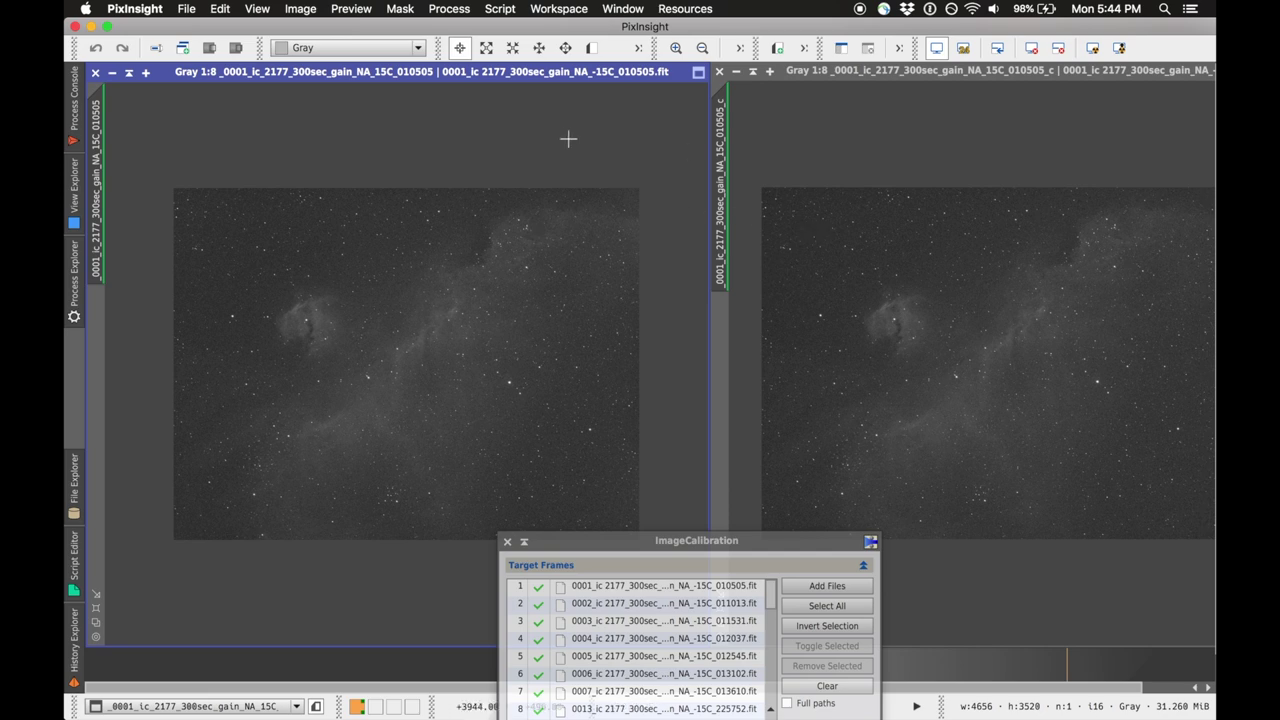
click(716, 72)
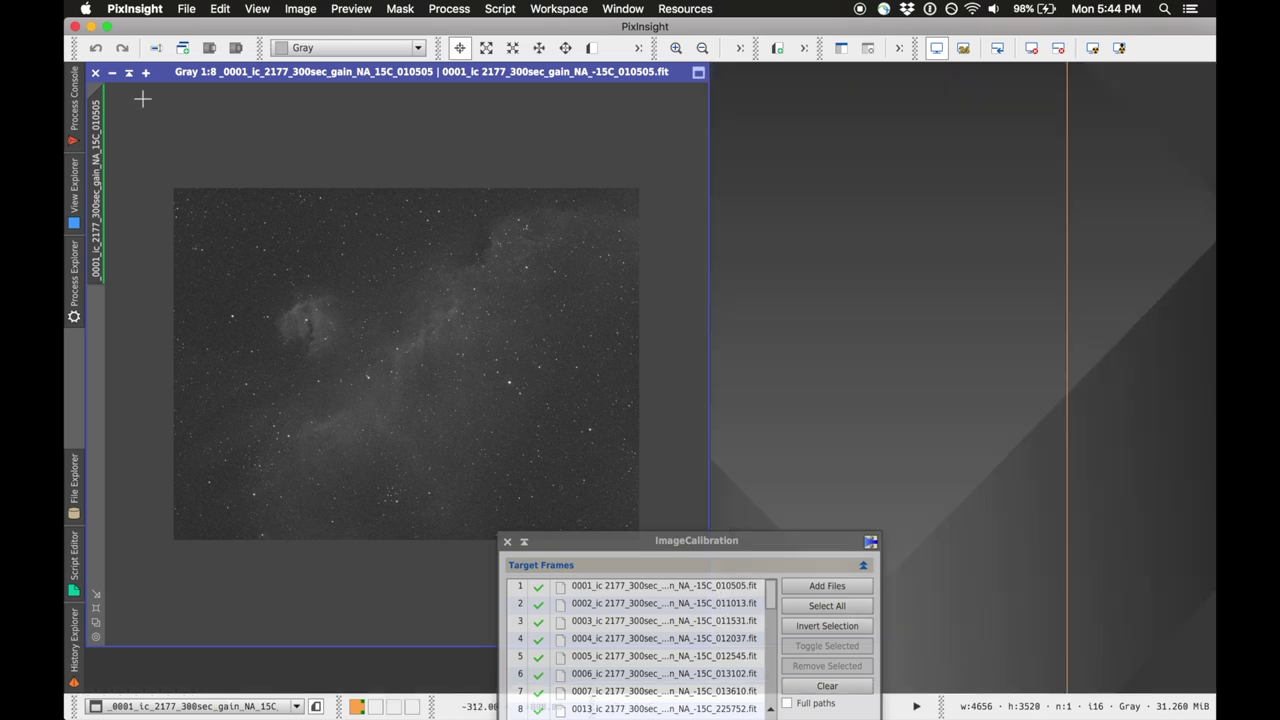
Close the raw frame and replace the ImageCalibration target frames with all OIII light frames from the Lights folder.
click(95, 72)
drag(567, 541, 588, 153)
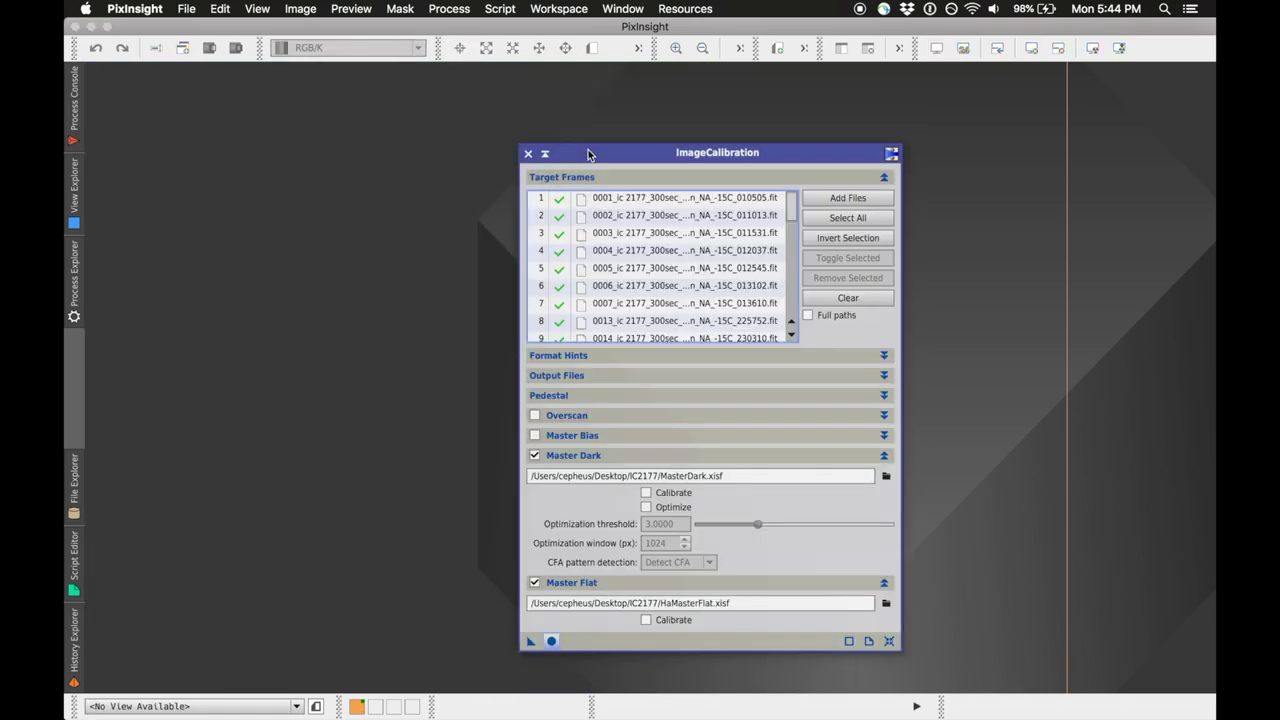
click(846, 299)
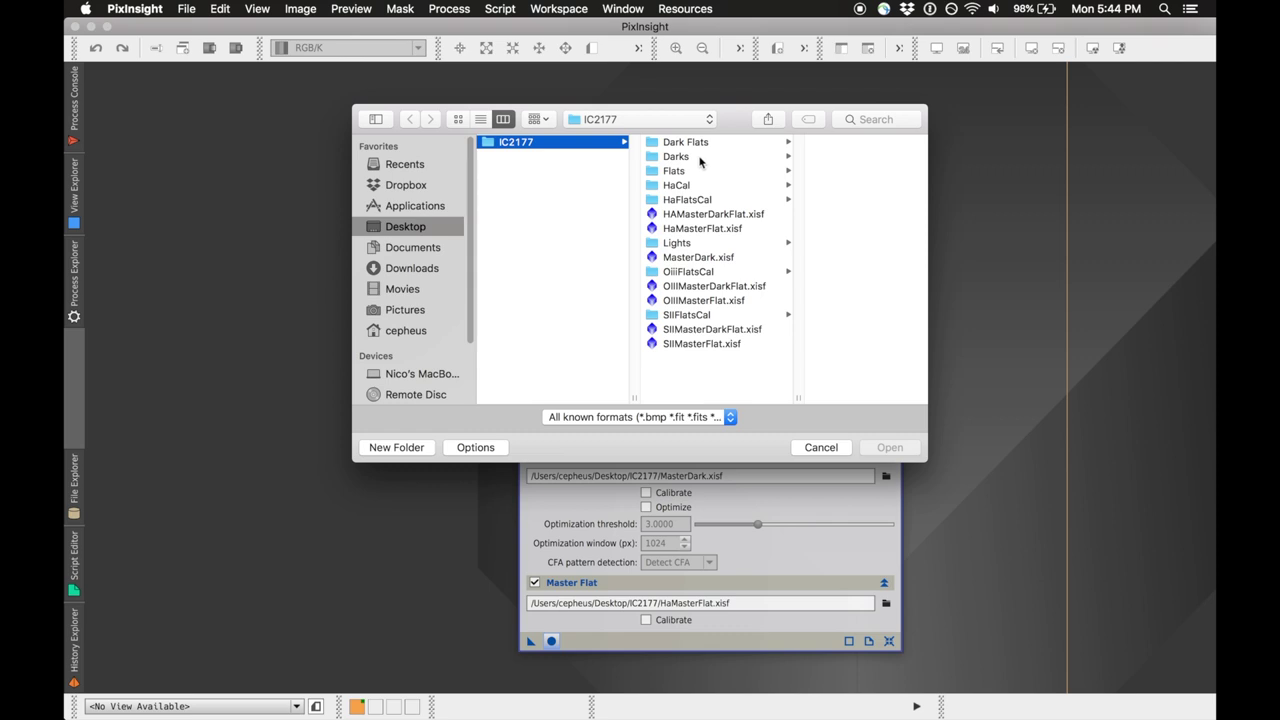
click(694, 245)
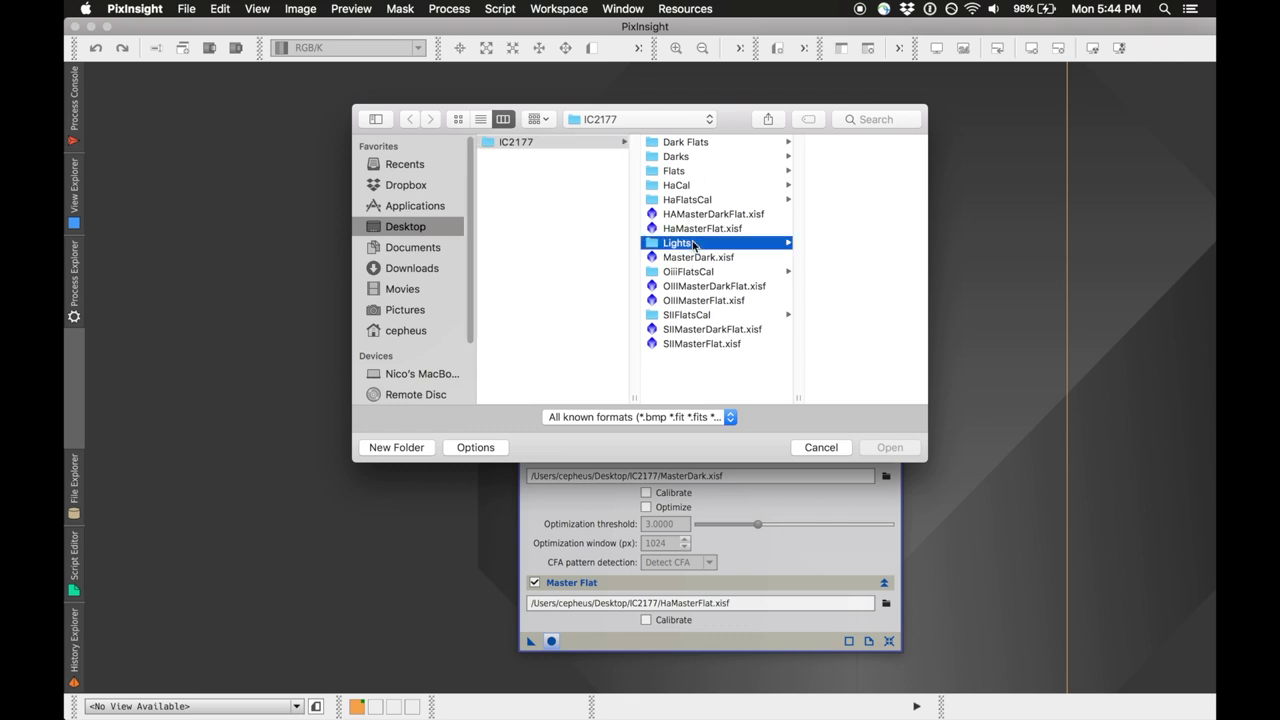
click(806, 157)
click(850, 143)
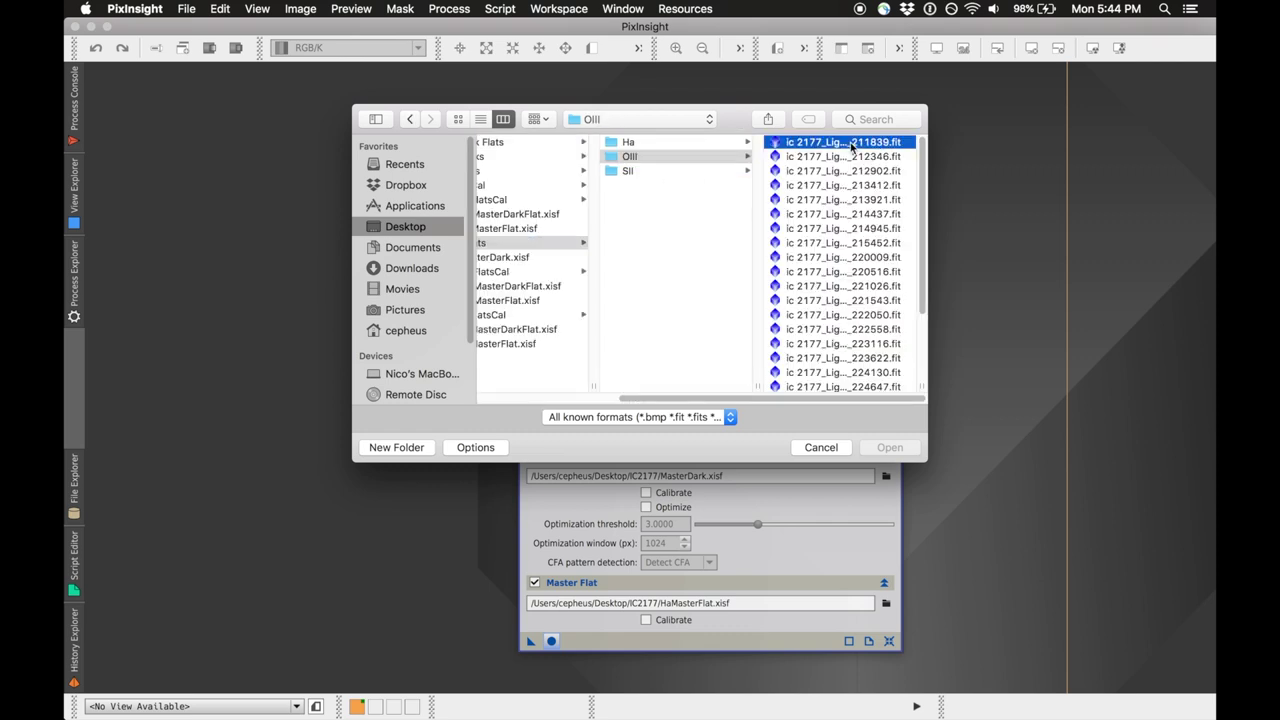
scroll(677, 296, down, 5)
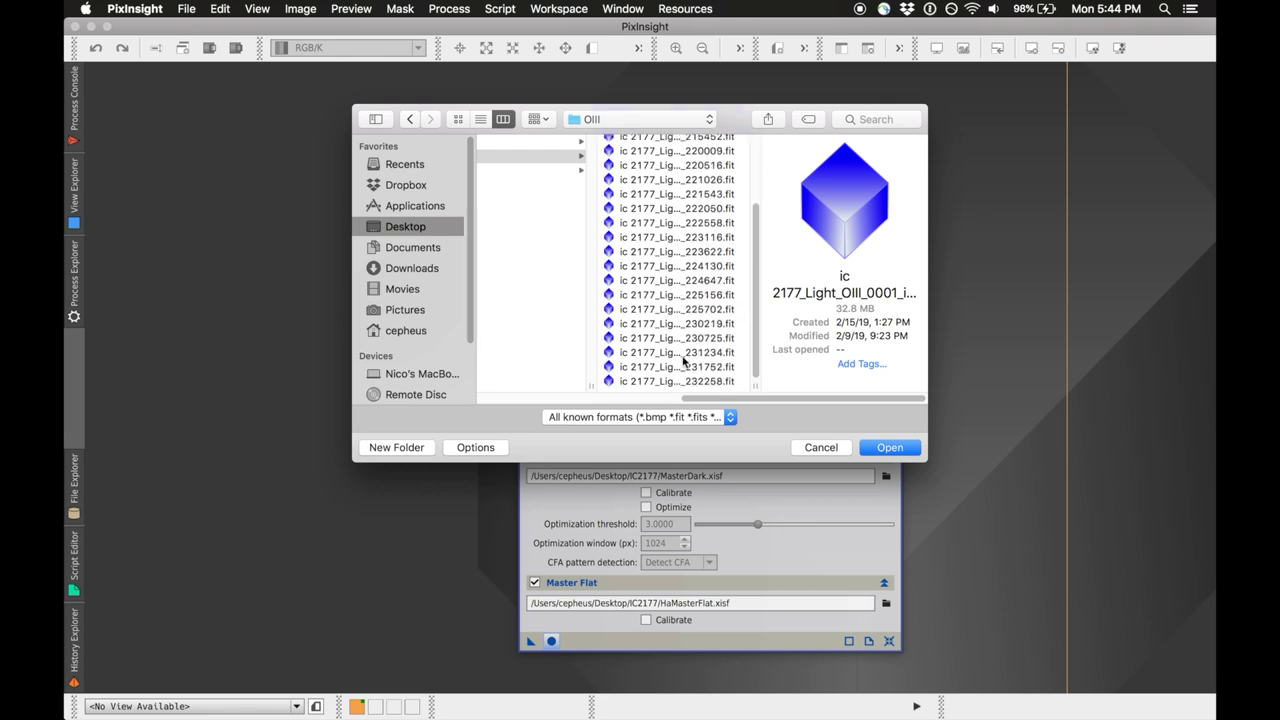
shift+click(676, 385)
click(890, 449)
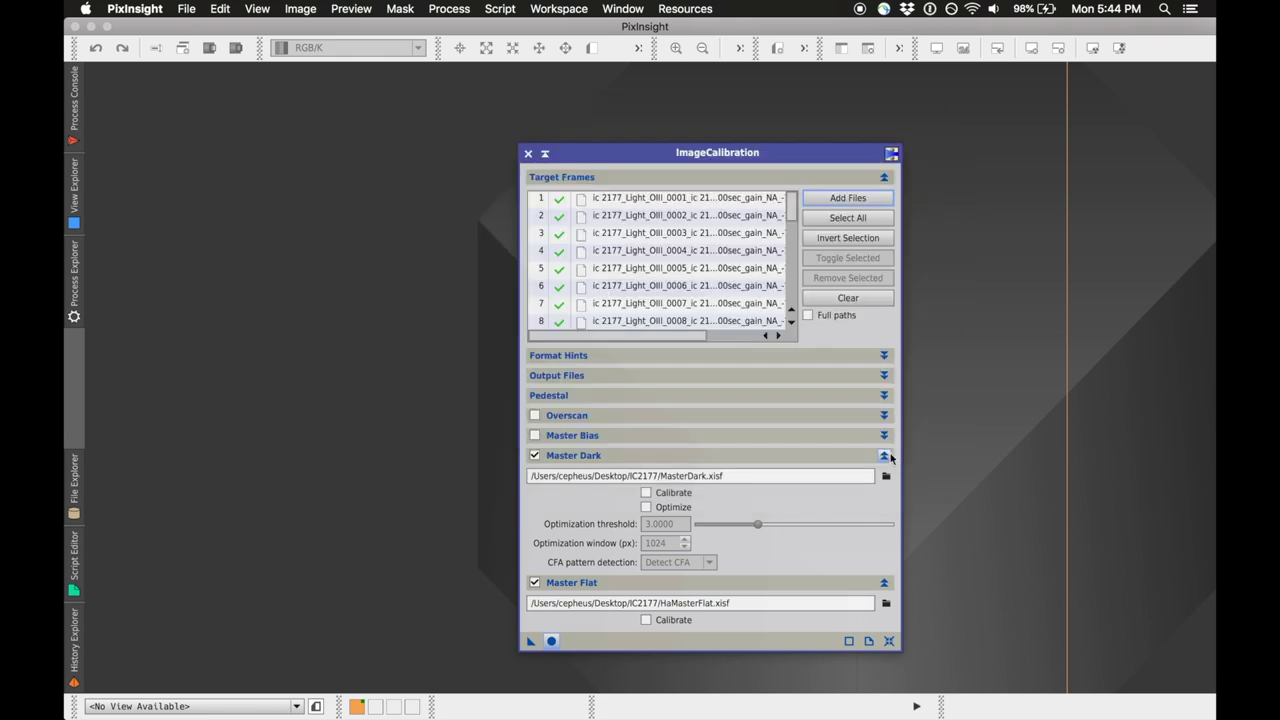
Create a folder named OIIICal inside IC2177 and set it as the calibration output directory.
click(725, 376)
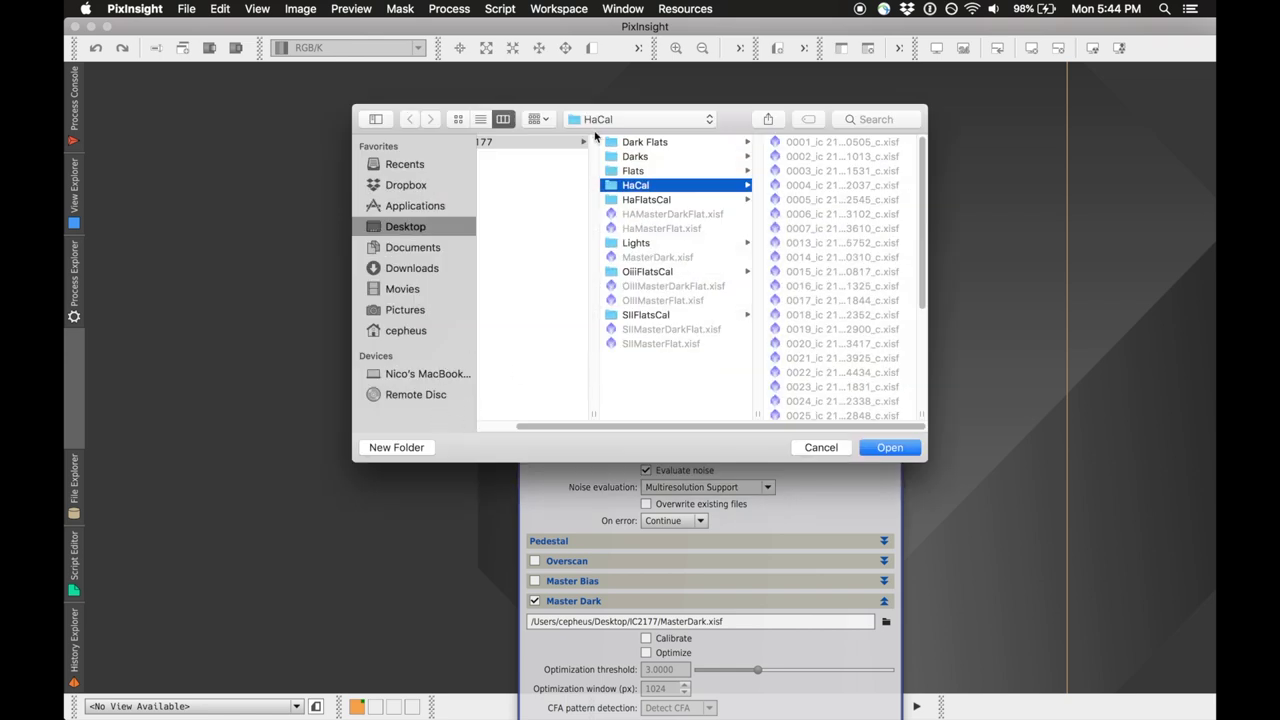
click(547, 151)
click(397, 447)
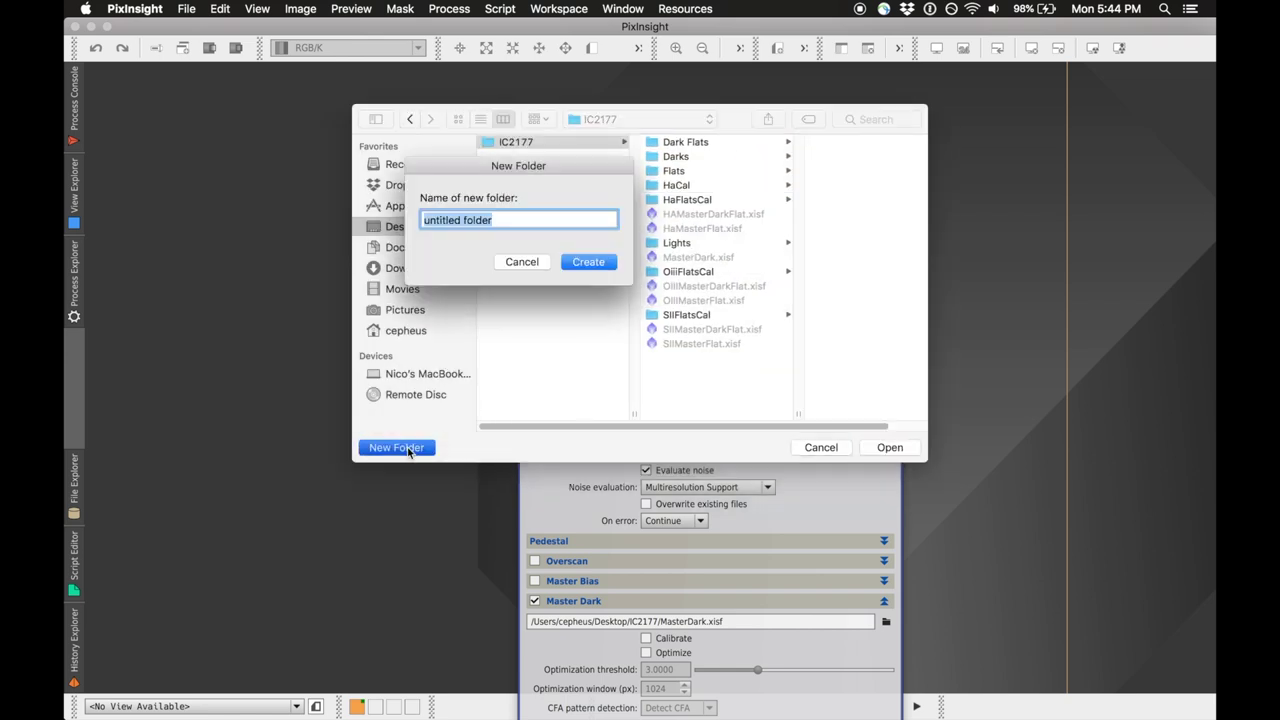
text(OIIICal)
key(Return)
key(Return)
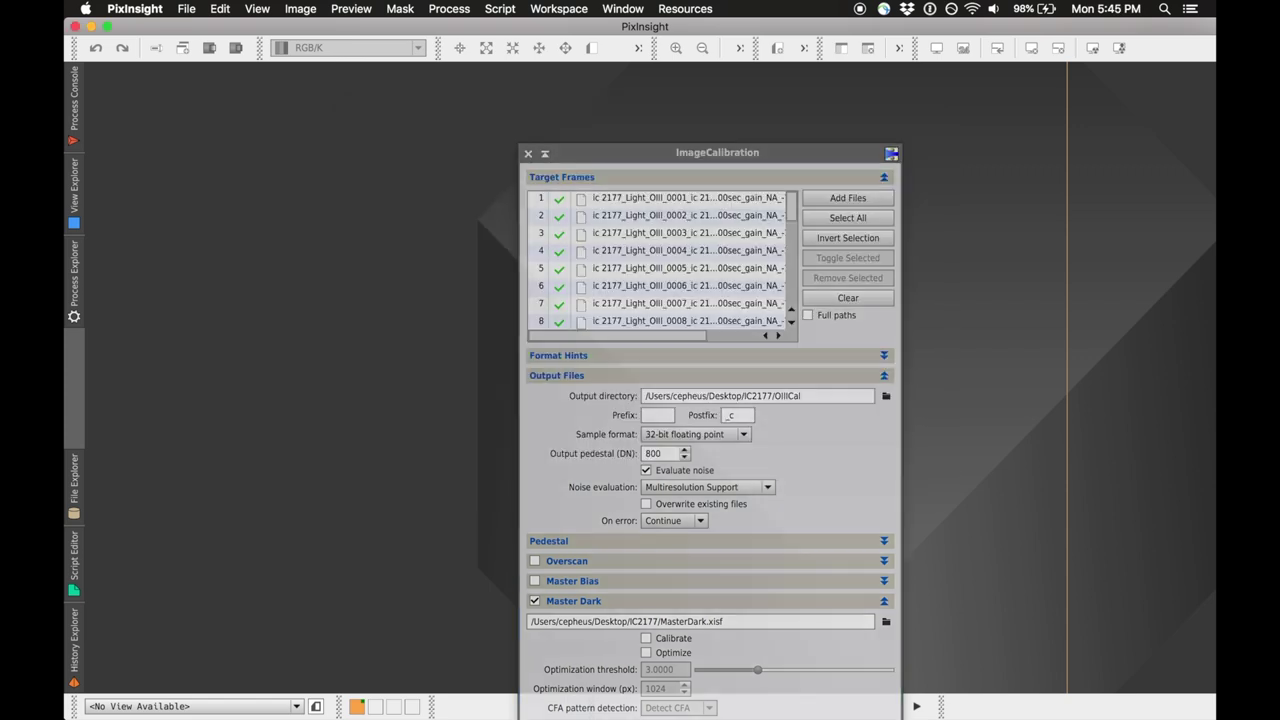
drag(660, 153, 659, 96)
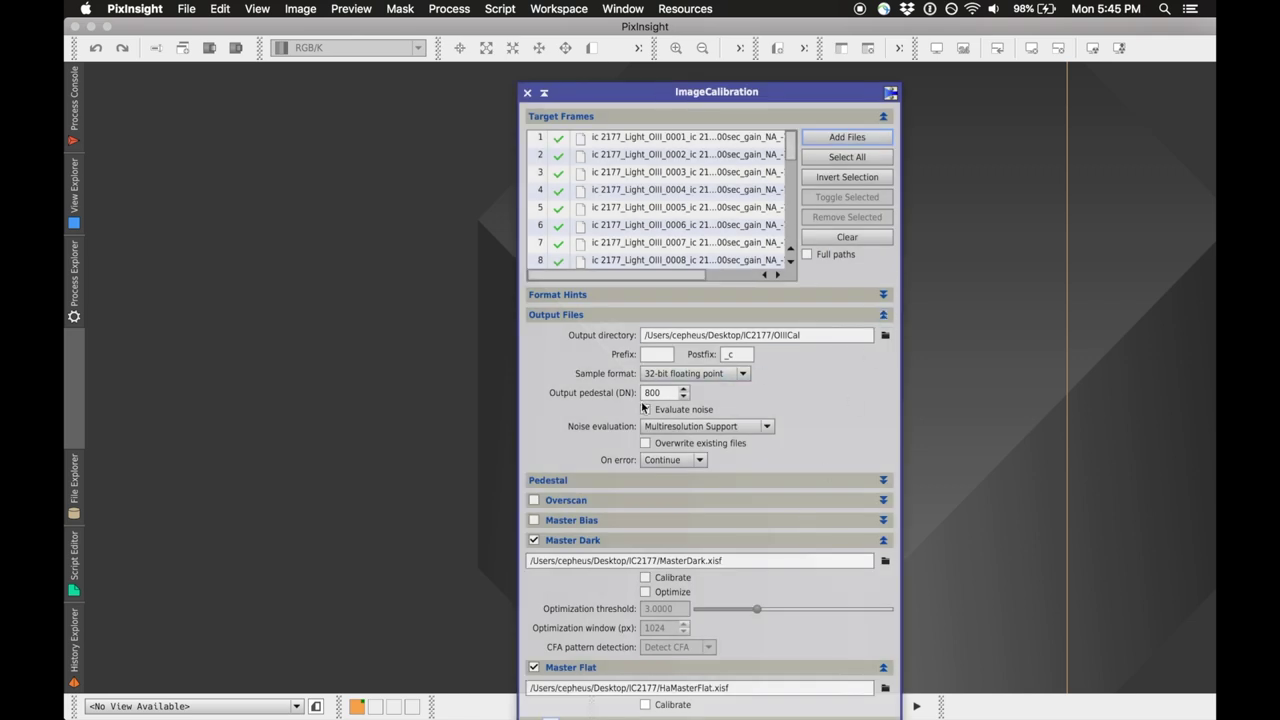
click(883, 314)
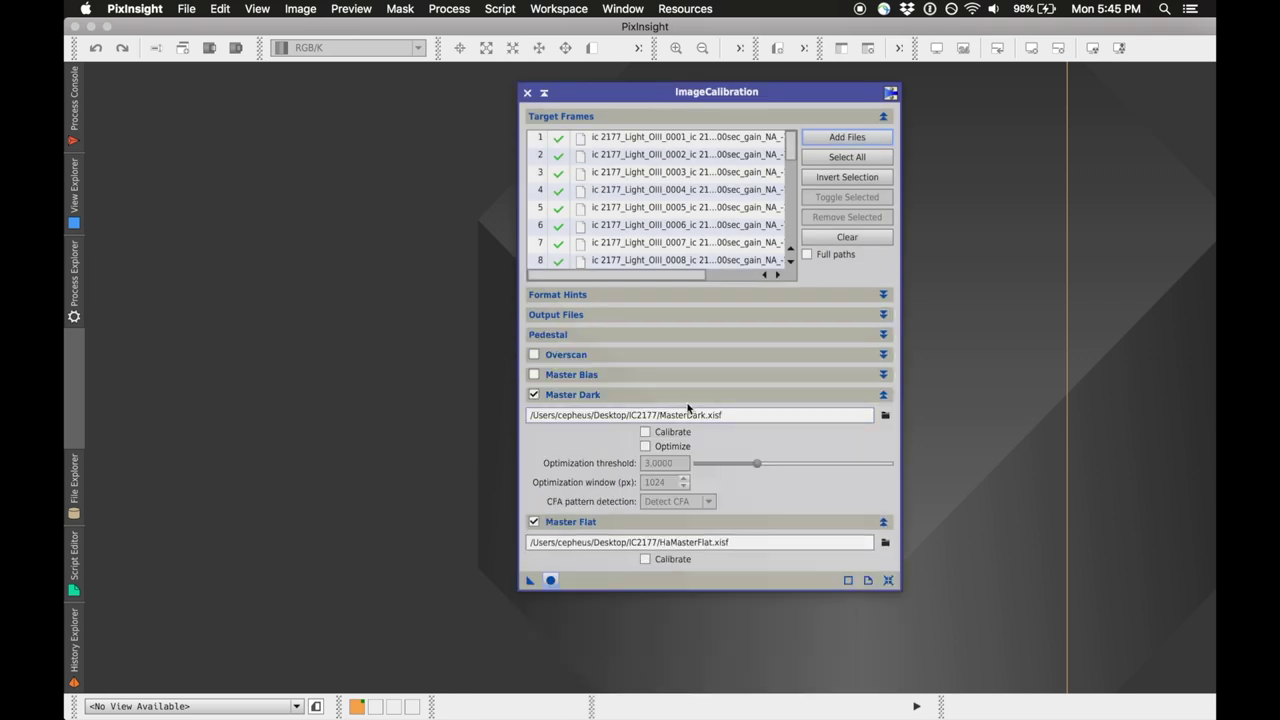
Set OIIIMasterFlat.xisf as the master flat and run the calibration of the OIII frames.
click(885, 543)
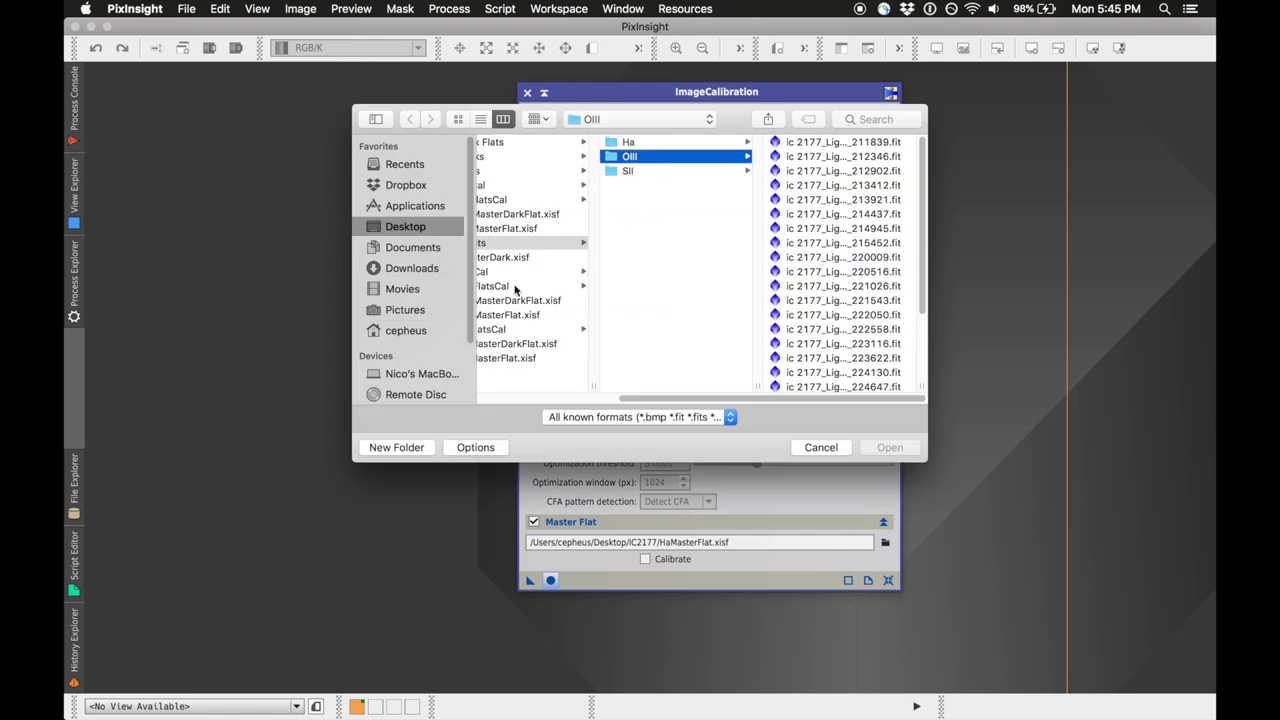
click(648, 316)
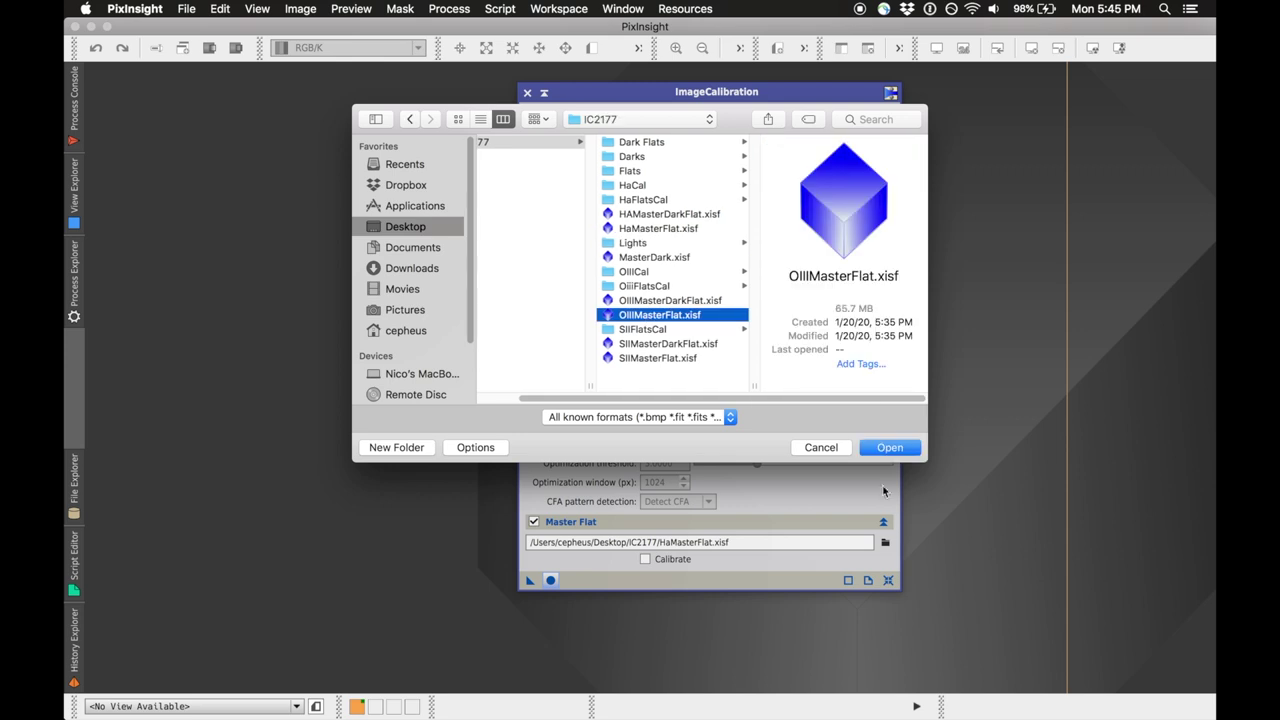
click(890, 447)
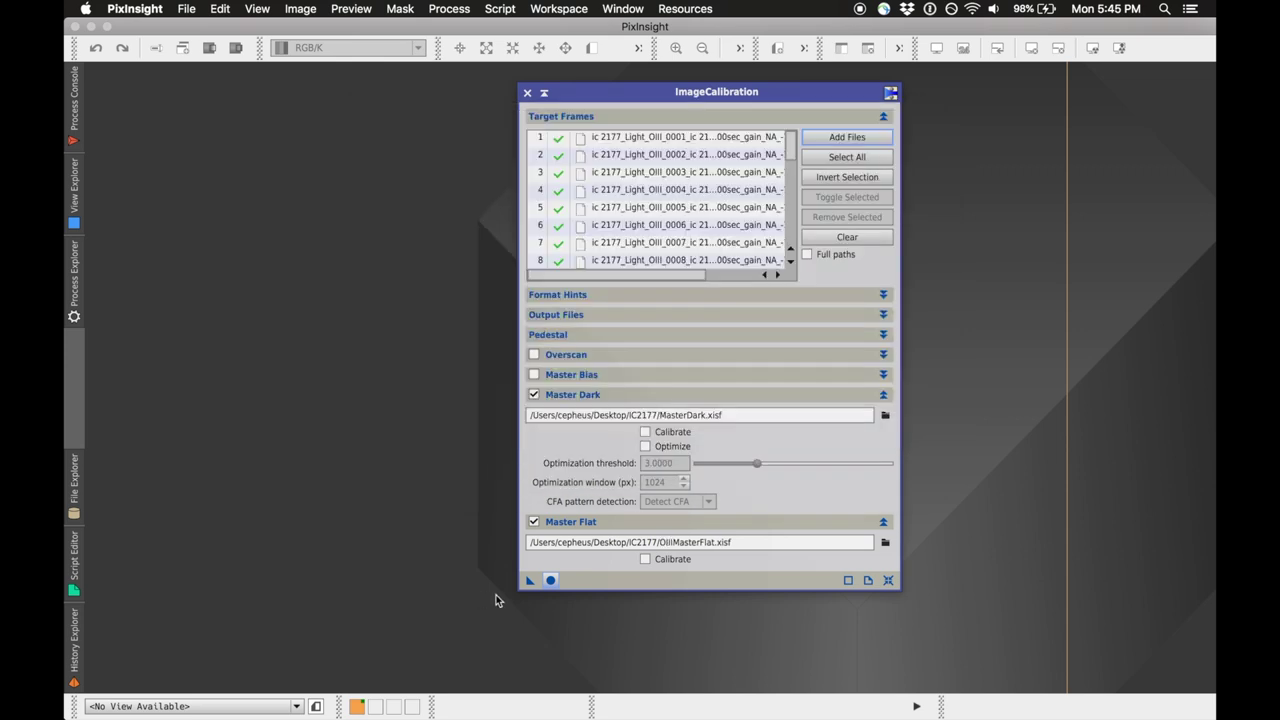
click(550, 581)
Replace the target frames with all SII light frames from the Lights folder.
click(857, 240)
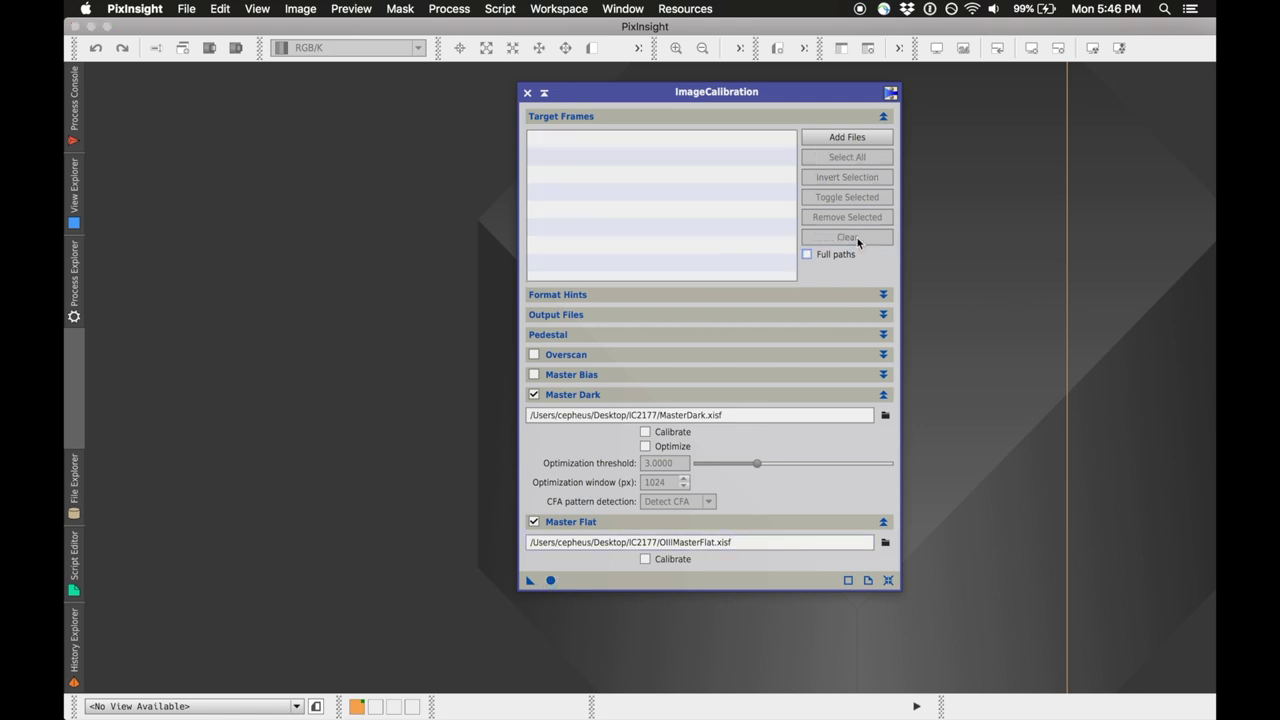
click(857, 138)
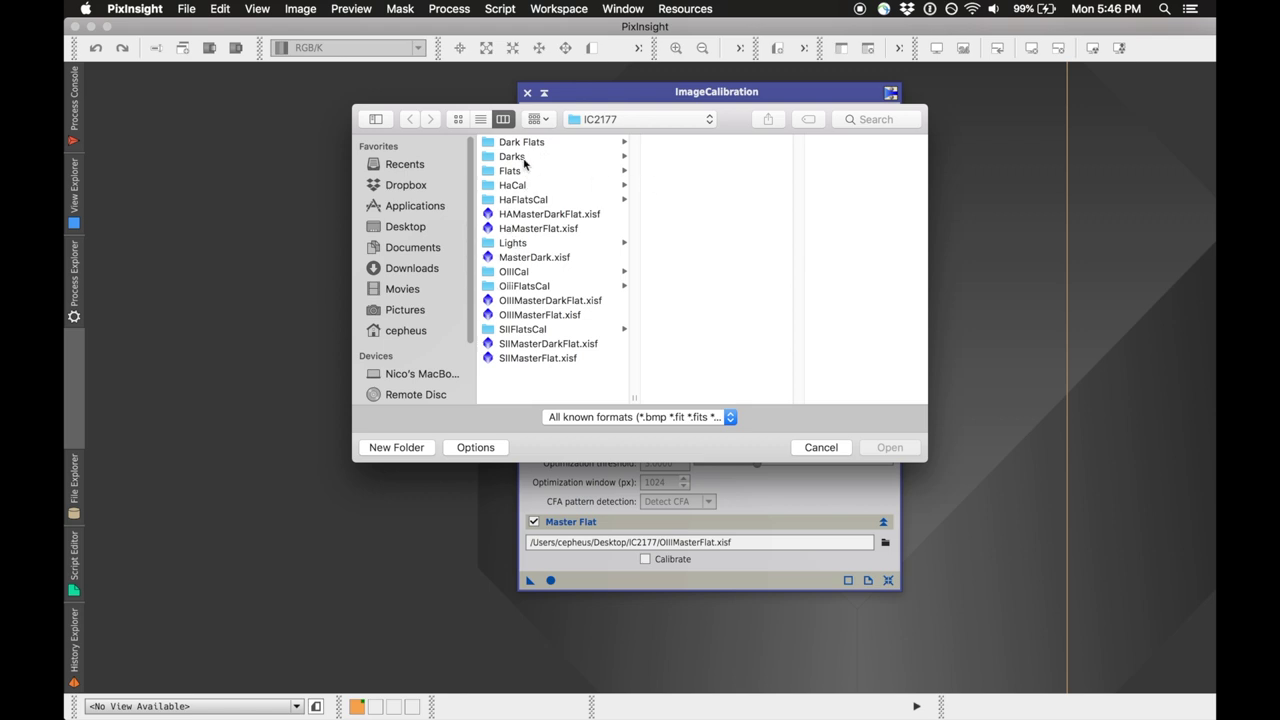
click(512, 243)
click(704, 170)
click(832, 143)
shift+click(697, 345)
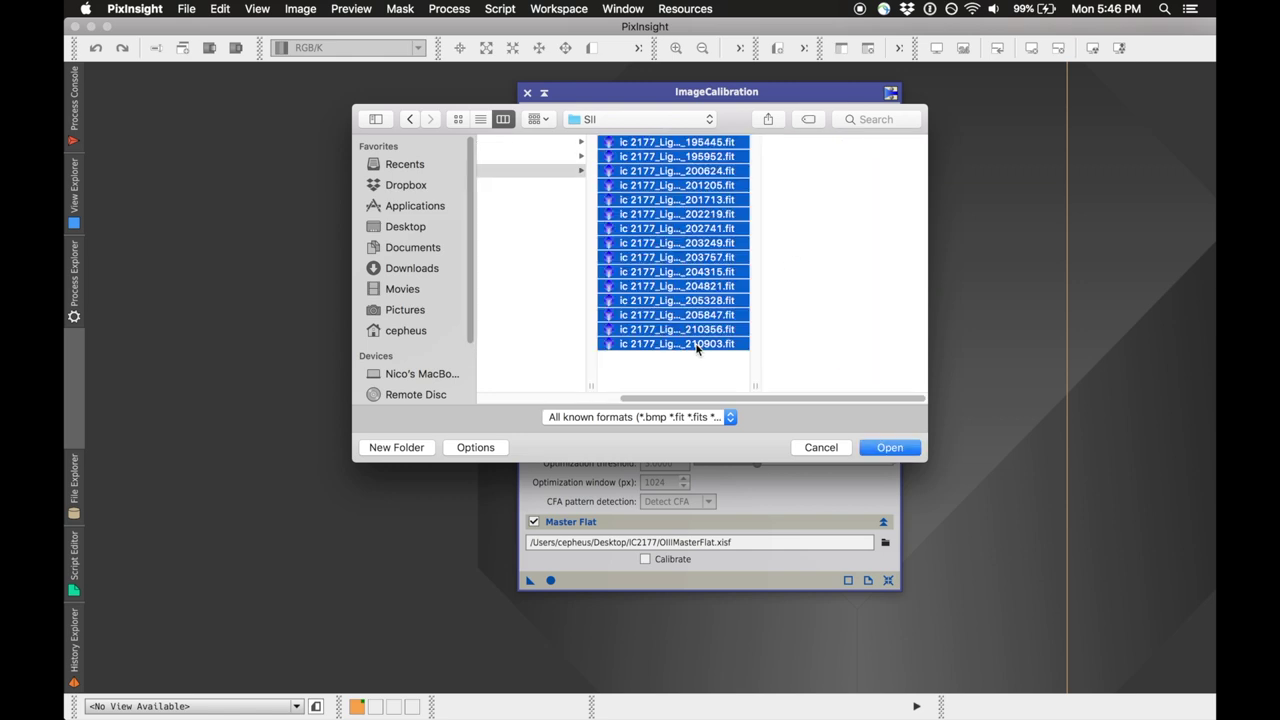
key(Return)
Set SIIMasterFlat.xisf from the IC2177 folder as the master flat.
click(884, 541)
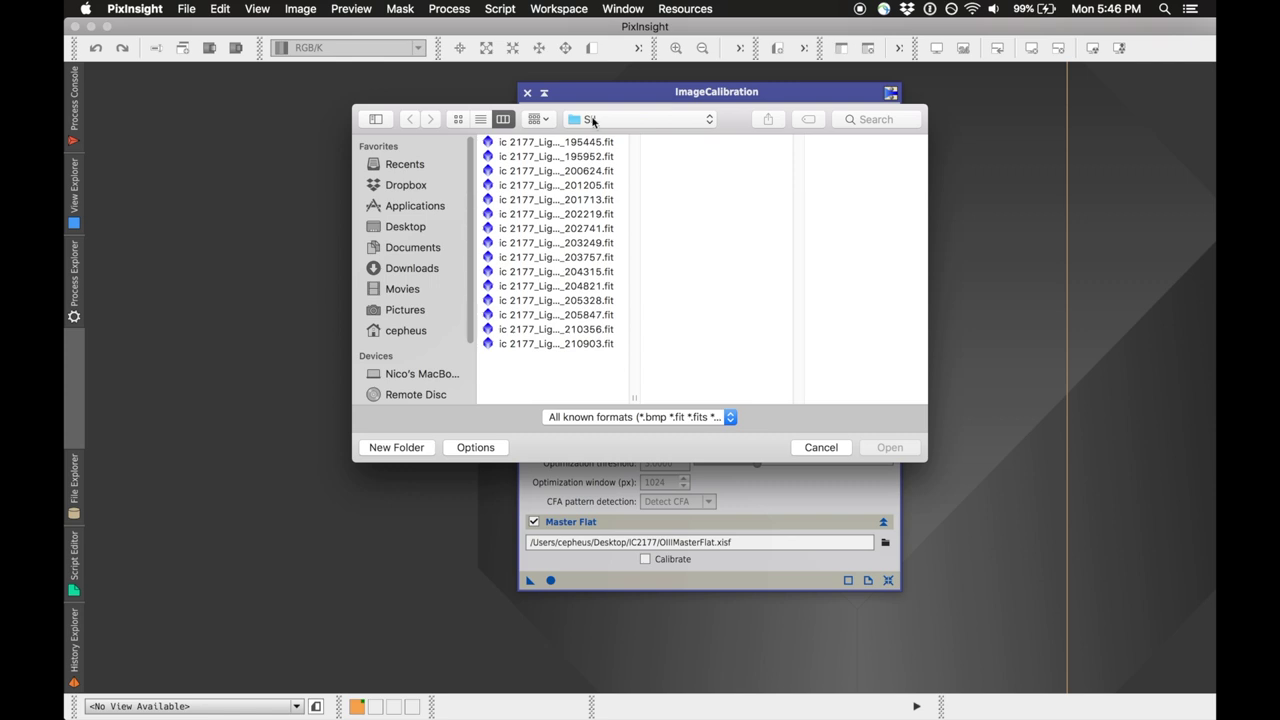
click(592, 120)
click(590, 150)
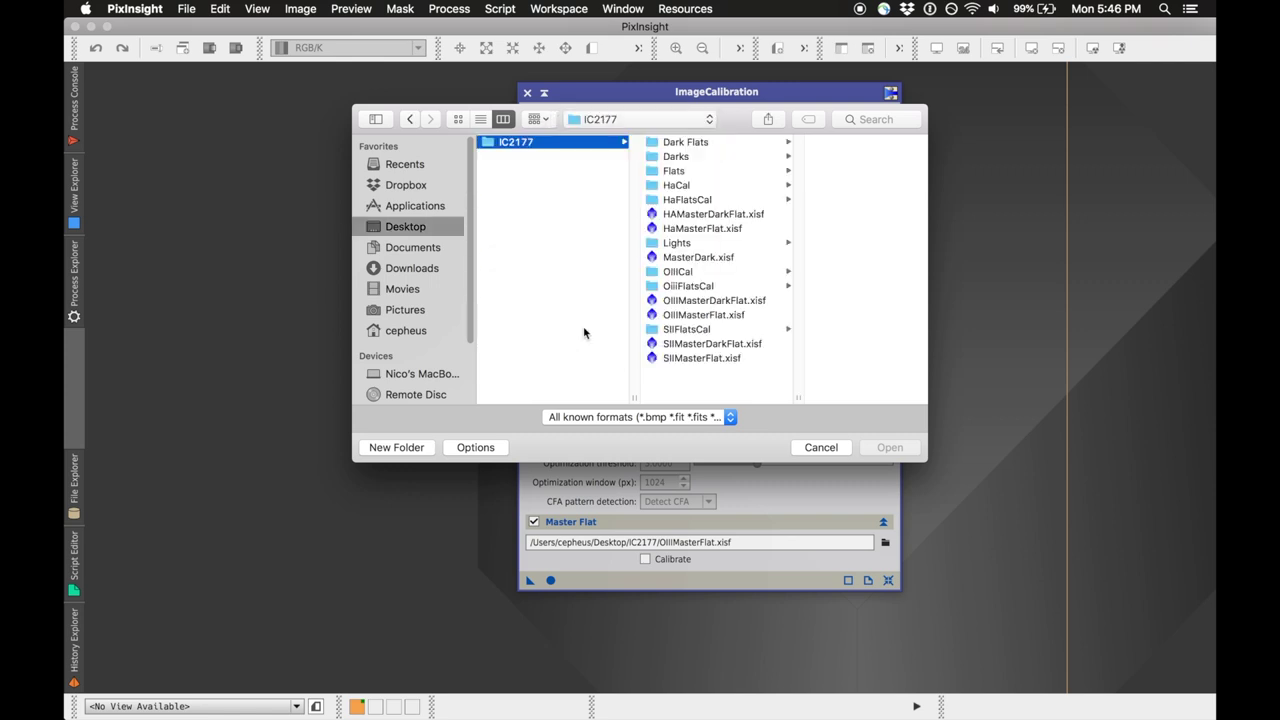
click(691, 358)
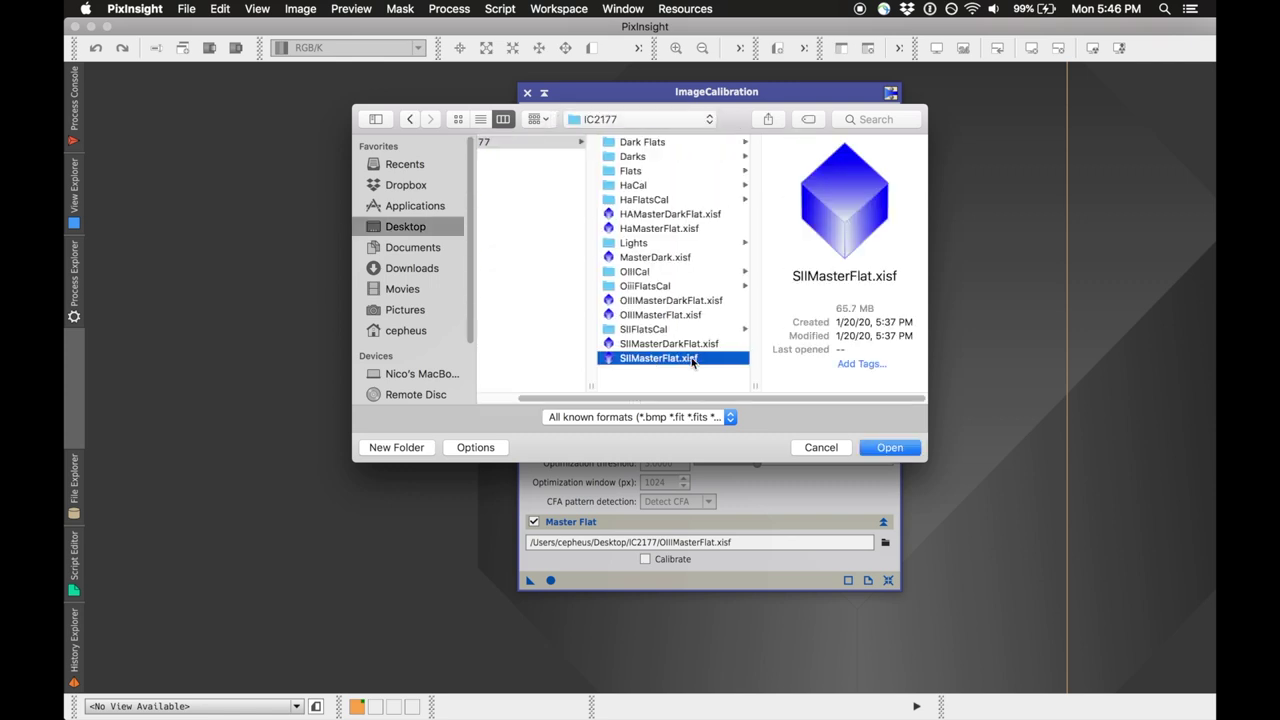
double_click(691, 358)
Create a folder named SIICal inside IC2177 and set it as the calibration output directory.
click(646, 315)
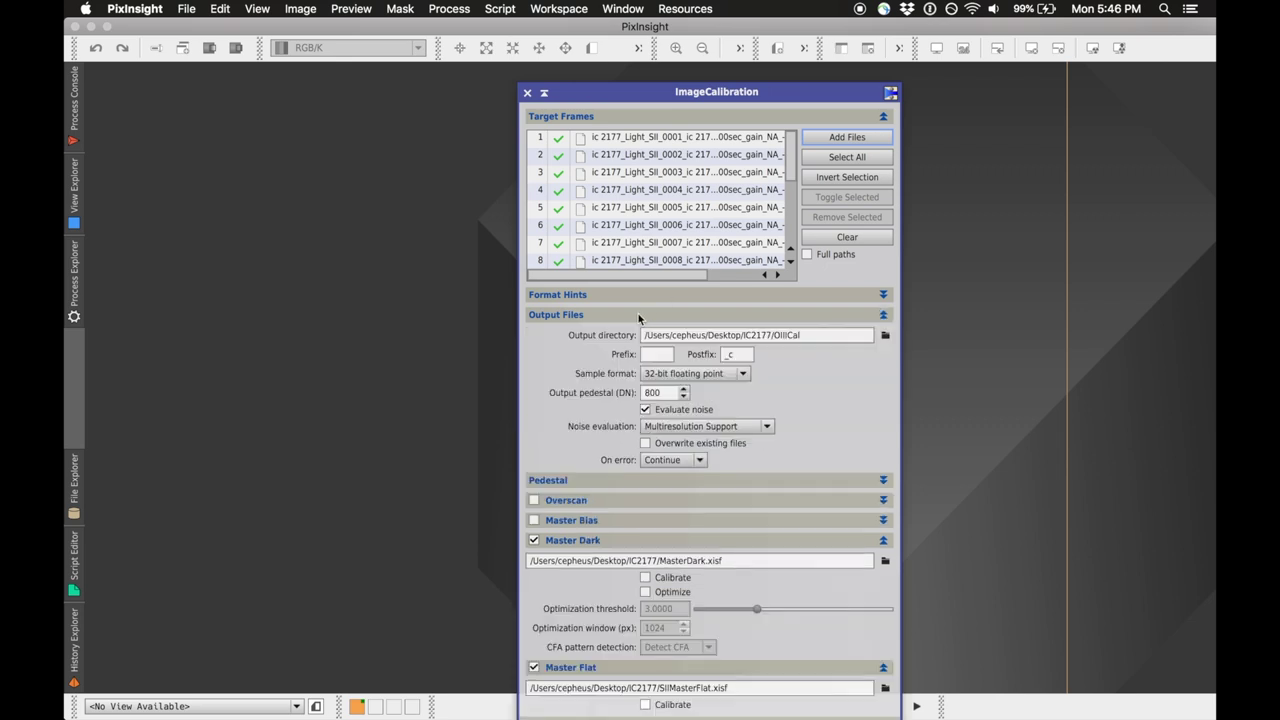
click(886, 335)
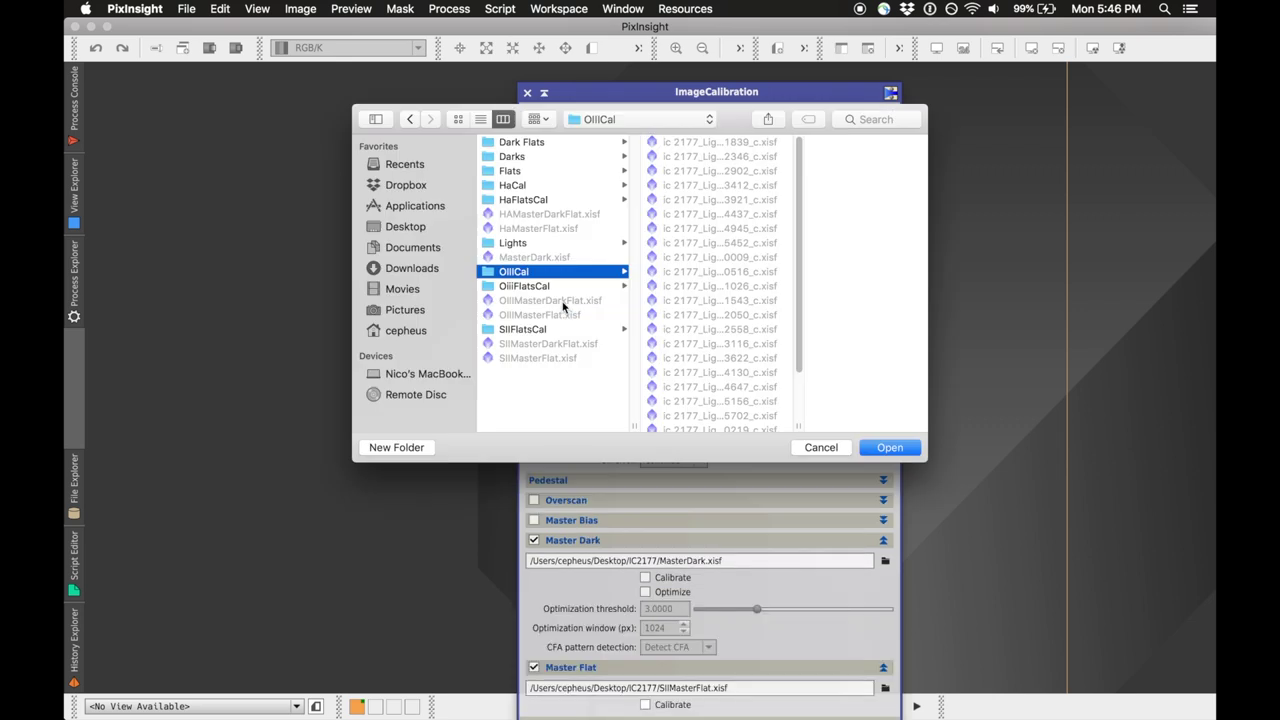
click(552, 387)
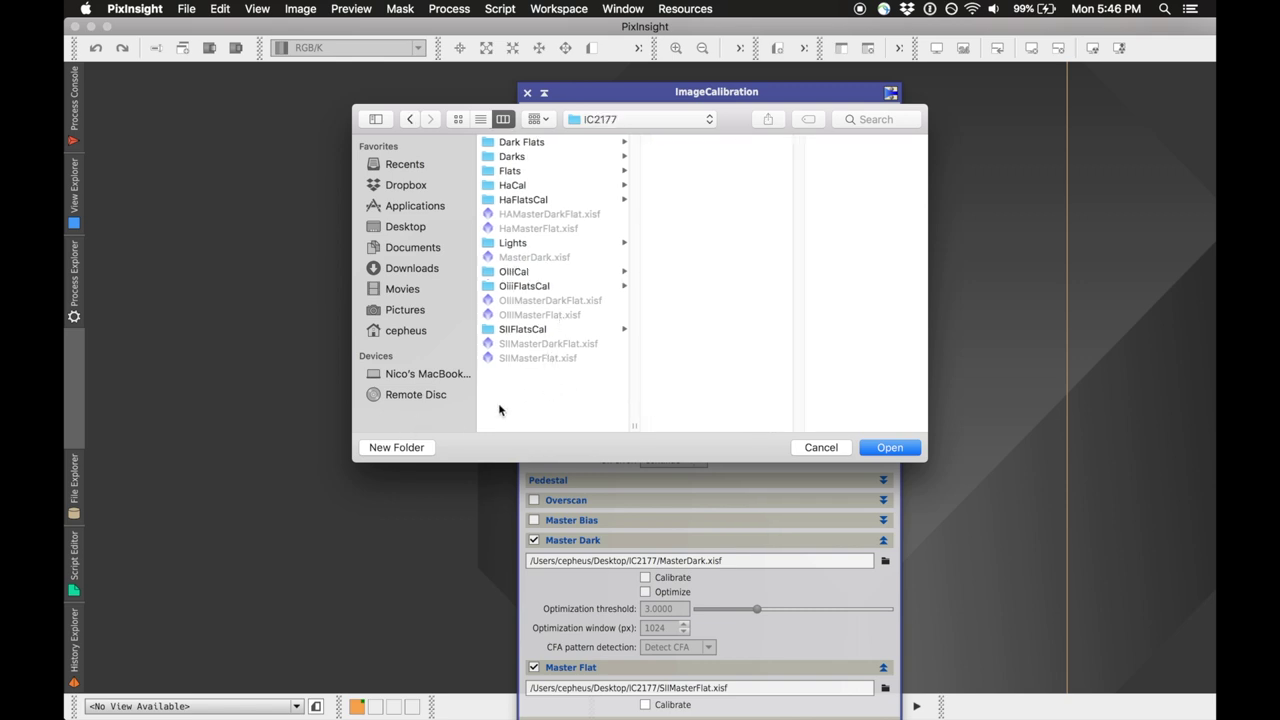
click(397, 447)
text(SIICal)
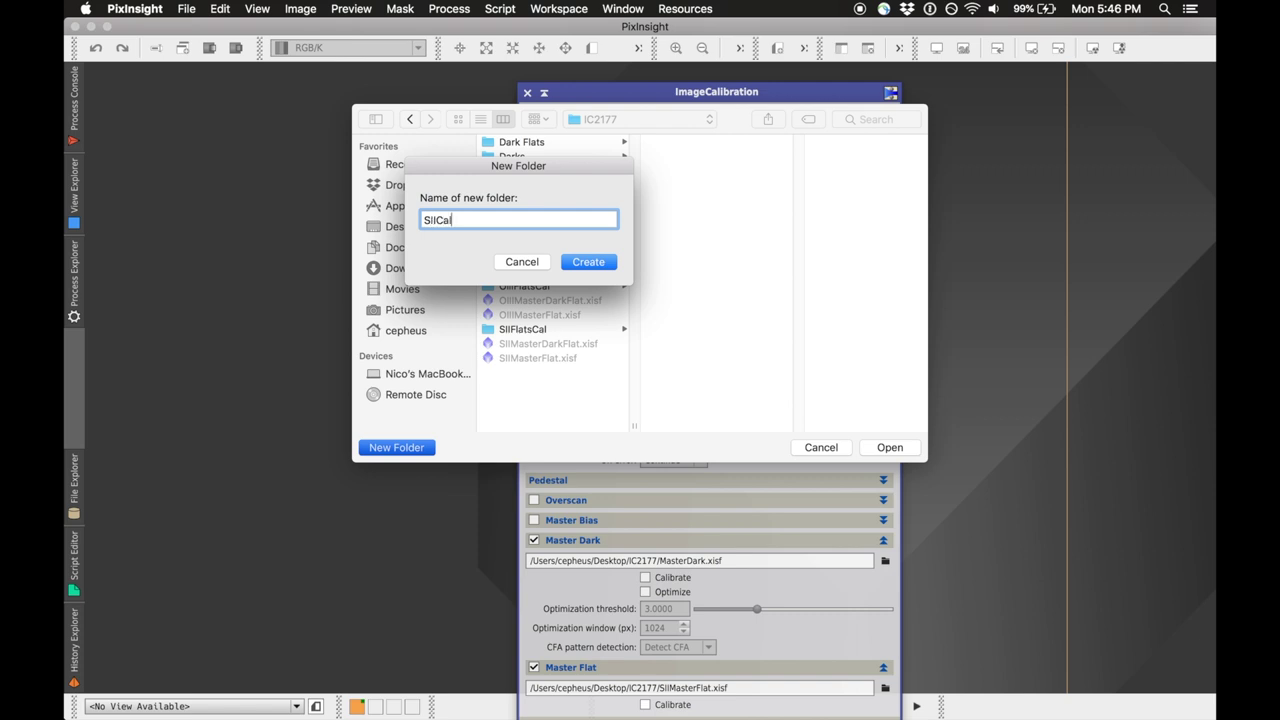
key(Return)
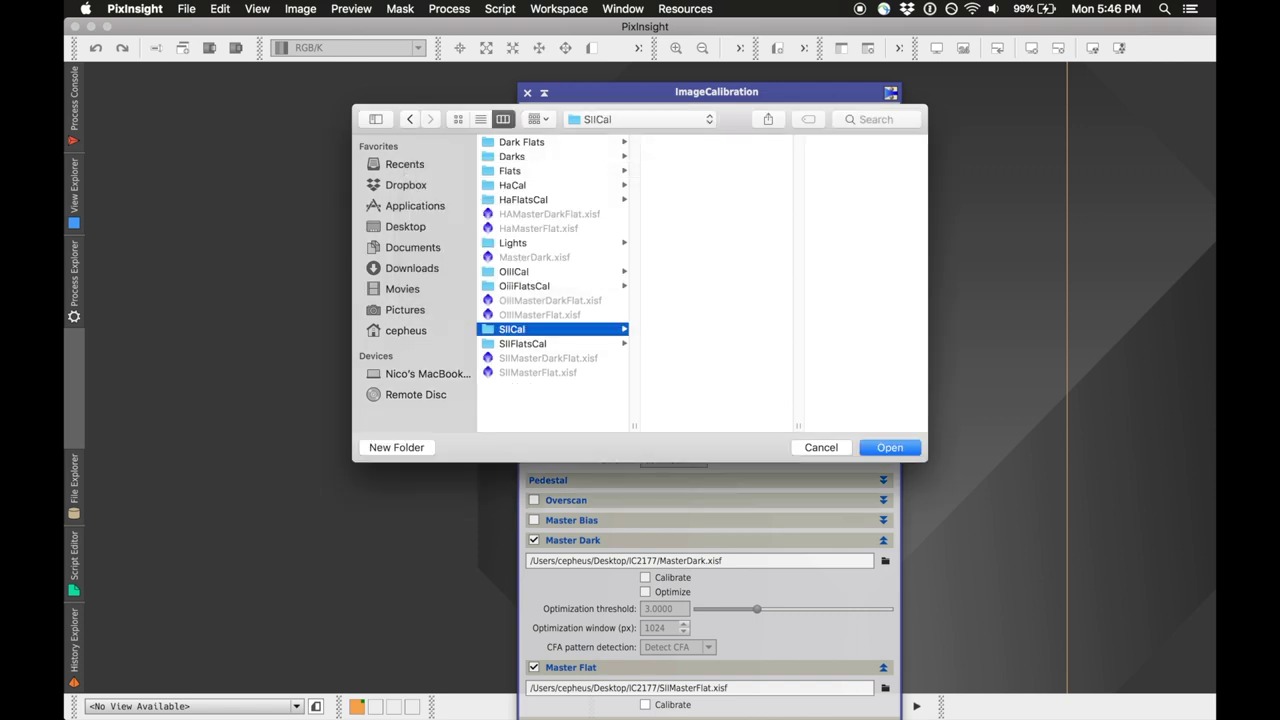
key(Return)
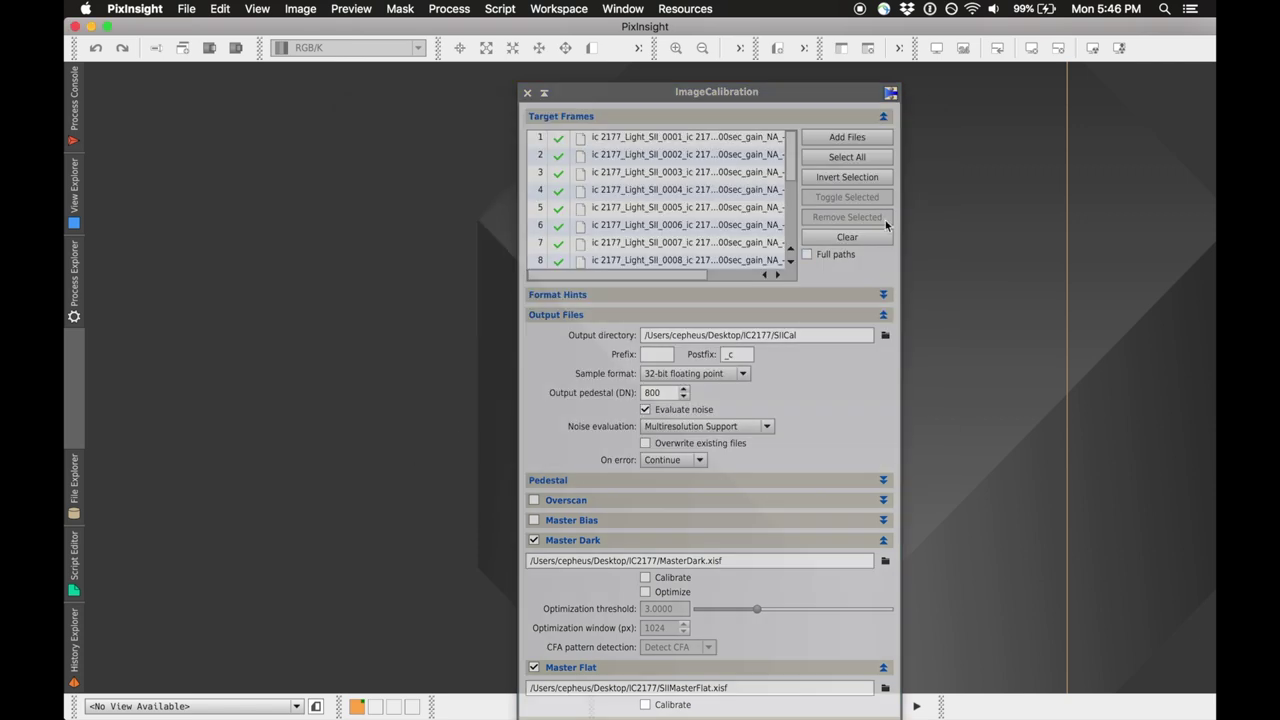
Run the calibration of the SII frames and close ImageCalibration.
click(883, 314)
click(551, 580)
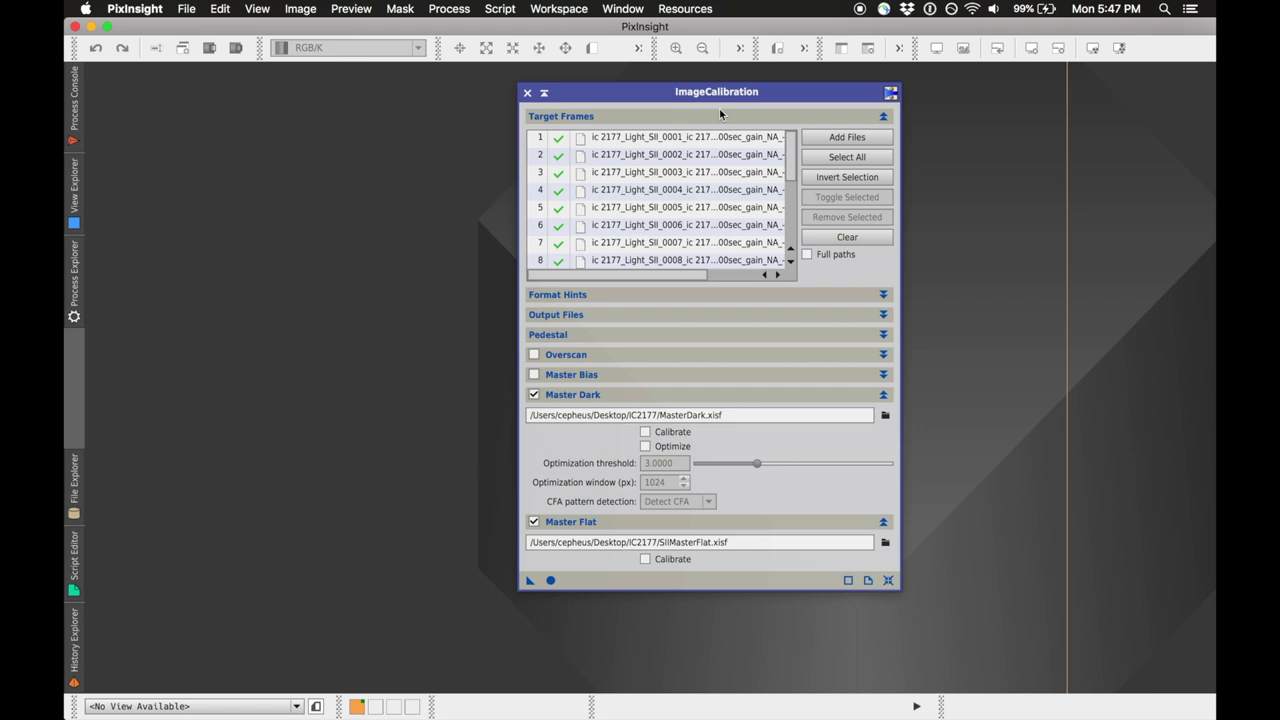
click(525, 93)
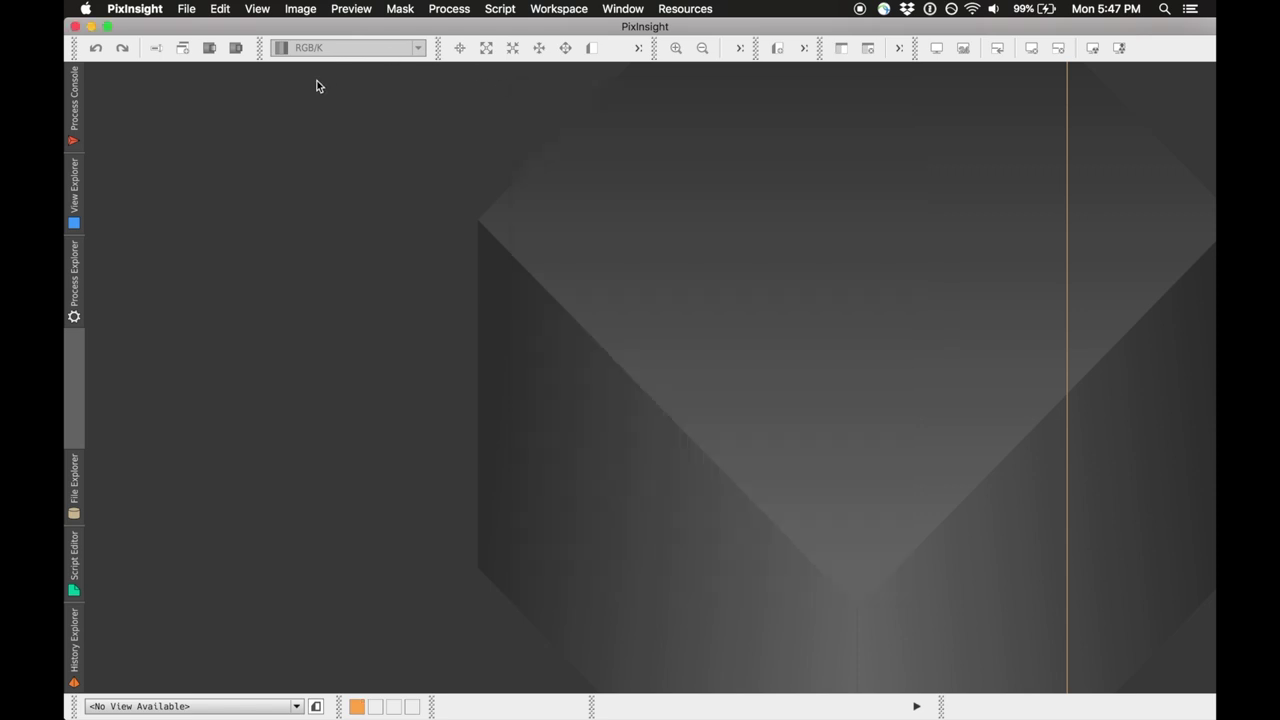
Open the Blink process and load all calibrated Ha frames from the HaCal folder into it.
click(449, 9)
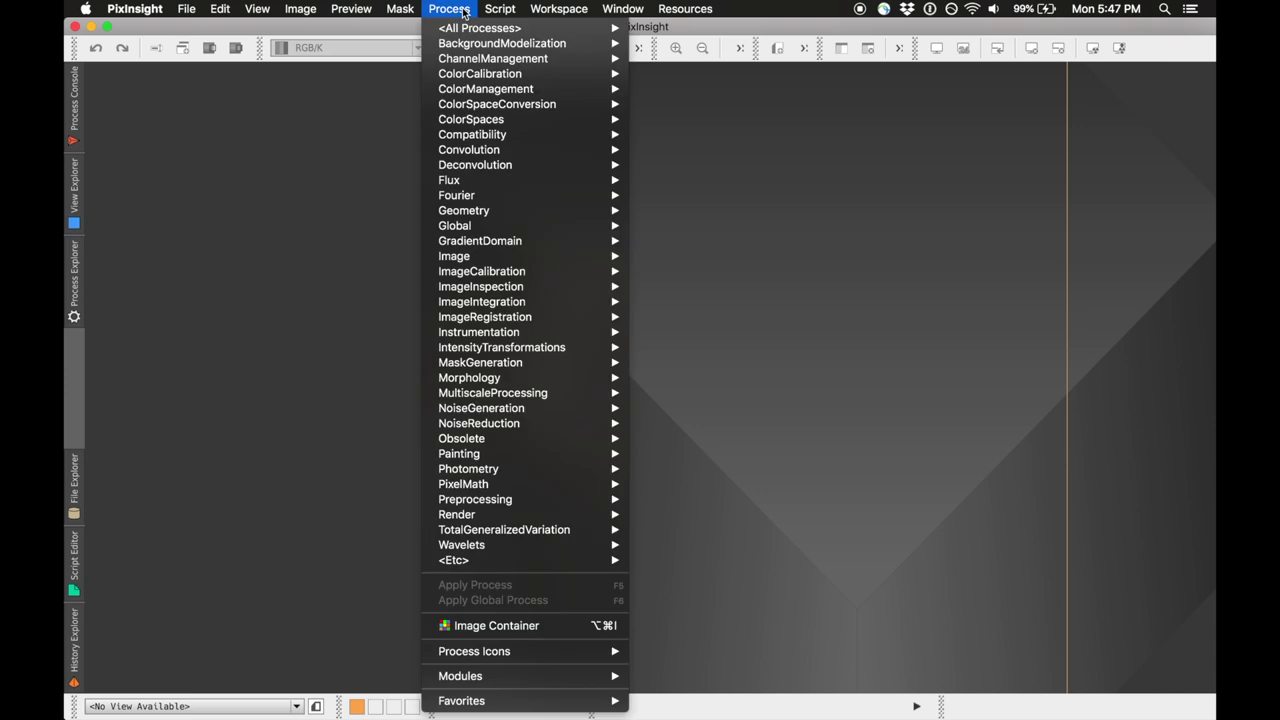
mouse_move(480, 28)
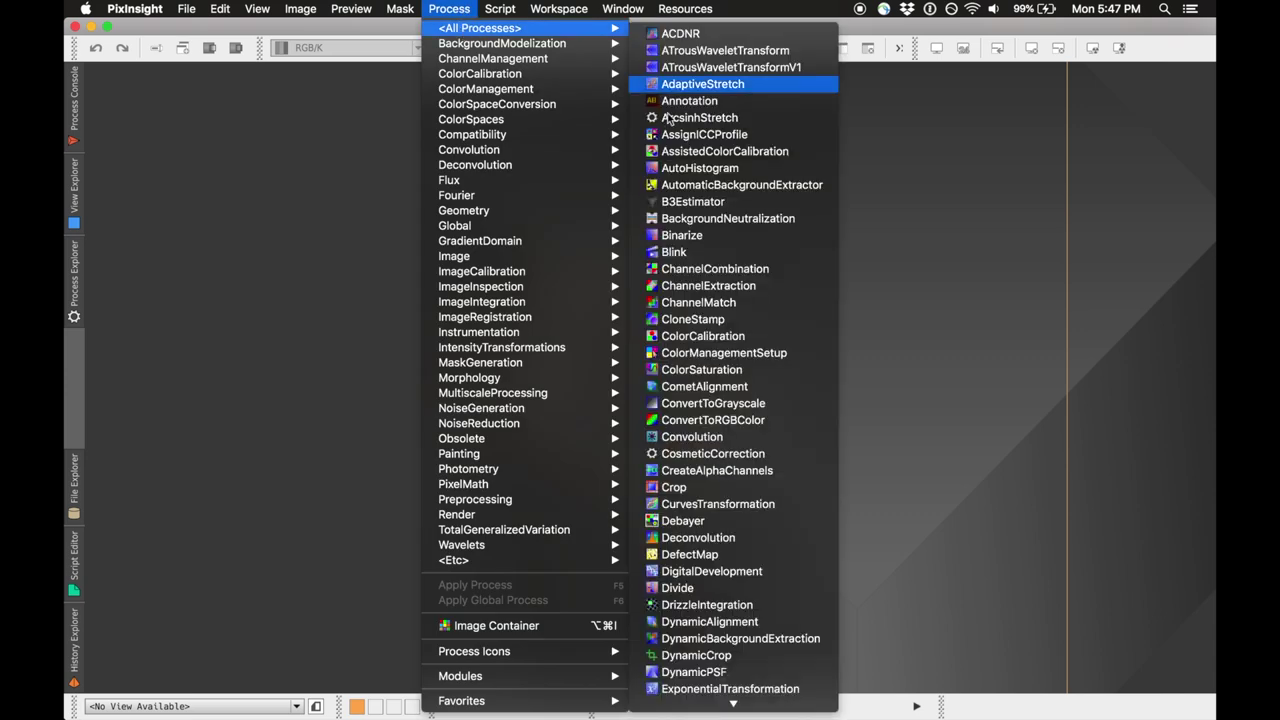
click(677, 251)
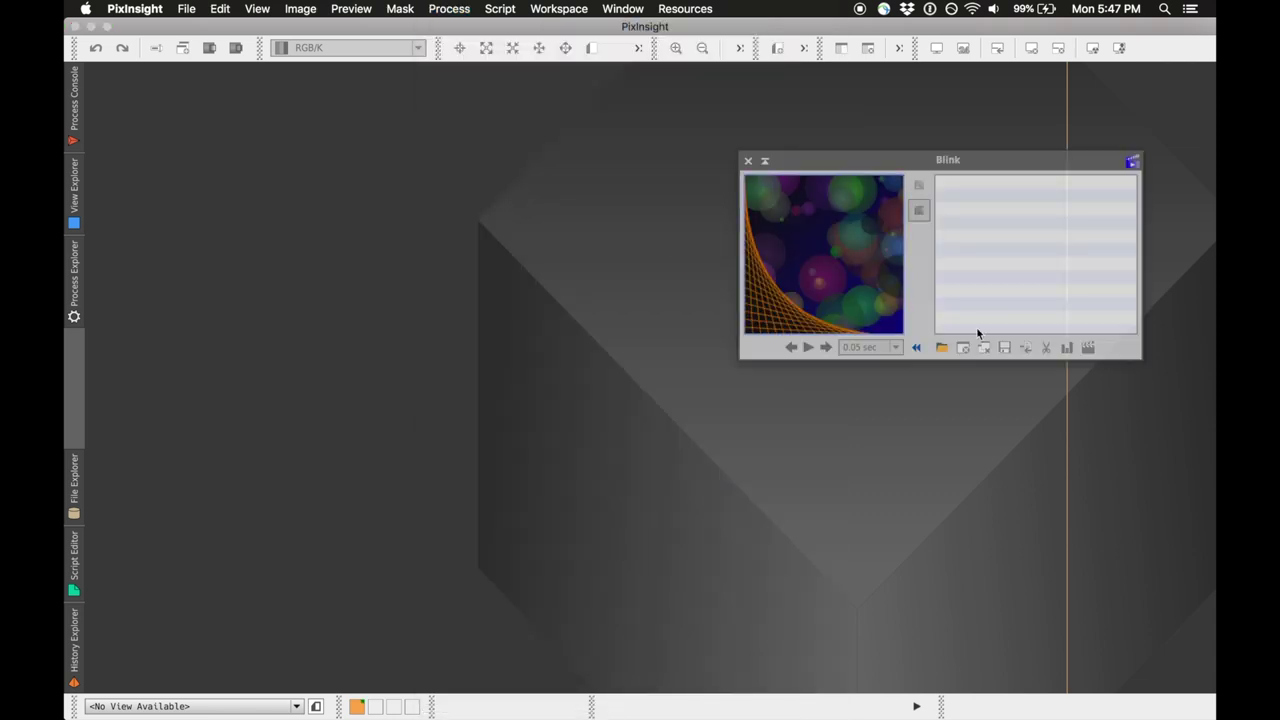
click(941, 347)
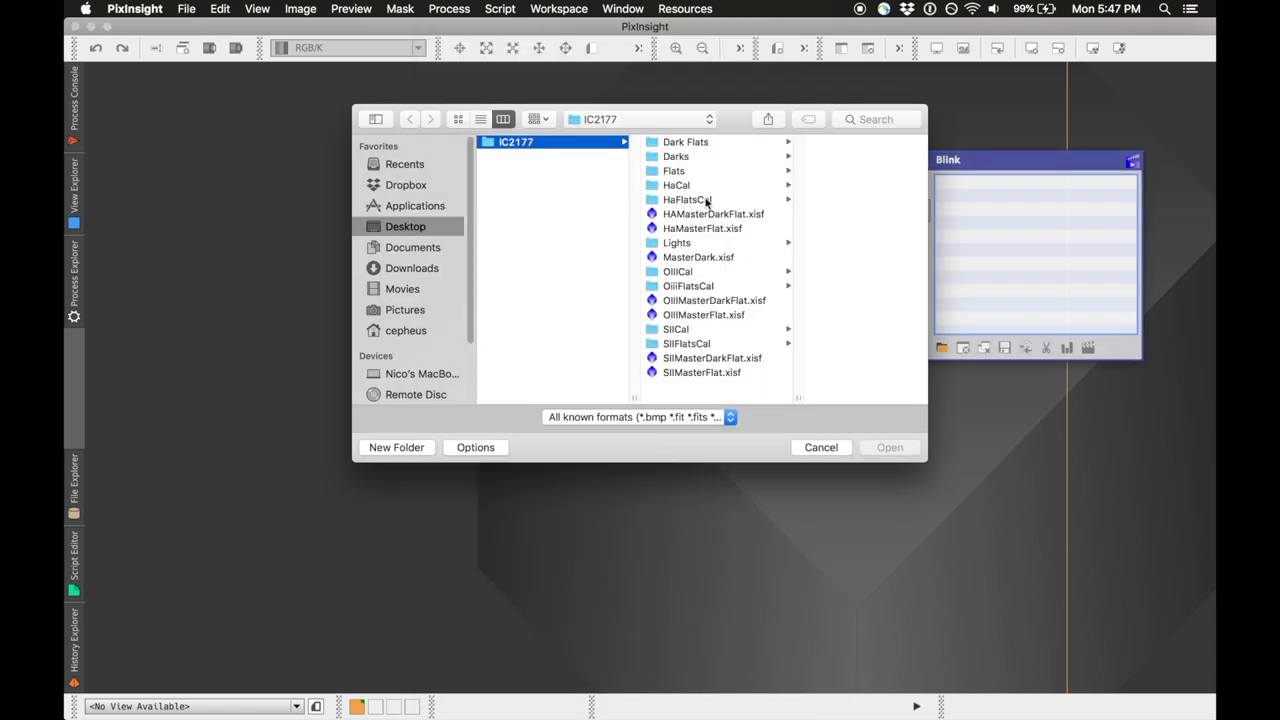
click(676, 185)
click(828, 143)
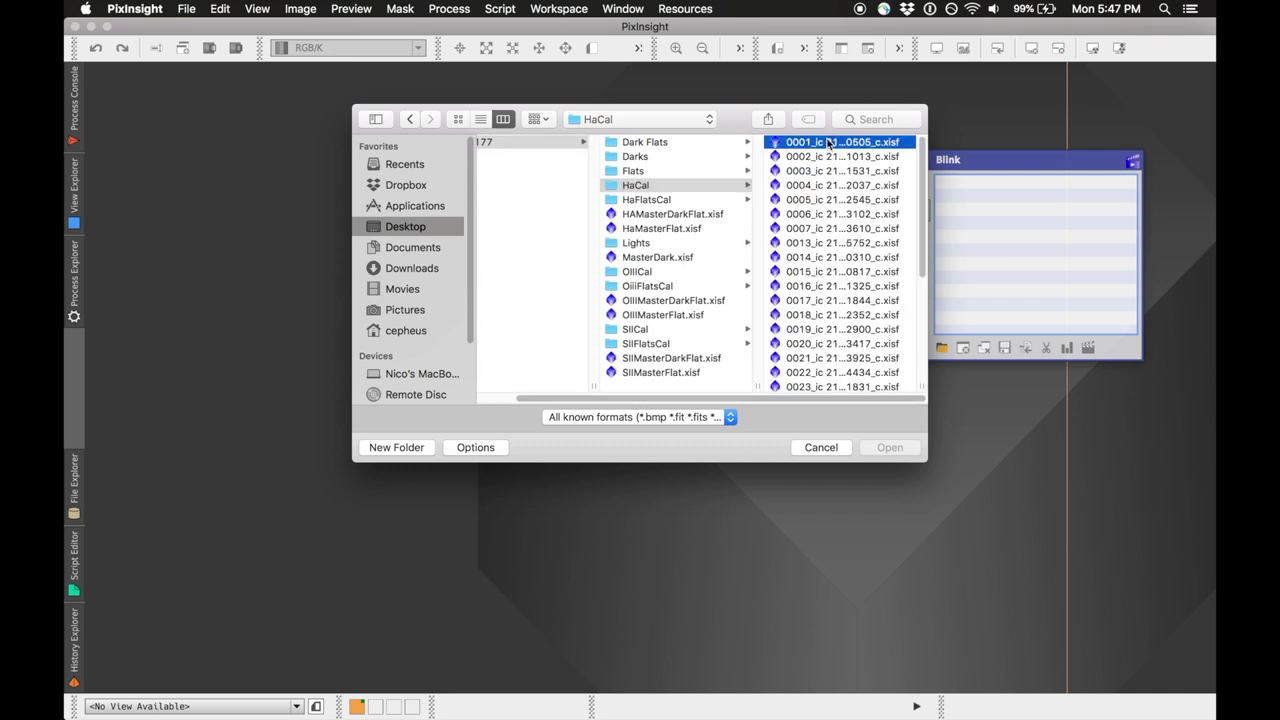
scroll(706, 304, down, 5)
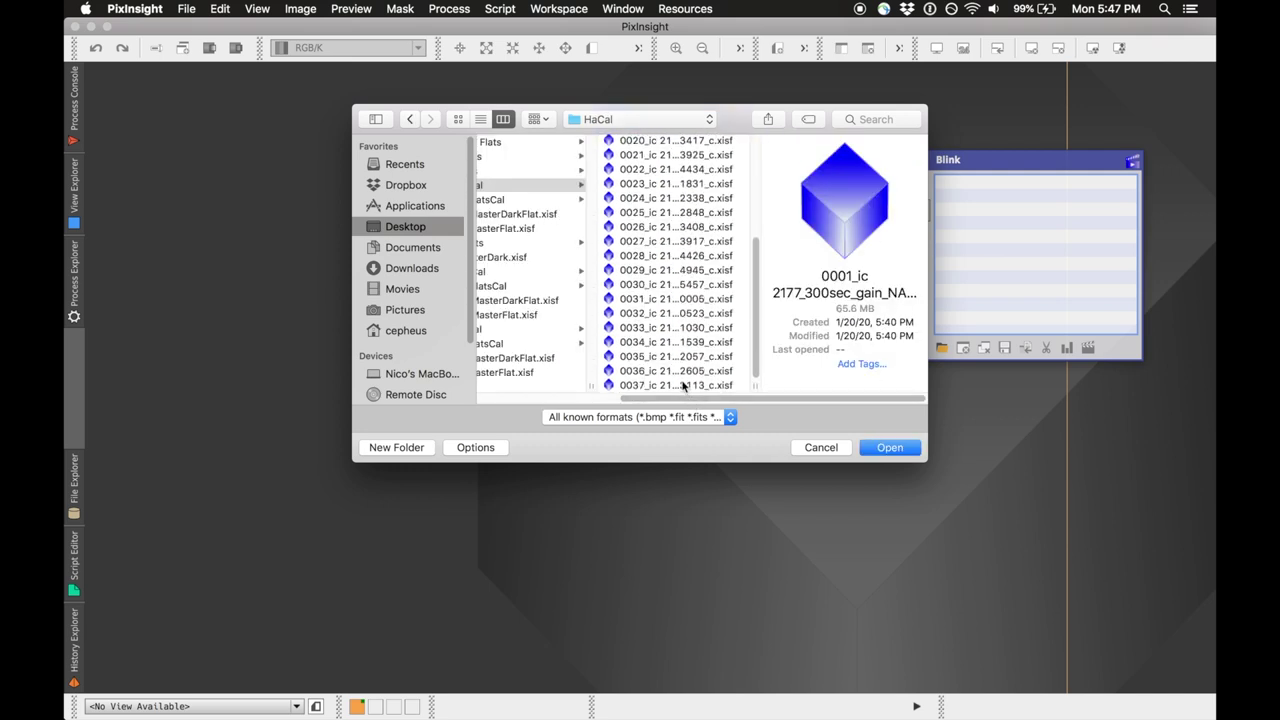
key(super+a)
click(881, 450)
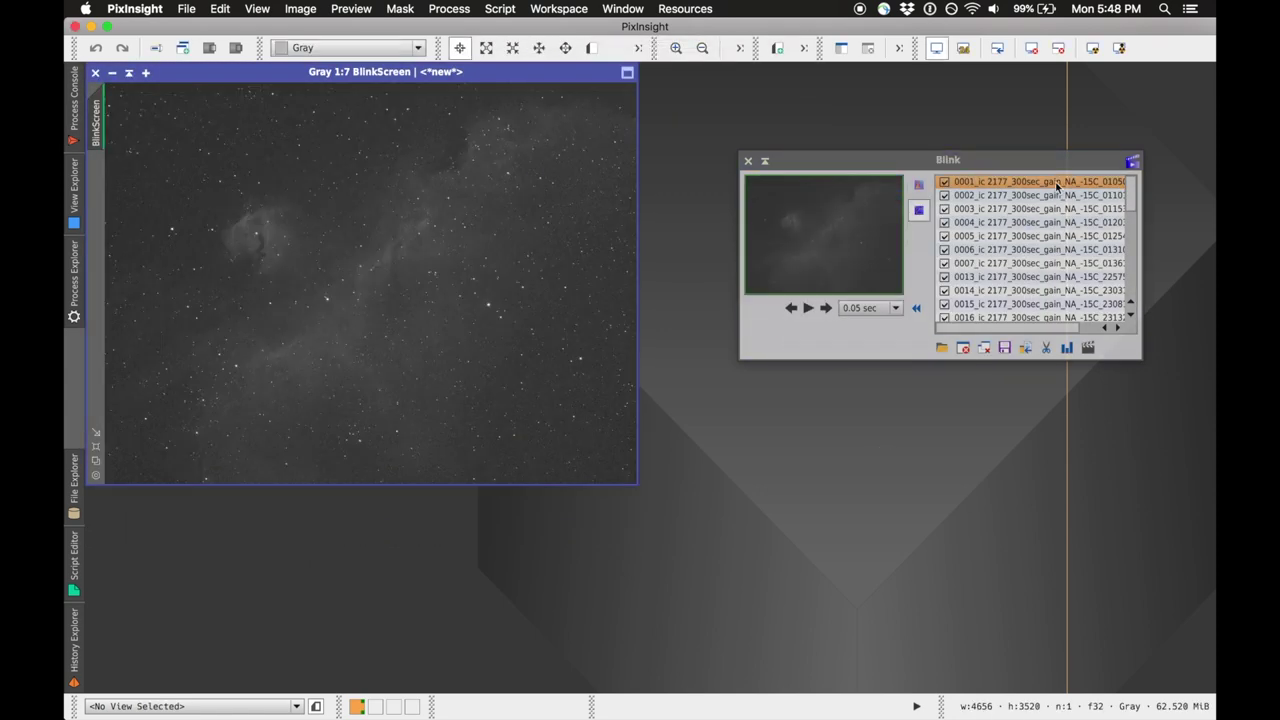
Review the full field of every calibrated Ha frame in sequence, from the first frame to the last.
click(1017, 184)
key(Down)
key(Down)
key(Down)
key(Down)
key(Down)
key(Down)
key(Down)
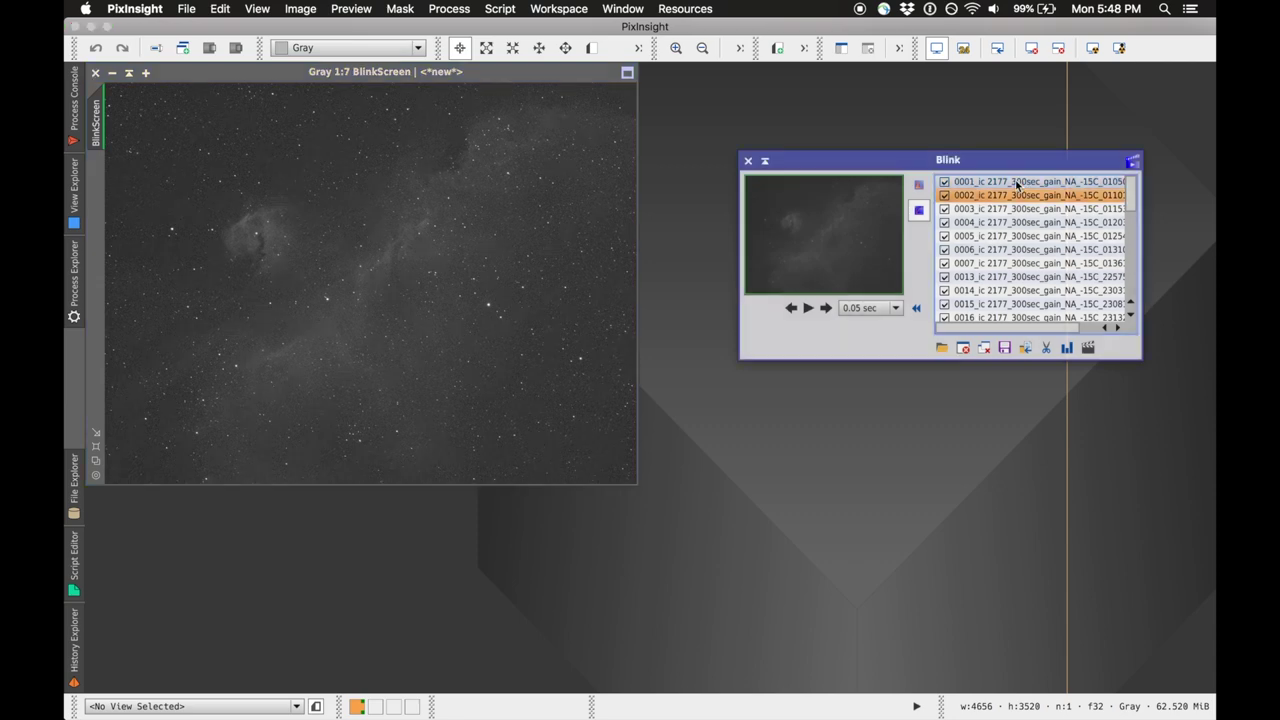
key(Down)
key(Down)
key(Down)
key(Down)
key(Down)
key(Down)
key(Down)
key(Down)
key(Down)
key(Down)
key(Down)
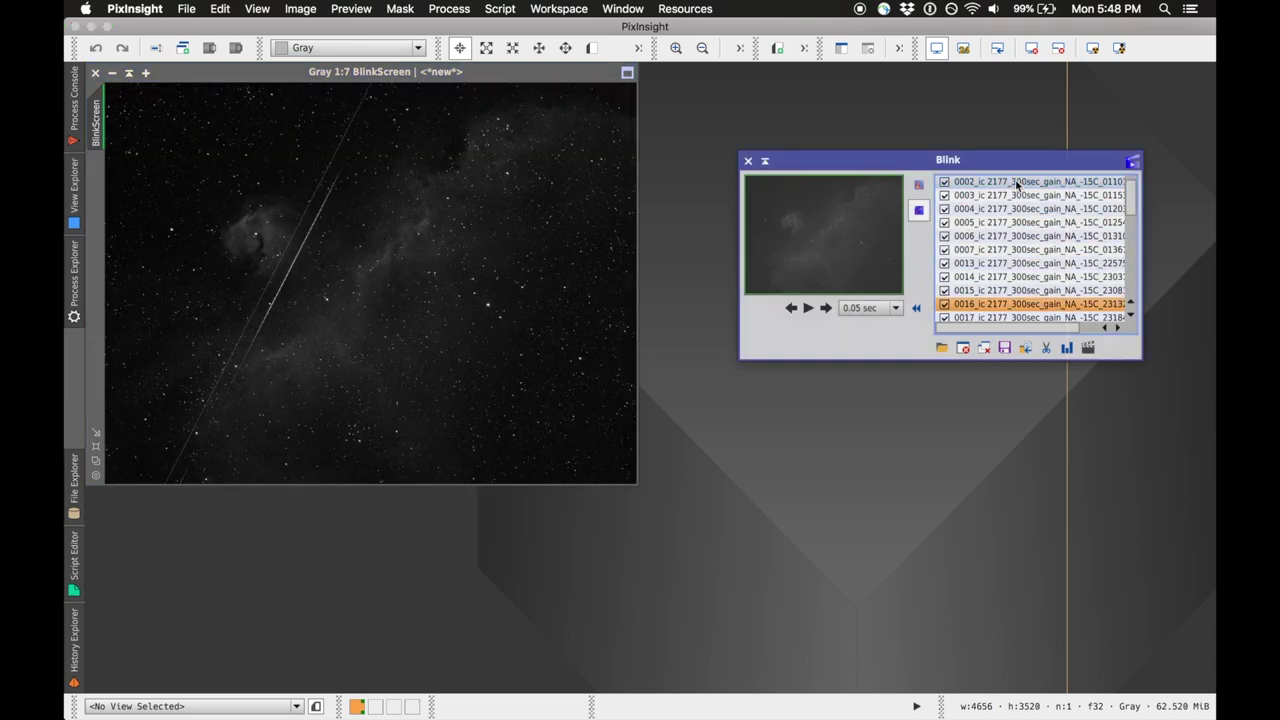
key(Down)
key(Down)
key(Down)
key(Down)
key(Down)
key(Down)
key(Down)
key(Down)
key(Down)
key(Down)
key(Down)
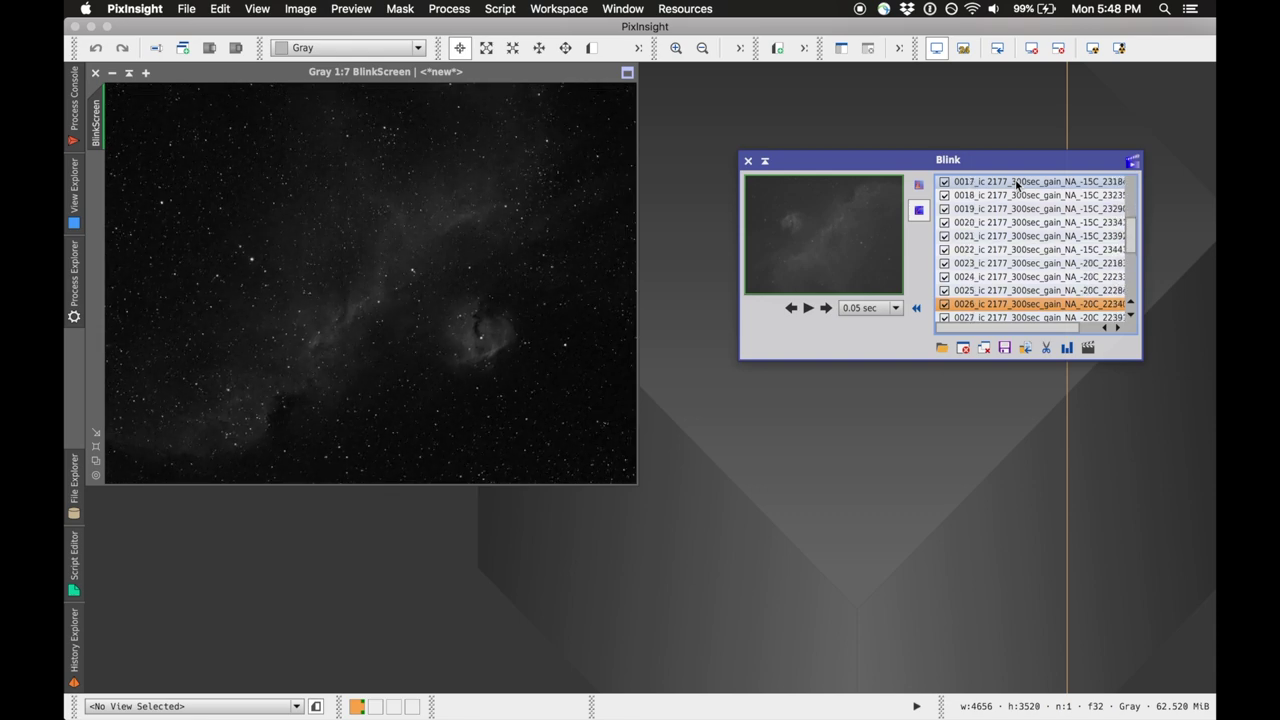
key(Down)
key(Down)
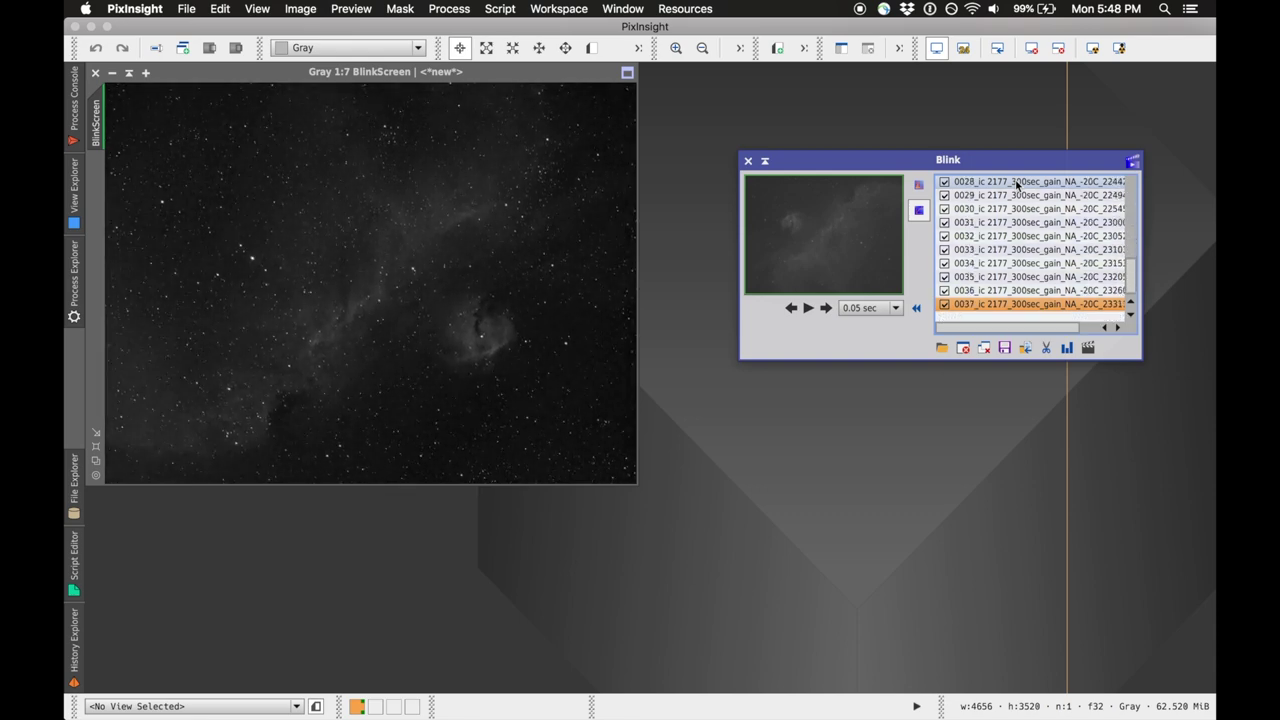
Review the full-field Ha frames in reverse order, from the last frame back to the first.
key(Up)
key(Up)
key(Up)
key(Up)
key(Up)
key(Up)
key(Up)
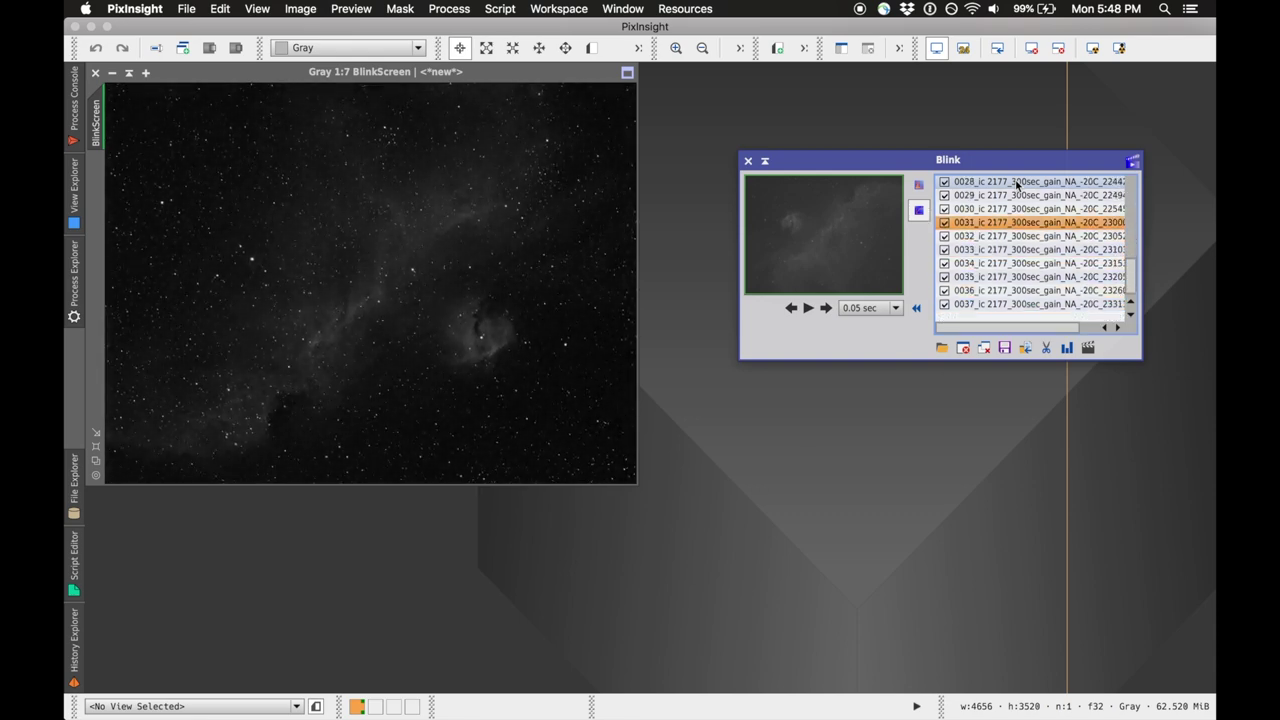
key(Up)
key(Up)
key(Up)
key(Up)
key(Up)
key(Up)
key(Up)
key(Up)
key(Up)
key(Up)
key(Up)
key(Up)
key(Up)
key(Up)
key(Up)
key(Up)
key(Up)
key(Up)
key(Up)
key(Up)
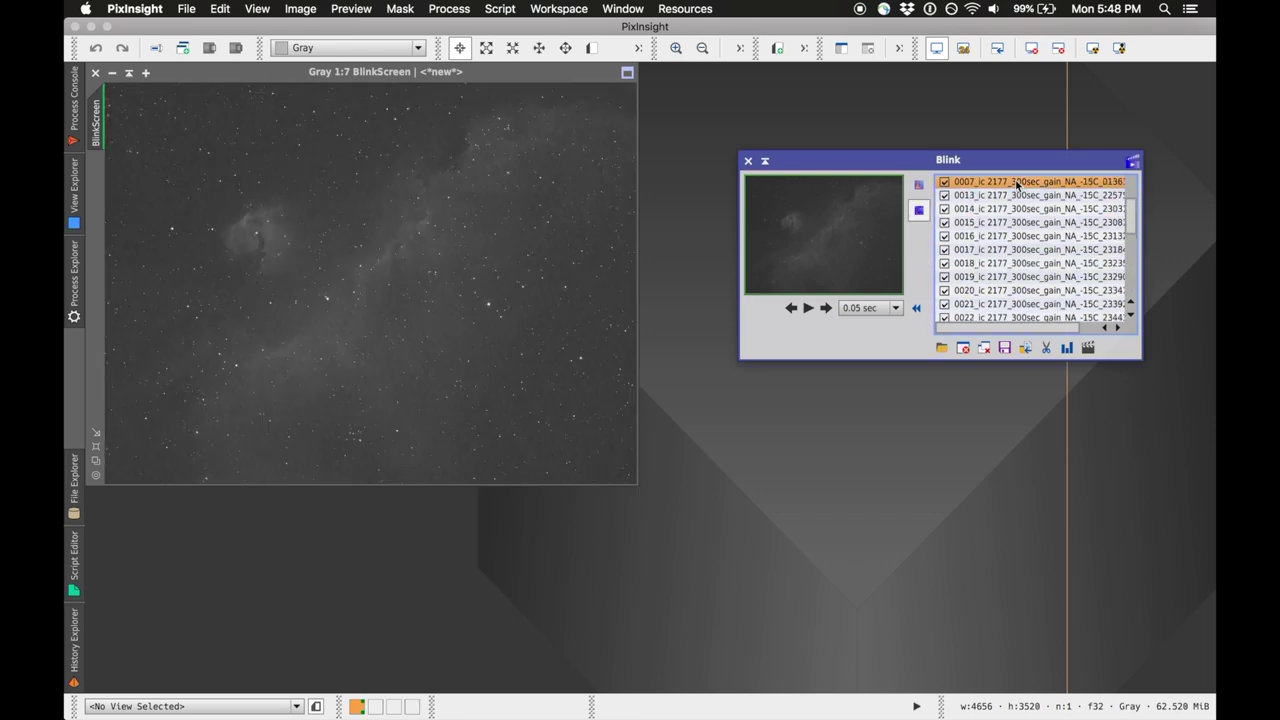
key(Up)
Recheck the Ha frames from 0001 through 0022 and back again for differences in brightness, framing and satellite trails.
key(Down)
key(Down)
key(Down)
key(Down)
key(Down)
key(Down)
key(Down)
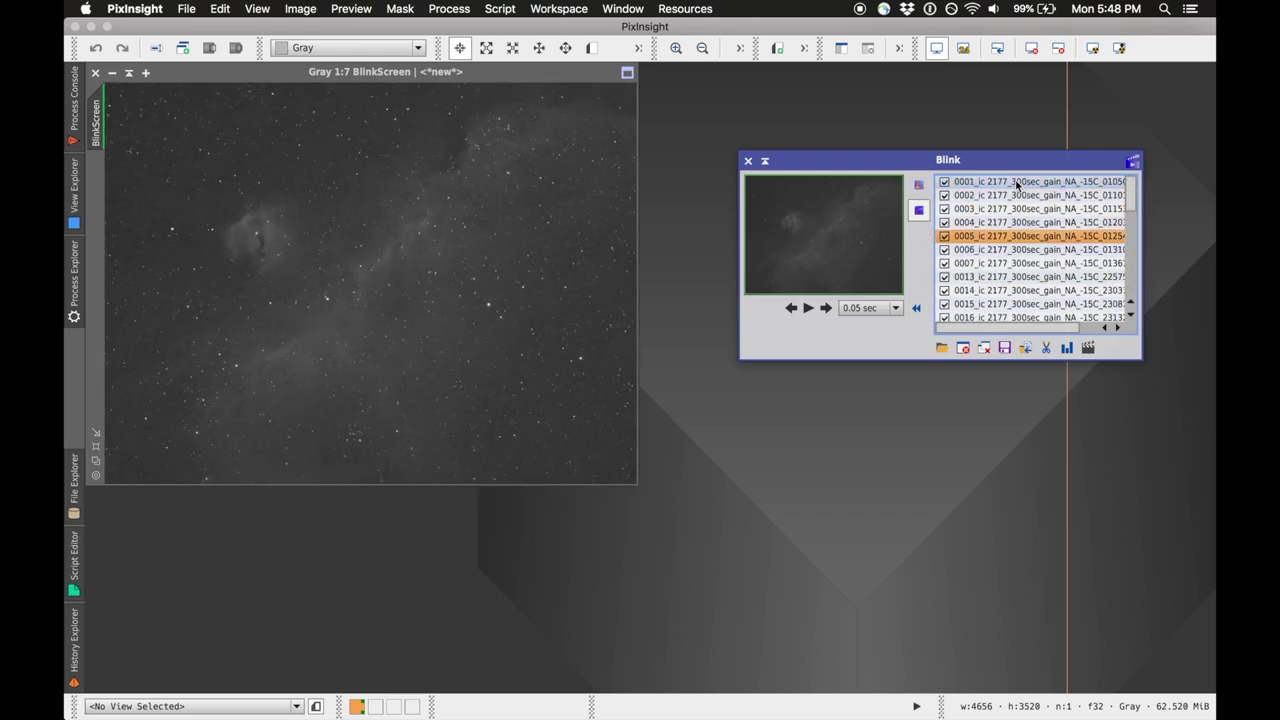
key(Down)
key(Down)
key(Down)
key(Down)
key(Down)
key(Down)
key(Down)
key(Down)
key(Down)
key(Down)
key(Down)
key(Down)
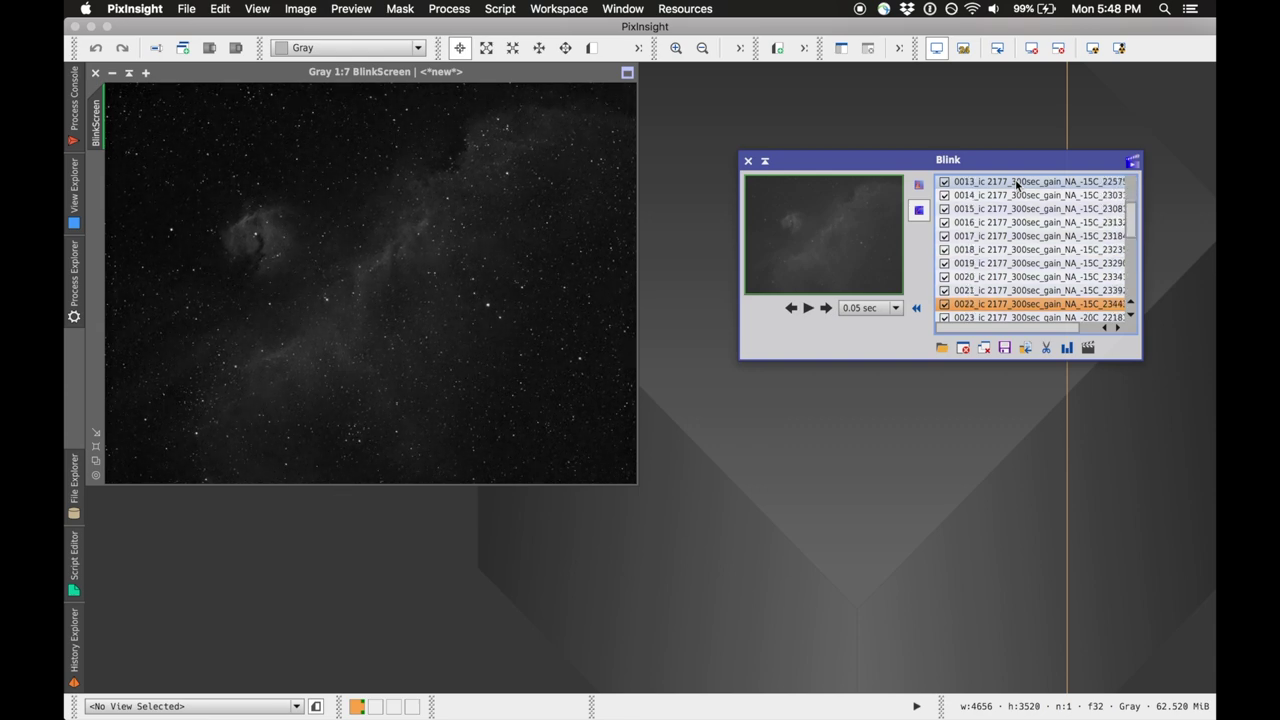
key(Up)
key(Up)
key(Up)
key(Up)
key(Up)
key(Up)
key(Up)
key(Up)
key(Up)
key(Up)
key(Up)
key(Up)
key(Up)
key(Up)
key(Up)
key(Up)
key(Up)
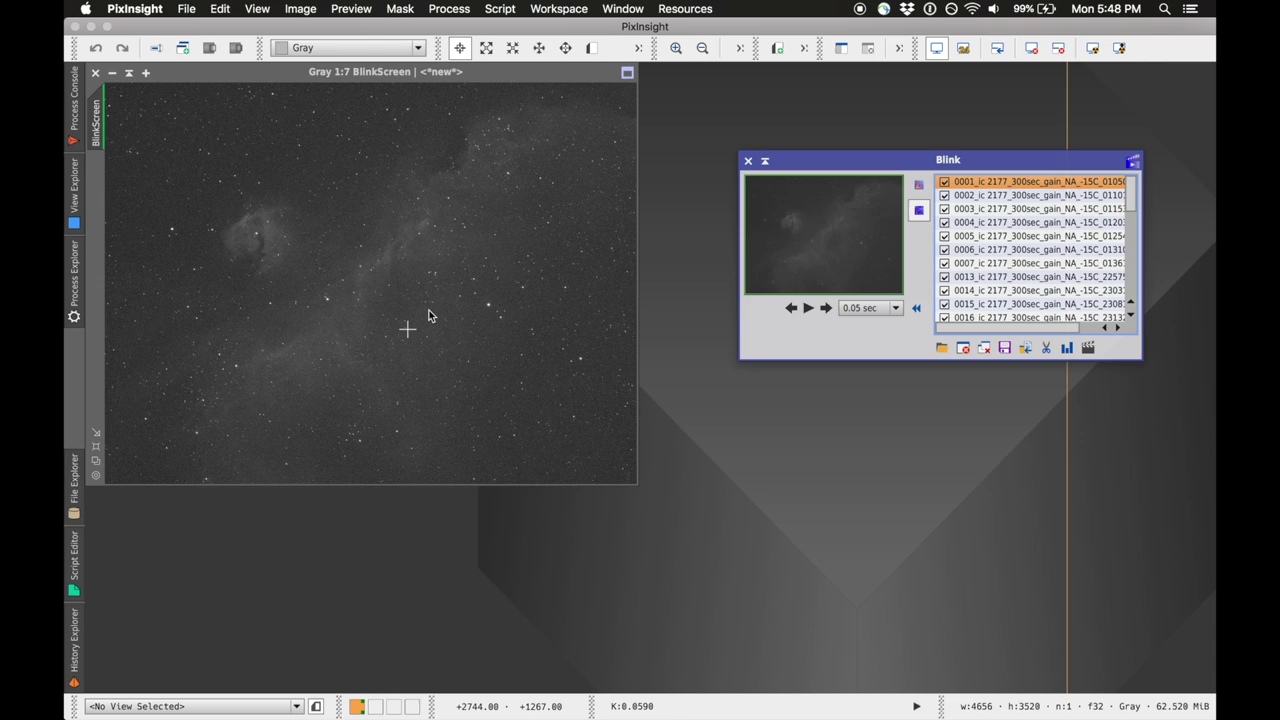
Examine the stars near the image centre at 1:1 scale in each Ha frame, from the first to the last.
scroll(429, 313, up, 6)
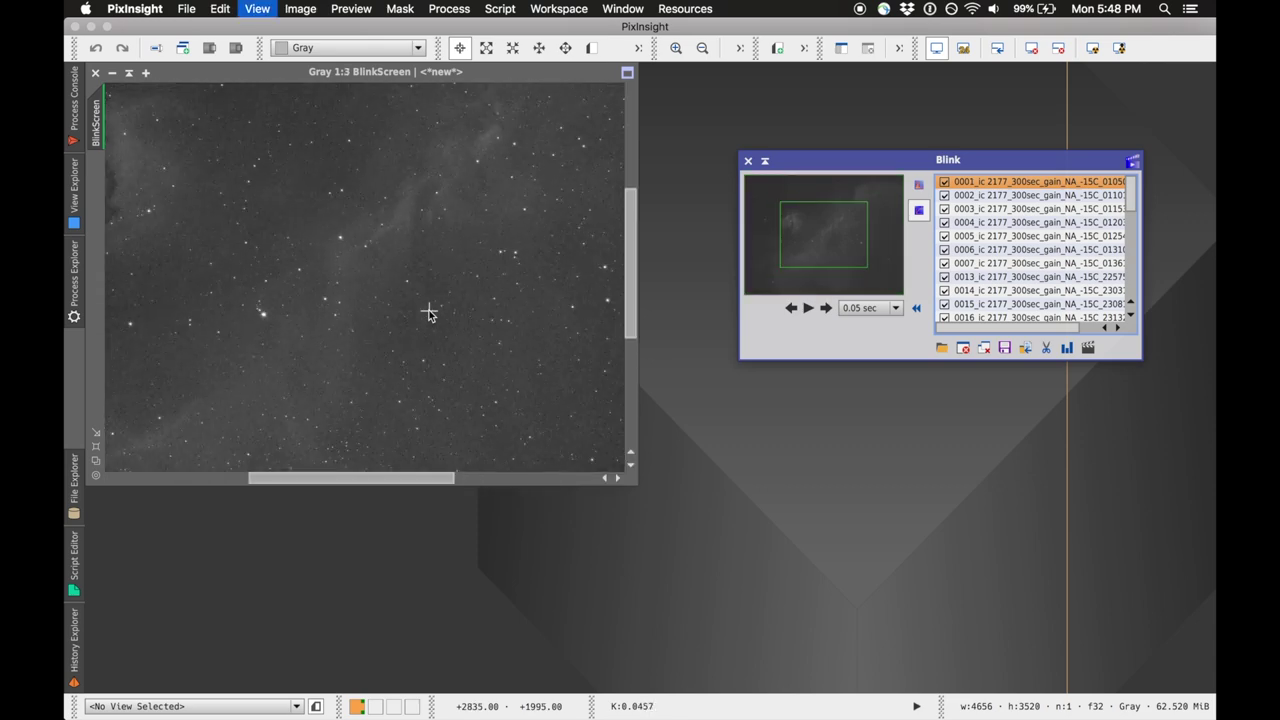
click(978, 184)
key(Down)
key(Down)
key(Down)
key(Down)
key(Down)
key(Down)
key(Down)
key(Down)
key(Down)
key(Down)
key(Down)
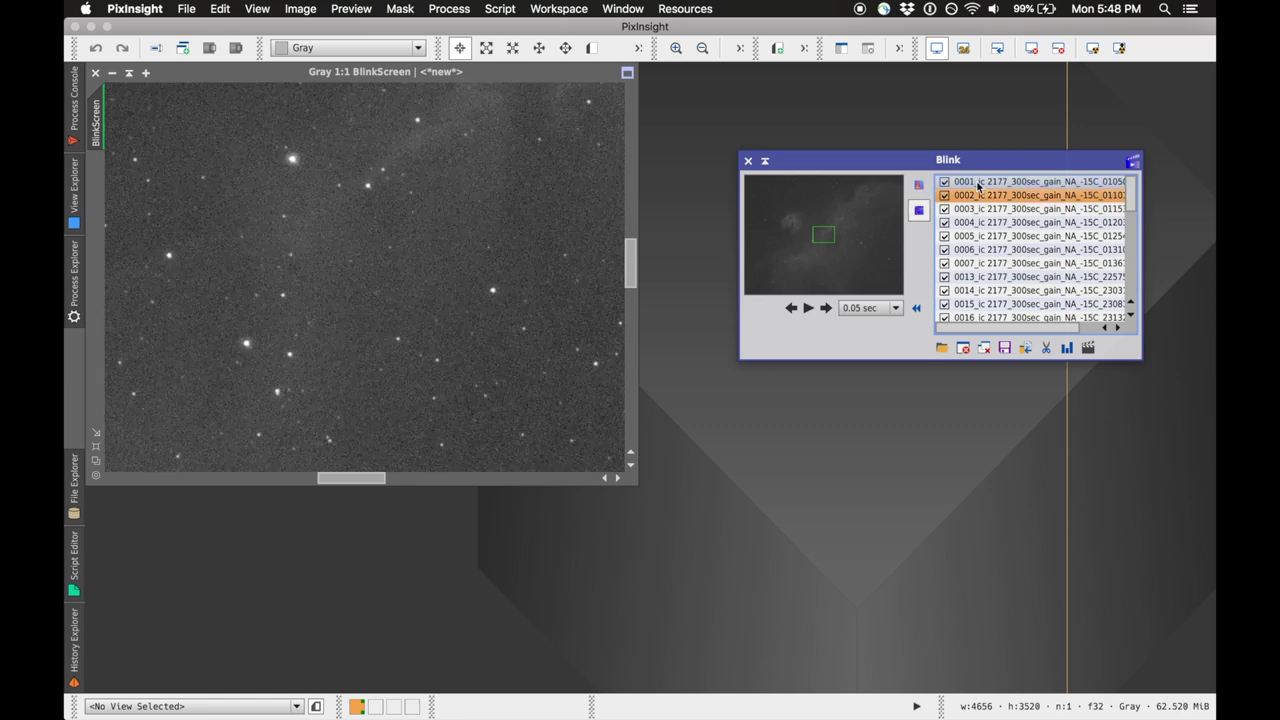
key(Down)
key(Down)
key(Down)
key(Down)
key(Down)
key(Down)
key(Down)
key(Down)
key(Down)
key(Down)
key(Down)
key(Down)
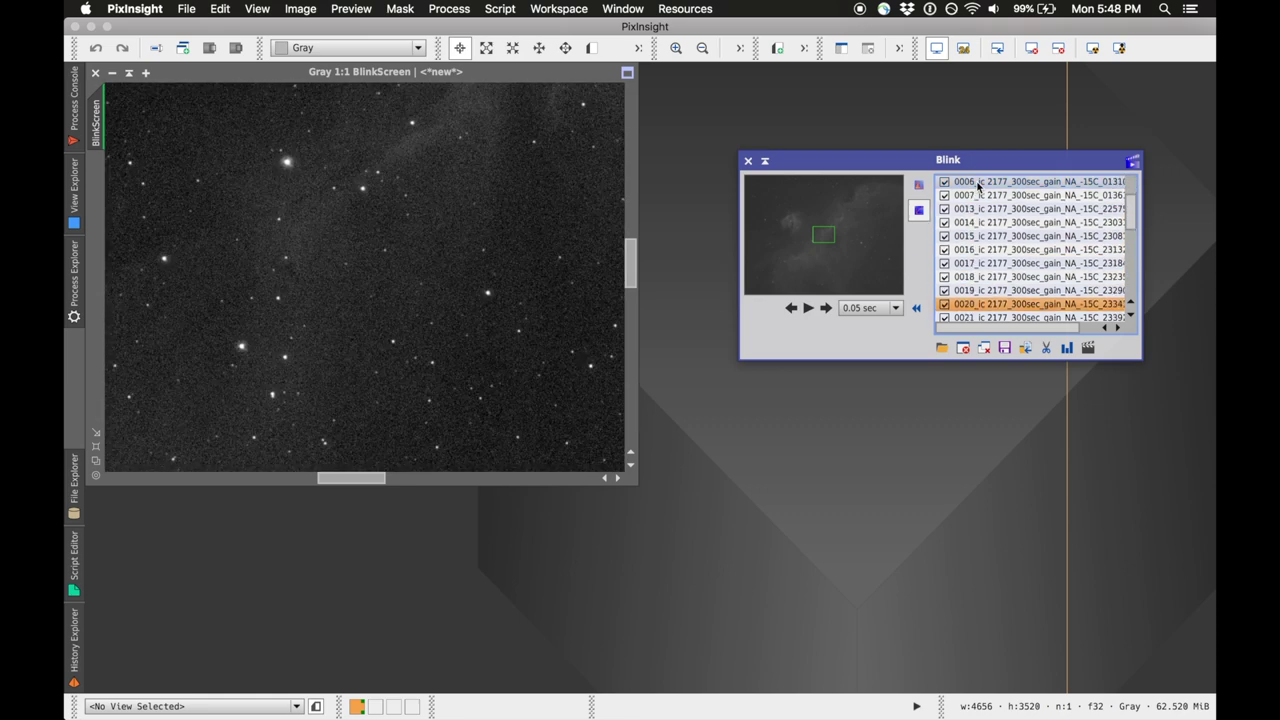
key(Down)
key(Down)
key(Down)
key(Down)
key(Down)
key(Down)
key(Down)
key(Down)
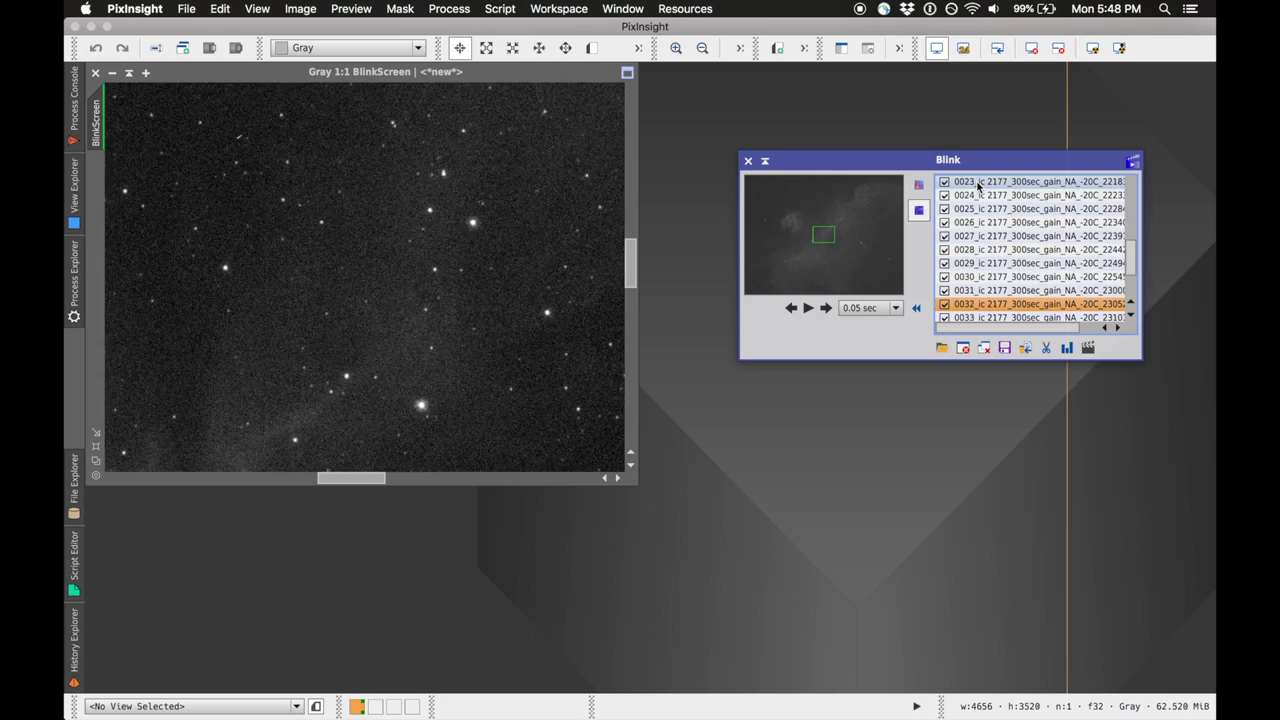
Examine the stars at 1:1 scale in the Ha frames in reverse order, from the -20C set back toward the first frame.
key(Up)
key(Up)
key(Up)
key(Up)
key(Up)
key(Up)
key(Up)
key(Up)
key(Up)
key(Up)
key(Up)
key(Up)
key(Up)
key(Up)
key(Up)
key(Up)
key(Up)
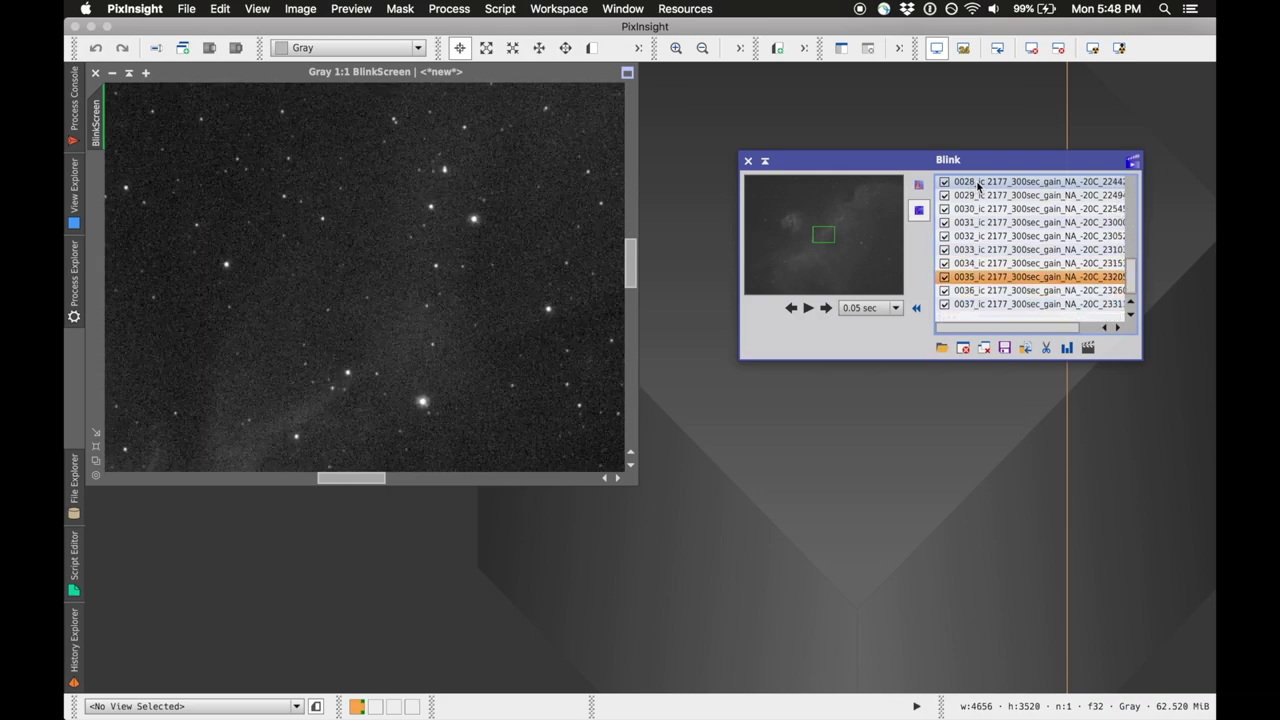
key(Up)
key(Up)
key(Up)
key(Up)
key(Up)
key(Up)
key(Up)
key(Up)
key(Up)
key(Up)
key(Up)
key(Up)
key(Up)
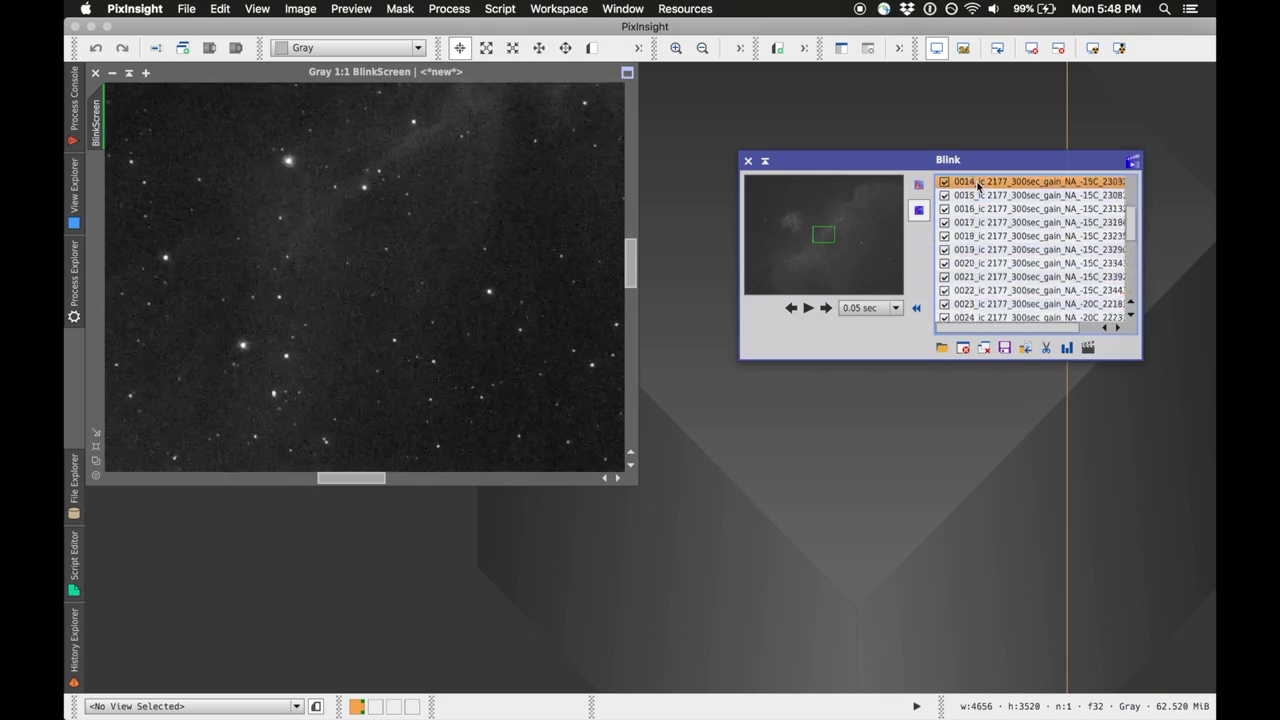
Go forward again through the Ha frames at 1:1 scale, from the -15C set into the -20C set, comparing star sharpness.
key(Down)
key(Down)
key(Down)
key(Down)
key(Down)
key(Down)
key(Down)
key(Down)
key(Down)
key(Down)
key(Down)
key(Down)
key(Down)
key(Down)
key(Down)
key(Down)
key(Down)
key(Down)
key(Down)
key(Down)
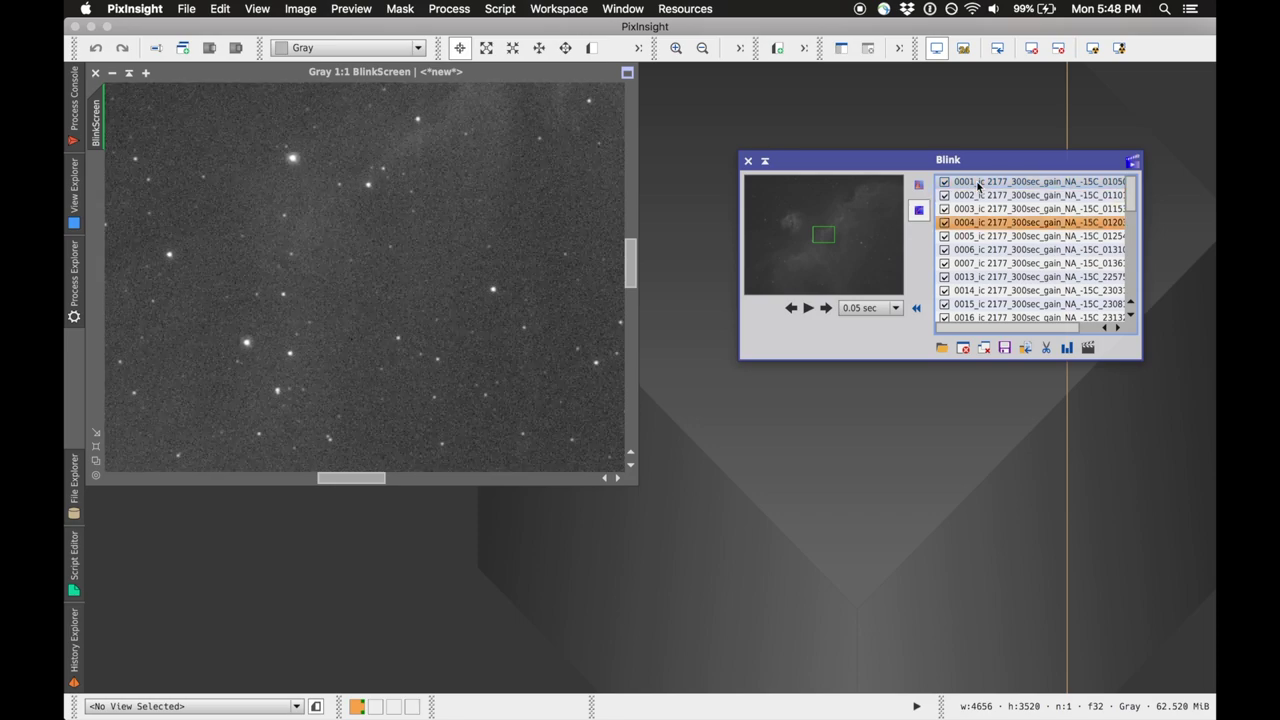
key(Down)
key(Down)
key(Down)
key(Down)
key(Down)
key(Down)
key(Down)
key(Down)
key(Down)
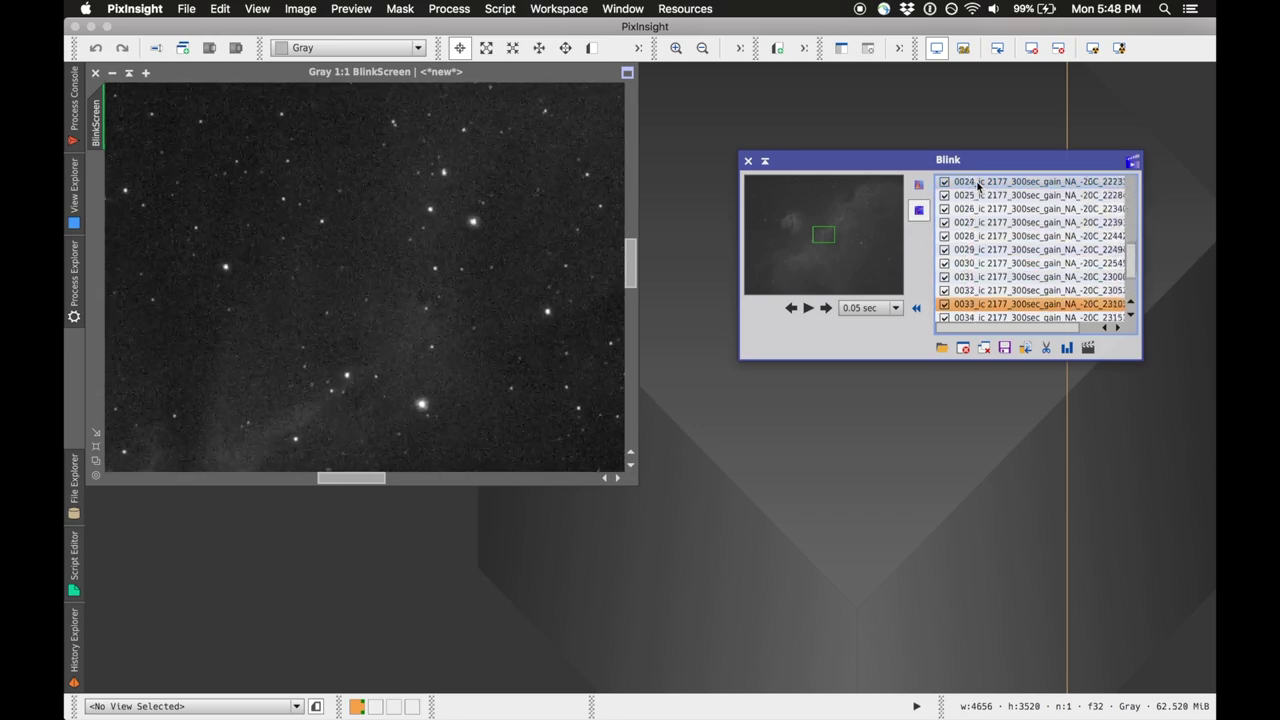
Recheck the 1:1 star detail in reverse order, from the -20C Ha frames back to frame 0001.
key(Up)
key(Up)
key(Up)
key(Up)
key(Up)
key(Up)
key(Up)
key(Up)
key(Up)
key(Up)
key(Up)
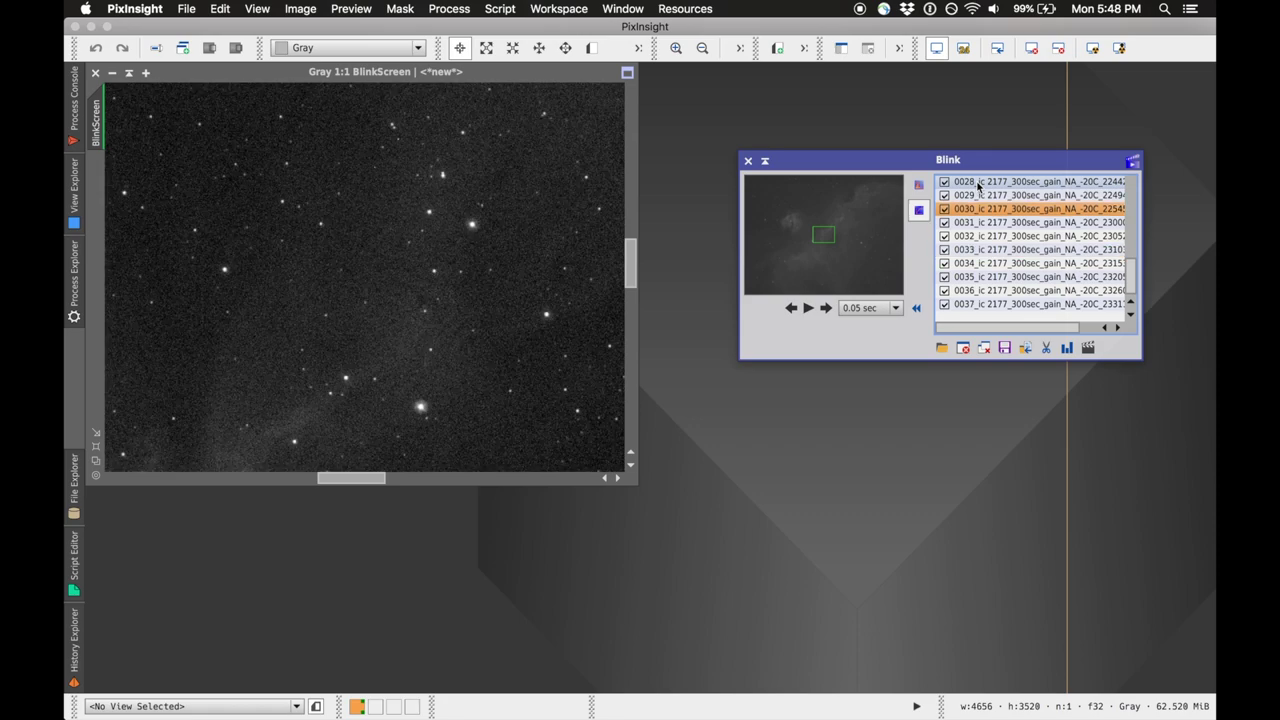
key(Up)
key(Up)
key(Up)
key(Up)
key(Up)
key(Up)
key(Up)
key(Up)
key(Up)
key(Up)
key(Up)
key(Up)
key(Up)
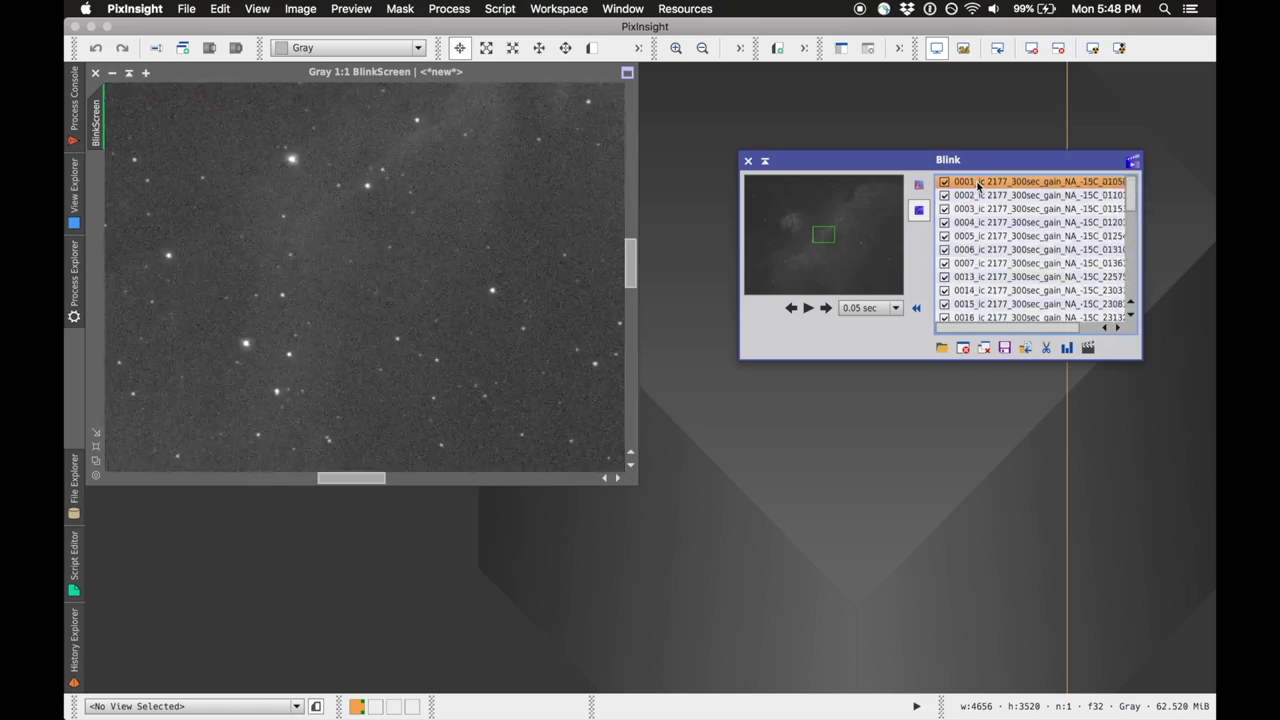
Compare star shapes and background noise at 1:1 scale in every Ha frame from 0001 through 0037.
key(Down)
key(Down)
key(Down)
key(Down)
key(Down)
key(Down)
key(Down)
key(Down)
key(Down)
key(Down)
key(Down)
key(Down)
key(Down)
key(Down)
key(Down)
key(Down)
key(Down)
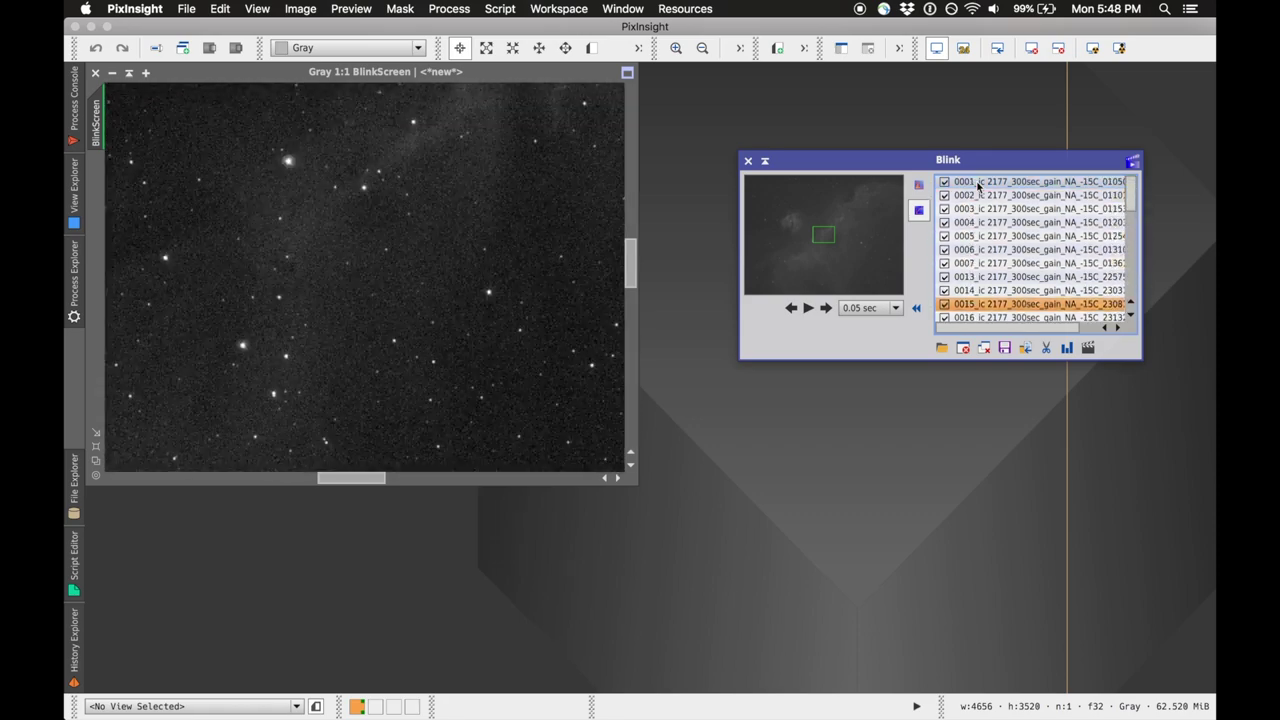
key(Down)
key(Down)
key(Down)
key(Down)
key(Down)
key(Down)
key(Down)
key(Down)
key(Down)
key(Down)
key(Down)
key(Down)
key(Down)
key(Down)
key(Down)
key(Down)
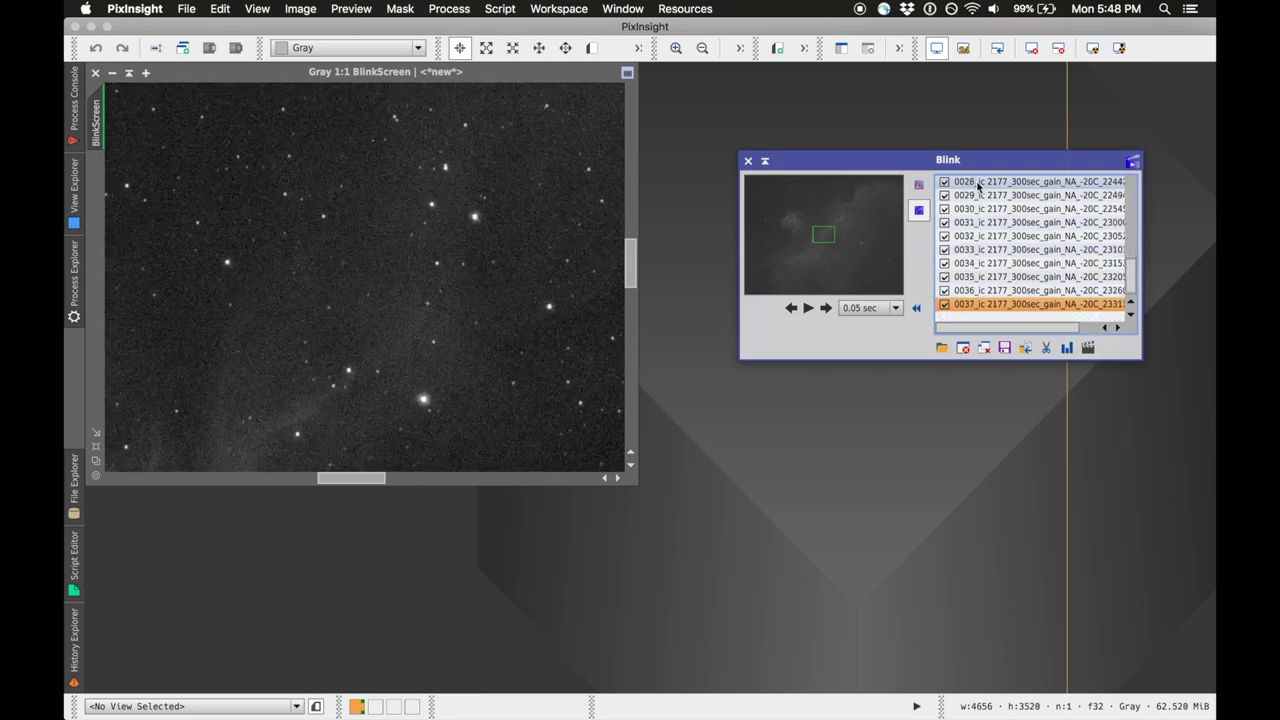
Review the 1:1 star field backward from frame 0037 to the -15C frames, checking for differences in framing and brightness.
key(Up)
key(Up)
key(Up)
key(Up)
key(Up)
key(Up)
key(Up)
key(Up)
key(Up)
key(Up)
key(Up)
key(Up)
key(Up)
key(Up)
key(Up)
key(Up)
key(Up)
key(Up)
key(Up)
key(Up)
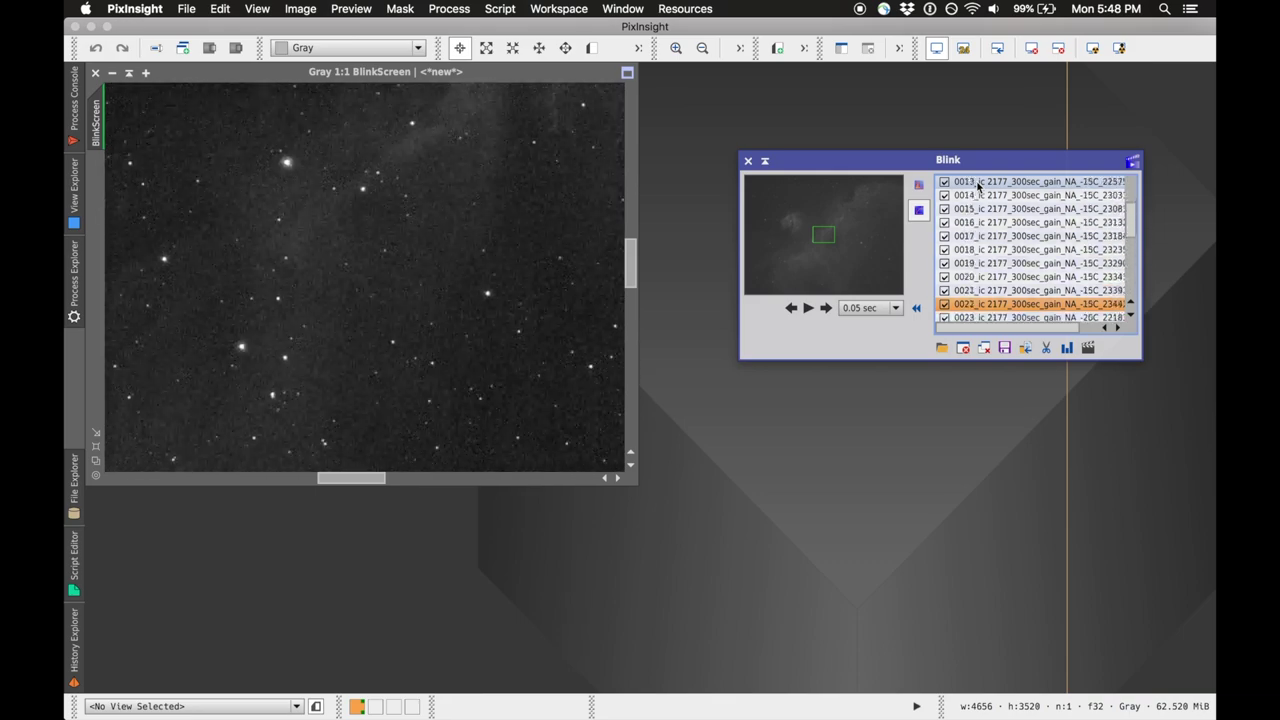
Inspect the star field at 1:1 scale once more, moving forward from the -15C Ha frames into the -20C frames.
key(Down)
key(Down)
key(Down)
key(Down)
key(Down)
key(Down)
key(Down)
key(Down)
key(Down)
key(Down)
key(Down)
key(Down)
key(Down)
key(Down)
key(Down)
key(Down)
key(Down)
key(Down)
key(Down)
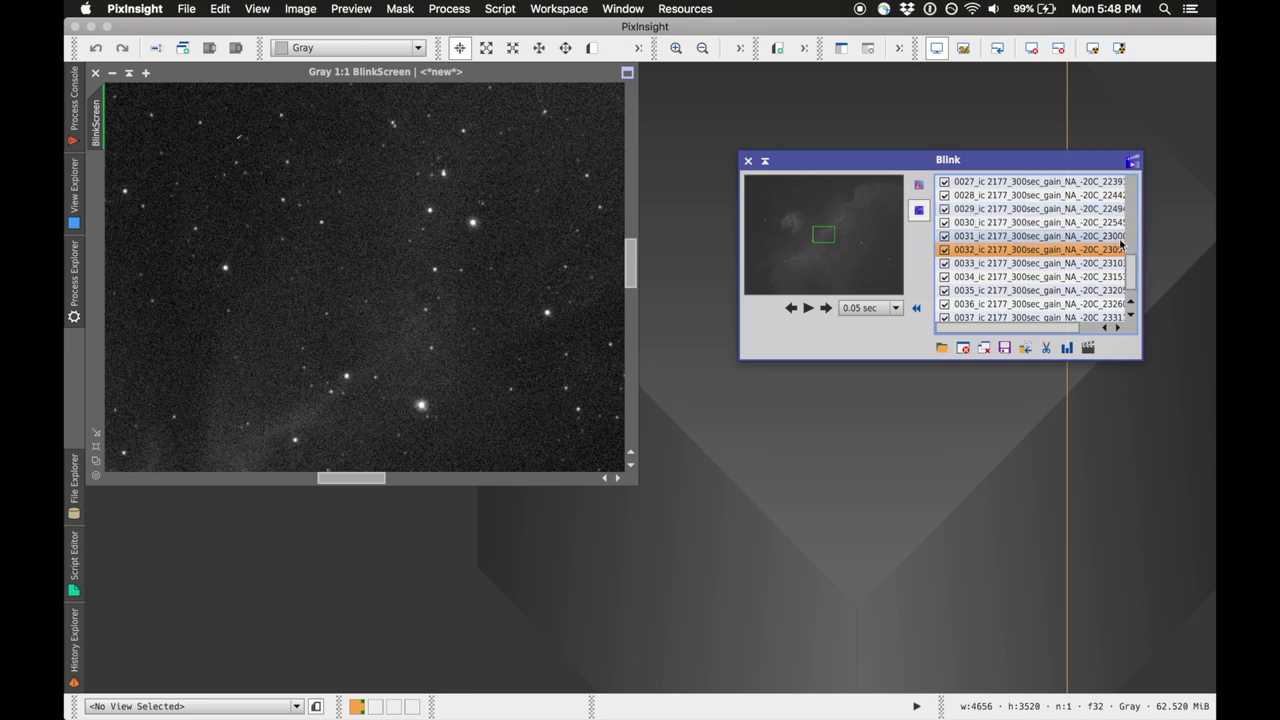
Compare individual -15C Ha frames at 1:1 scale, viewing 0015, 0007 and 0018 in turn.
drag(1131, 276, 1131, 212)
click(1005, 249)
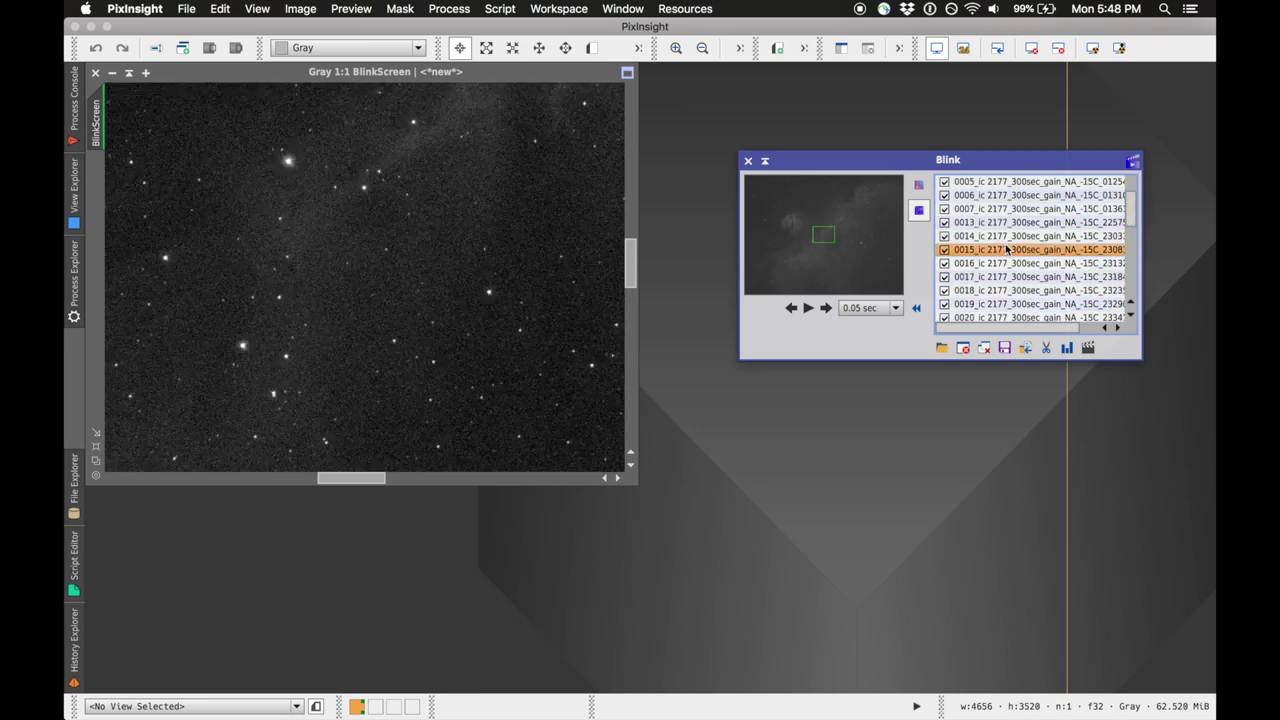
click(1001, 209)
click(990, 290)
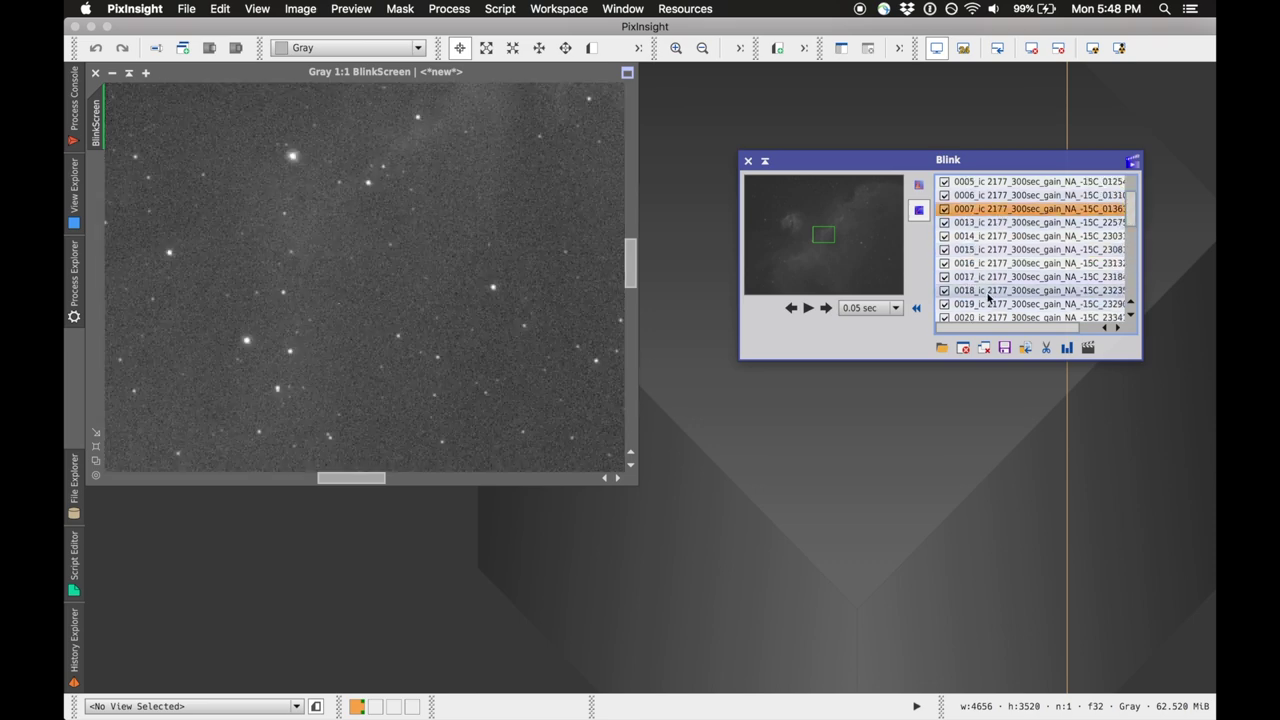
Compare Ha frames 0006 and 0019 at 1:1 scale and close the Blink session.
click(996, 196)
click(988, 303)
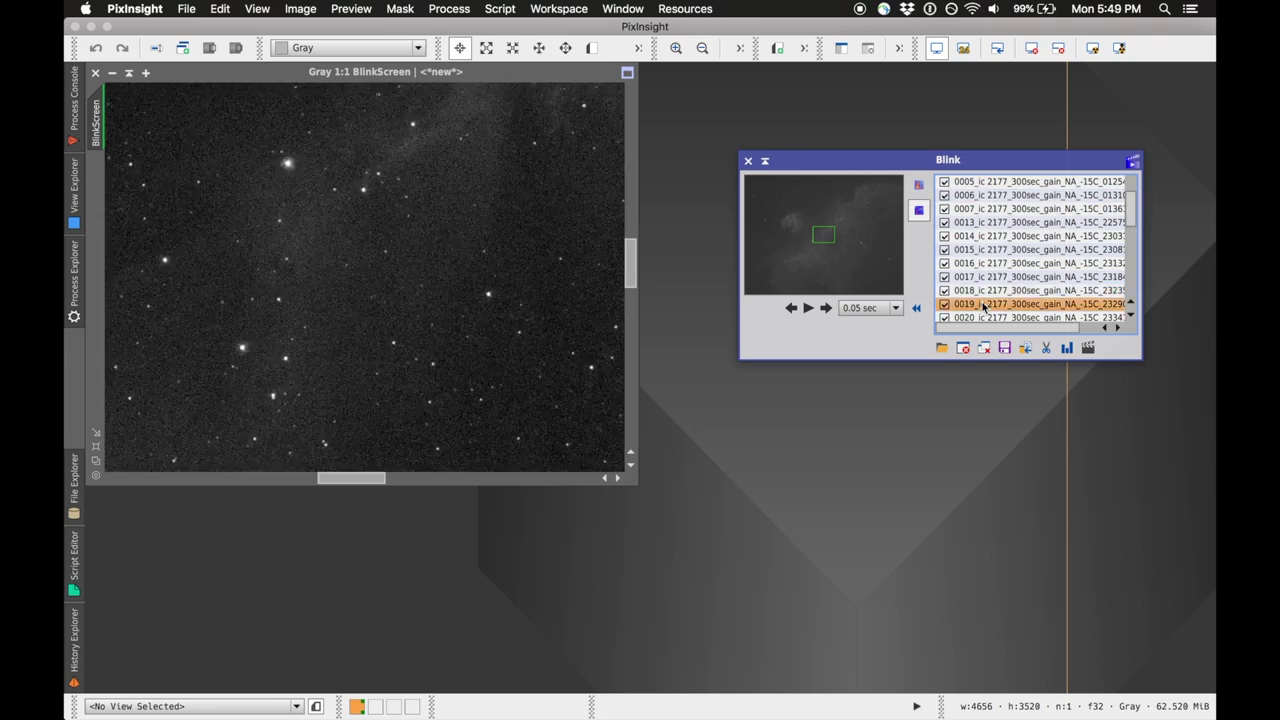
click(95, 73)
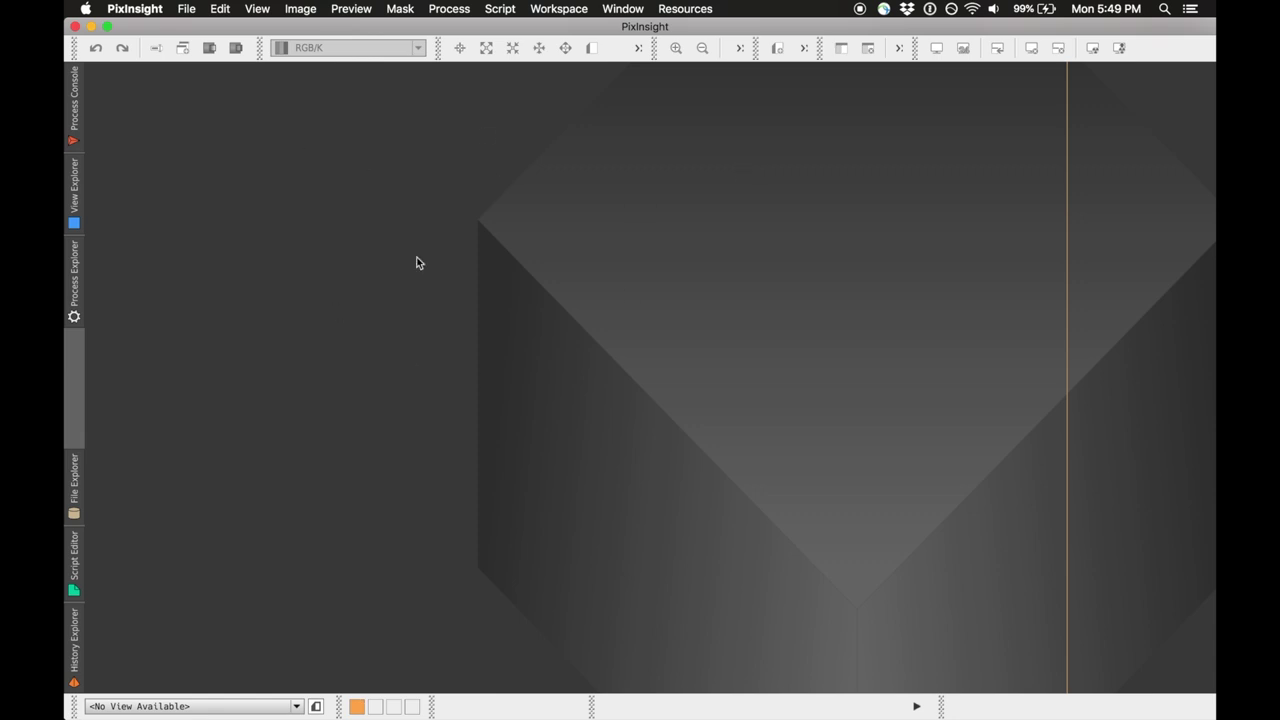
Open the SubframeSelector process.
click(455, 8)
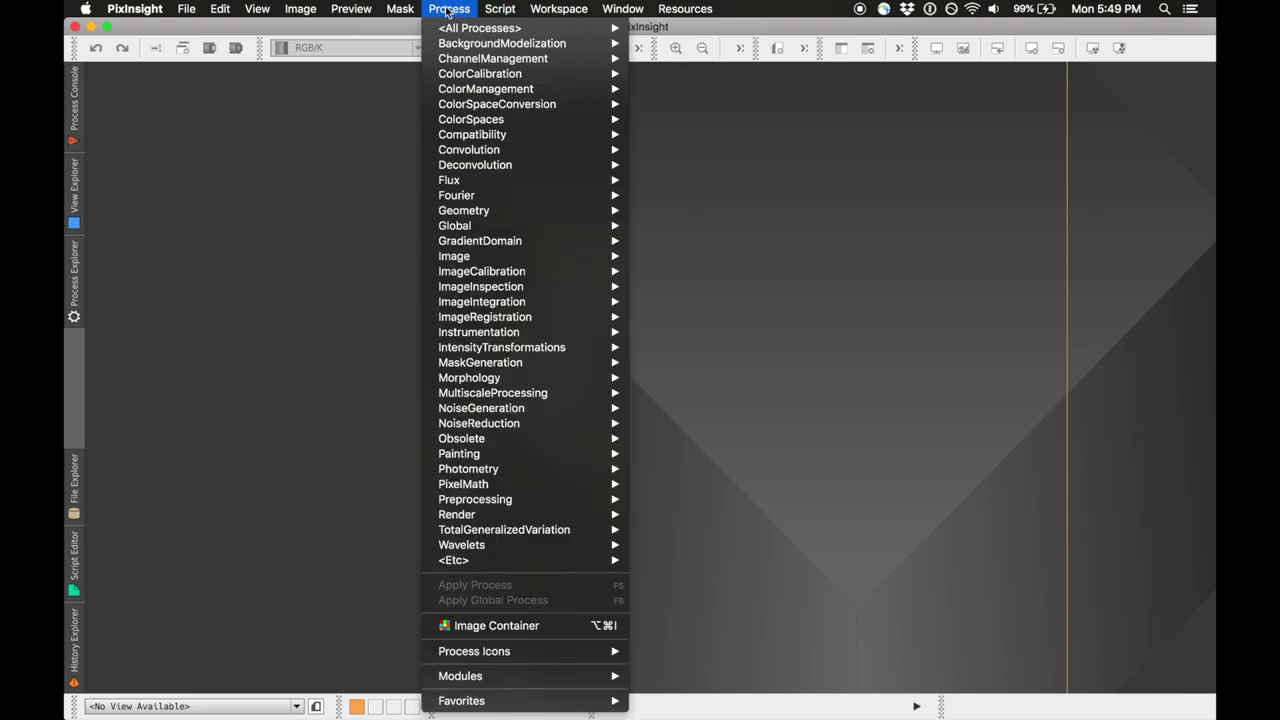
mouse_move(446, 28)
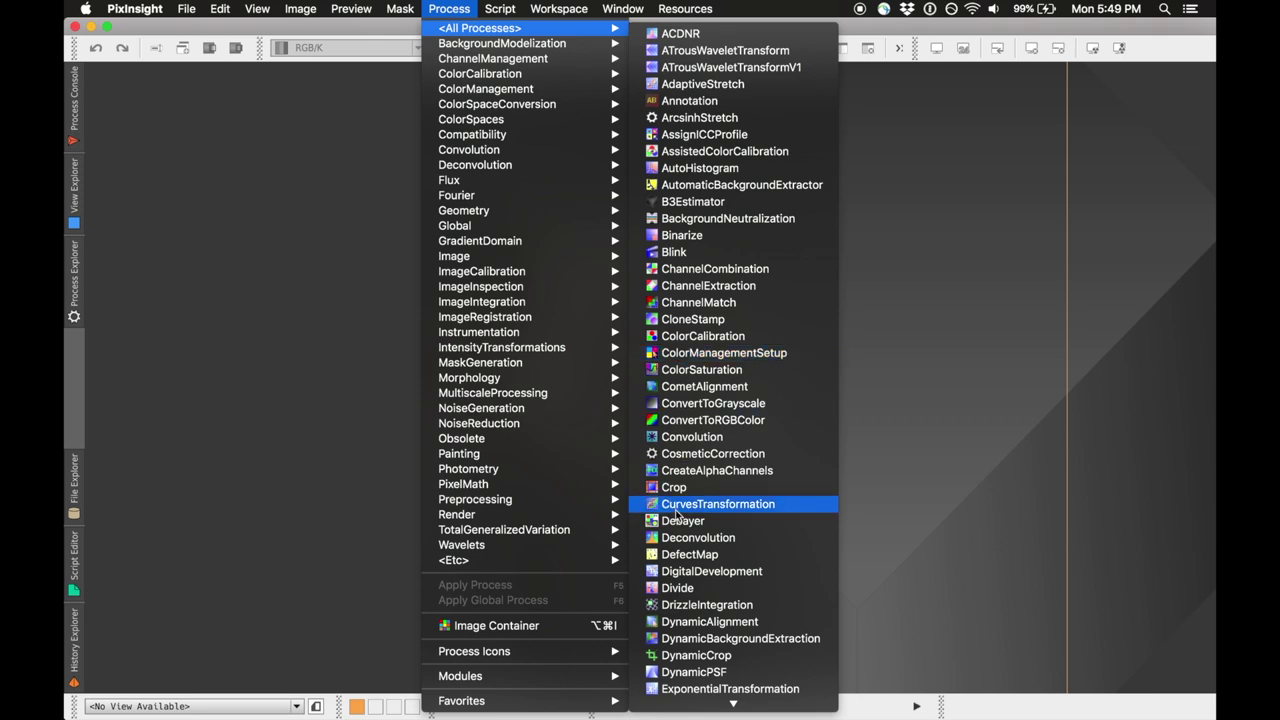
scroll(677, 515, down, 10)
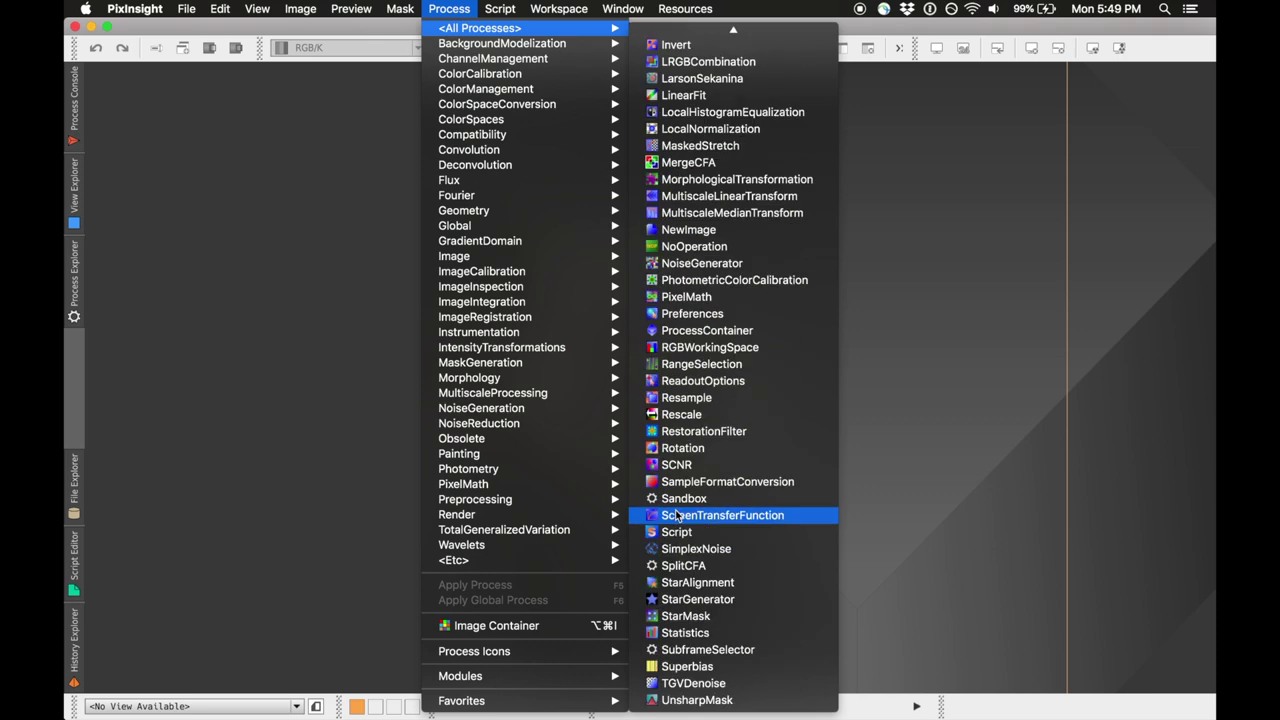
click(703, 650)
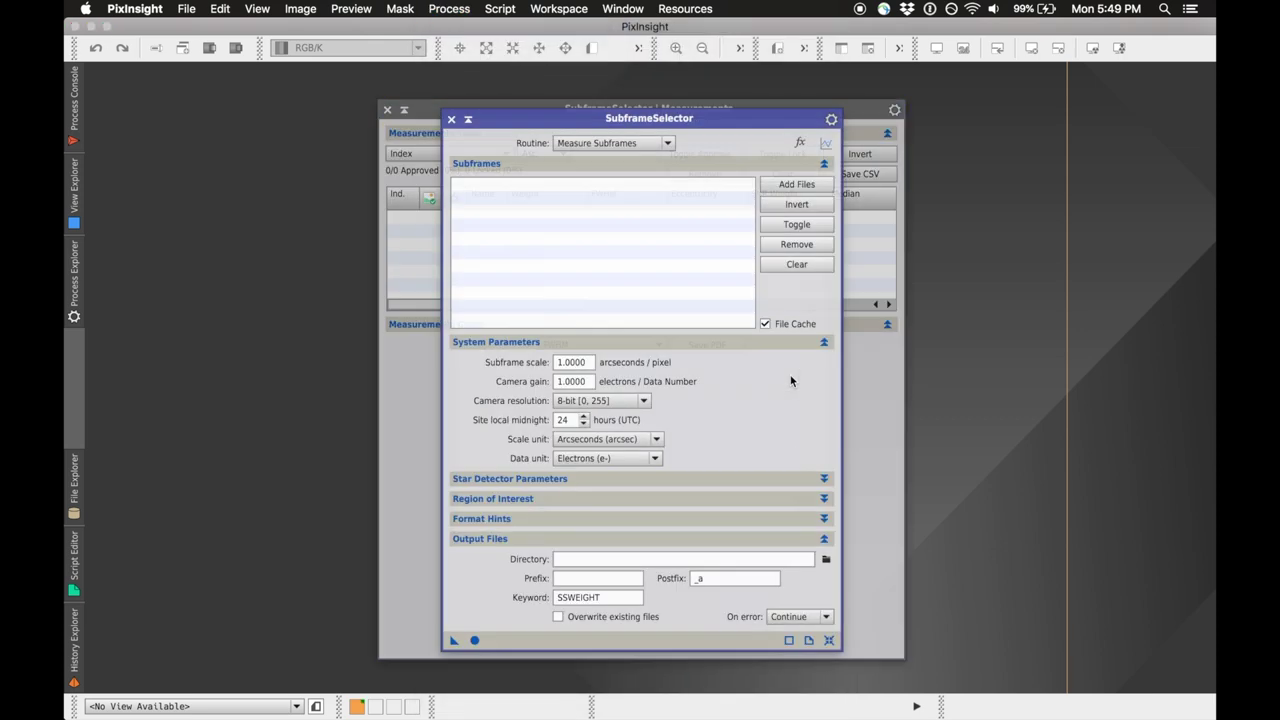
Add all calibrated Ha frames, 0001 through 0037, from the HaCal folder to the subframe list.
click(783, 187)
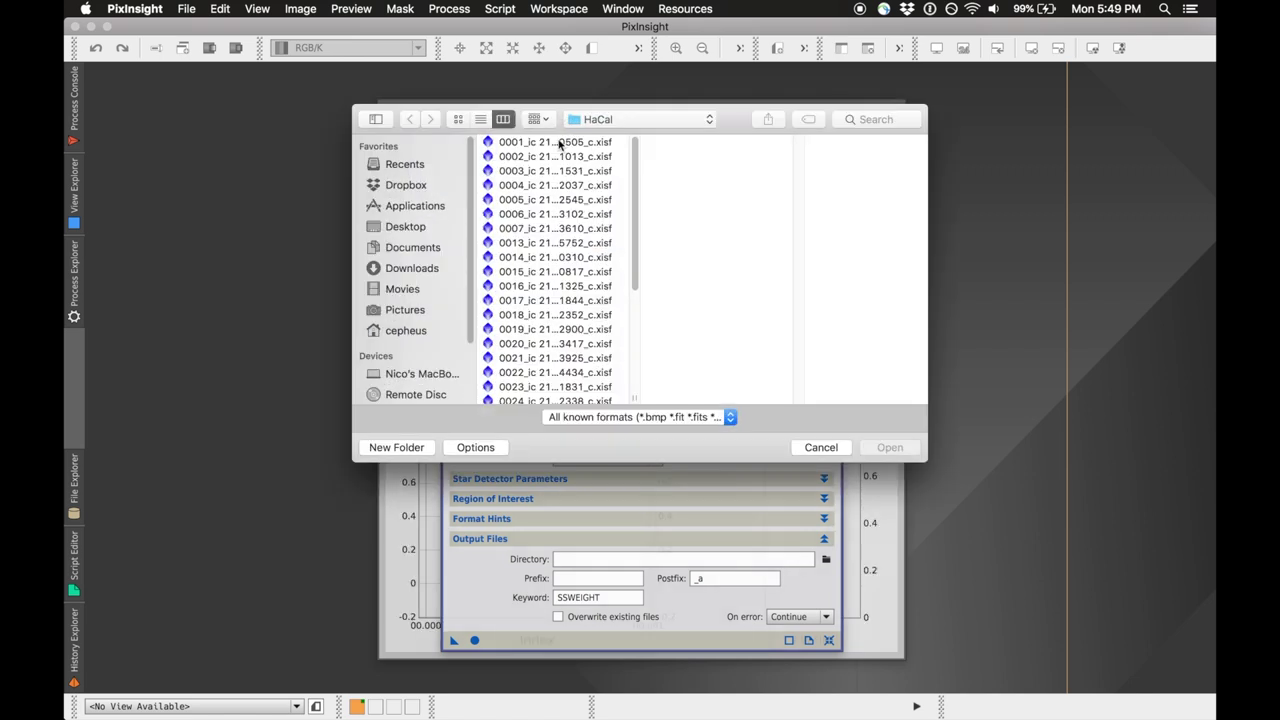
click(560, 145)
scroll(576, 345, down, 5)
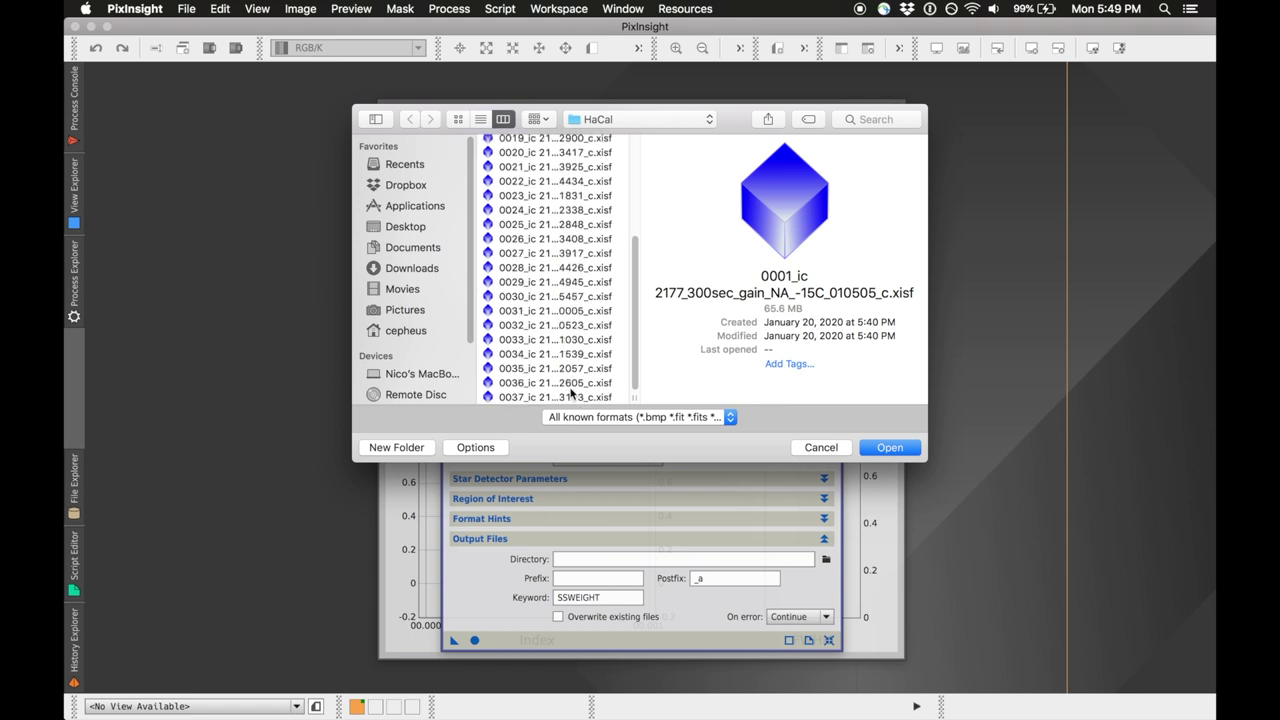
shift+click(571, 396)
click(885, 448)
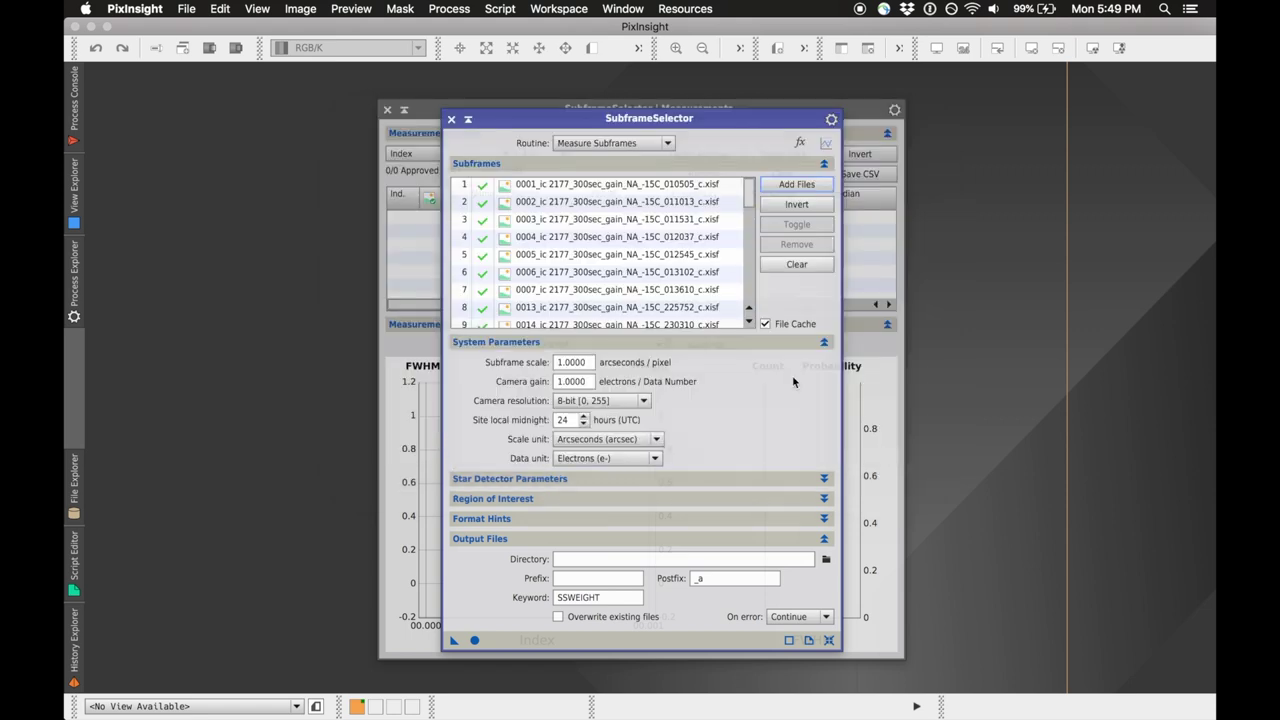
Add all calibrated OIII frames from the OIIICal folder in IC2177 to the subframe list.
click(789, 186)
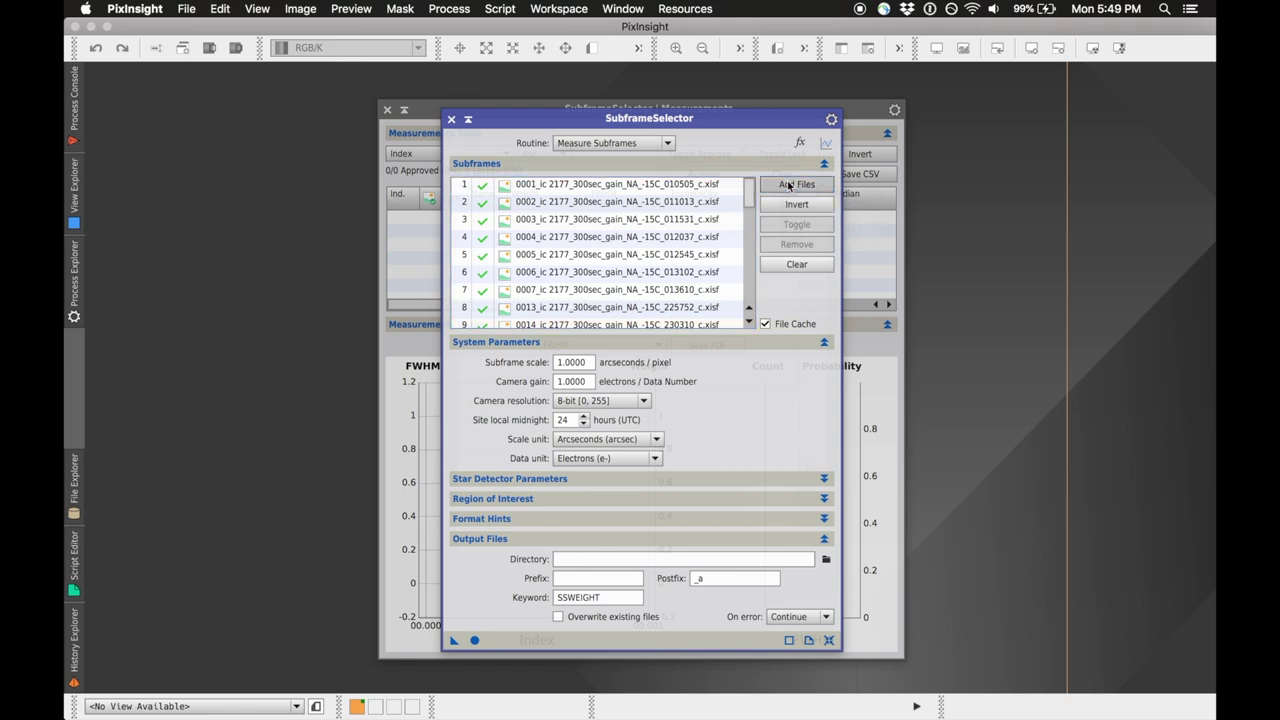
click(615, 120)
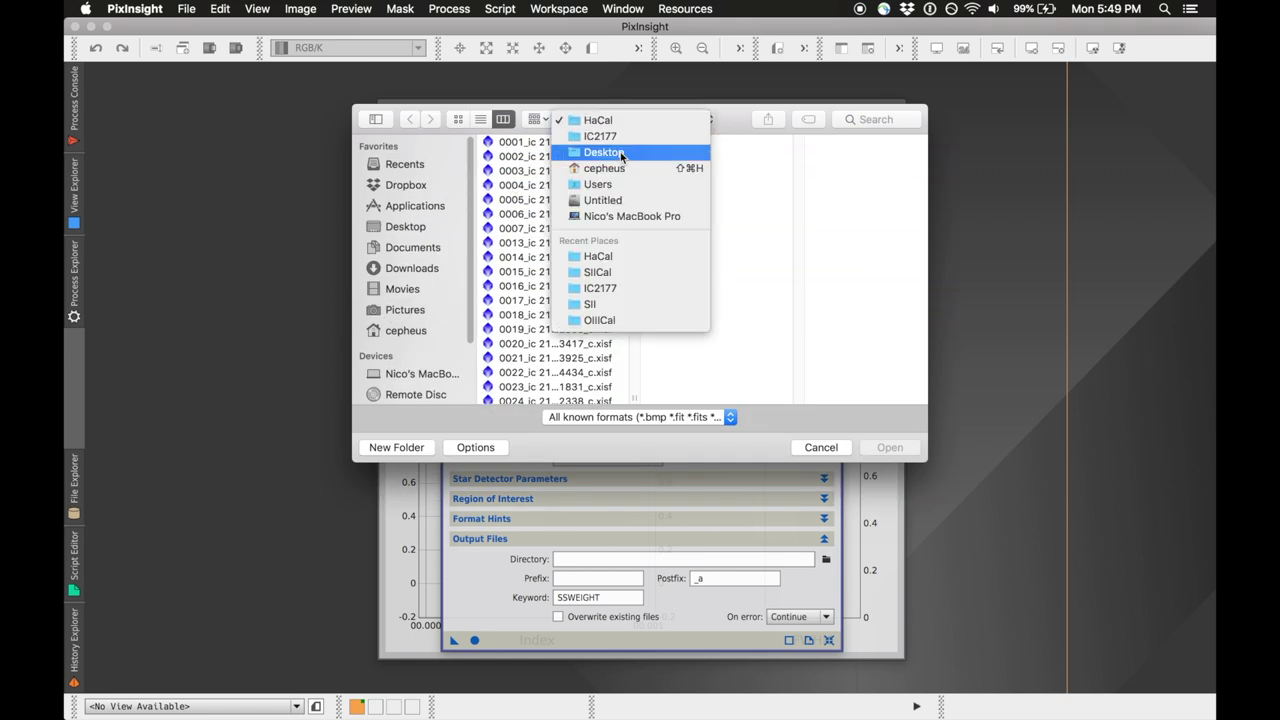
click(626, 141)
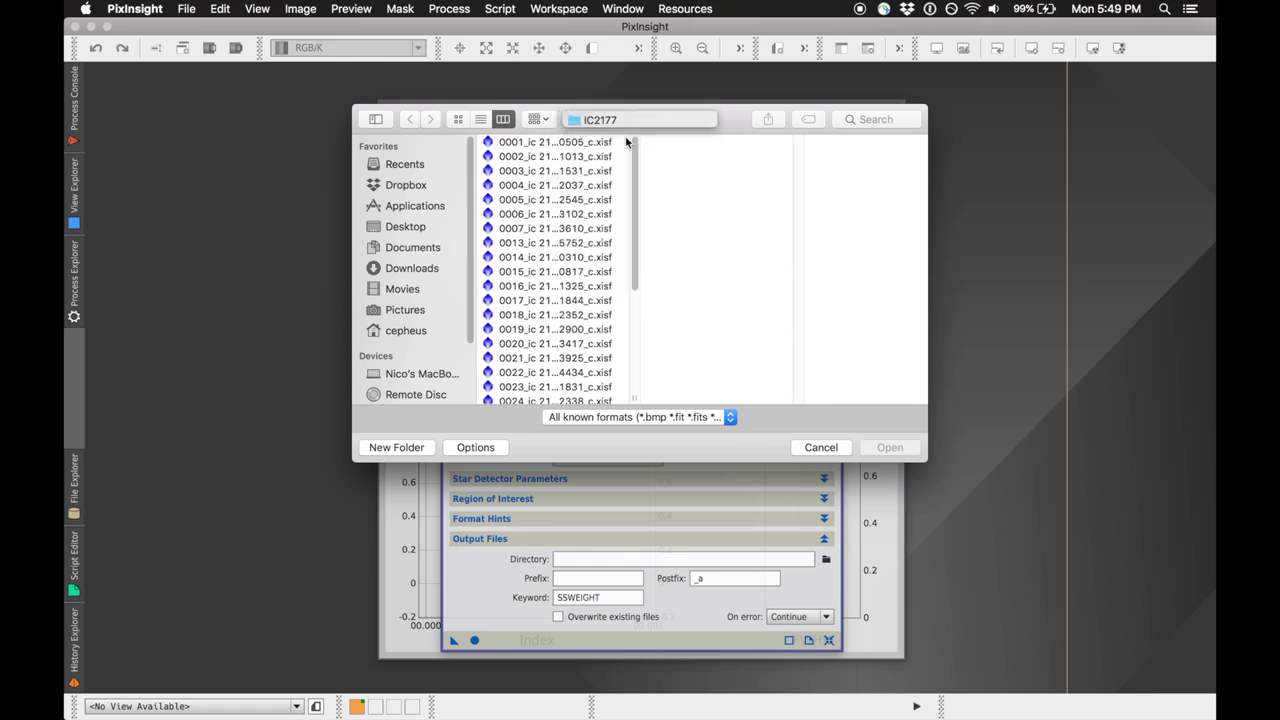
click(671, 274)
key(Right)
scroll(700, 318, down, 5)
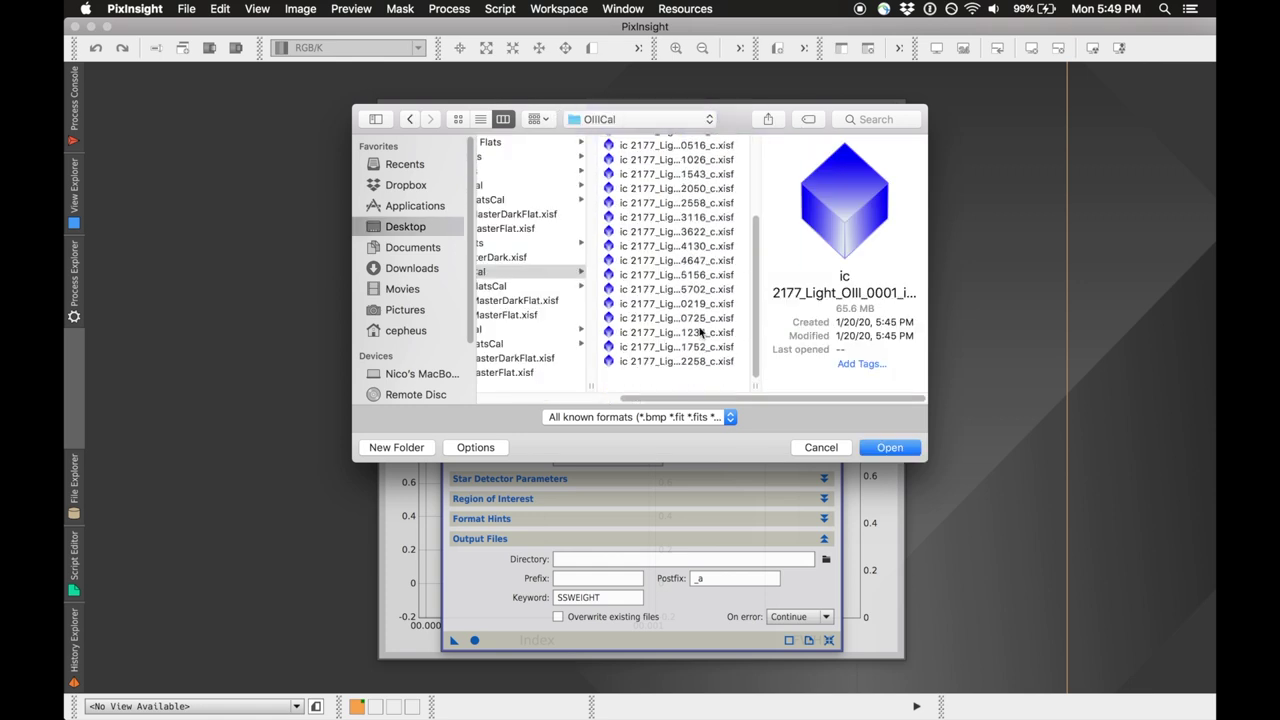
key(super+a)
click(899, 452)
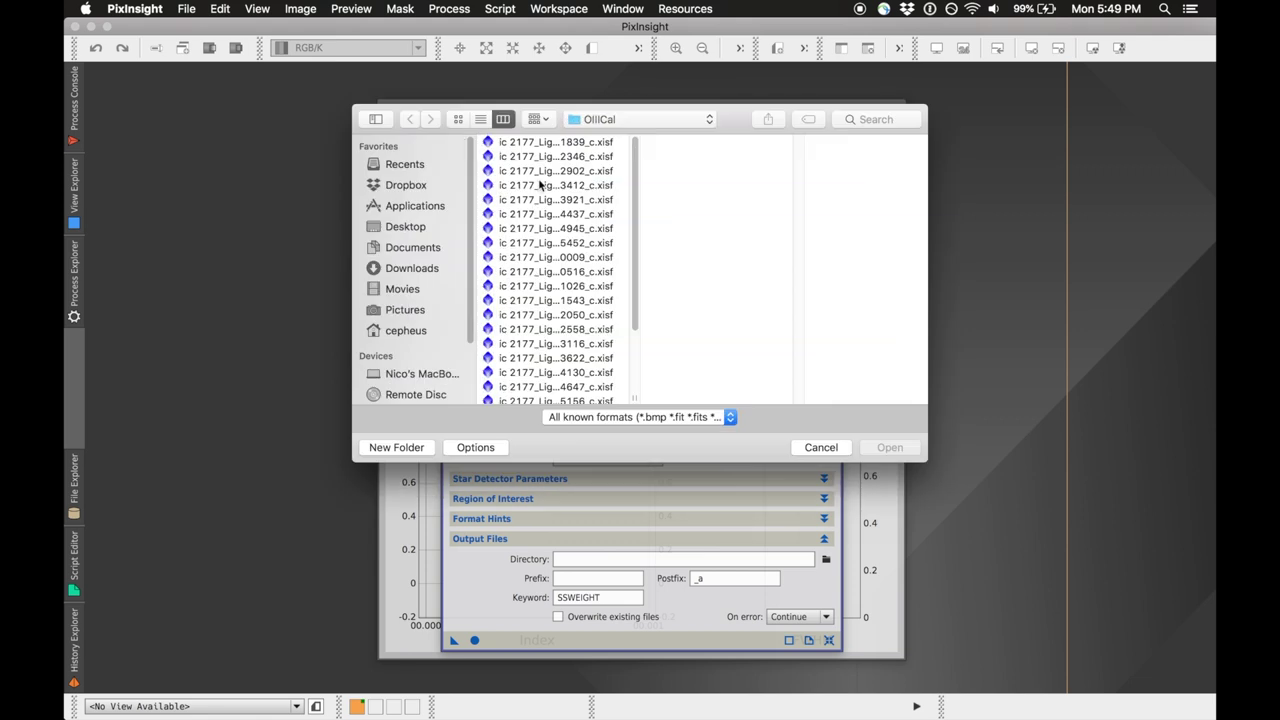
Add all calibrated SII frames from the SIICal folder in IC2177 to the subframe list.
click(617, 122)
click(619, 138)
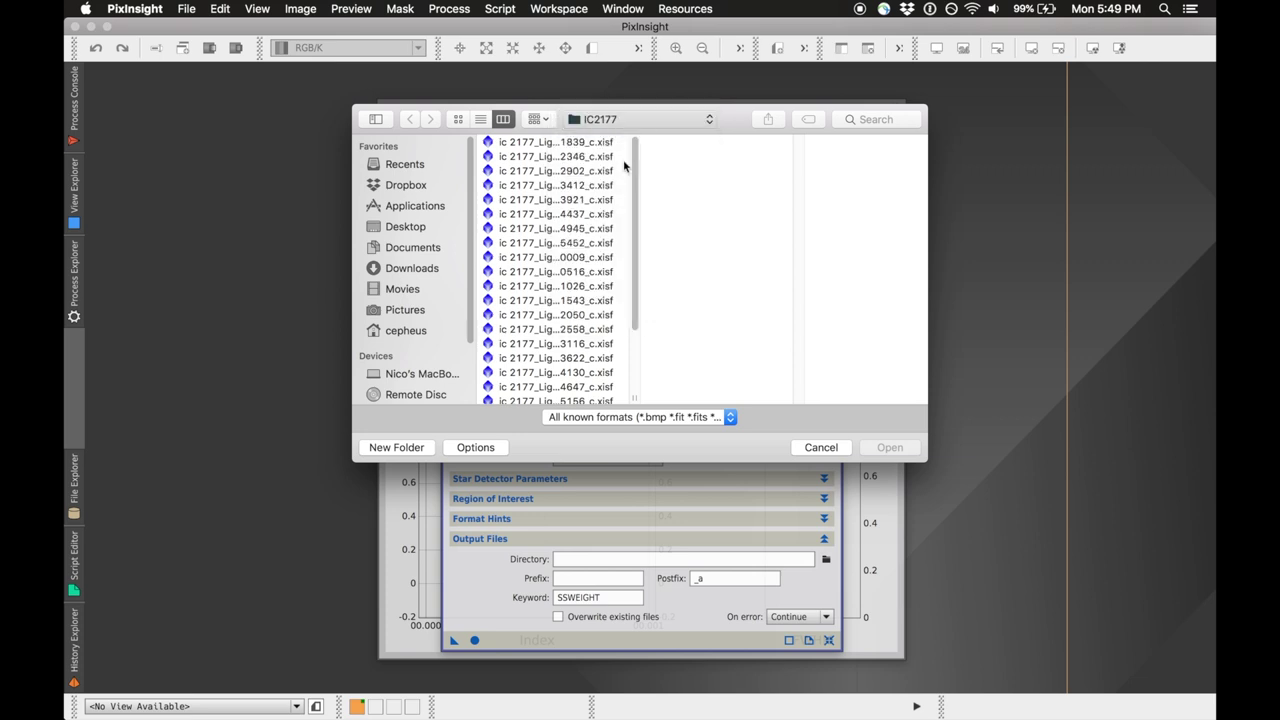
click(689, 330)
click(805, 148)
shift+click(695, 348)
click(889, 447)
Set the subframe scale to 1.6 arcseconds per pixel, the camera gain to 0.5 and the camera resolution to 12-bit.
double_click(572, 362)
text(1.6)
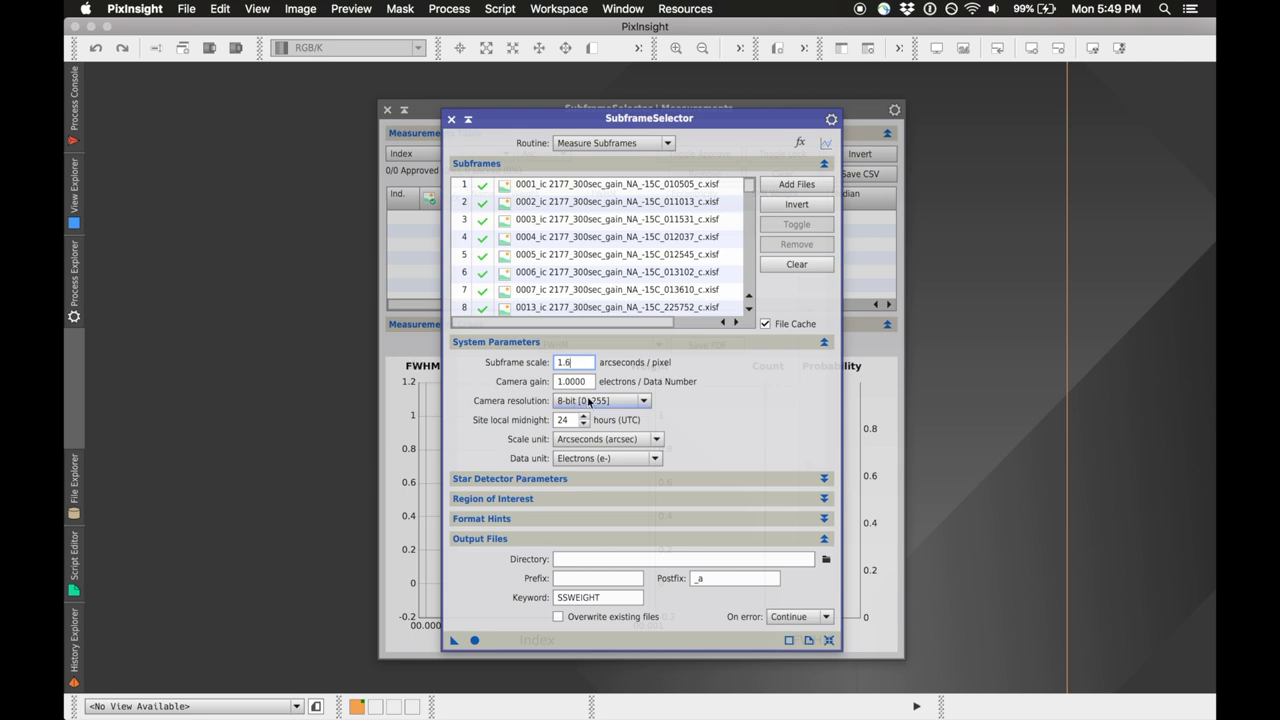
key(Tab)
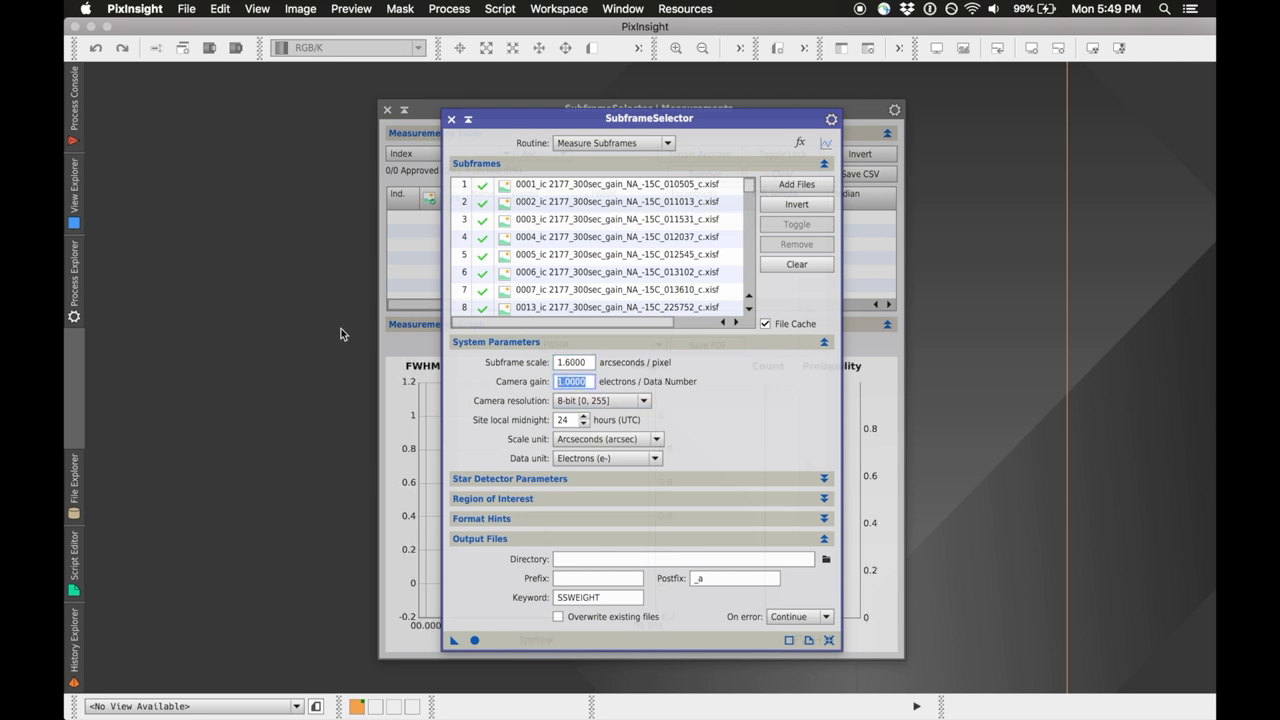
text(.5)
click(585, 403)
click(583, 438)
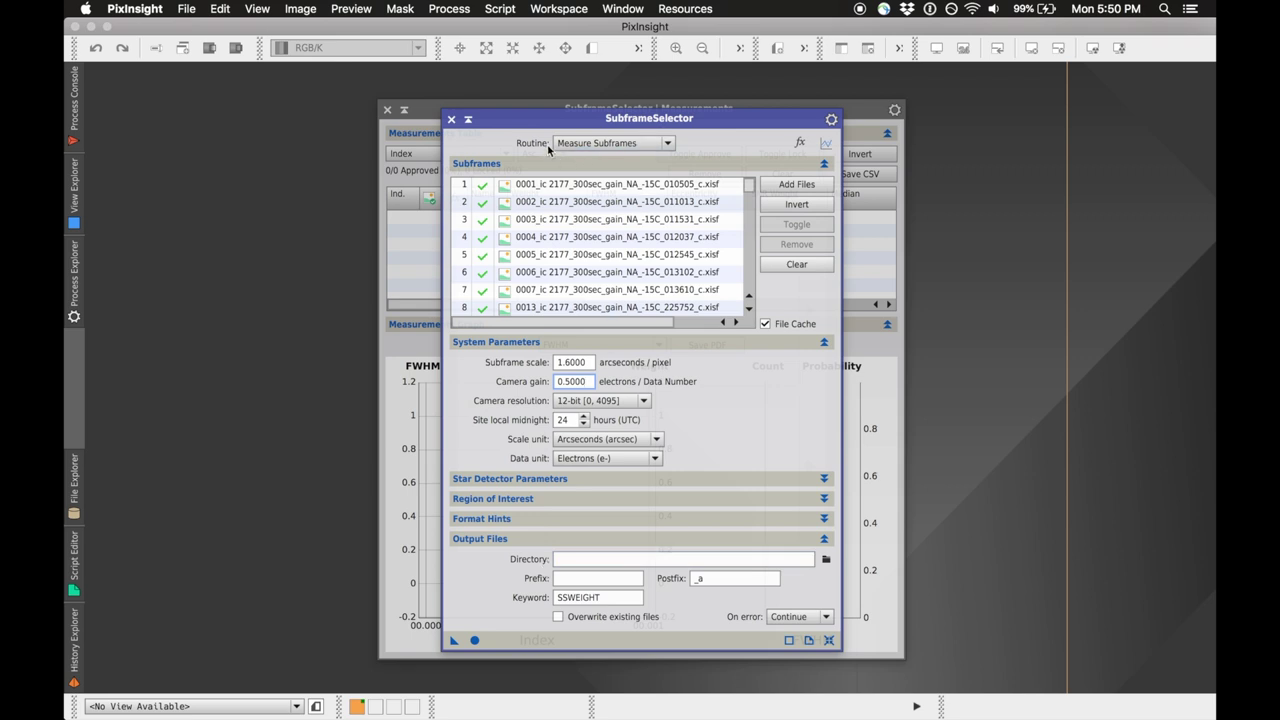
Run the Measure Subframes routine on all the loaded Ha, OIII and SII frames.
click(580, 145)
click(580, 145)
click(503, 8)
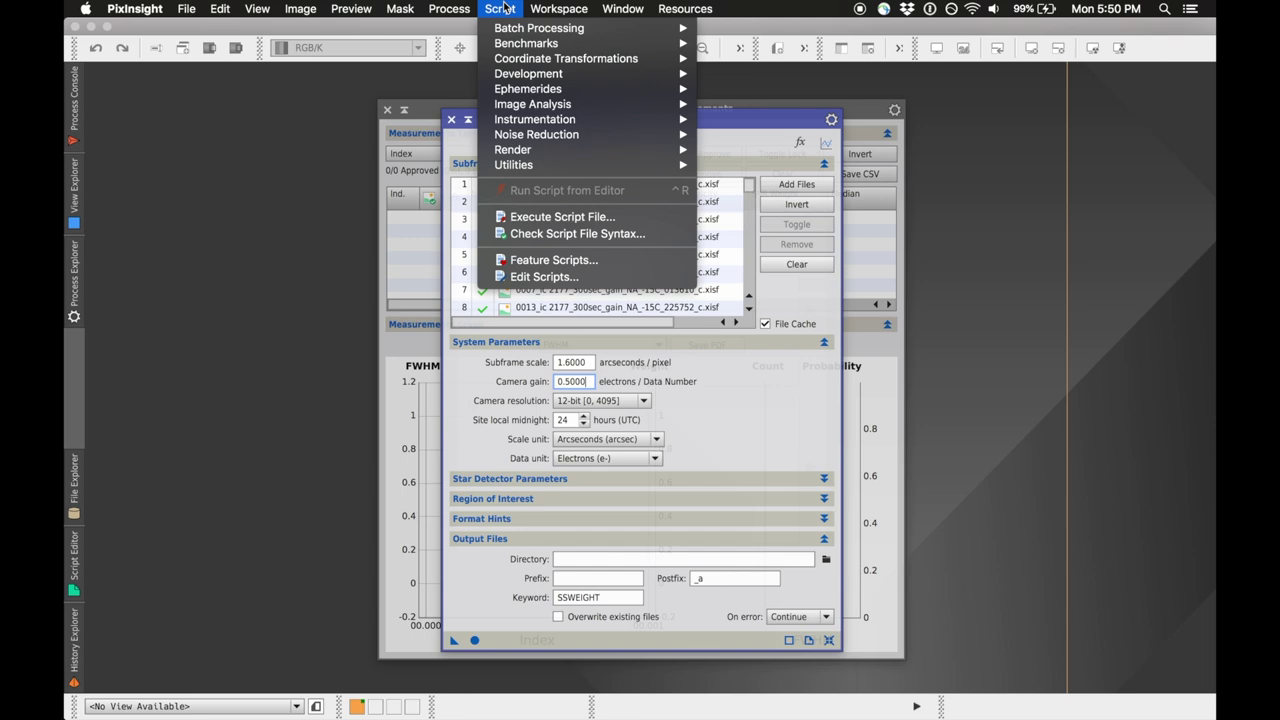
click(453, 5)
drag(647, 120, 735, 128)
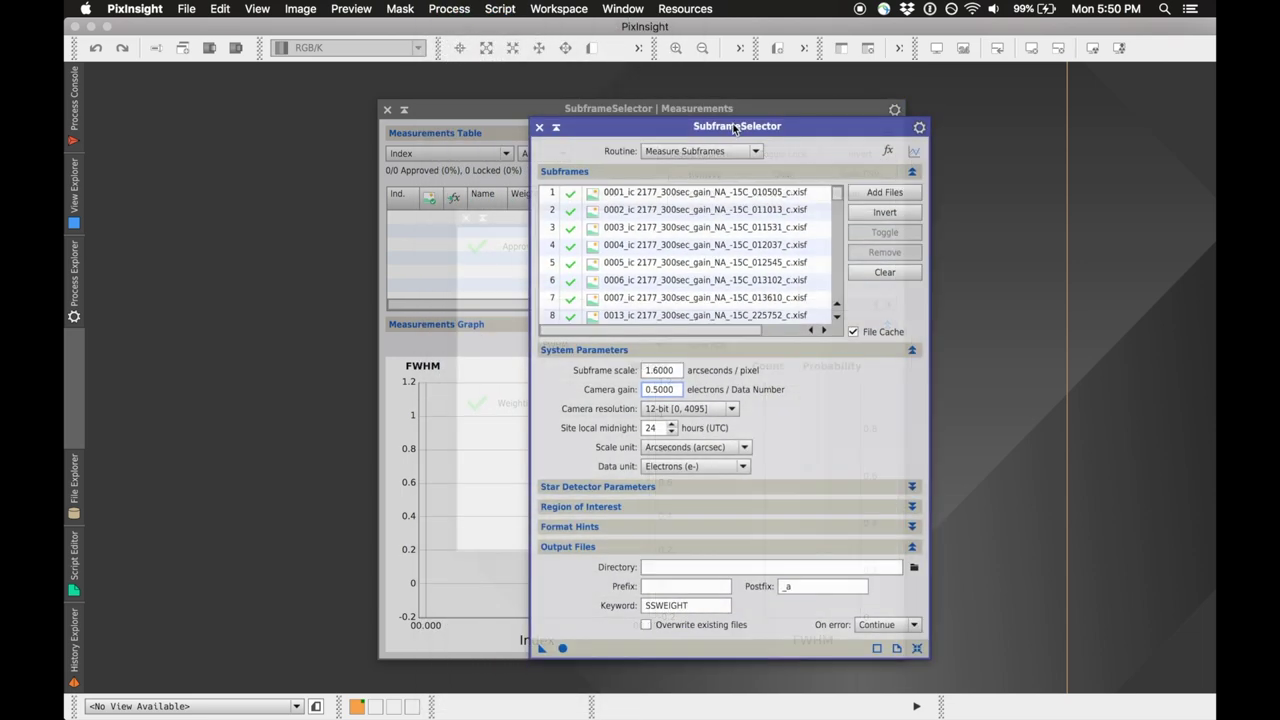
click(706, 155)
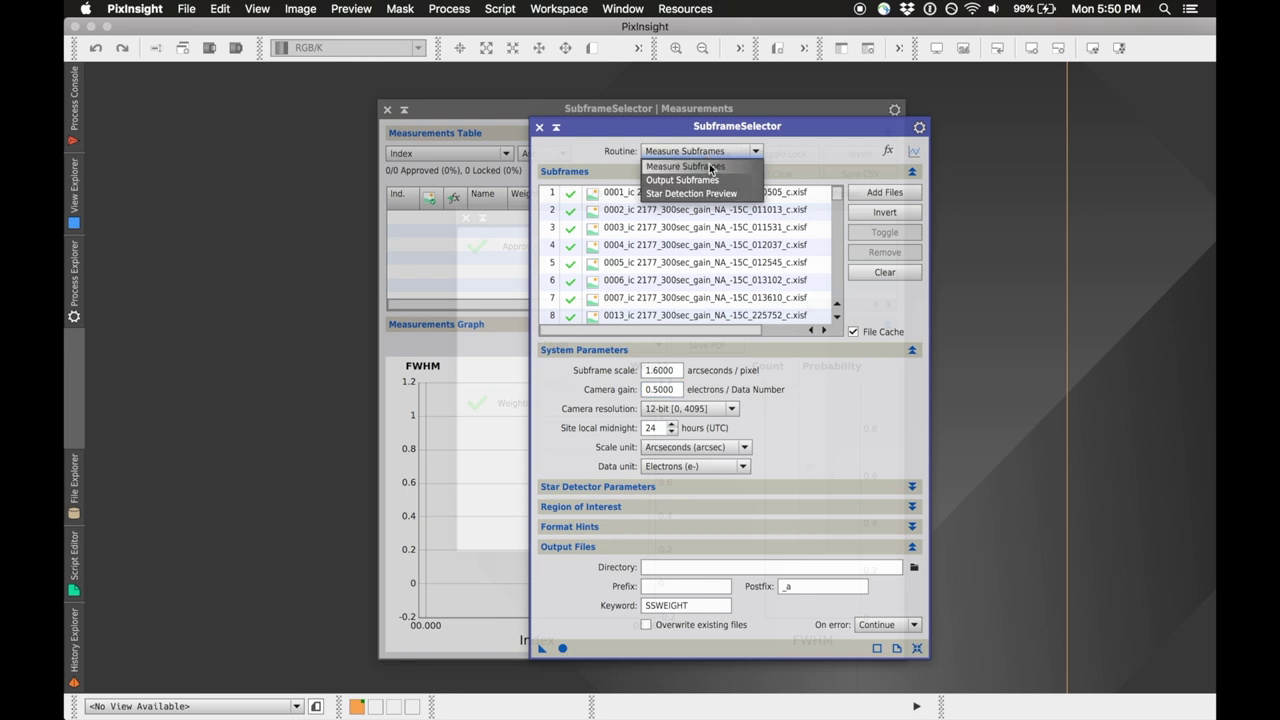
click(710, 168)
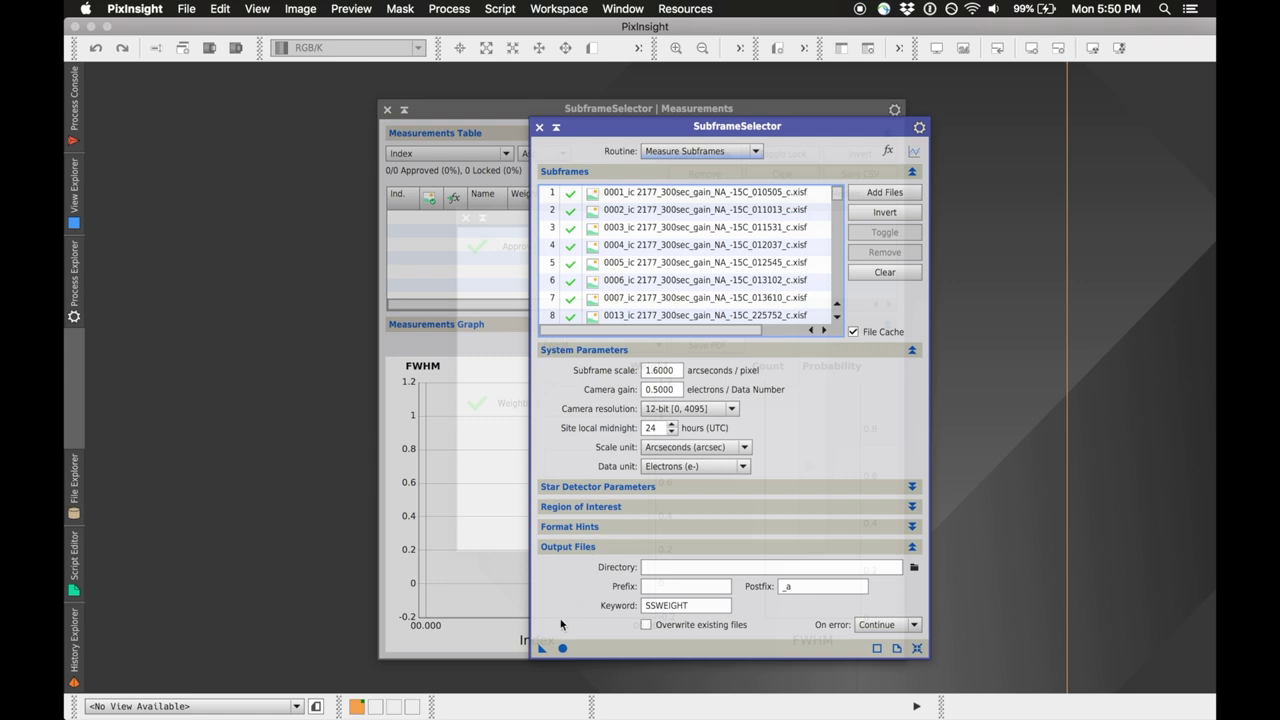
click(563, 650)
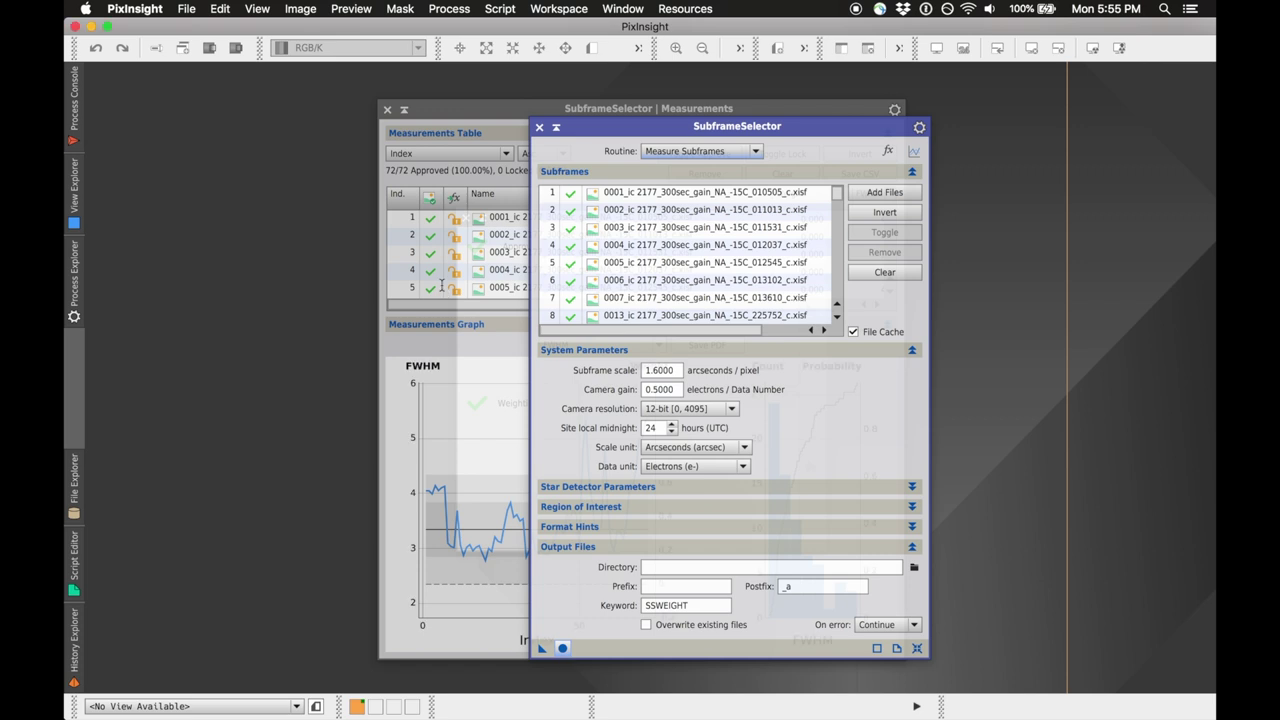
Arrange the Measurements window beside the main SubframeSelector window, with the Expressions window over the latter, so the graphs and expression fields are visible.
click(790, 113)
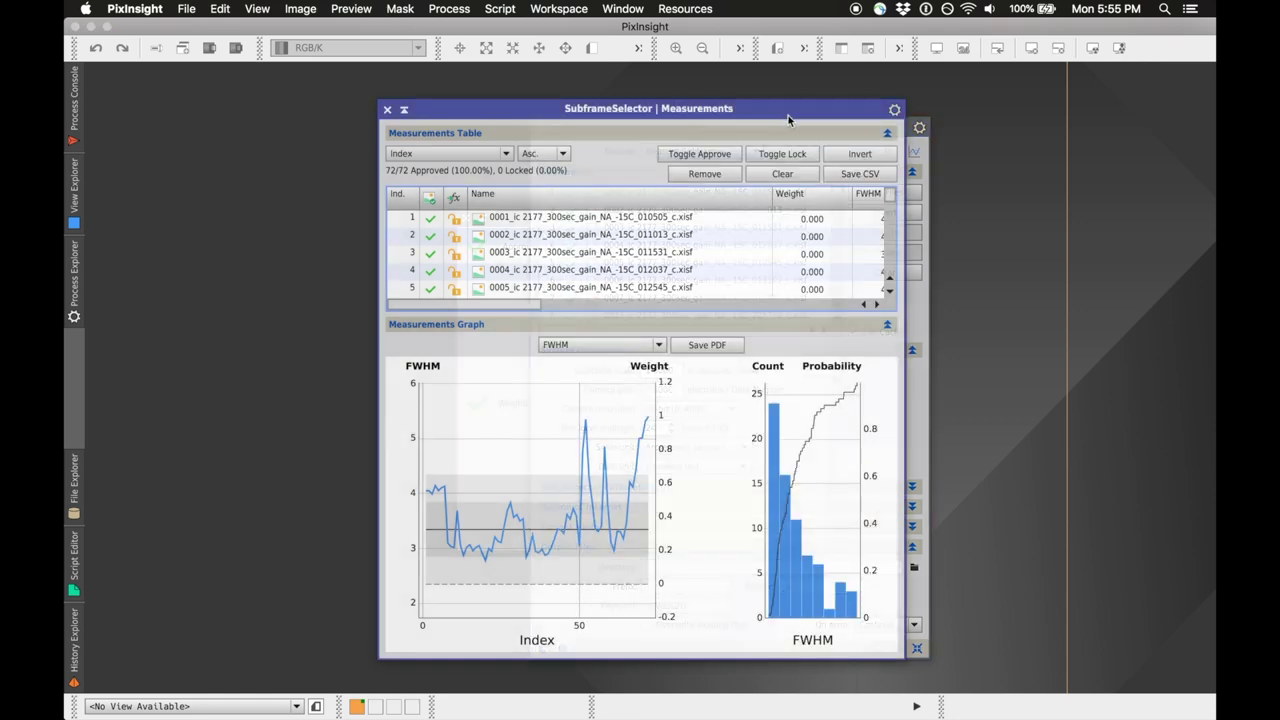
drag(794, 114, 659, 111)
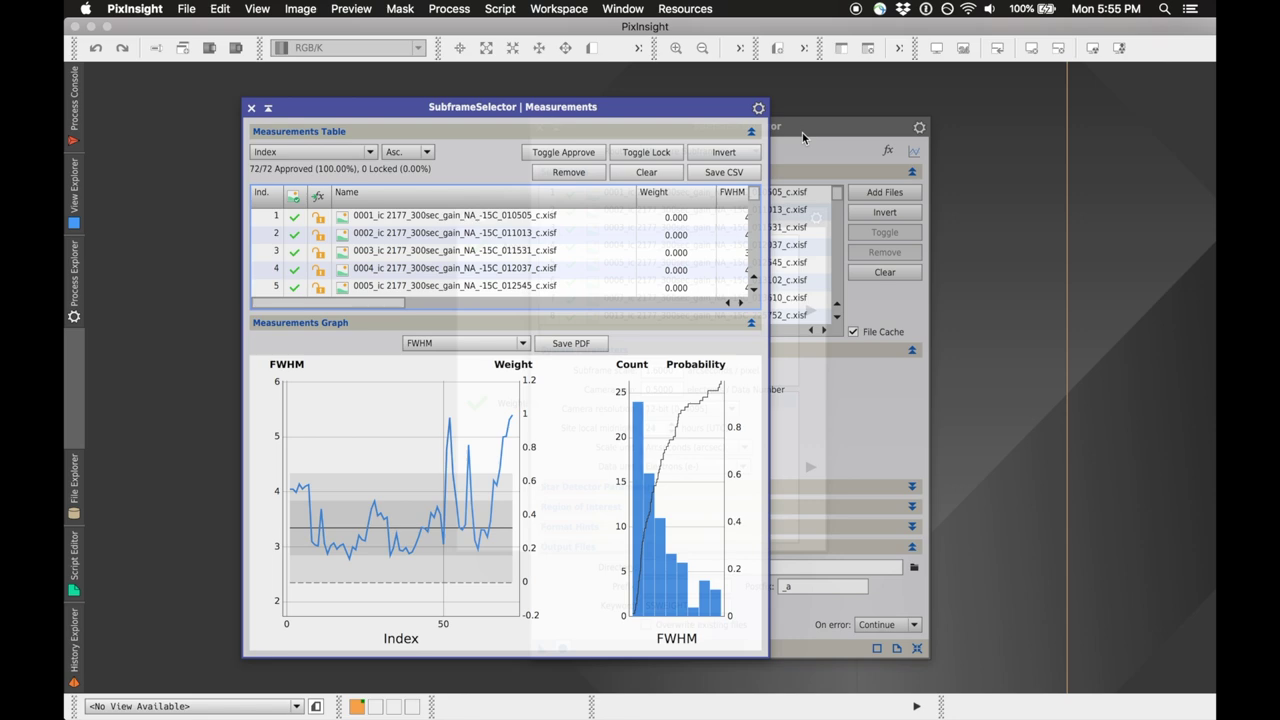
drag(802, 132, 956, 126)
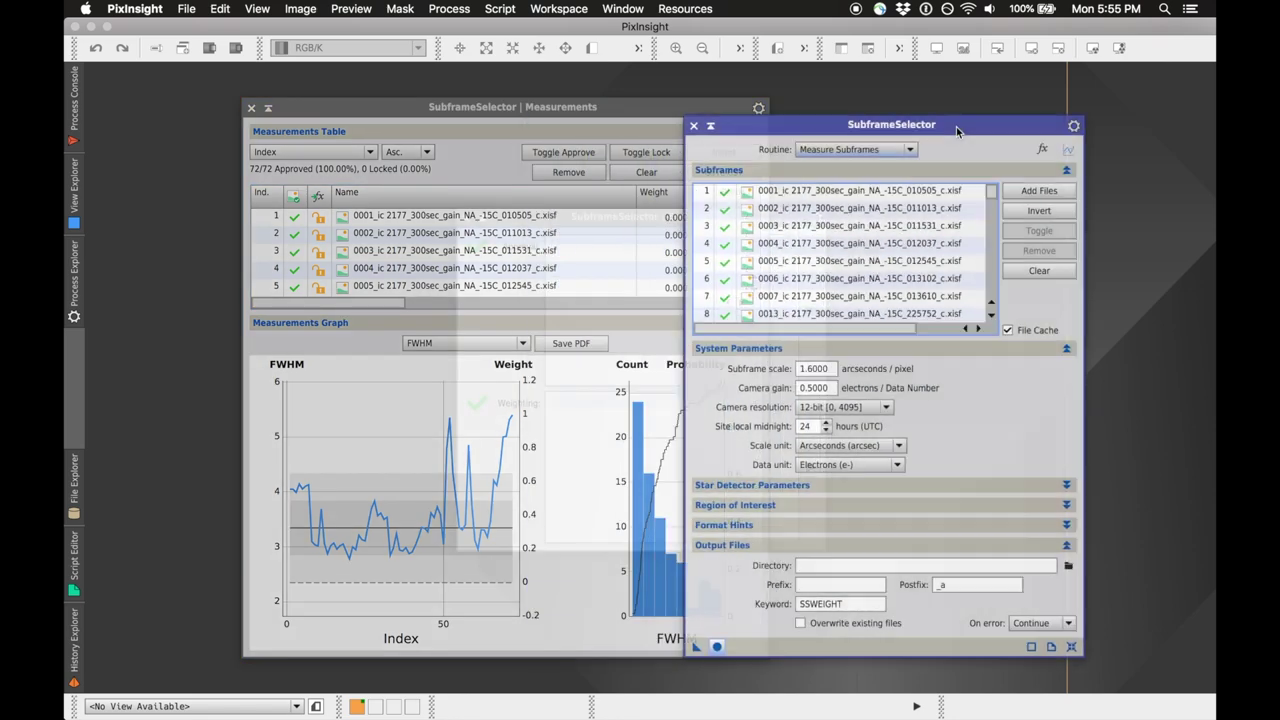
drag(583, 98, 448, 86)
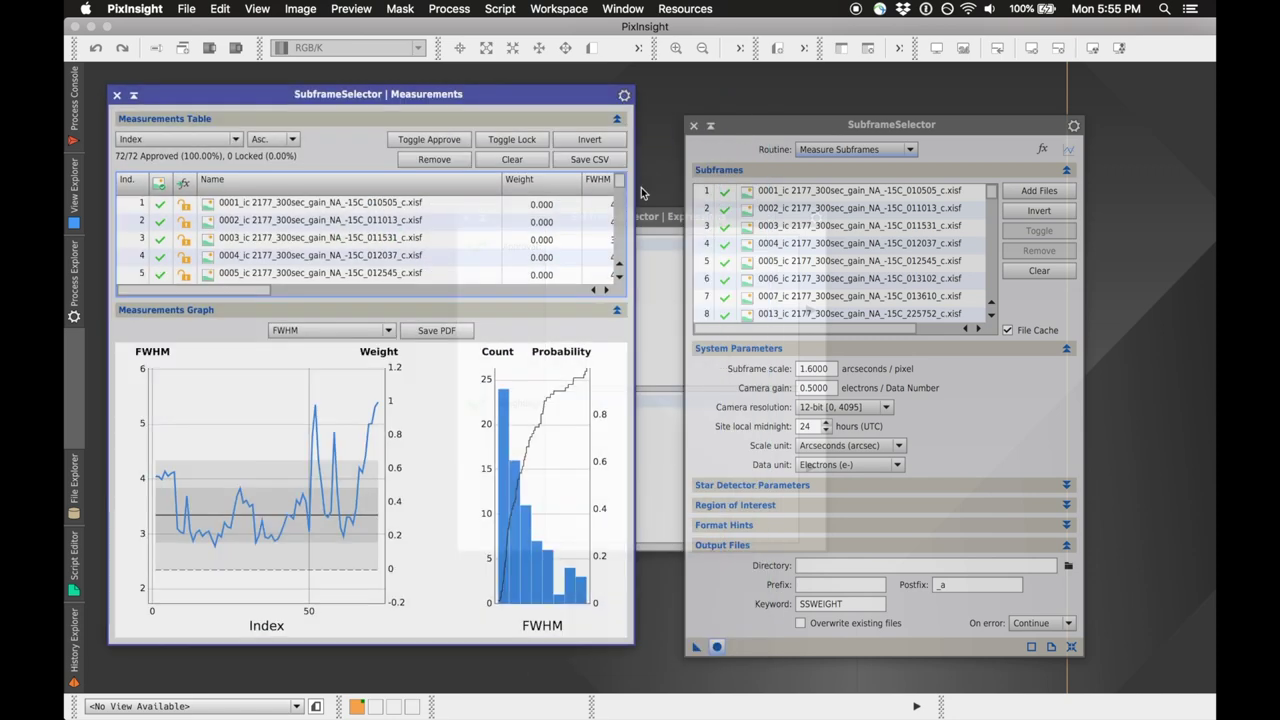
click(651, 220)
drag(651, 218, 984, 244)
drag(822, 132, 766, 101)
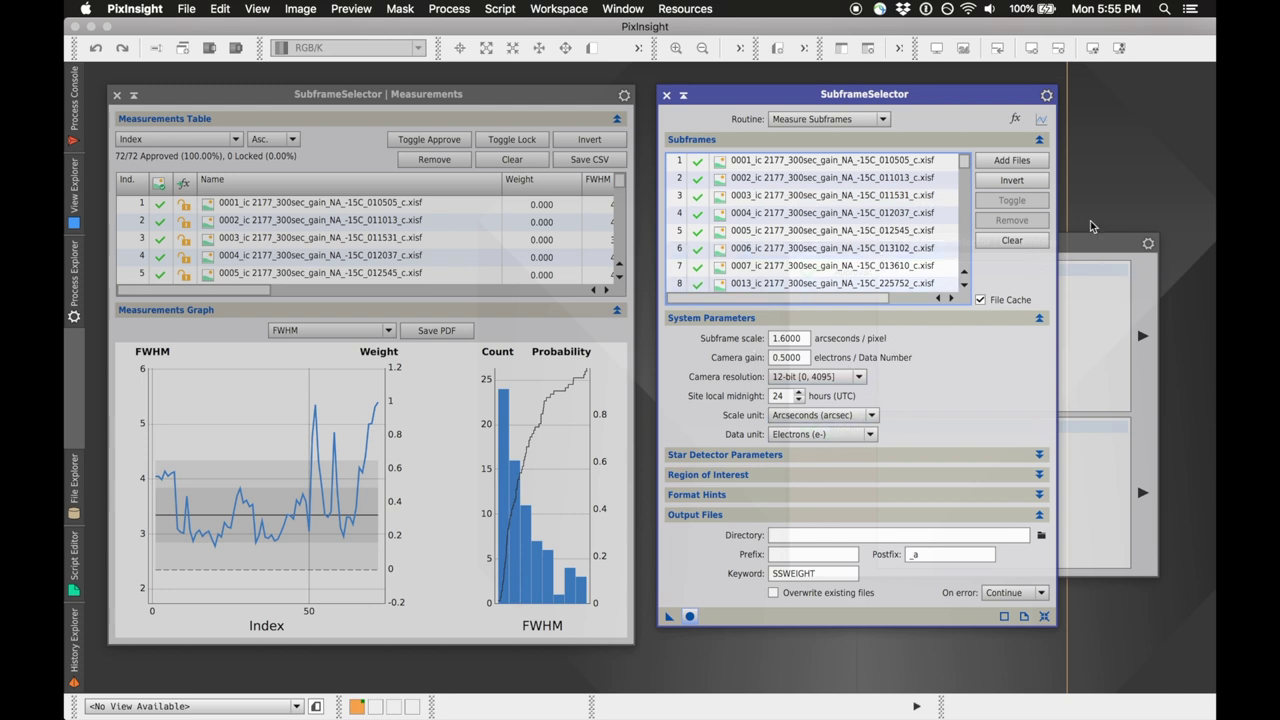
drag(1077, 243, 963, 124)
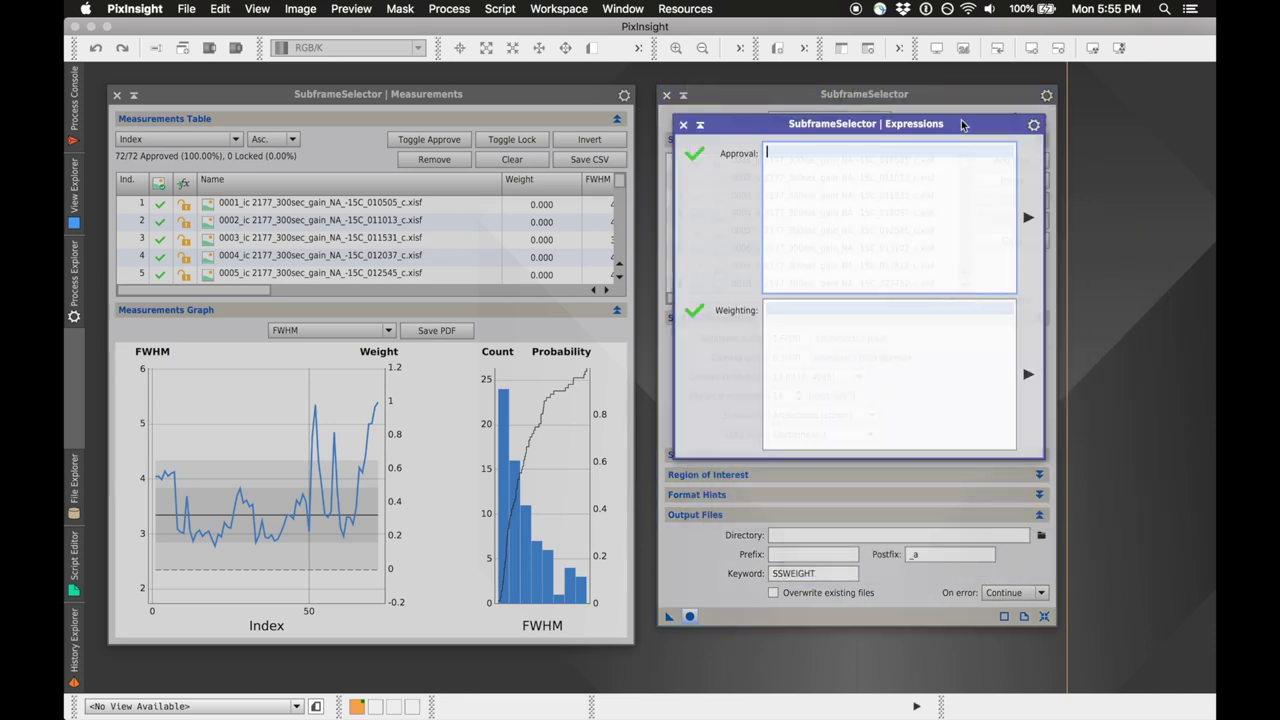
mouse_move(486, 103)
mouse_down()
mouse_move(526, 83)
mouse_move(506, 105)
mouse_up()
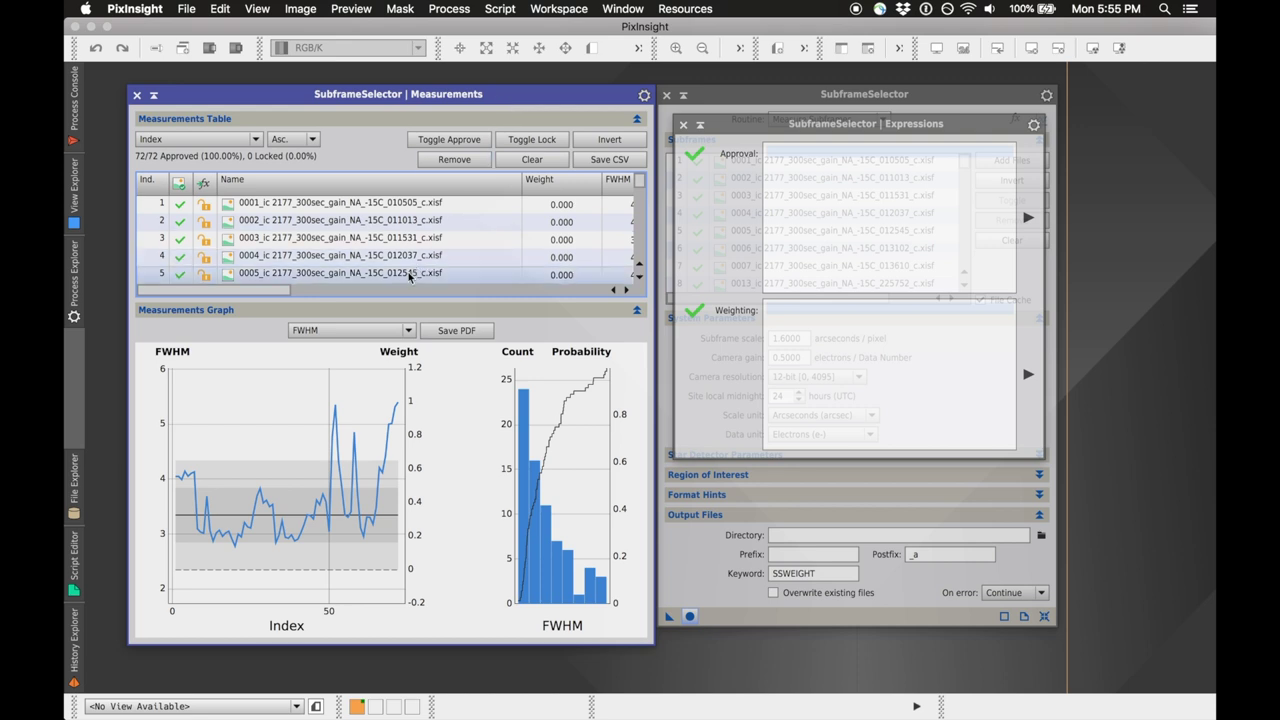
Enter the approval expression FWHM<0.7 for the measured subframes.
click(815, 203)
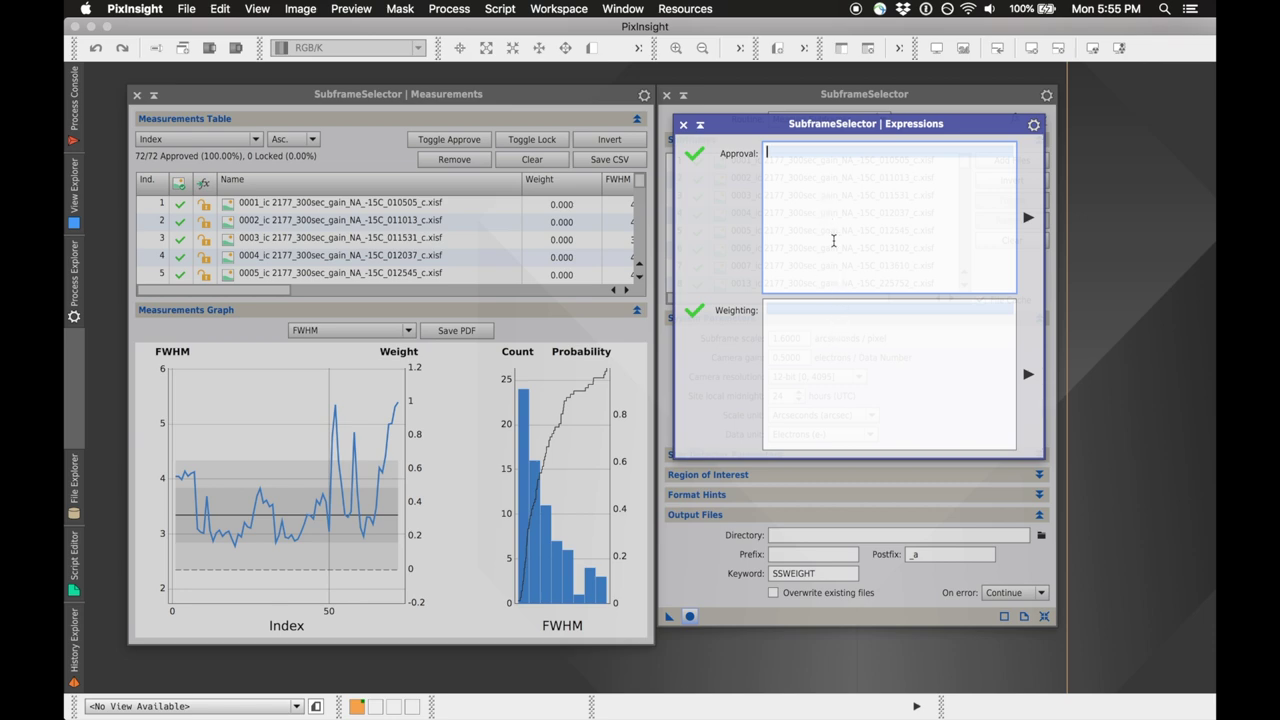
mouse_move(833, 241)
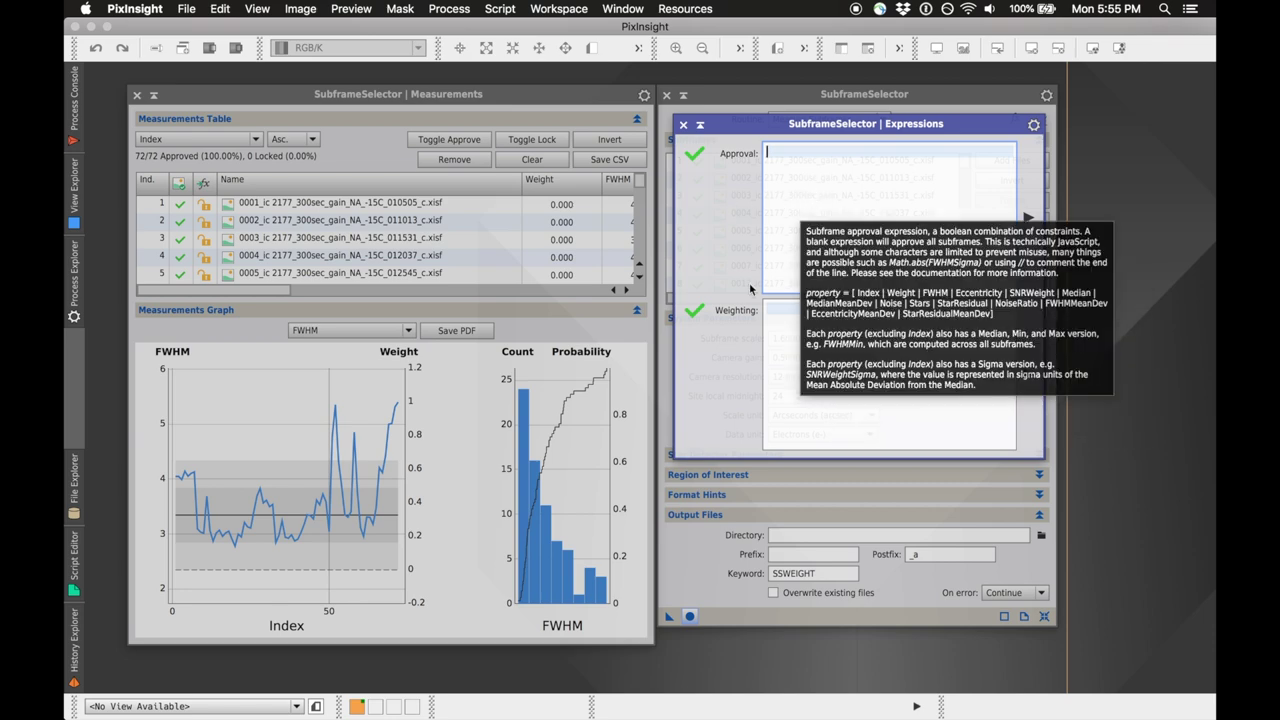
mouse_move(418, 432)
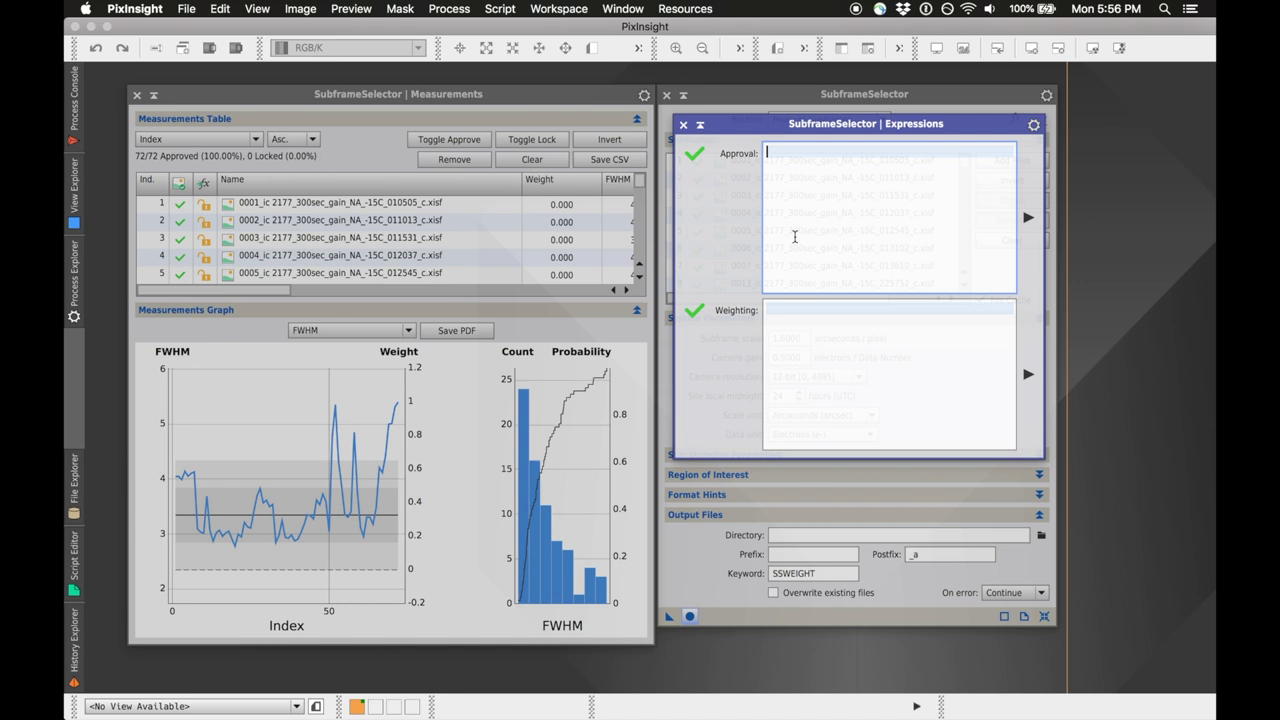
text(-)
click(1027, 216)
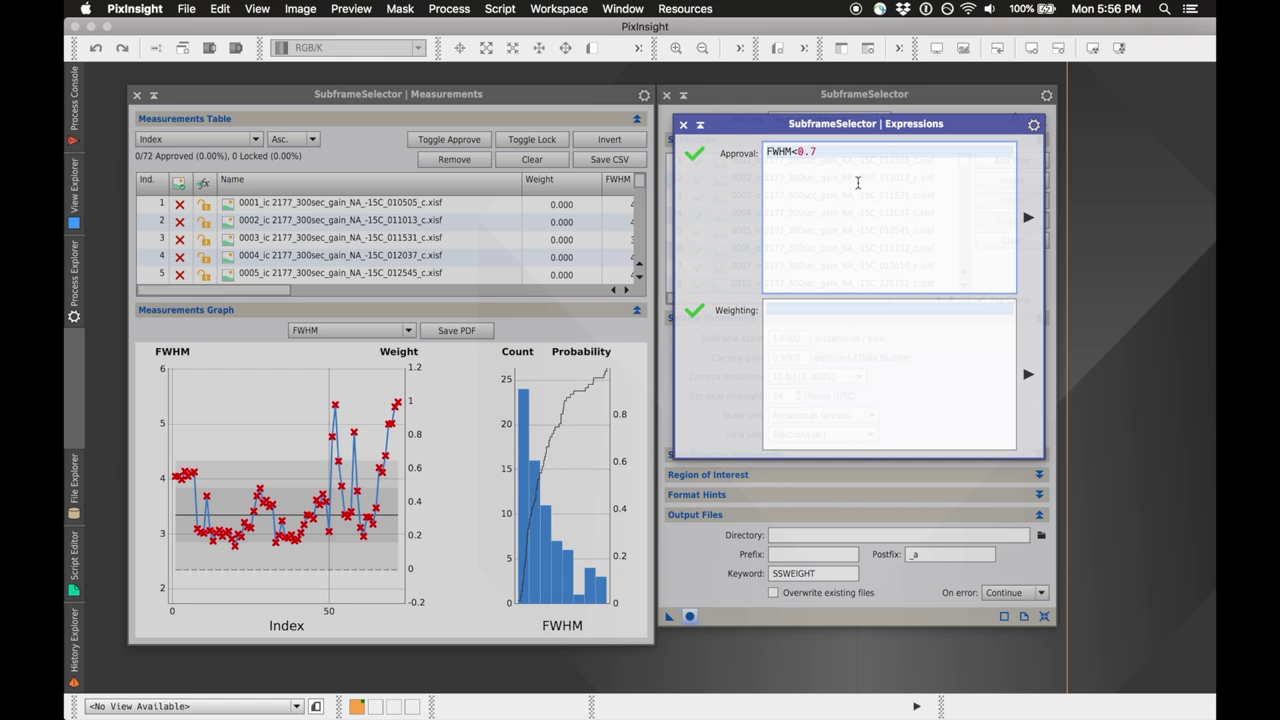
mouse_move(853, 180)
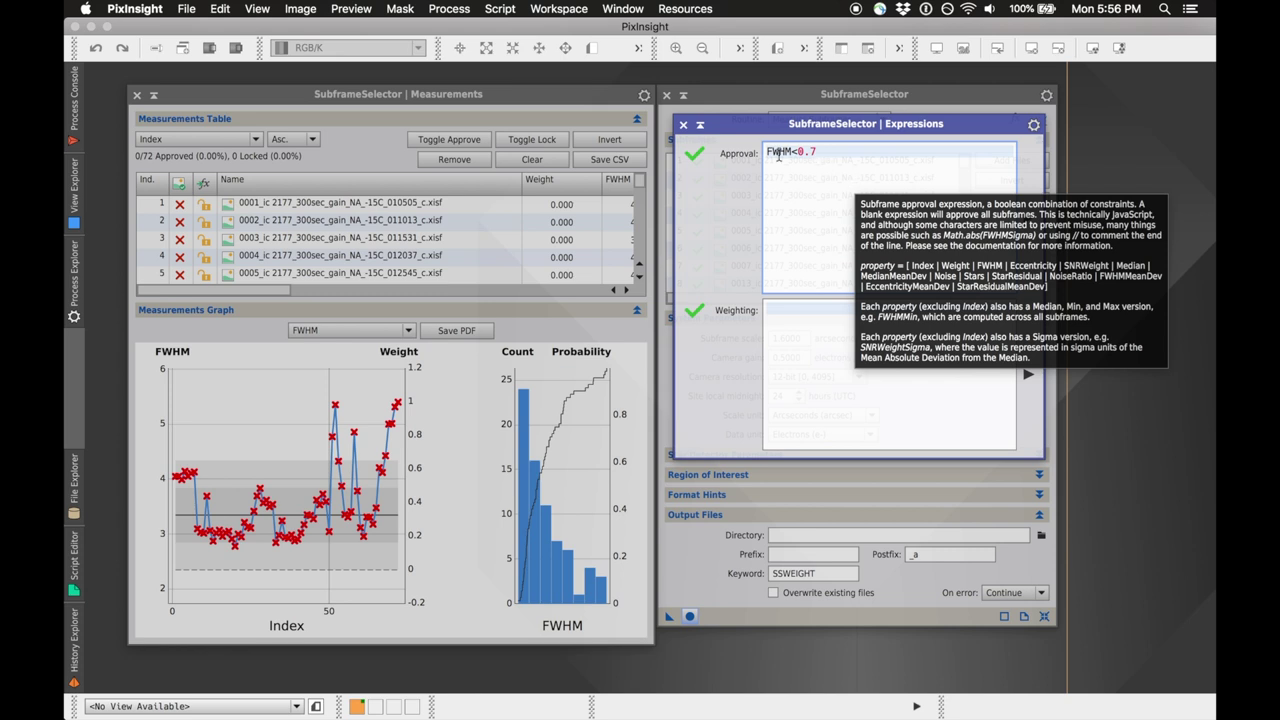
Clear the FWHM<0.7 approval expression and re-evaluate the subframes, with the table's FWHM column in view.
key(BackSpace)
click(275, 293)
drag(275, 293, 317, 293)
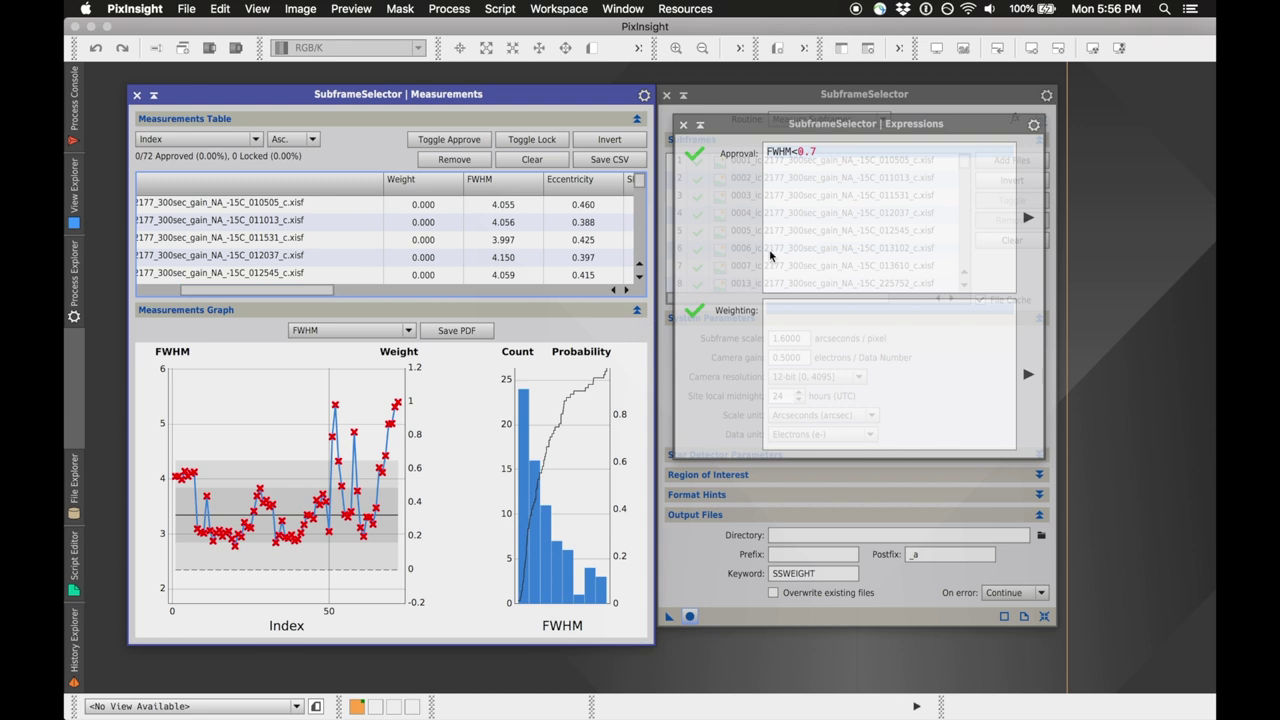
click(822, 151)
drag(822, 151, 731, 140)
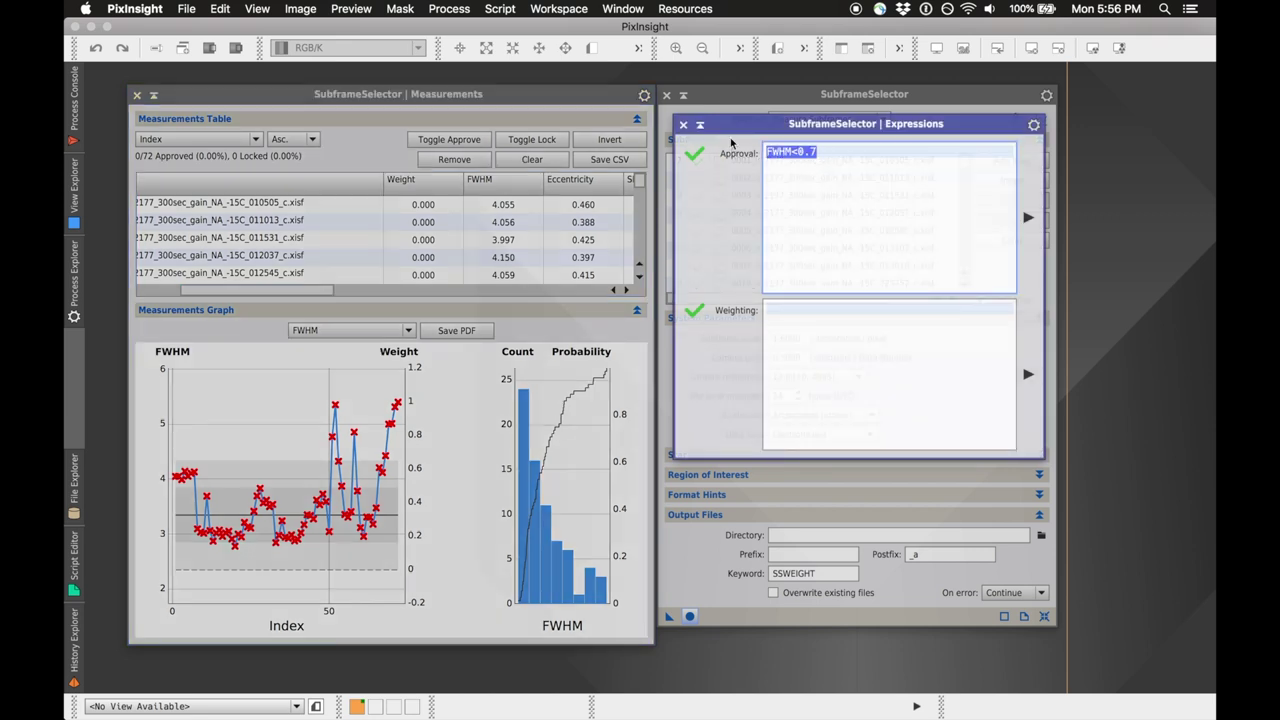
key(BackSpace)
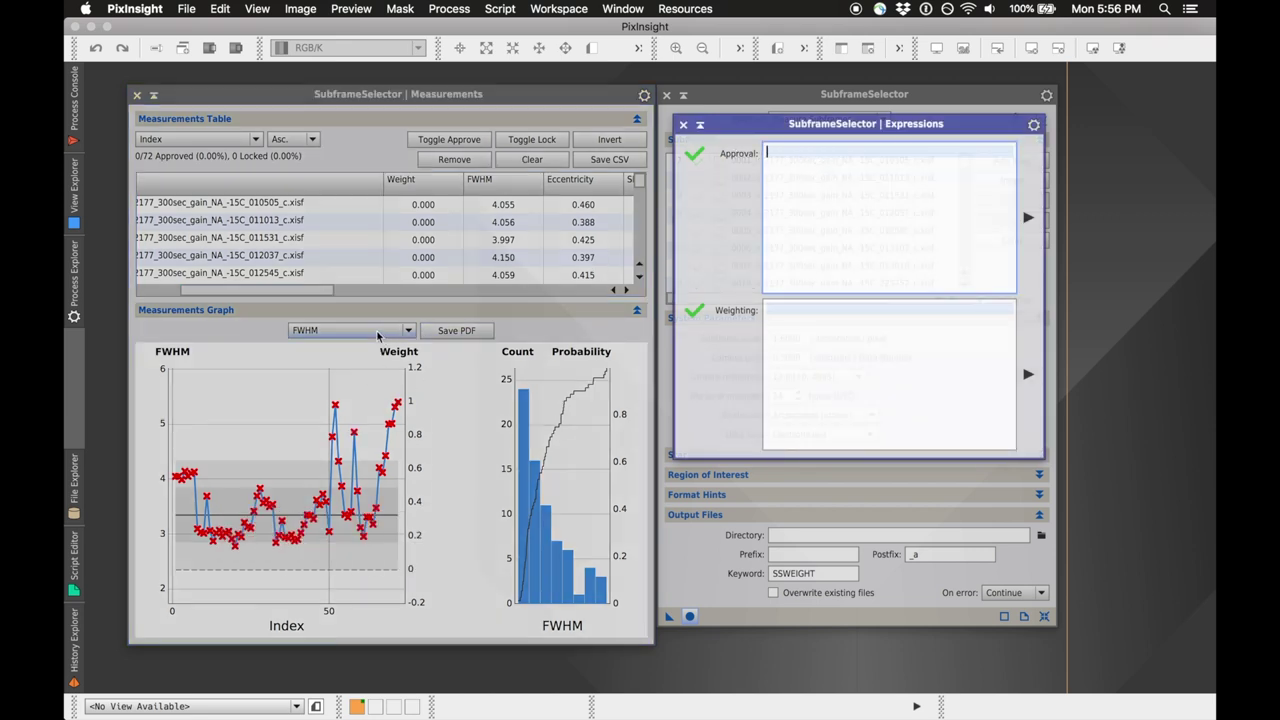
click(1029, 218)
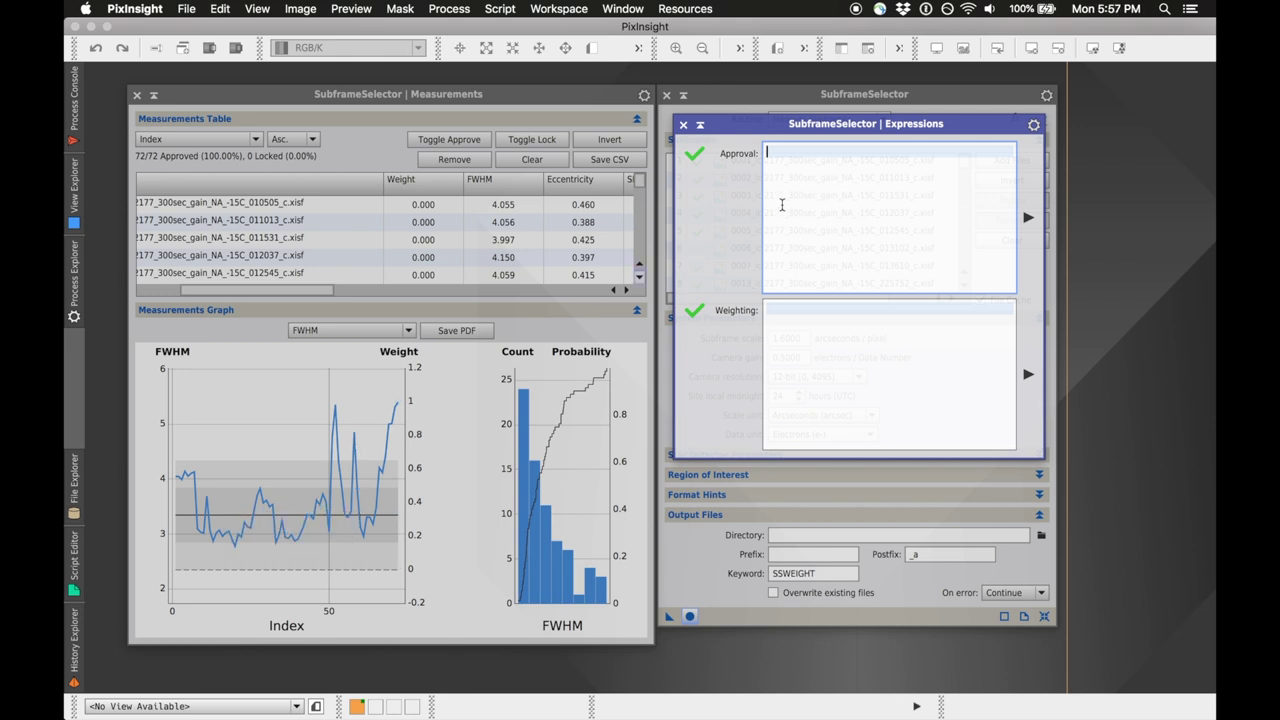
Enter the approval expression FWHM<4.5 and apply it to the measured subframes.
text(FEHM)
click(1027, 217)
mouse_move(335, 435)
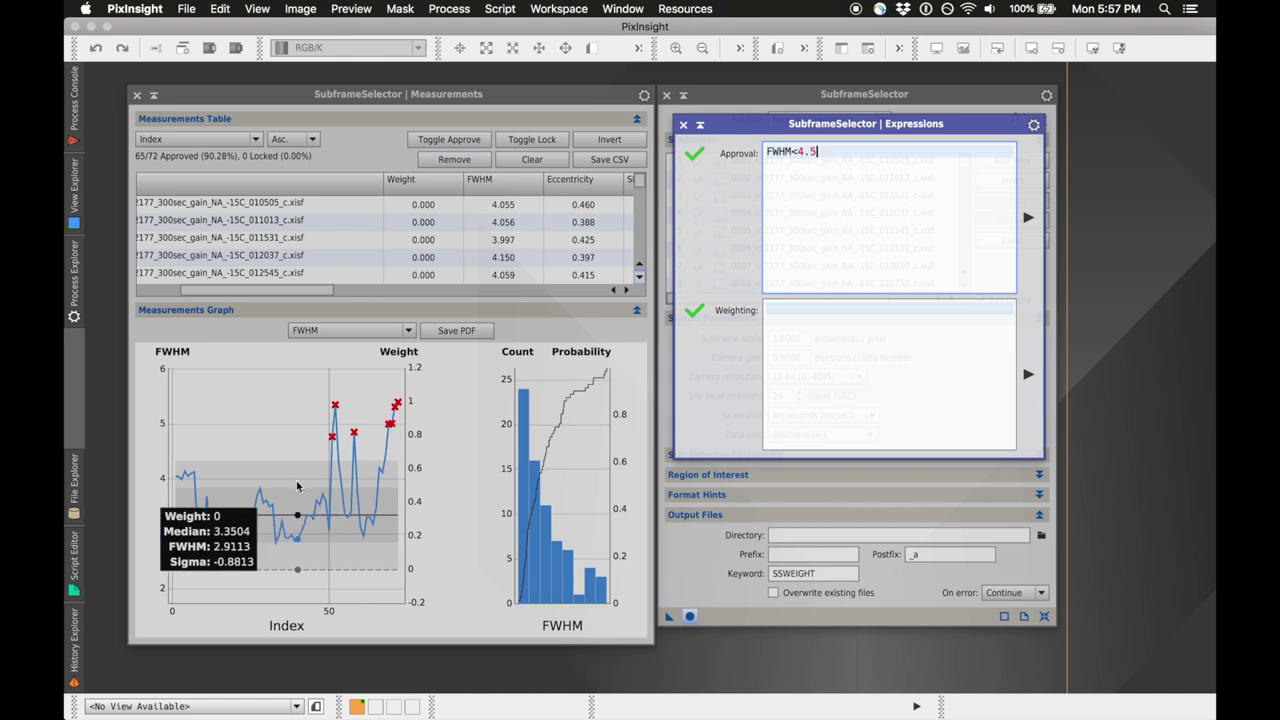
Sort the Measurements Table by FWHM in descending order.
drag(305, 291, 211, 294)
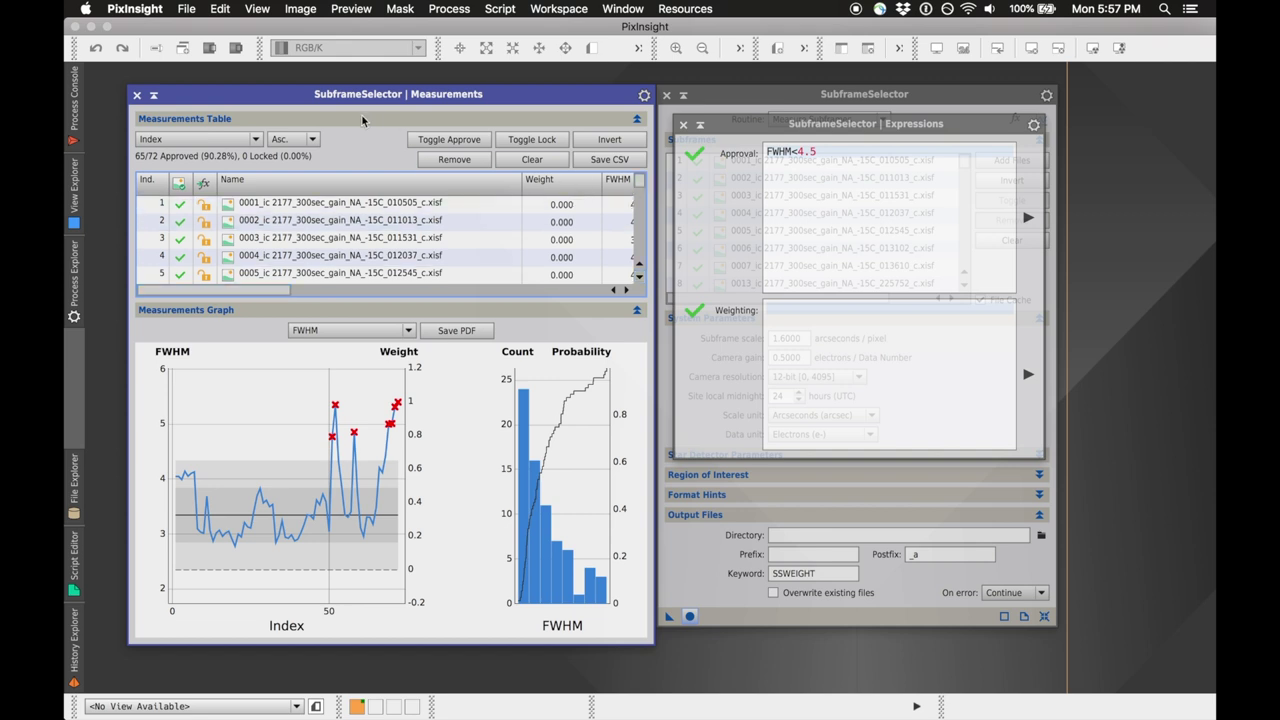
click(254, 140)
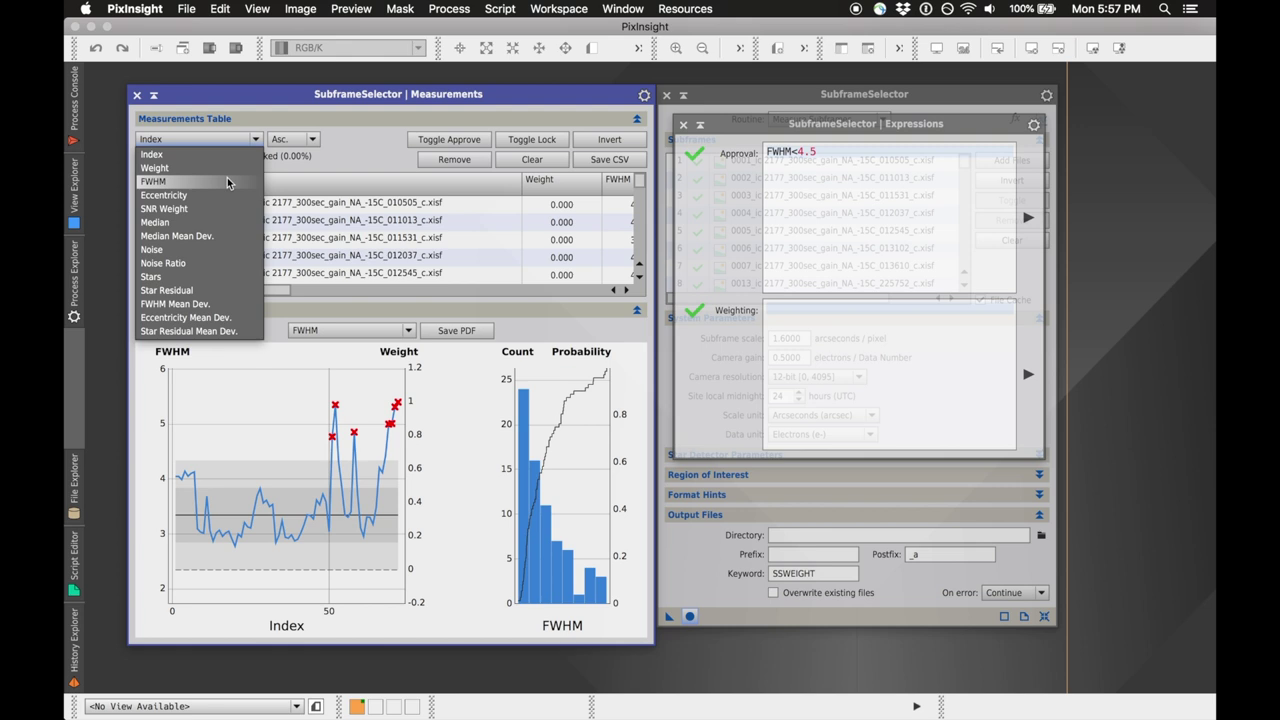
click(227, 182)
click(318, 143)
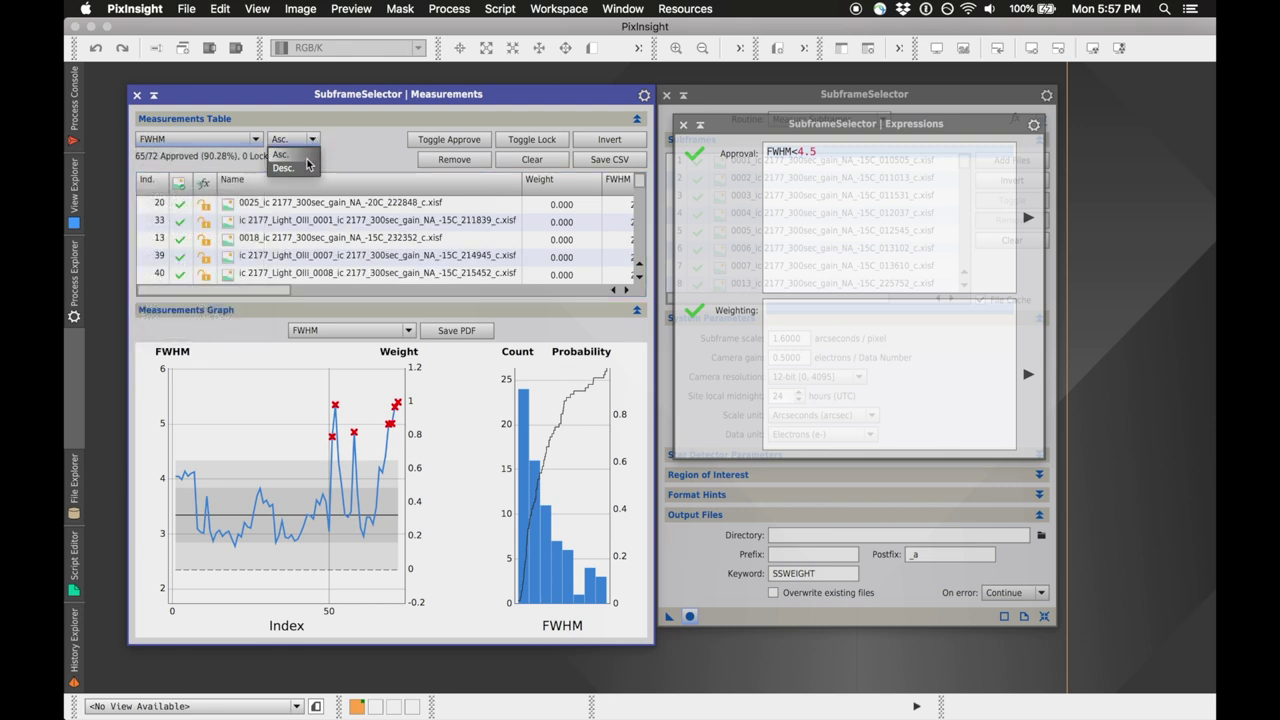
click(301, 171)
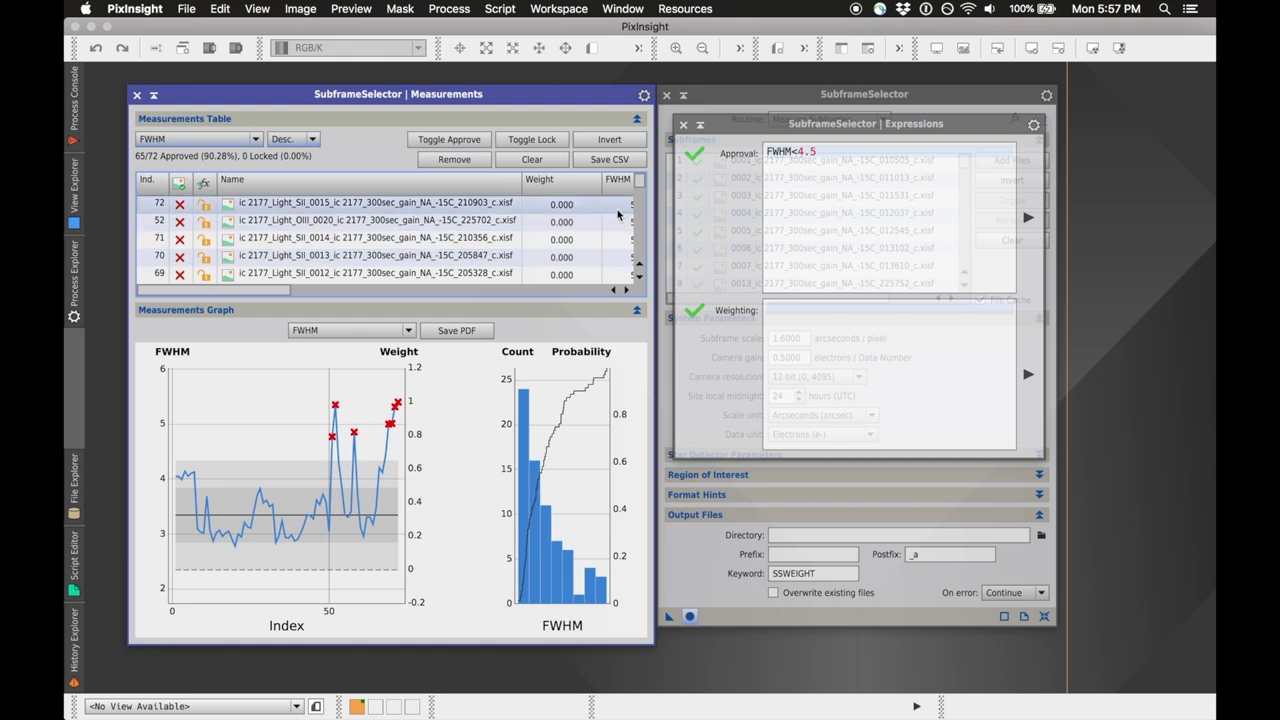
Examine the names, FWHM and eccentricity values of the rejected frames in the table, and their peaks in the graph.
drag(641, 186, 641, 190)
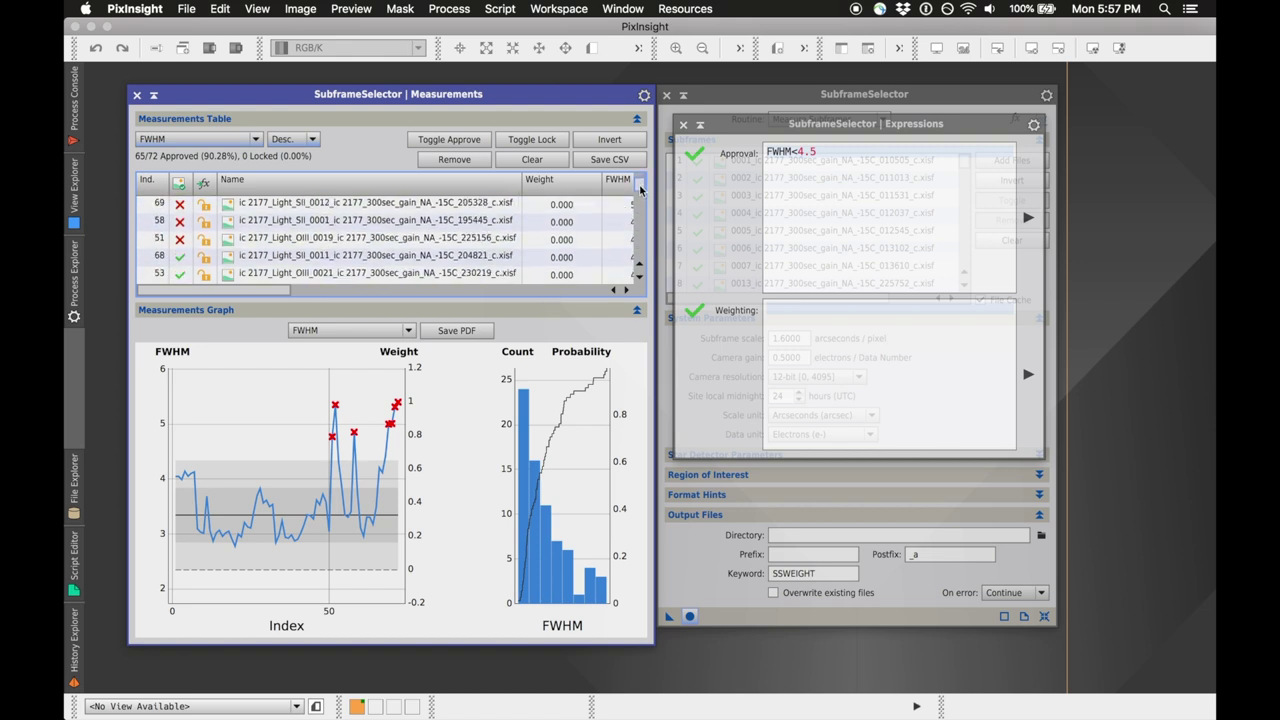
scroll(641, 190, up, 1)
scroll(641, 190, up, 1)
scroll(641, 184, up, 2)
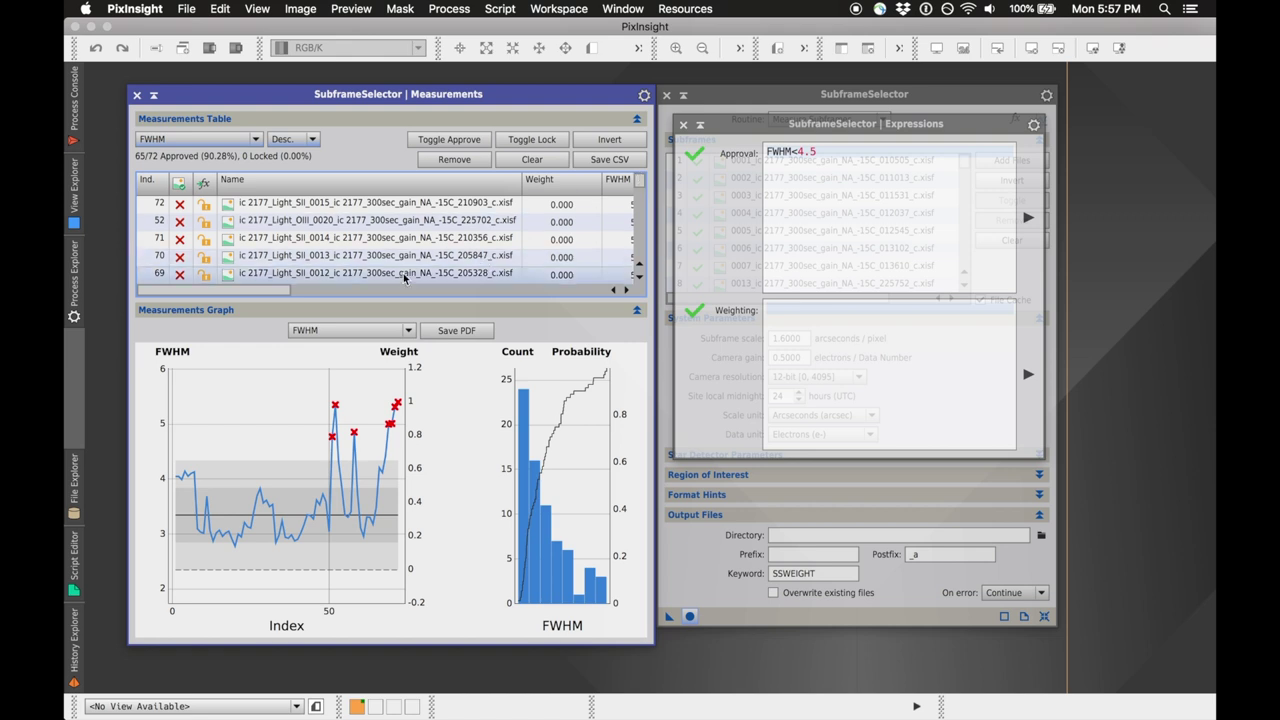
drag(255, 290, 323, 292)
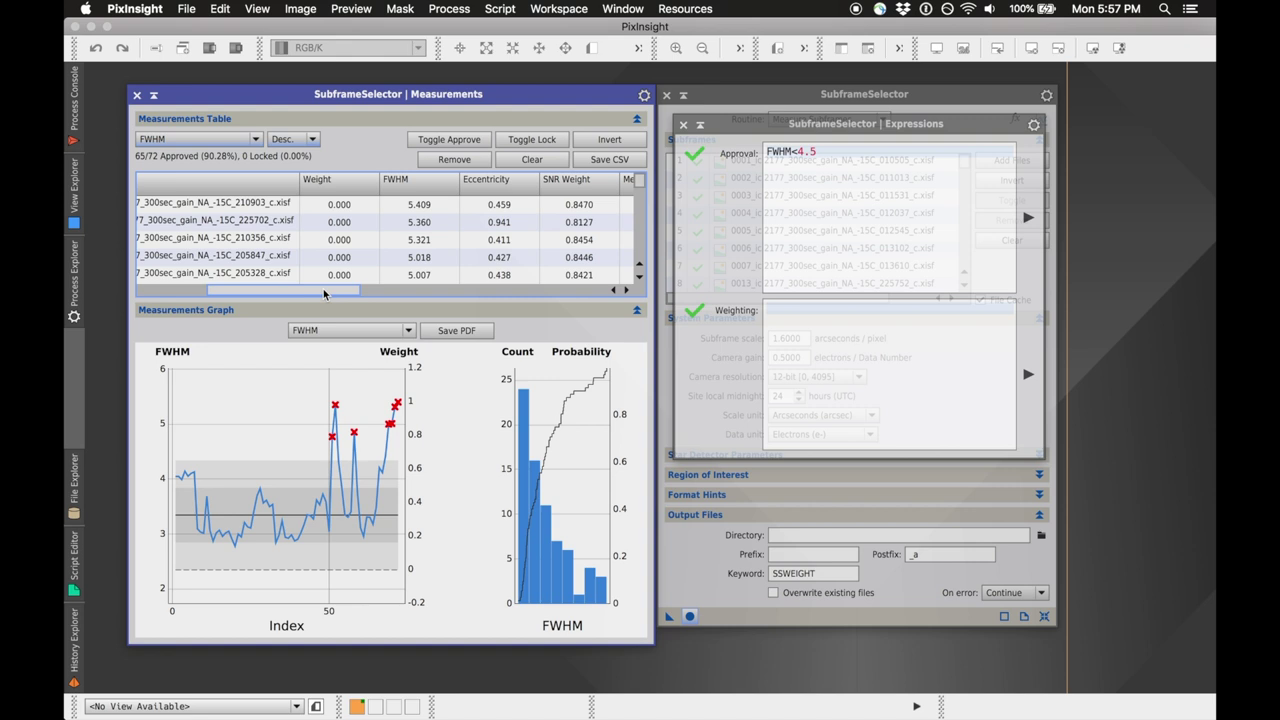
drag(323, 292, 329, 292)
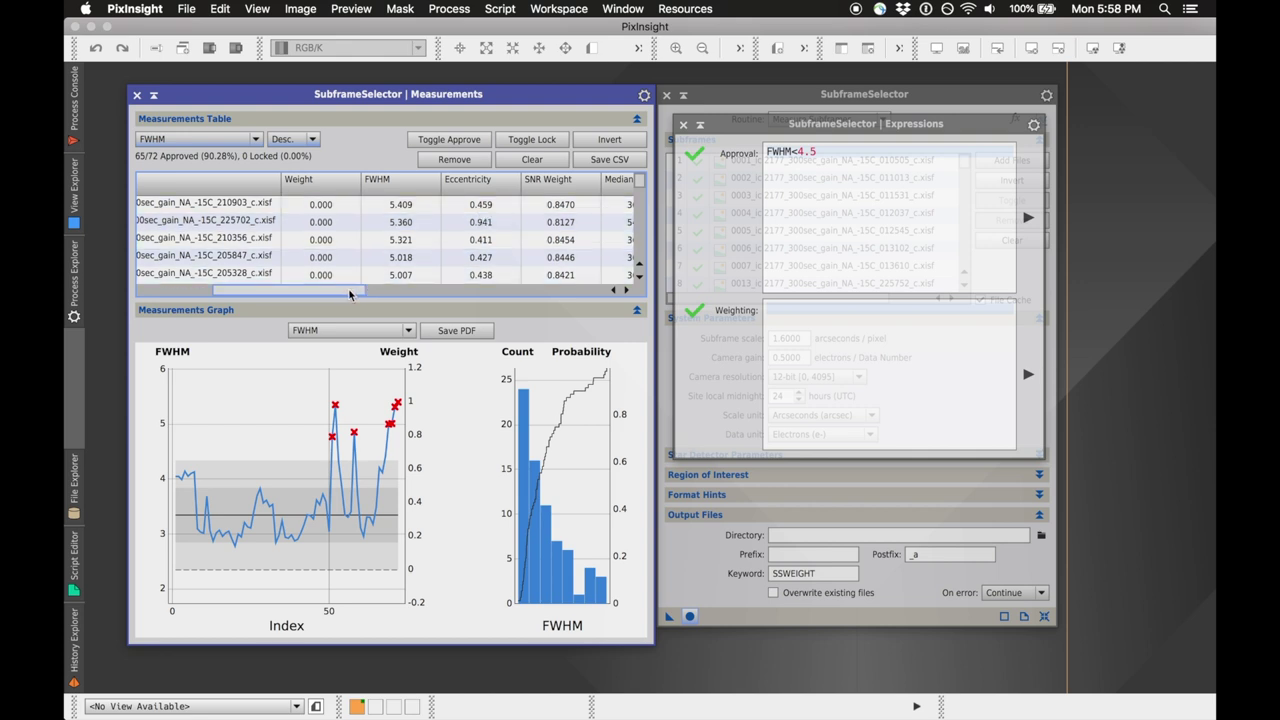
drag(350, 293, 260, 294)
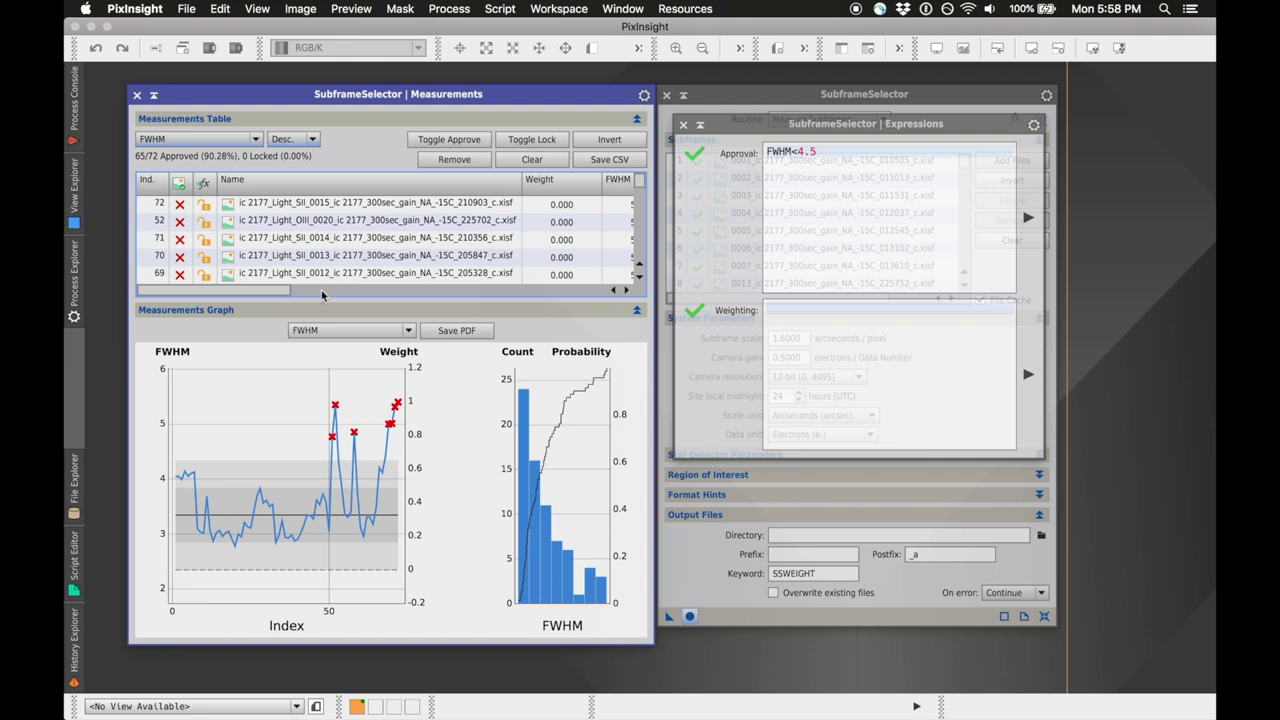
drag(272, 290, 372, 290)
scroll(642, 186, down, 4)
scroll(642, 186, up, 1)
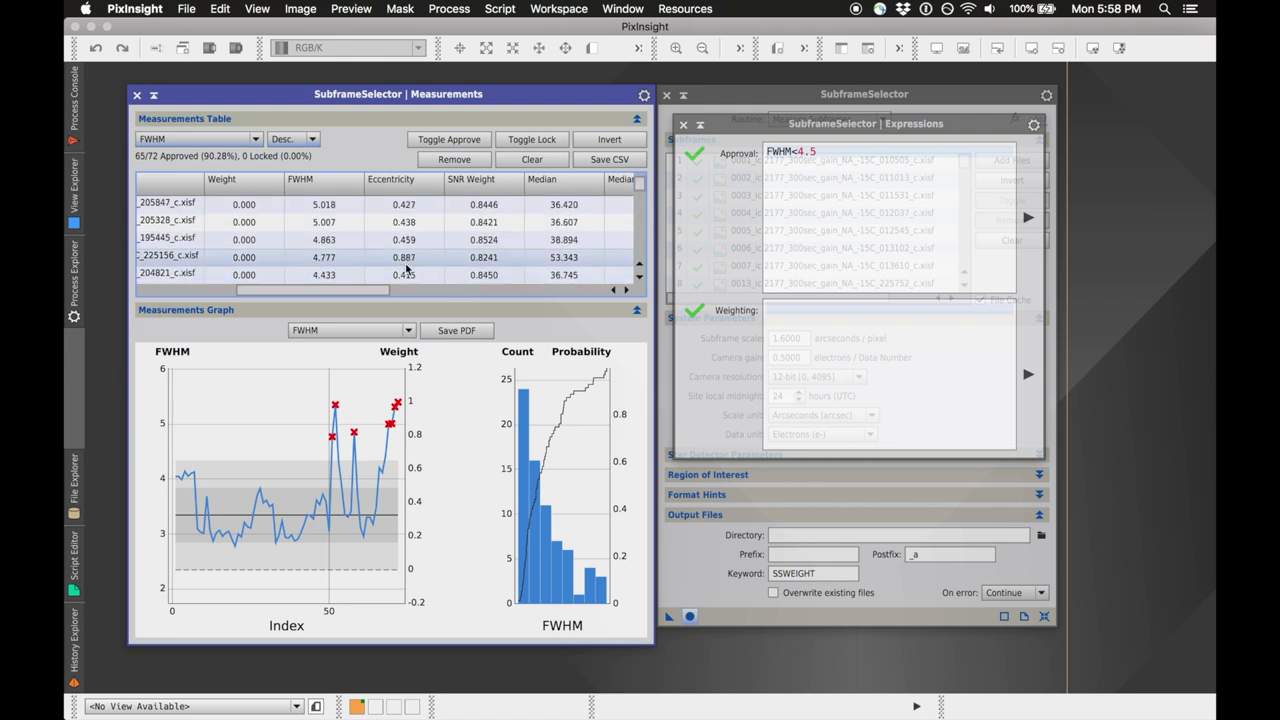
mouse_move(373, 296)
mouse_down()
mouse_move(272, 297)
mouse_move(368, 293)
mouse_up()
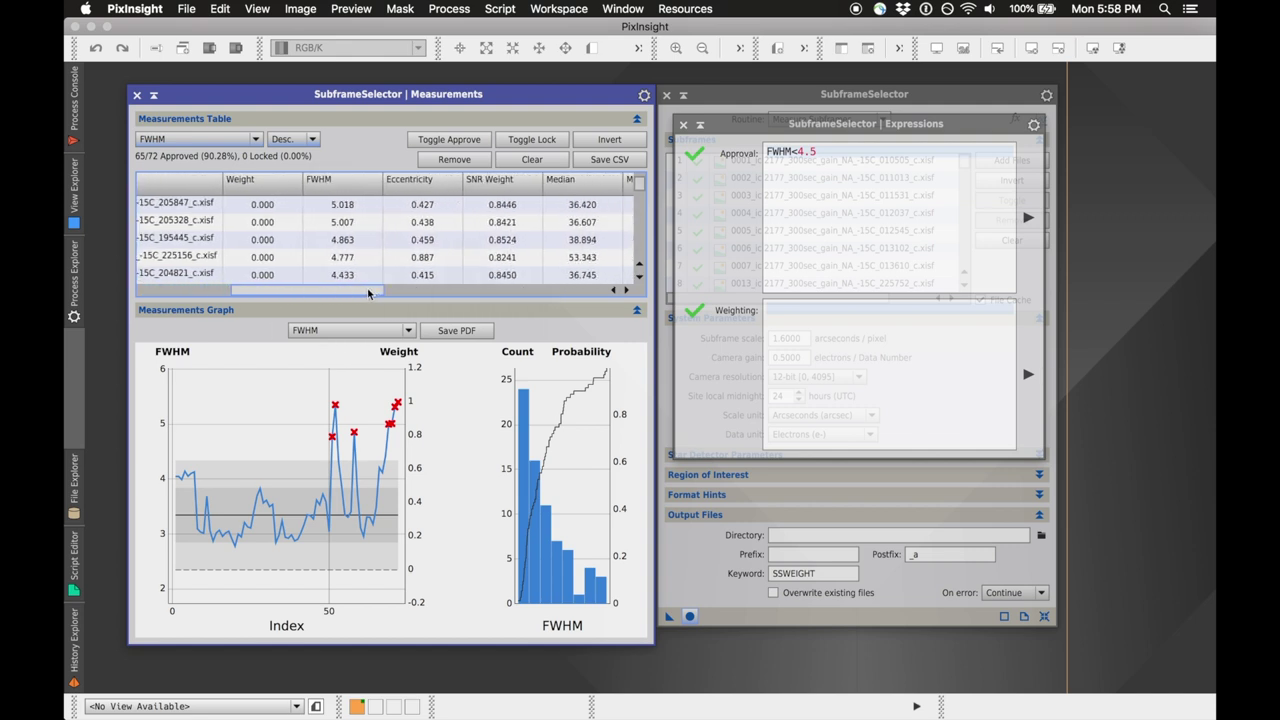
mouse_move(318, 430)
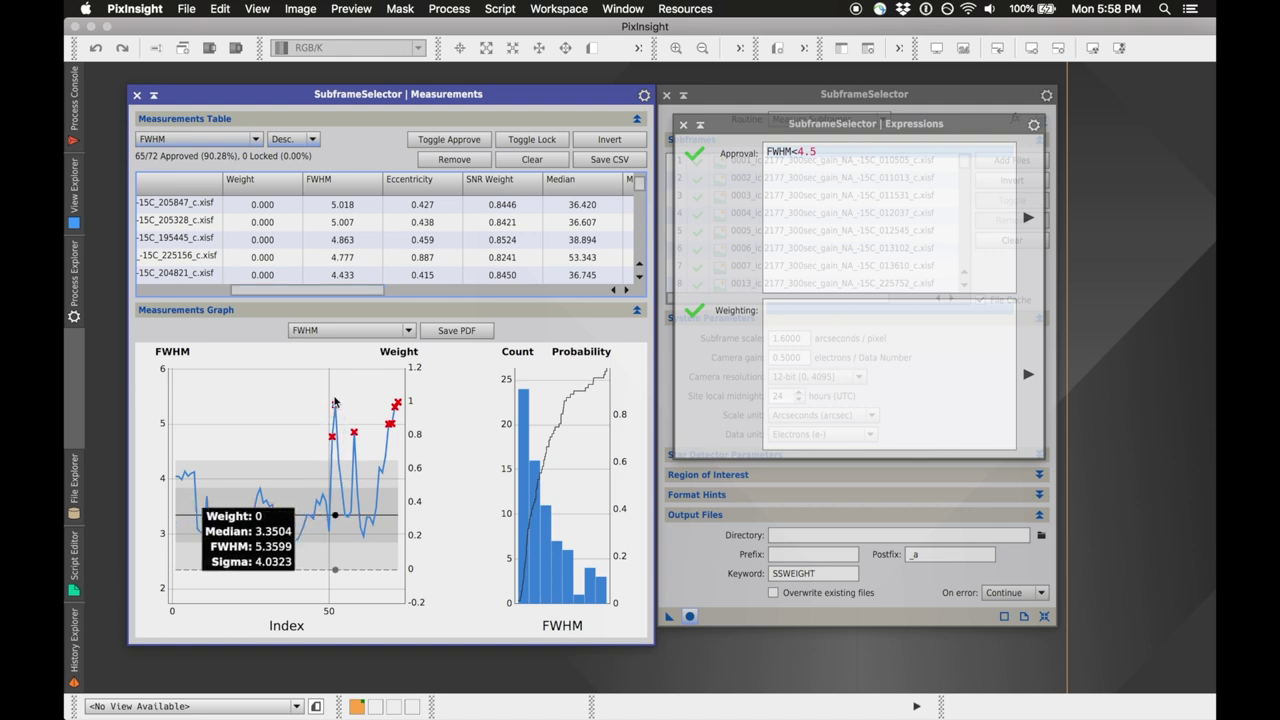
Plot Eccentricity in the Measurements Graph and bring the Expressions window back in front of the main SubframeSelector window.
click(362, 330)
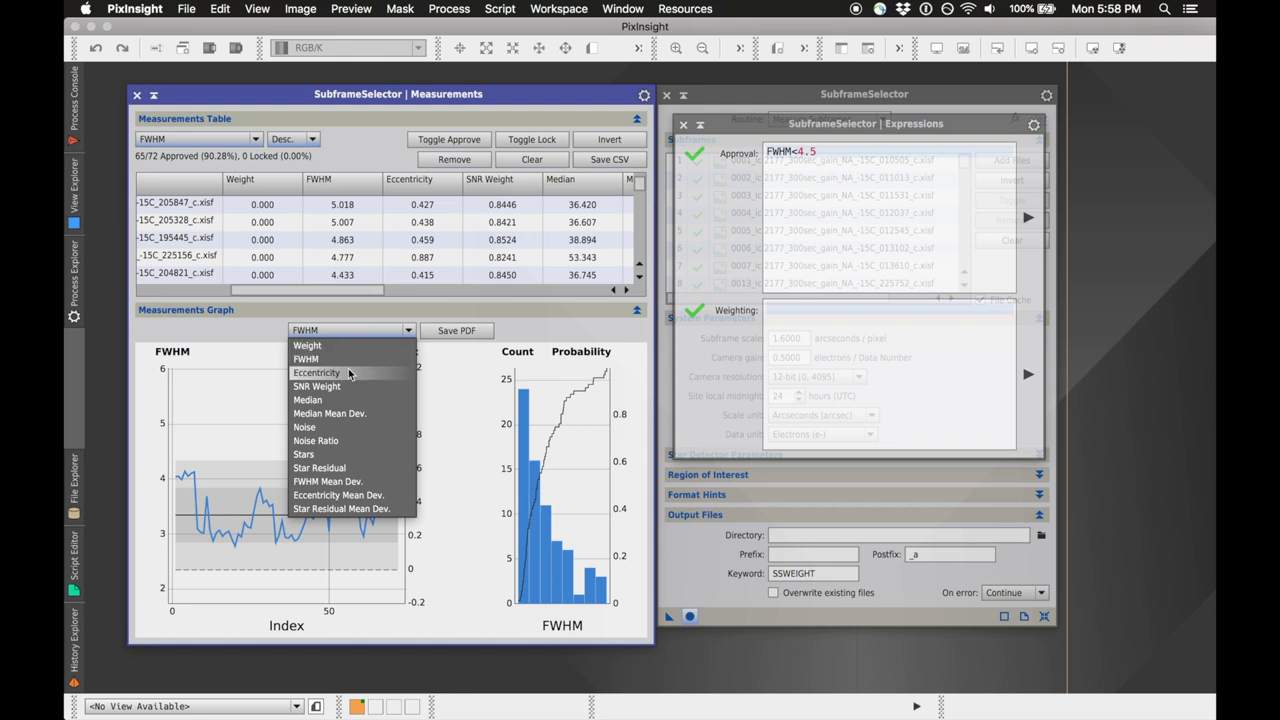
click(347, 375)
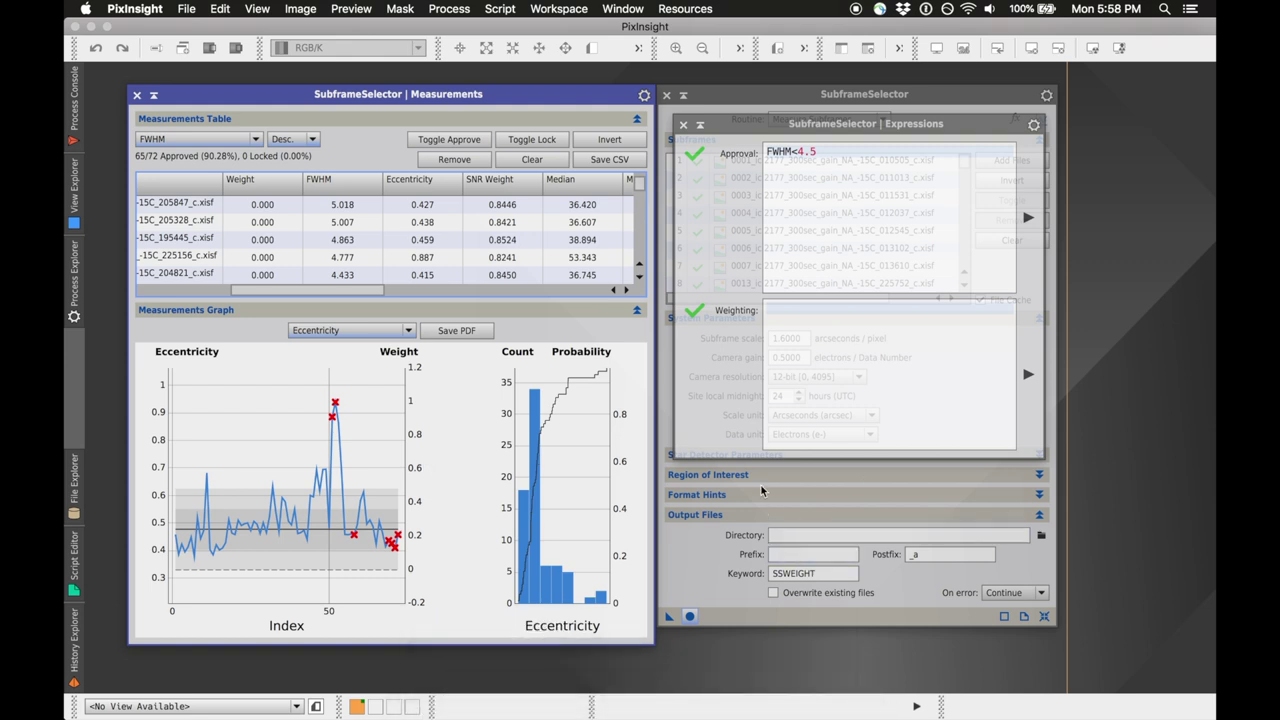
click(717, 558)
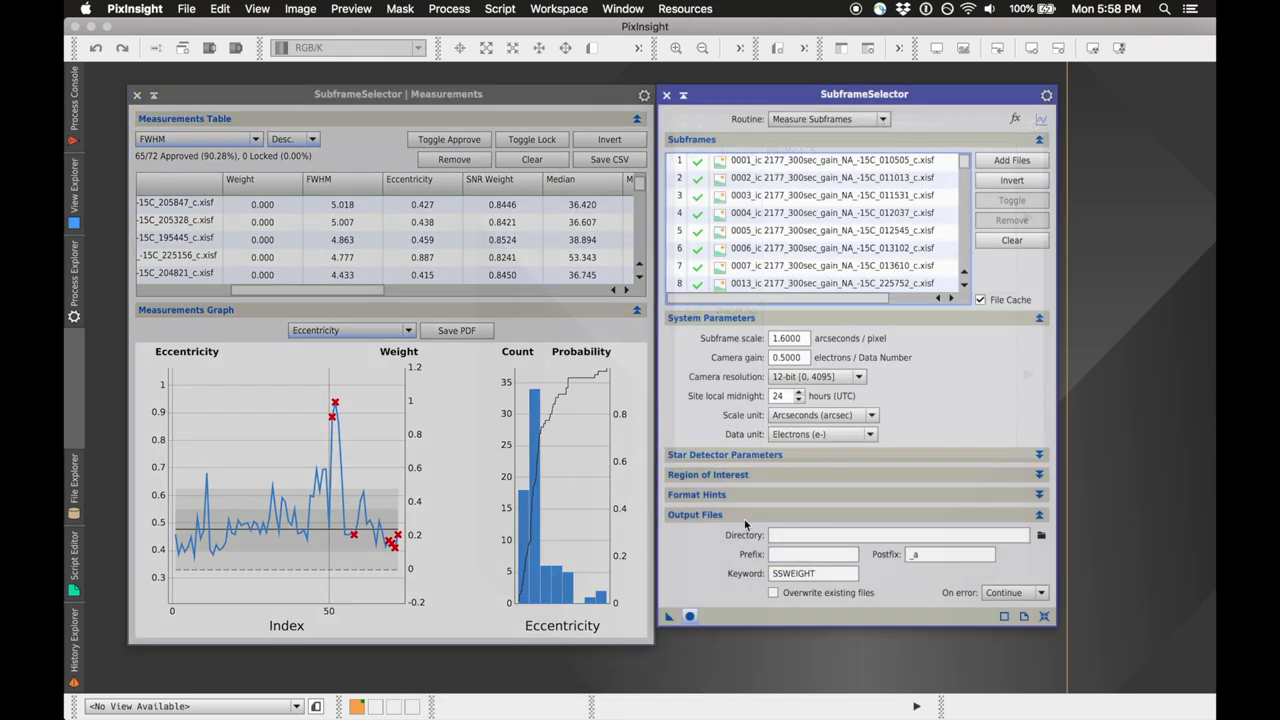
click(744, 113)
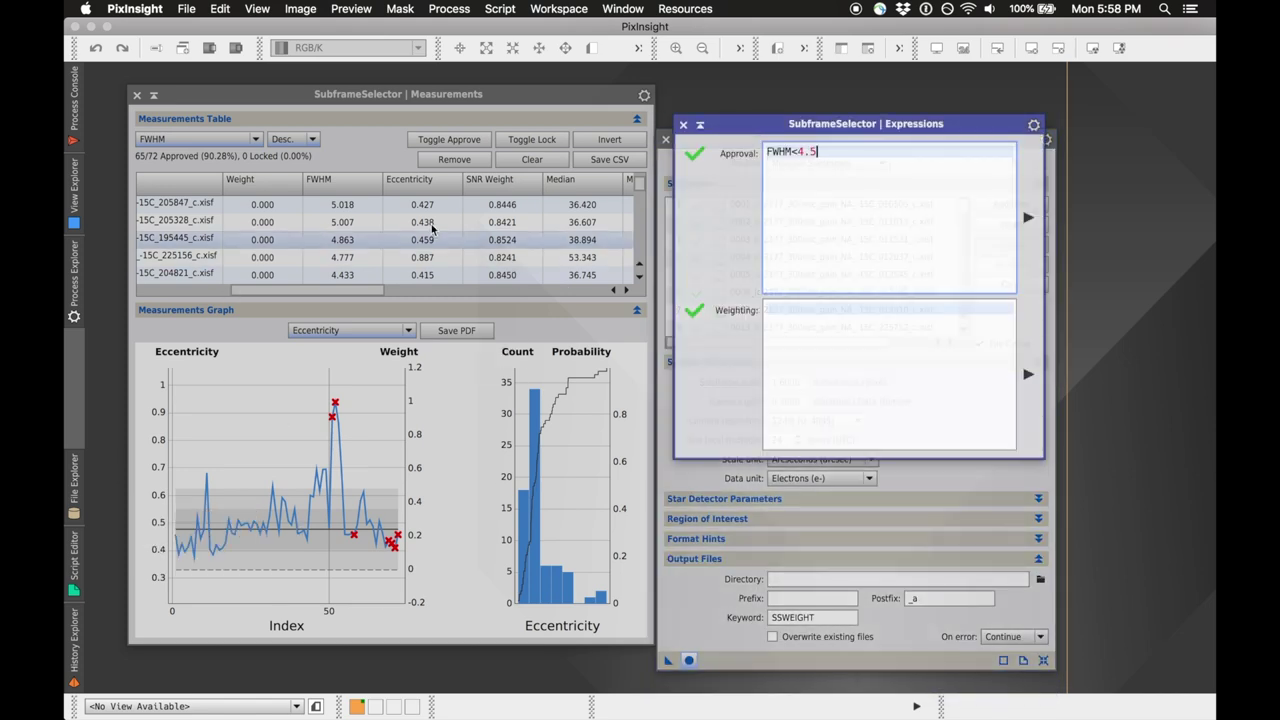
Switch to Finder, open the OIIICal folder in Desktop/IC2177, and select the OIII_0019 and OIII_0020 calibrated frames.
mouse_move(597, 697)
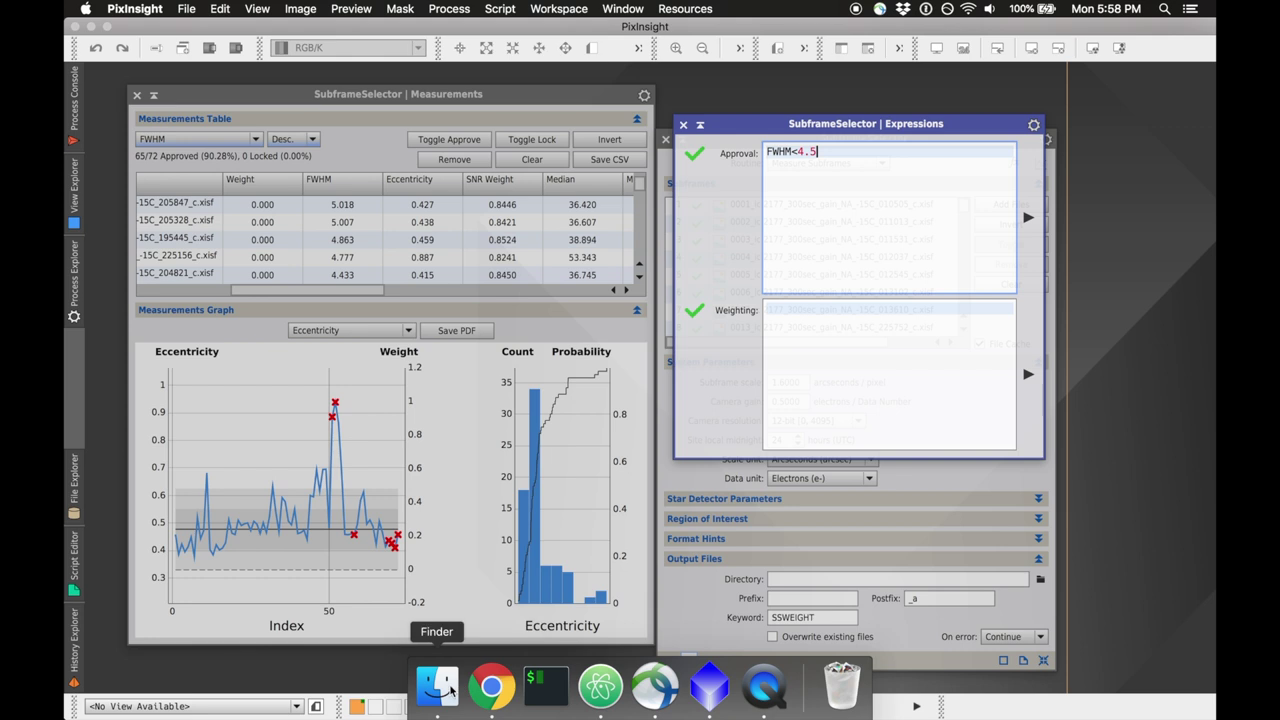
click(437, 686)
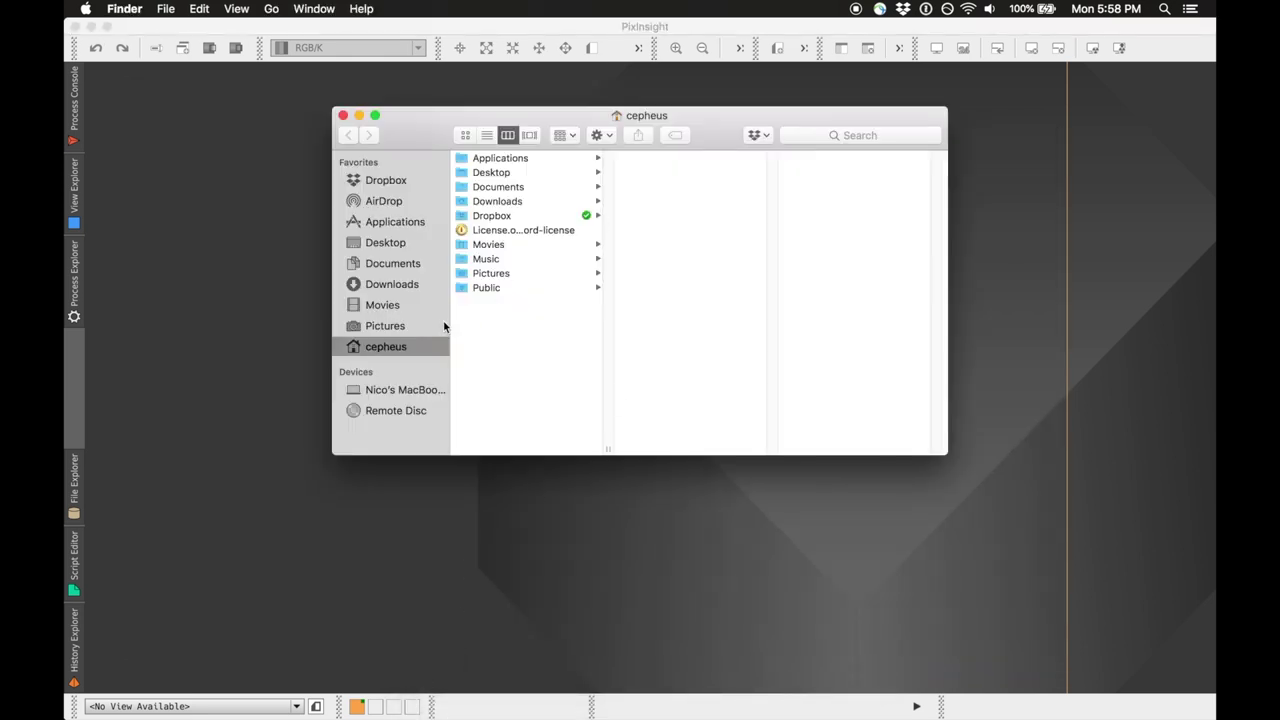
click(390, 244)
click(540, 158)
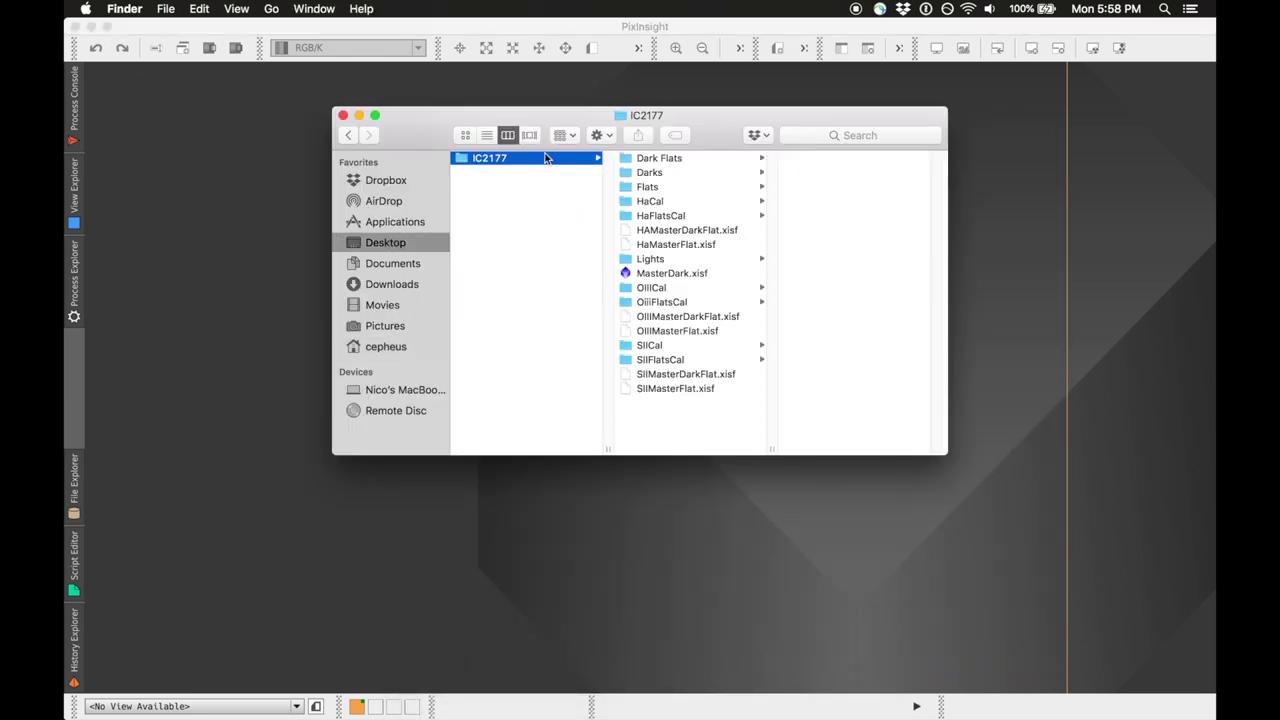
click(651, 289)
scroll(865, 300, down, 5)
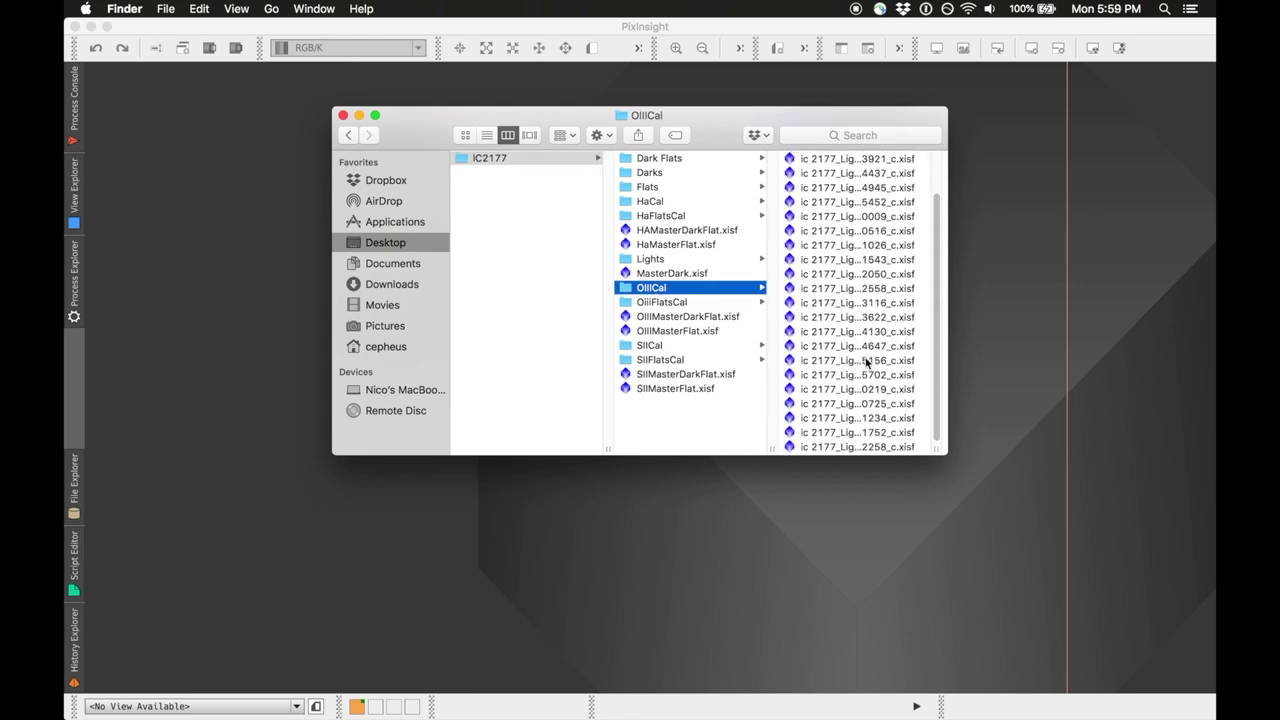
drag(939, 452, 1131, 456)
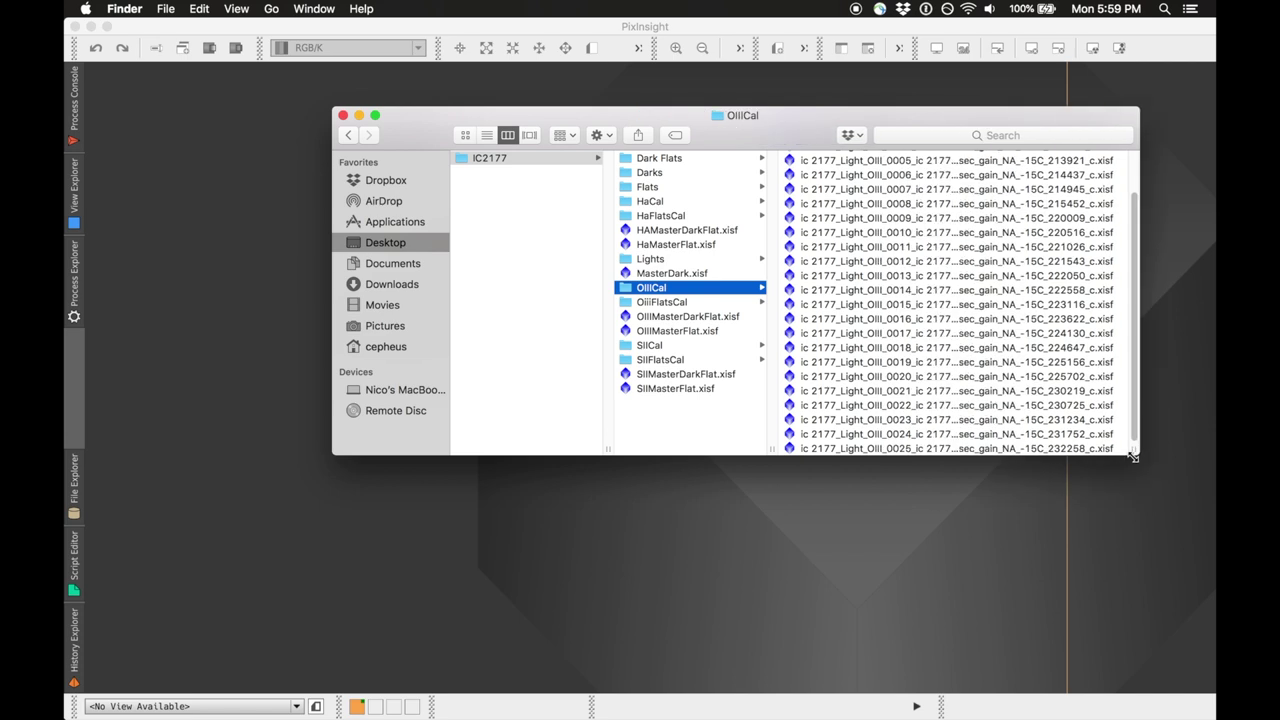
click(909, 363)
shift+click(743, 377)
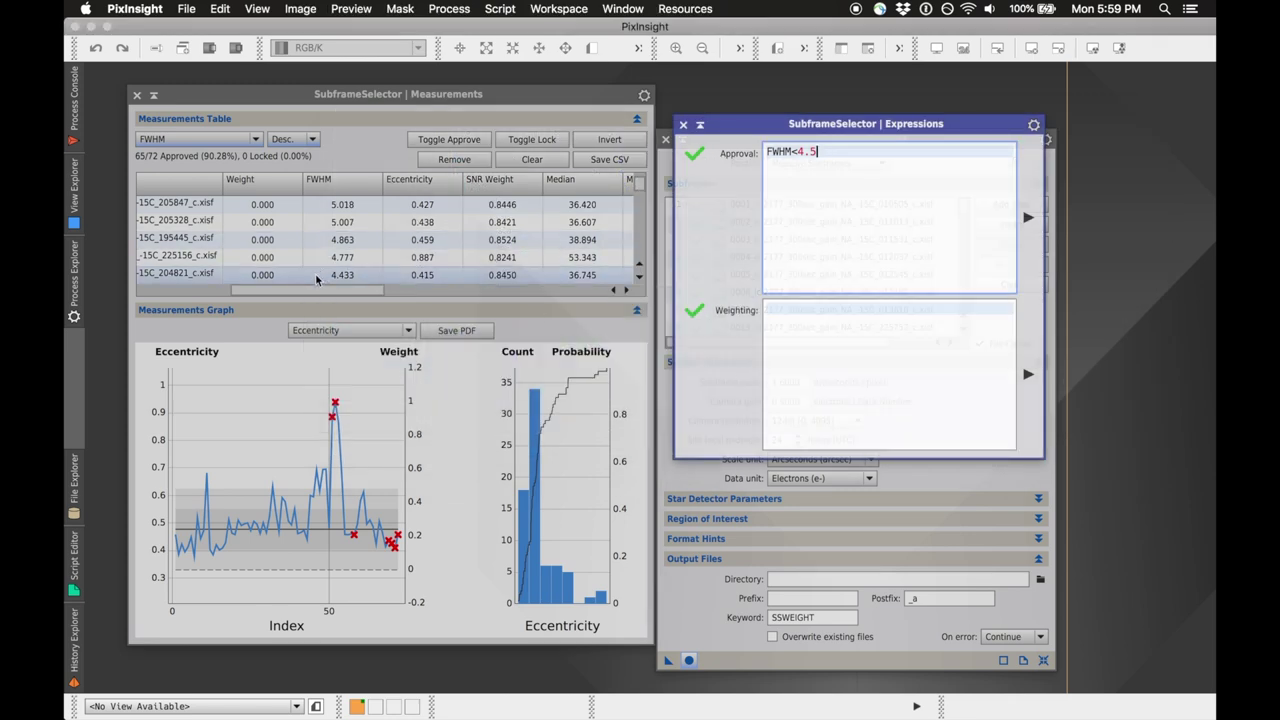
Back in PixInsight, sort the Measurements Table by Eccentricity and check the file names of the worst frames.
drag(330, 291, 234, 291)
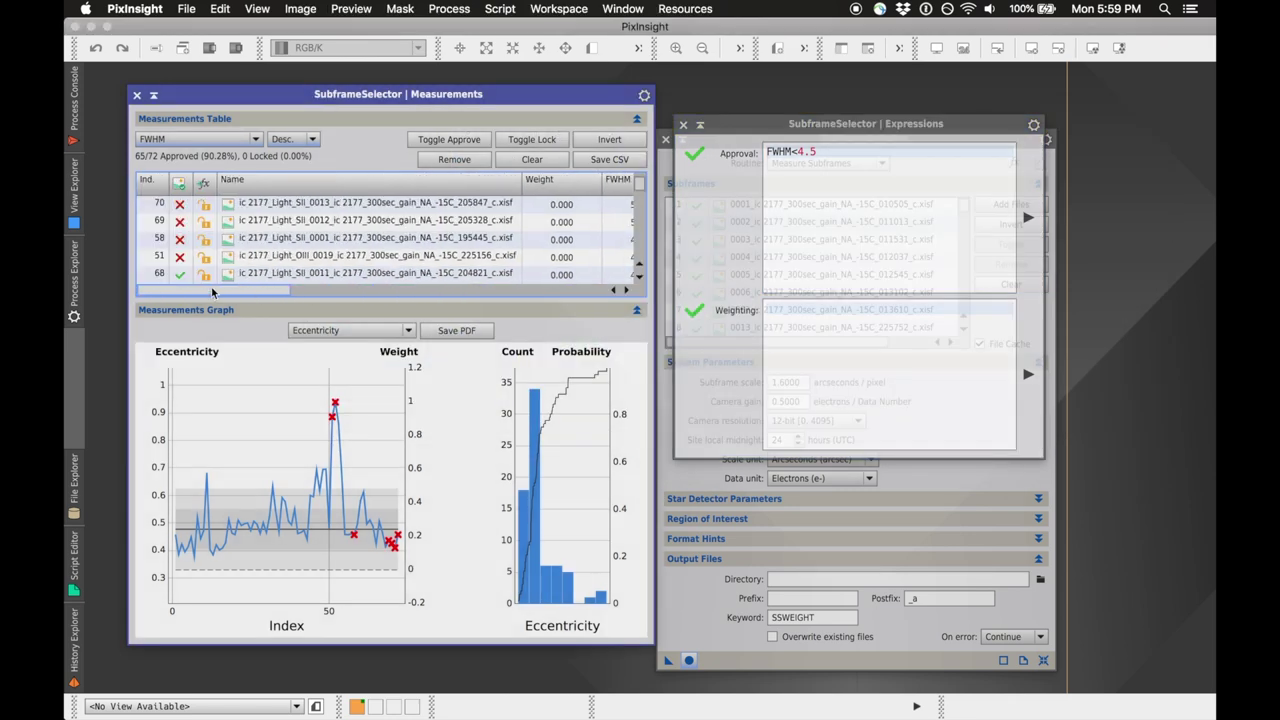
click(257, 140)
click(225, 194)
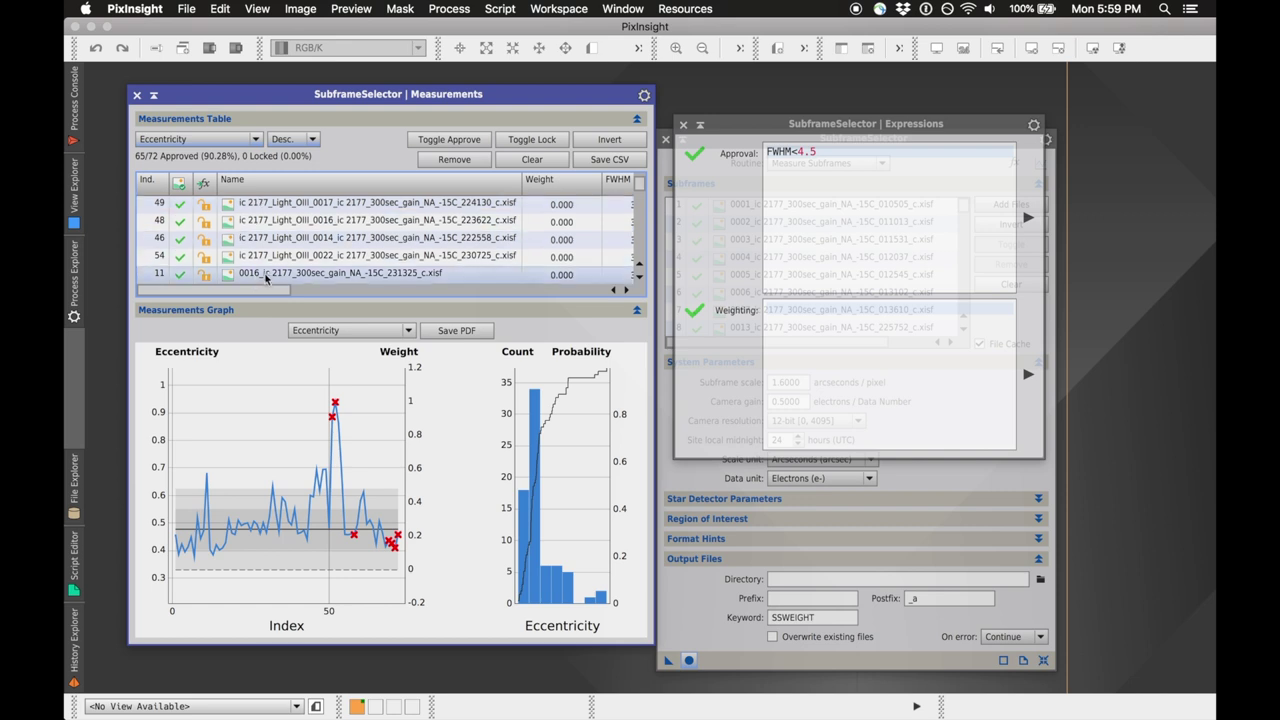
scroll(270, 279, up, 1)
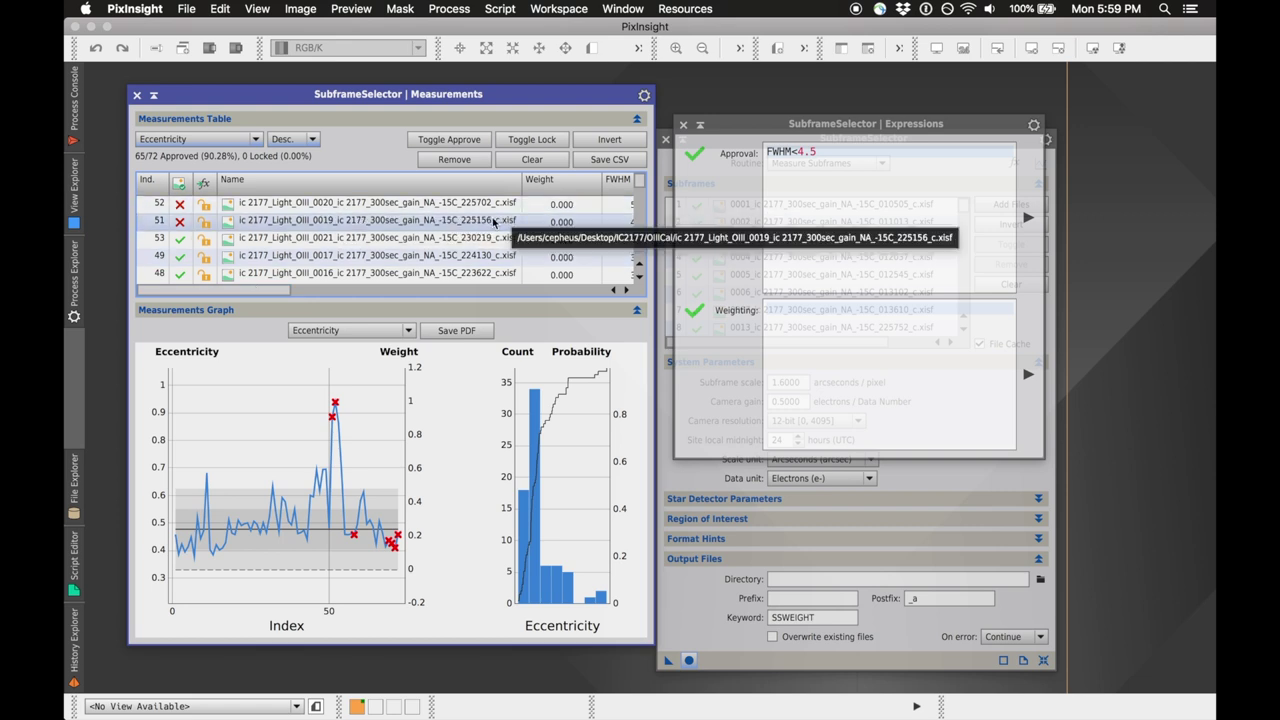
Return to Finder and move the selected OIII_0019 and OIII_0020 frames to the Trash.
drag(490, 207, 760, 346)
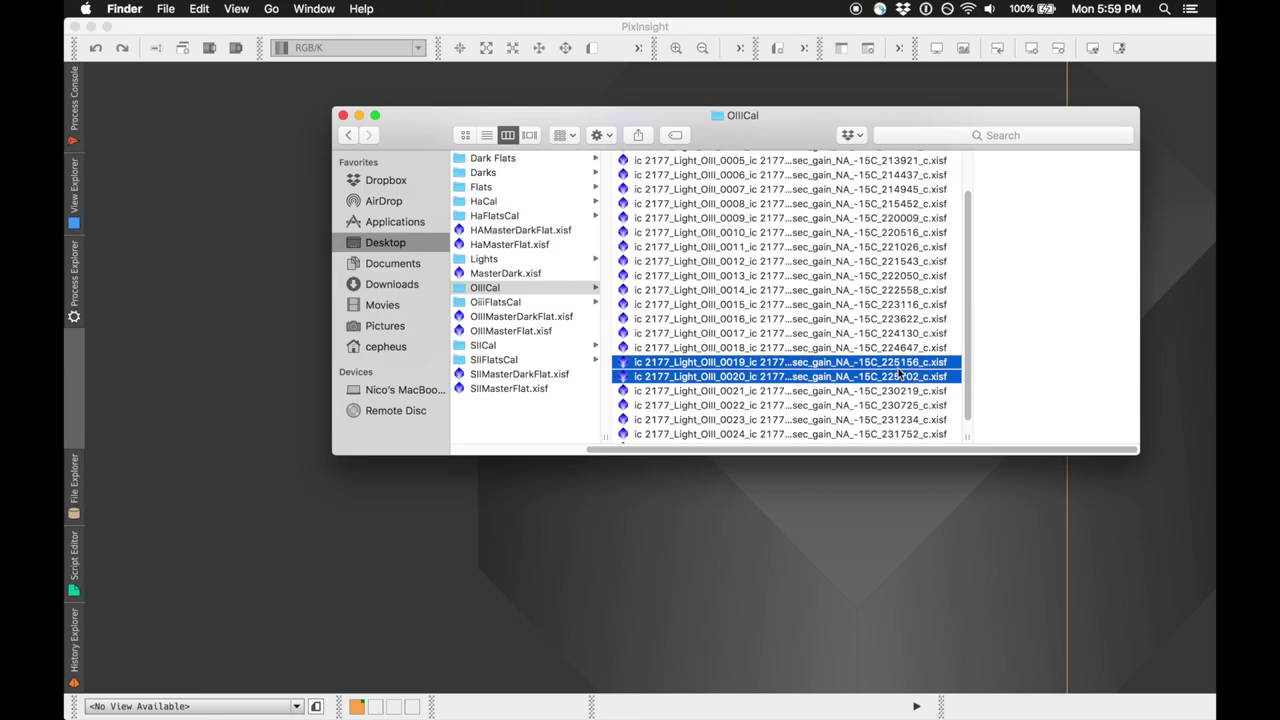
key(super+BackSpace)
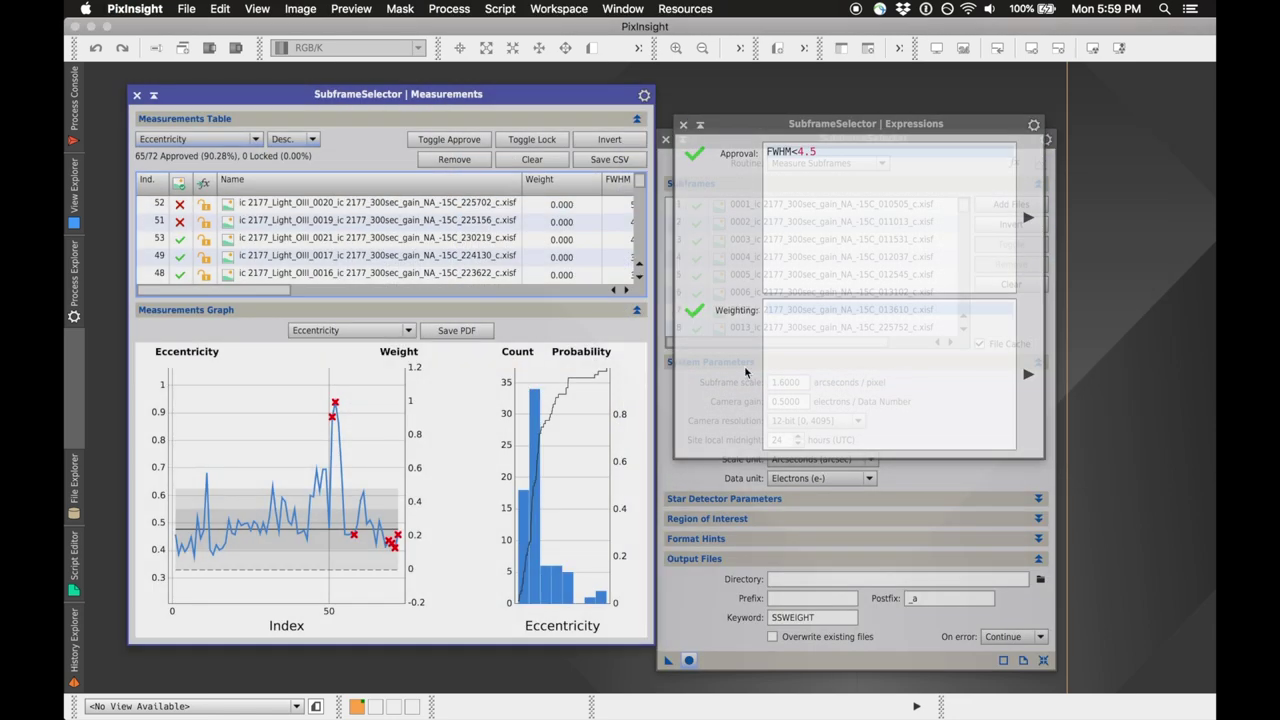
mouse_move(316, 428)
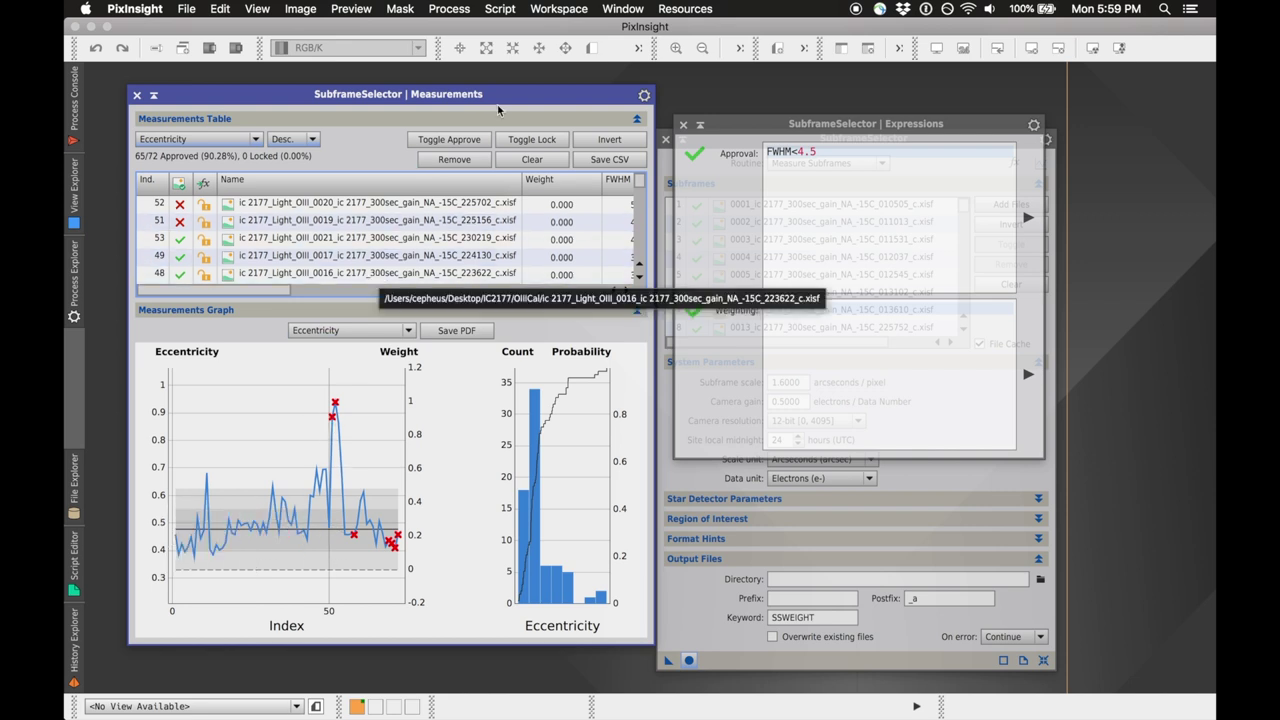
Set the subframe weighting expression to 1/FWHM and validate it so the weights are computed.
click(803, 310)
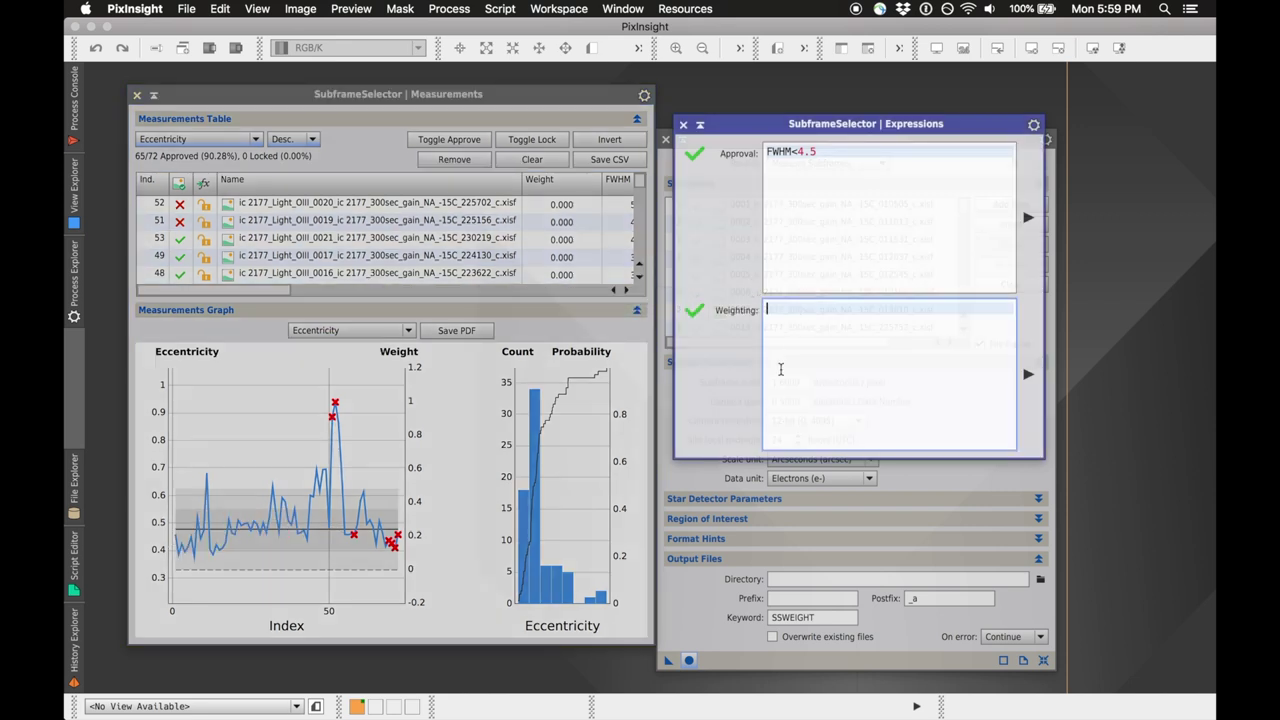
mouse_move(774, 376)
mouse_move(897, 418)
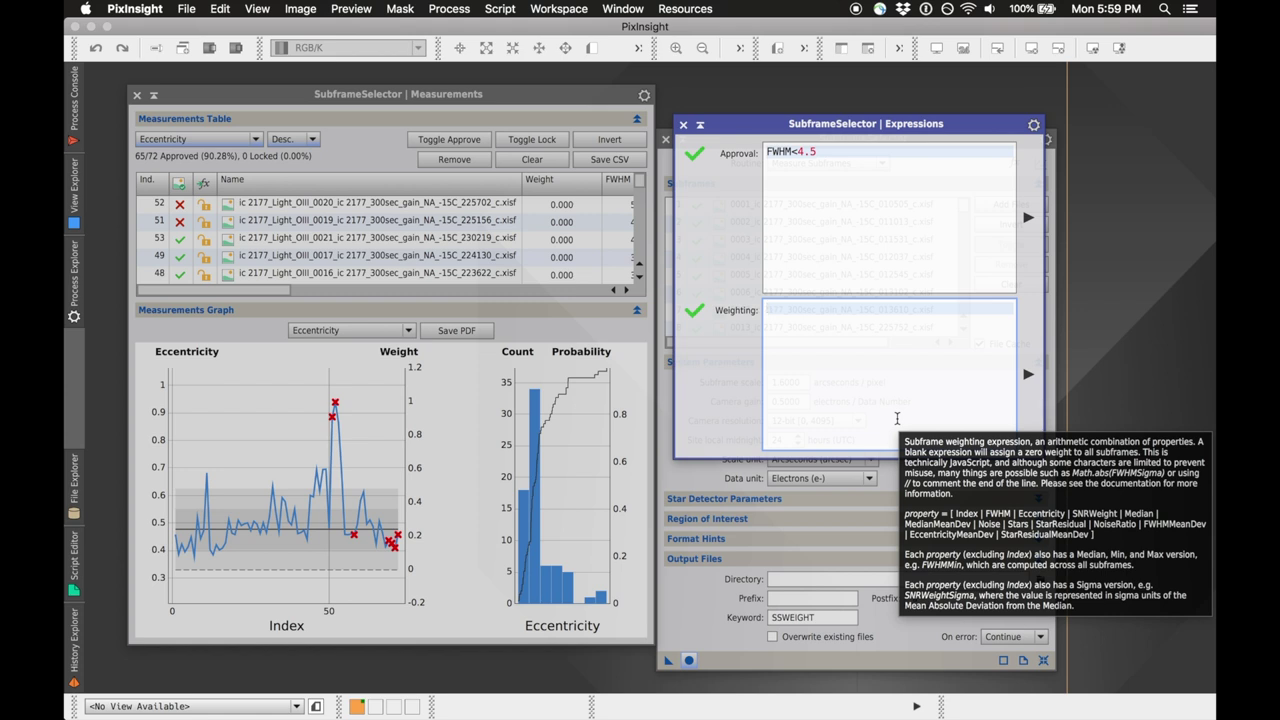
text(1/)
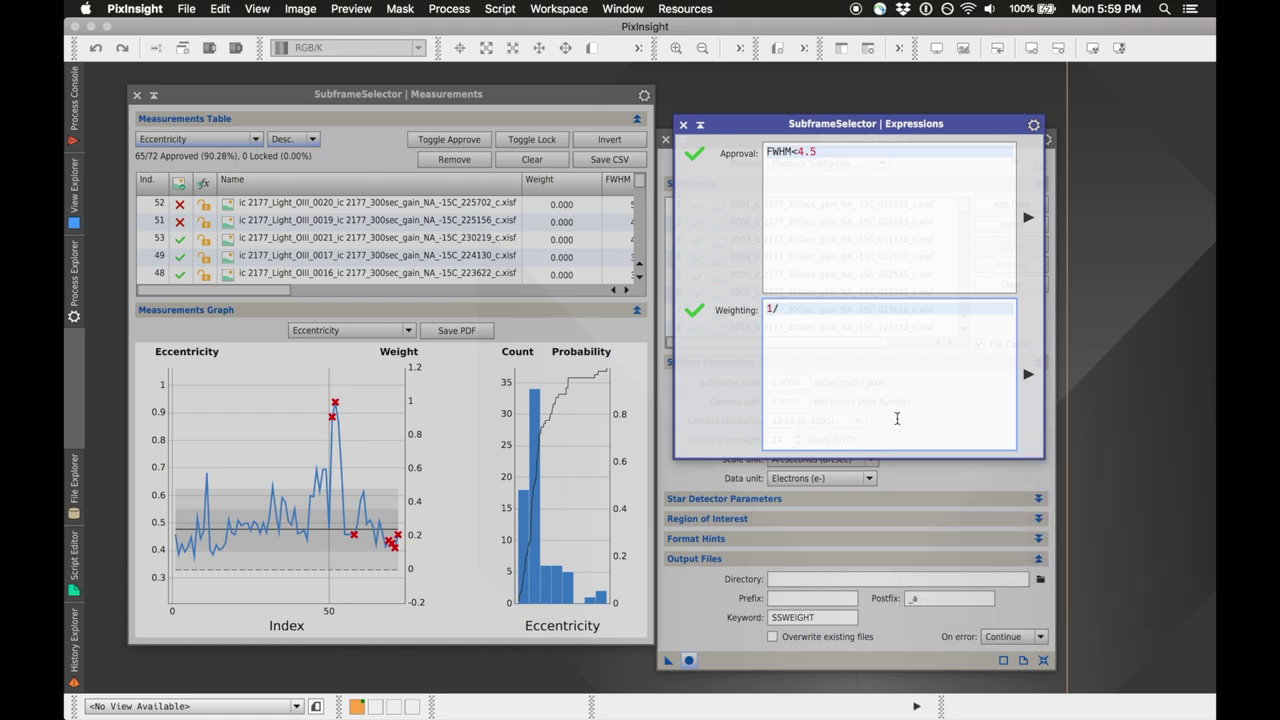
text(FWHM)
click(1029, 374)
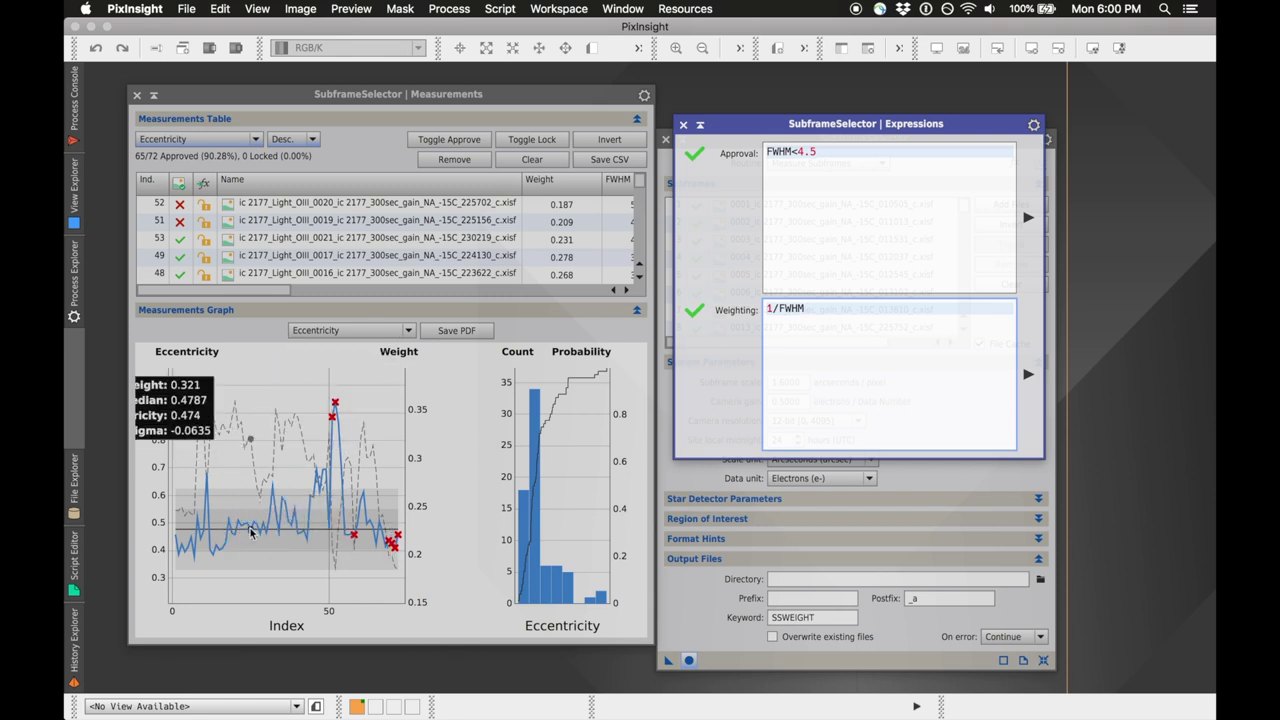
Plot FWHM in the Measurements Graph and sort the Measurements Table by FWHM in ascending order.
click(345, 330)
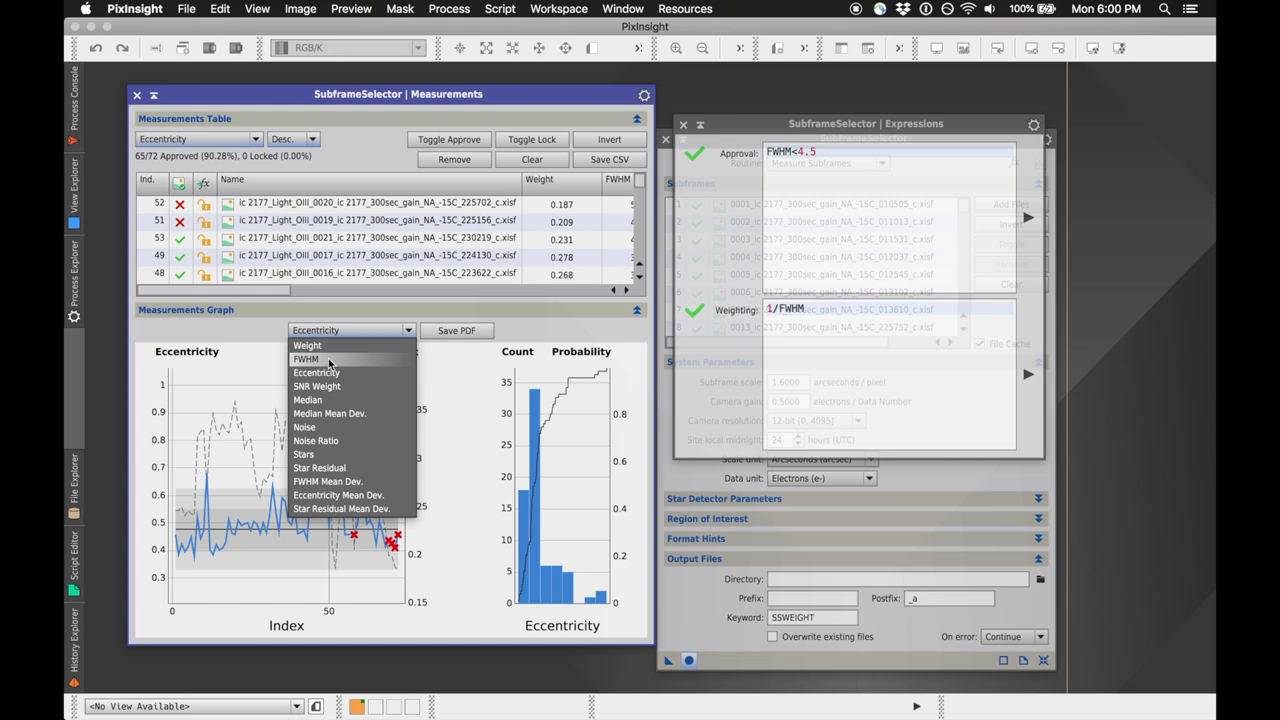
click(328, 358)
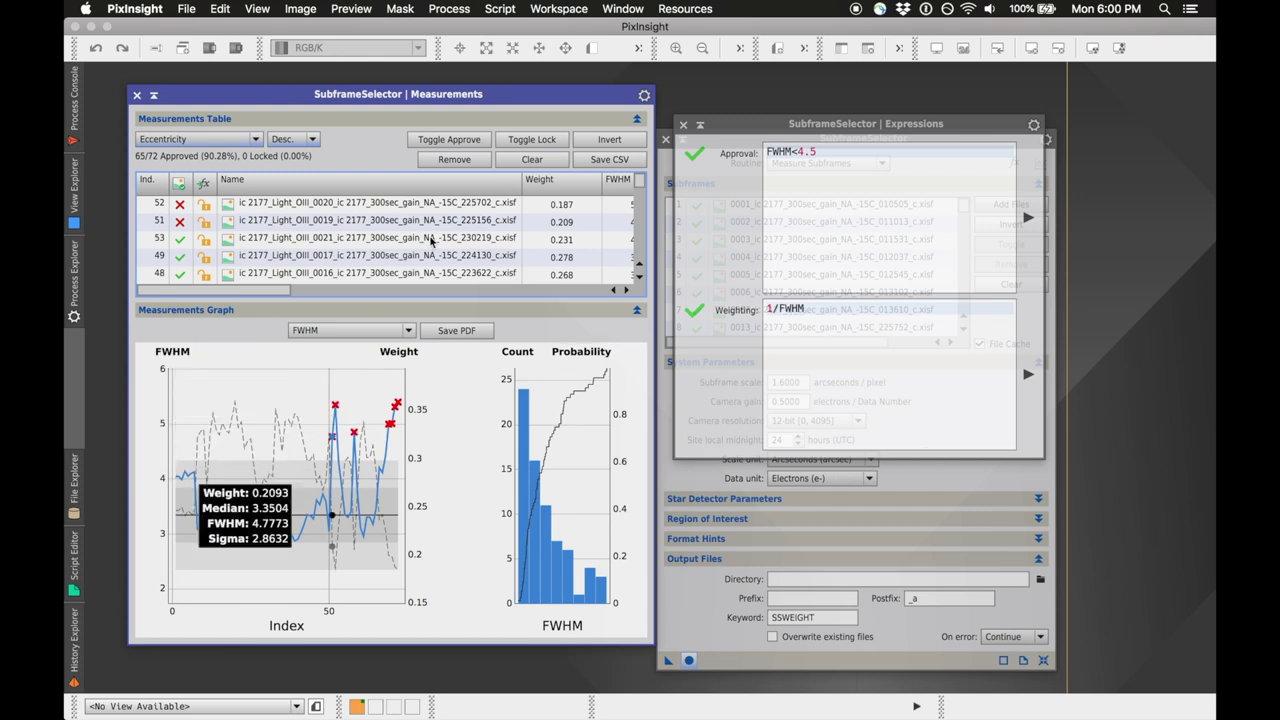
drag(268, 291, 198, 282)
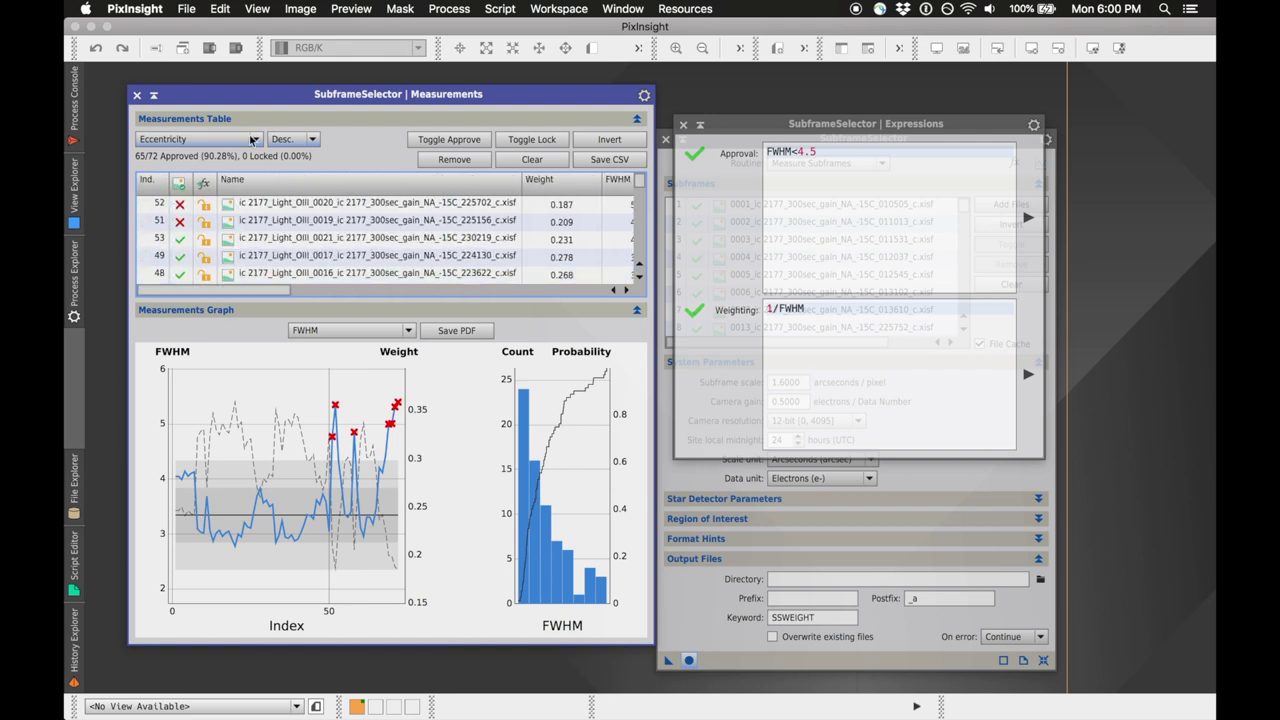
click(215, 139)
click(220, 184)
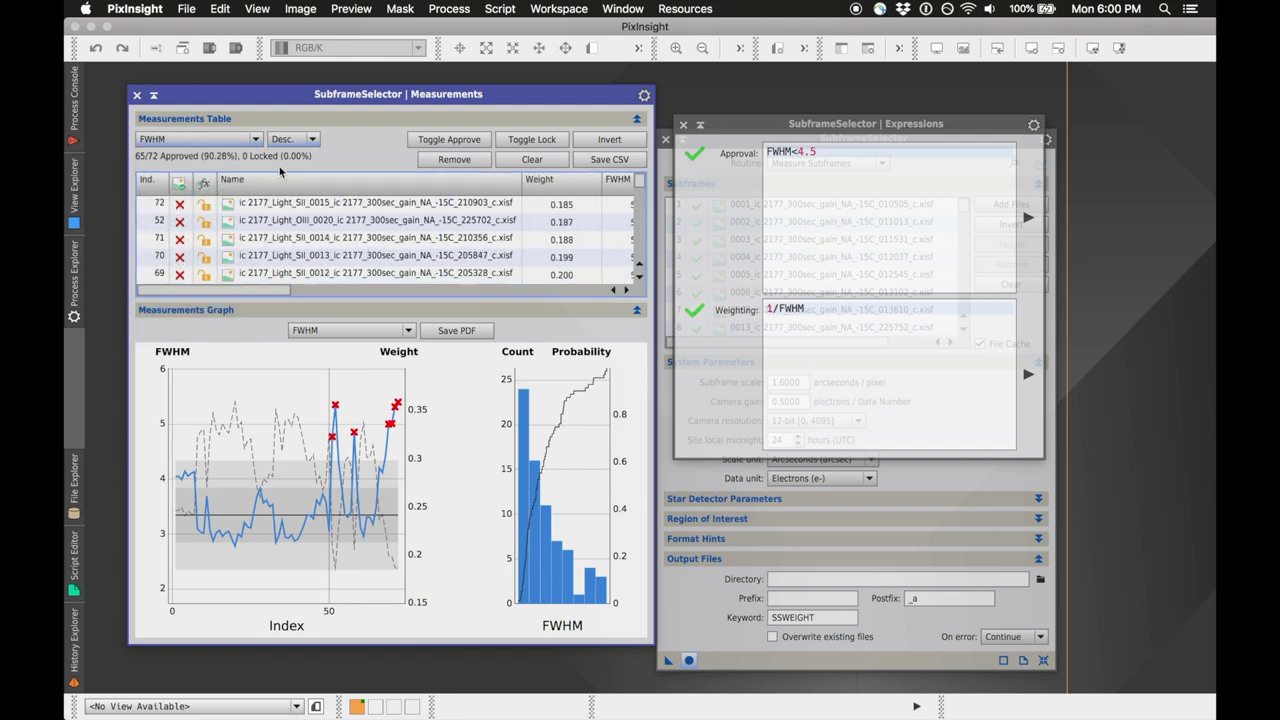
click(313, 140)
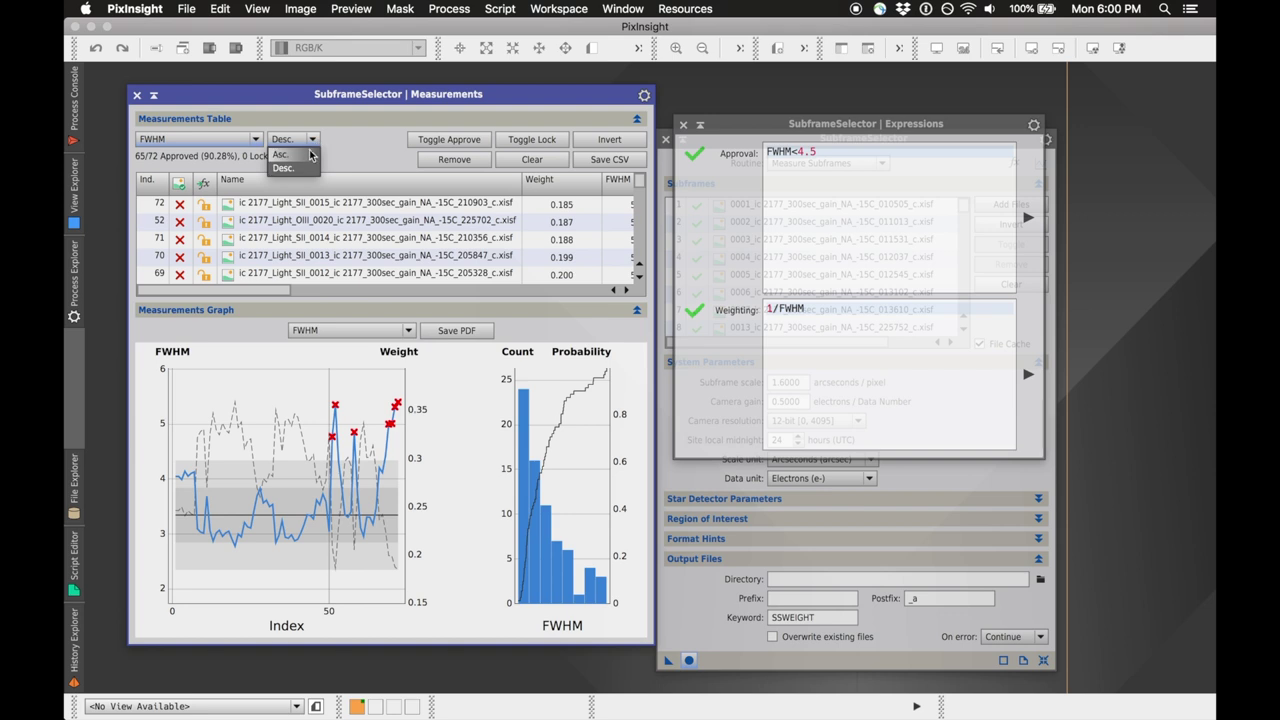
click(306, 157)
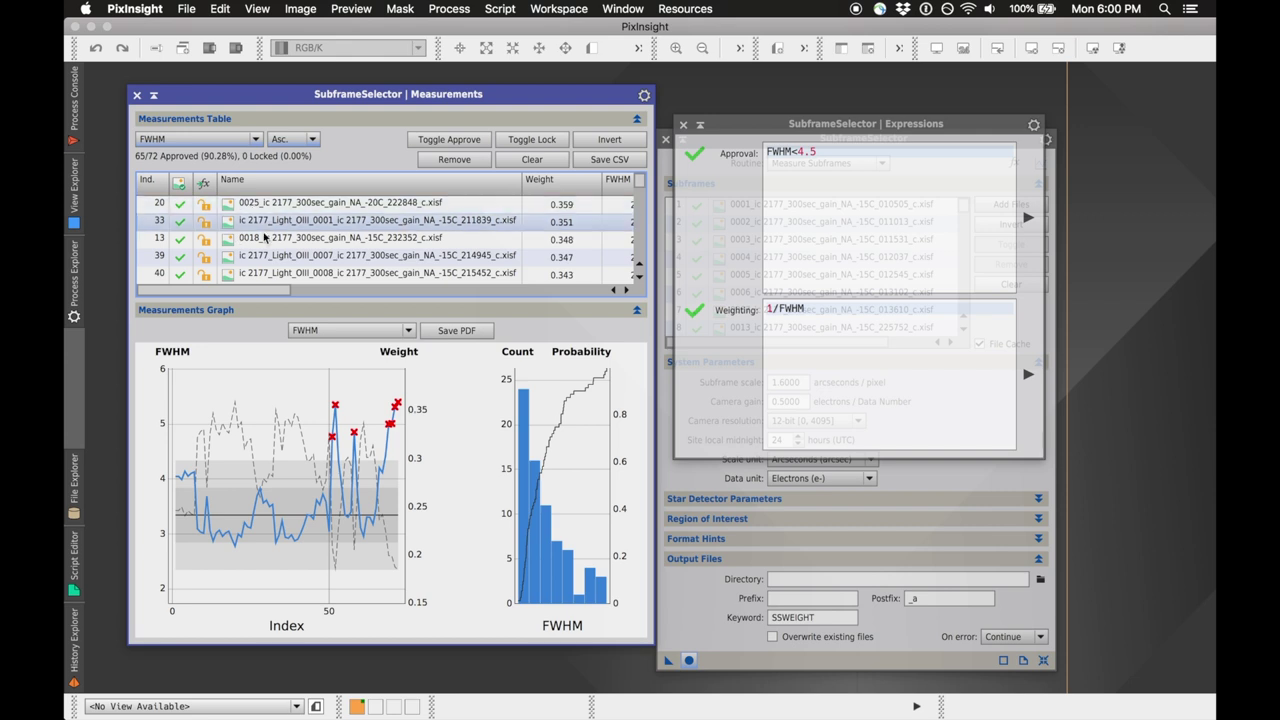
mouse_move(256, 290)
mouse_down()
mouse_move(300, 292)
mouse_move(250, 290)
mouse_up()
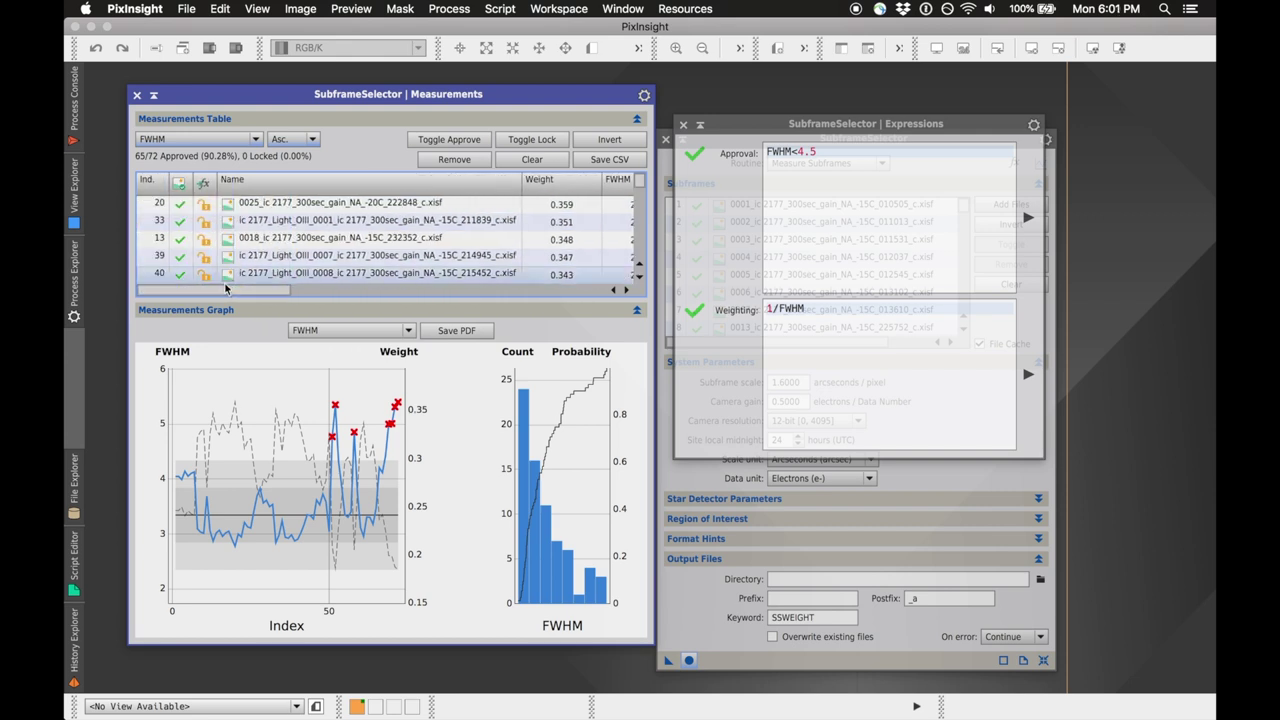
Select the top-ranked frame 0025 in the Measurements Table and look up its file in the HaCal folder in Finder.
click(280, 205)
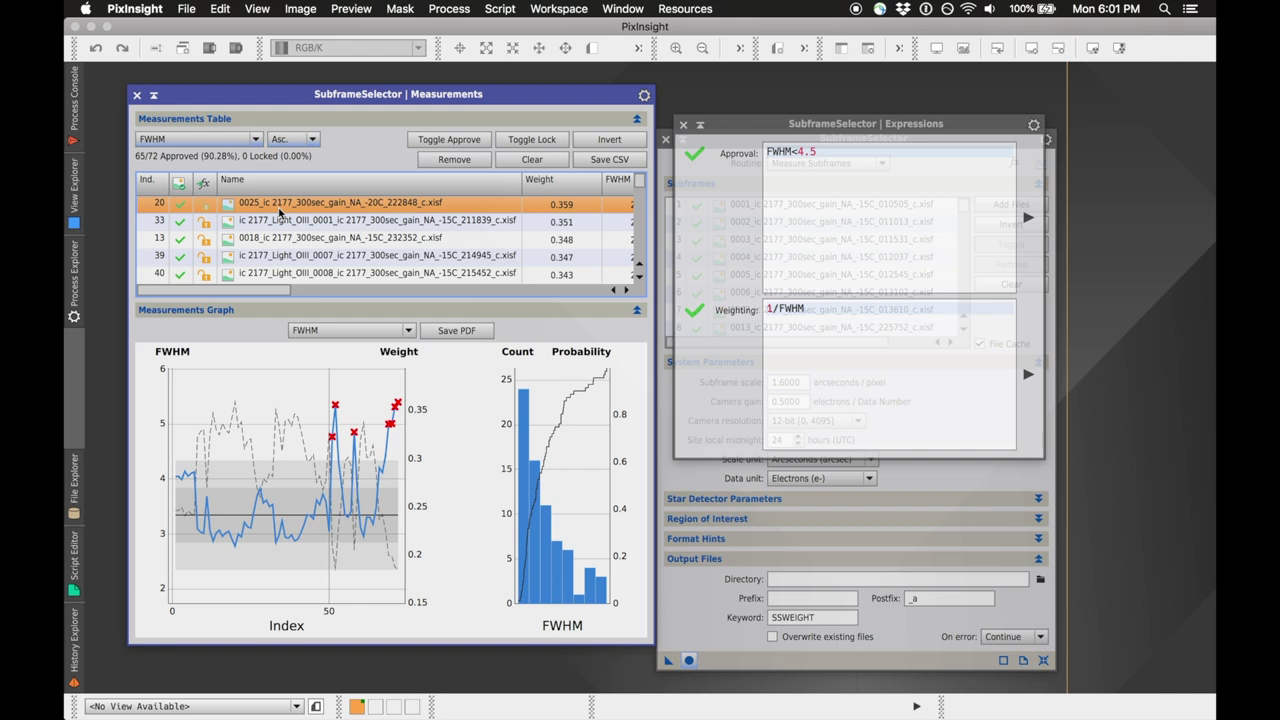
mouse_move(400, 712)
click(437, 688)
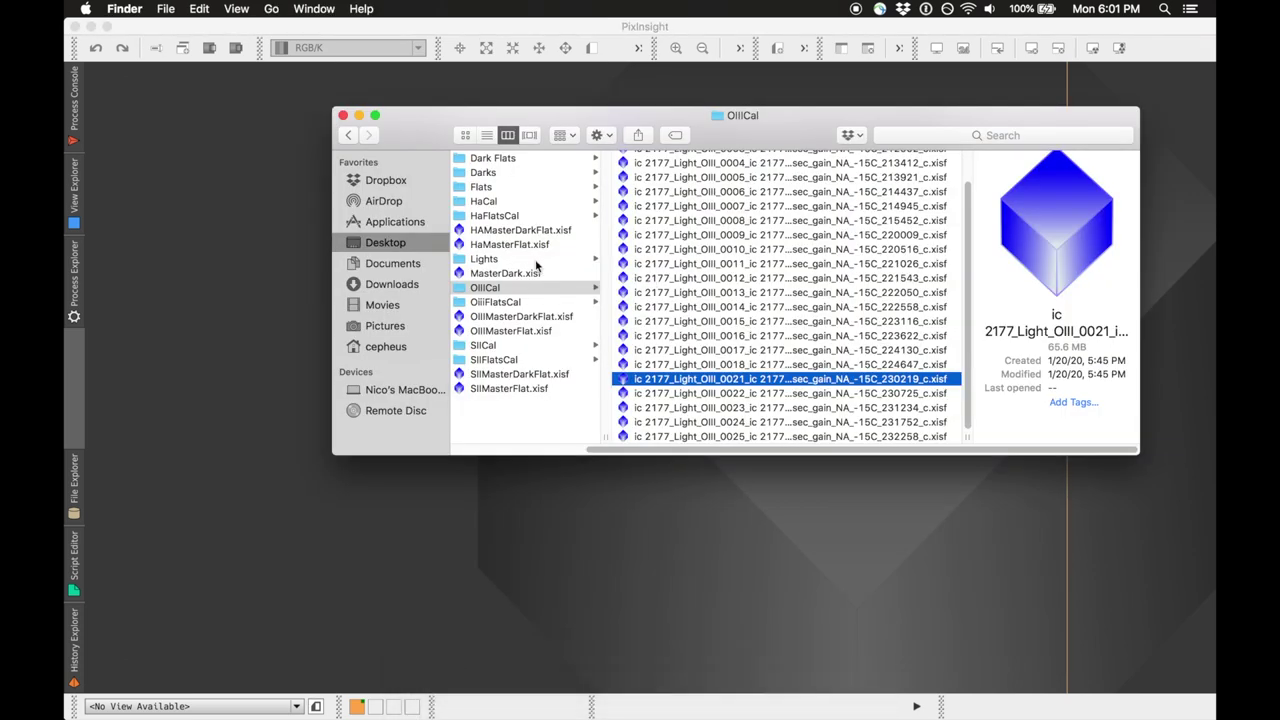
click(488, 202)
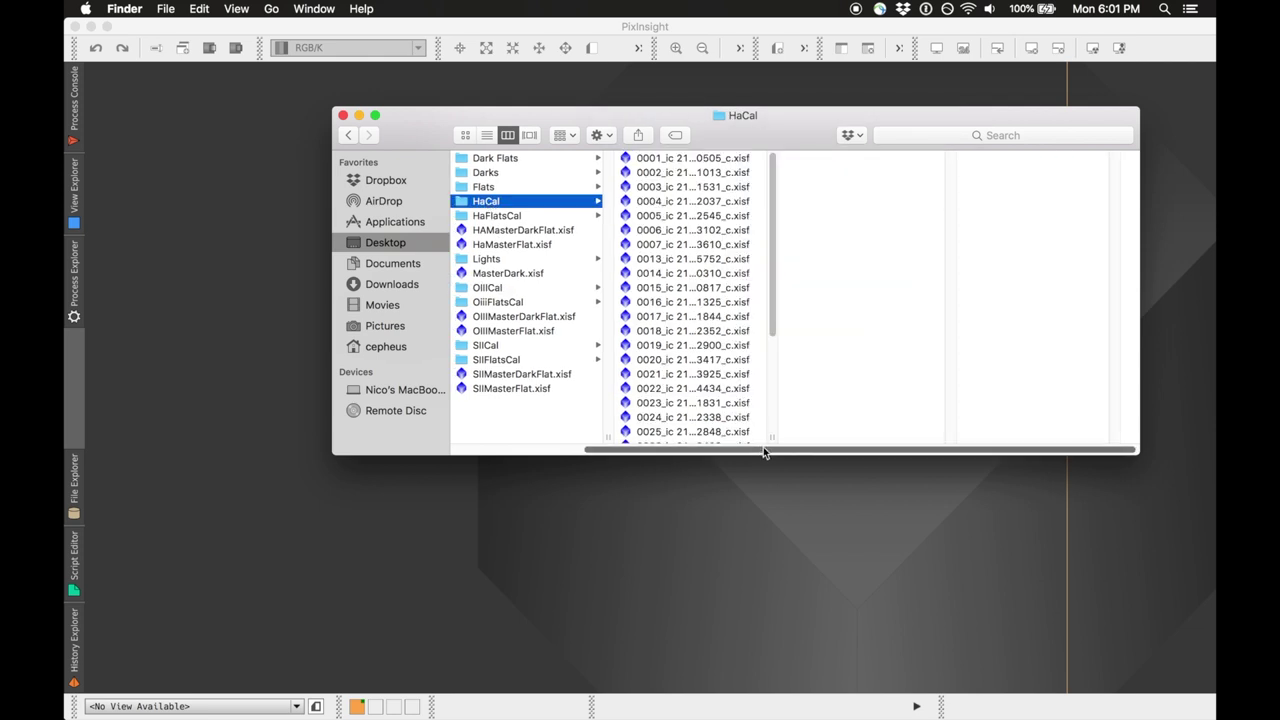
drag(770, 436, 1008, 432)
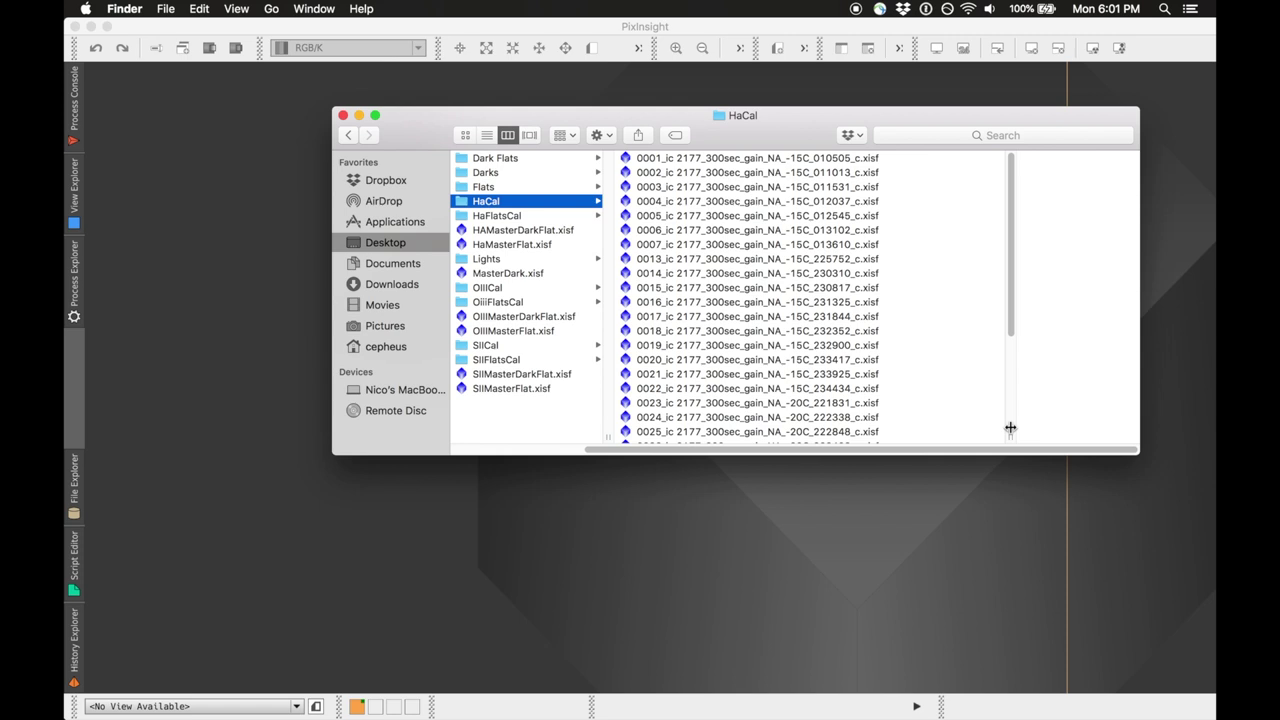
scroll(900, 390, down, 1)
scroll(900, 390, down, 3)
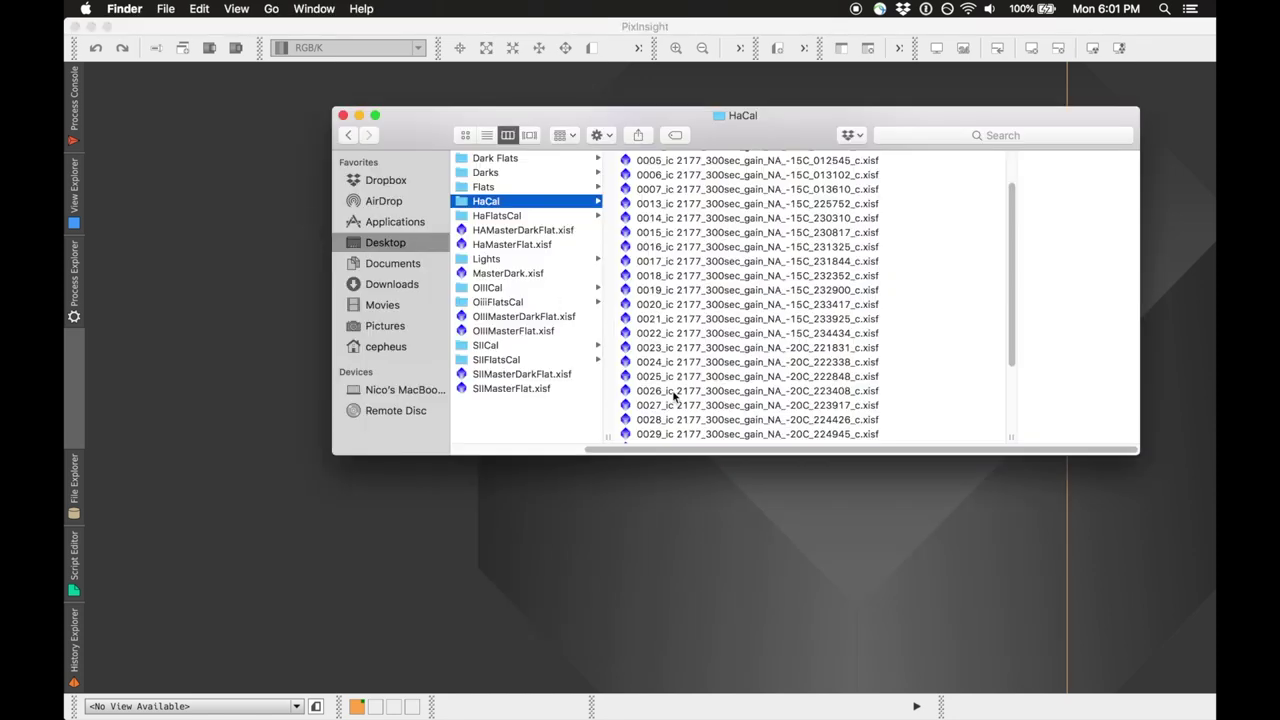
click(673, 386)
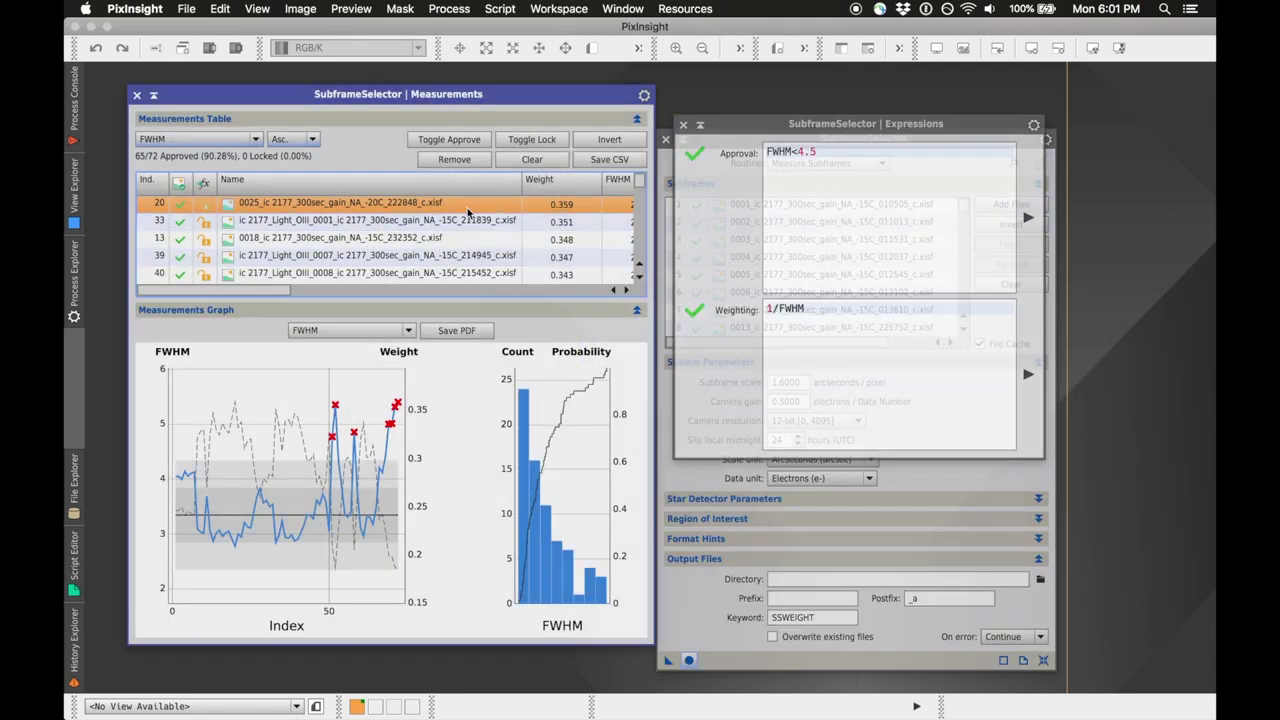
Back in PixInsight, compare FWHM, Eccentricity and SNR Weight of the best frames and select Ha frame 0018.
scroll(400, 255, right, 3)
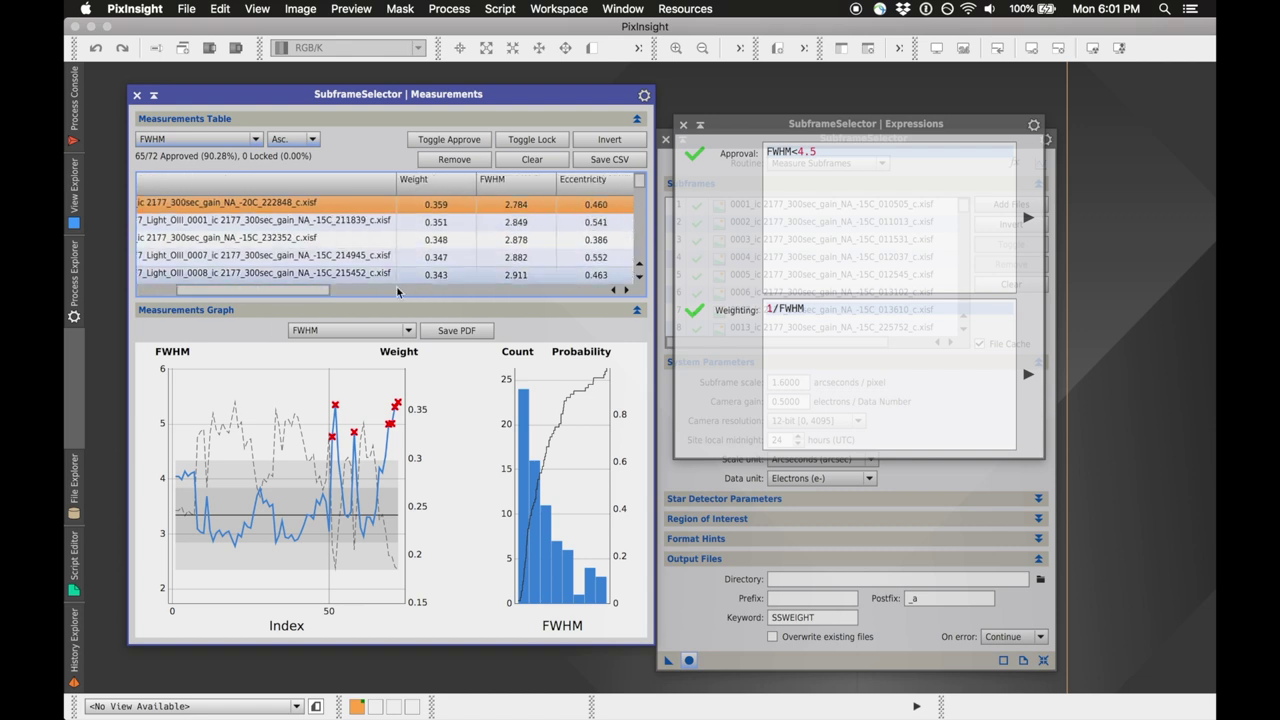
drag(308, 291, 365, 291)
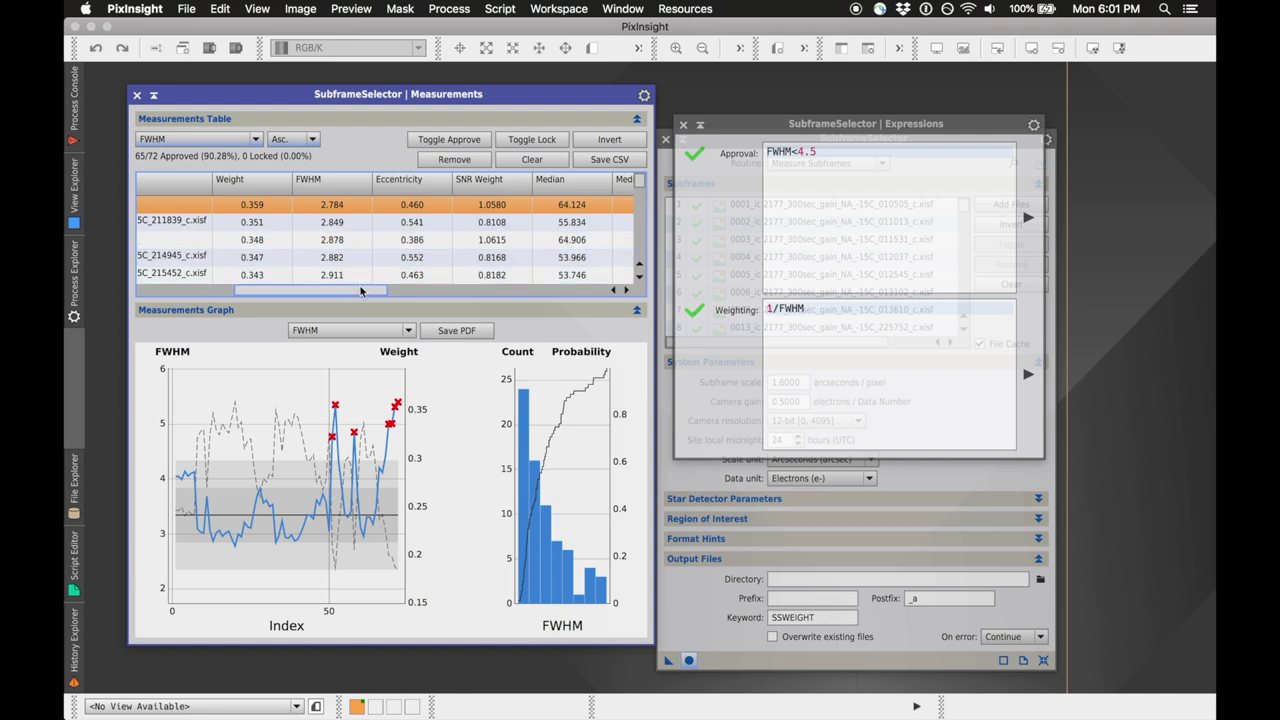
drag(362, 290, 250, 287)
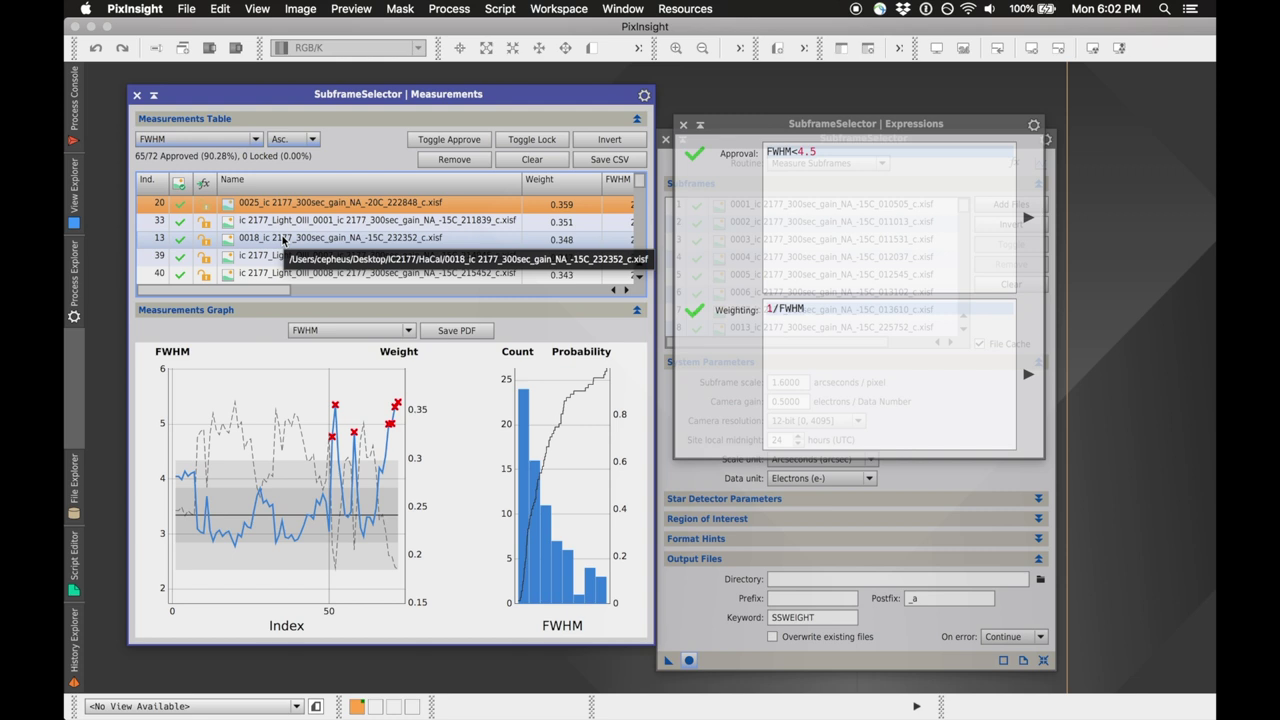
click(275, 245)
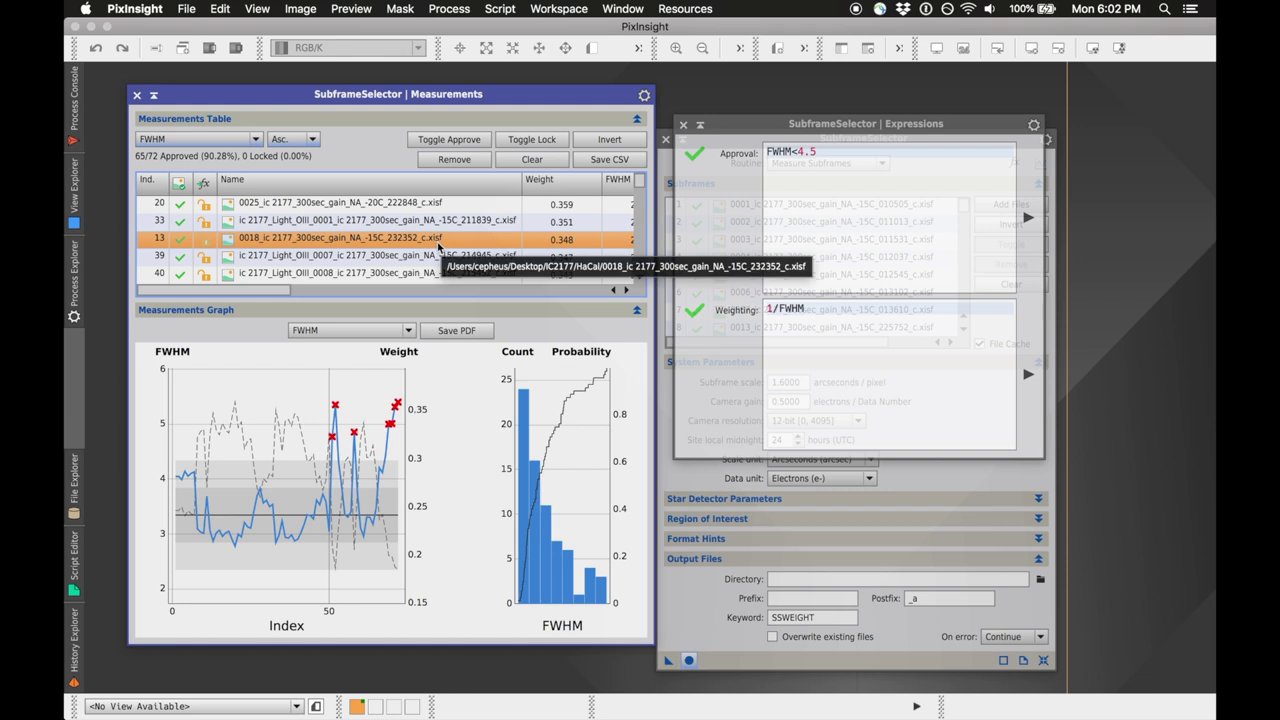
Export the measurements as a CSV file named SubframeSelector in the Desktop/IC2177 folder.
click(618, 161)
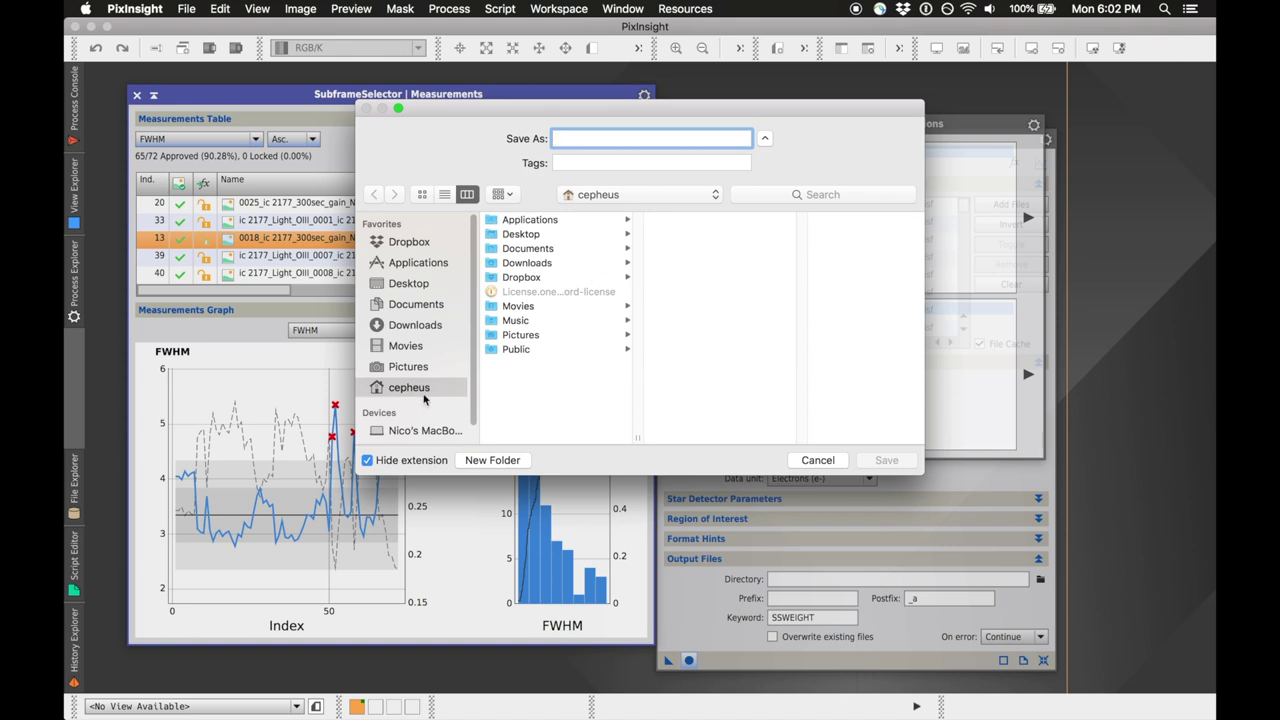
click(422, 287)
click(561, 221)
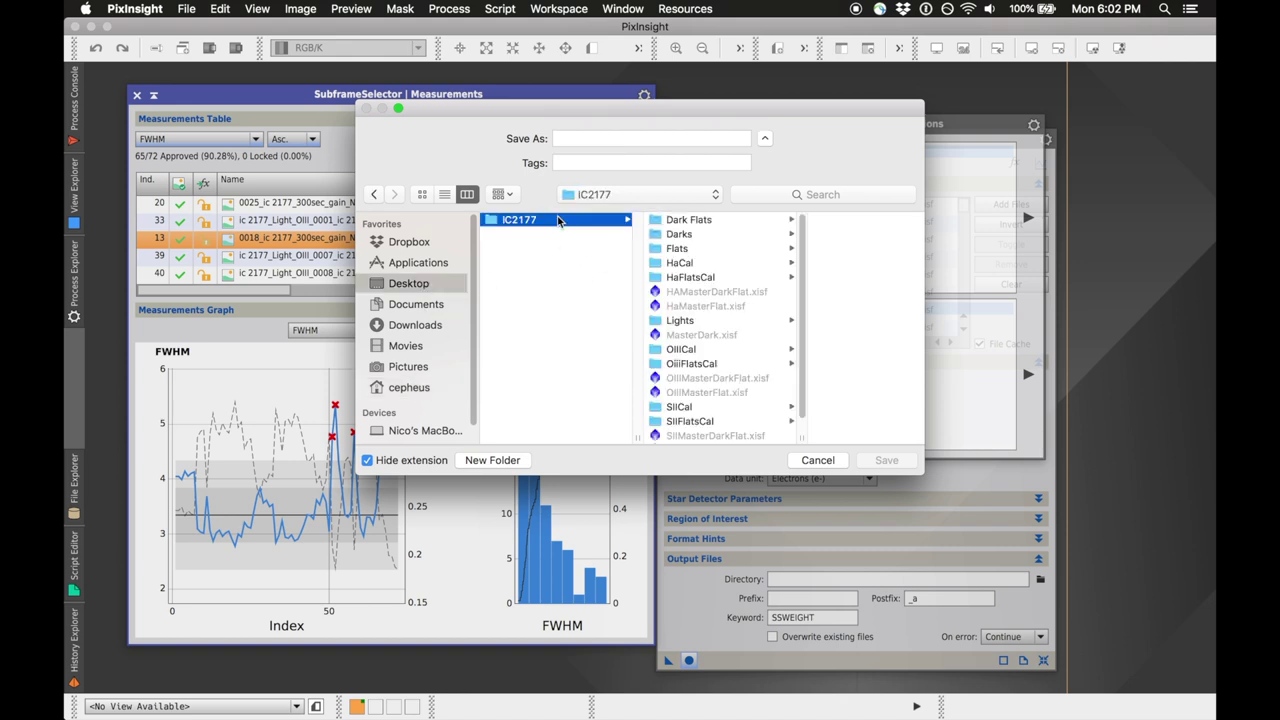
click(618, 140)
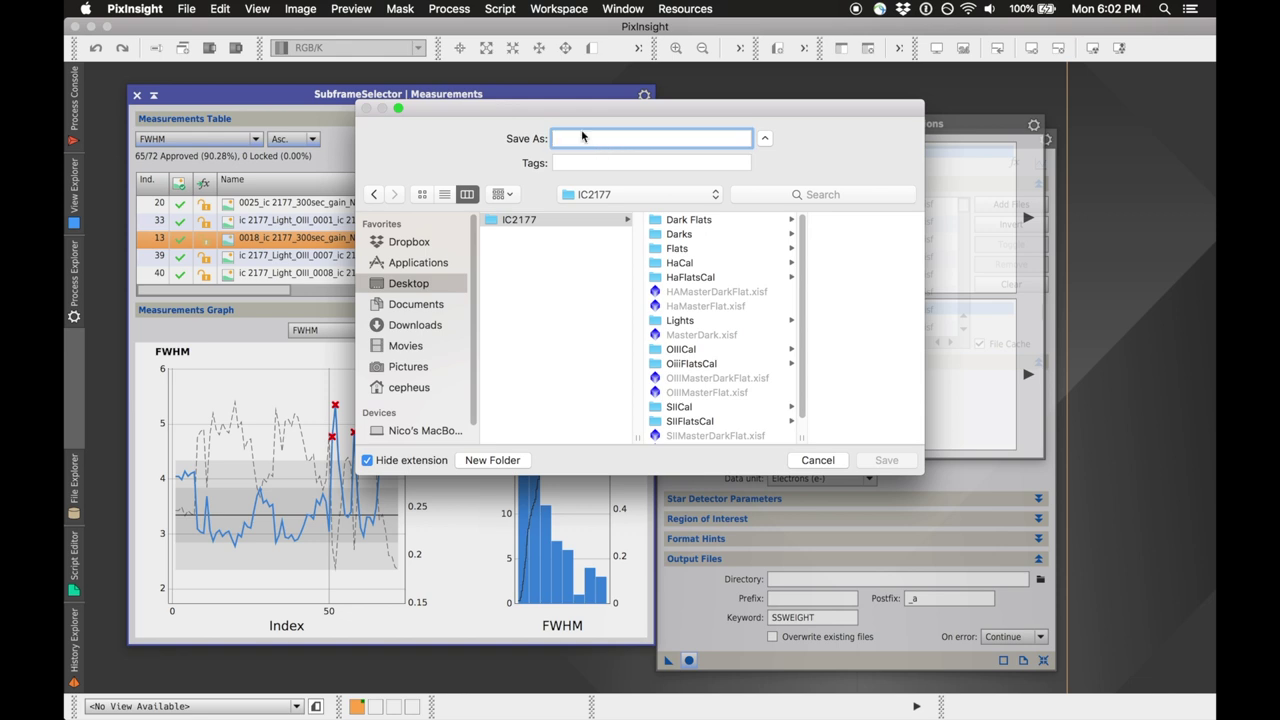
text(Subf)
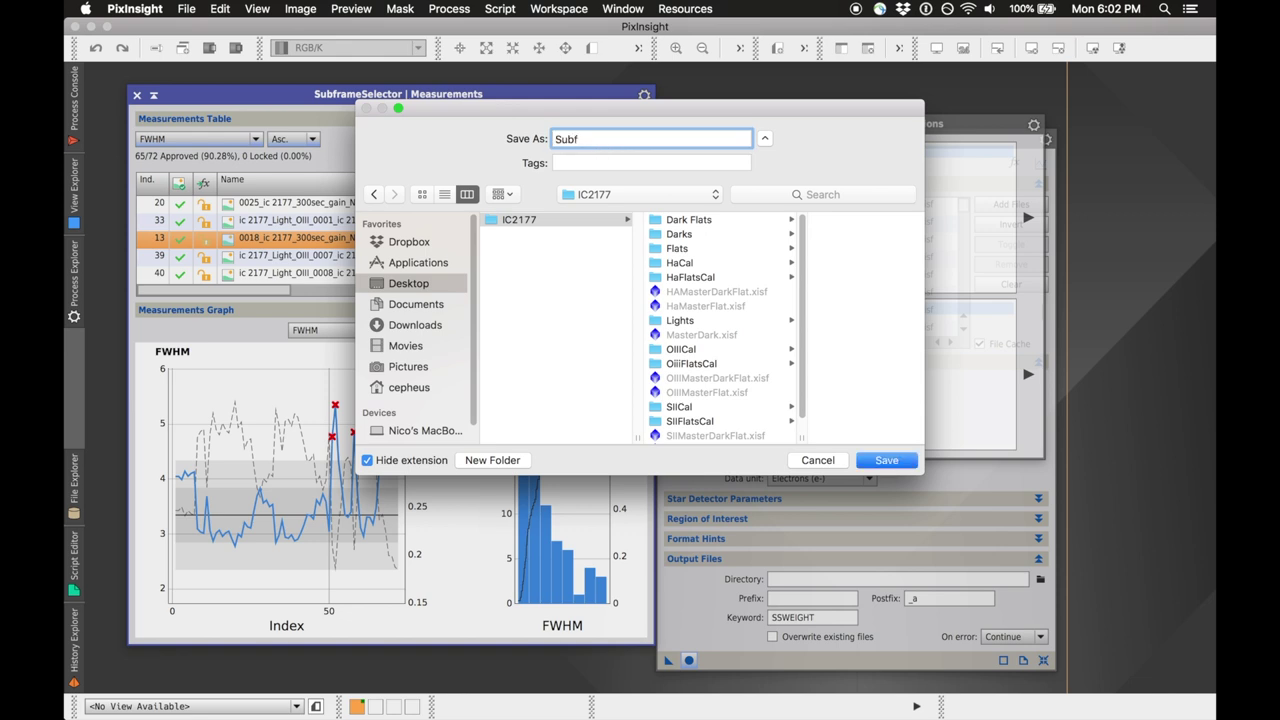
text(rameSelector)
key(Return)
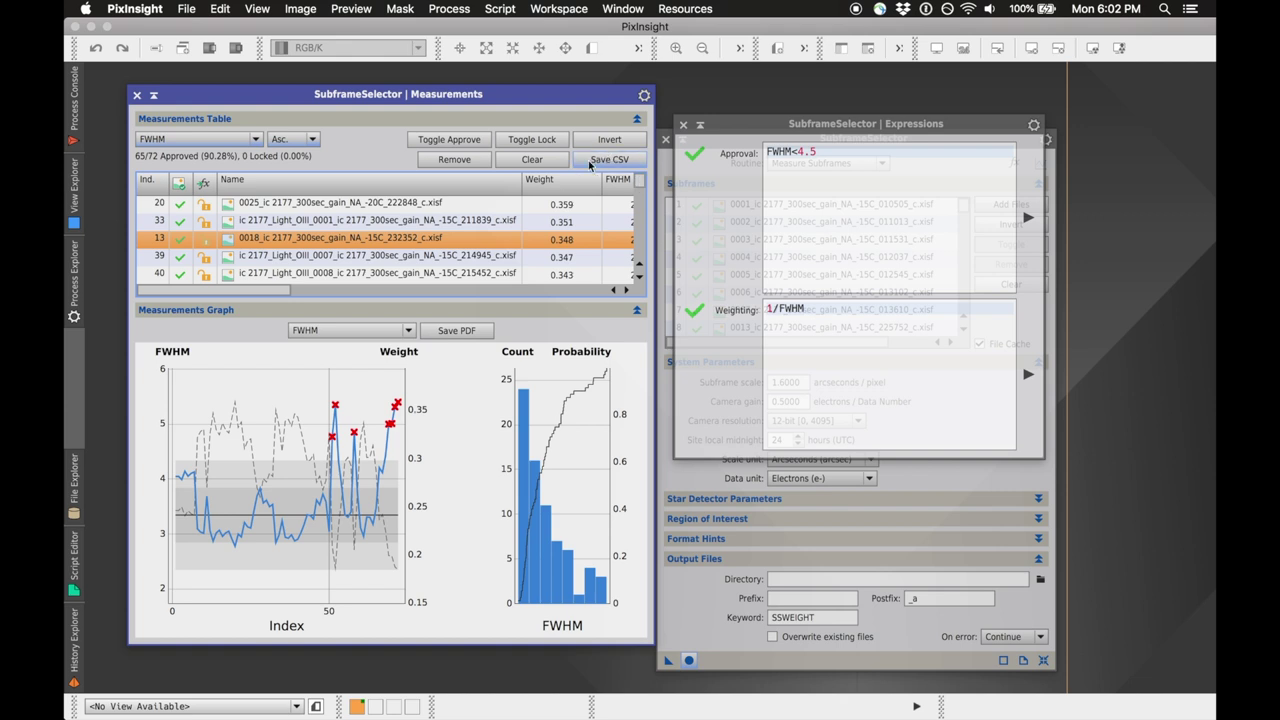
Move the Expressions window off the main SubframeSelector window and close SubframeSelector.
mouse_move(534, 420)
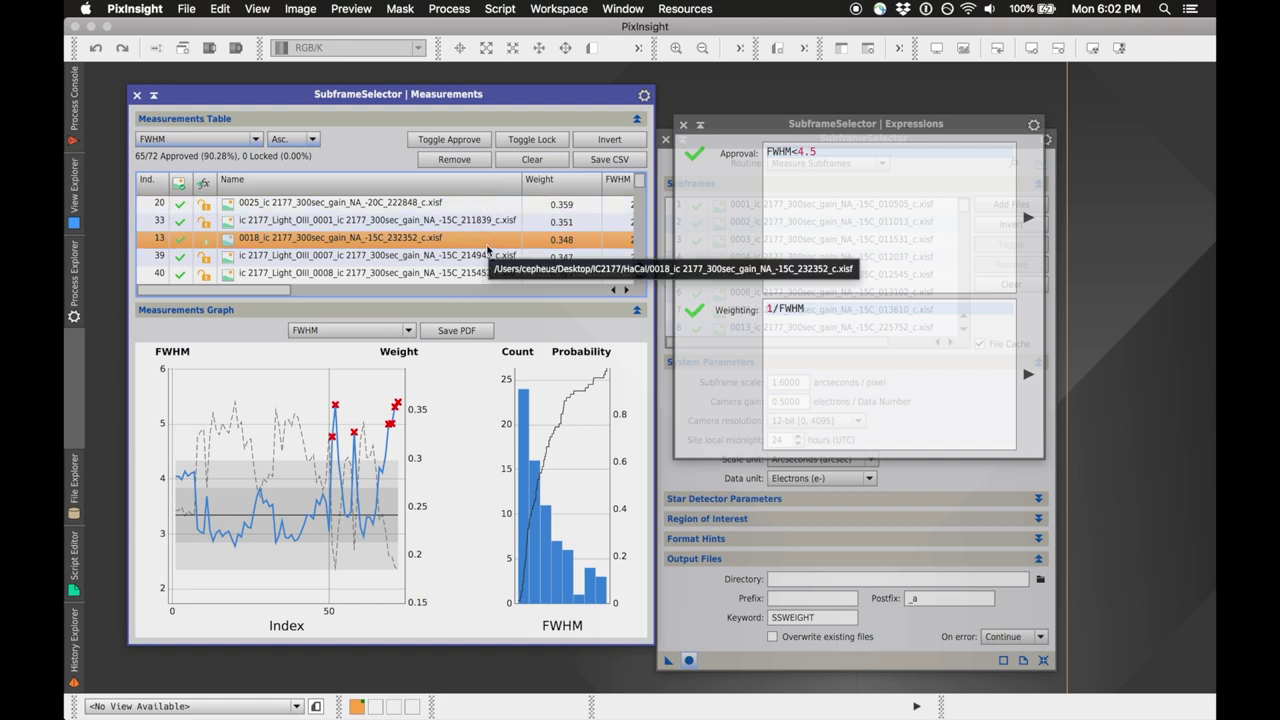
click(975, 126)
drag(975, 126, 750, 162)
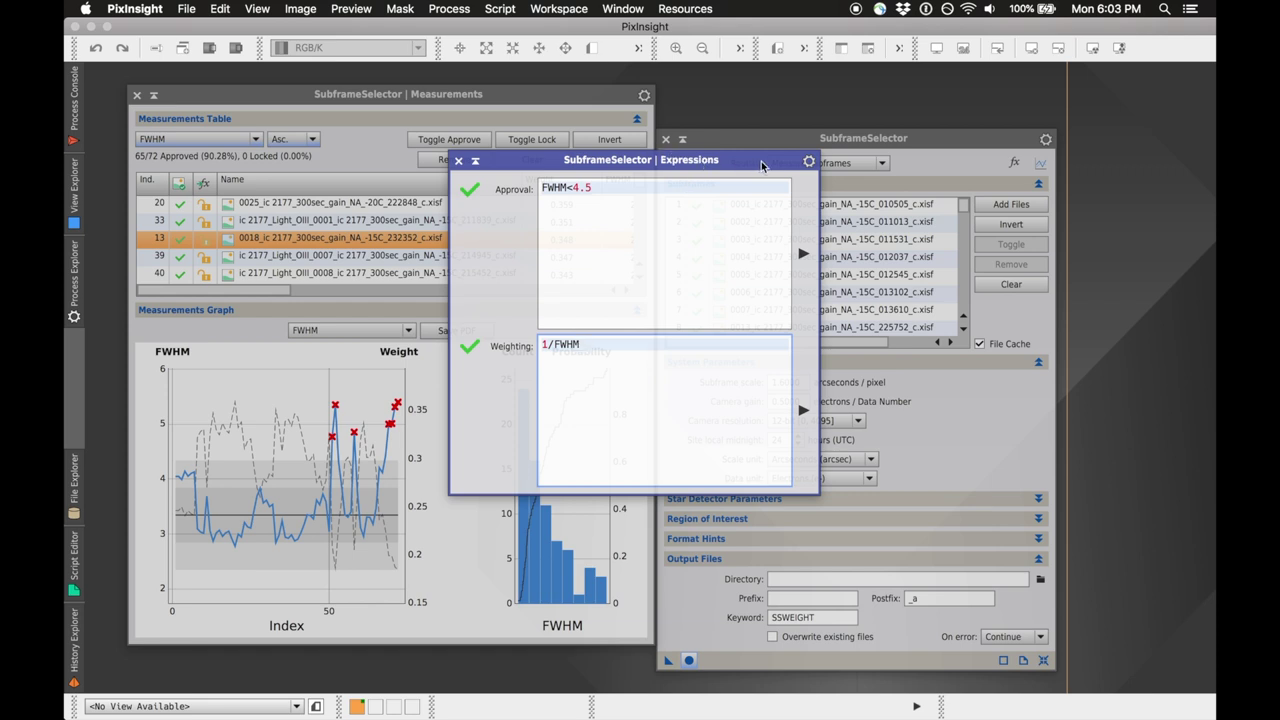
mouse_move(659, 319)
mouse_move(740, 185)
mouse_move(612, 209)
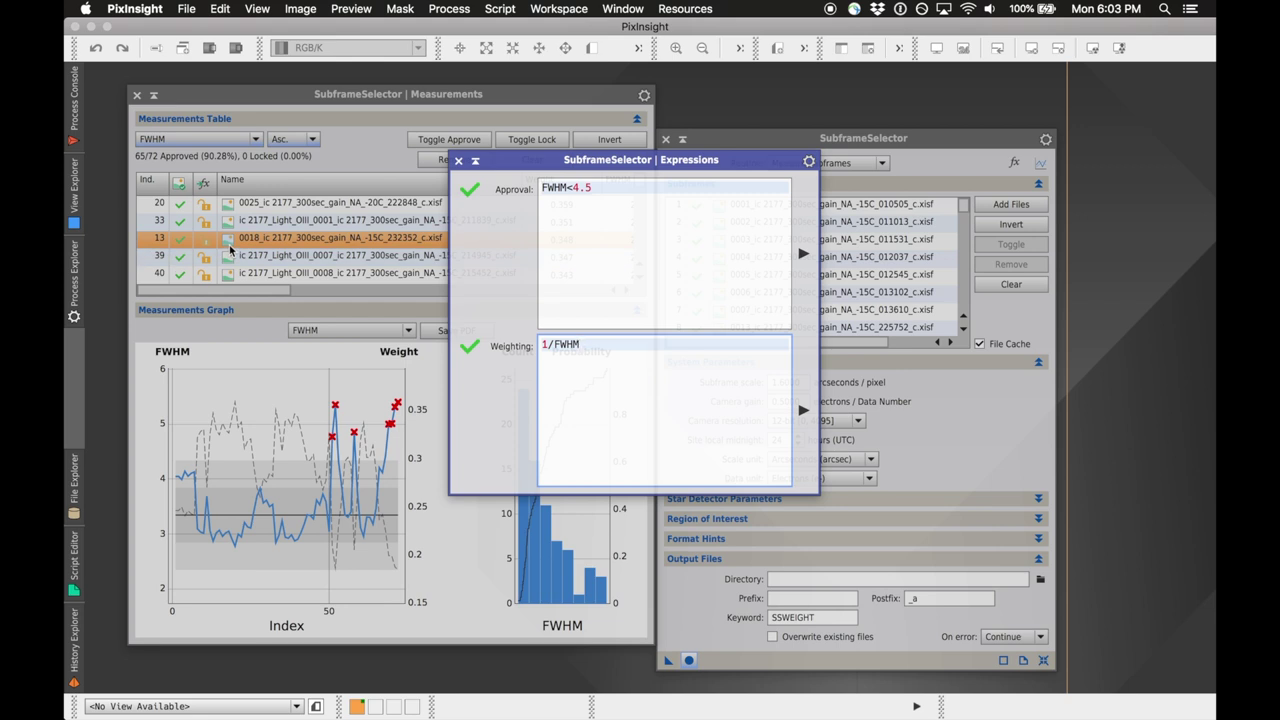
click(666, 140)
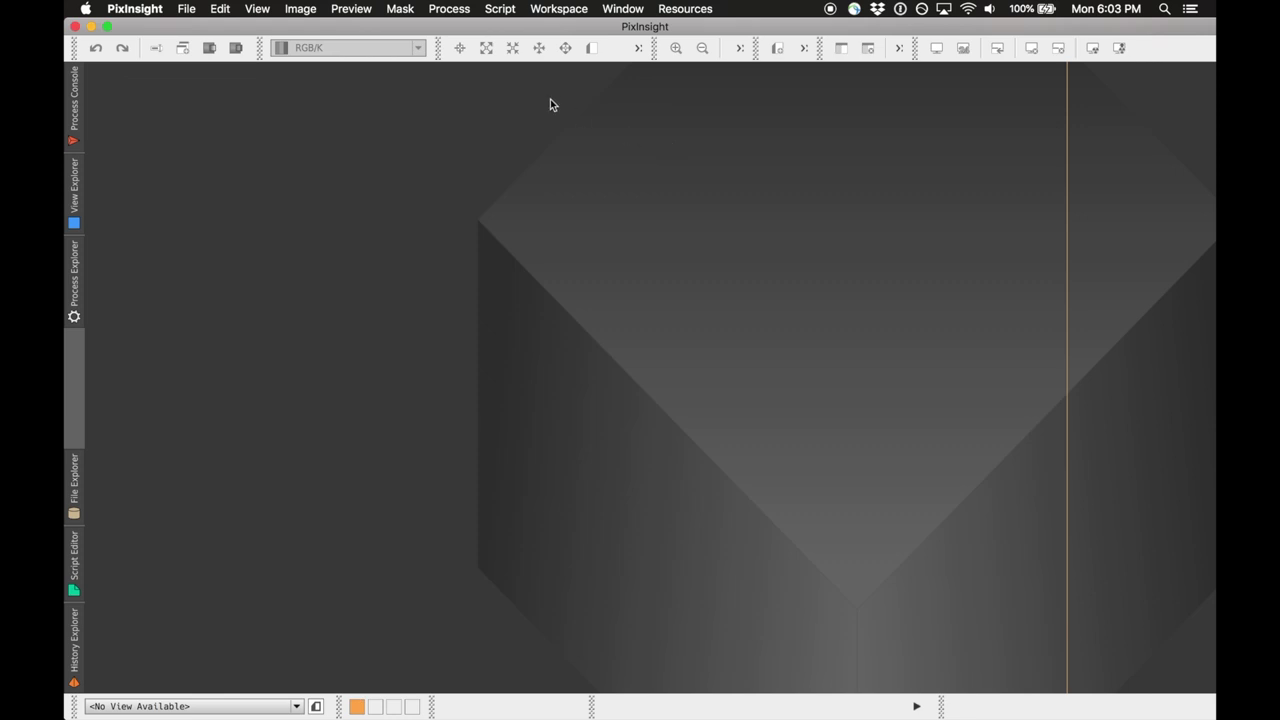
Open the StarAlignment process from the ImageRegistration category.
click(449, 9)
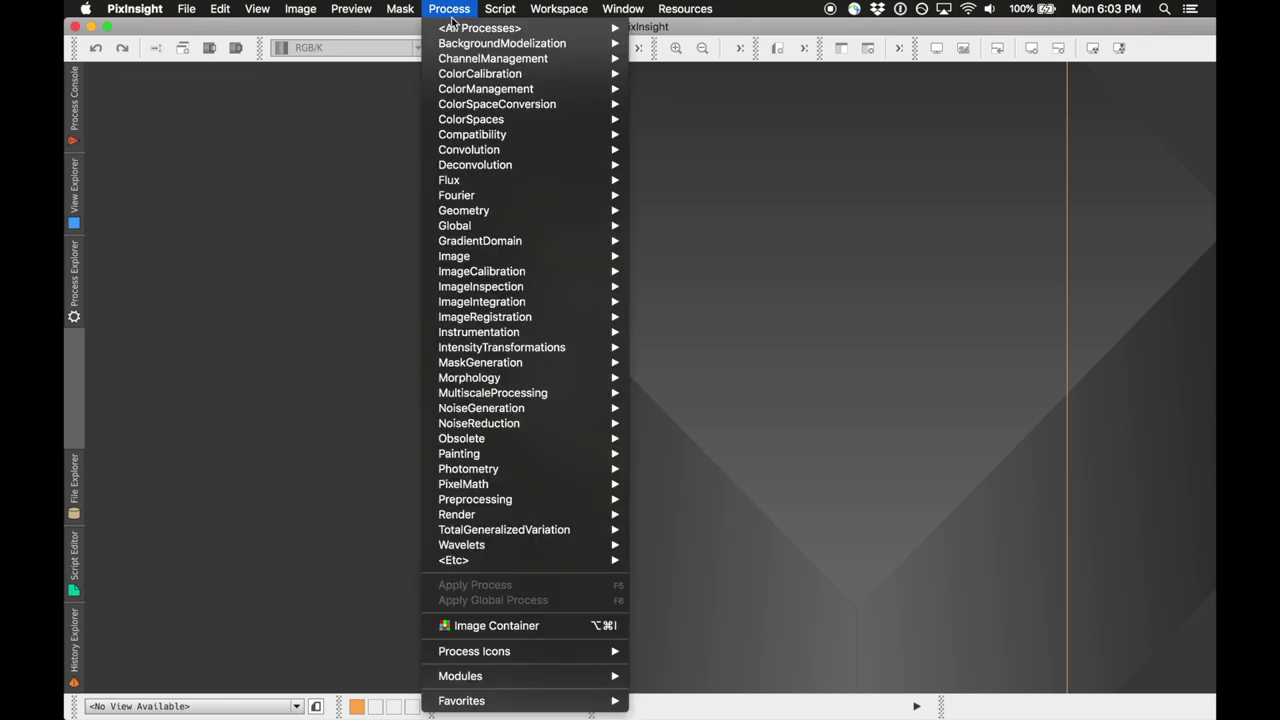
mouse_move(470, 318)
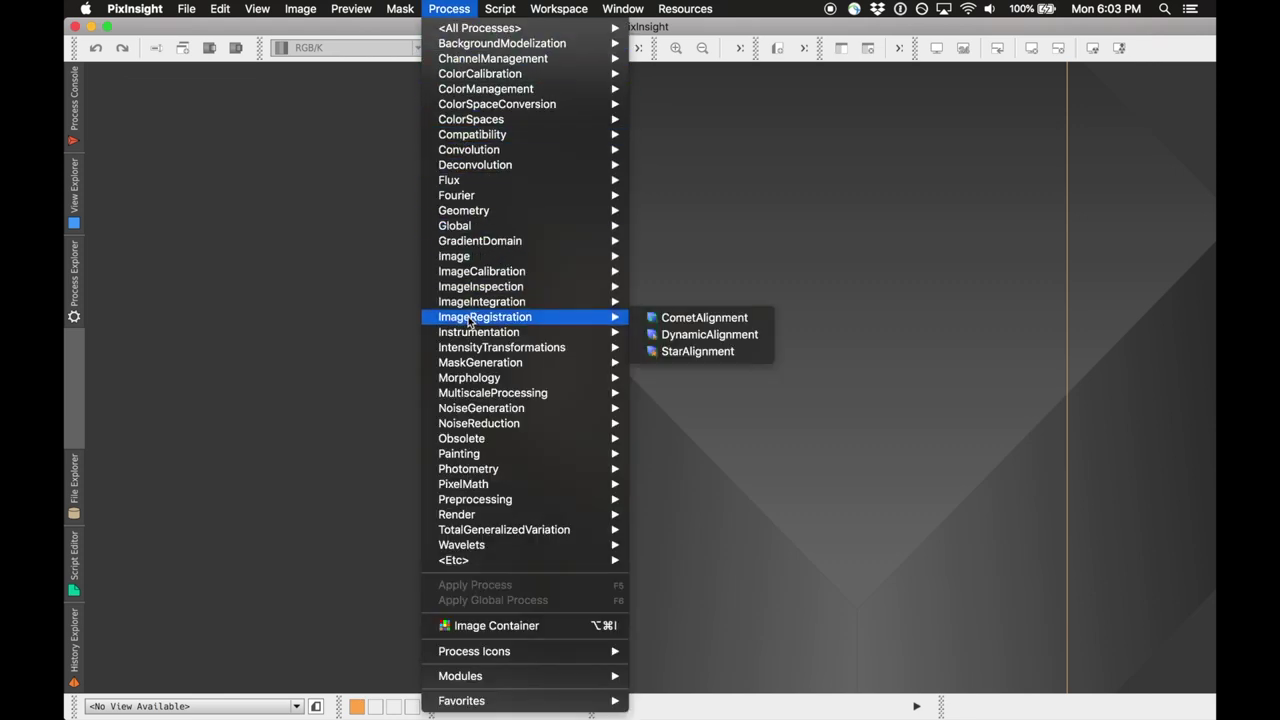
click(700, 352)
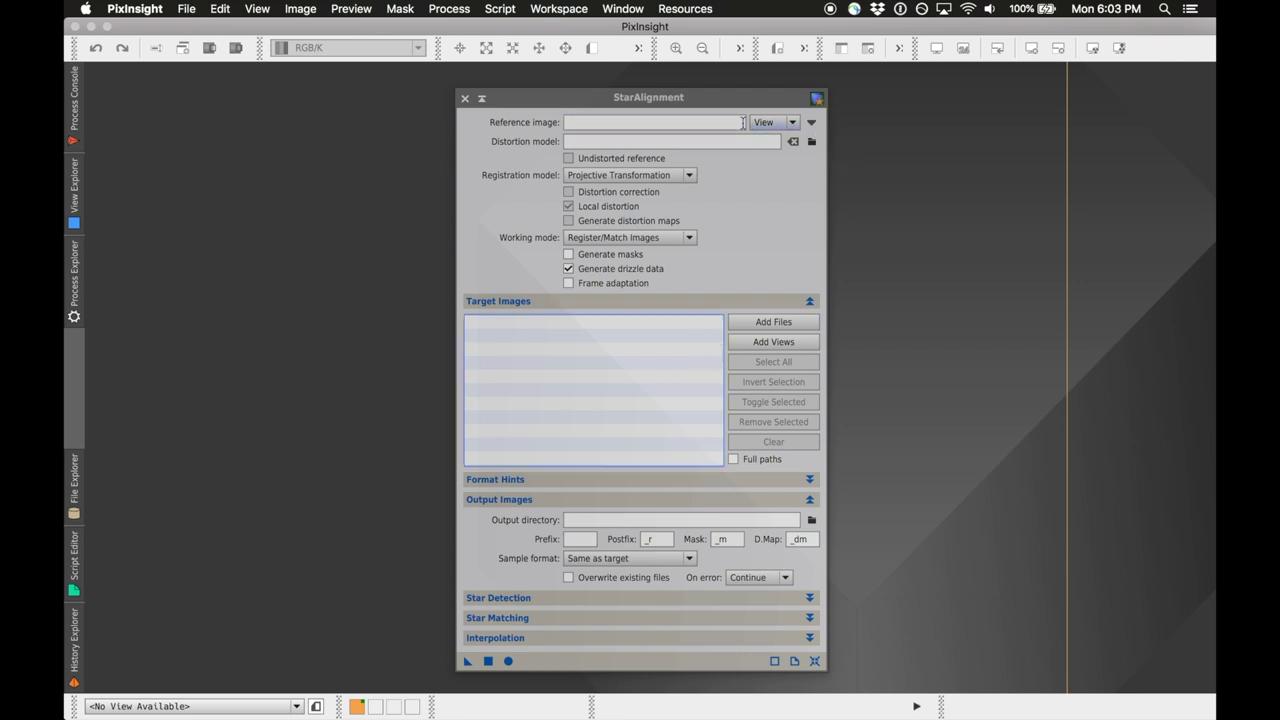
Set the reference image source to a file and load Ha frame 0018 from the HaCal folder.
click(775, 122)
click(775, 140)
click(811, 123)
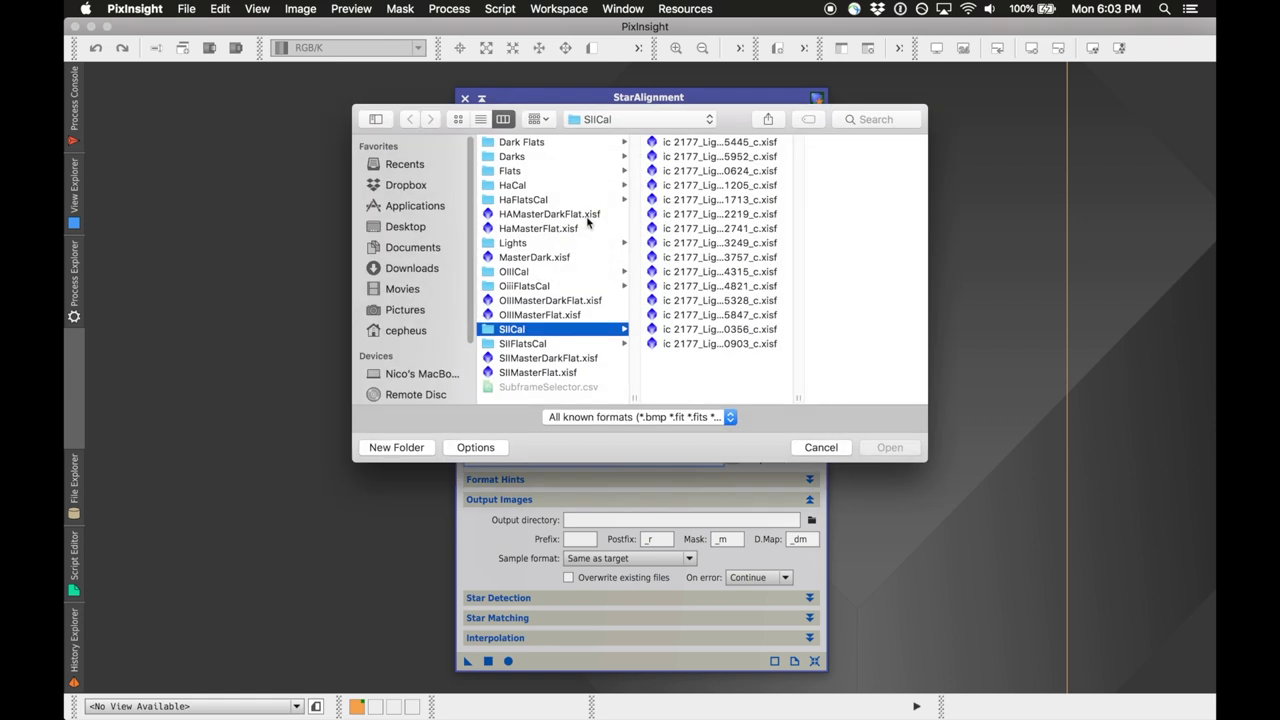
click(515, 186)
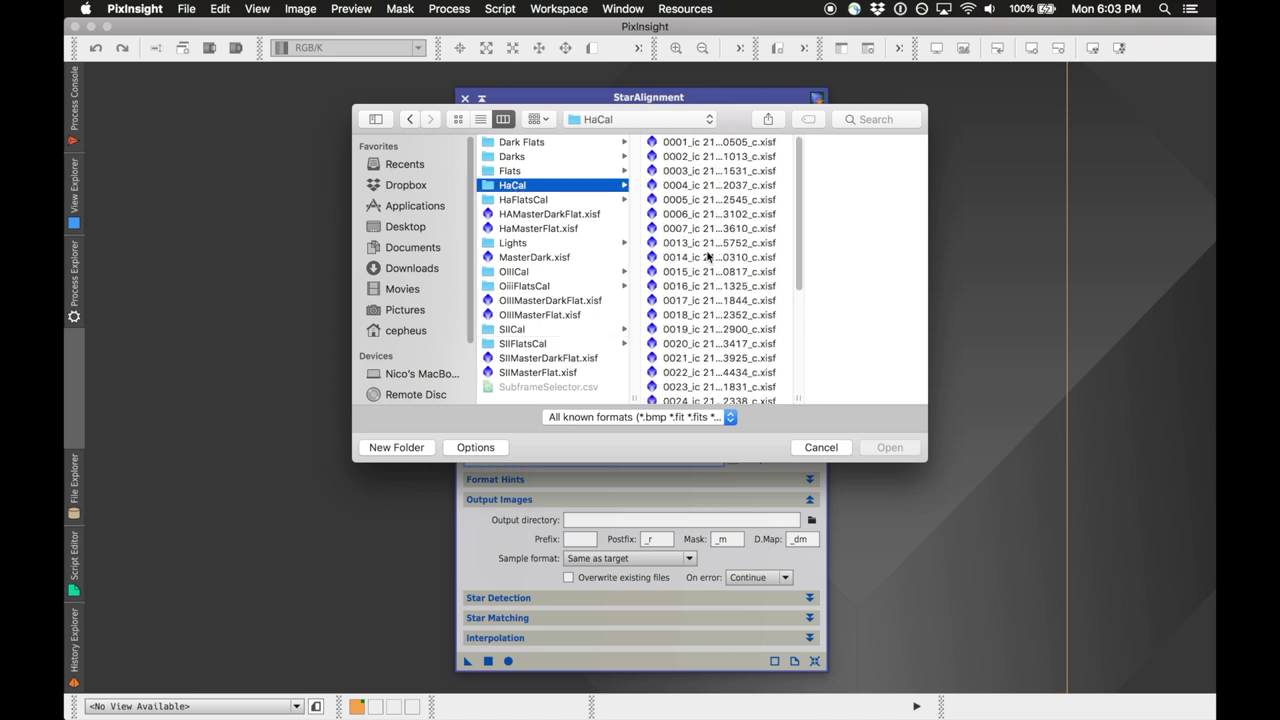
click(706, 316)
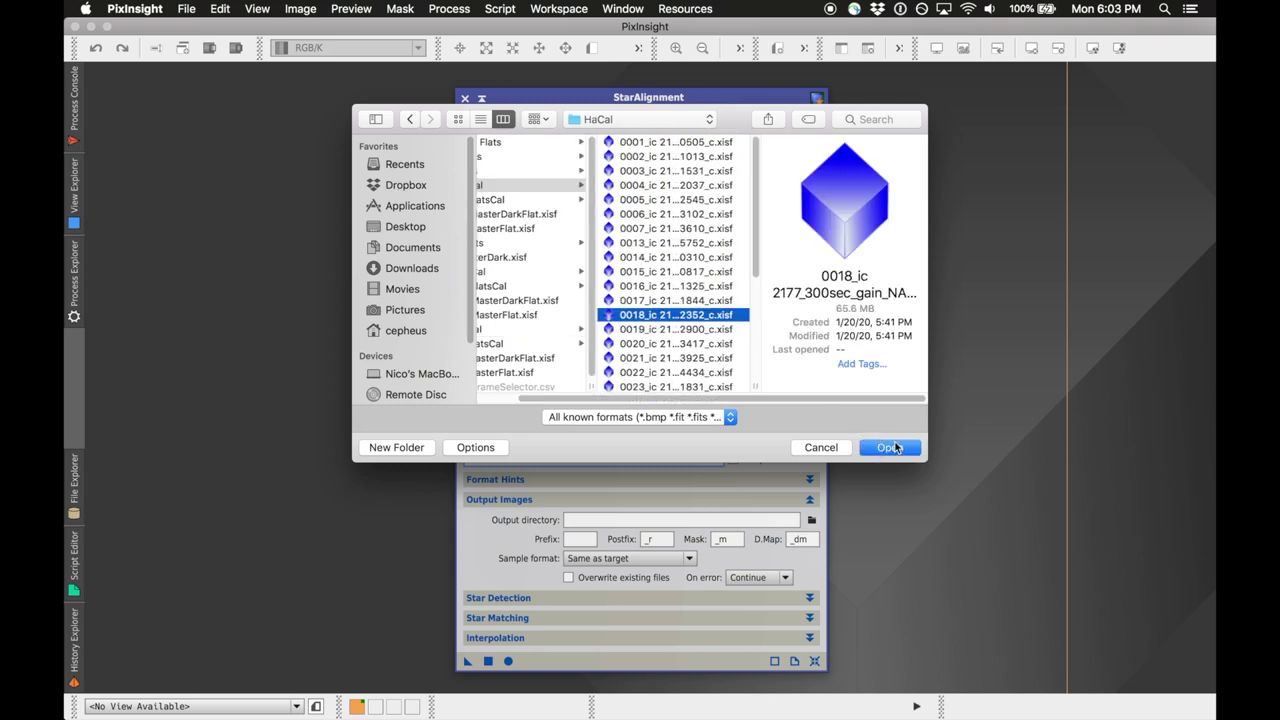
click(889, 447)
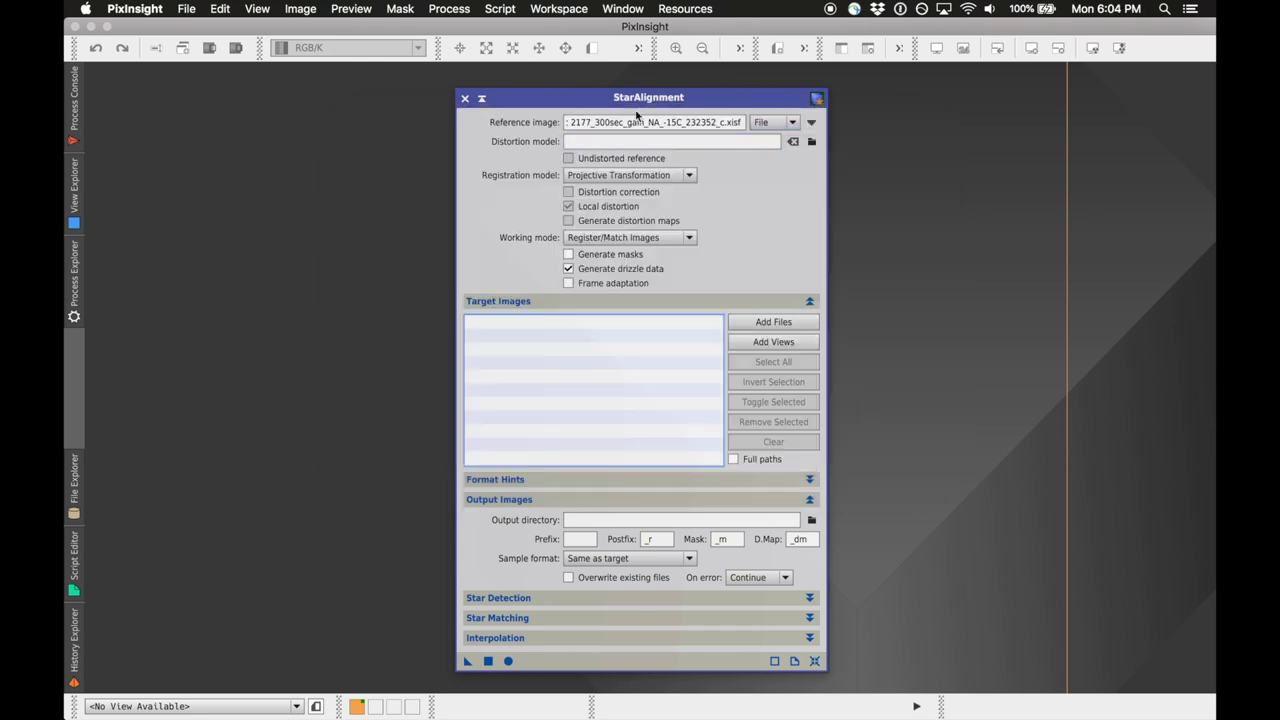
Reselect the reference file with full names readable, choosing 0018_ic 2177_300sec_gain_NA_-15C_232352_c.xisf in HaCal.
click(776, 124)
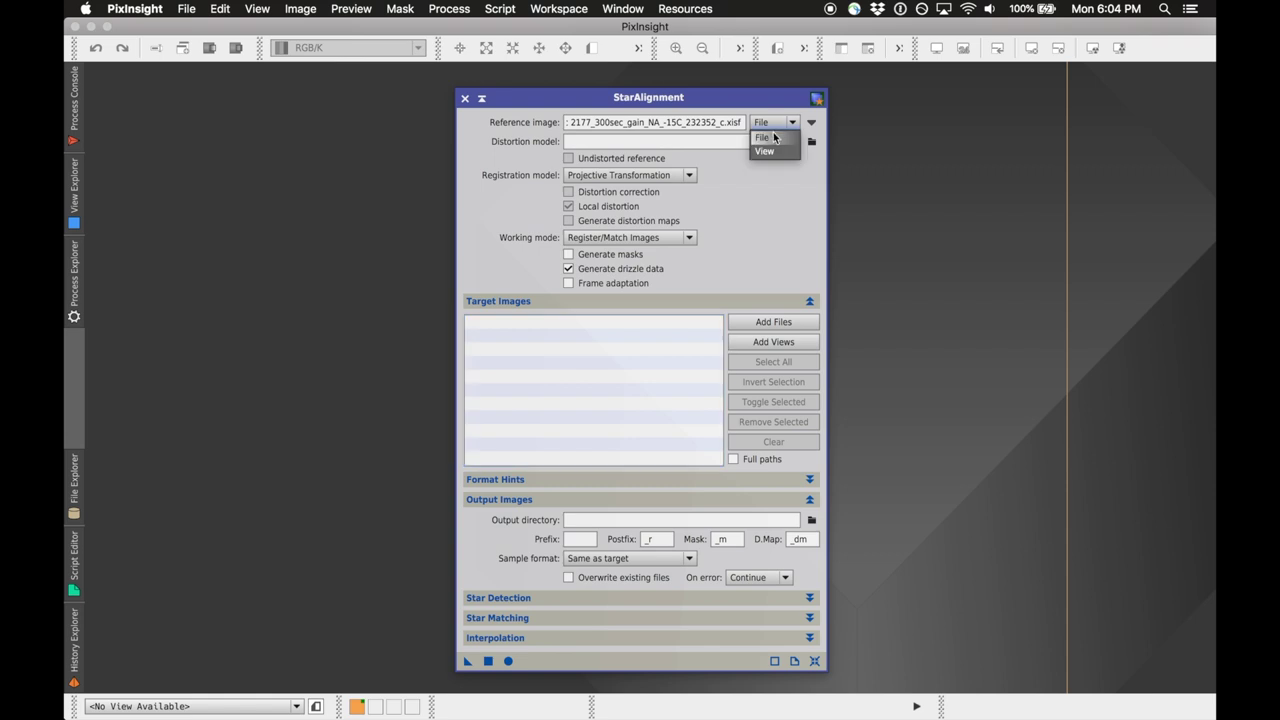
click(812, 124)
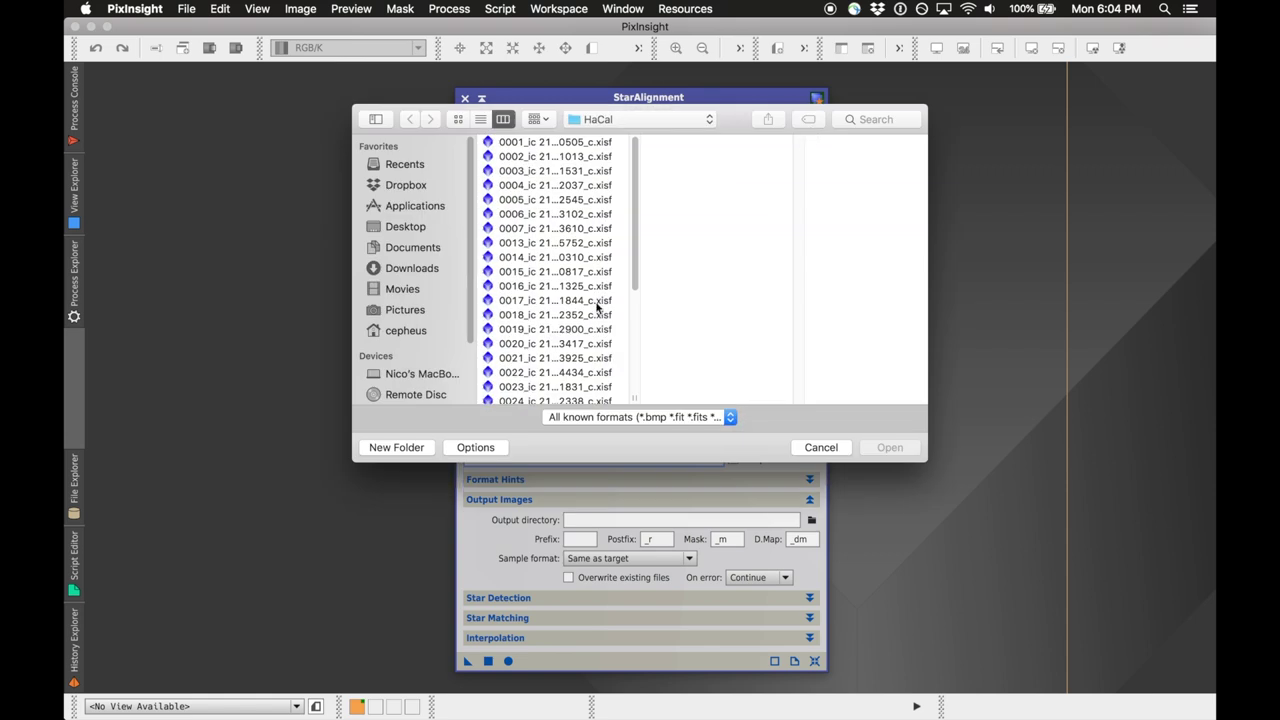
scroll(527, 343, down, 5)
scroll(527, 343, up, 5)
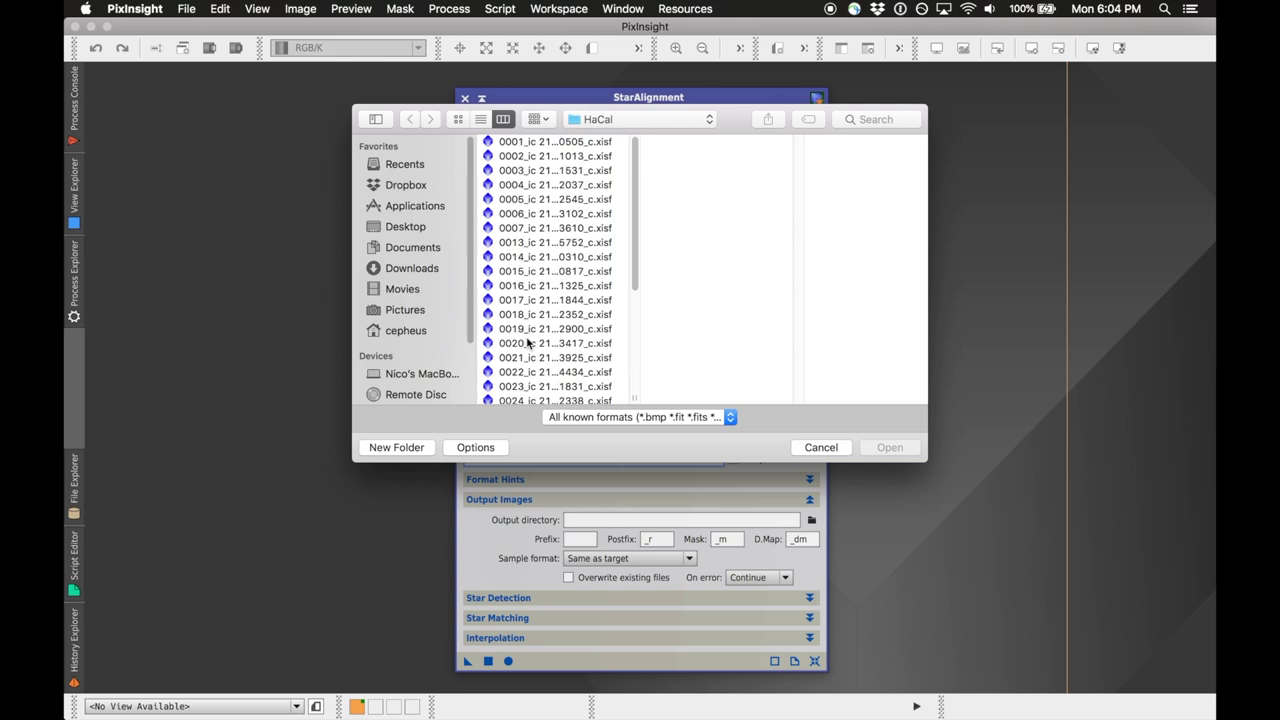
drag(634, 396, 837, 393)
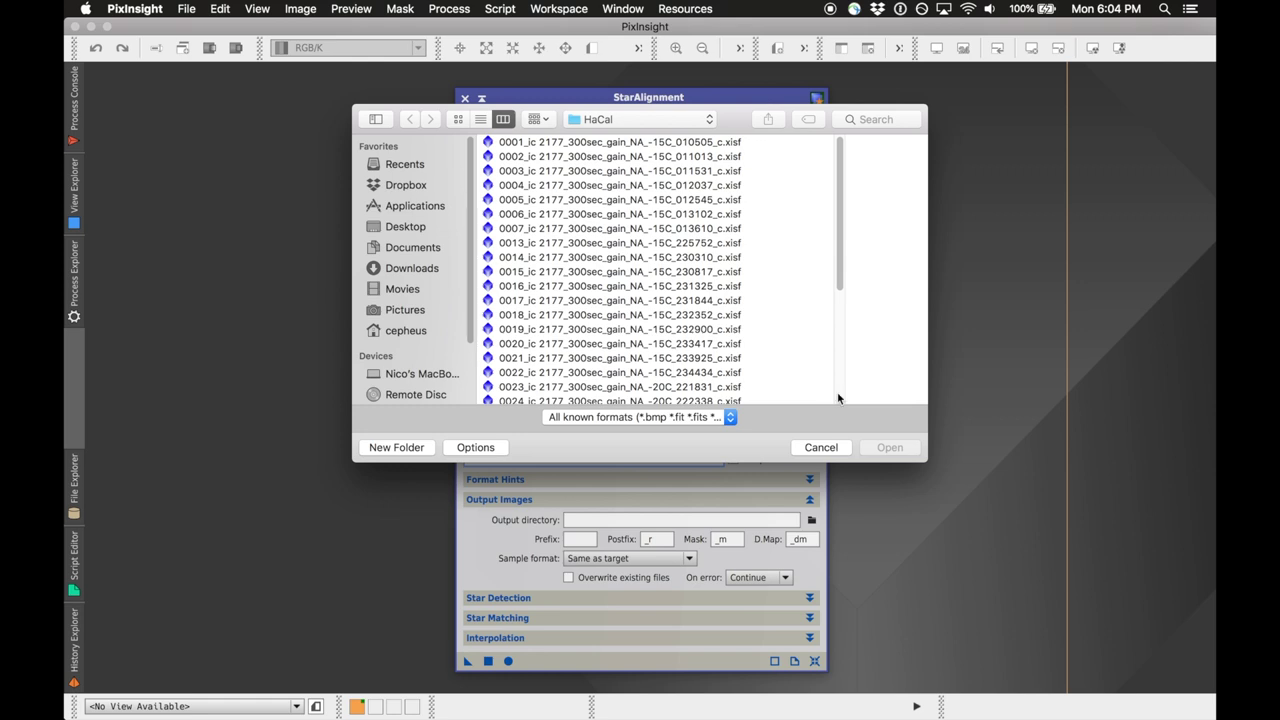
click(613, 315)
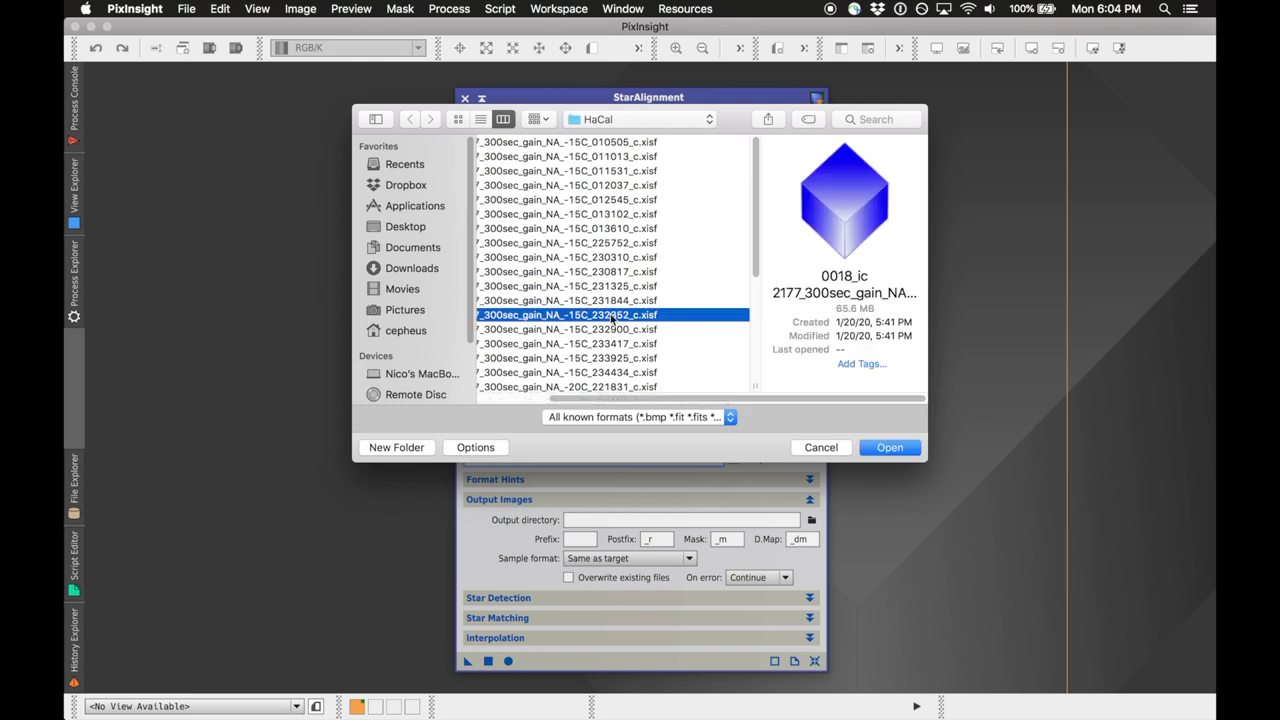
click(902, 450)
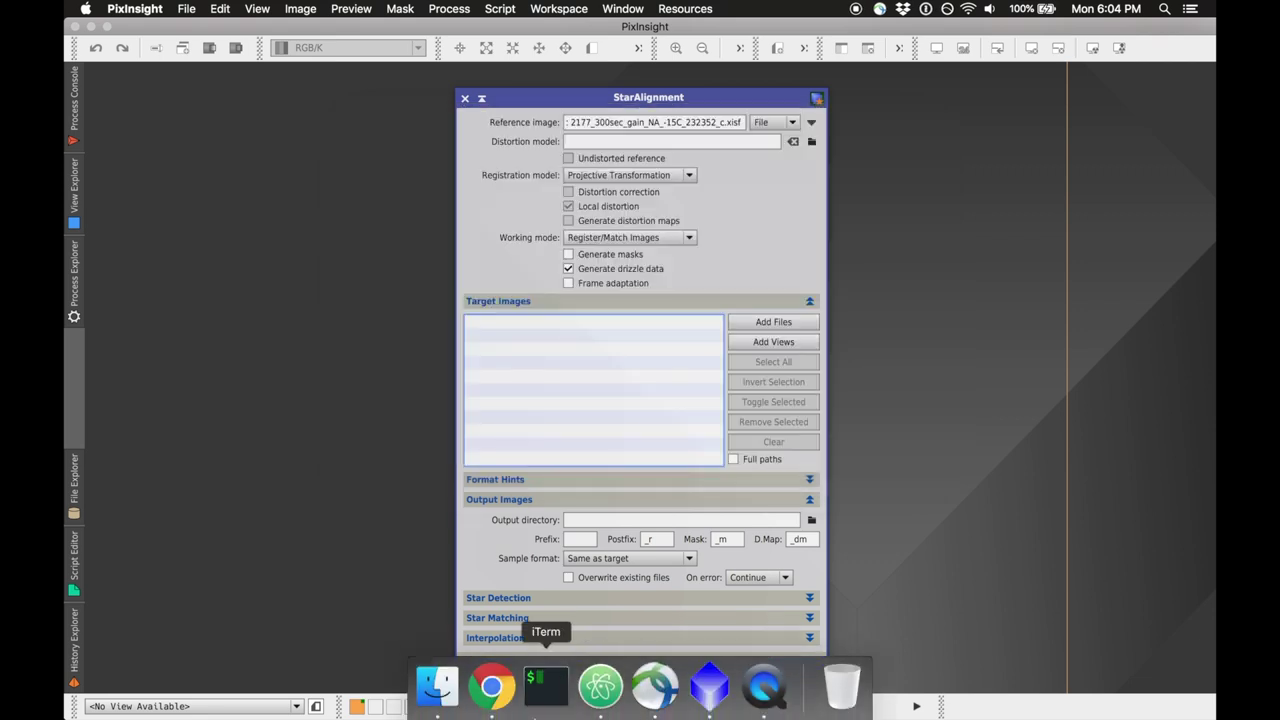
In Finder, preview SubframeSelector.csv to examine the Weight, FWHM and Eccentricity columns per frame, then return to PixInsight.
click(446, 688)
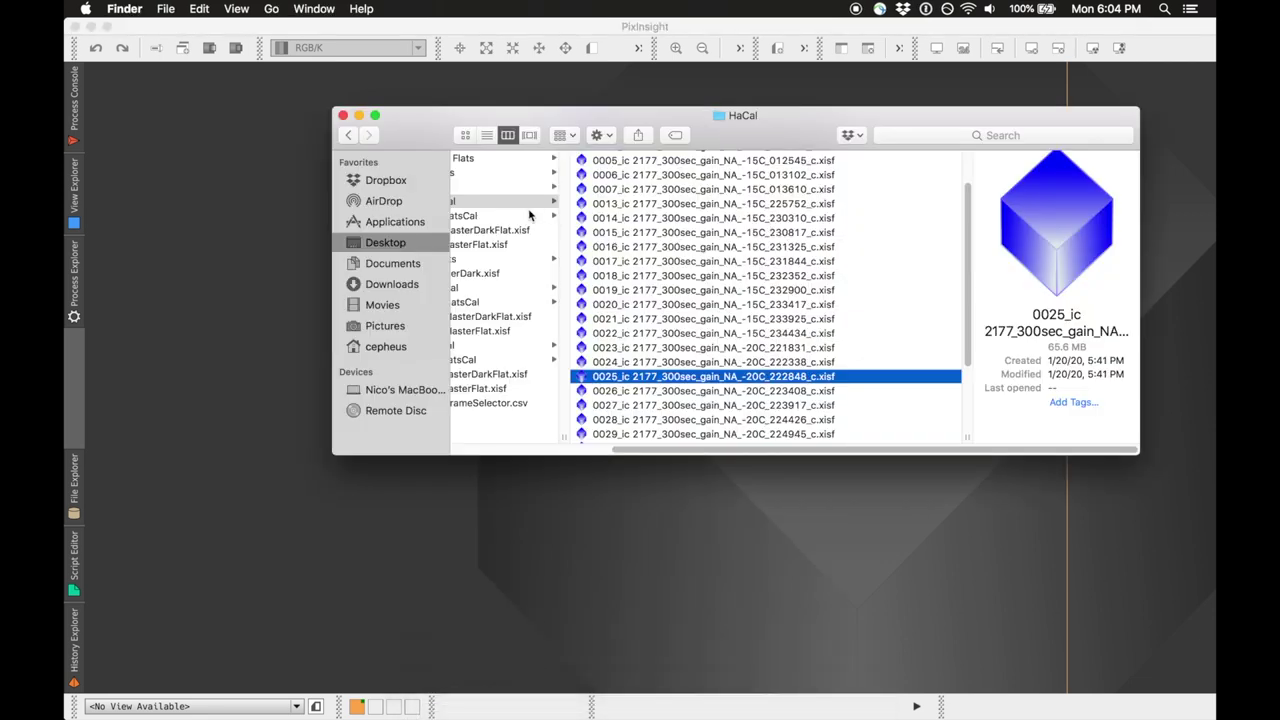
scroll(650, 400, left, 3)
click(545, 405)
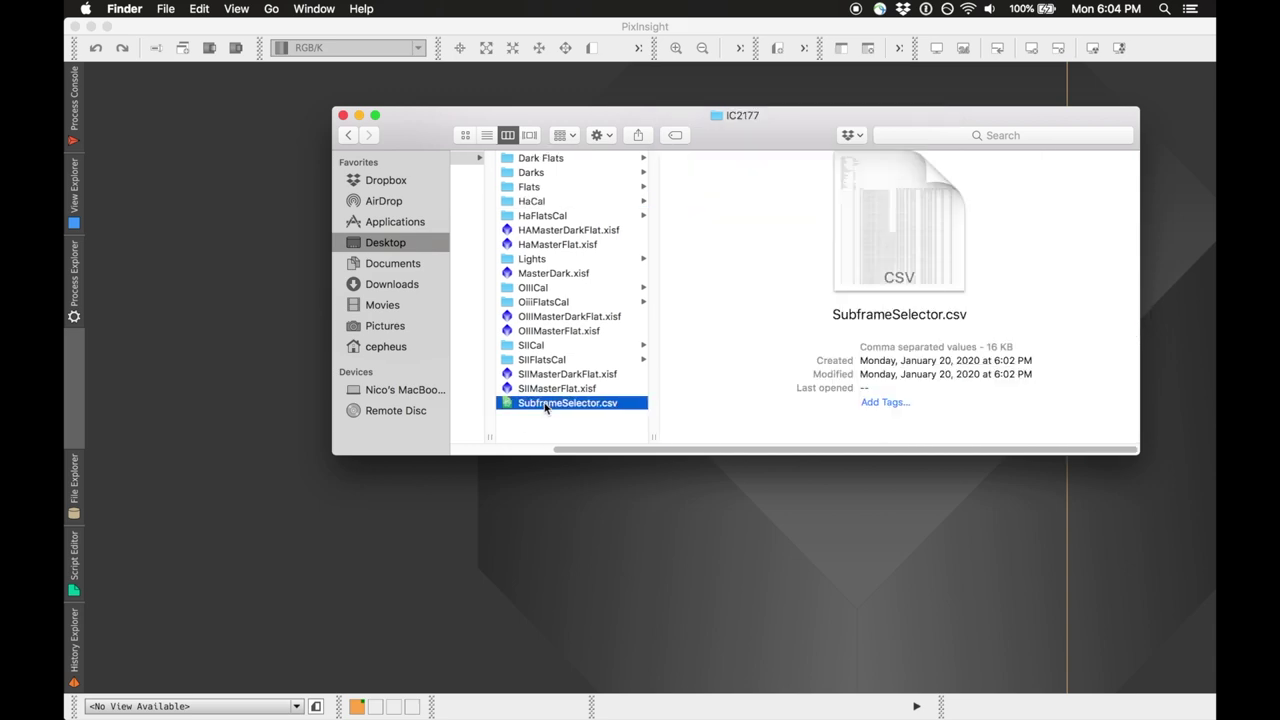
key(space)
scroll(545, 410, down, 5)
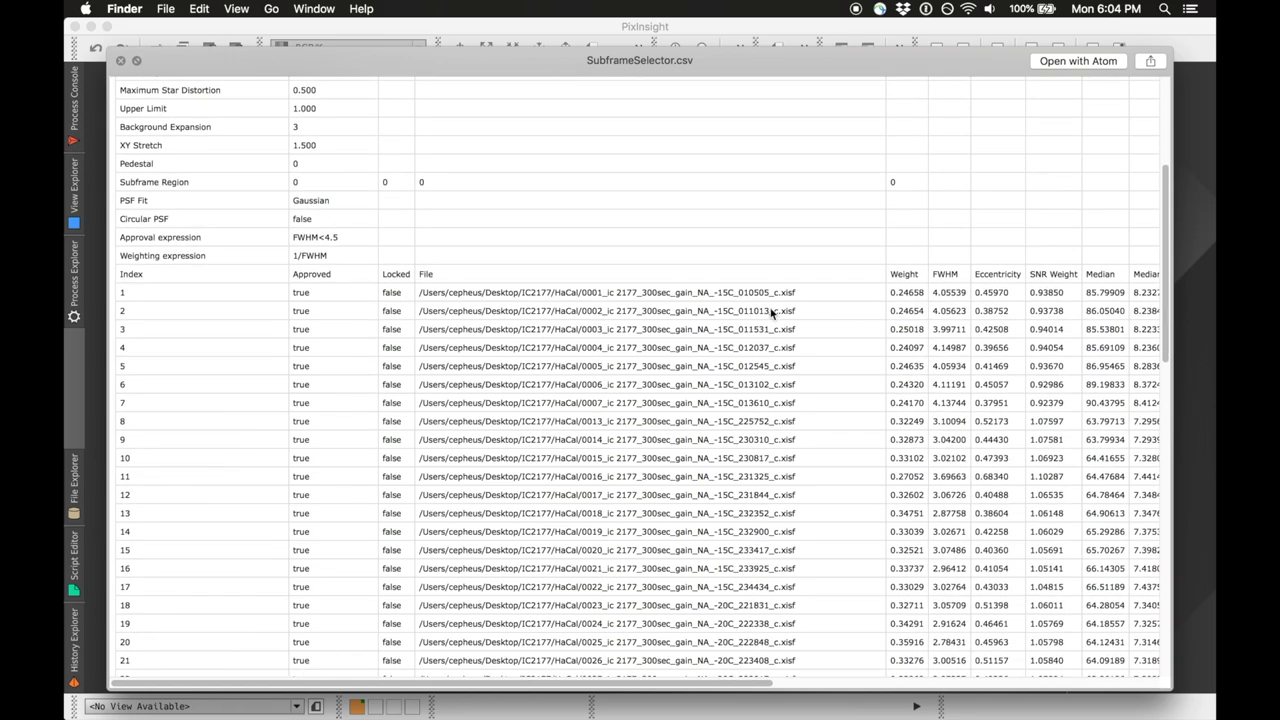
scroll(545, 425, down, 5)
scroll(605, 230, up, 4)
scroll(600, 368, right, 5)
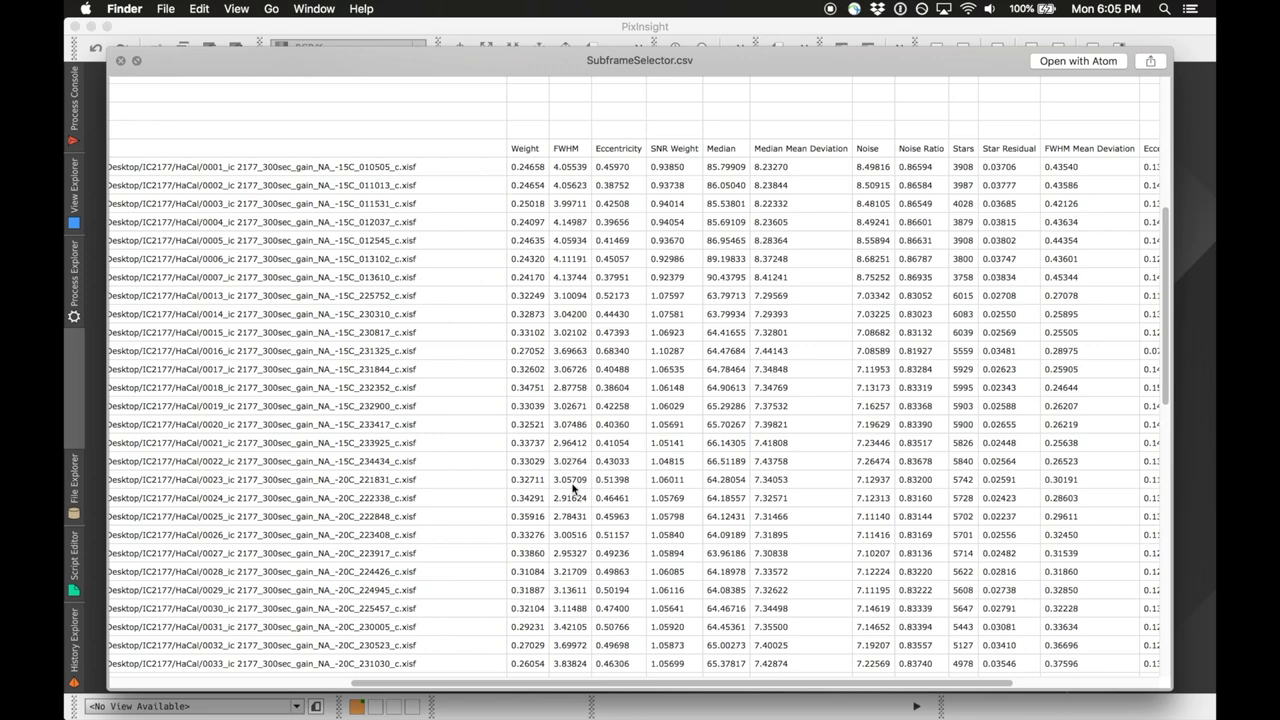
scroll(575, 488, left, 3)
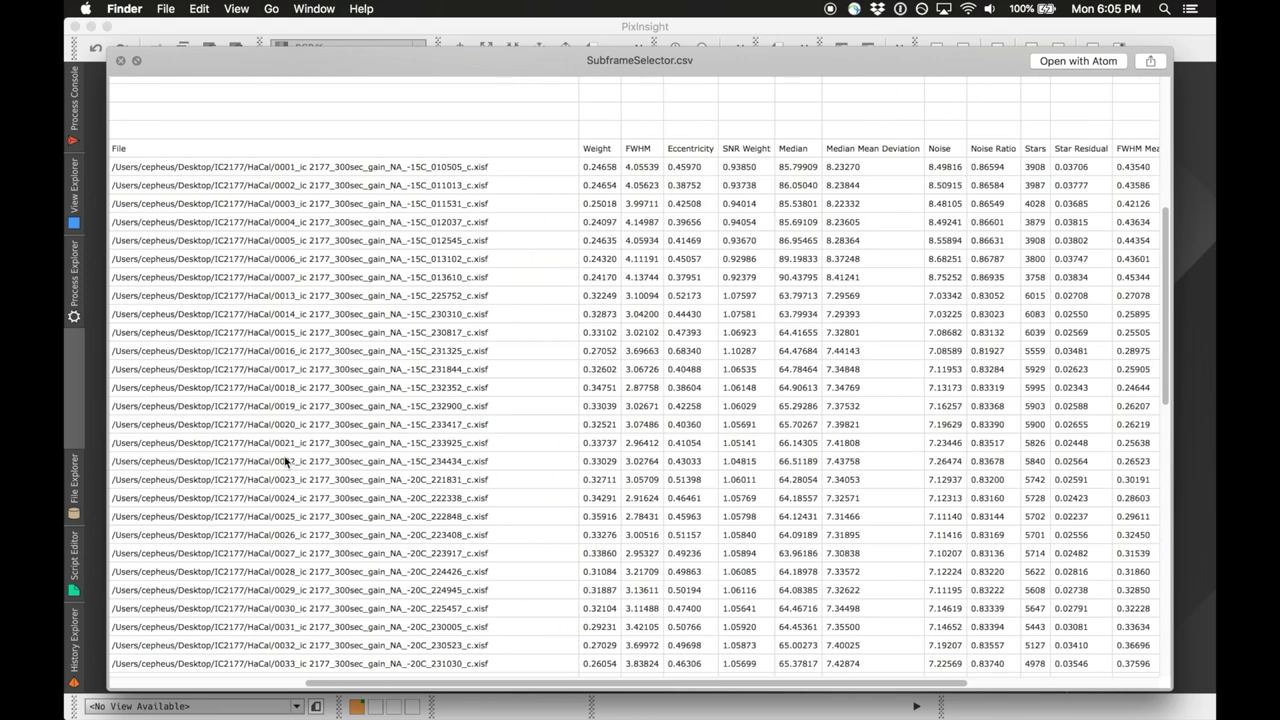
scroll(280, 455, left, 1)
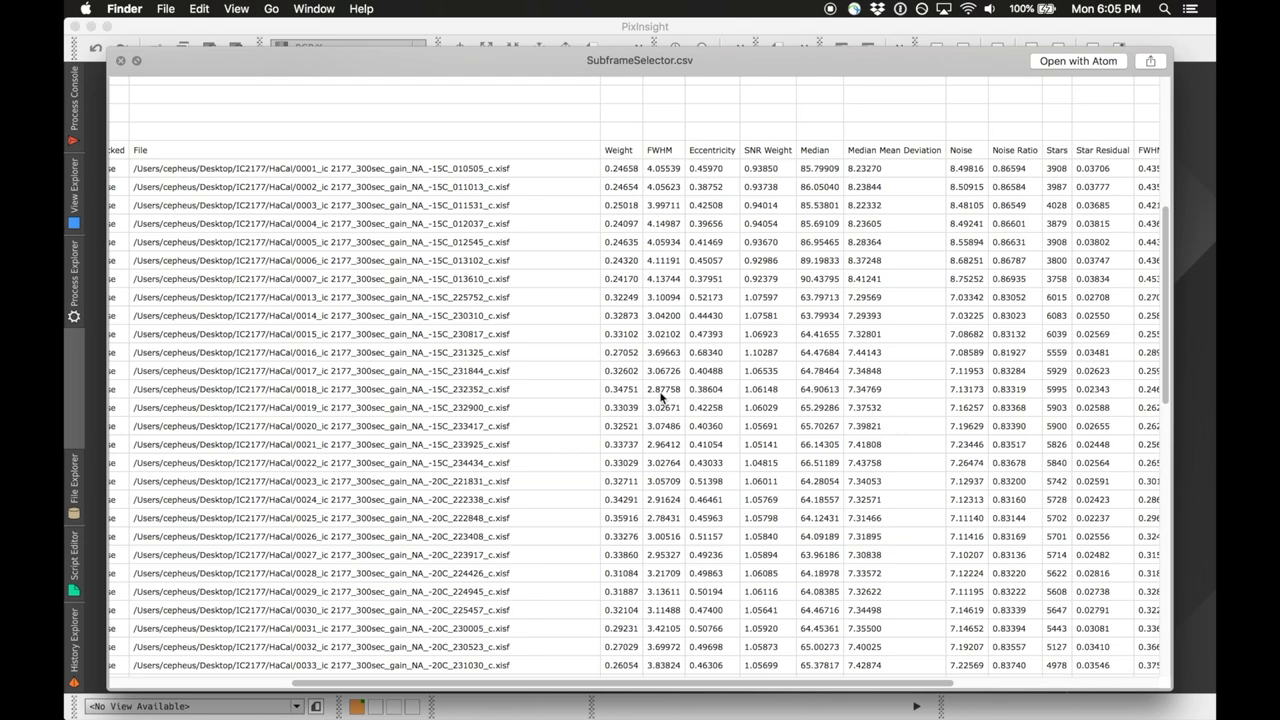
key(space)
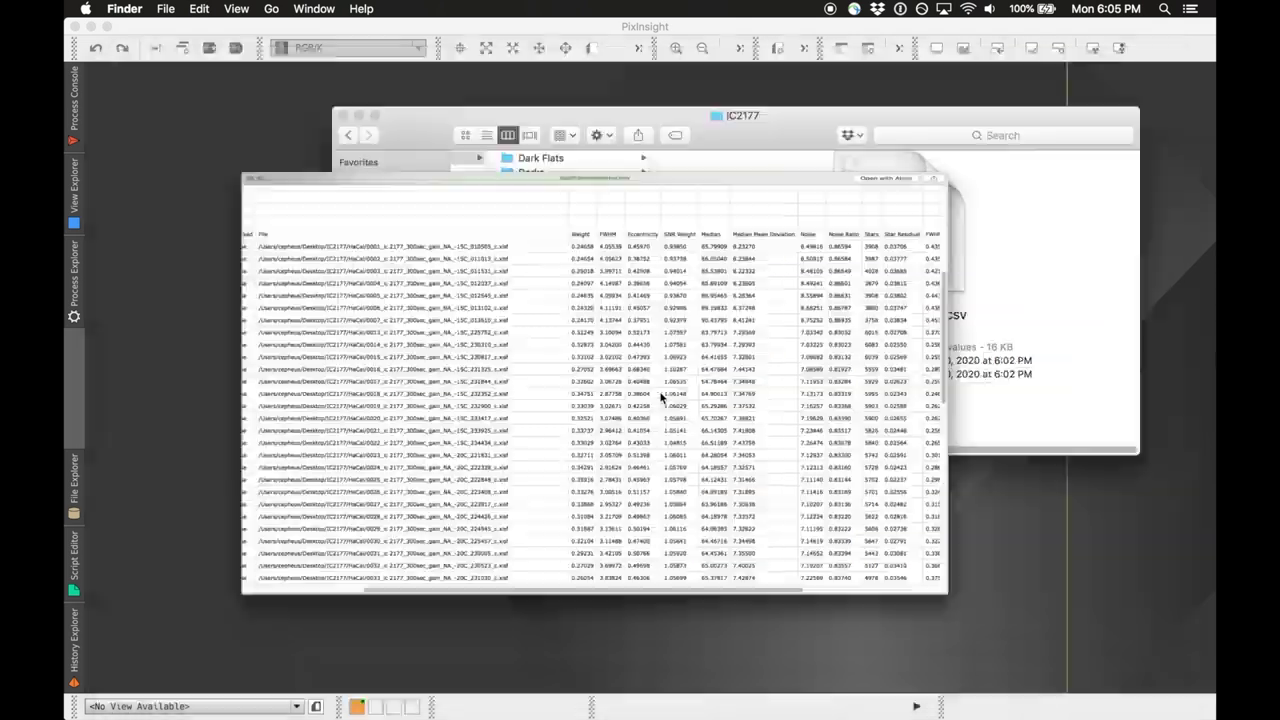
click(645, 566)
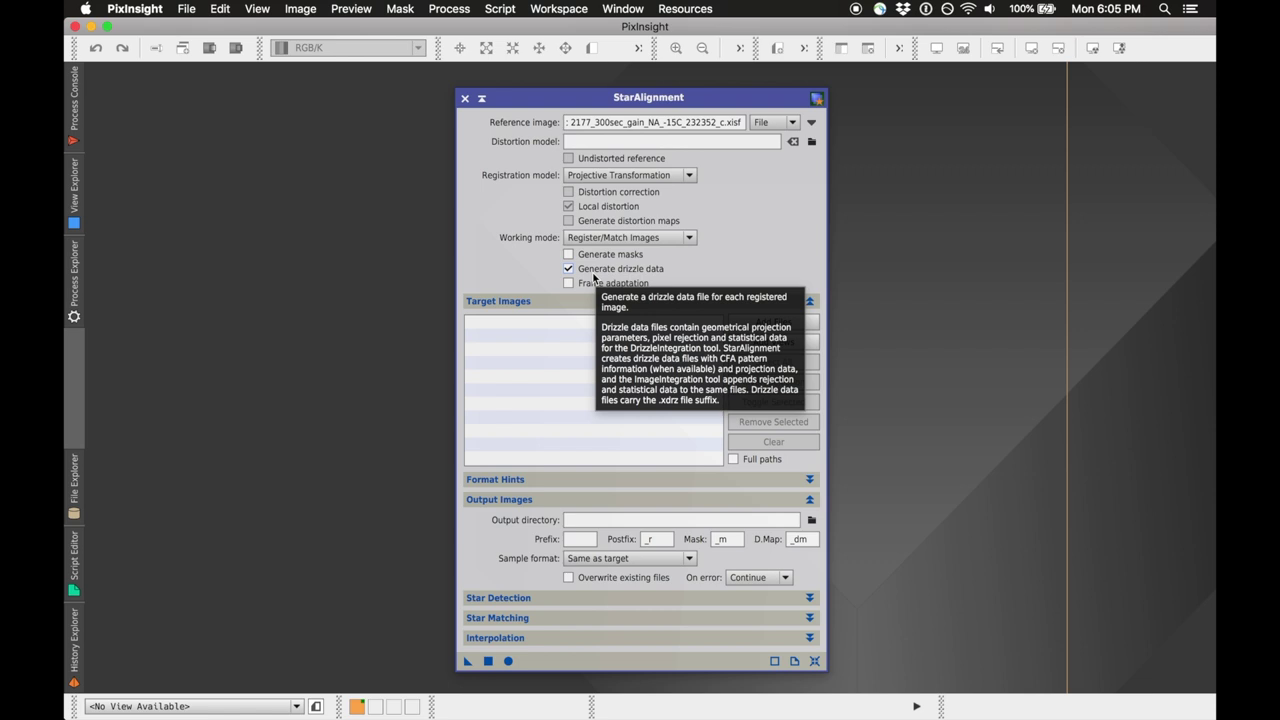
Turn off drizzle data generation and add all calibrated Ha frames, 0001 through 0037, from HaCal as target images.
click(593, 277)
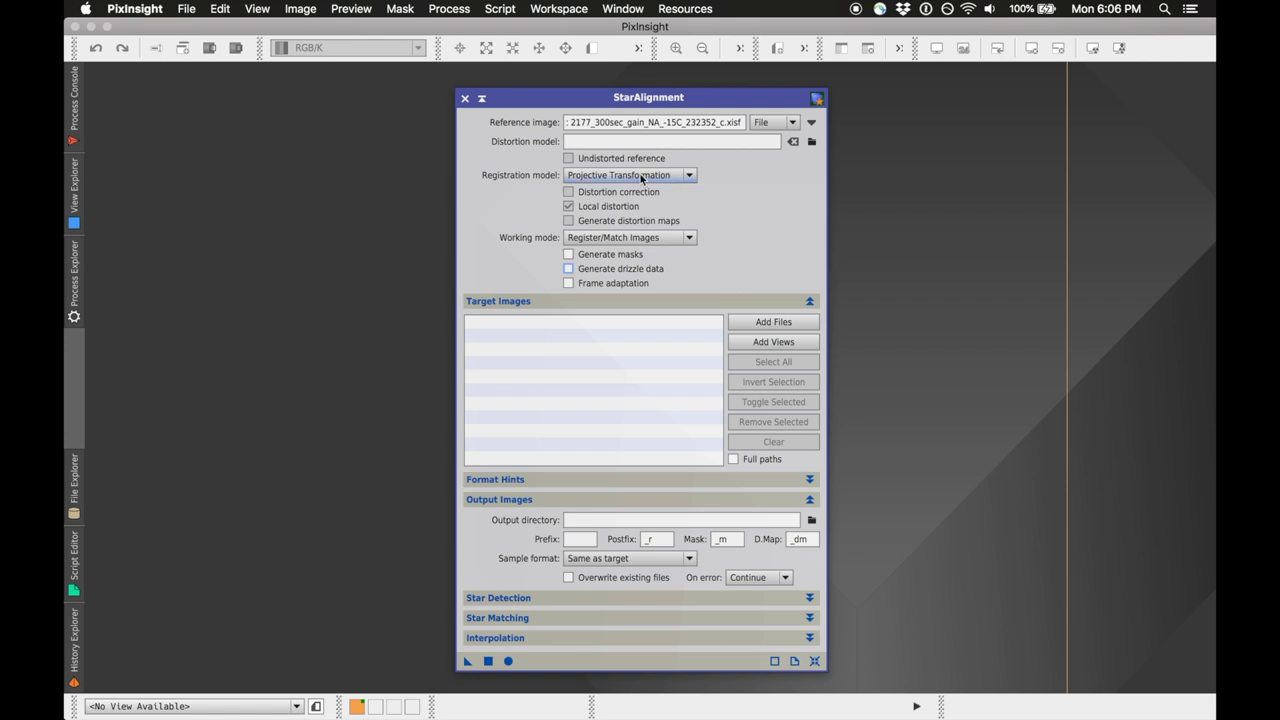
click(772, 321)
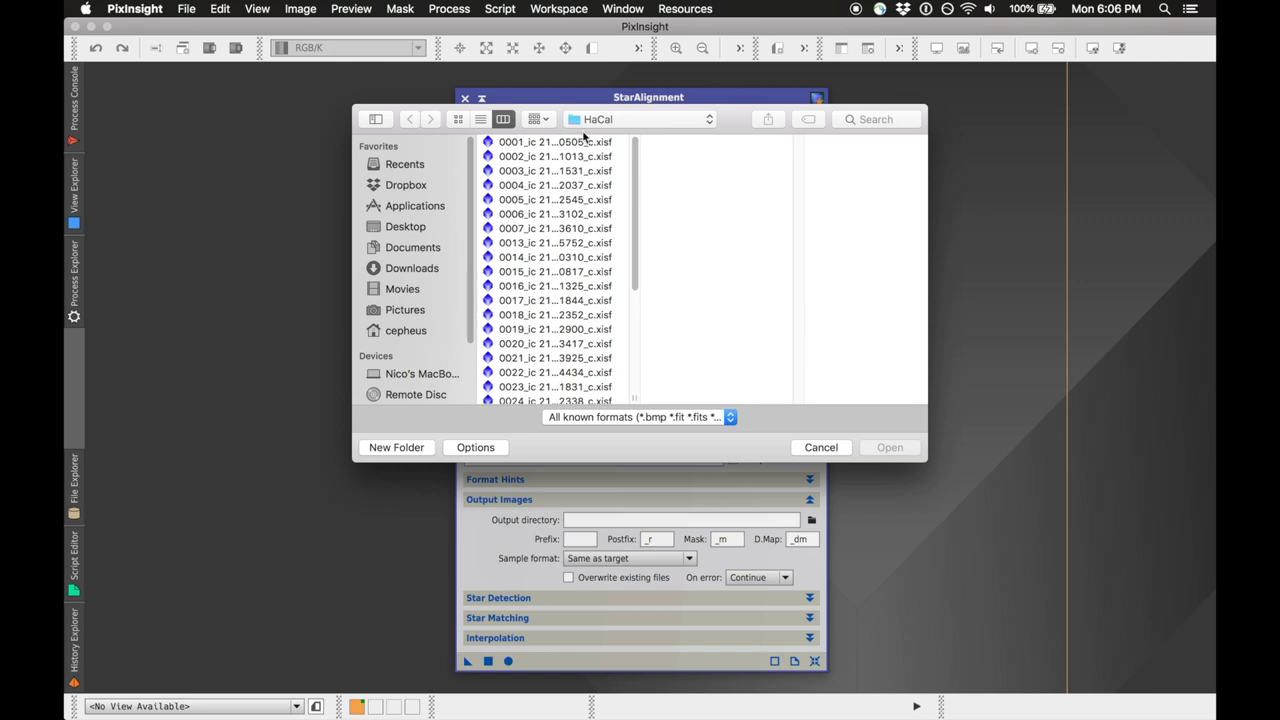
click(586, 142)
scroll(546, 334, down, 5)
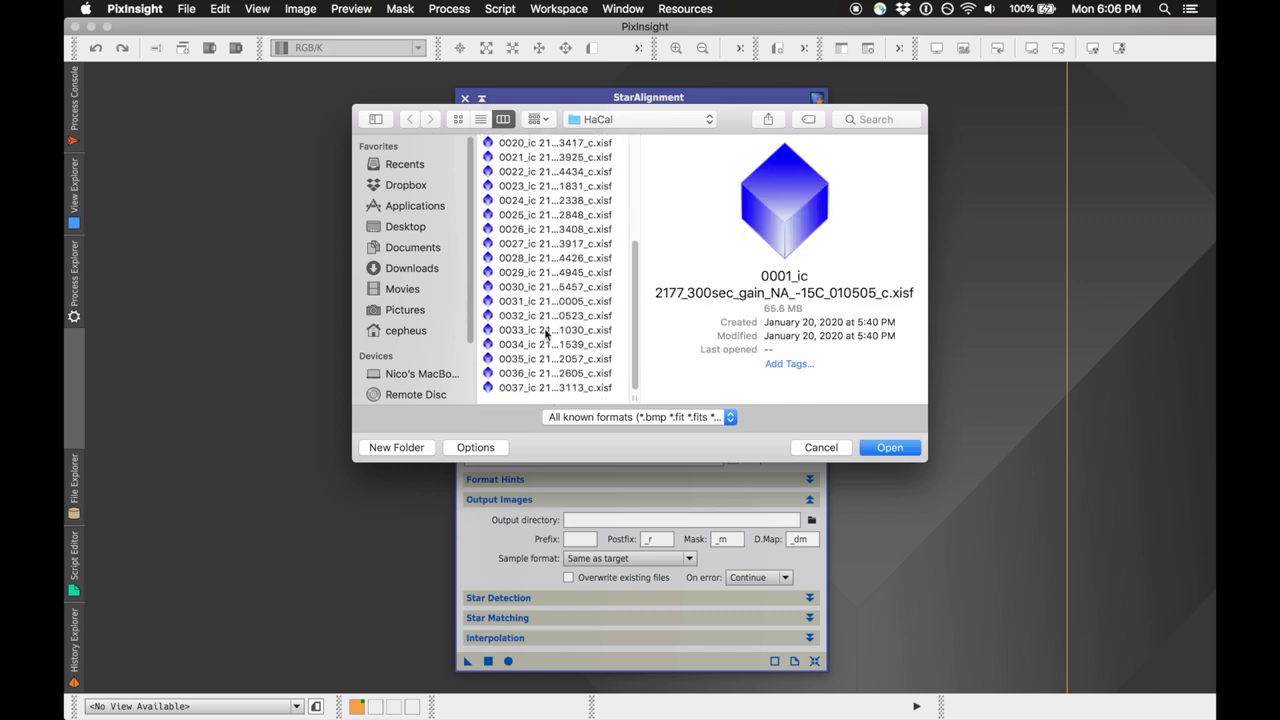
shift+click(554, 397)
click(889, 449)
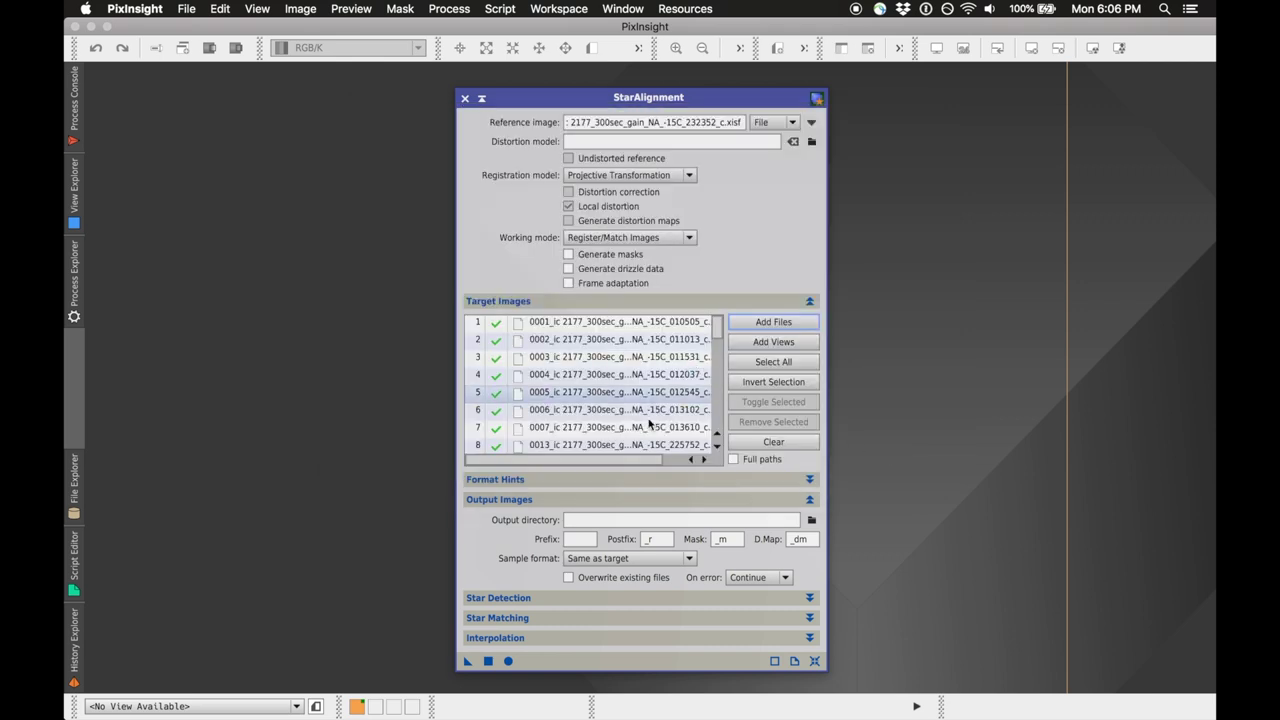
Open the output directory selection for the registered images.
click(811, 520)
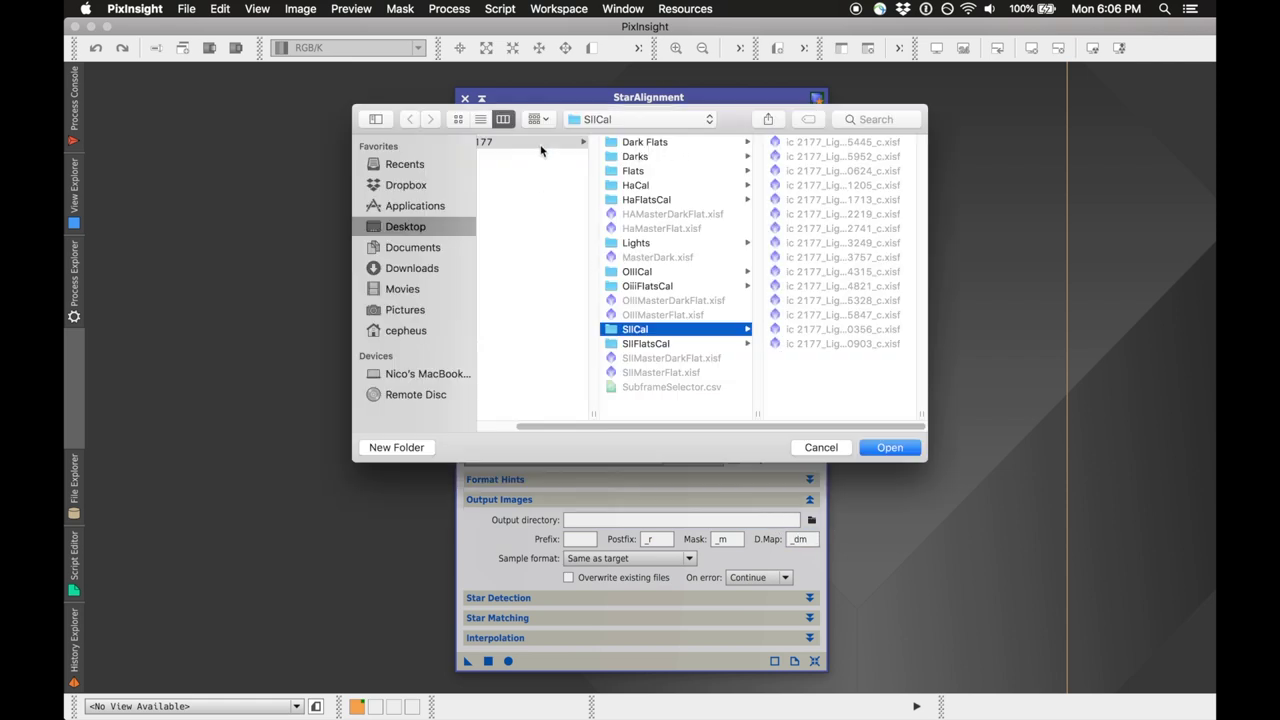